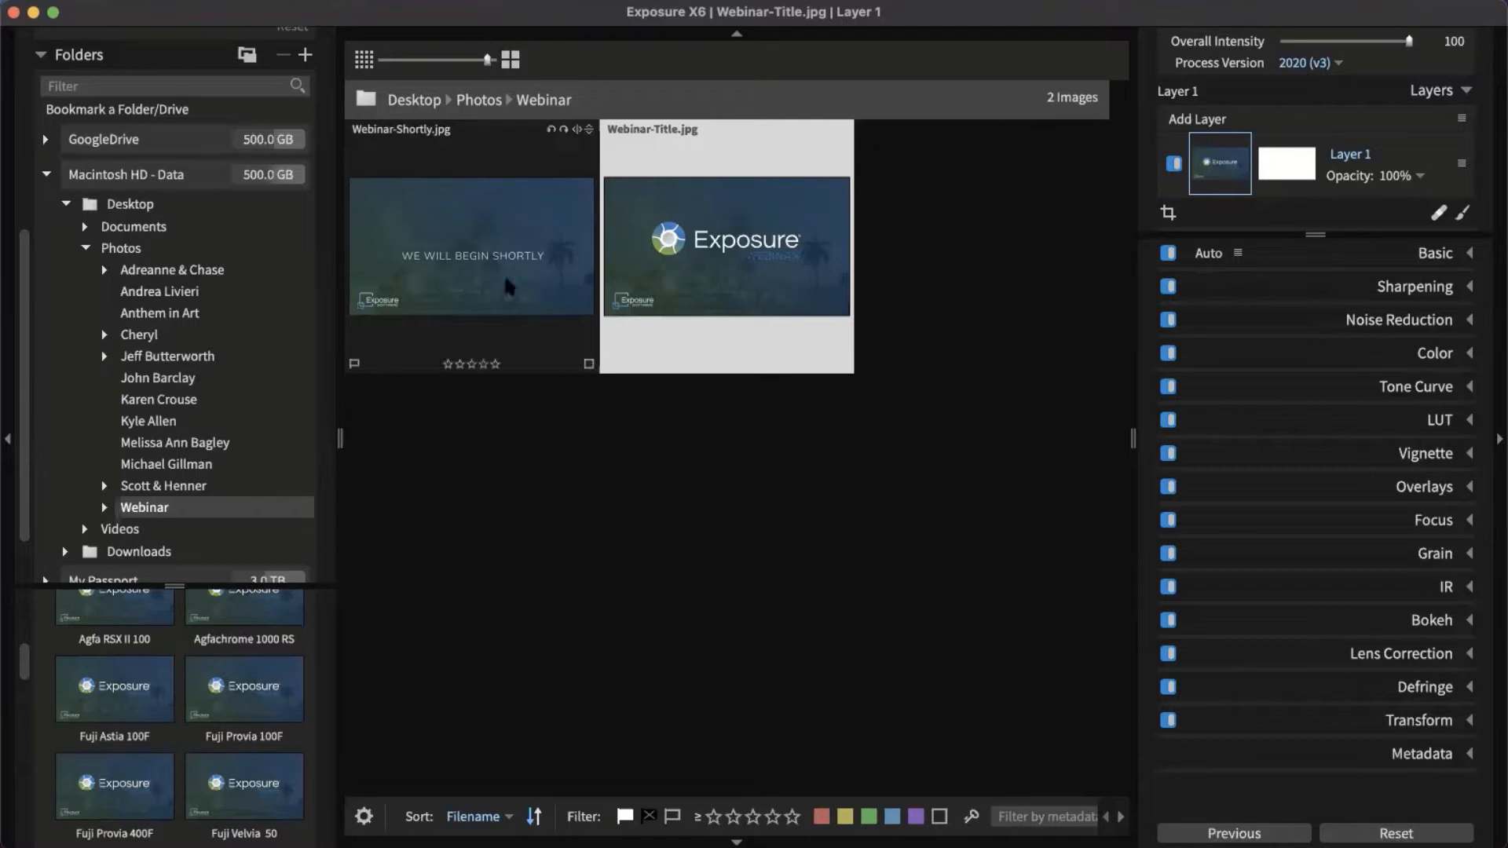
left_click(167, 1)
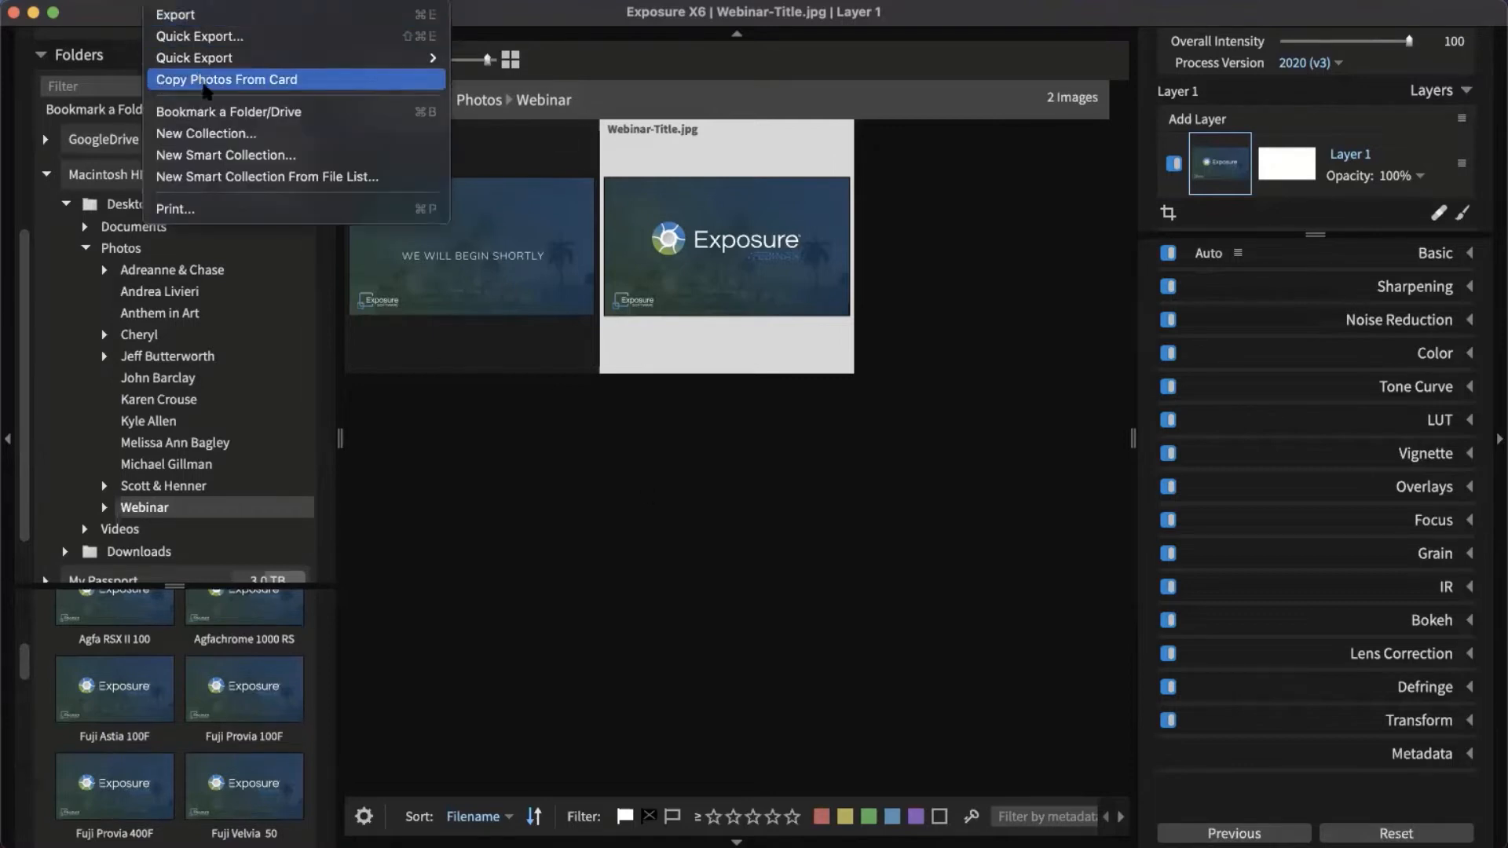
left_click(206, 82)
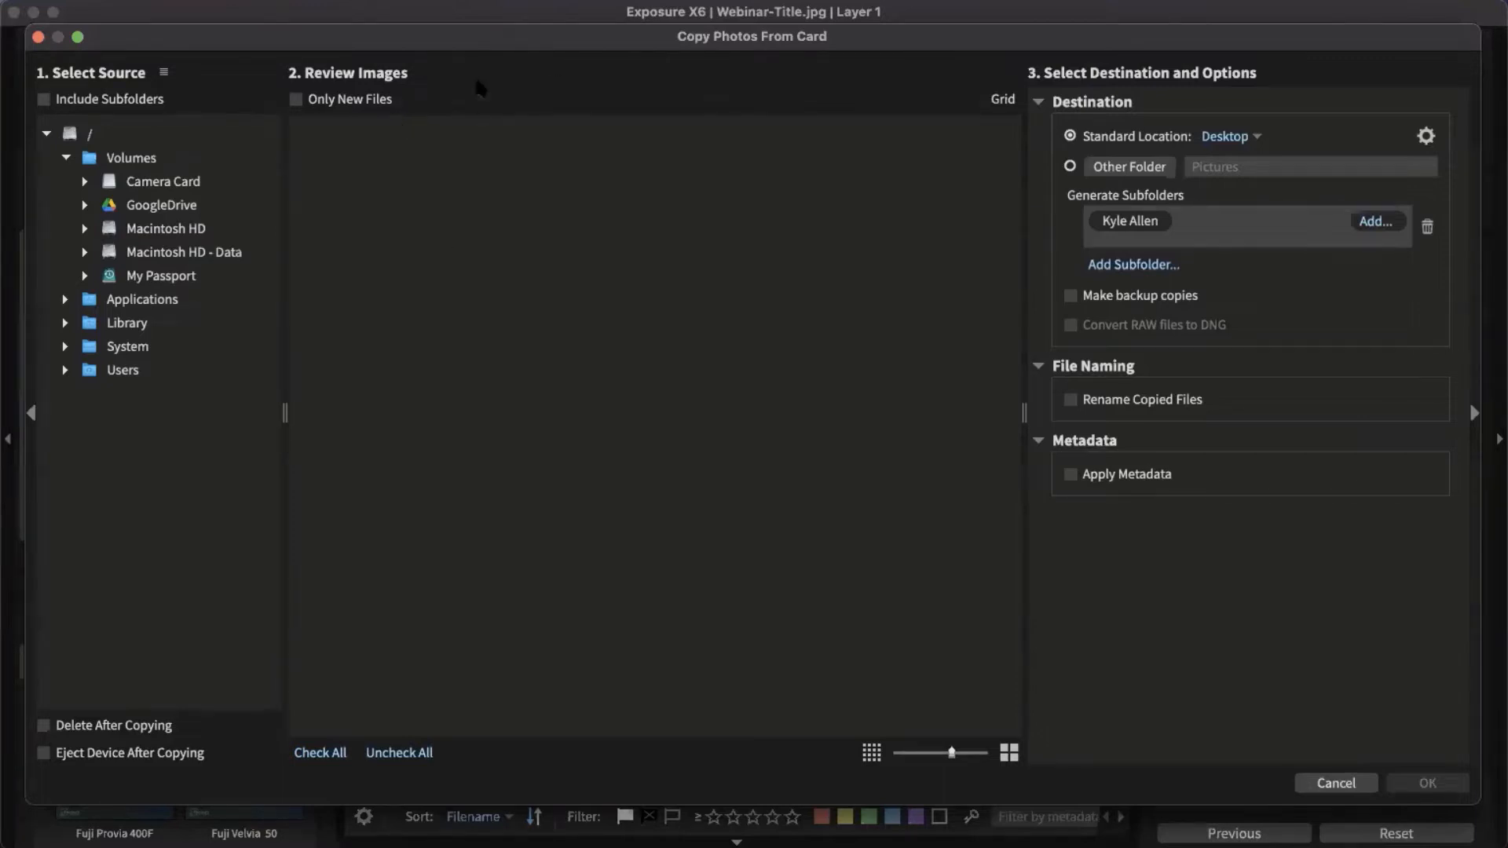
left_click(37, 37)
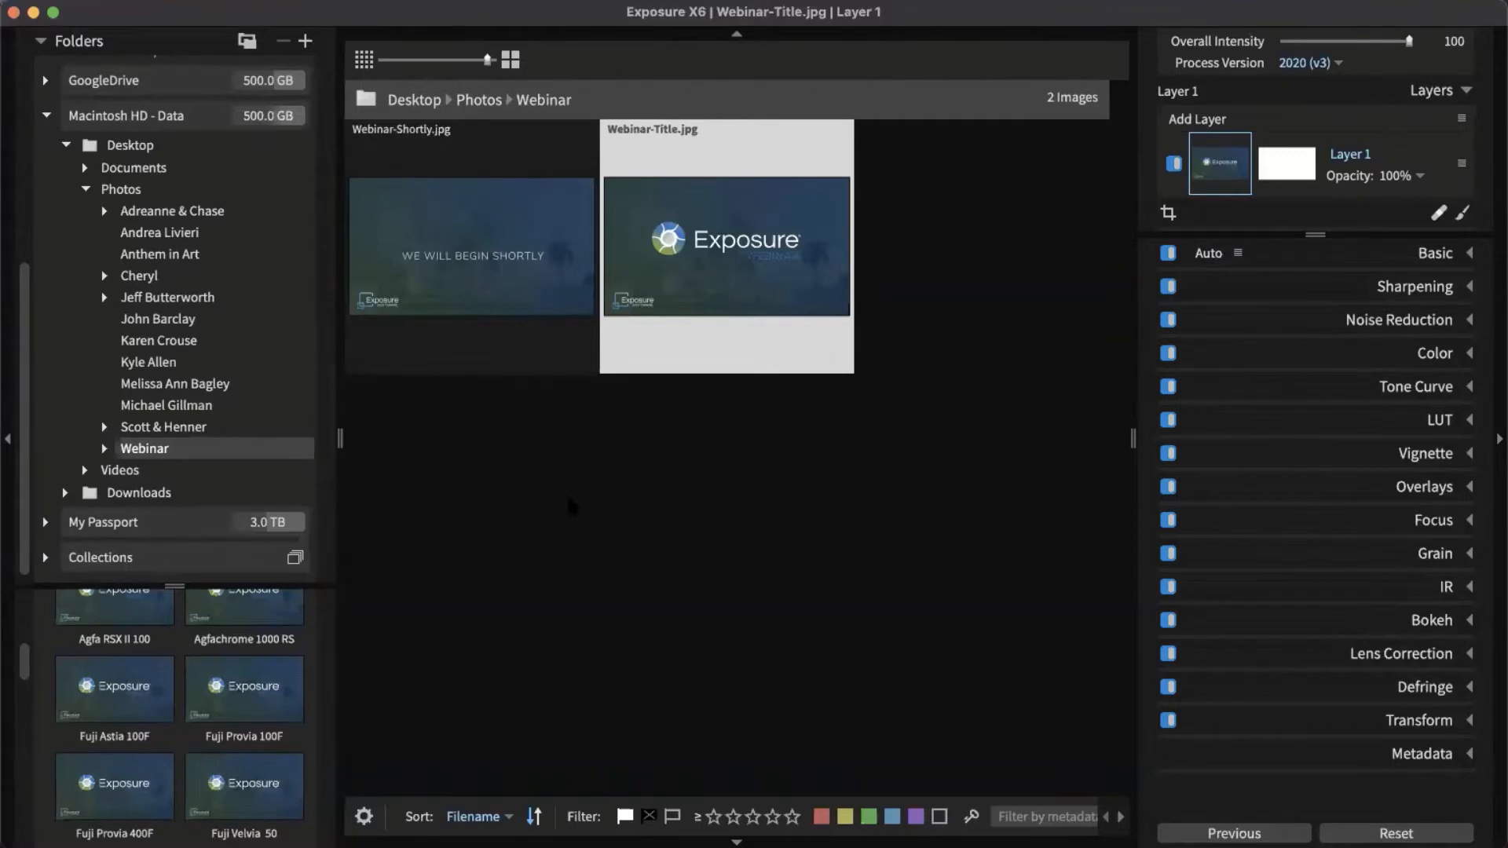
View the General preferences, including the option that launches the Copy Photos From Card dialog when a camera card is inserted.
left_click(161, 3)
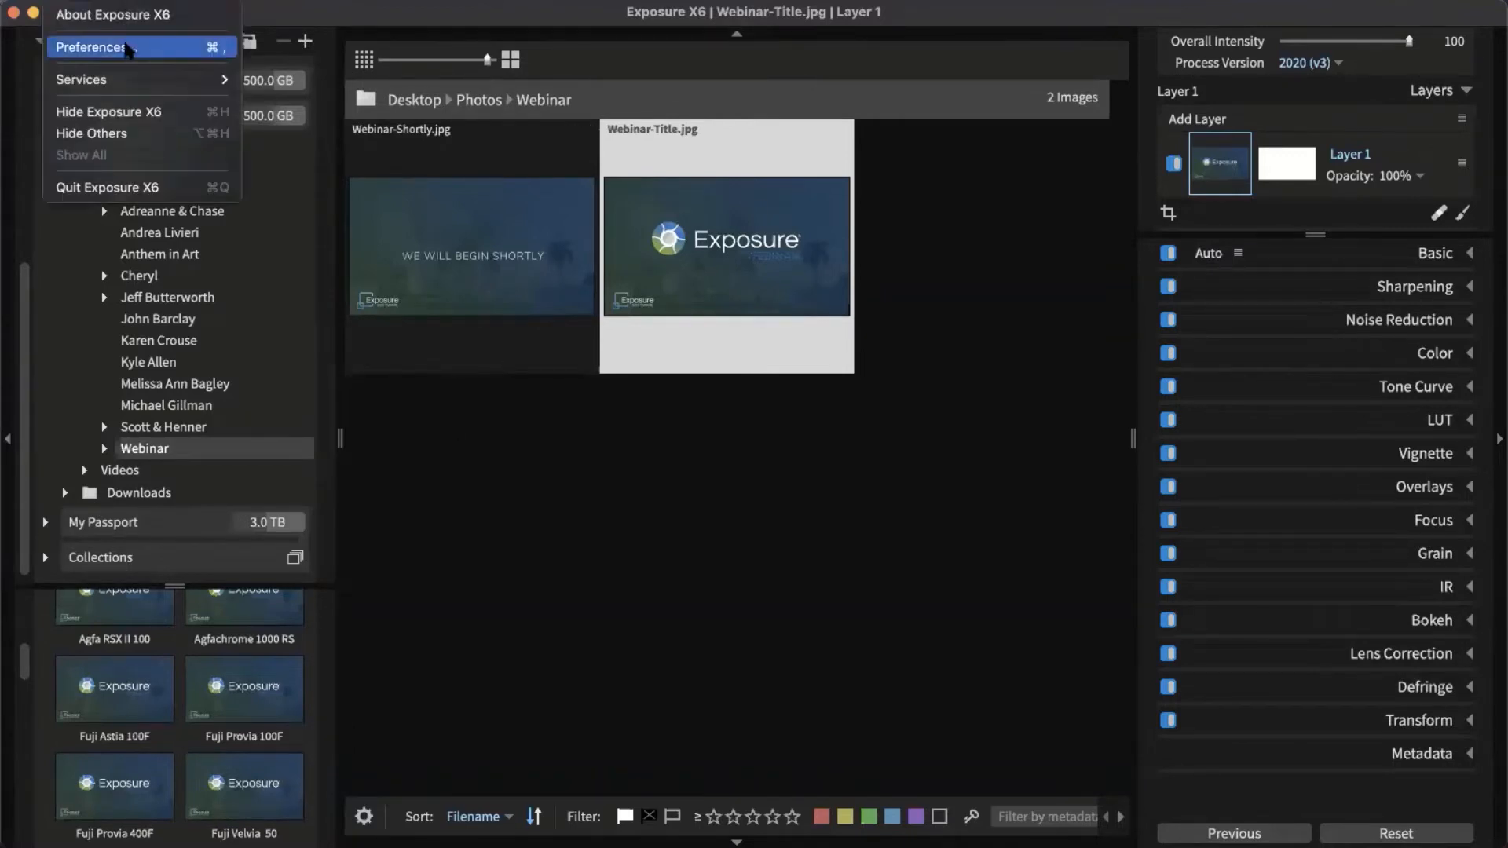
left_click(128, 47)
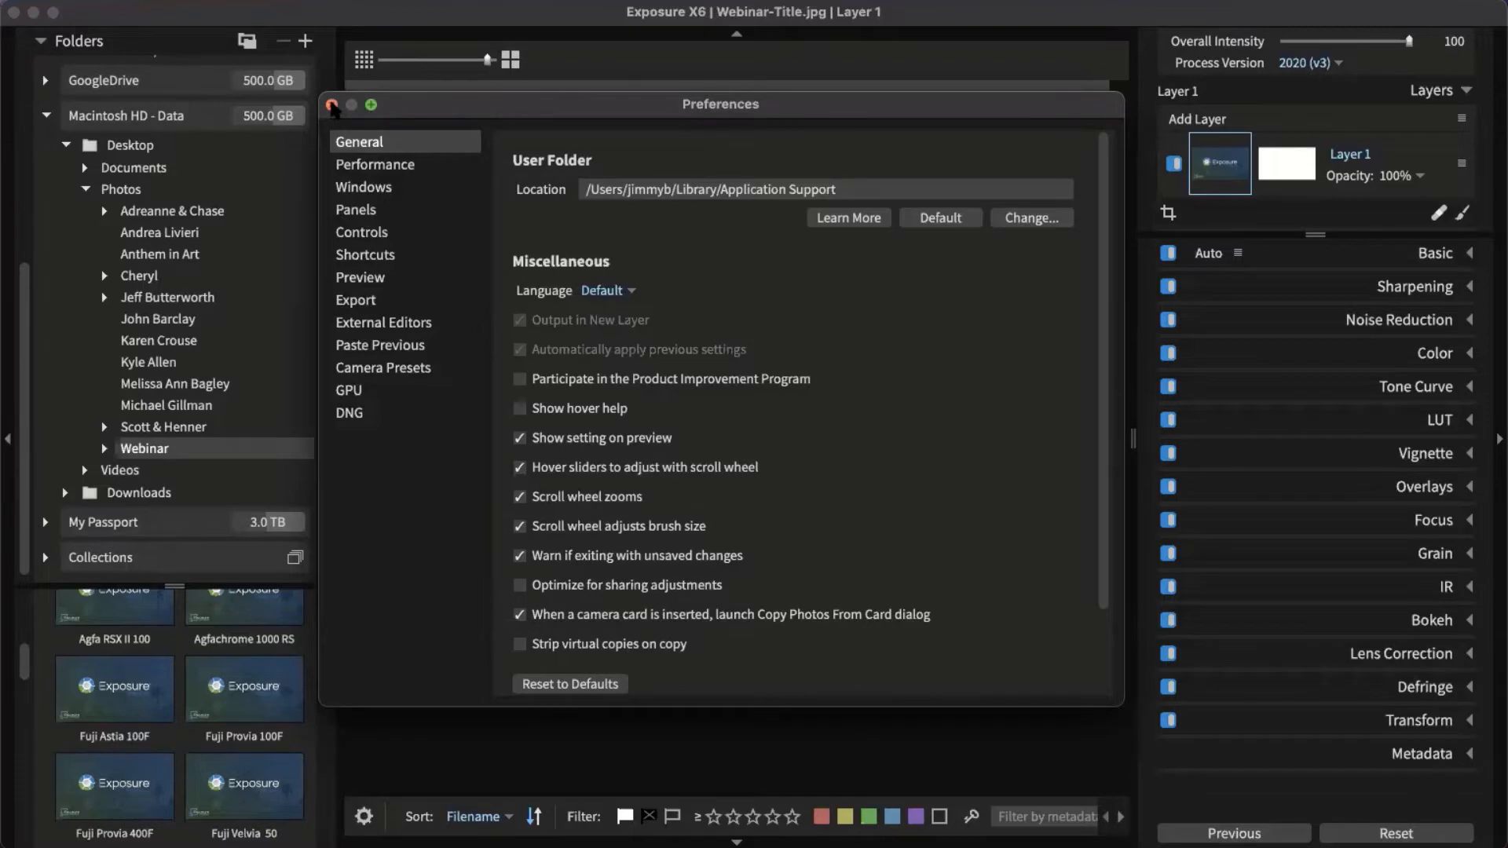
left_click(332, 107)
Start Copy Photos From Card, select the Camera Card volume as the source and review its images.
left_click(175, 8)
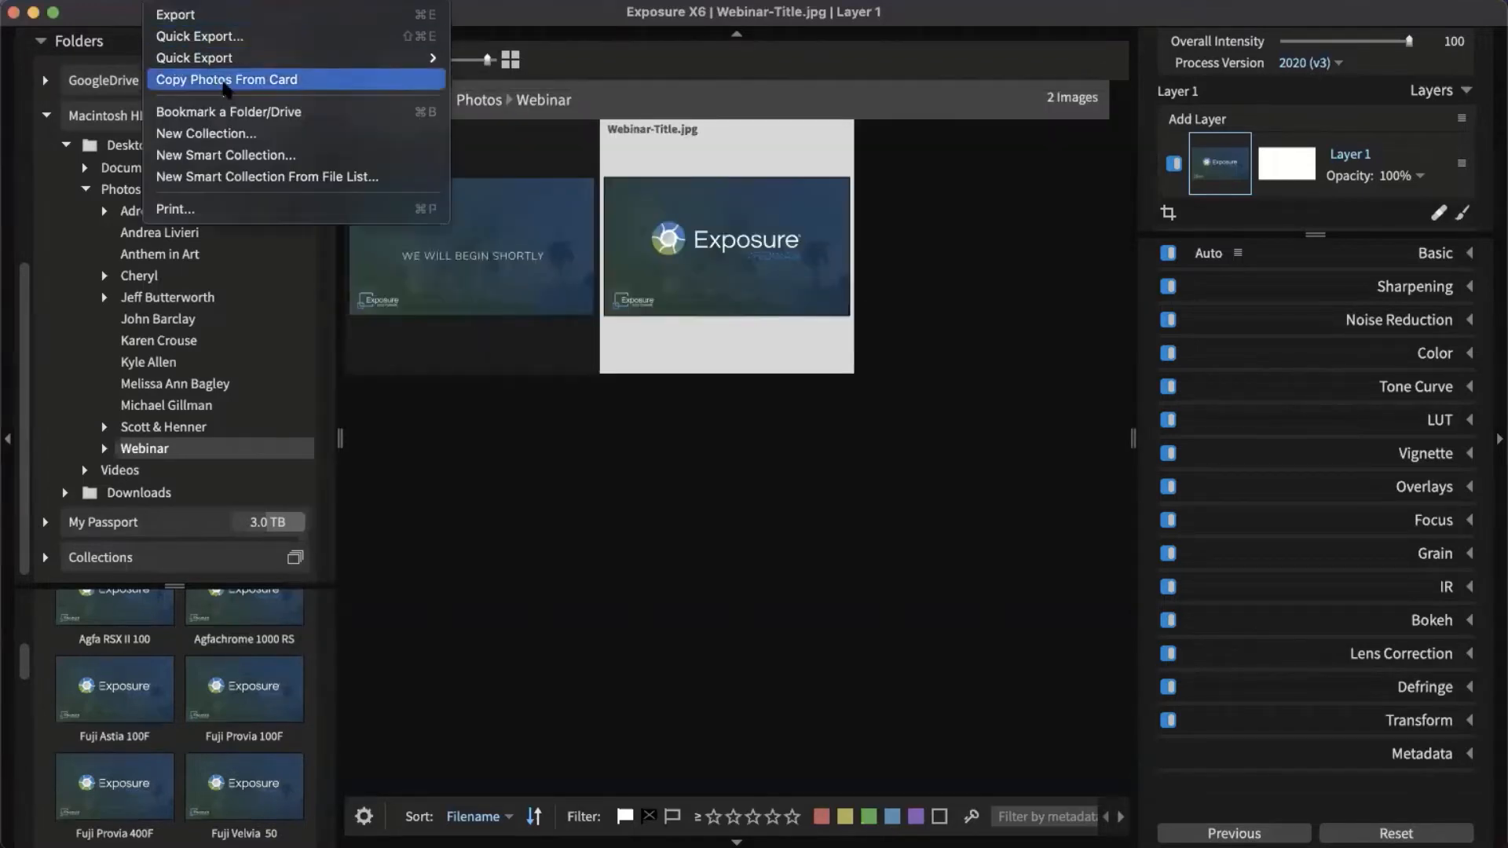
left_click(226, 82)
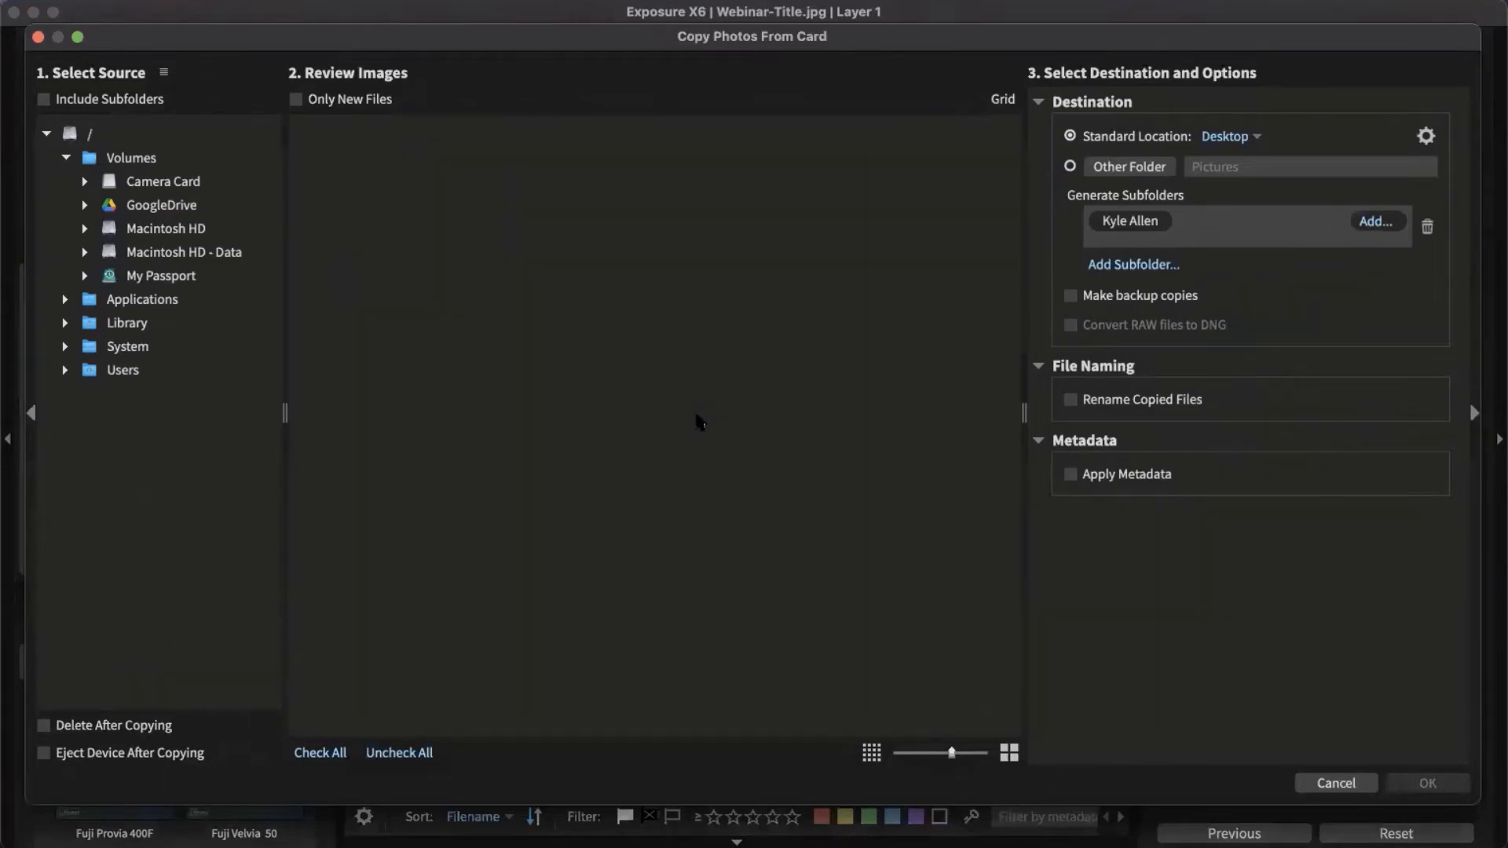
left_click(154, 183)
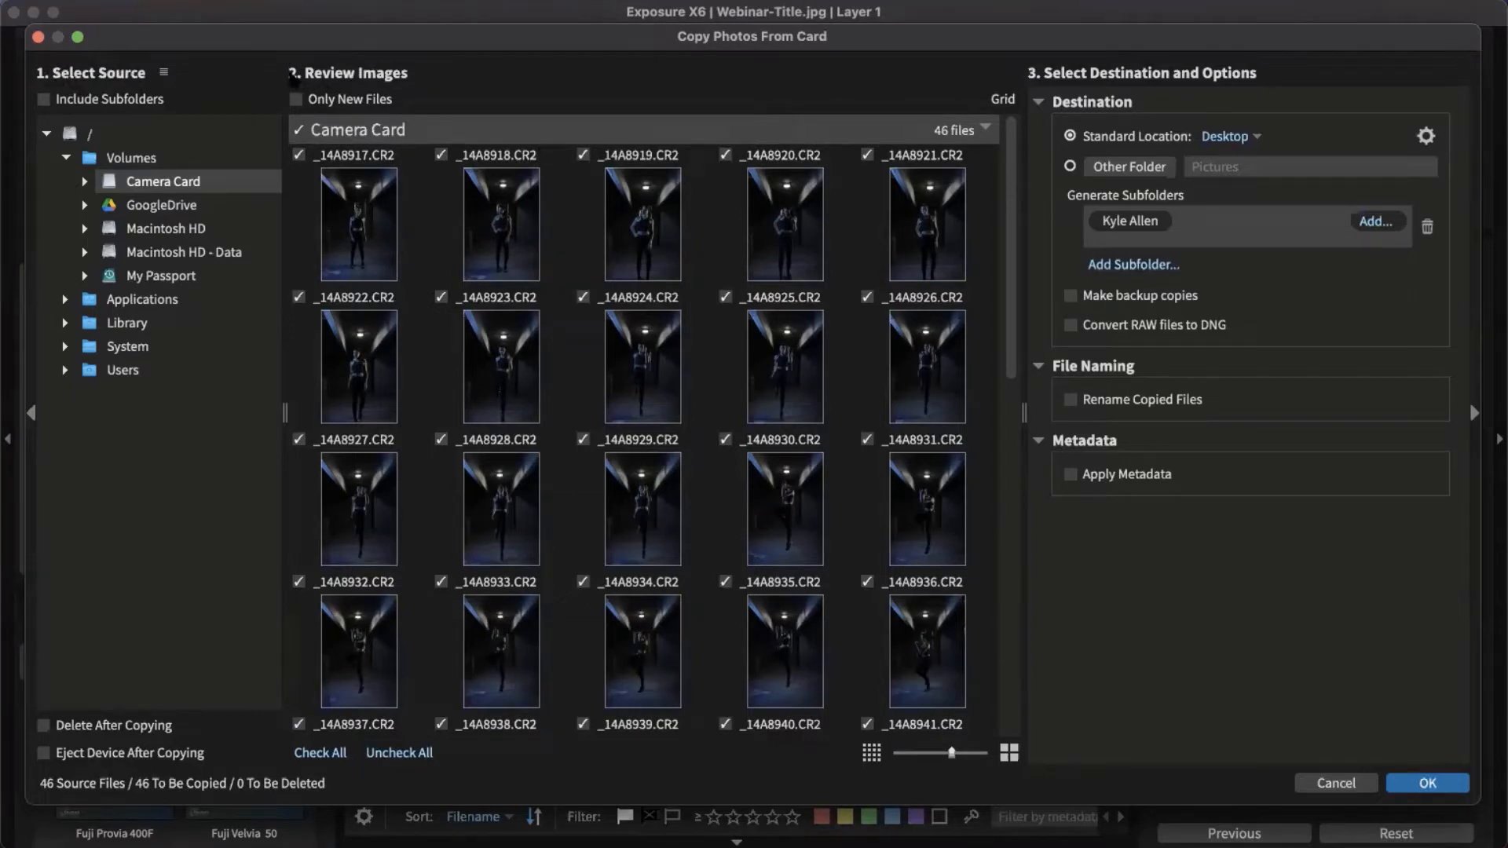
scroll(812, 424, "down", 5)
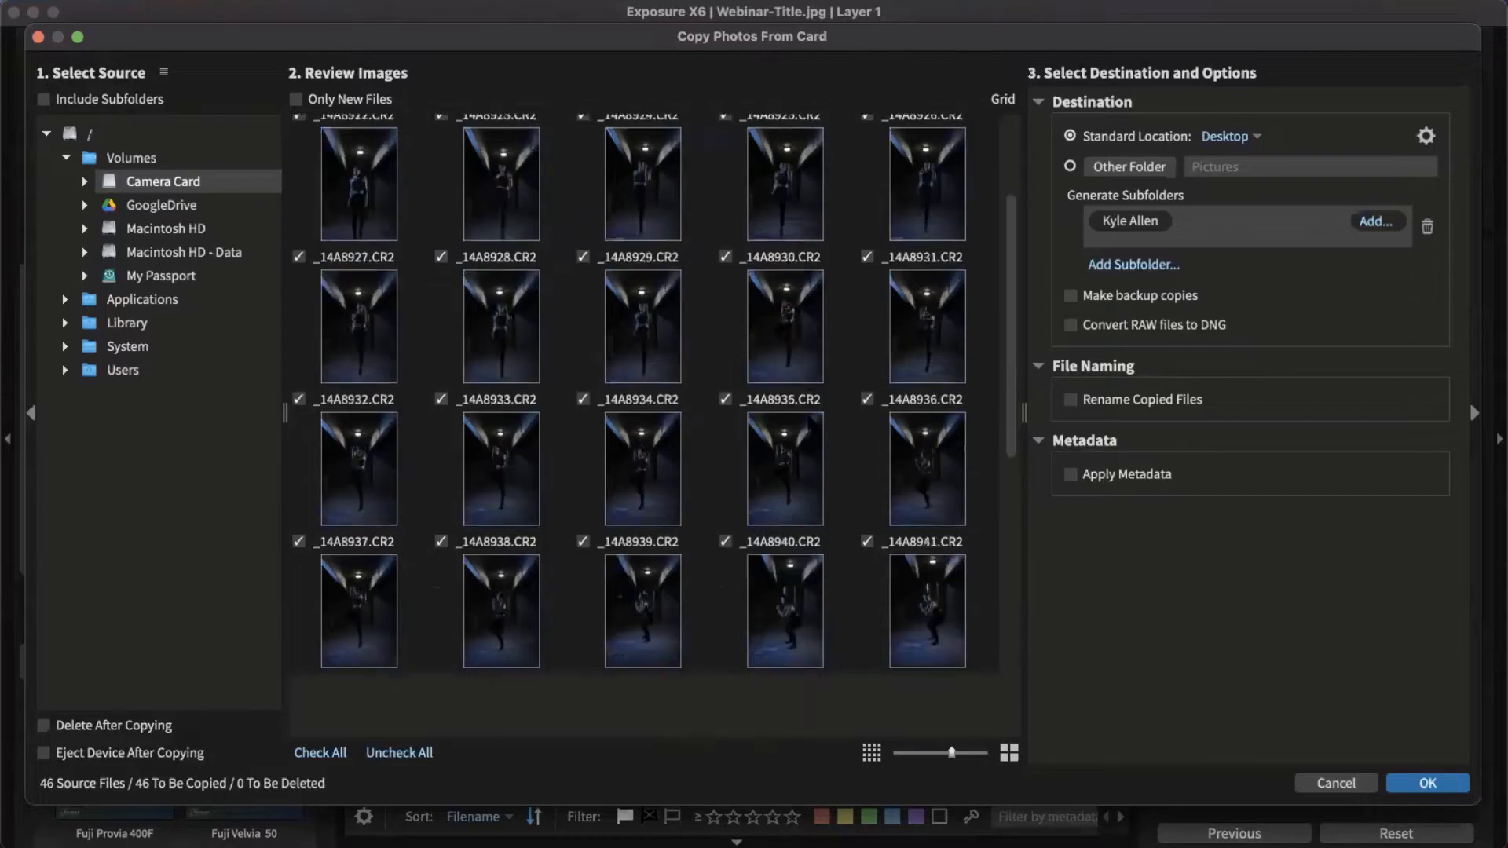
scroll(812, 424, "up", 5)
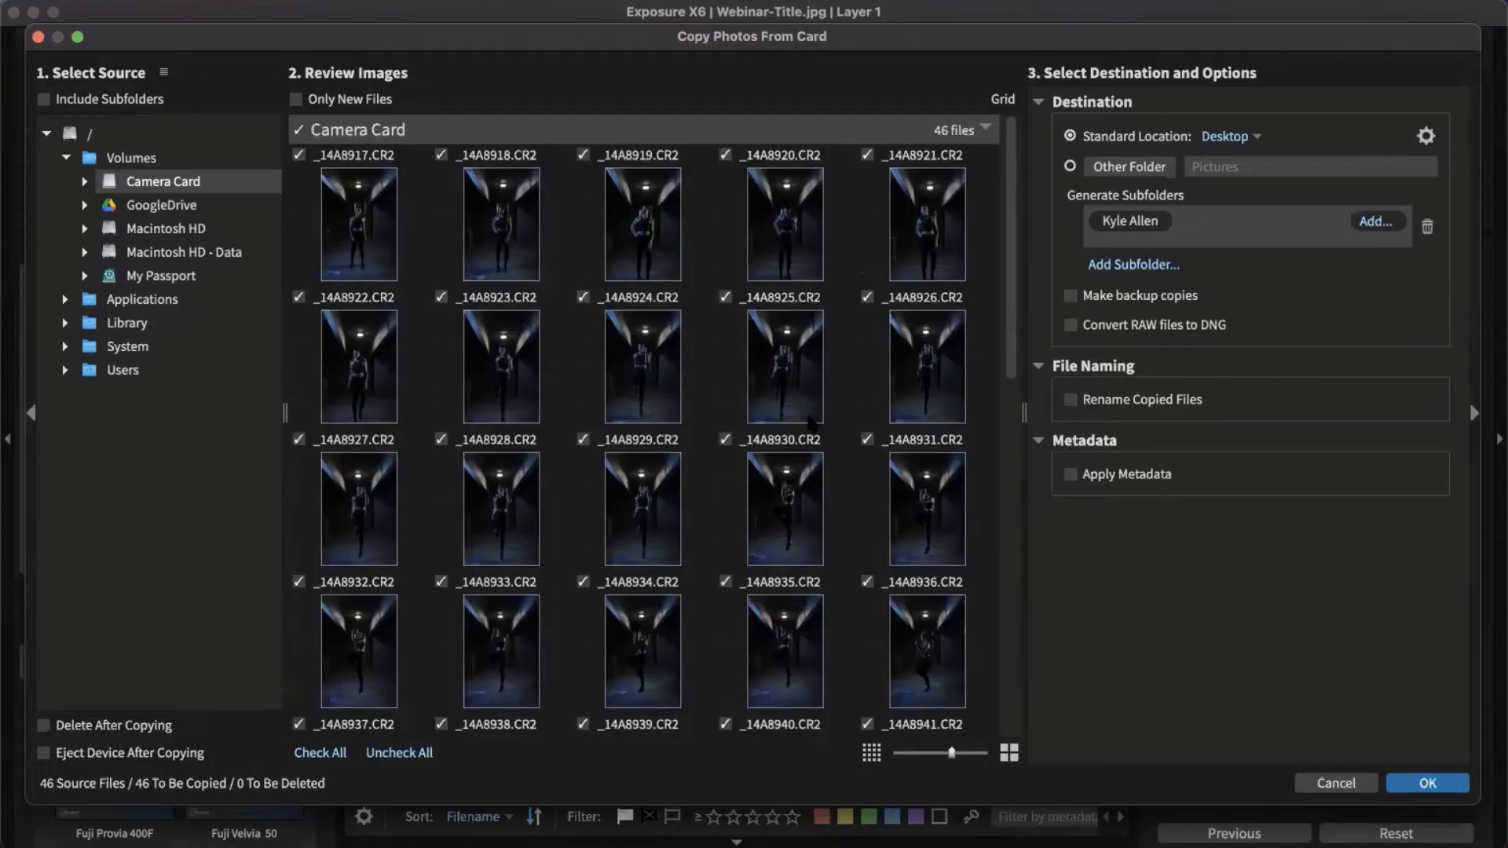
scroll(812, 424, "down", 5)
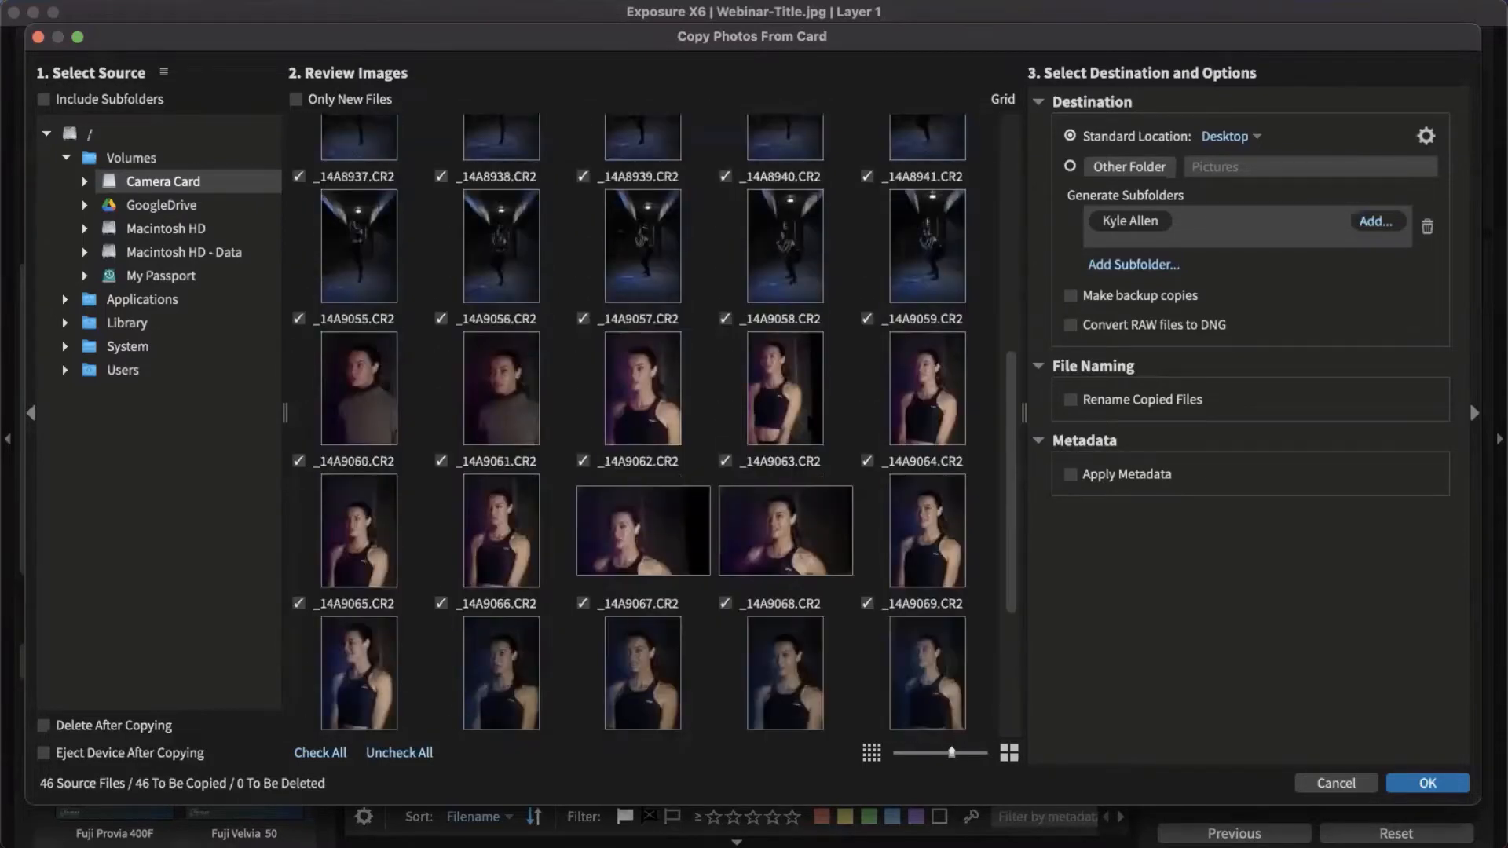
scroll(808, 420, "up", 5)
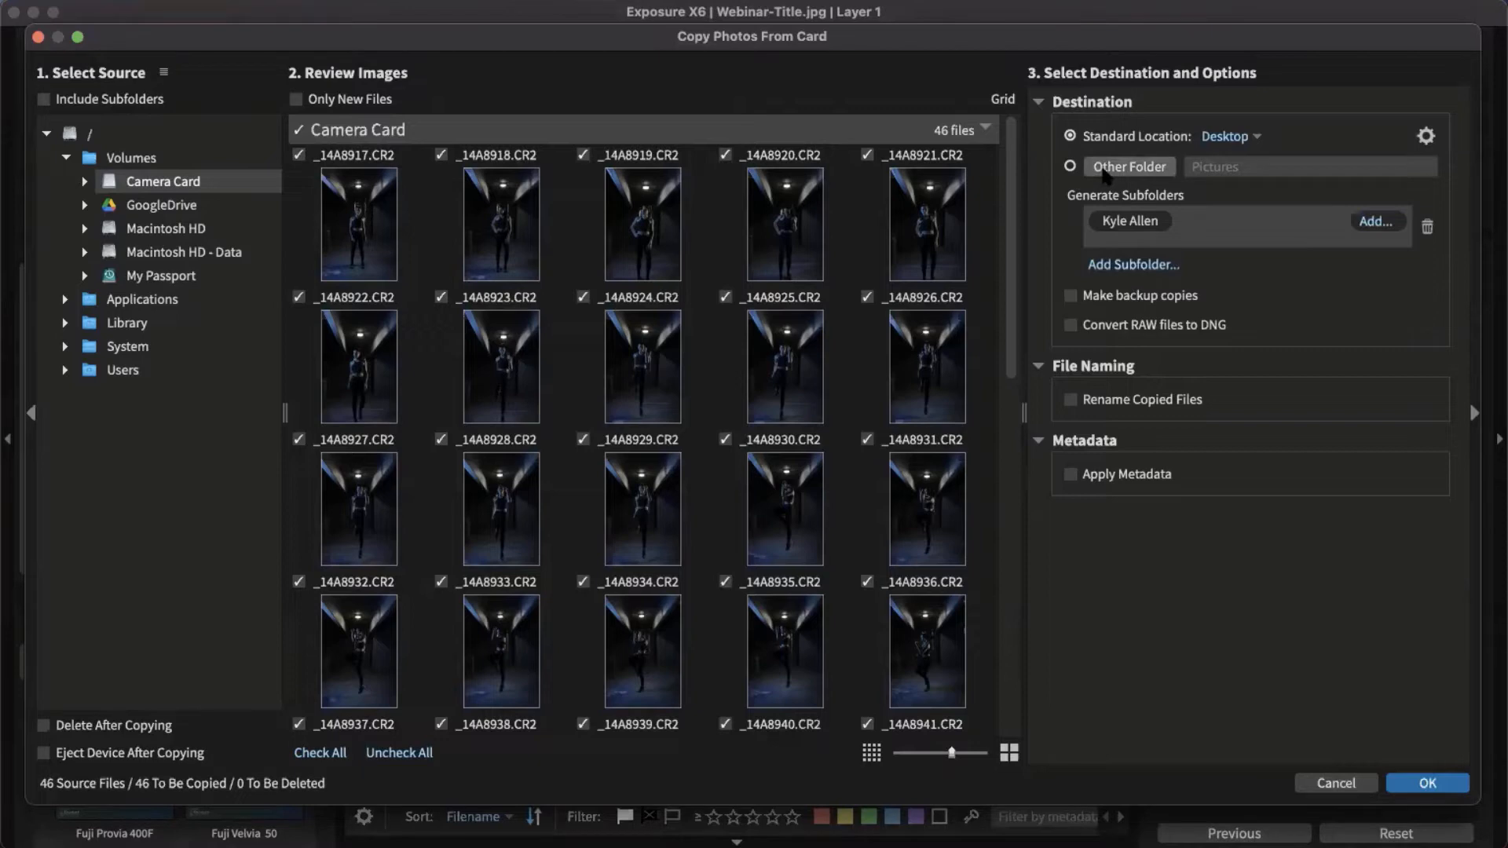
Set the copy destination to the Photos folder on the Desktop instead of the standard location.
left_click(1104, 174)
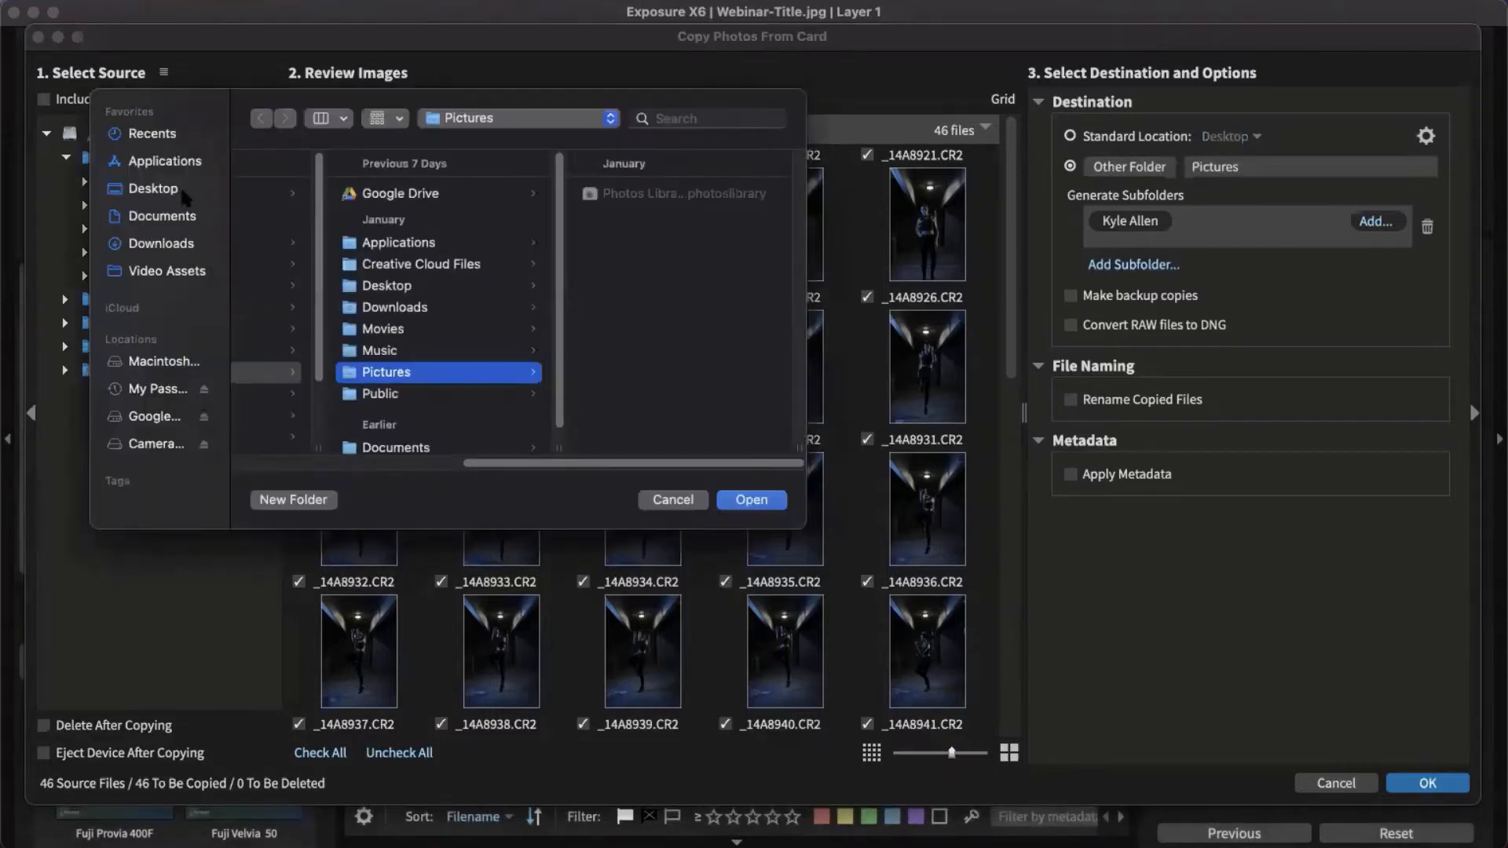
left_click(201, 198)
left_click(323, 201)
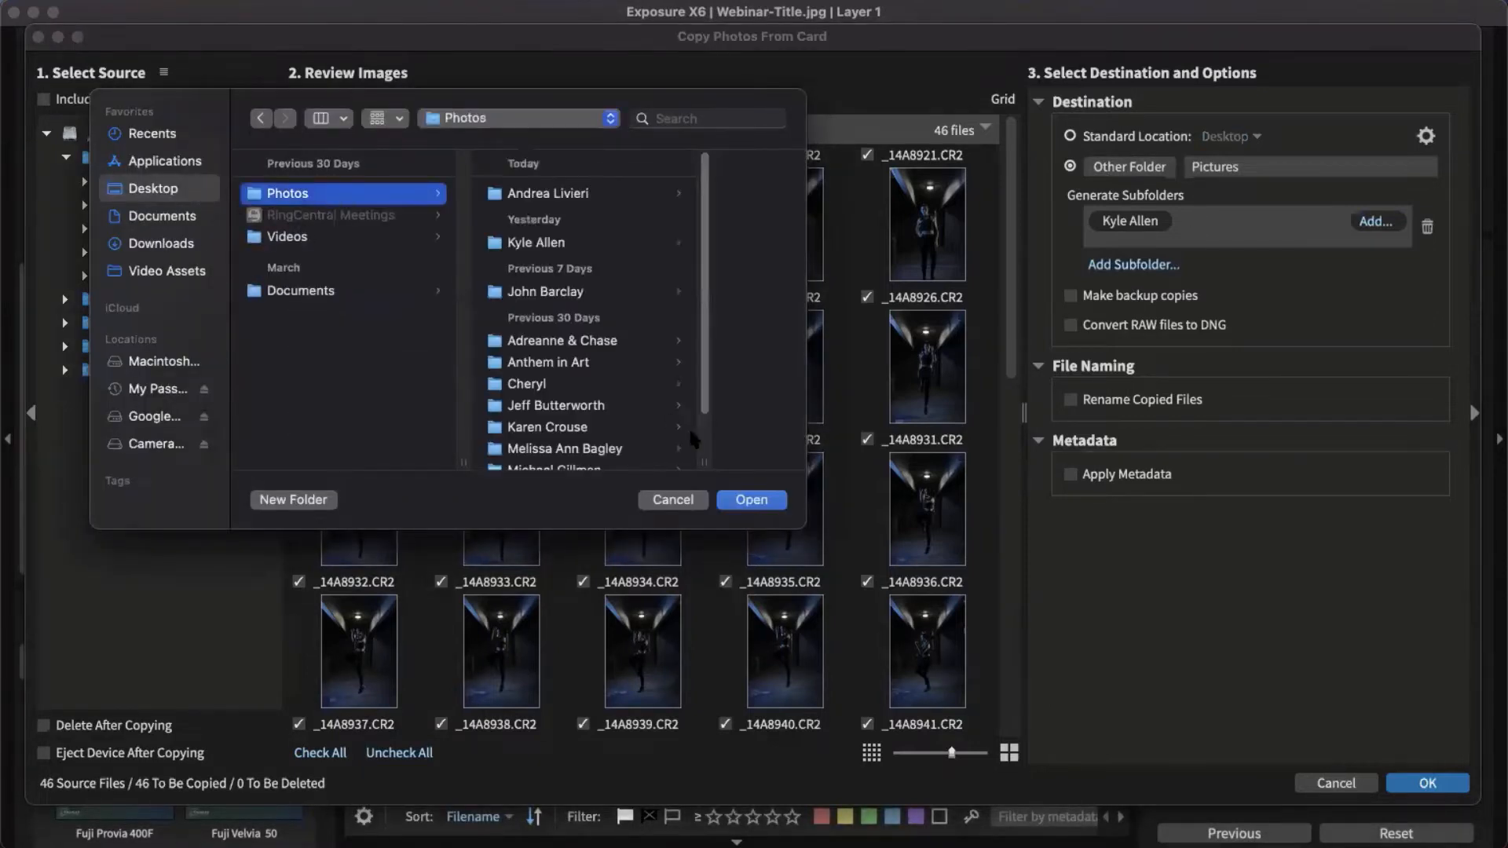
left_click(769, 503)
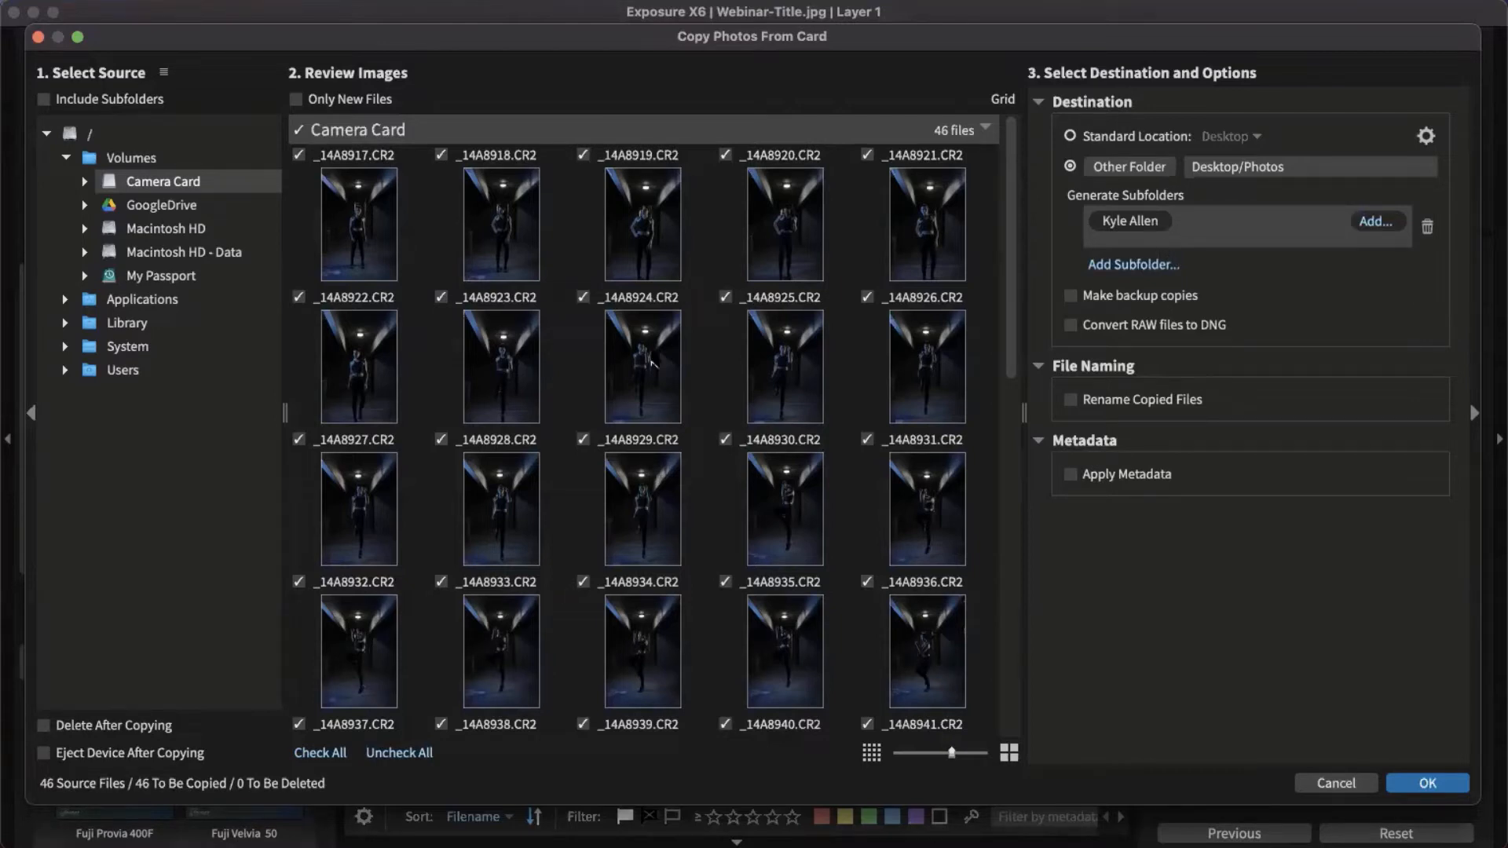
Show the file naming template options for copied files and turn renaming back off.
left_click(1080, 399)
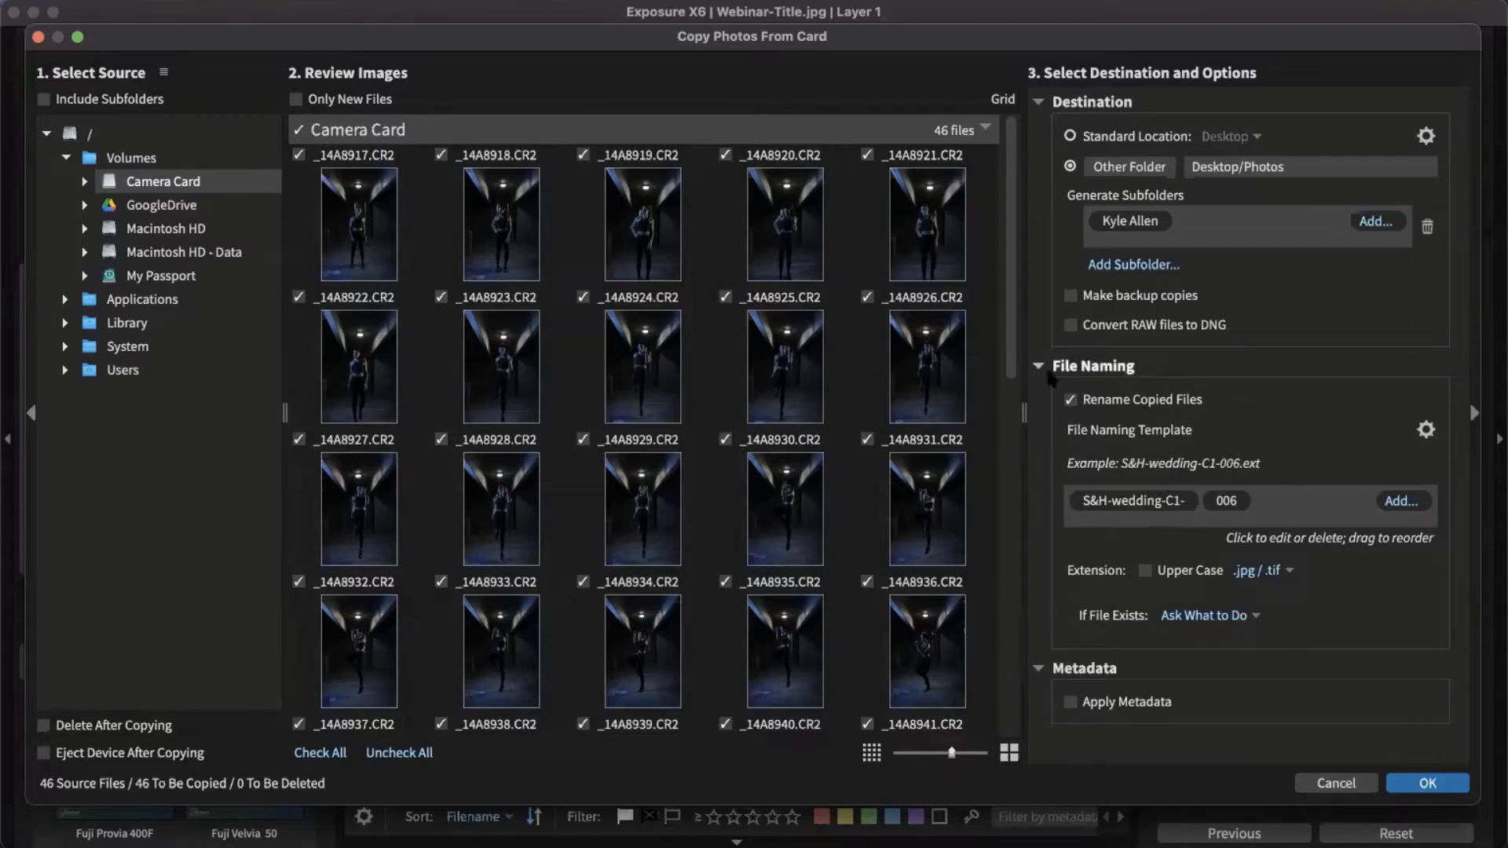
left_click(1070, 400)
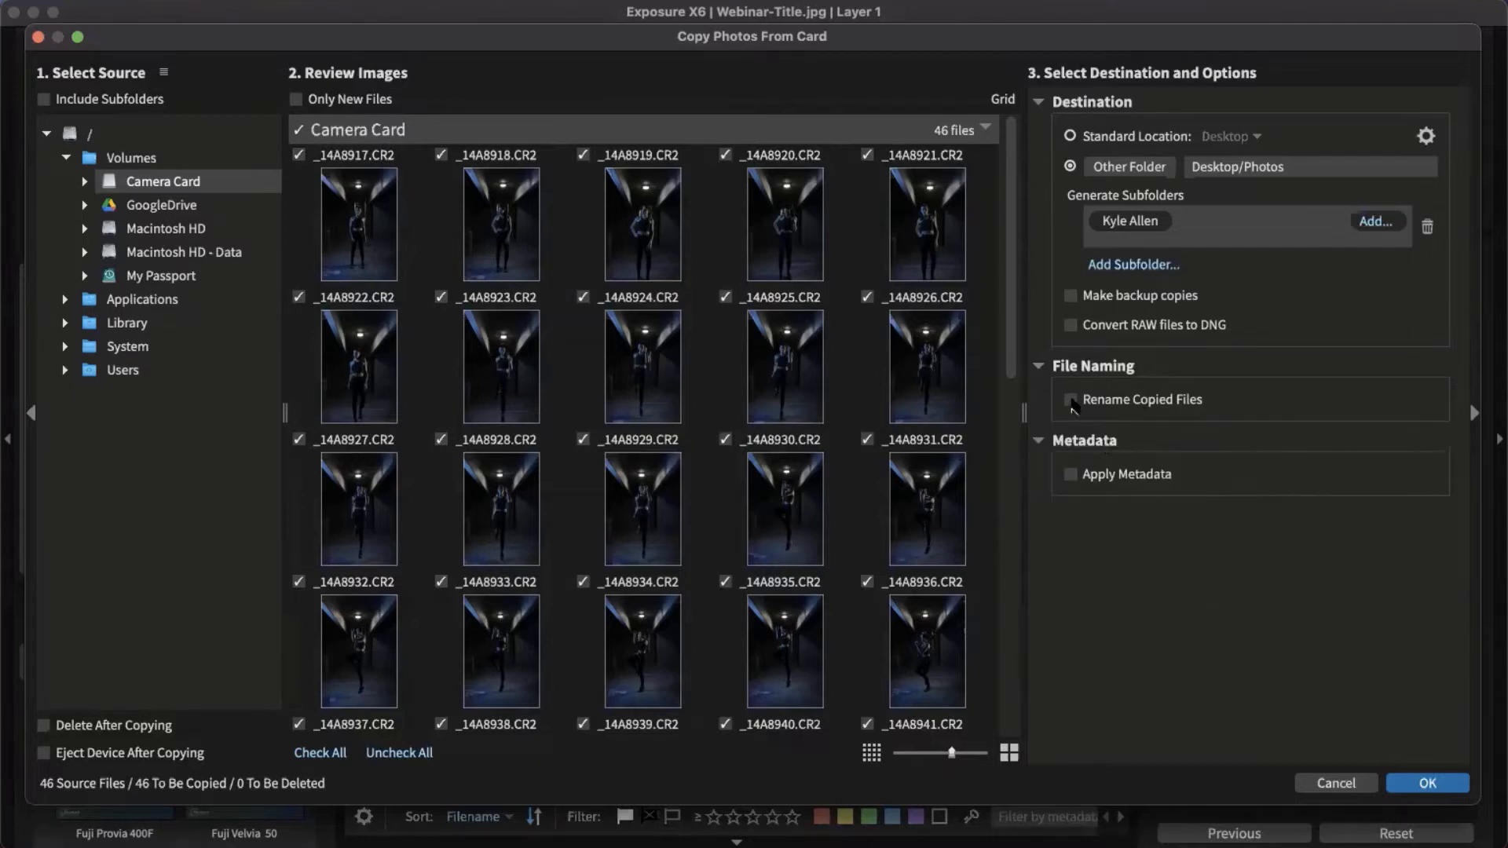
Enable Apply Metadata for the copied files and look through the Color Films - Slide presets without choosing one.
left_click(1069, 474)
scroll(1213, 468, "down", 2)
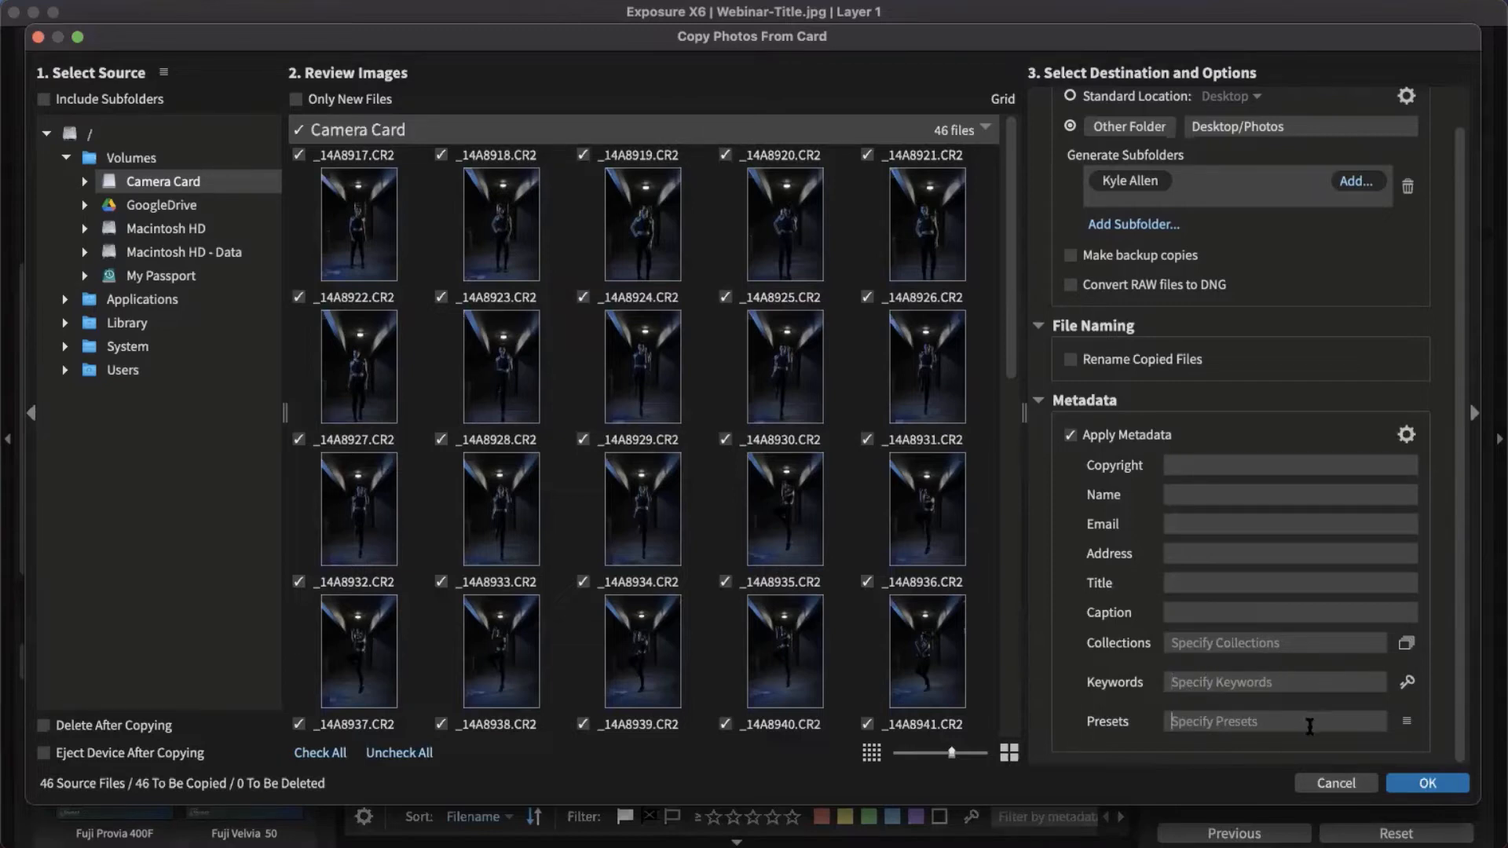
left_click(1406, 720)
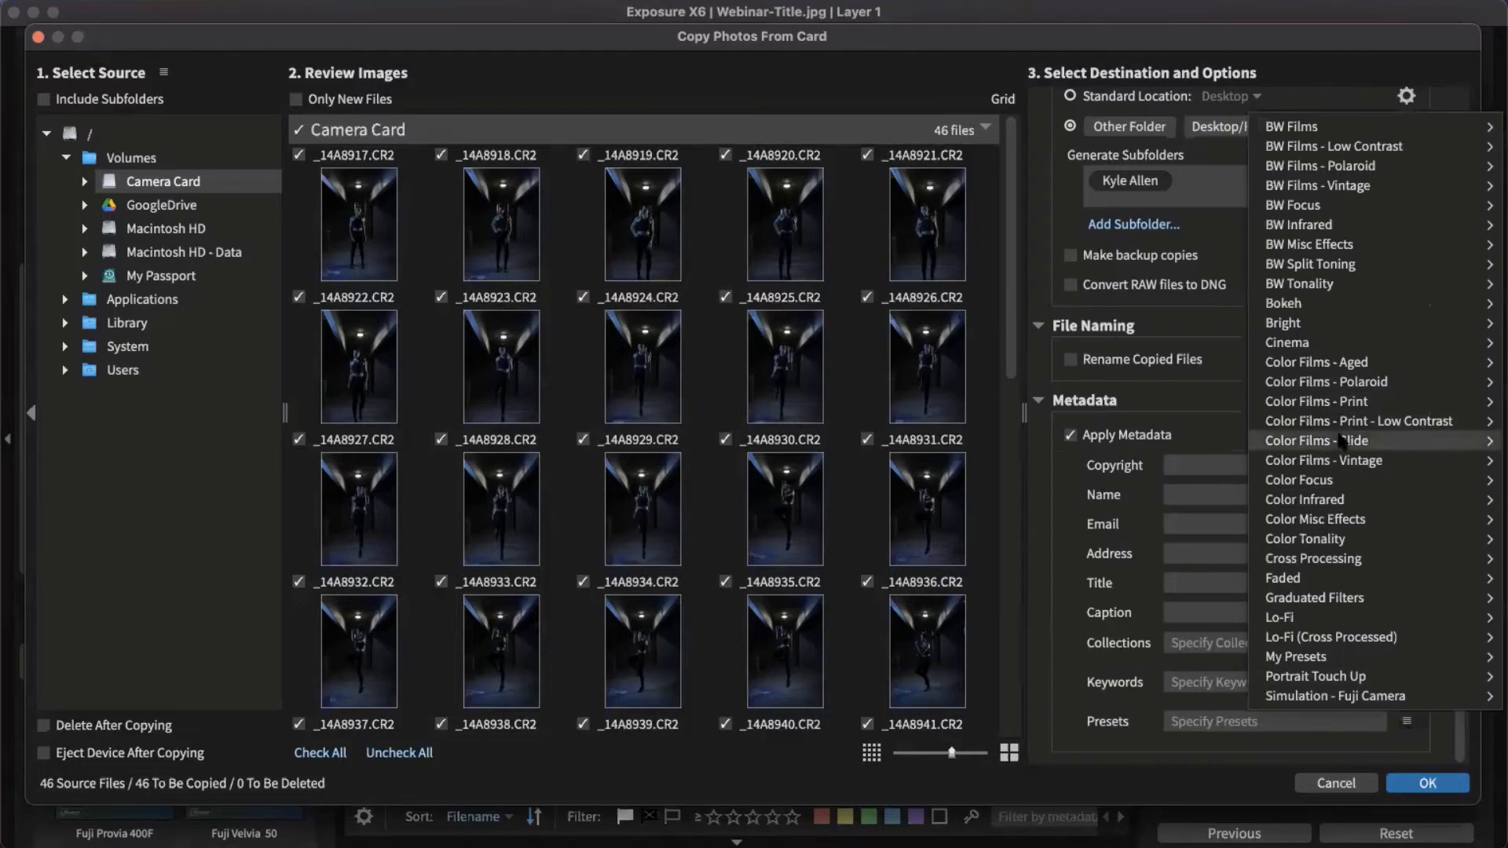
mouse_move(1341, 440)
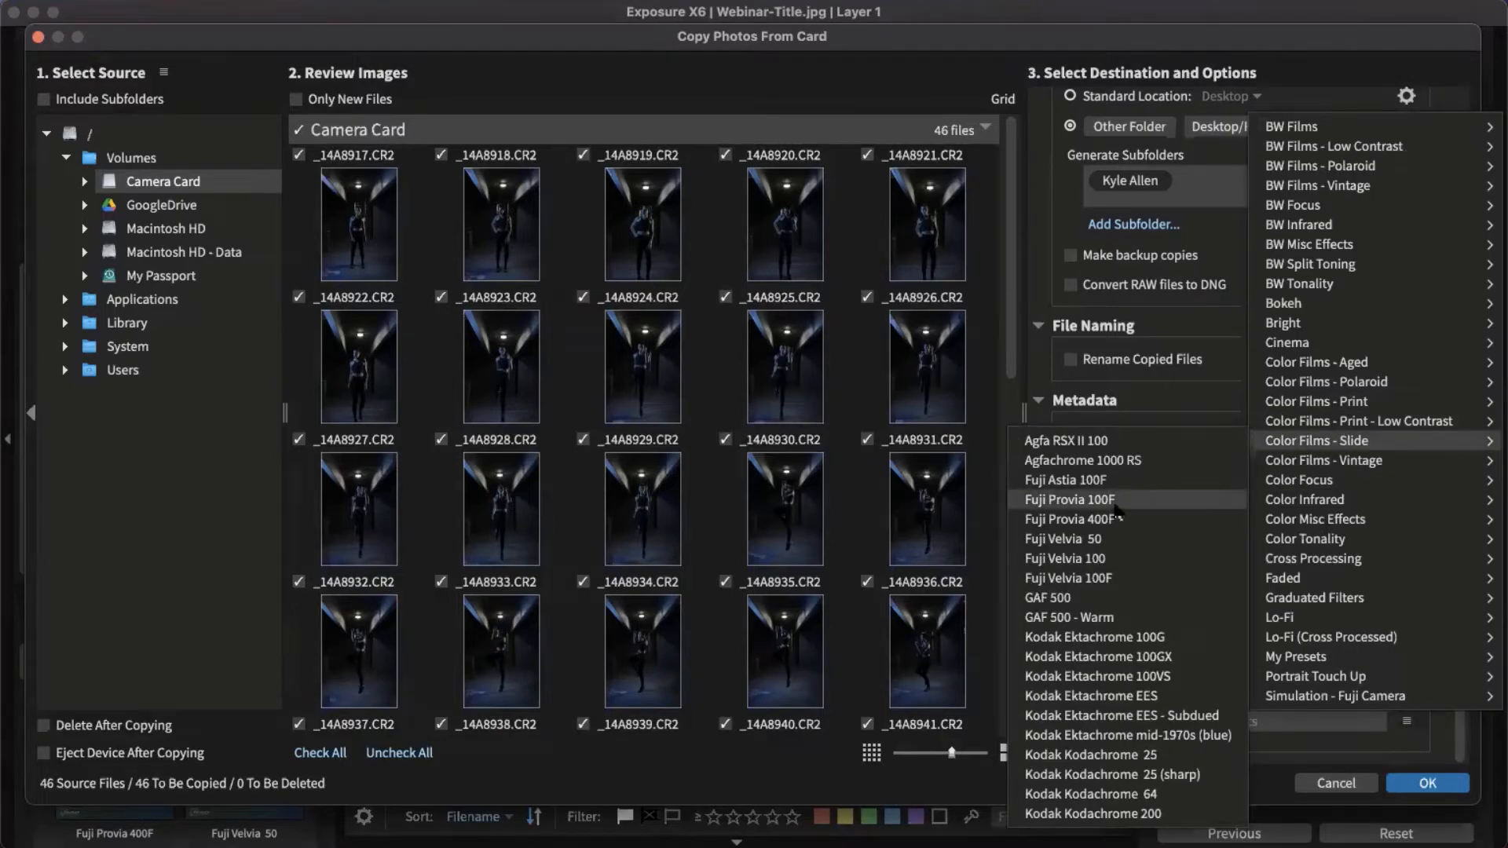
left_click(1218, 383)
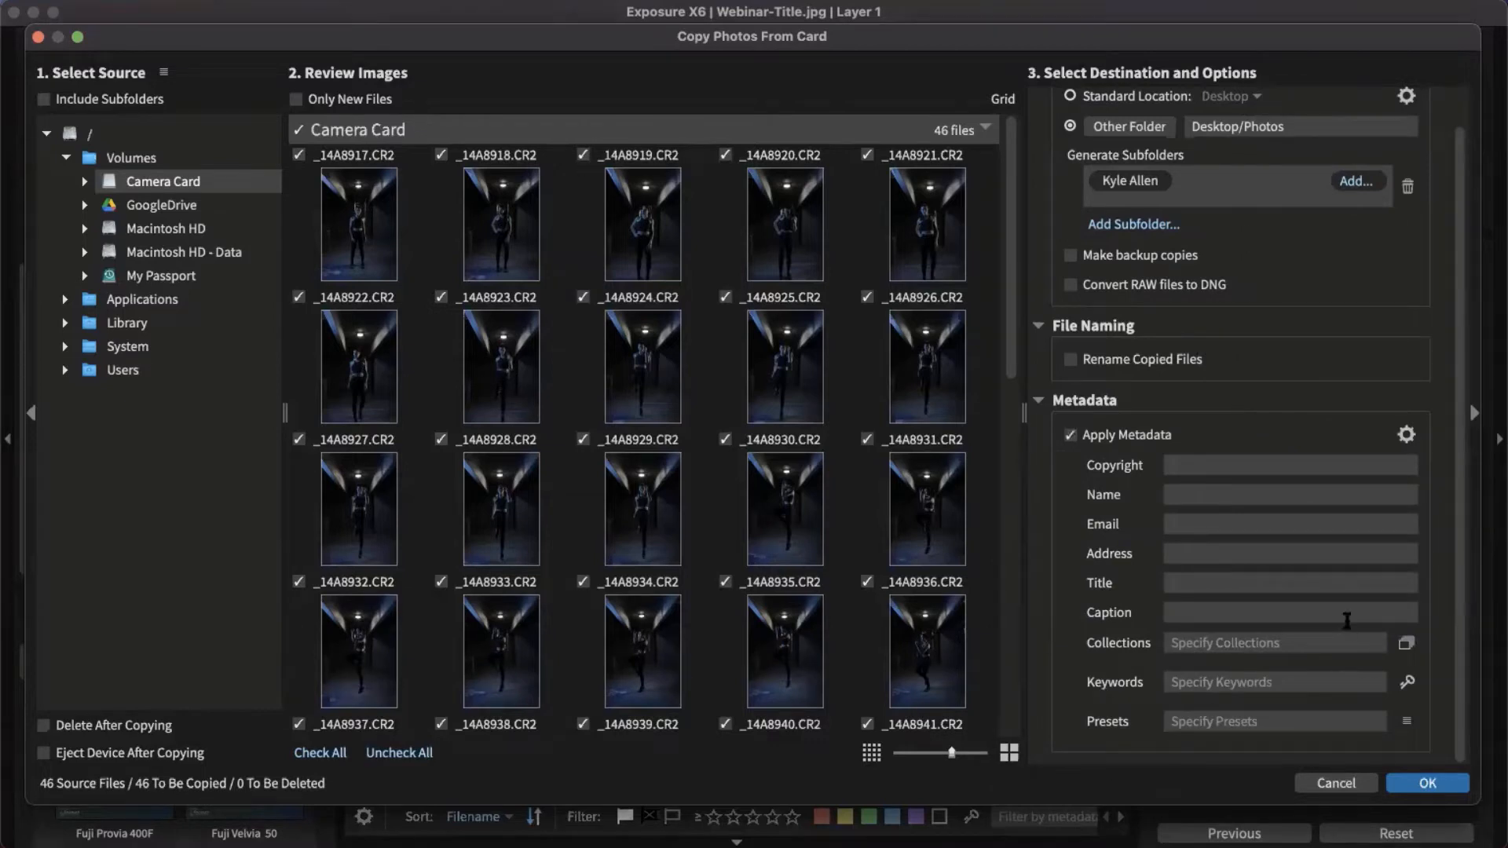
scroll(1349, 624, "up", 2)
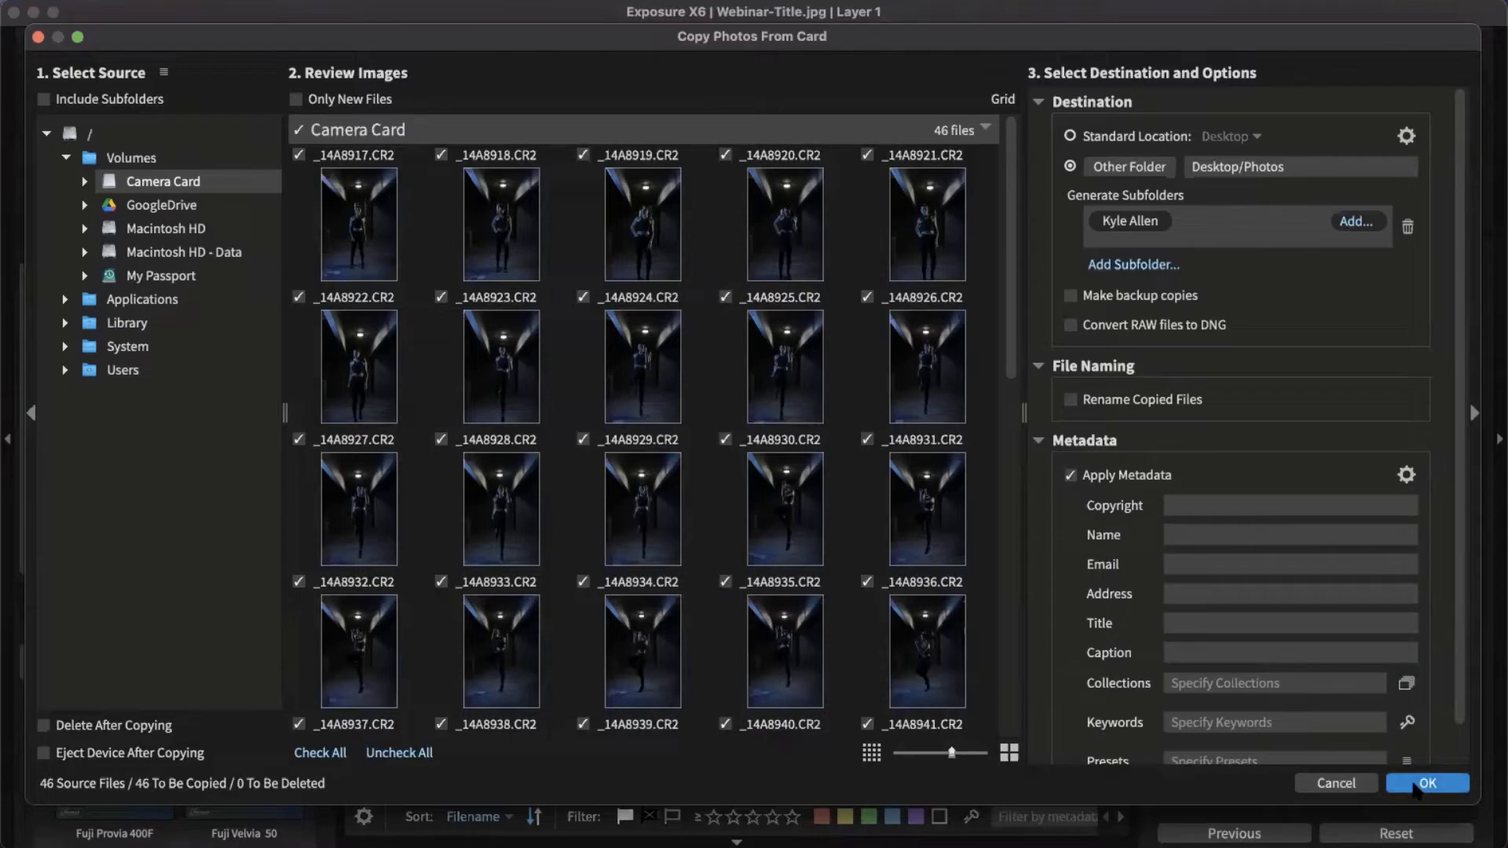
Start copying the card's photos and replace the existing files for all conflicts.
left_click(1416, 784)
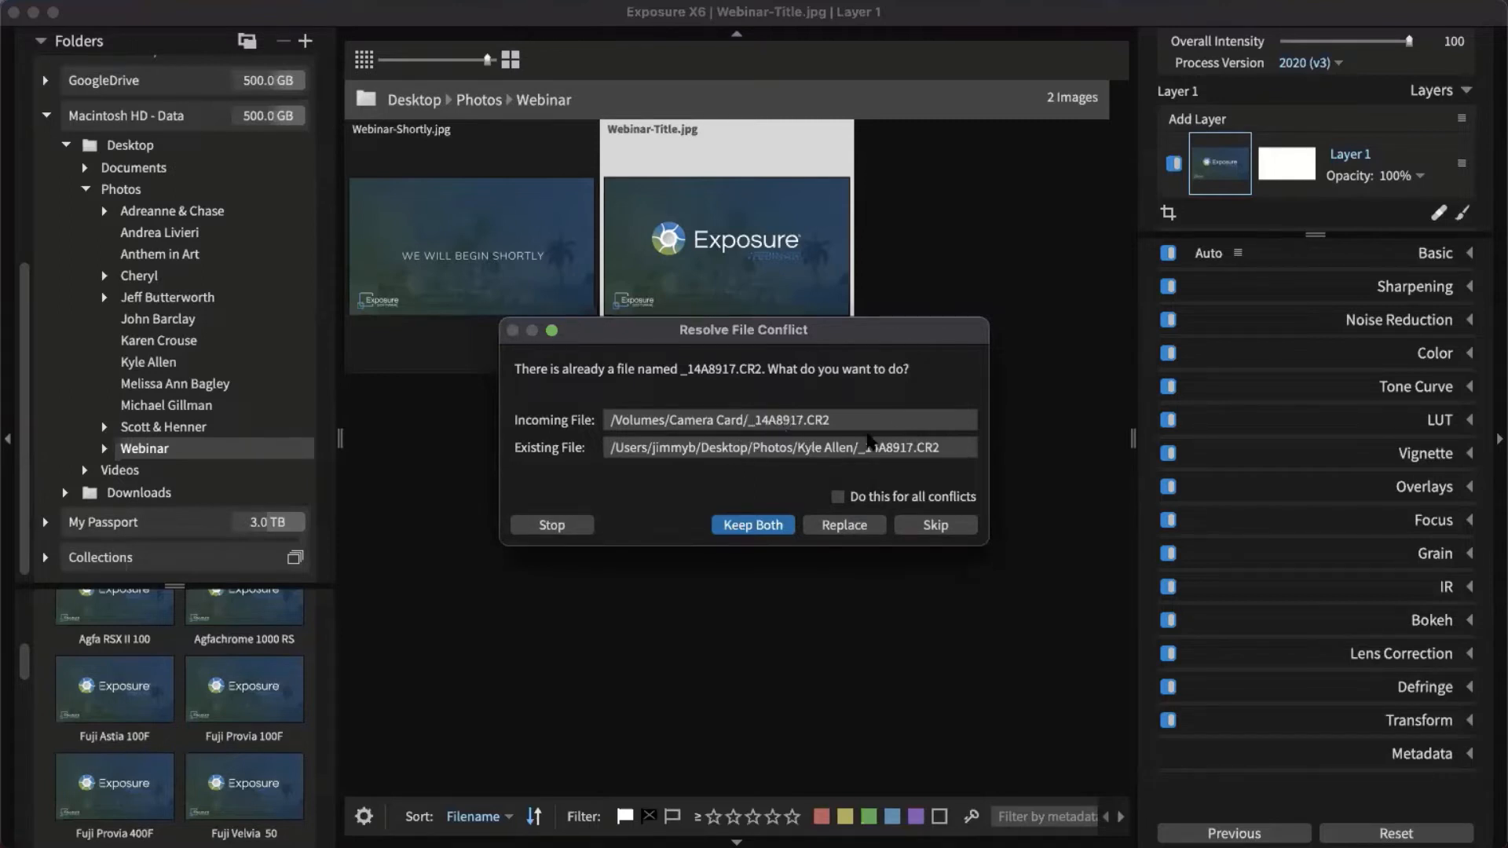
left_click(837, 496)
left_click(852, 524)
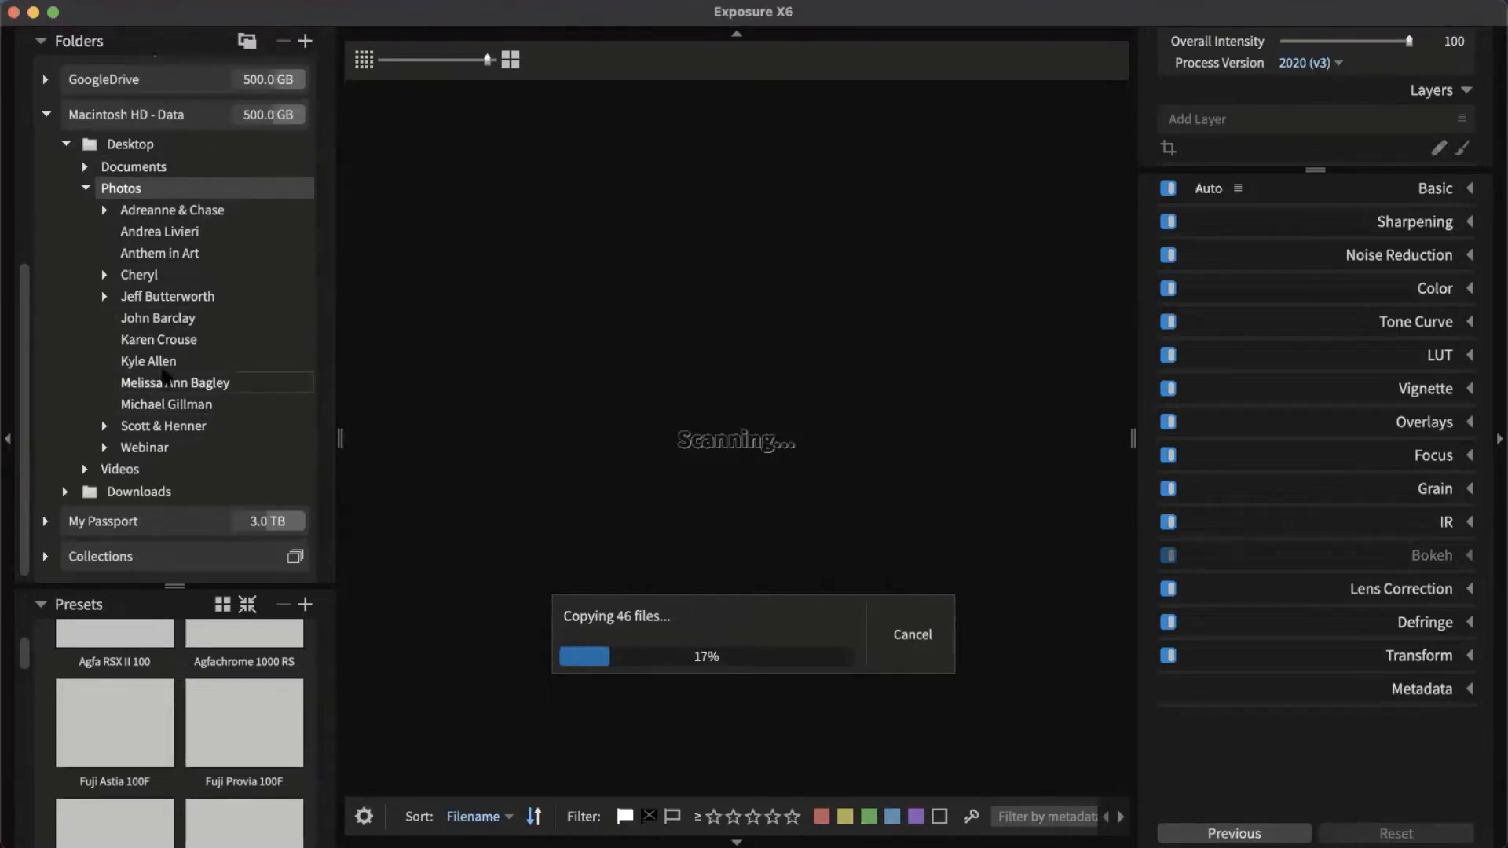
Open the destination subfolder inside Photos and reposition the copy progress box over the thumbnails.
left_click(161, 364)
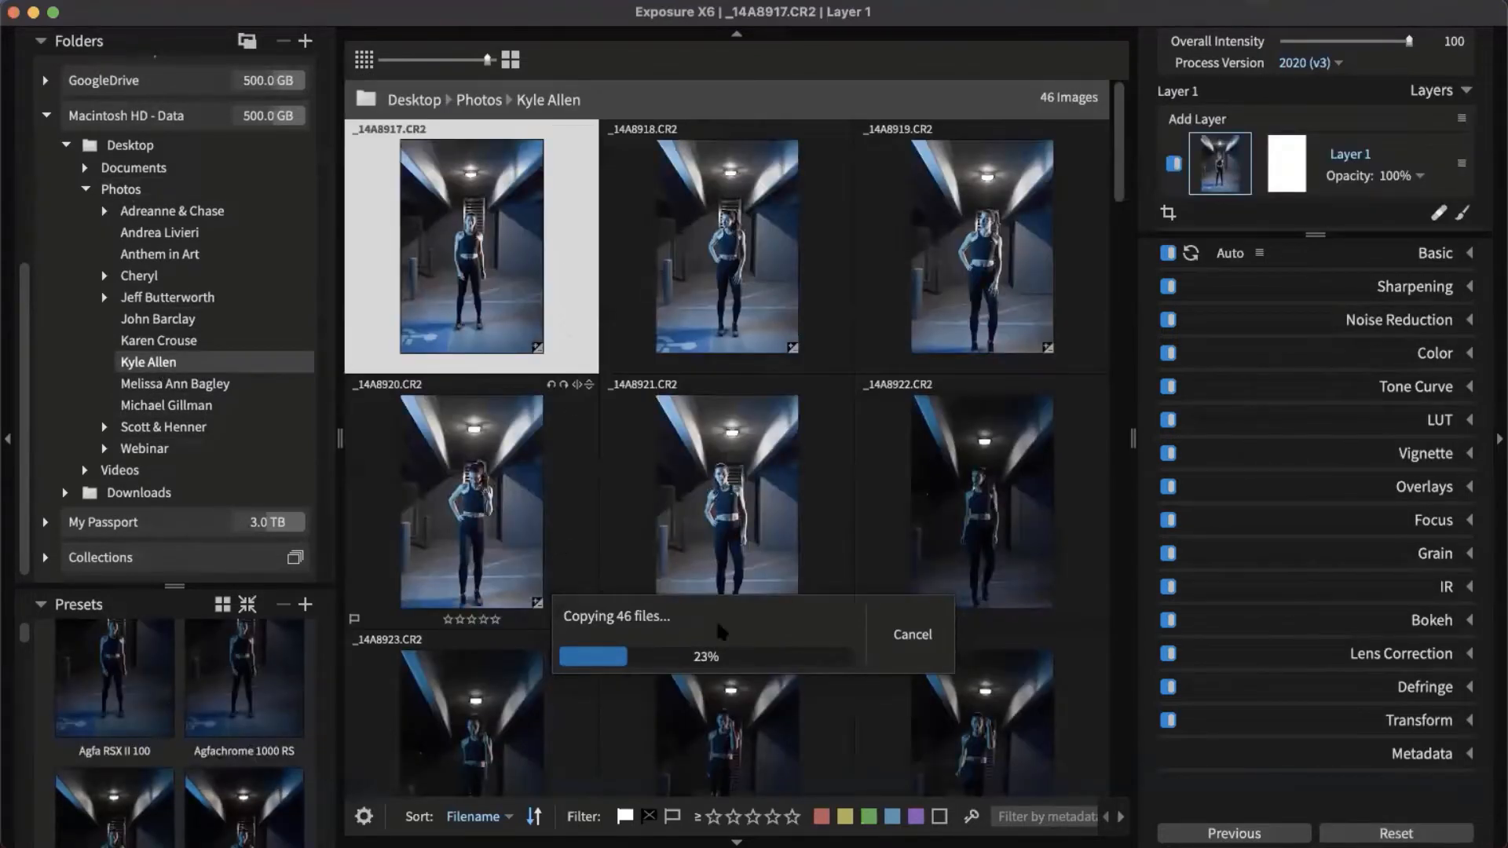
left_click_drag(746, 630, 777, 485)
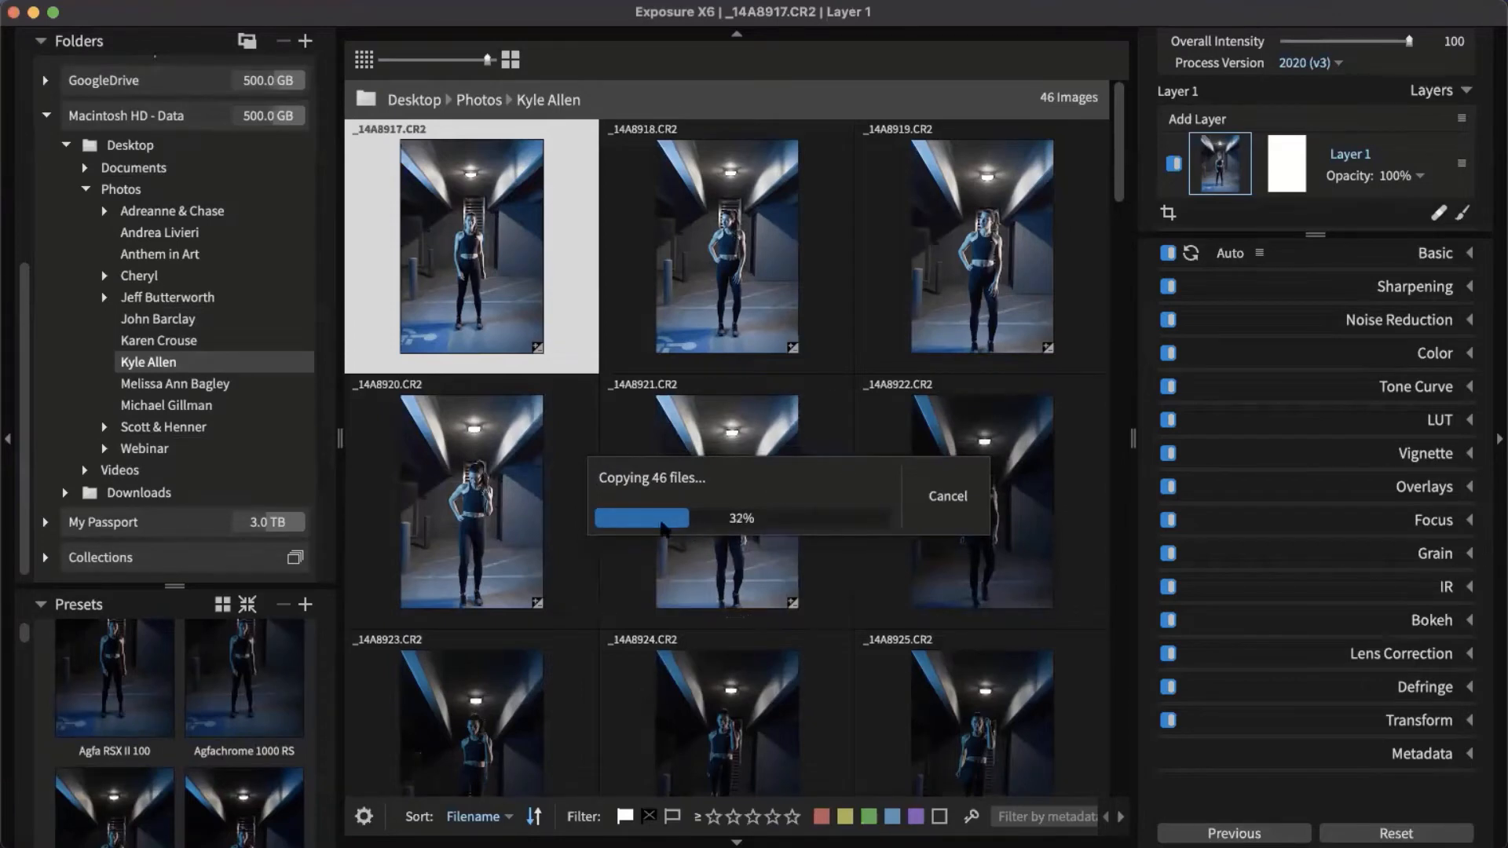
left_click_drag(764, 490, 714, 610)
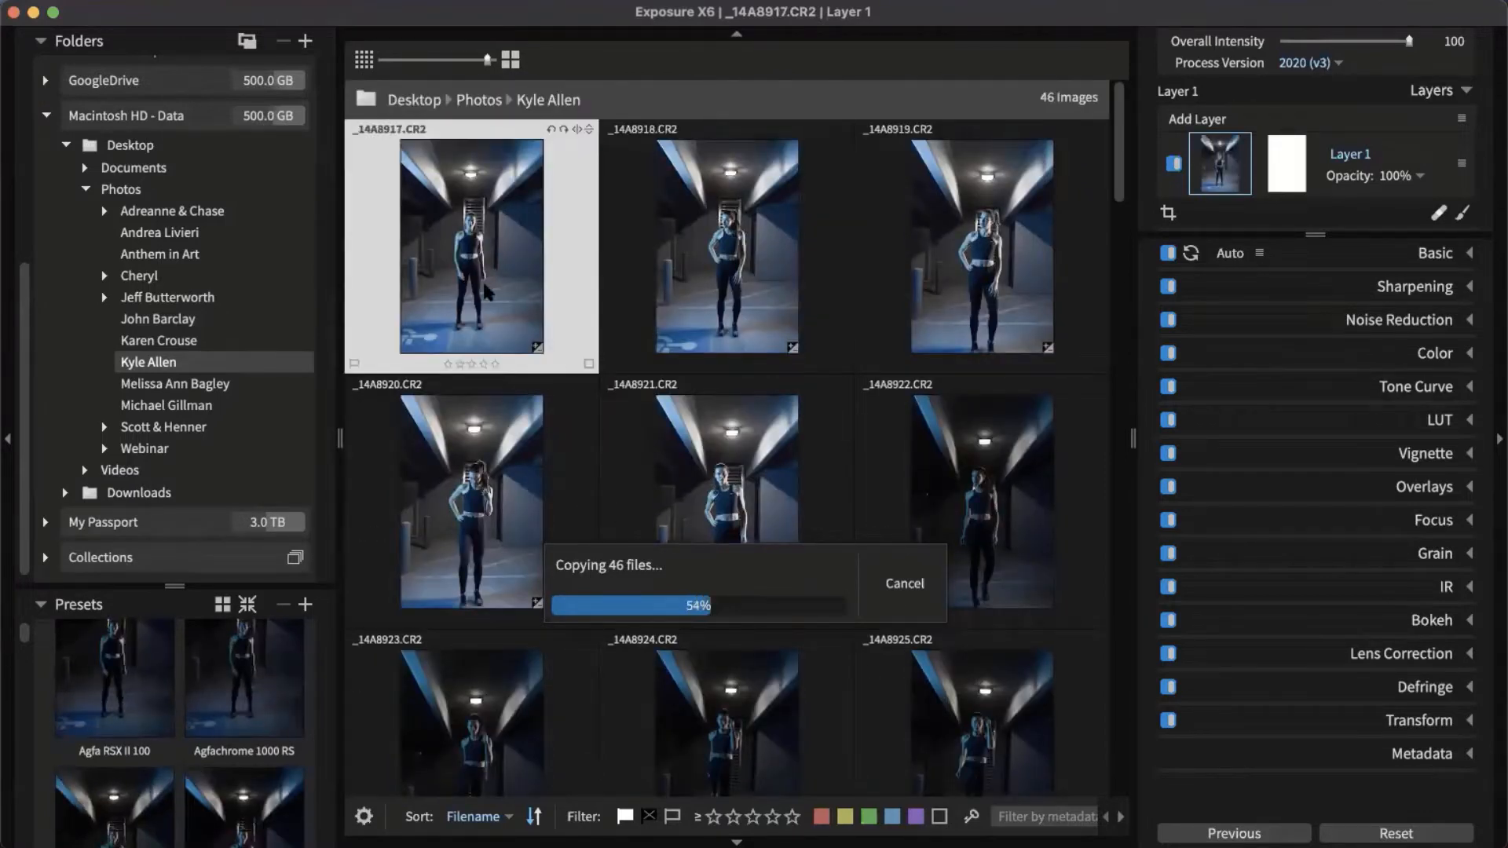
Label _14A8917.CR2 red, _14A8918.CR2, _14A8919.CR2 and _14A8921.CR2 yellow, and _14A8920.CR2 blue.
key("6")
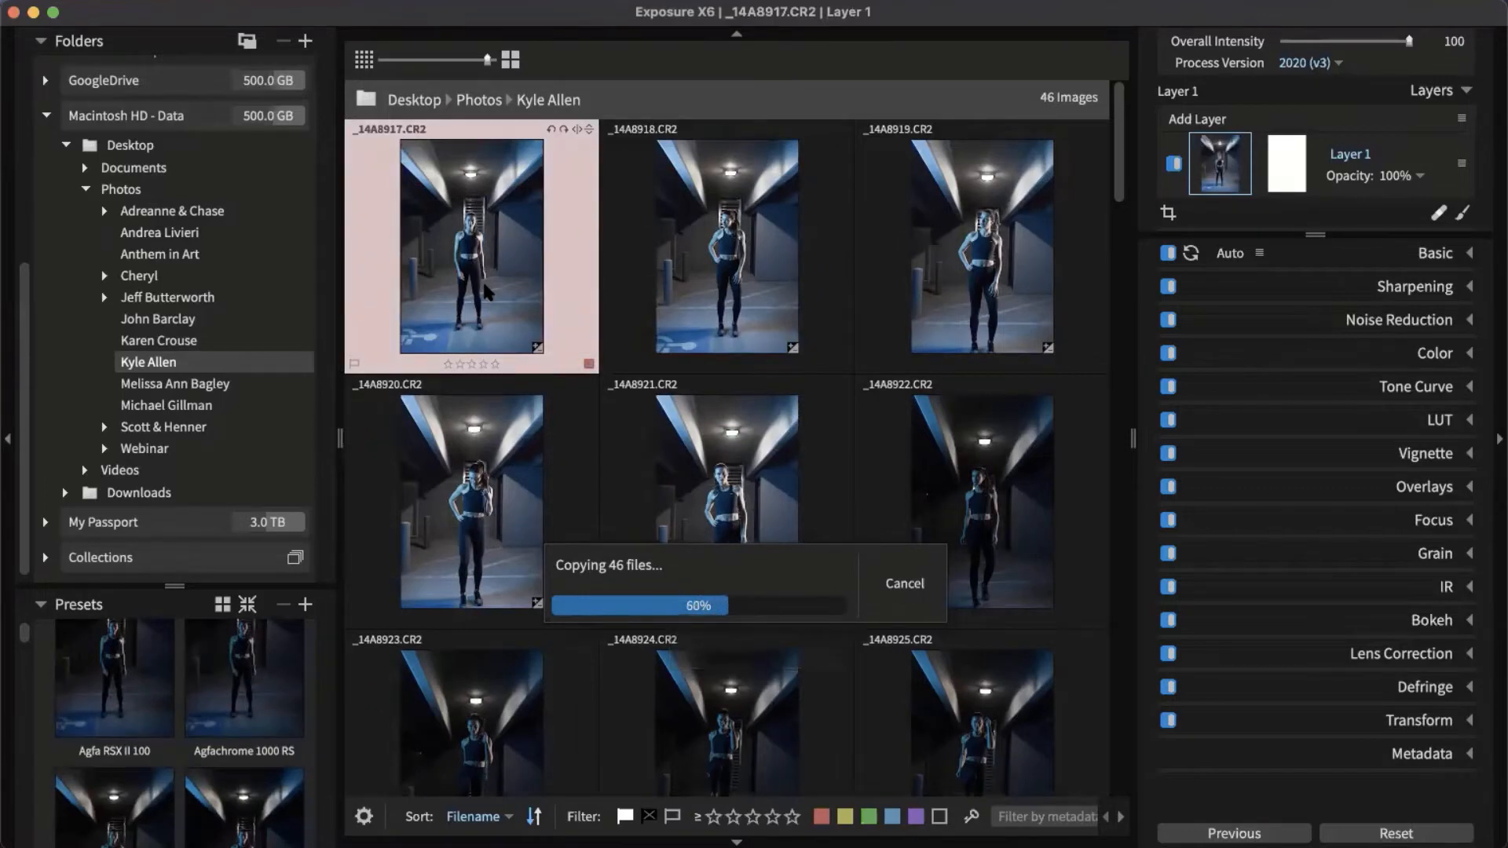
key("Right")
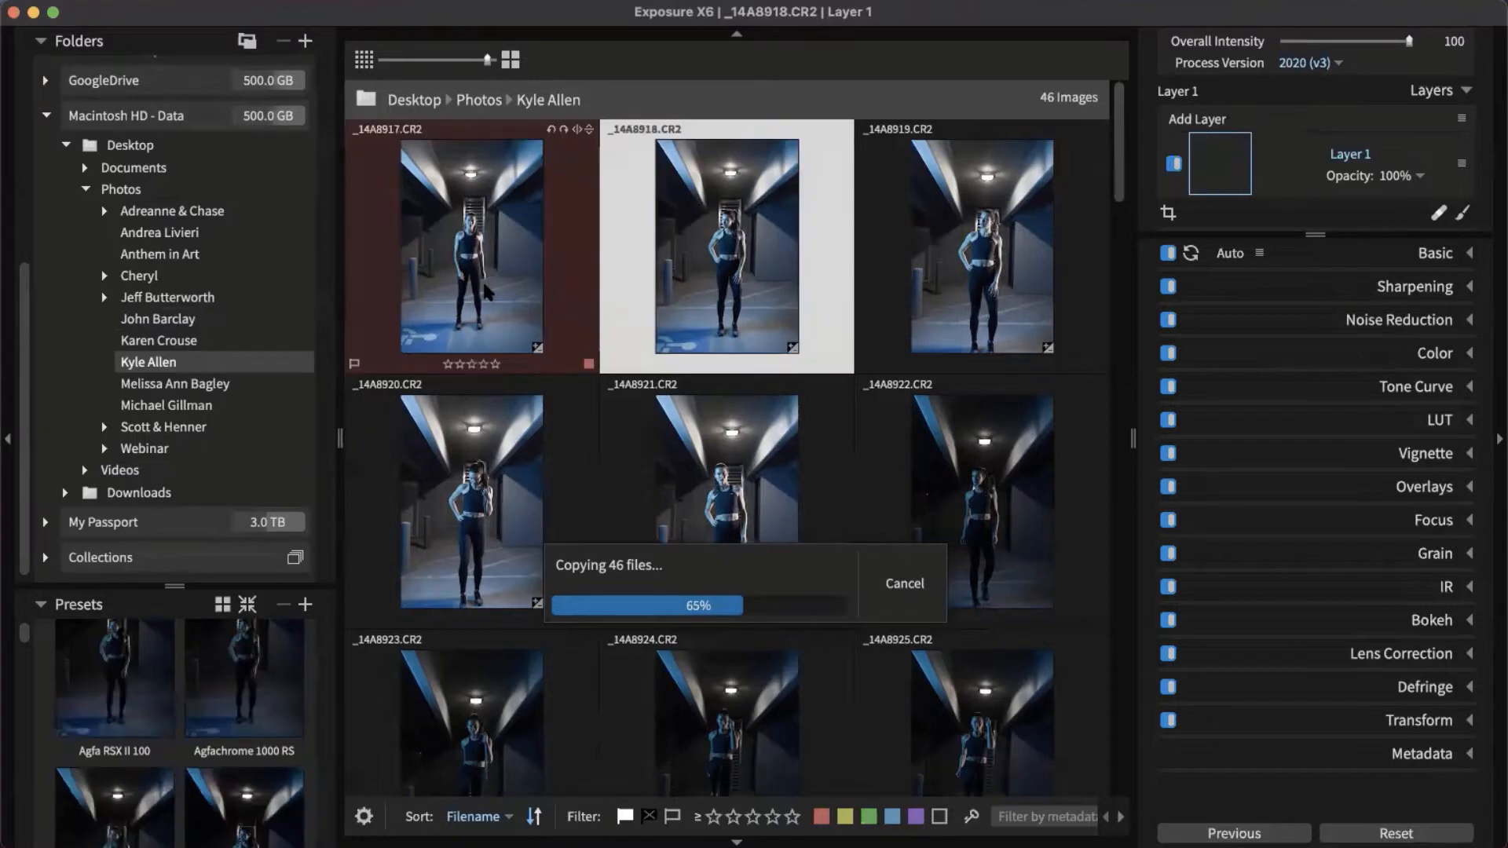
key("7")
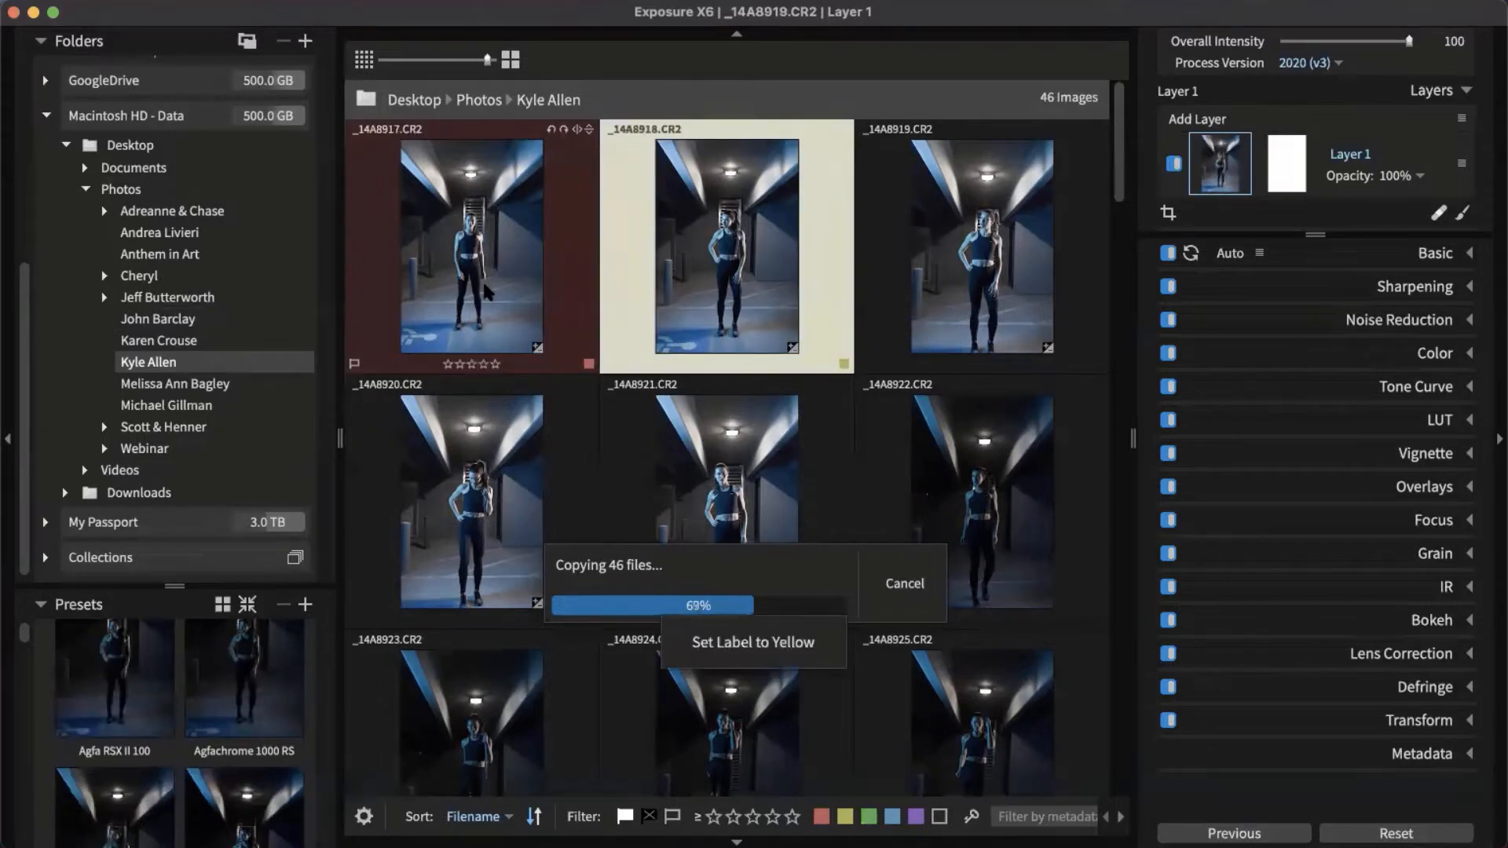
key("Right")
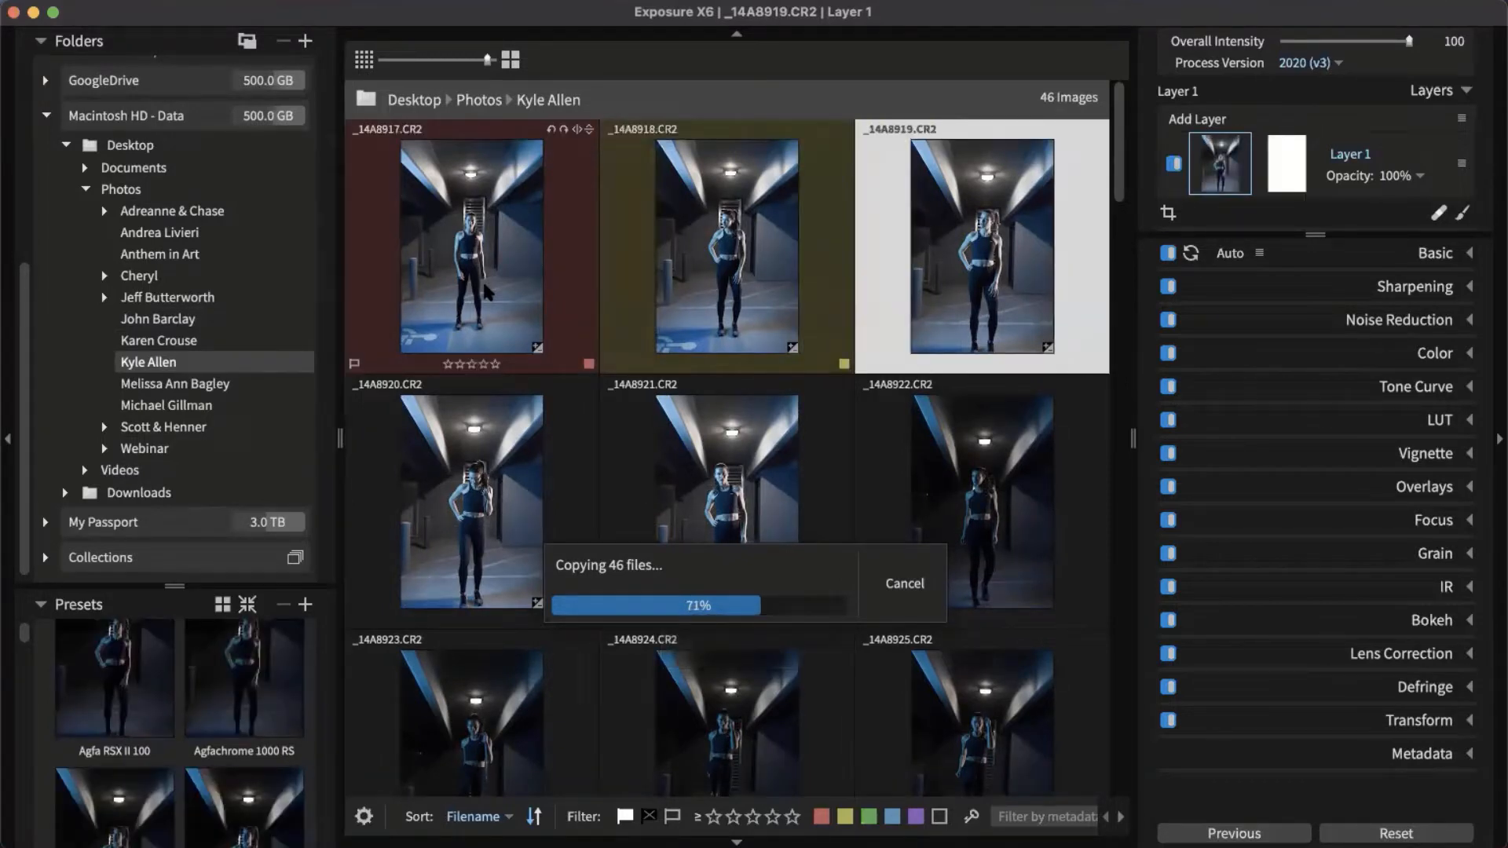
key("7")
key("Right")
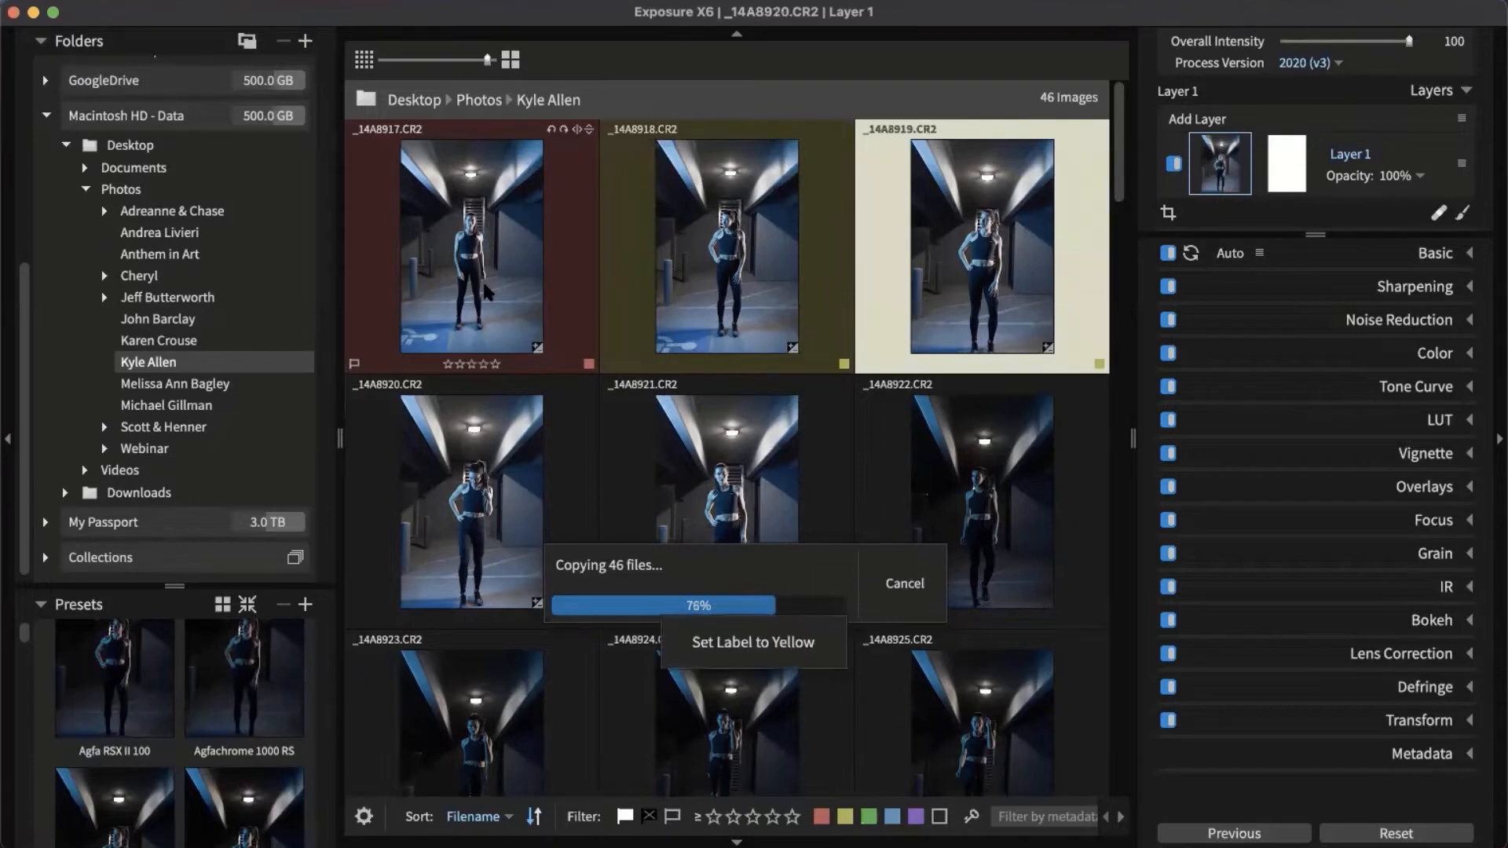
key("9")
key("Right")
key("7")
Open _14A8922.CR2 in the single-image view and apply the Auto adjustment to it.
key("Right")
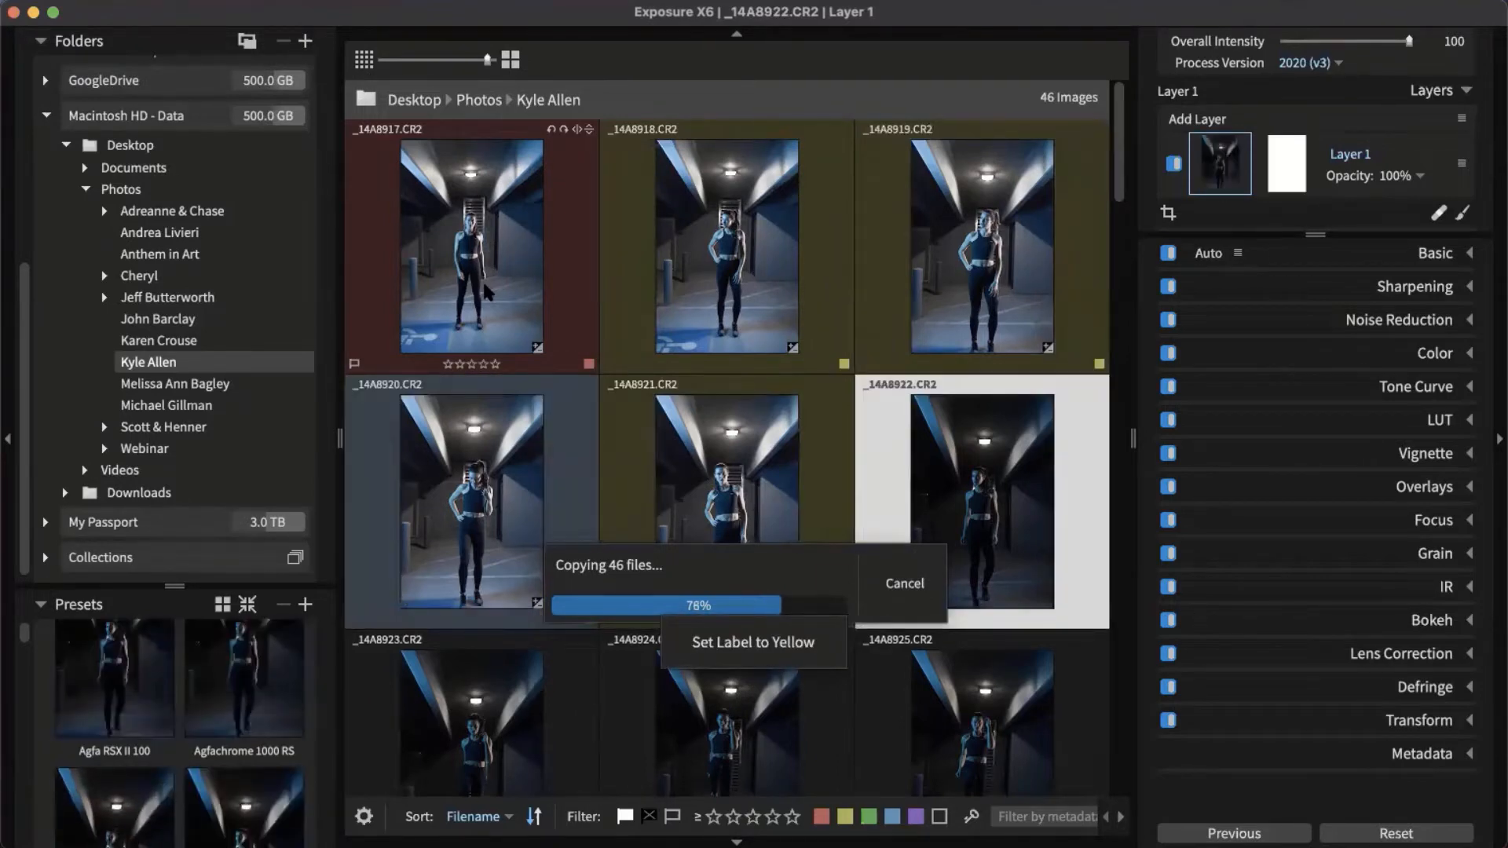
double_click(972, 427)
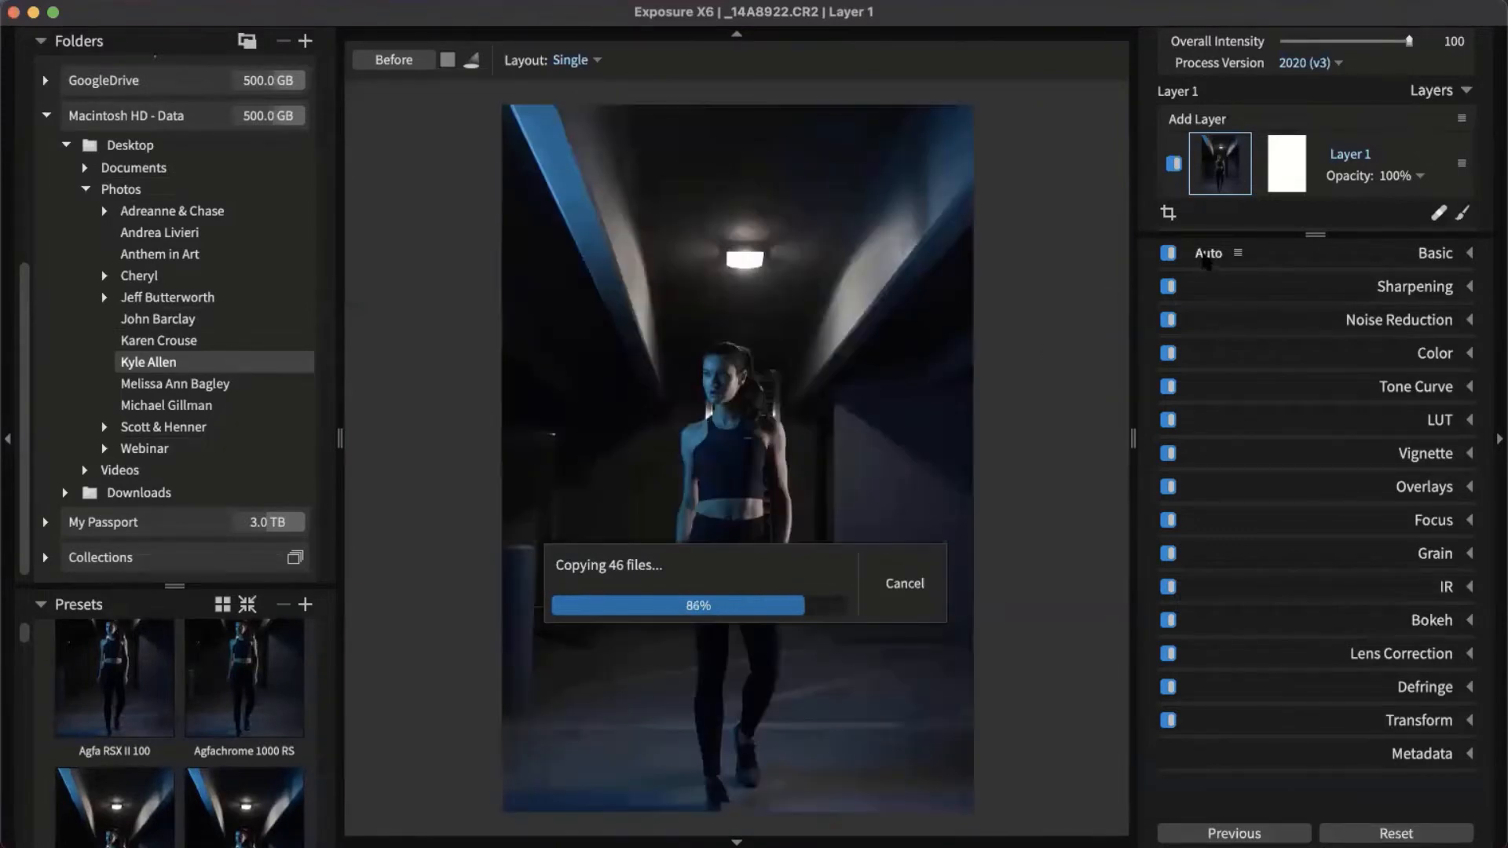
left_click(1207, 255)
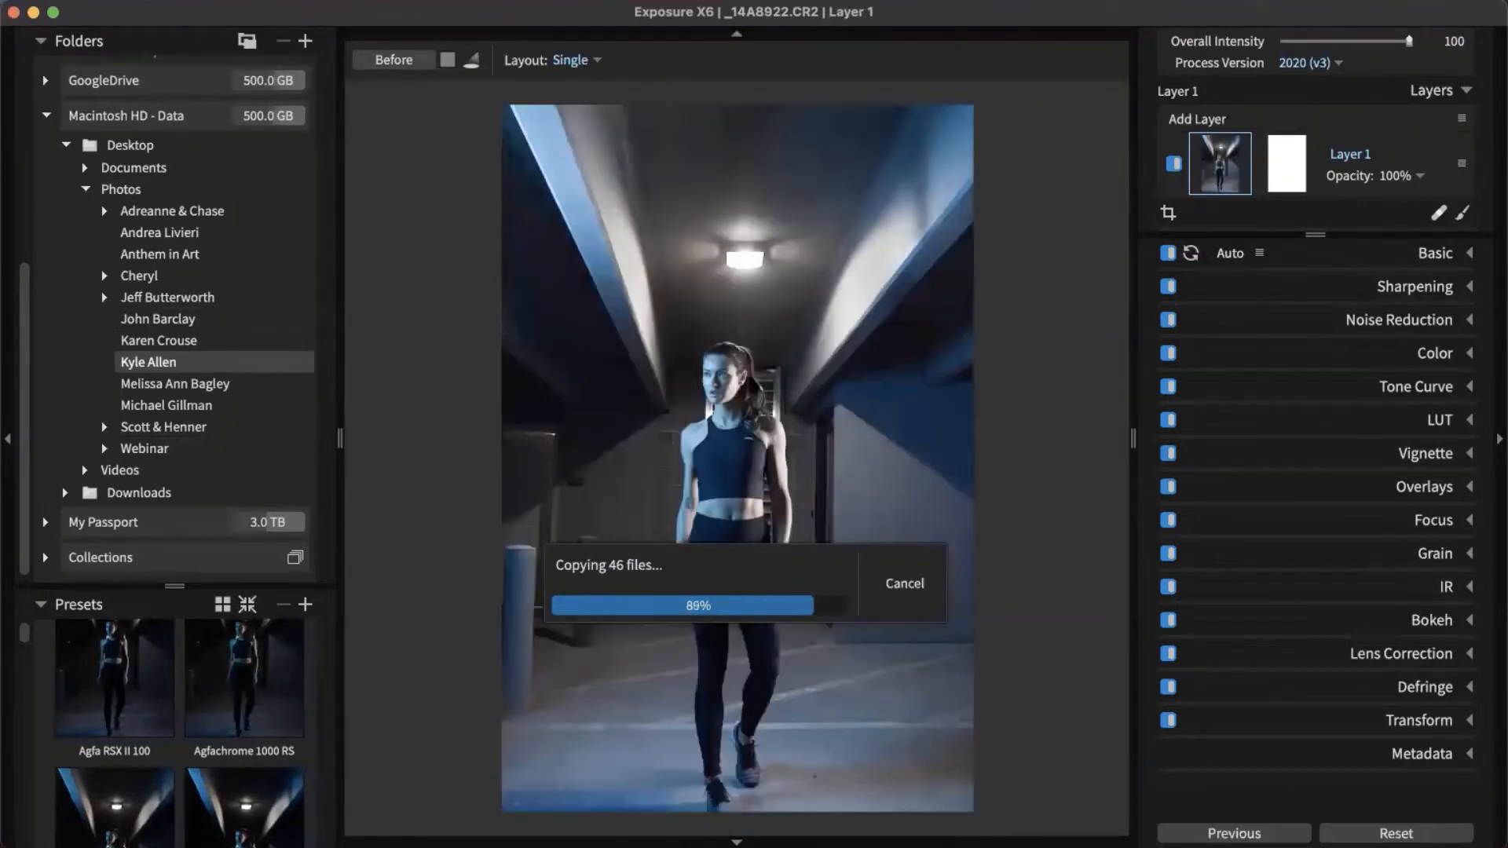
Zoom in on the model's face in _14A8922.CR2, inspect it, and return to the full image.
left_click(746, 386)
left_click_drag(743, 404, 738, 320)
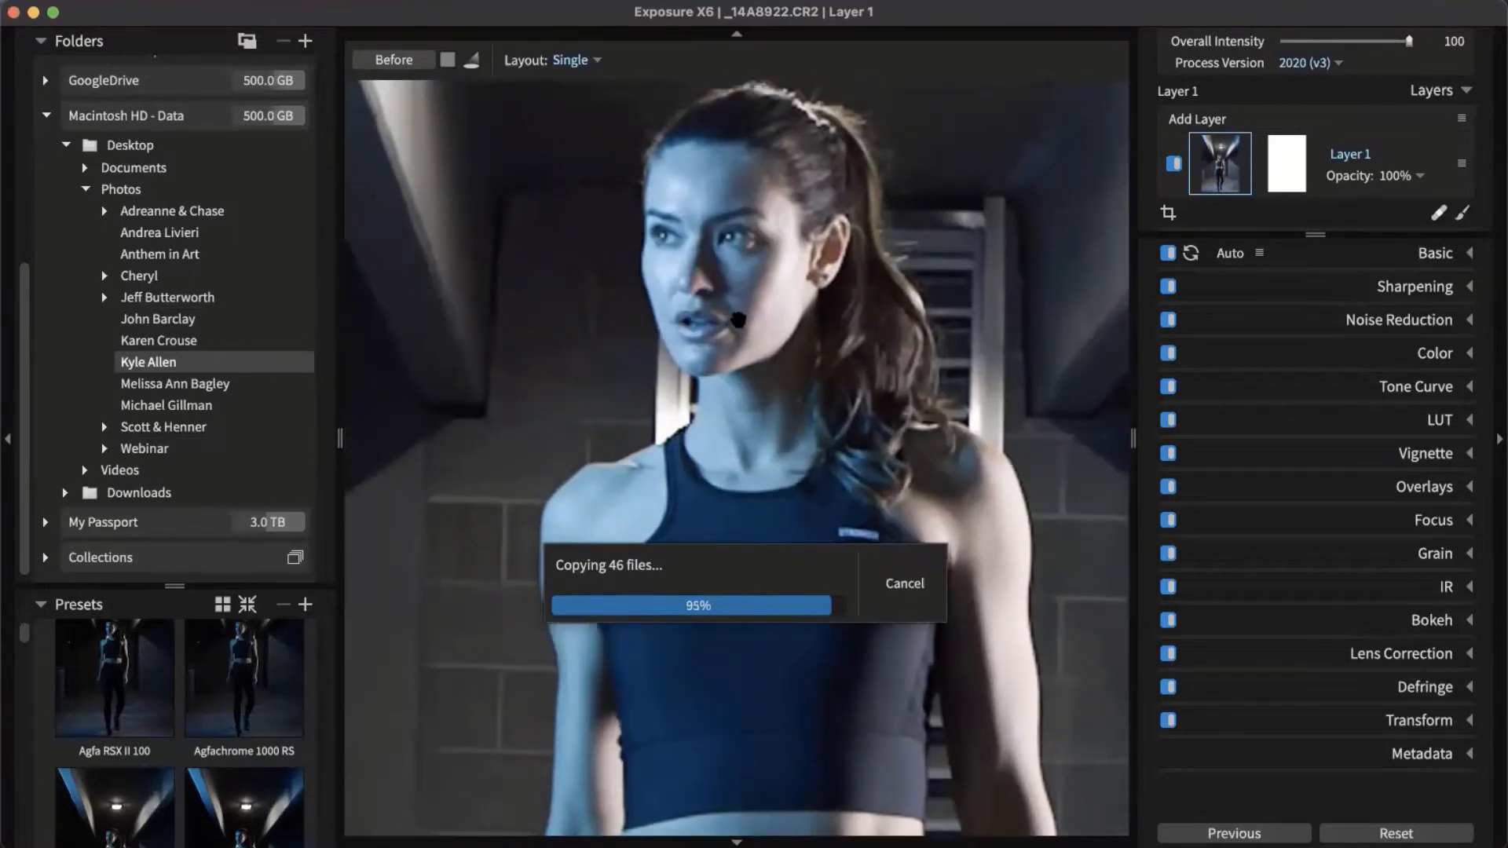
left_click(738, 320)
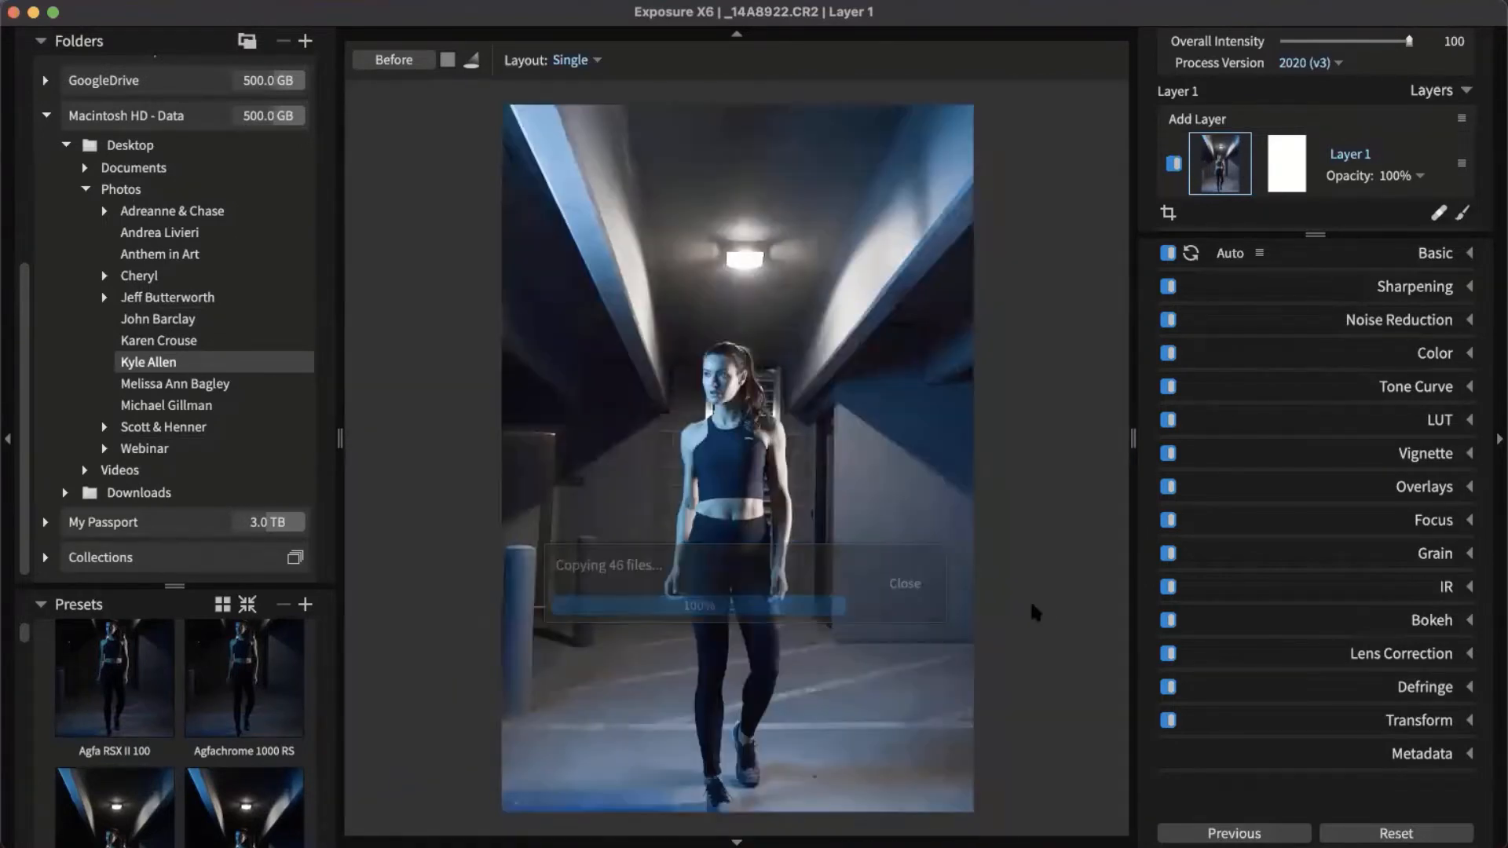
Return to the thumbnail grid, select _14A8923.CR2, and look through the copied photos.
key("g")
scroll(1034, 614, "down", 3)
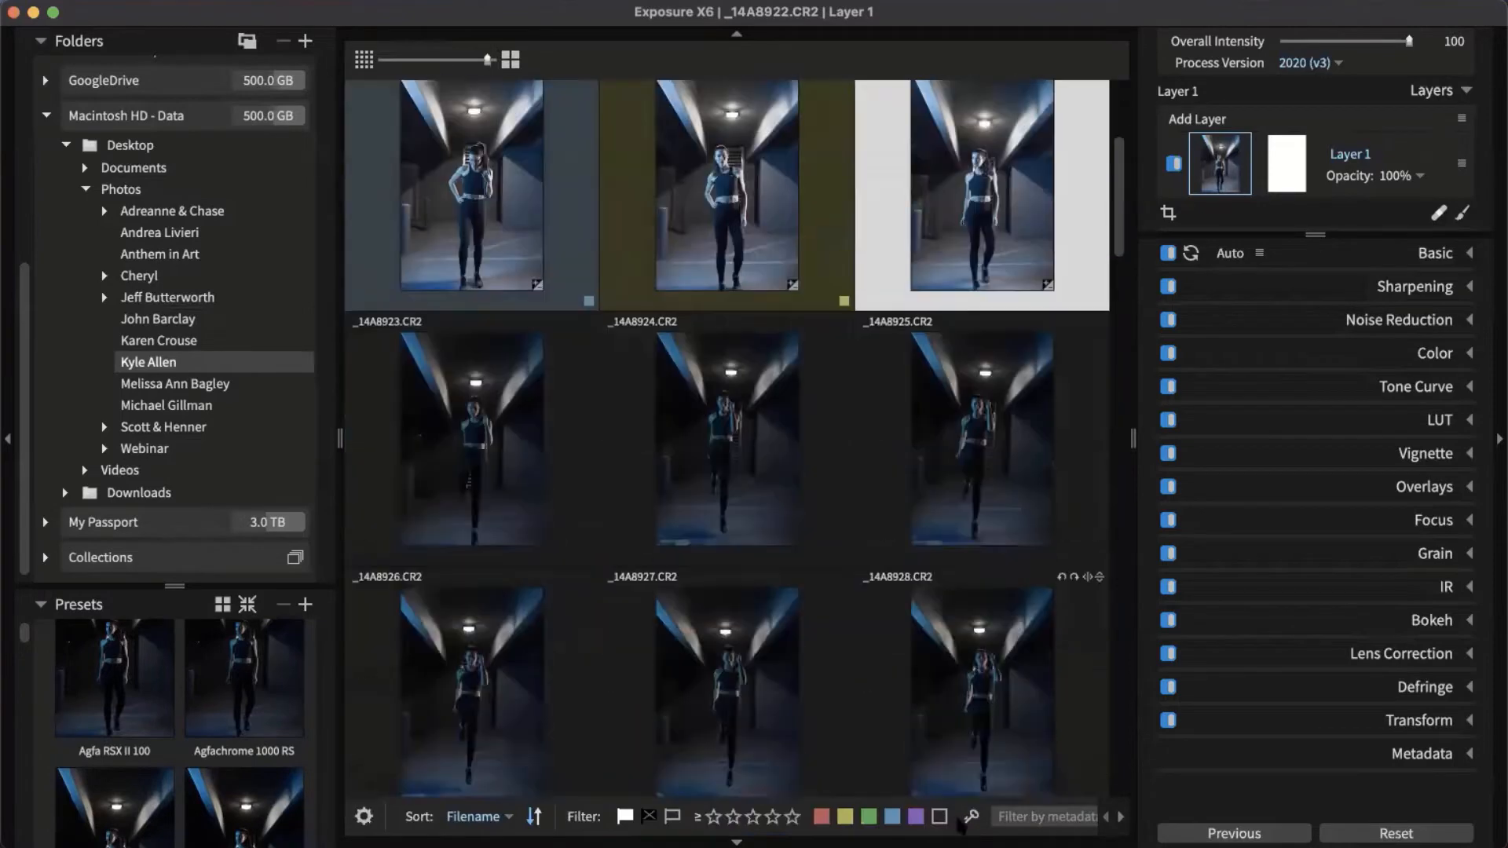
left_click(530, 405)
scroll(581, 434, "down", 2)
scroll(581, 434, "up", 7)
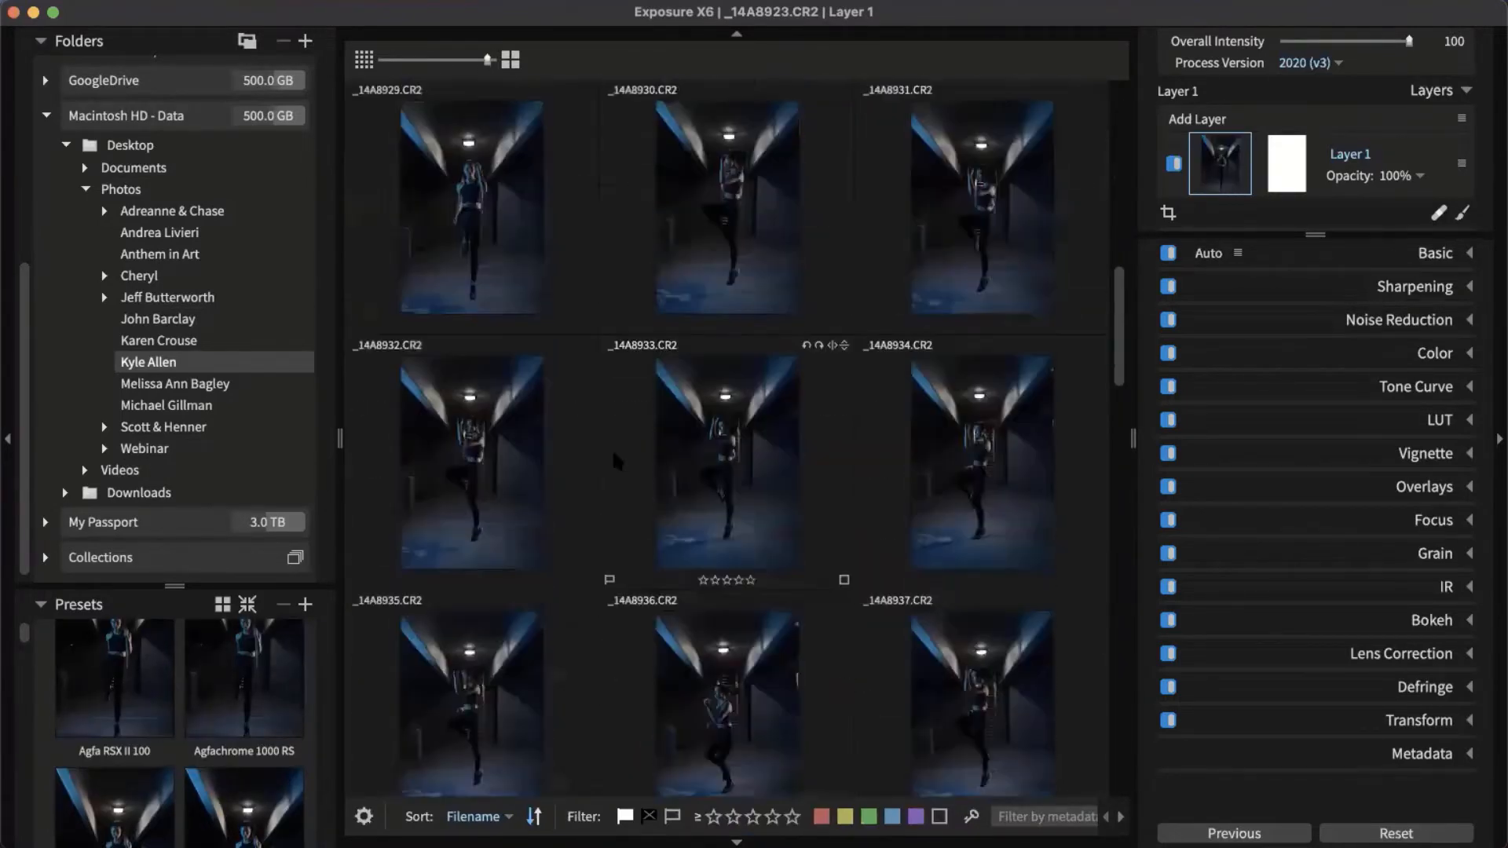
scroll(628, 470, "up", 3)
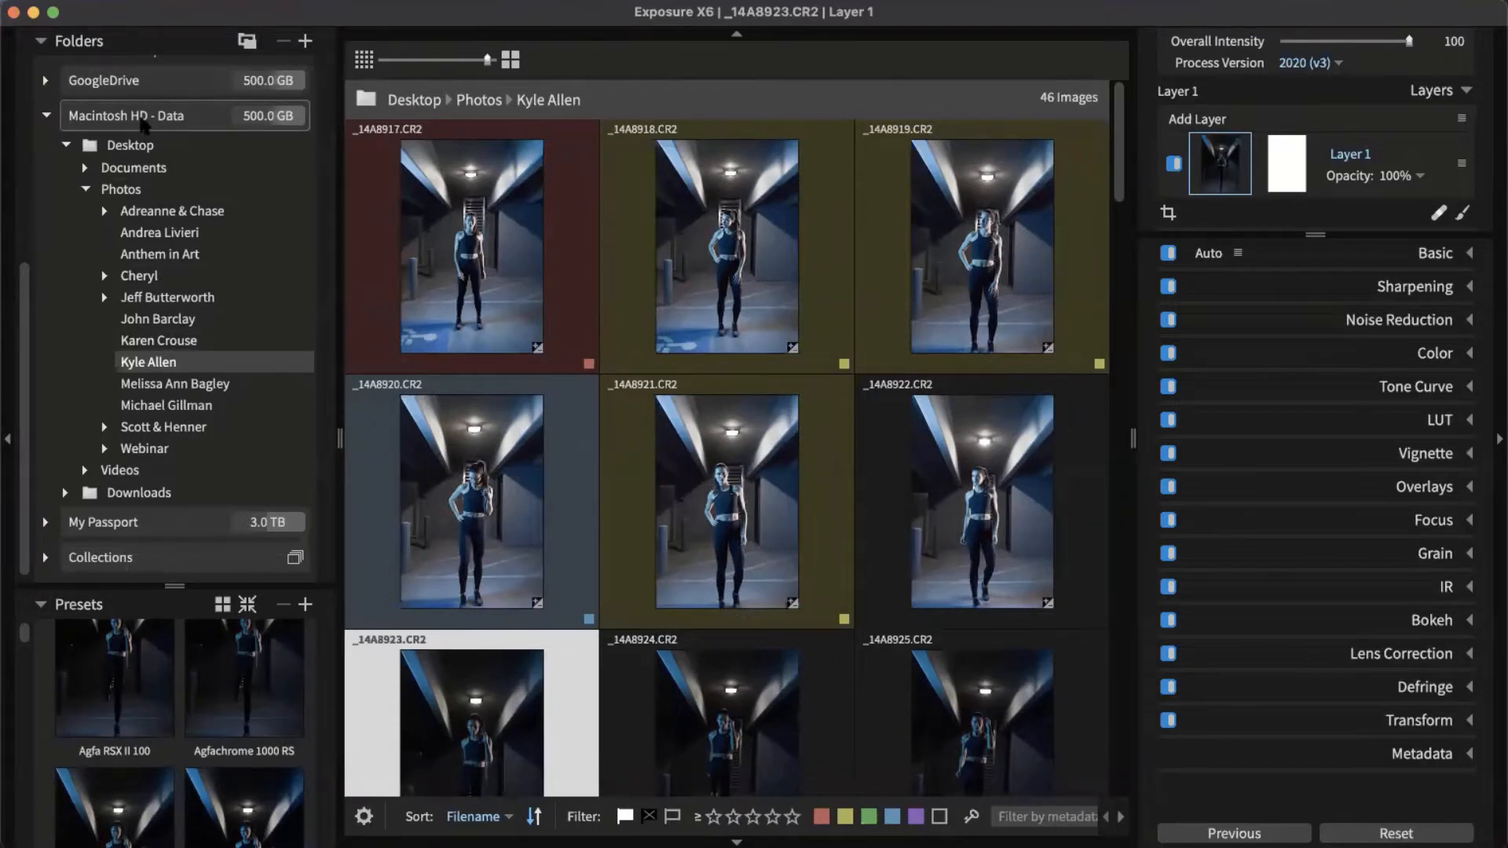
Collapse the Presets, Histogram and Navigator sections and enlarge the area holding the Folders tree.
scroll(85, 51, "down", 1)
scroll(85, 52, "up", 5)
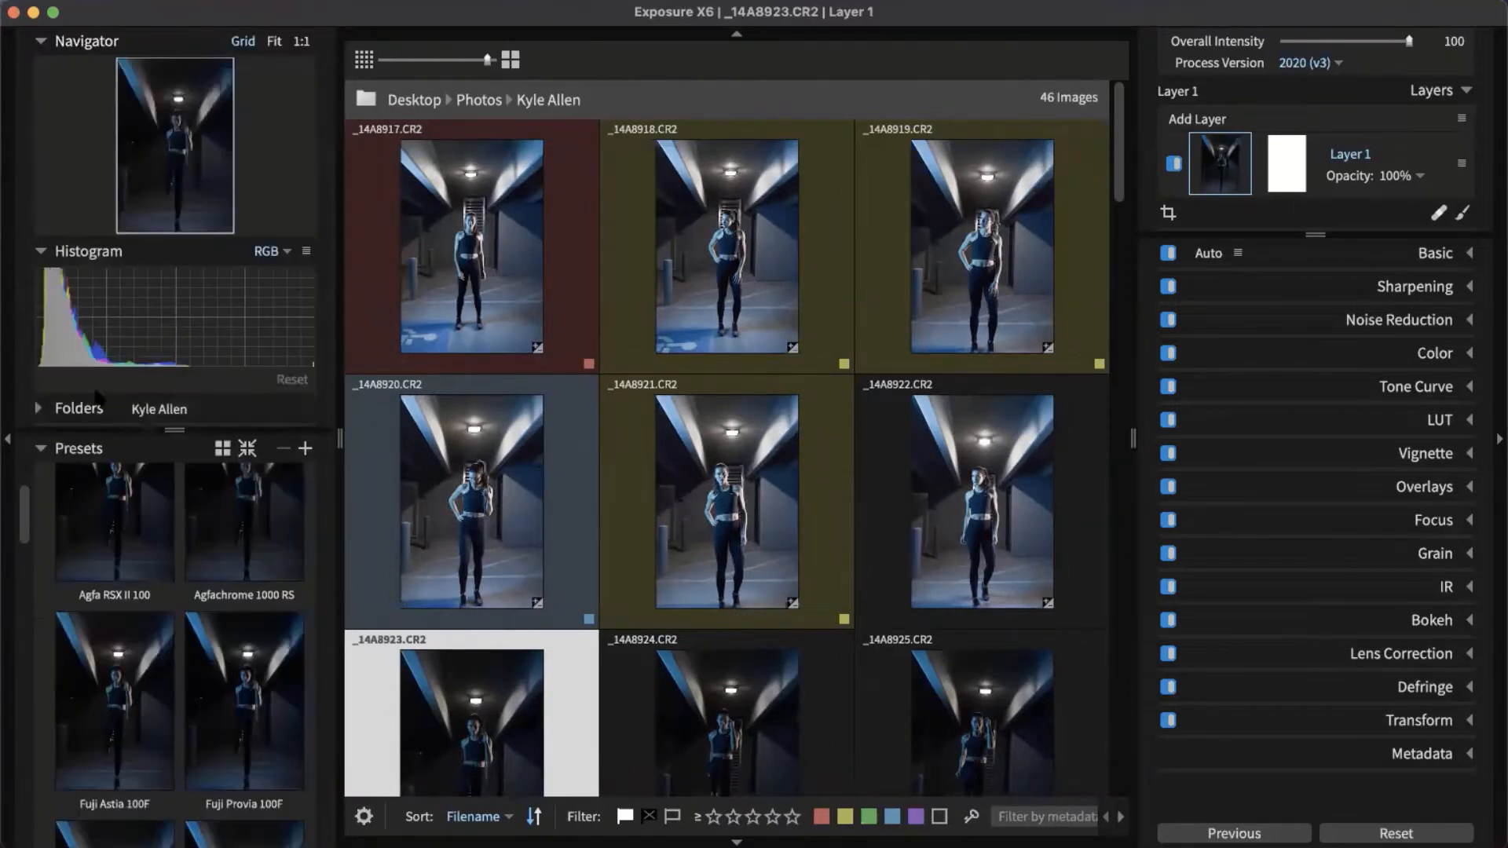
scroll(96, 416, "up", 2)
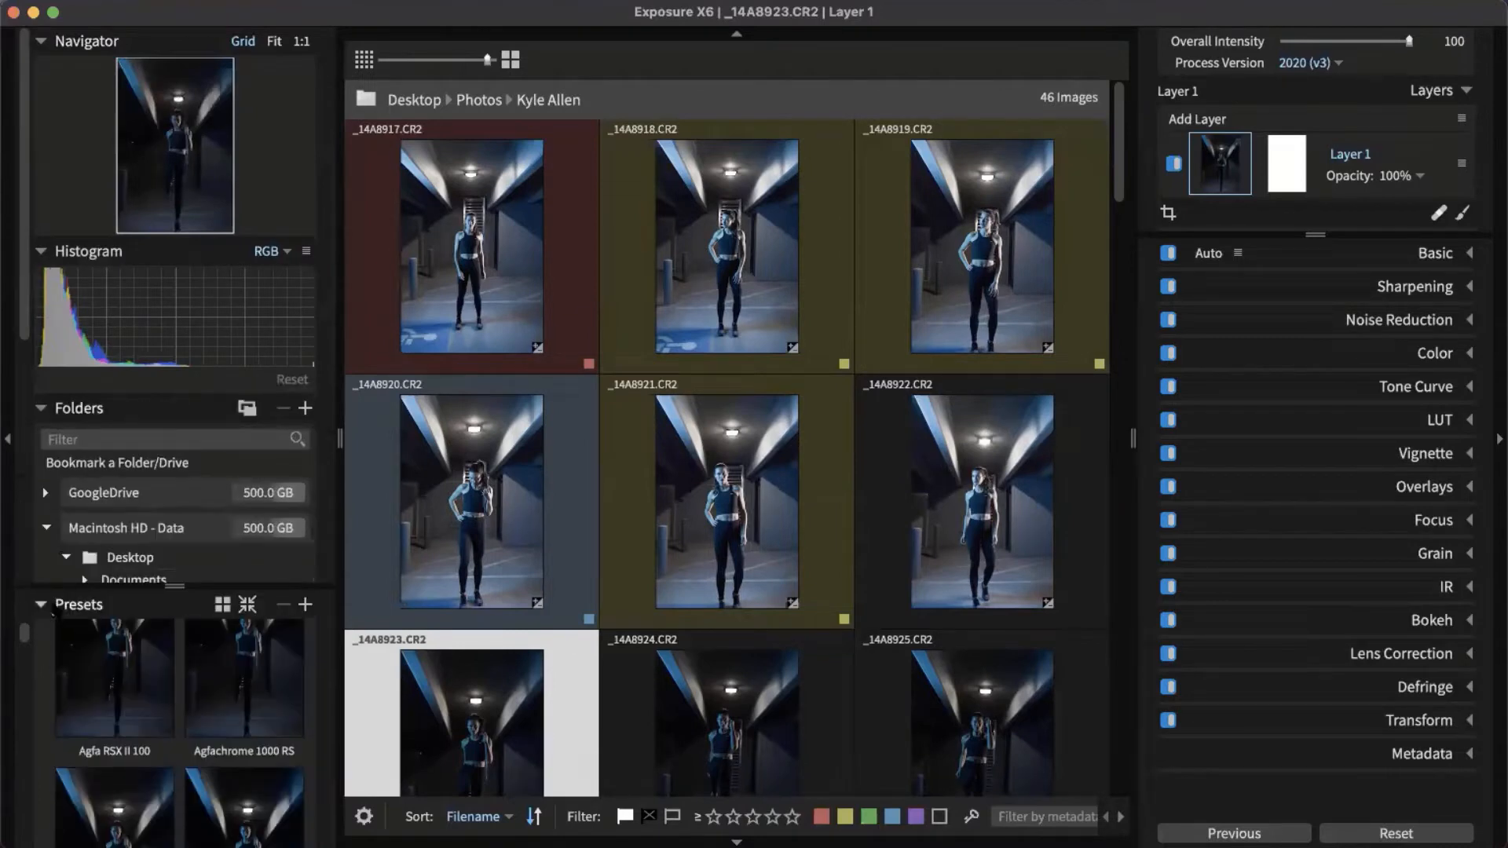
left_click(41, 606)
left_click_drag(174, 586, 174, 749)
left_click(43, 252)
left_click(41, 42)
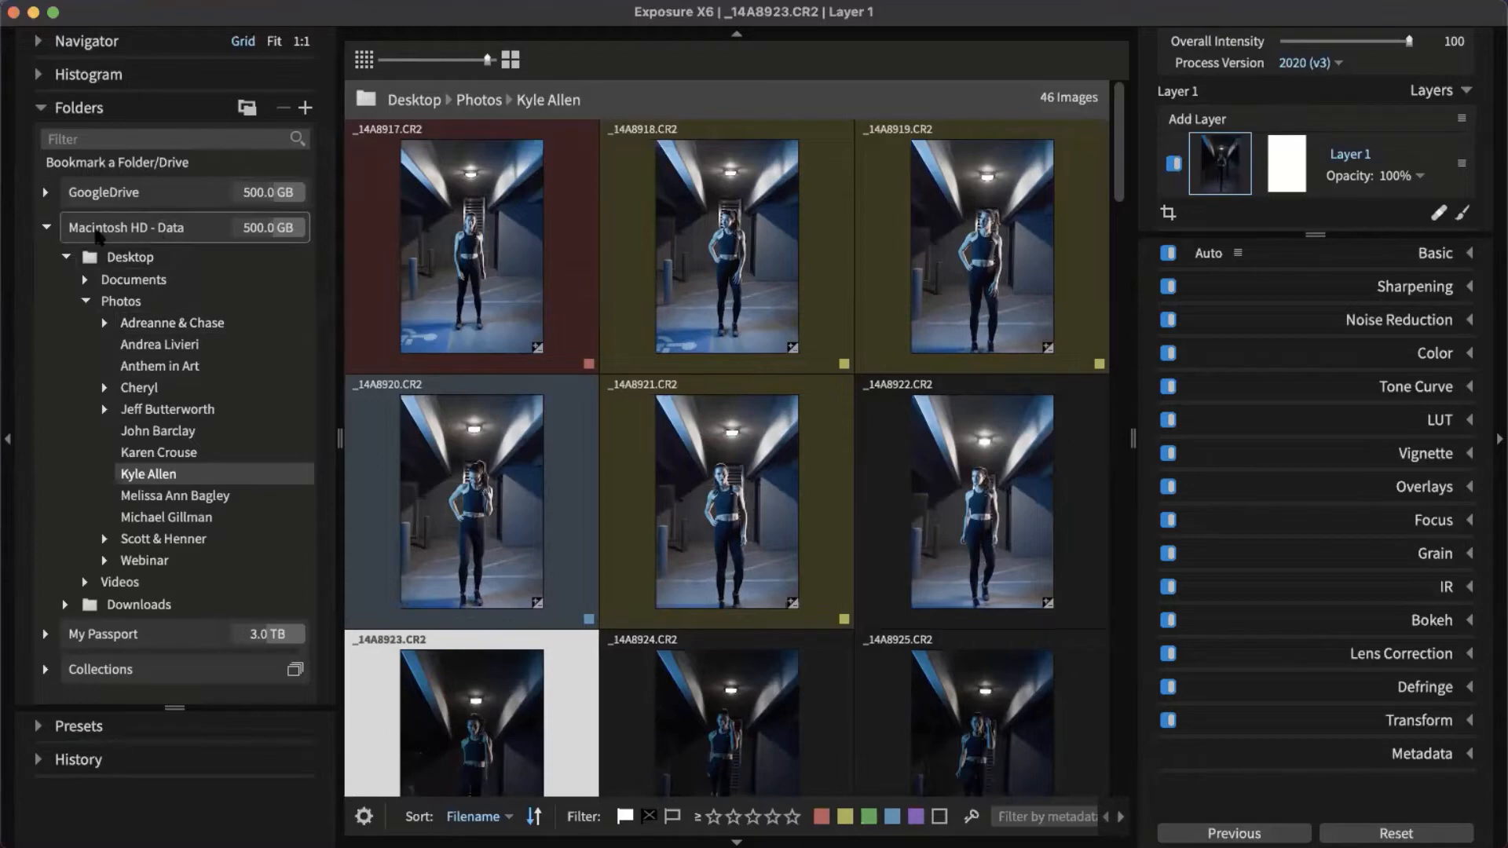
Switch to the Desktop folder and back to the copied photos' subfolder, and view that subfolder's file-management options.
left_click(110, 256)
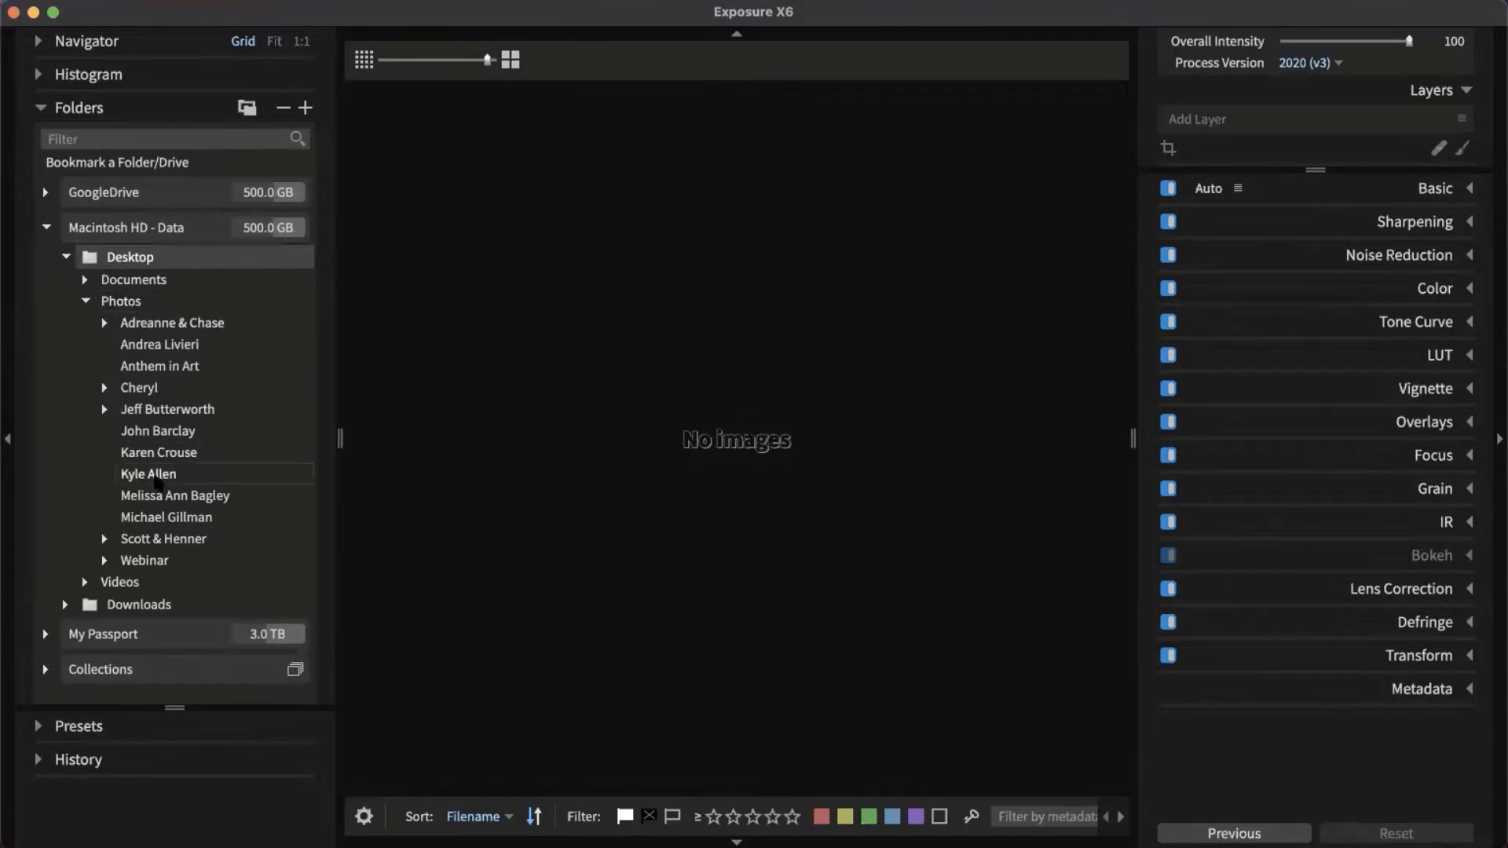
left_click(157, 475)
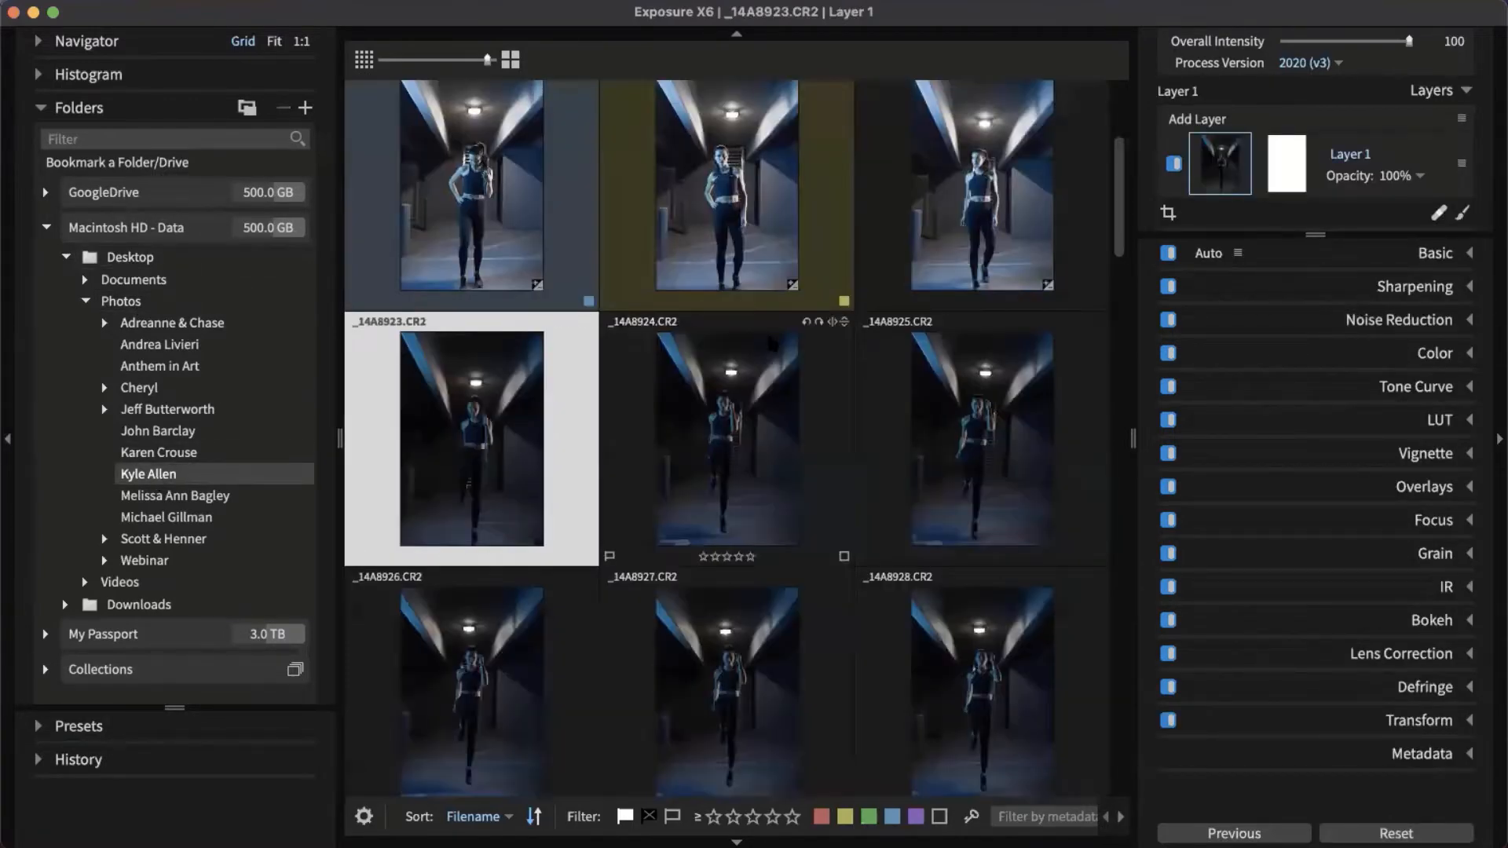
scroll(772, 344, "down", 3)
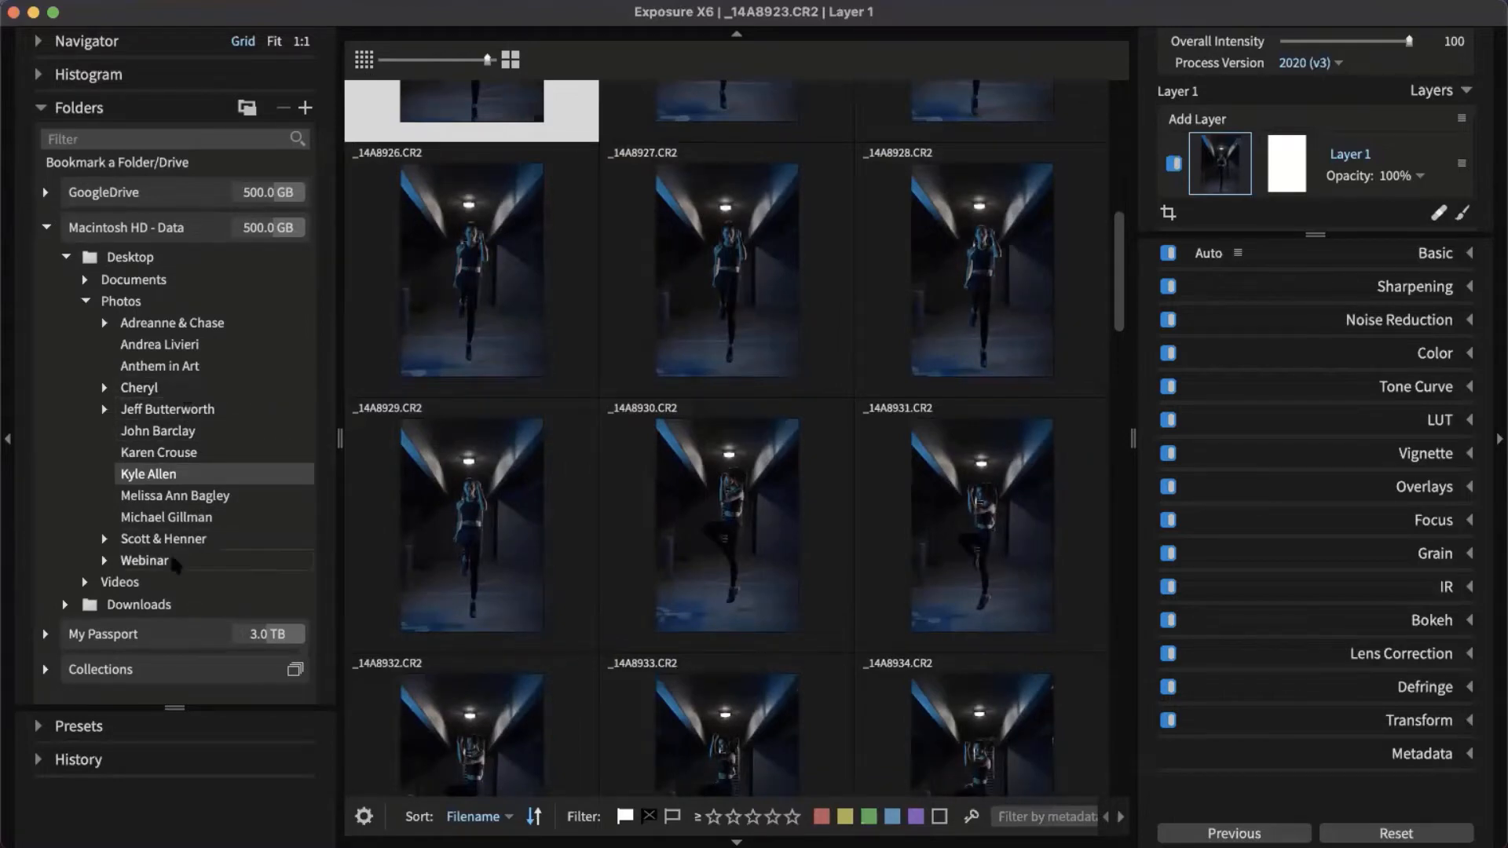
right_click(225, 473)
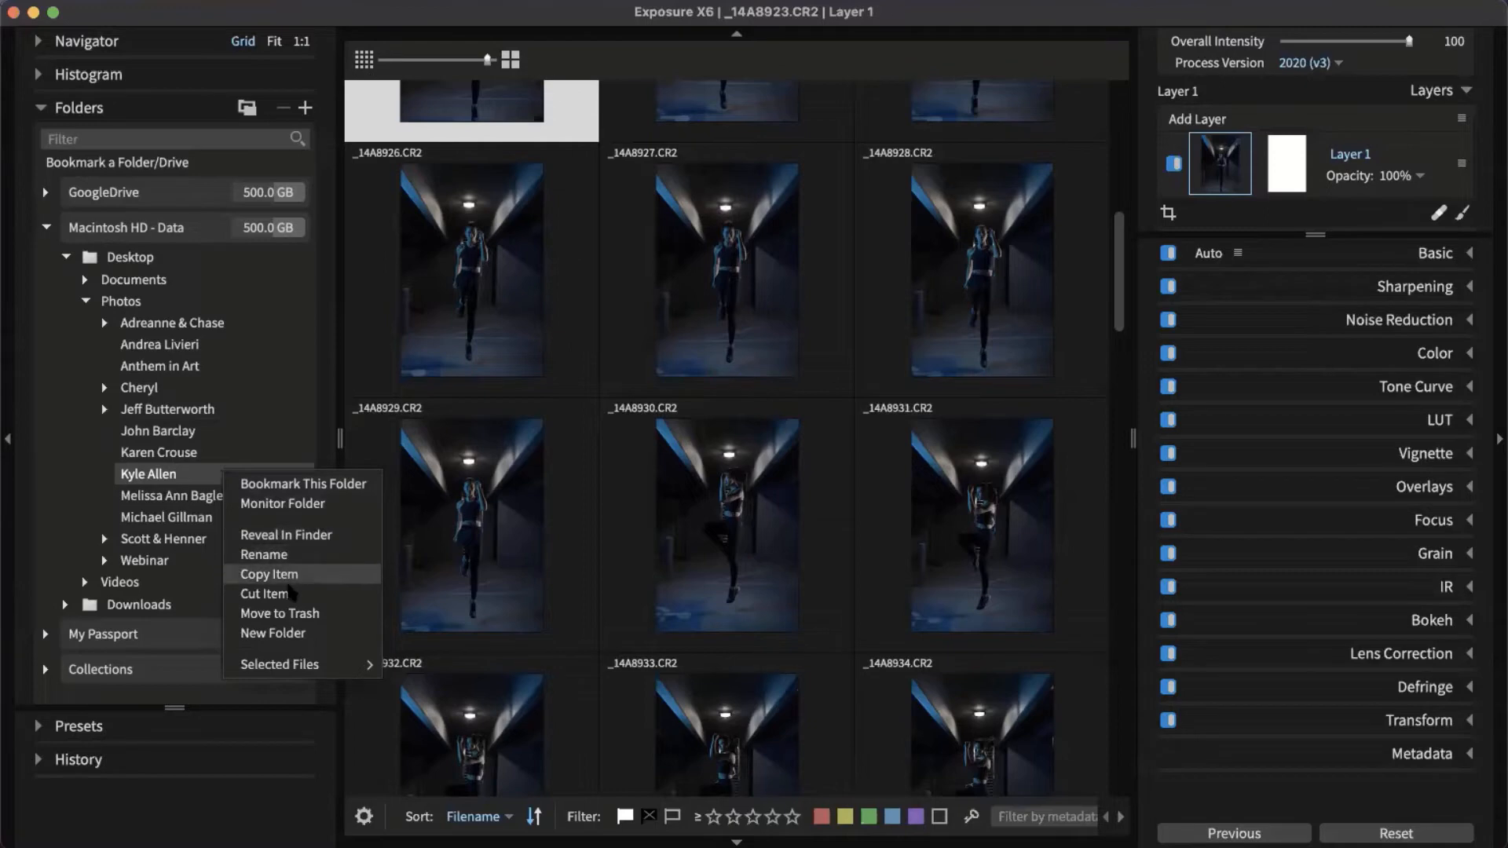
left_click(255, 416)
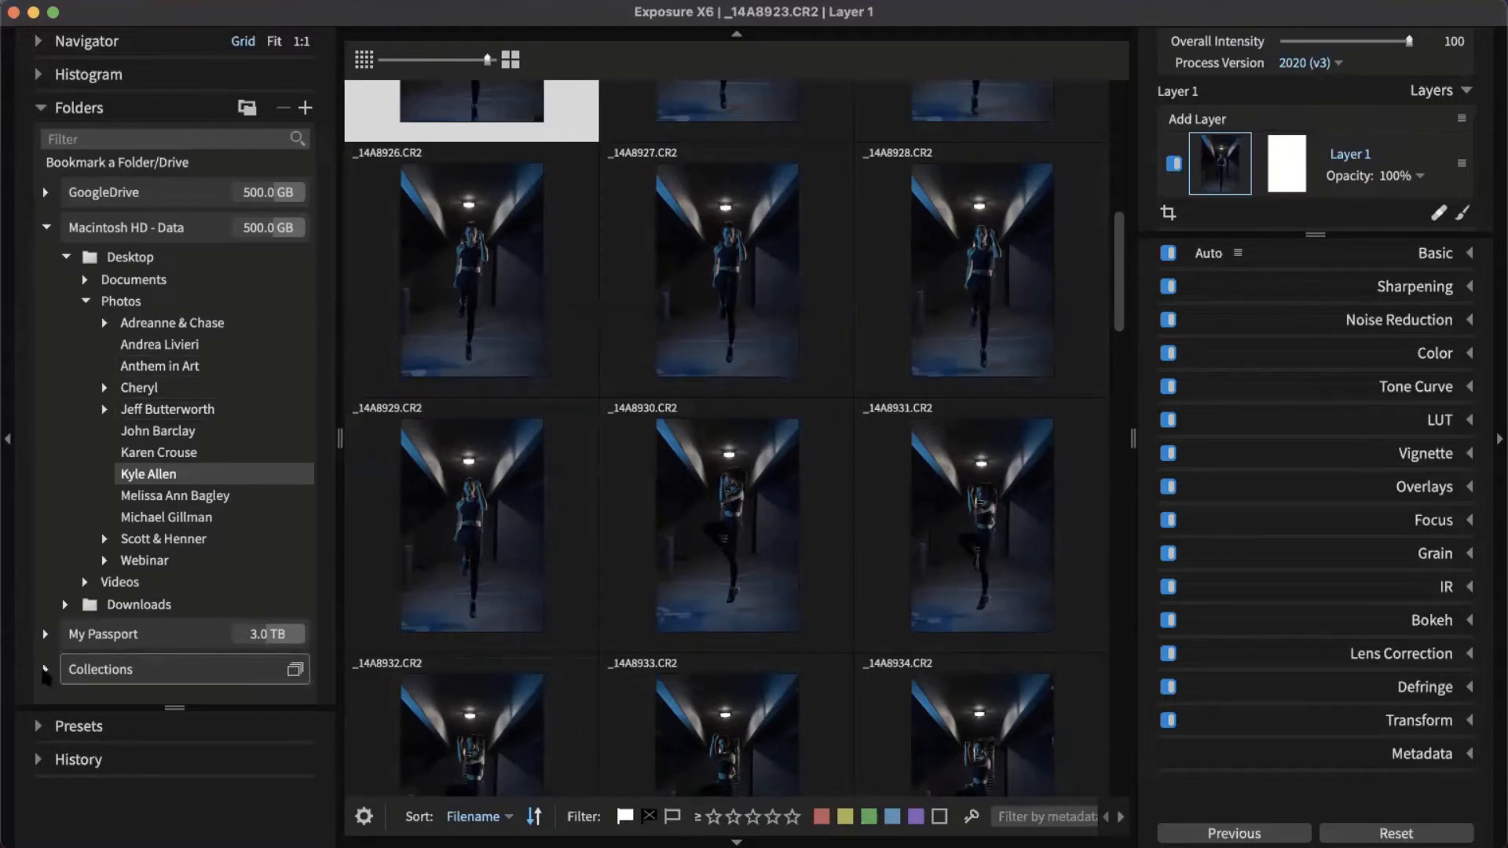
Expand Collections down to the Family Photos collections and select My Collections.
left_click(45, 669)
scroll(180, 644, "down", 5)
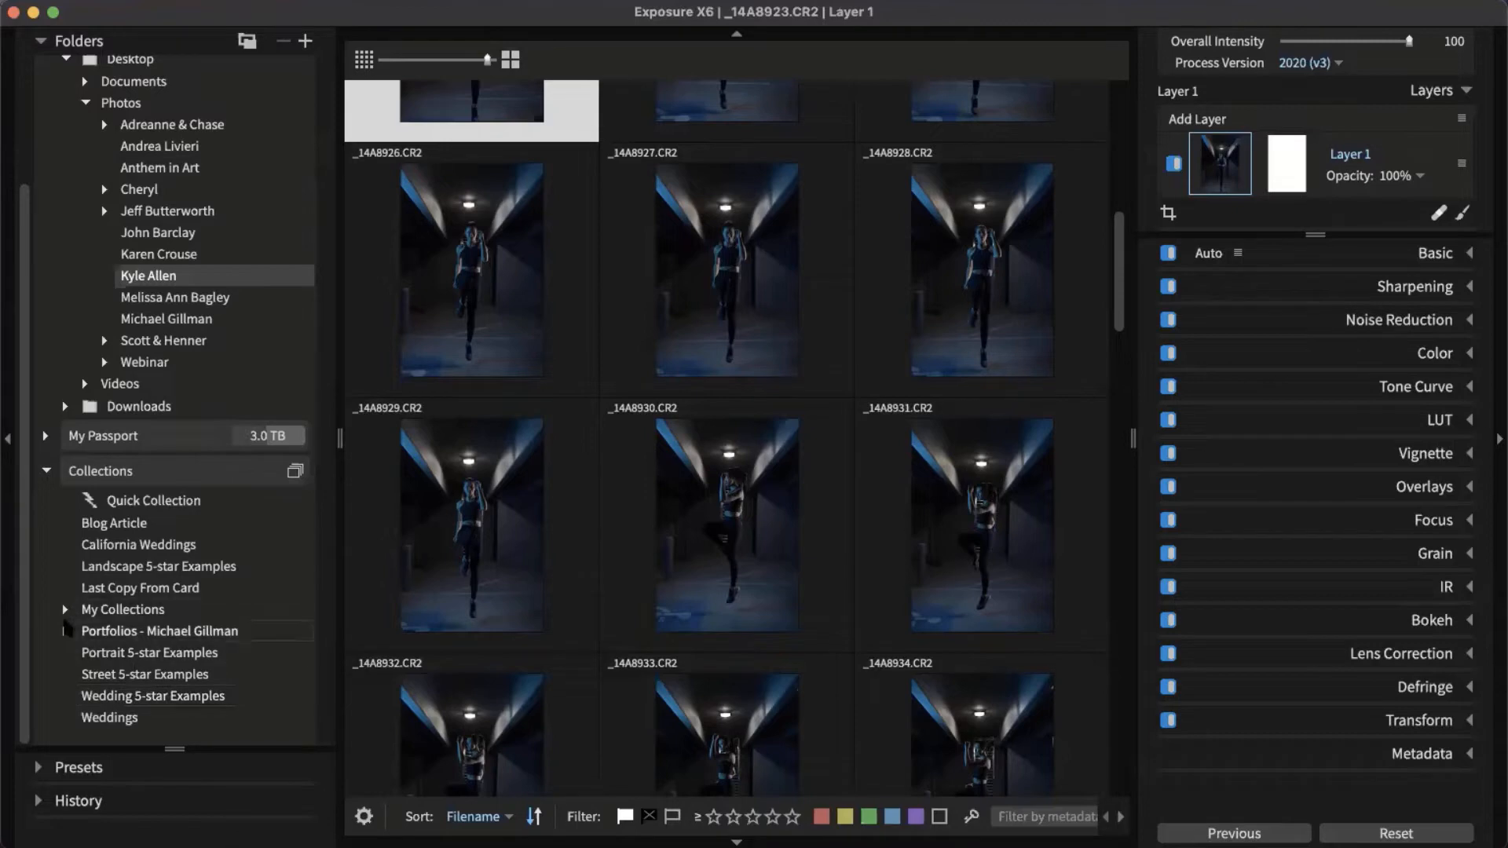
left_click(65, 610)
scroll(79, 613, "down", 1)
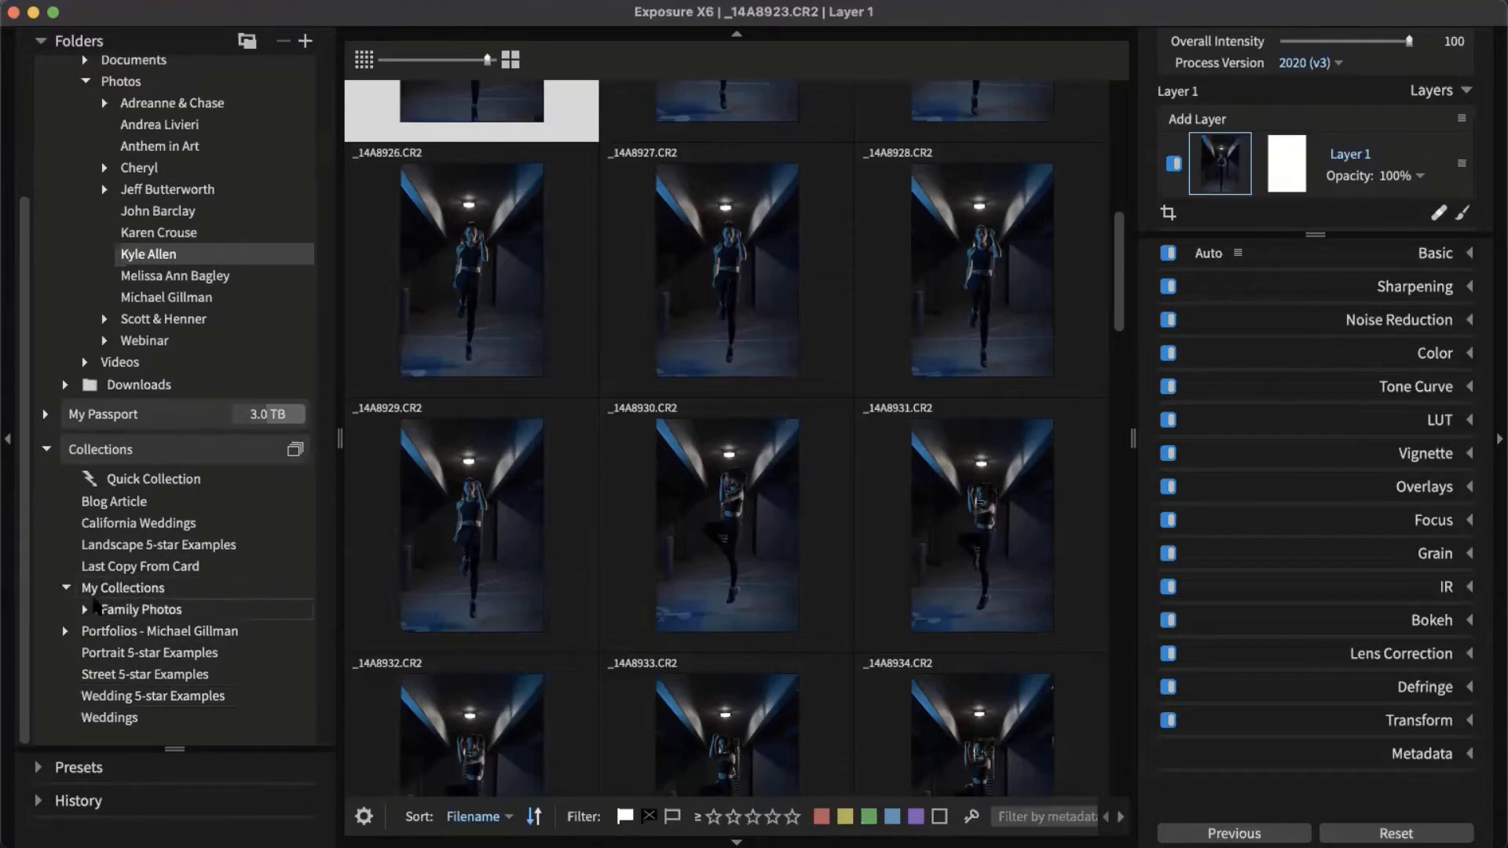
left_click(86, 610)
scroll(88, 612, "down", 3)
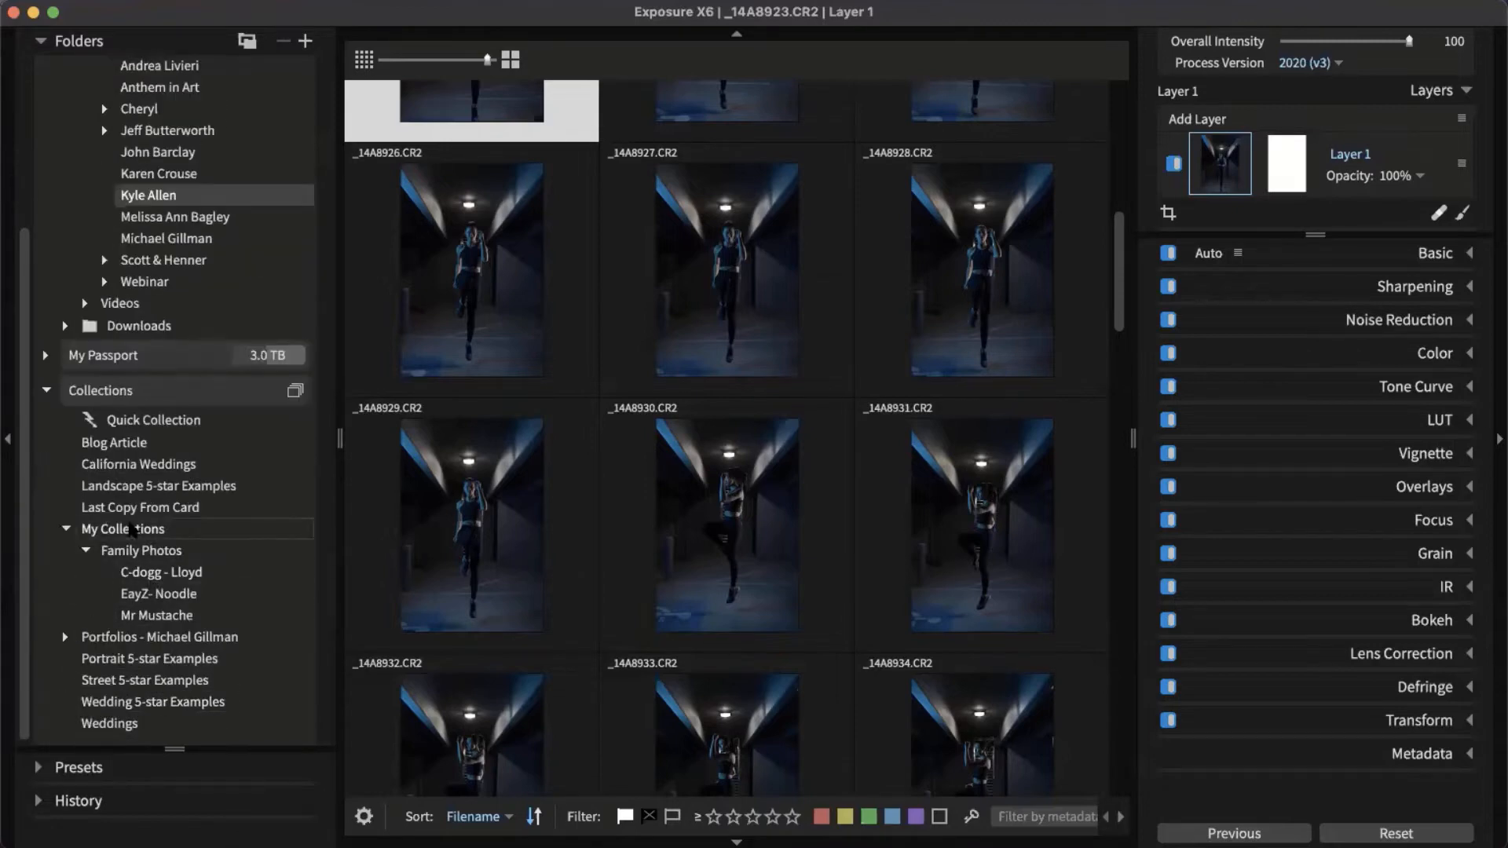
left_click(163, 549)
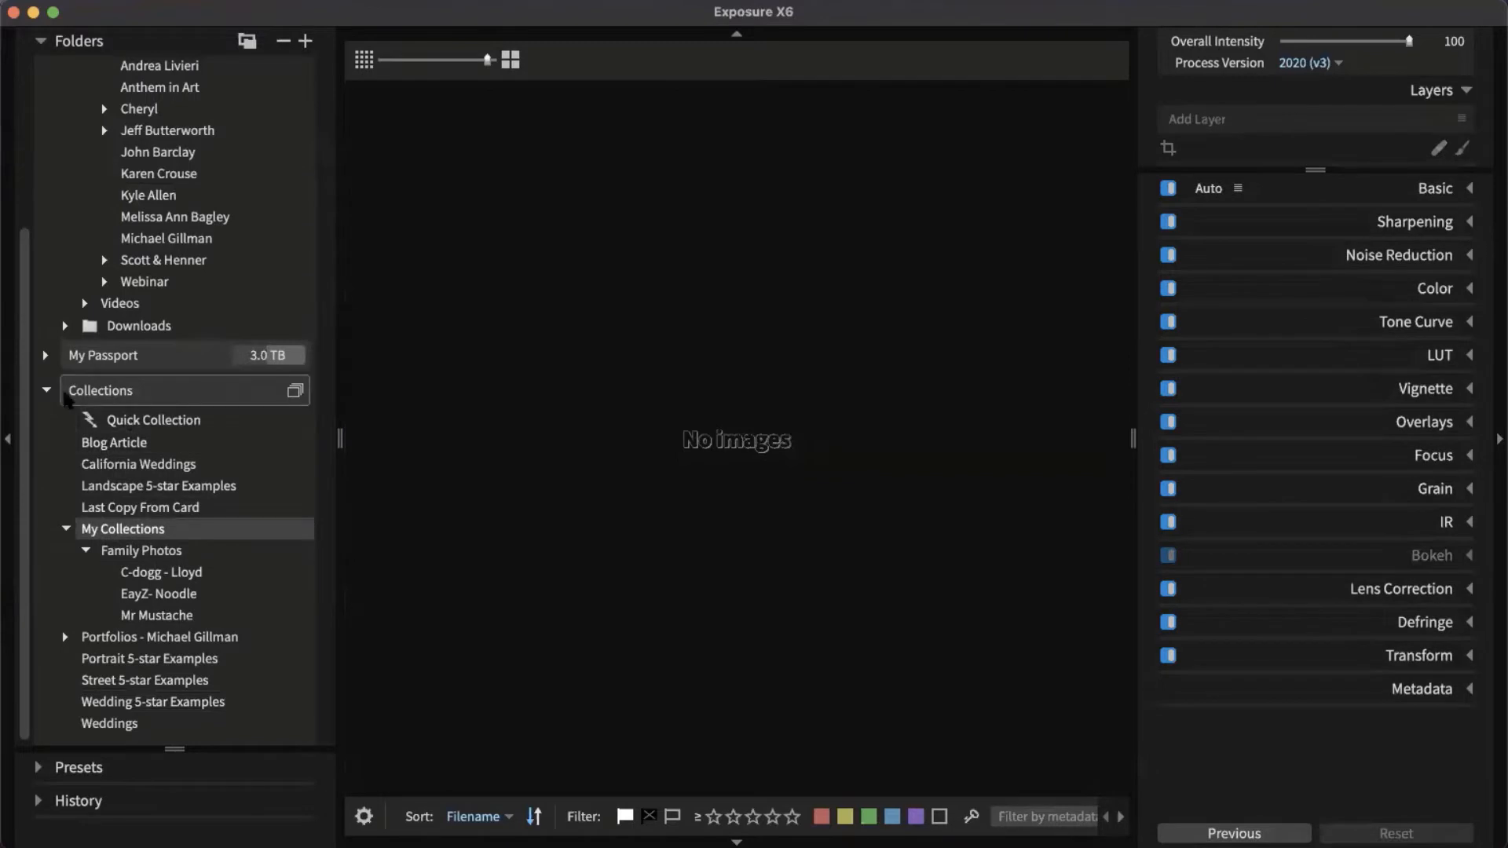
Collapse Collections and reopen the copied photos' subfolder inside Photos at its first thumbnails.
left_click(46, 390)
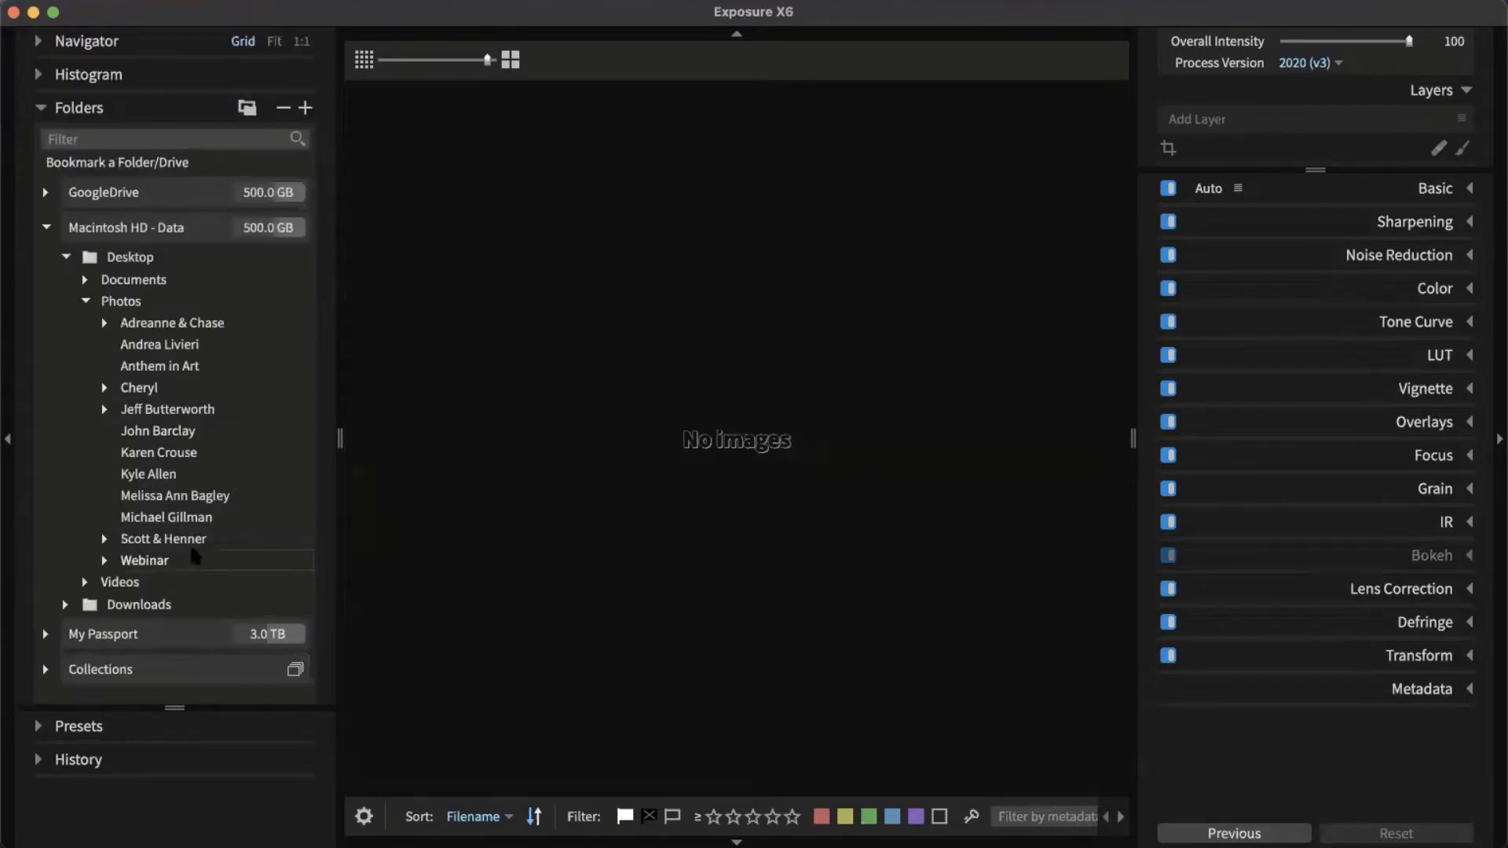
left_click(165, 476)
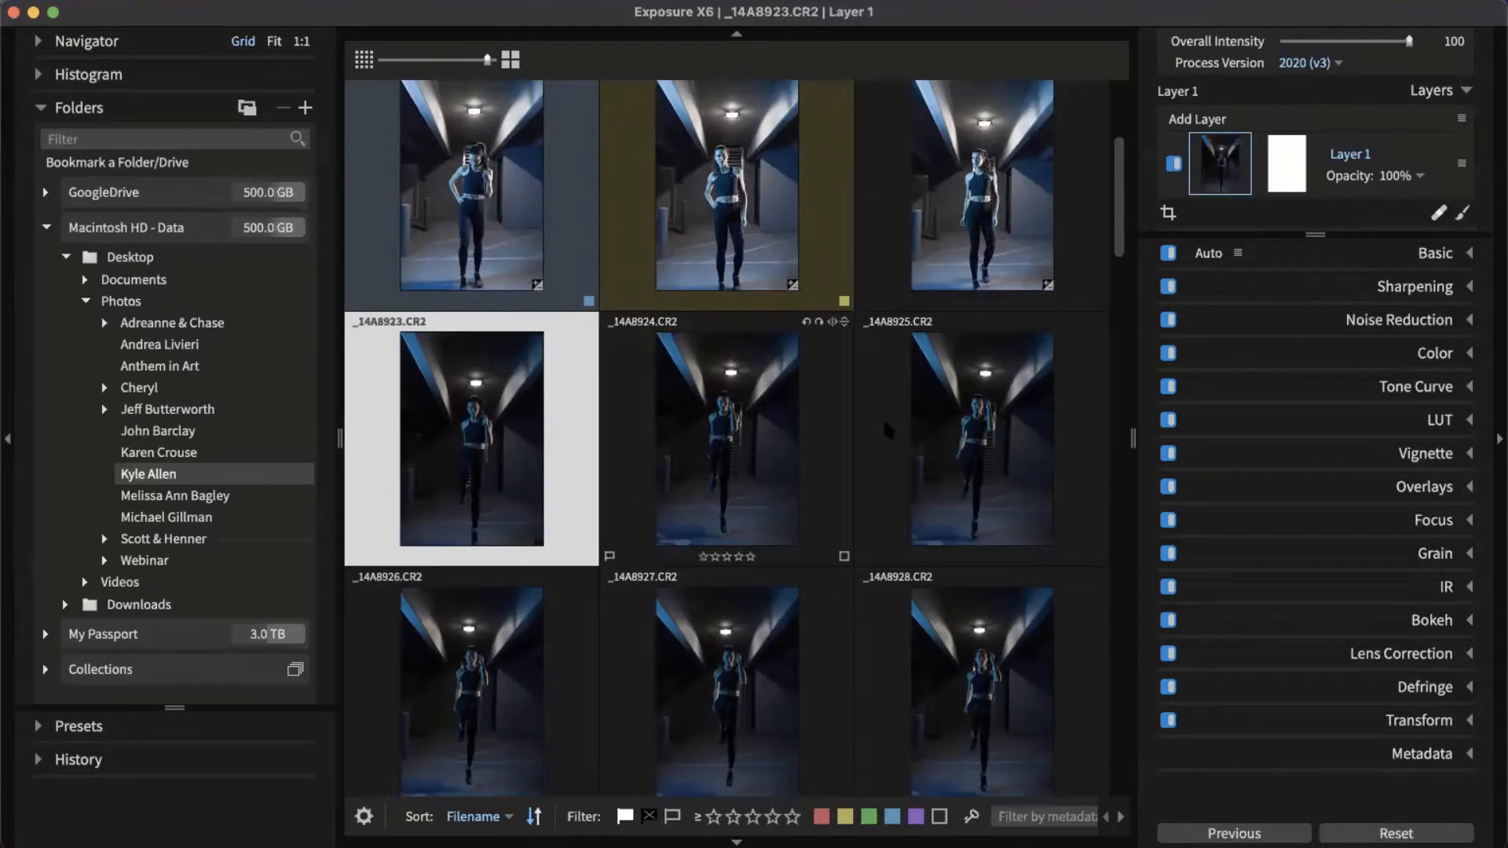
scroll(889, 322, "up", 5)
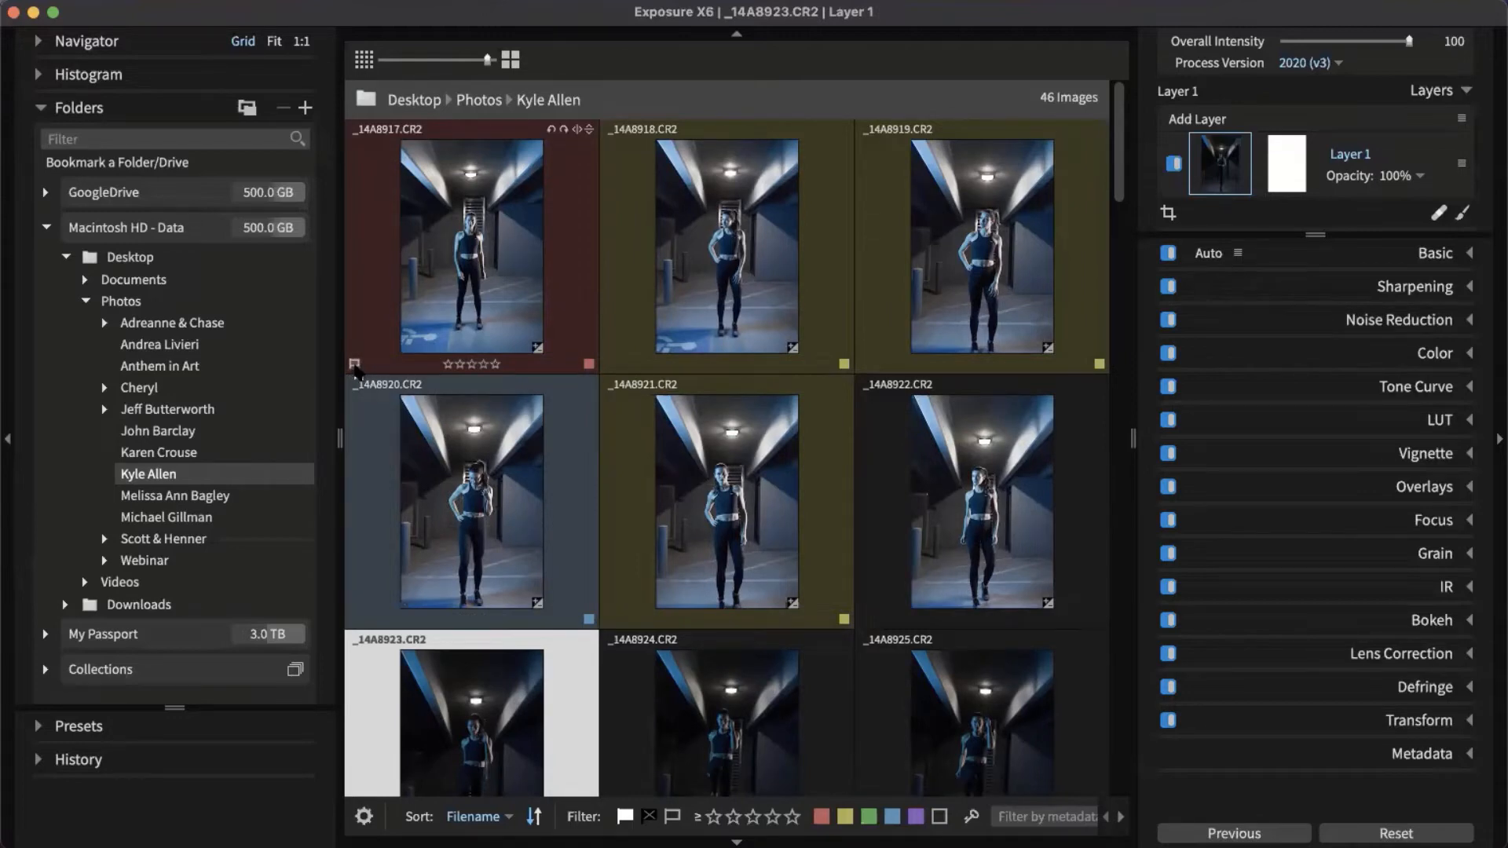
Flag _14A8917.CR2 as Pick and _14A8918.CR2 as Reject.
left_click(354, 364)
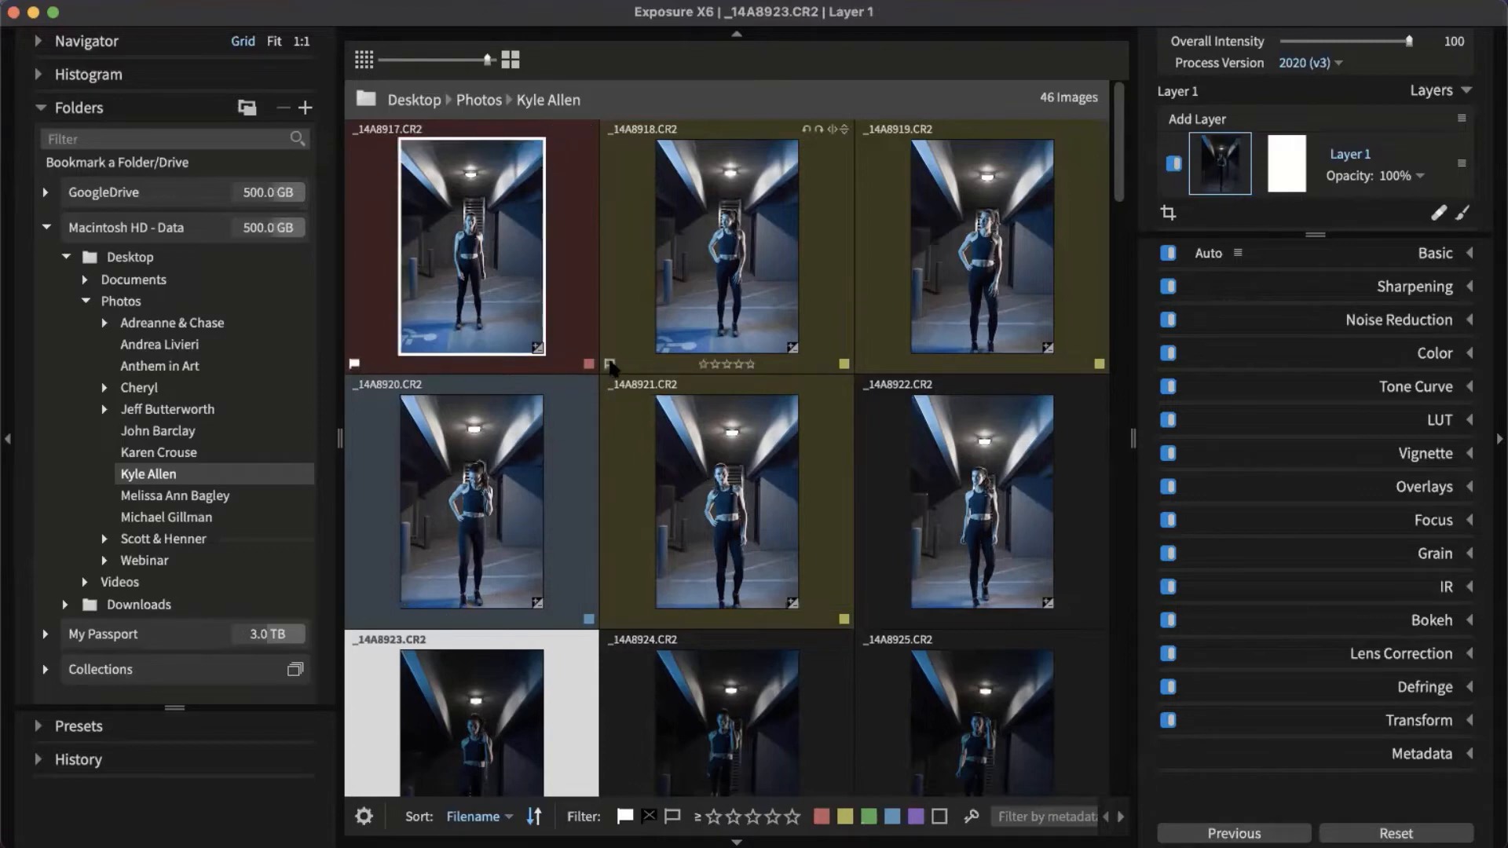
left_click(610, 366)
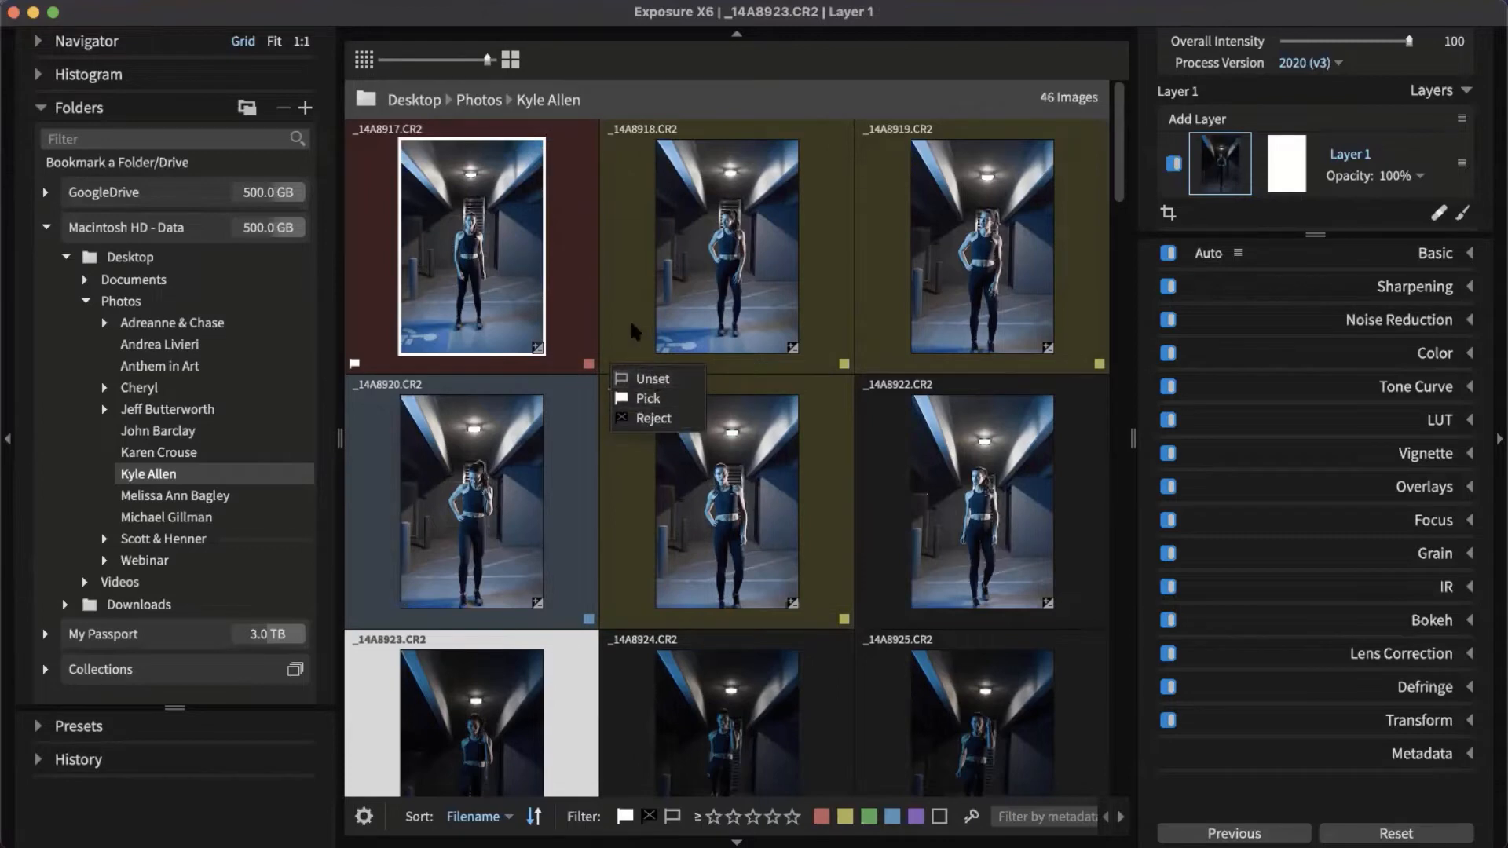
left_click(658, 419)
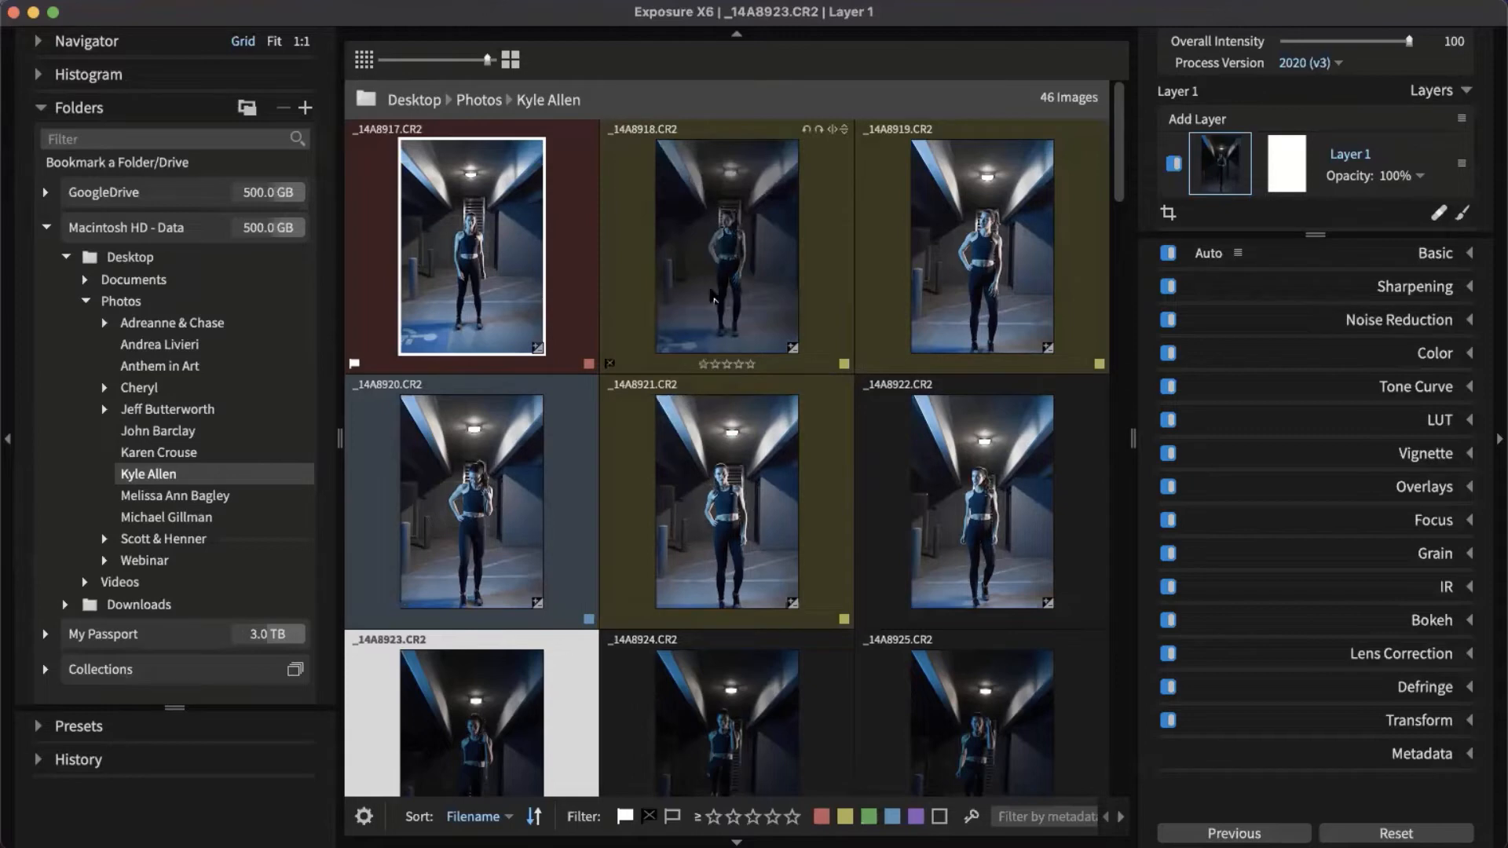
Select _14A8918.CR2 and set its flag to Unset.
left_click(628, 271)
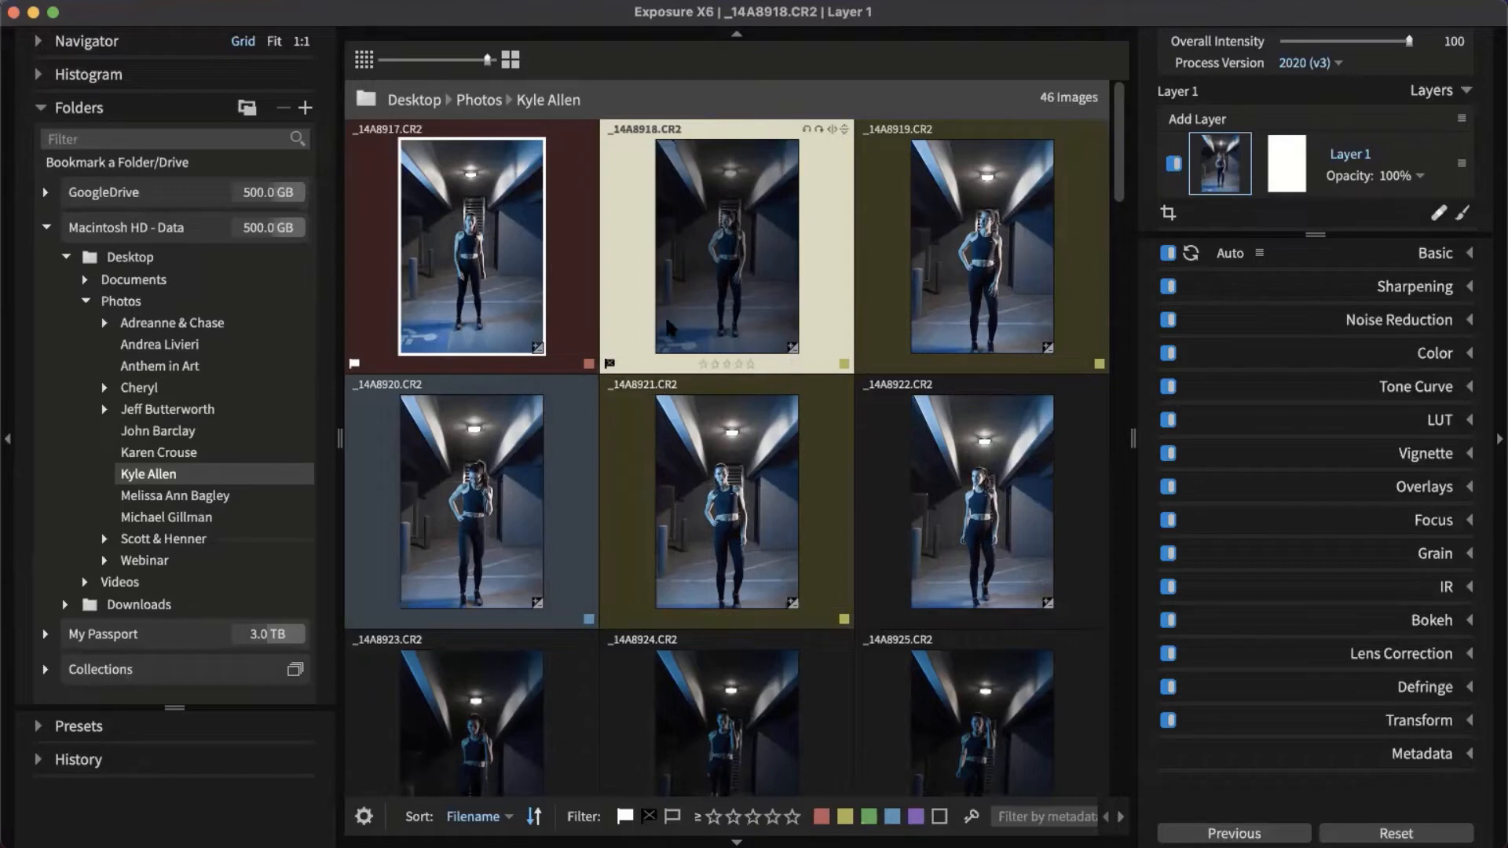
left_click(609, 364)
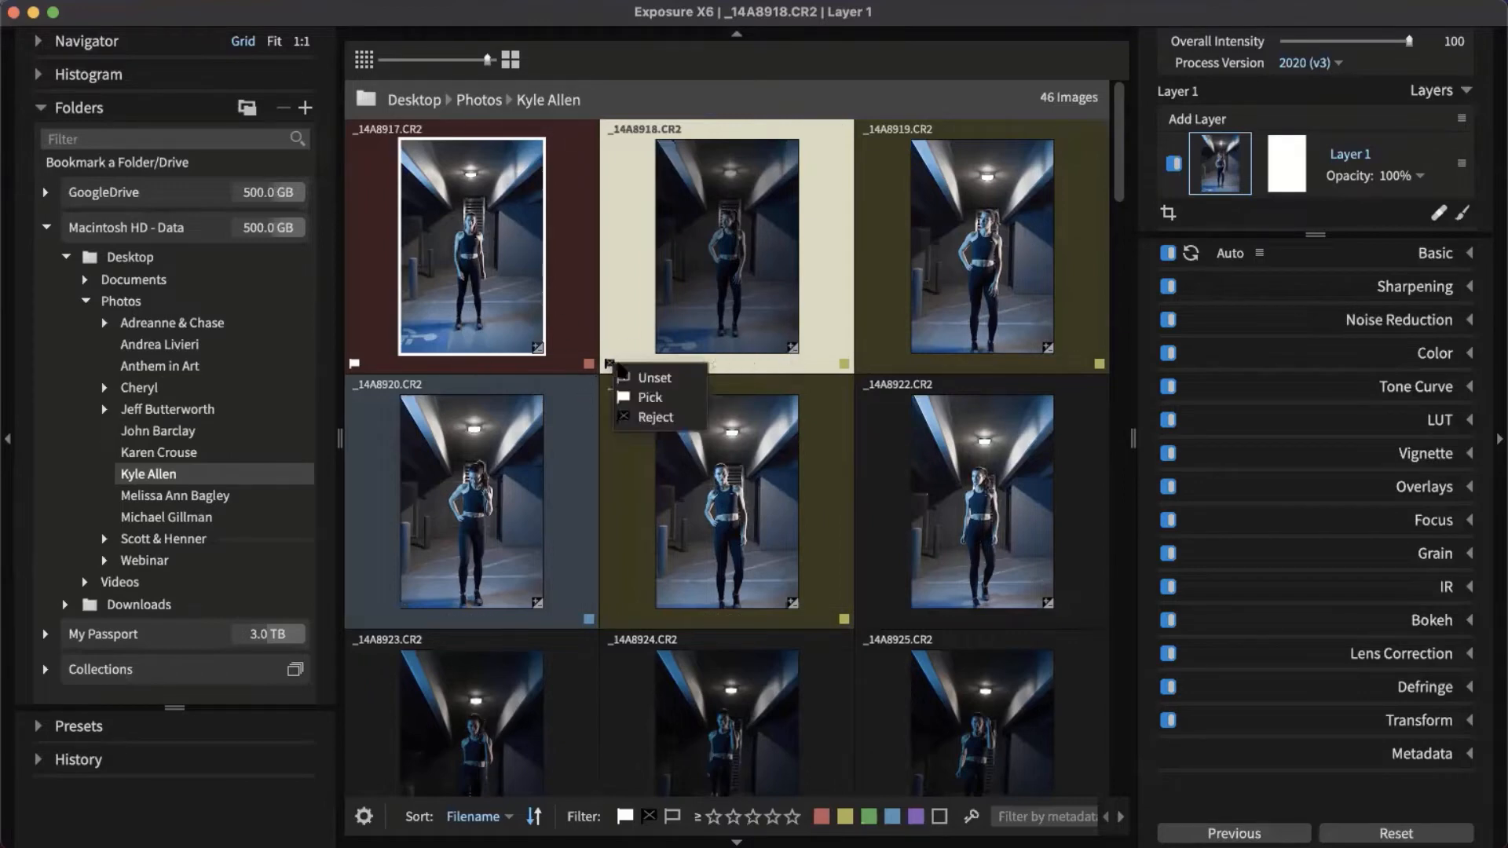
left_click(643, 380)
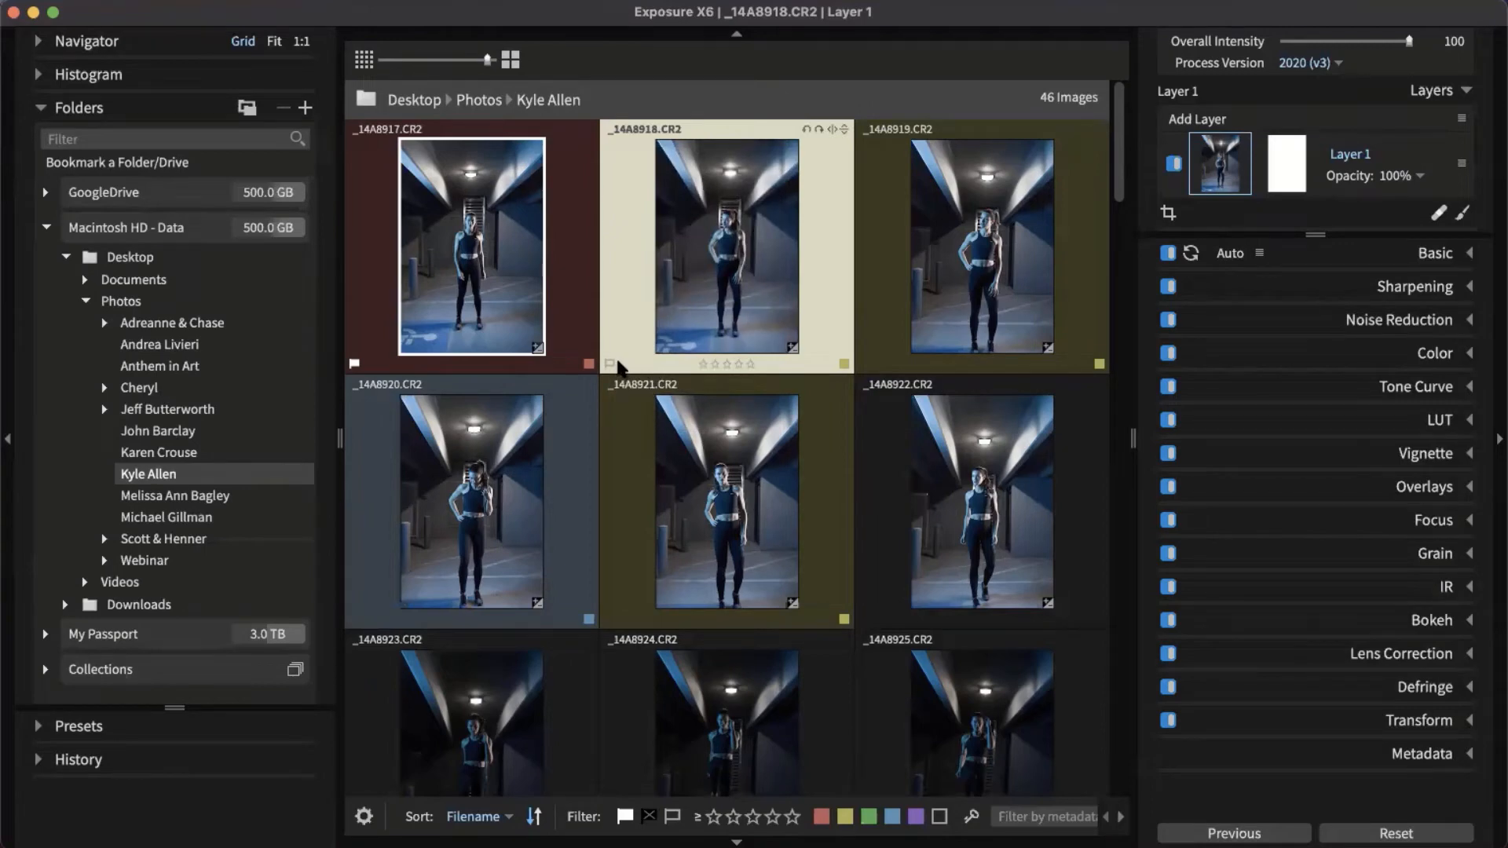
Try the Pick and Reject flags on _14A8918.CR2 and clear its flag again.
key("p")
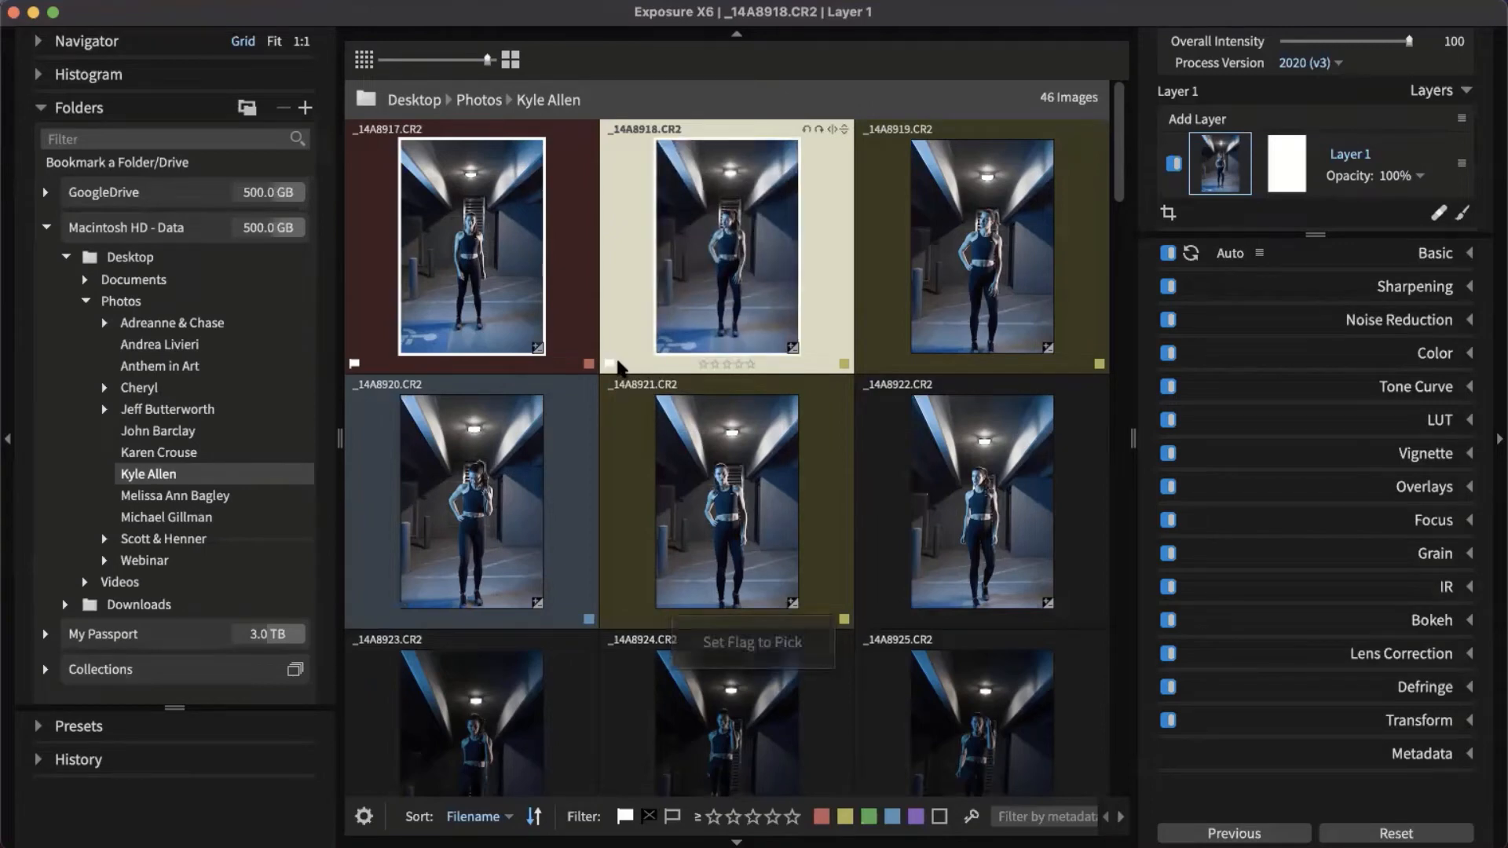
key("x")
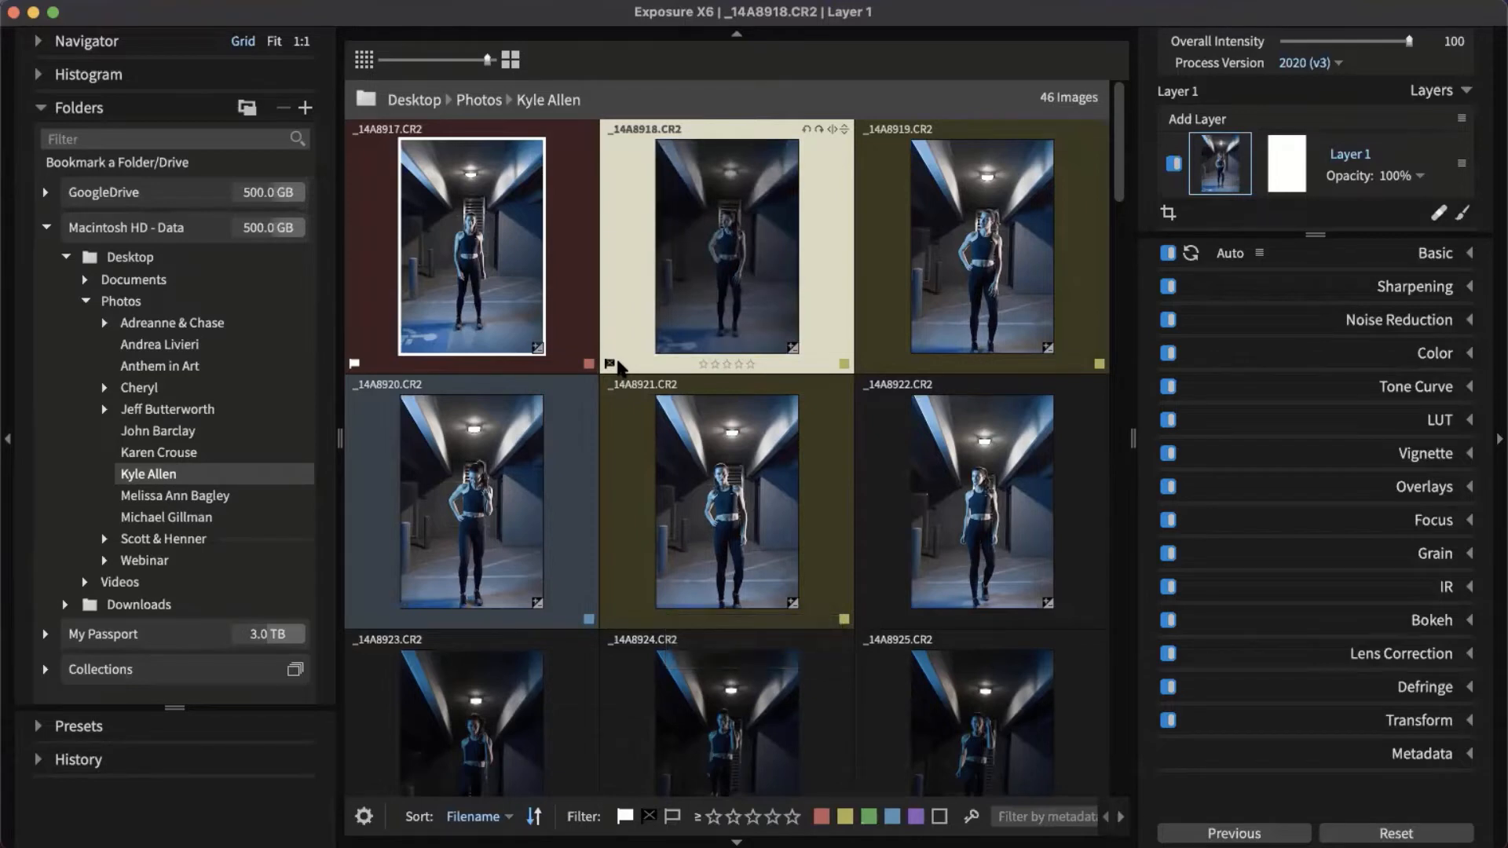
key("u")
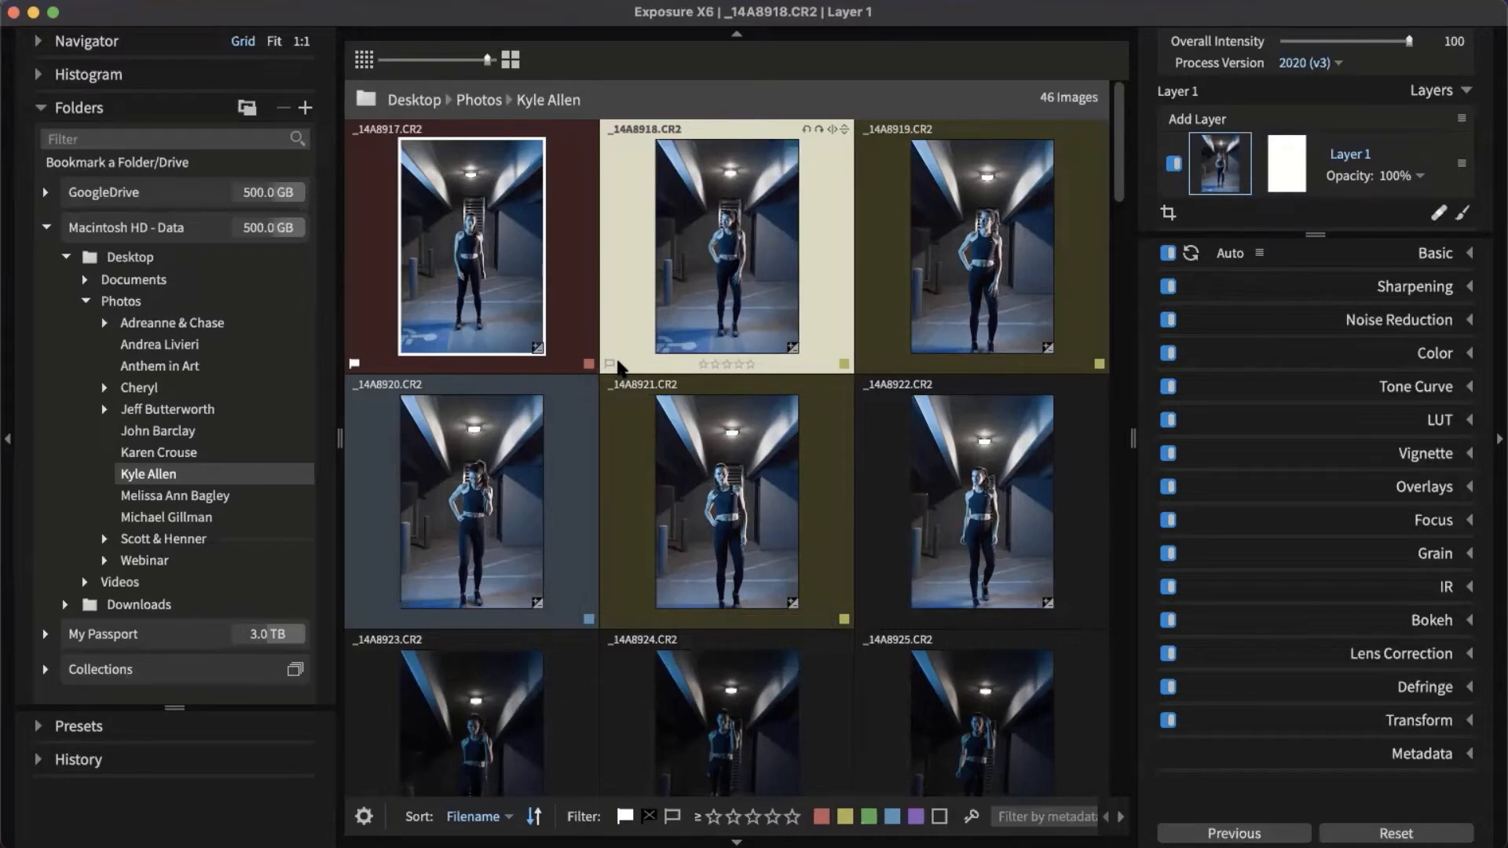
Flag _14A8922.CR2 and _14A8926.CR2 as Pick and _14A8923.CR2 as Reject.
key("Right")
key("Left")
key("Right")
key("Down")
key("Right")
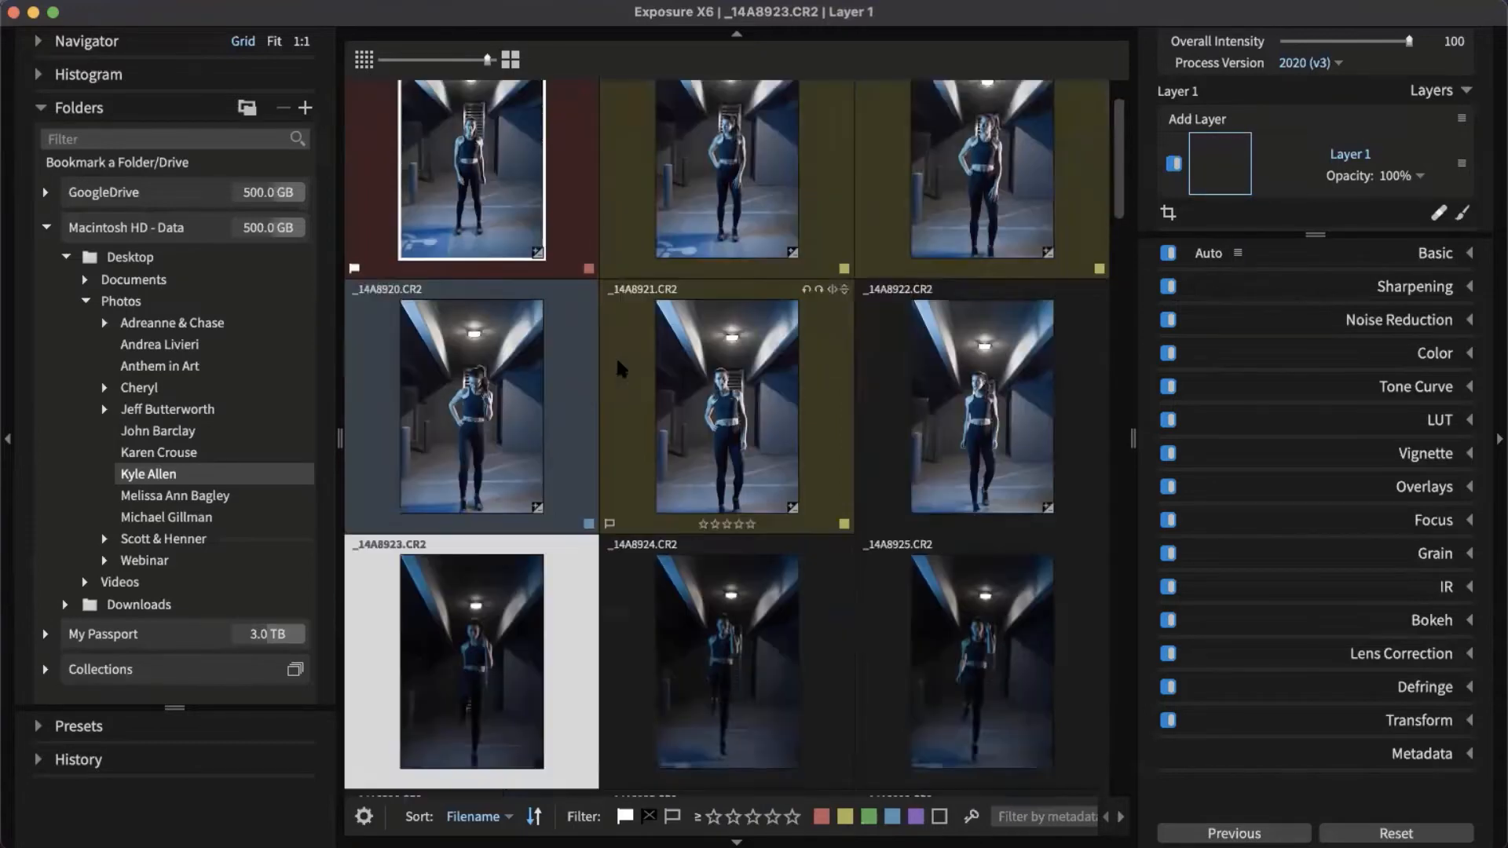
key("Up")
key("Right")
key("Right")
scroll(619, 369, "down", 2)
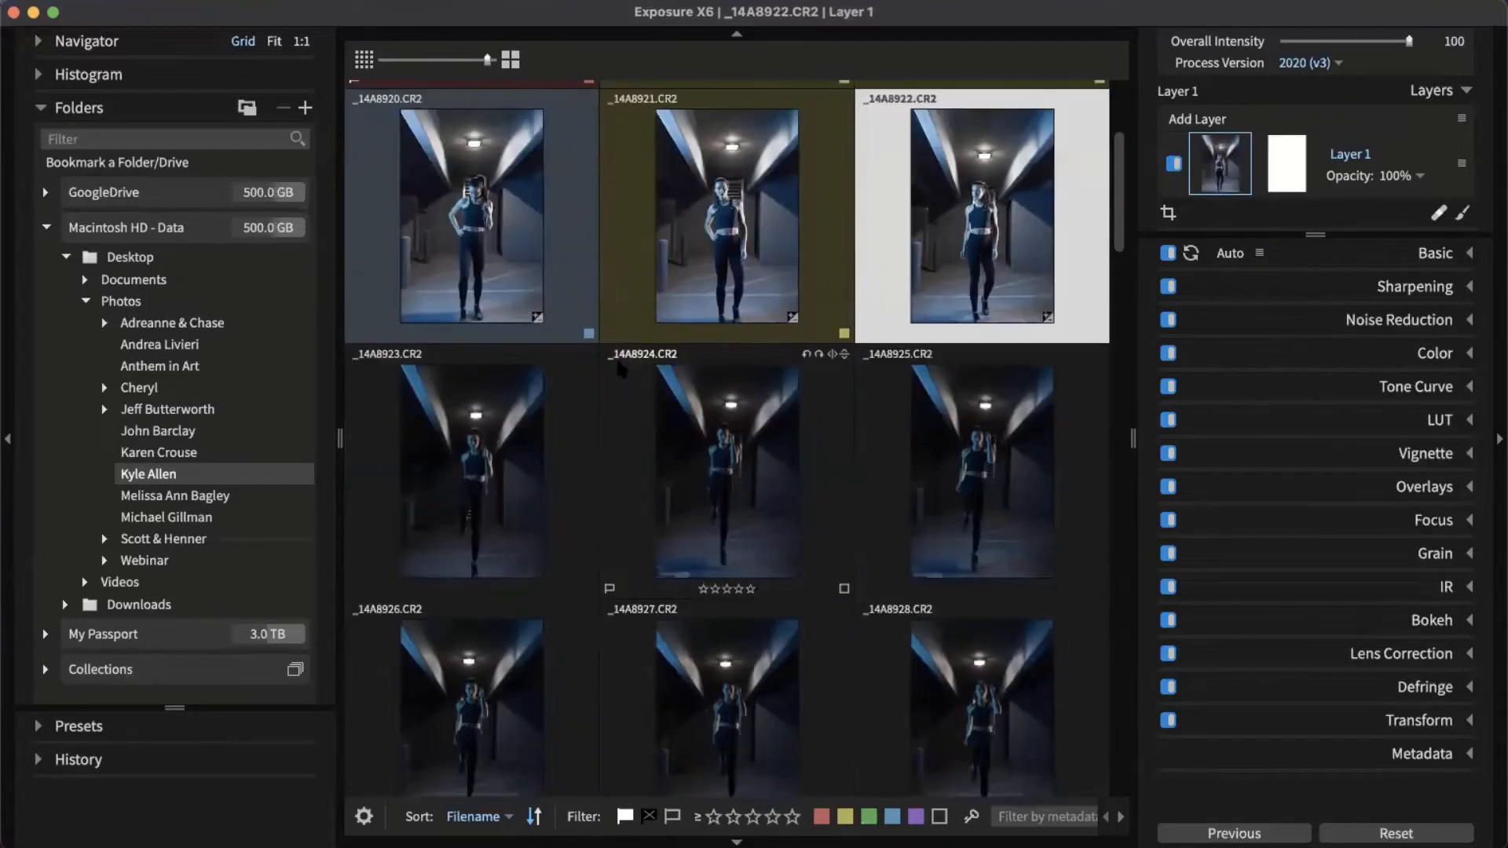
key("p")
key("Right")
key("x")
key("Down")
key("p")
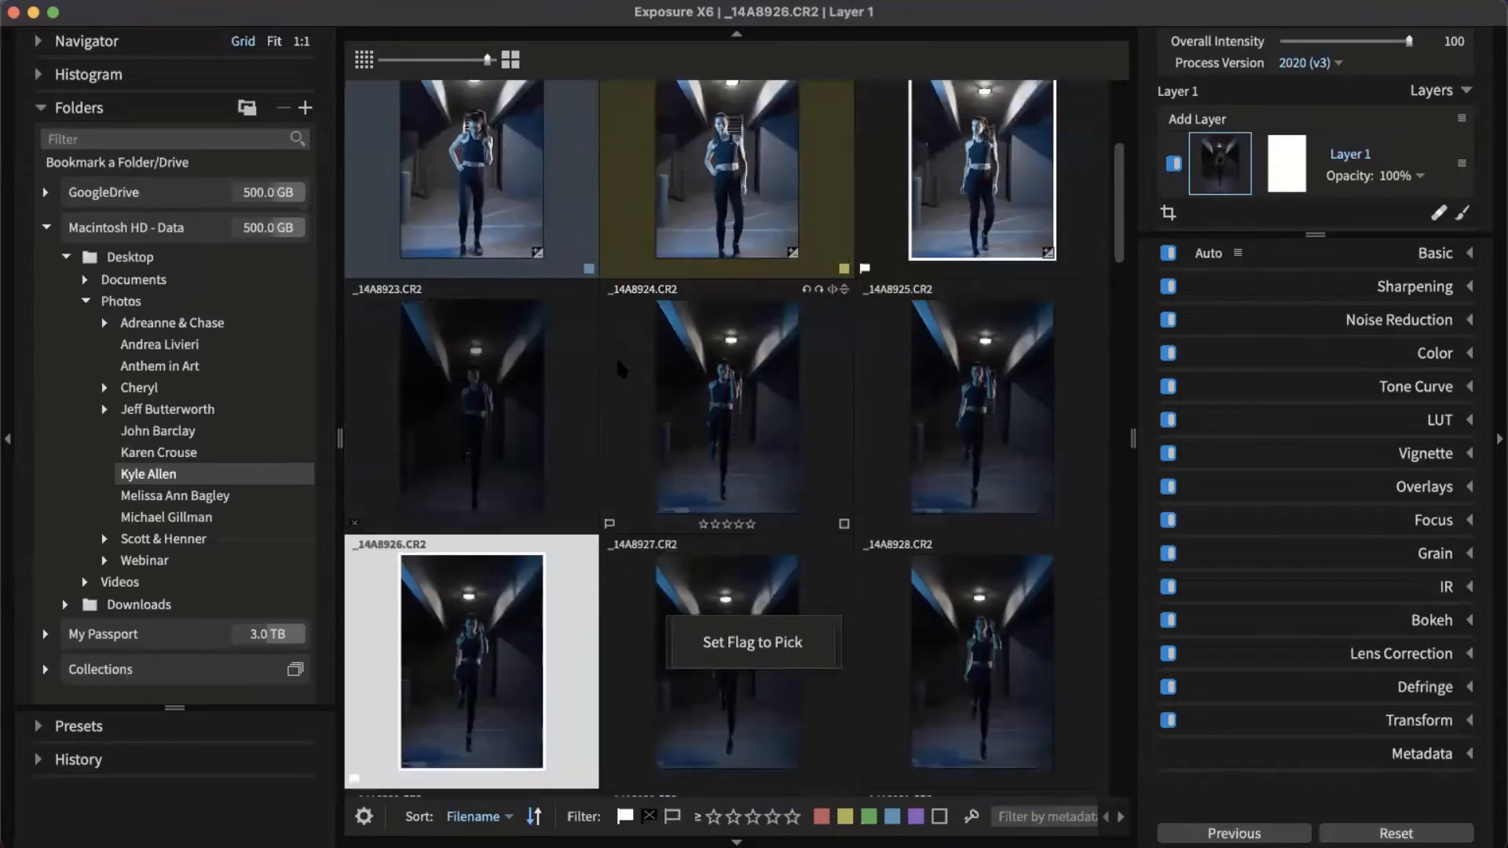
Flag _14A8927.CR2 and _14A8929.CR2 as Pick, and _14A8924.CR2, _14A8928.CR2 and _14A8930.CR2 as Reject.
key("Right")
key("Up")
key("x")
key("Right")
key("Down")
key("x")
key("Down")
key("Left")
key("Left")
key("p")
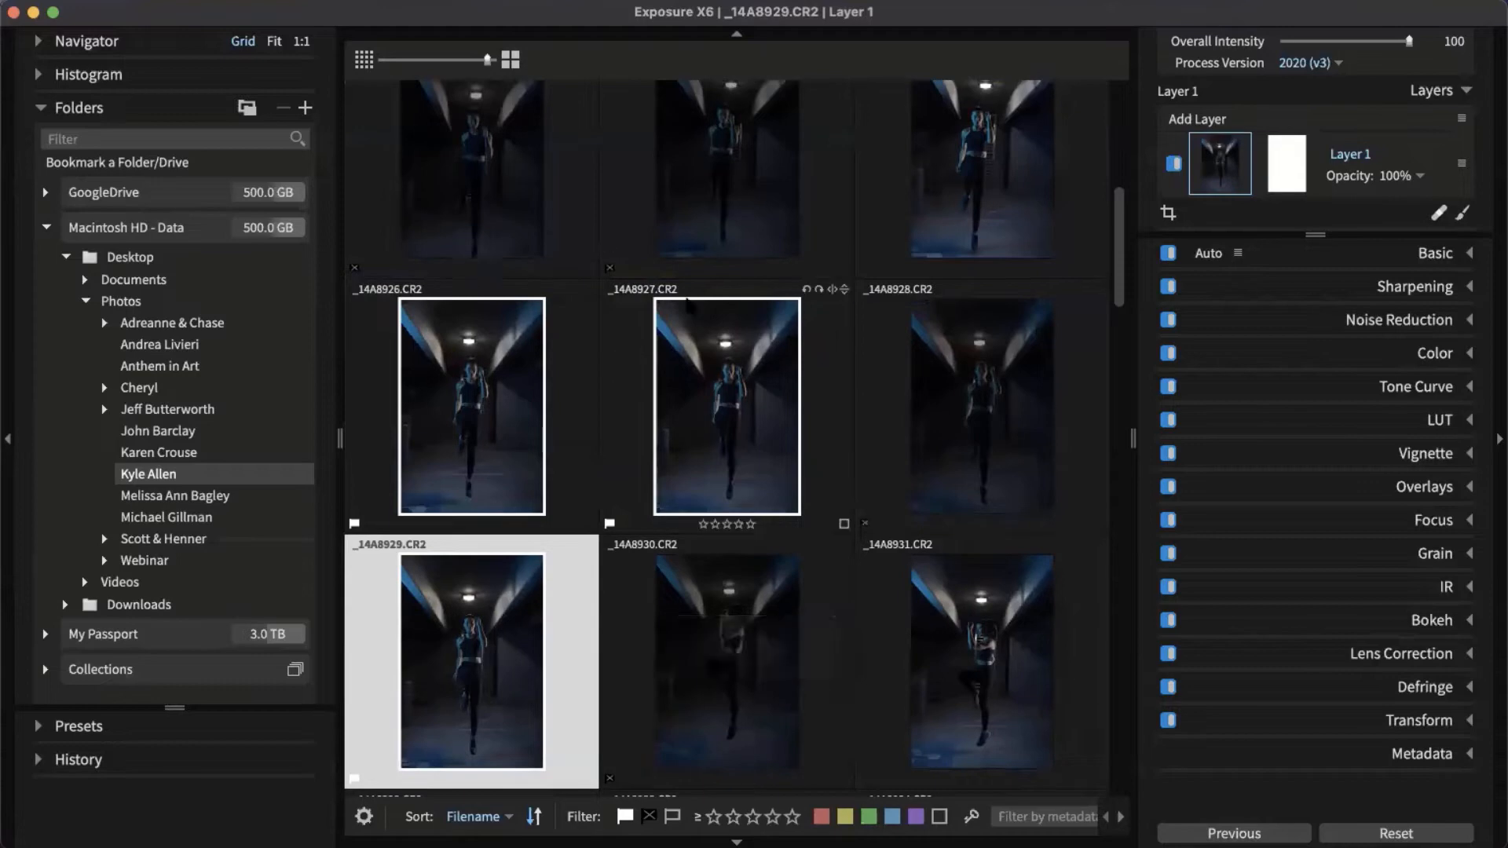
Open _14A8931.CR2 in the single-image view and apply the Auto adjustment to it.
scroll(701, 336, "down", 2)
scroll(702, 336, "down", 4)
double_click(974, 346)
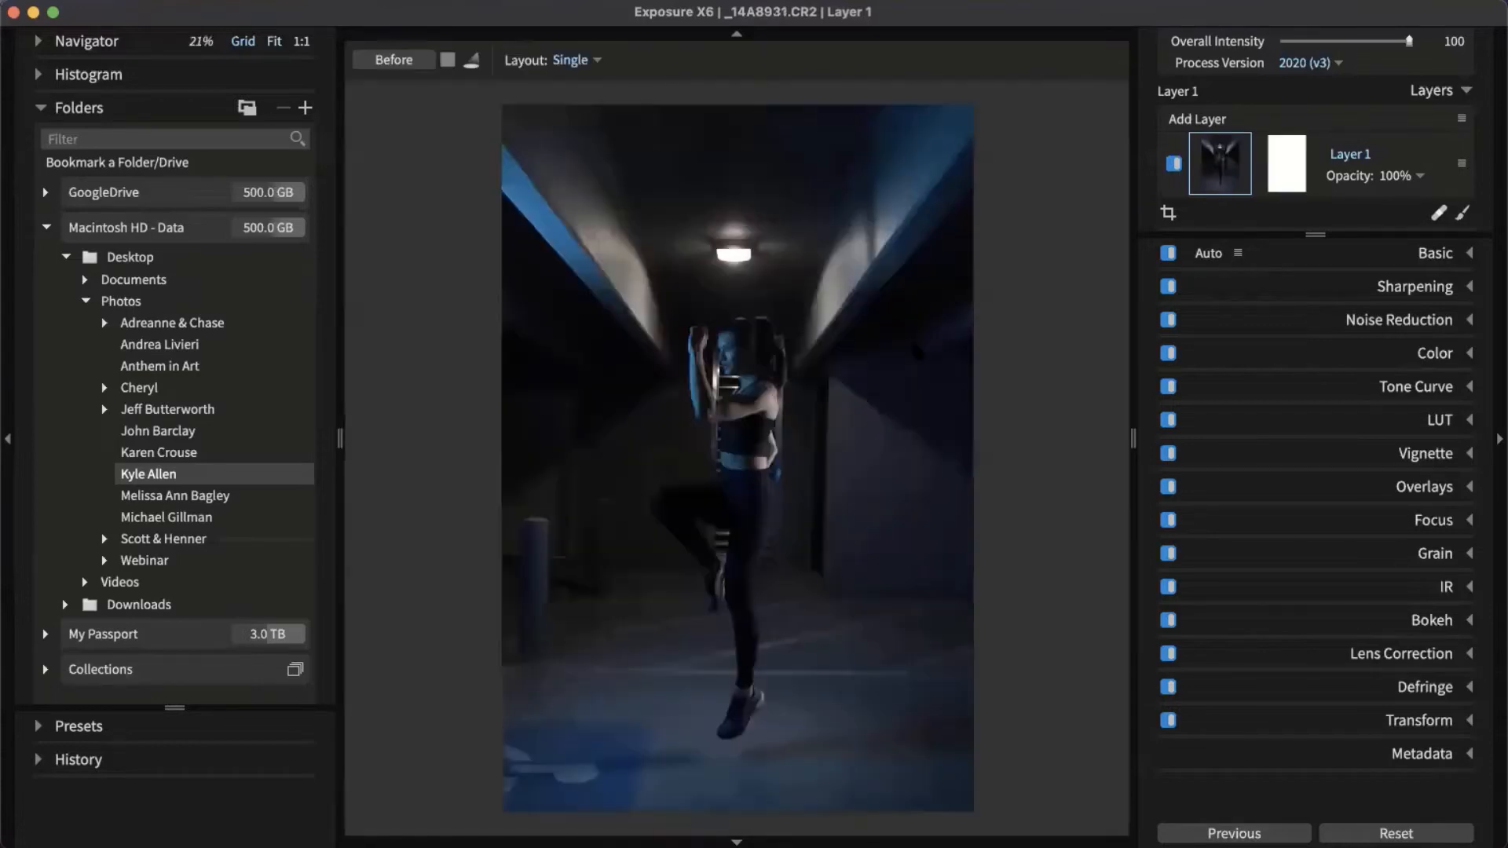
left_click(1210, 254)
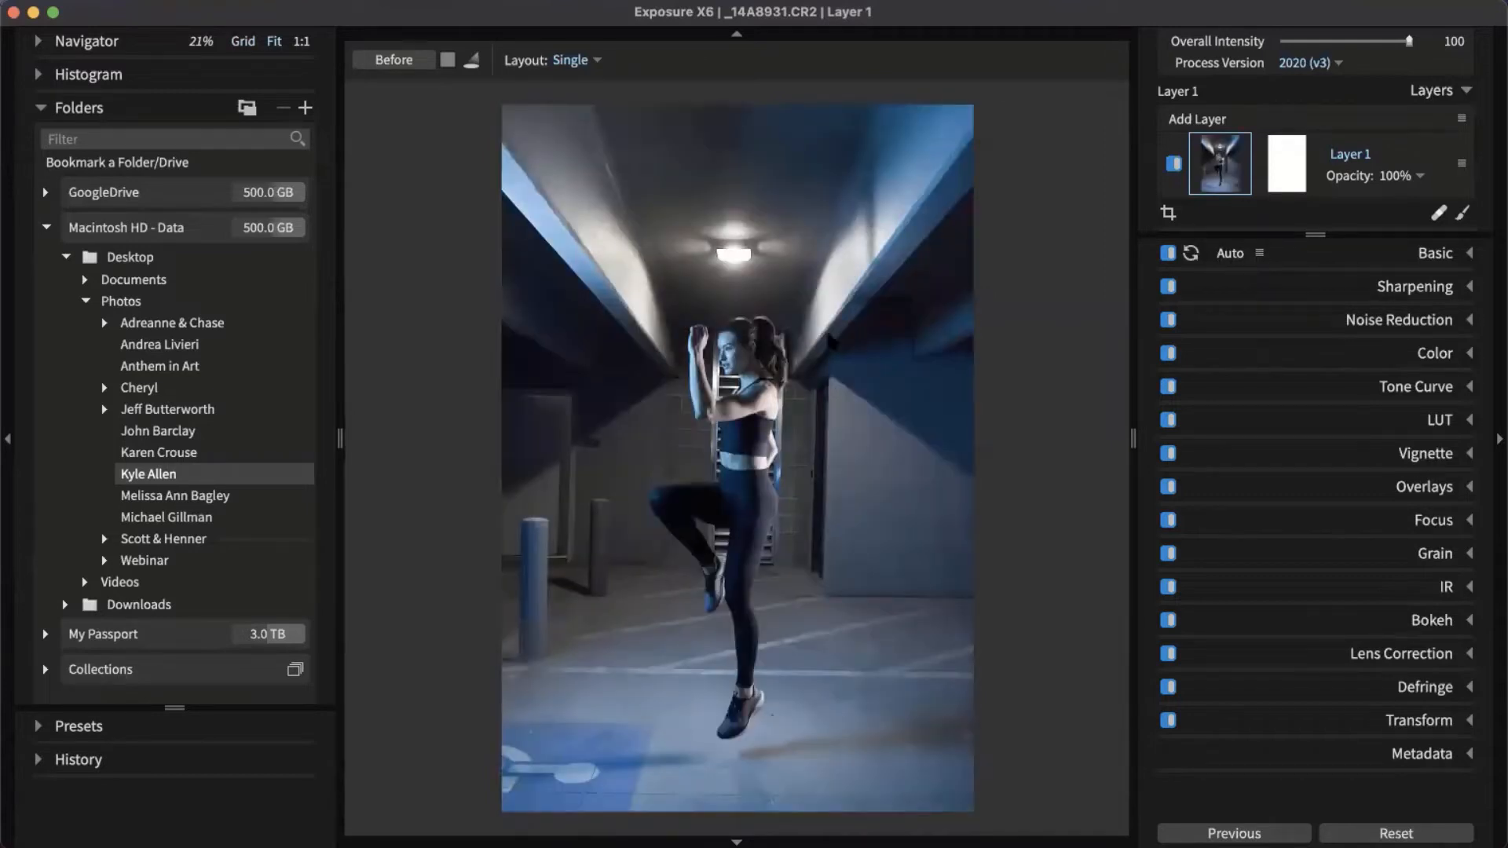
Flag _14A8931.CR2 through _14A8934.CR2 as Pick, switching from the single-image view back to the thumbnail grid.
key("p")
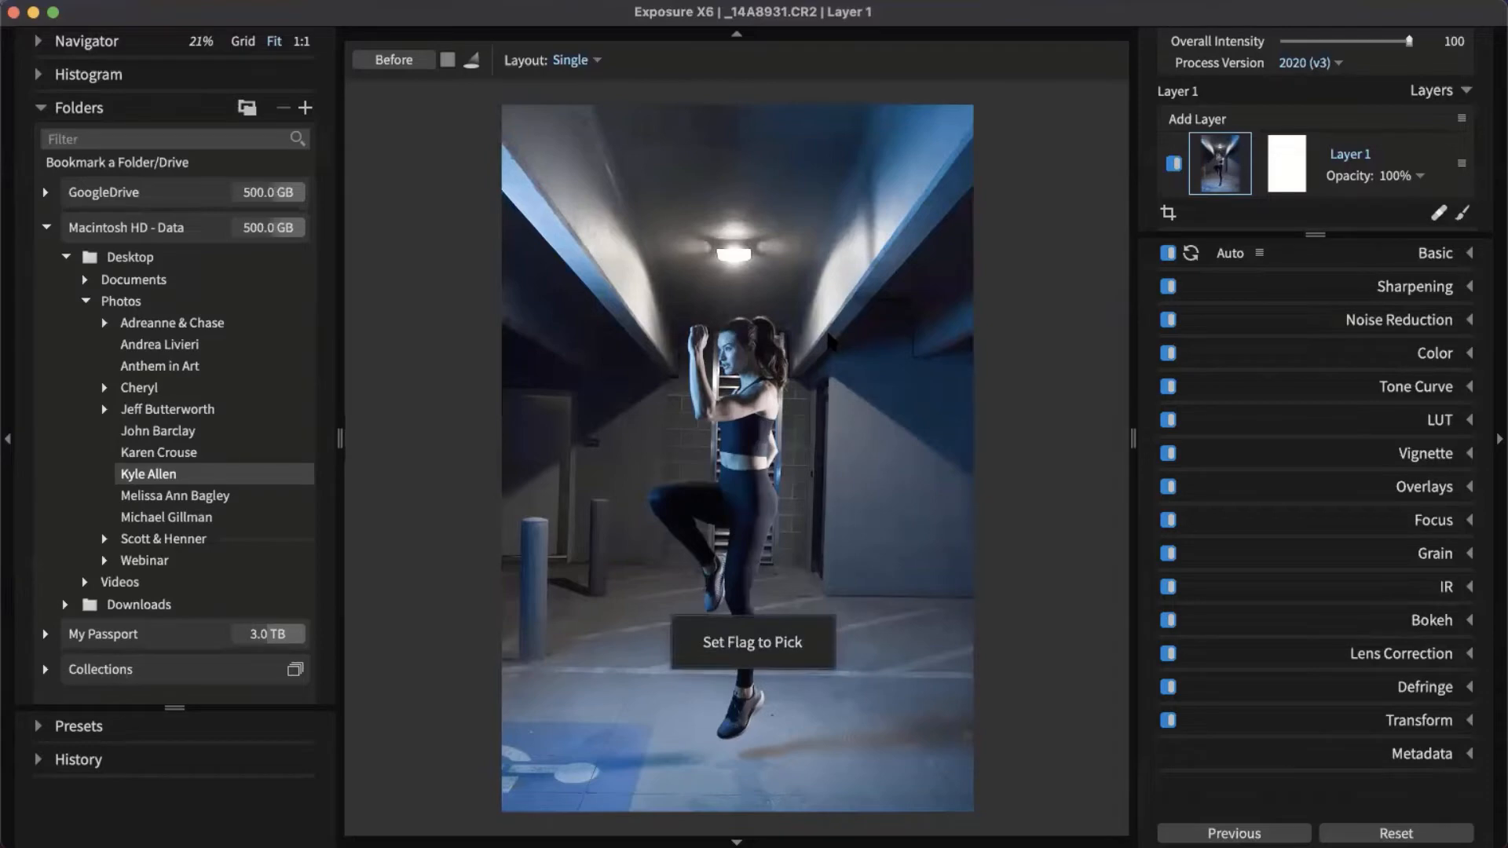
key("Right")
key("x")
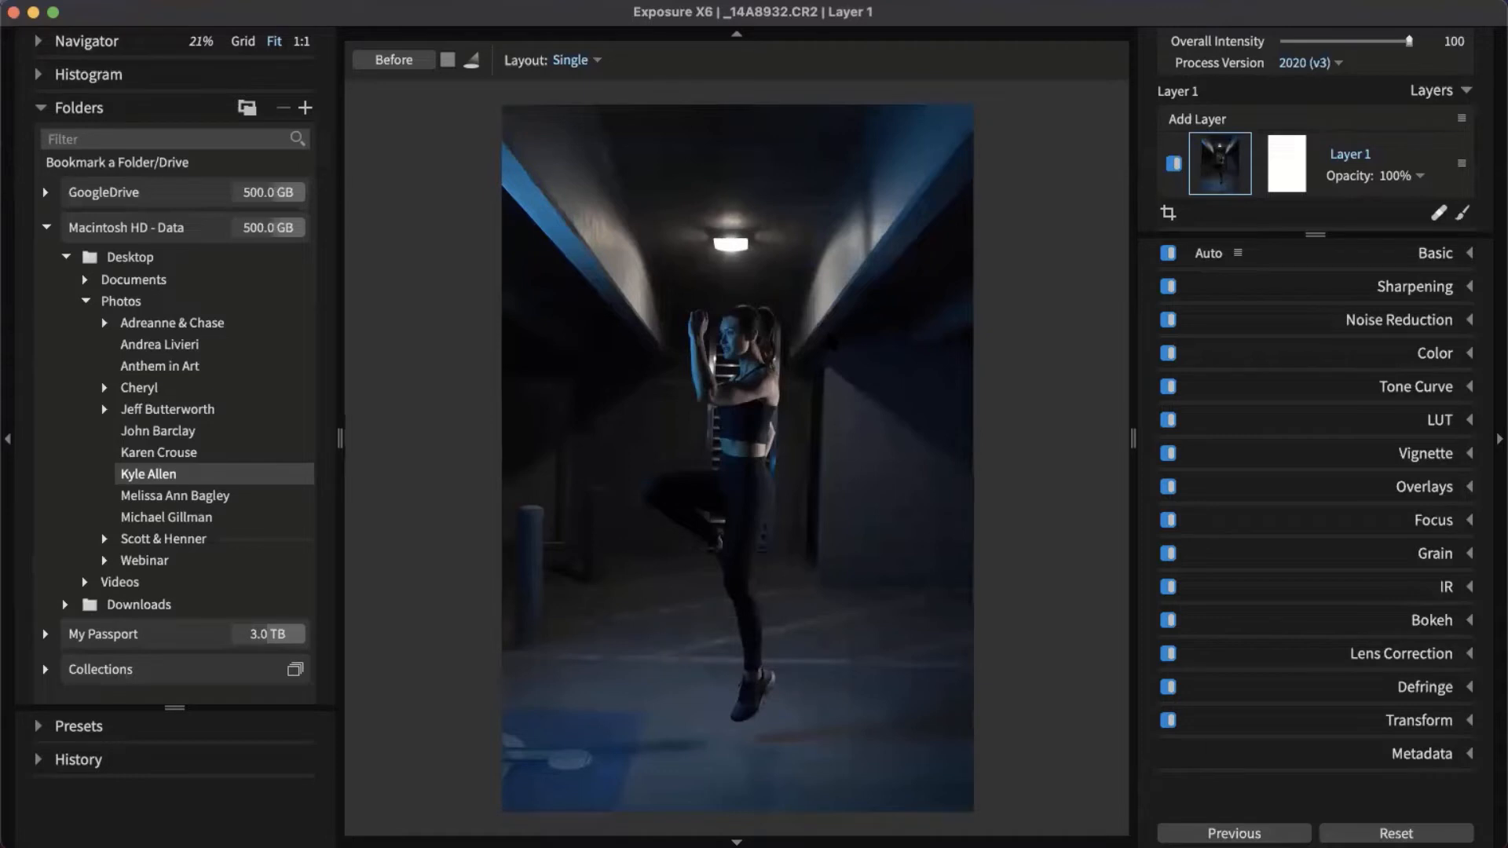
key("Right")
key("p")
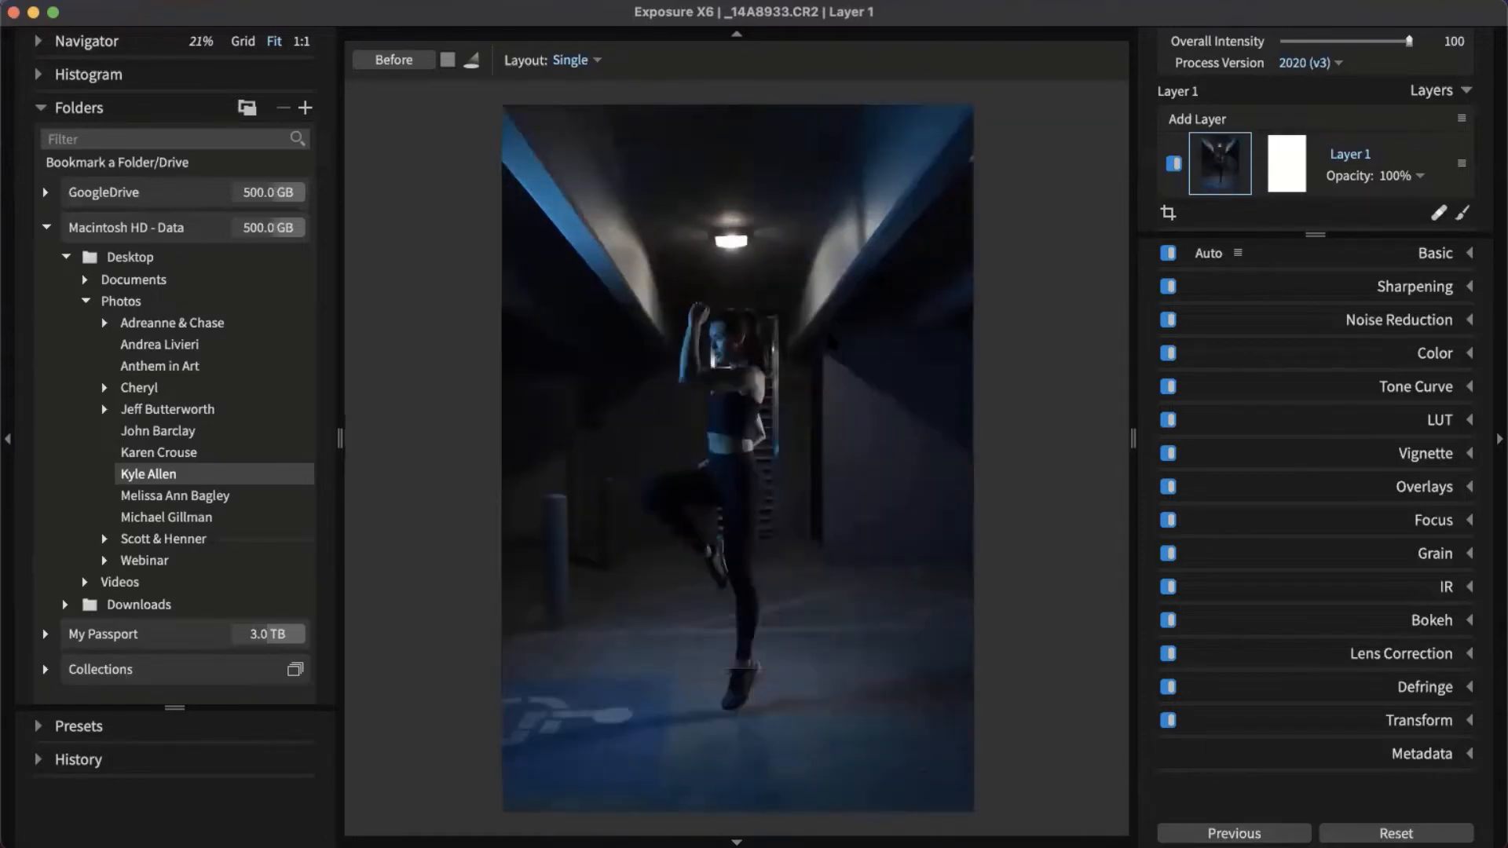
key("Right")
key("p")
key("g")
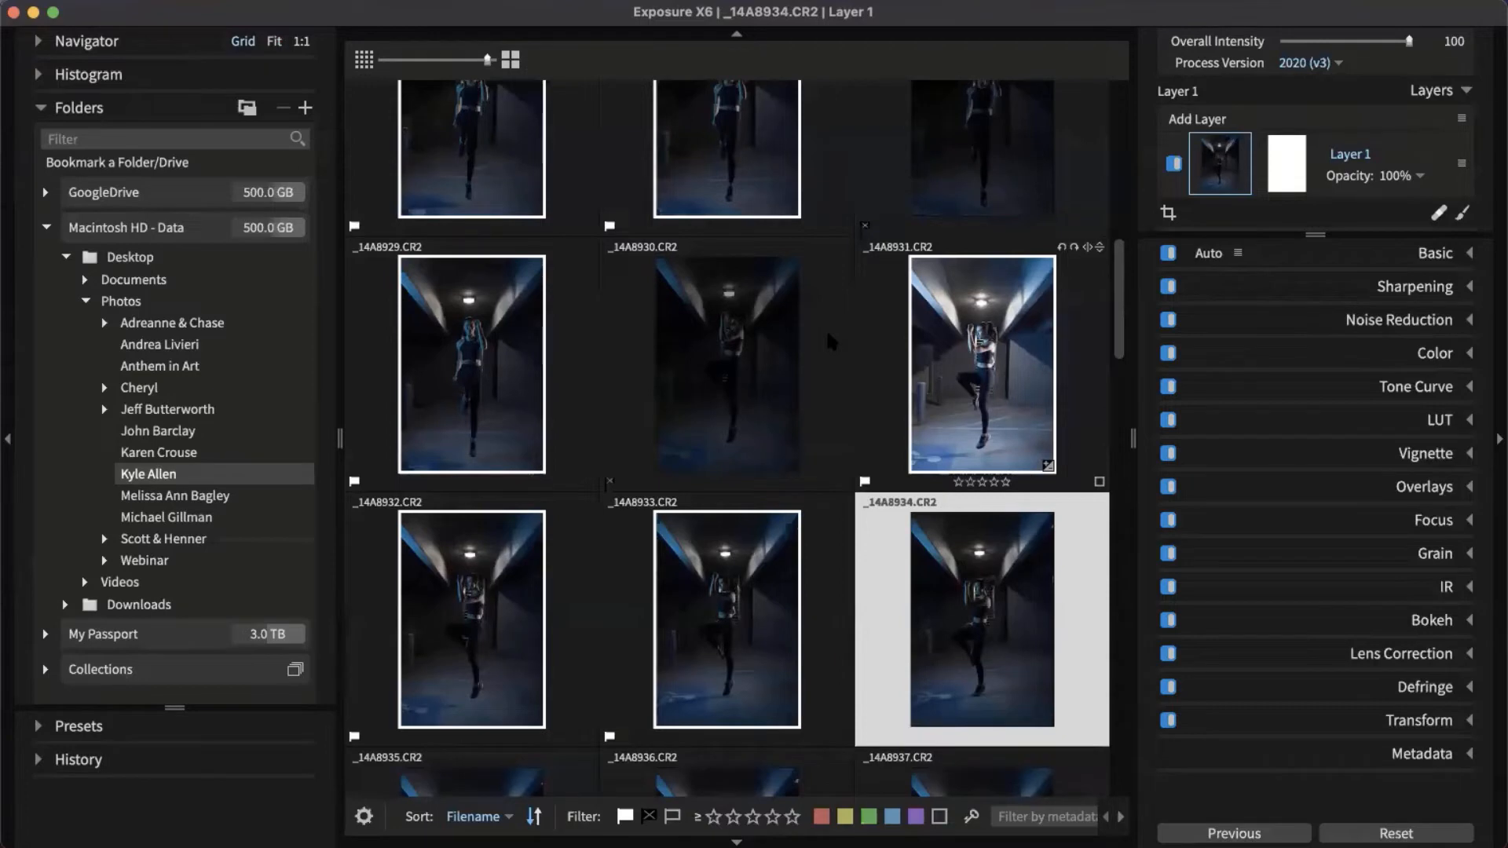
key("Right")
key("p")
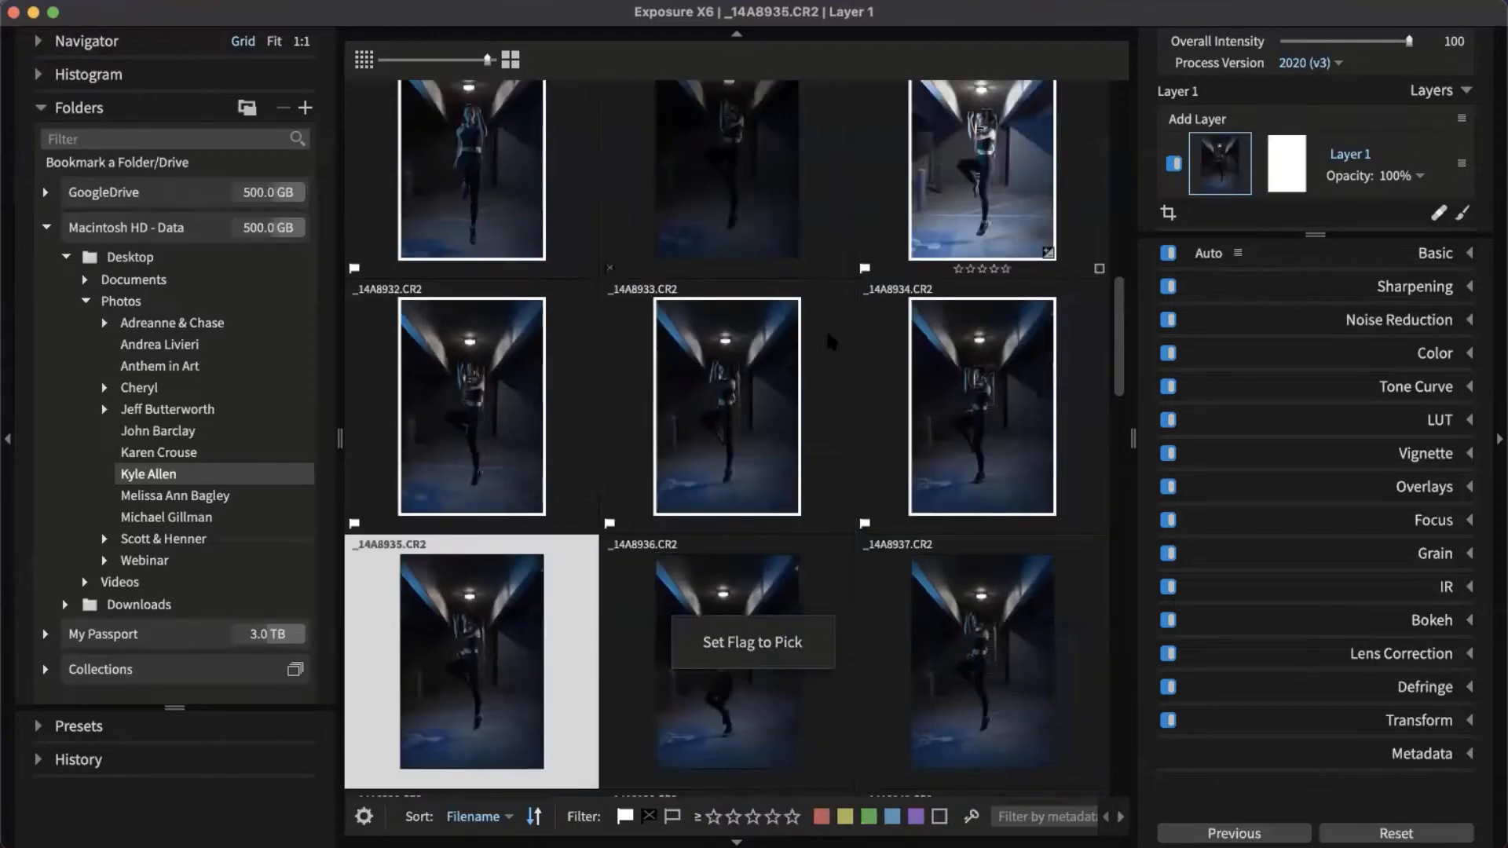
Flag _14A8936, _14A8938, _14A8940 and _14A8941.CR2 as Pick, and _14A8935, _14A8937 and _14A8939.CR2 as Reject.
key("x")
key("p")
key("x")
key("p")
key("x")
key("p")
key("p")
Flag _14A9056 to _14A9058, _14A9060 and _14A9061.CR2 as Pick, and _14A9059.CR2 and the photo before _14A9056.CR2 as Reject.
key("x")
key("p")
key("p")
key("p")
key("x")
key("p")
key("p")
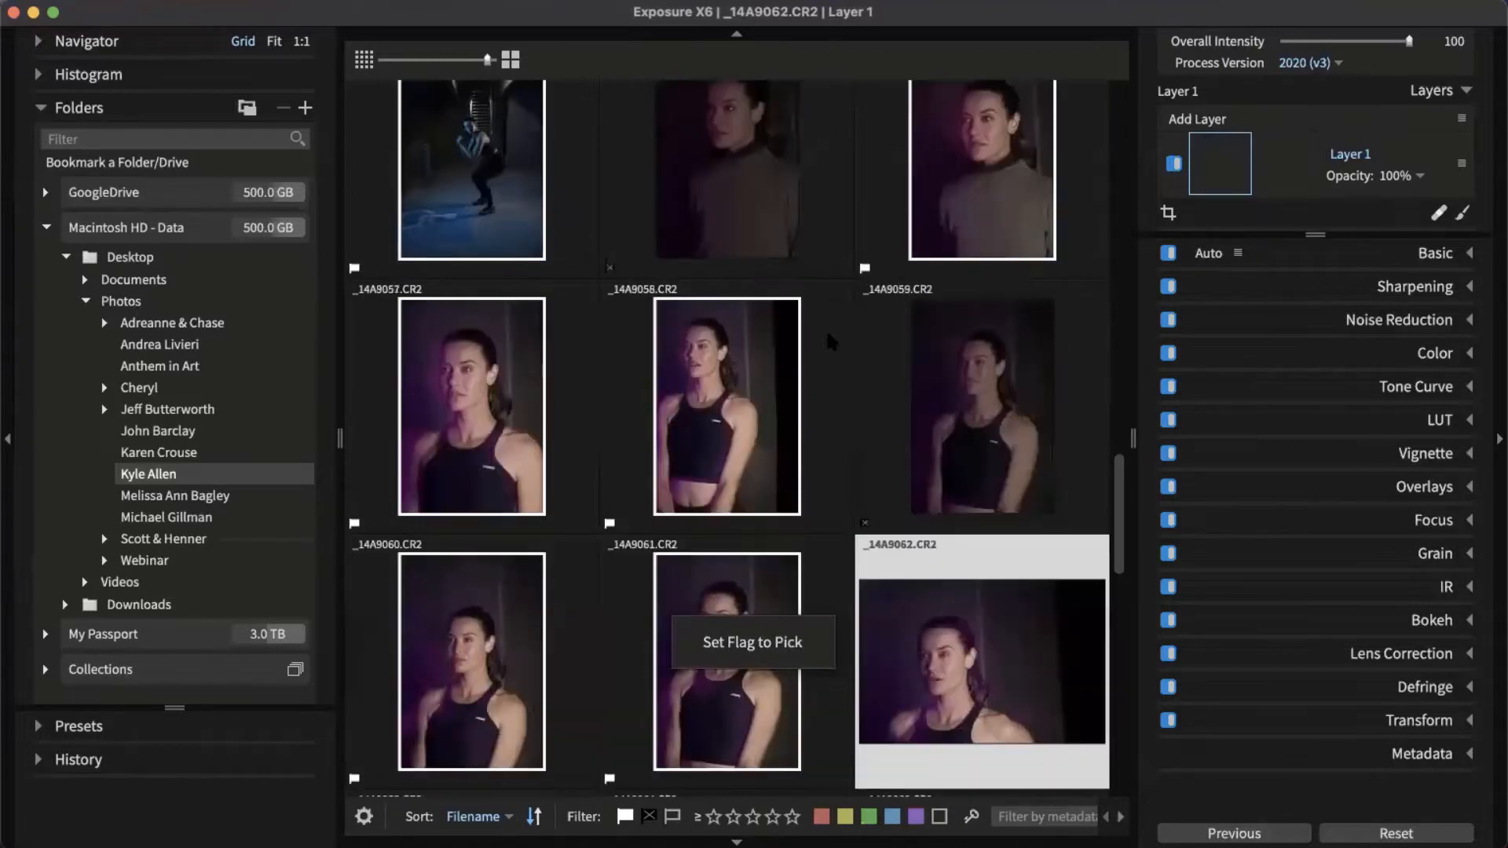
Flag _14A9062.CR2 and _14A9064.CR2 as Pick, and _14A9063.CR2 and _14A9065.CR2 as Reject.
key("p")
key("x")
key("p")
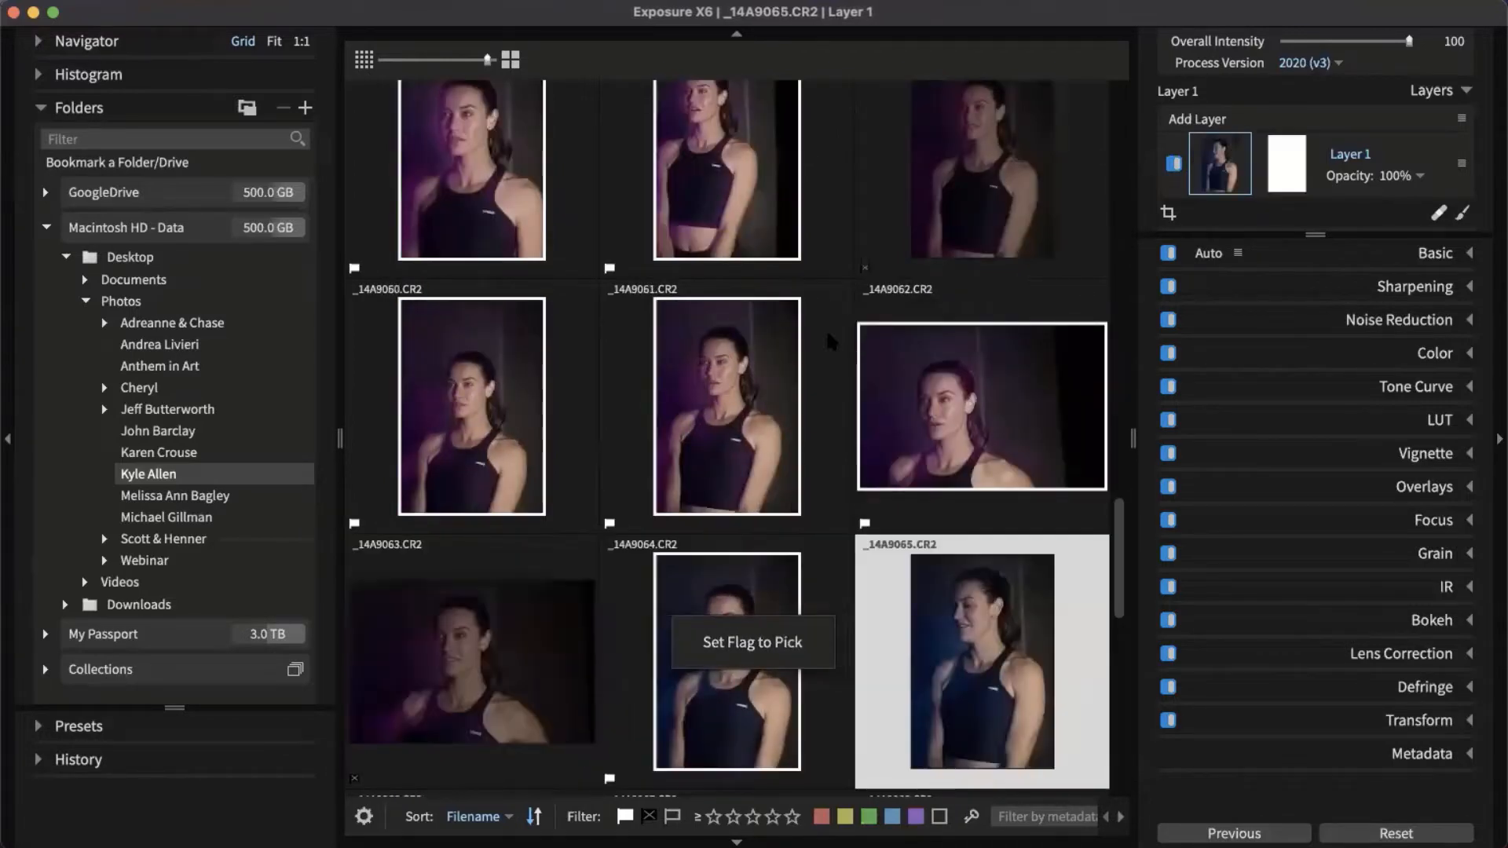
key("x")
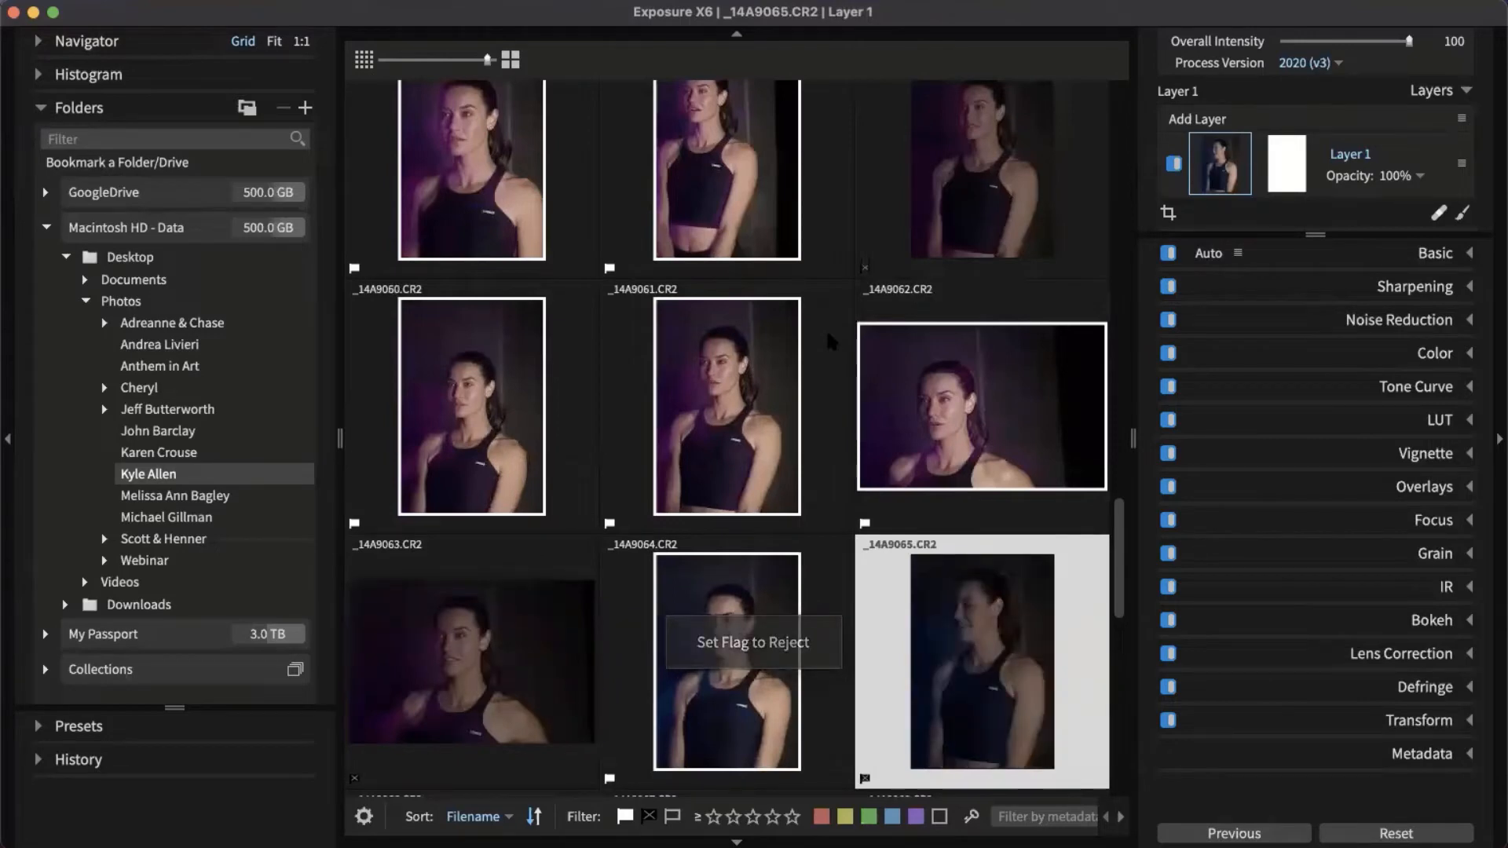
key("Right")
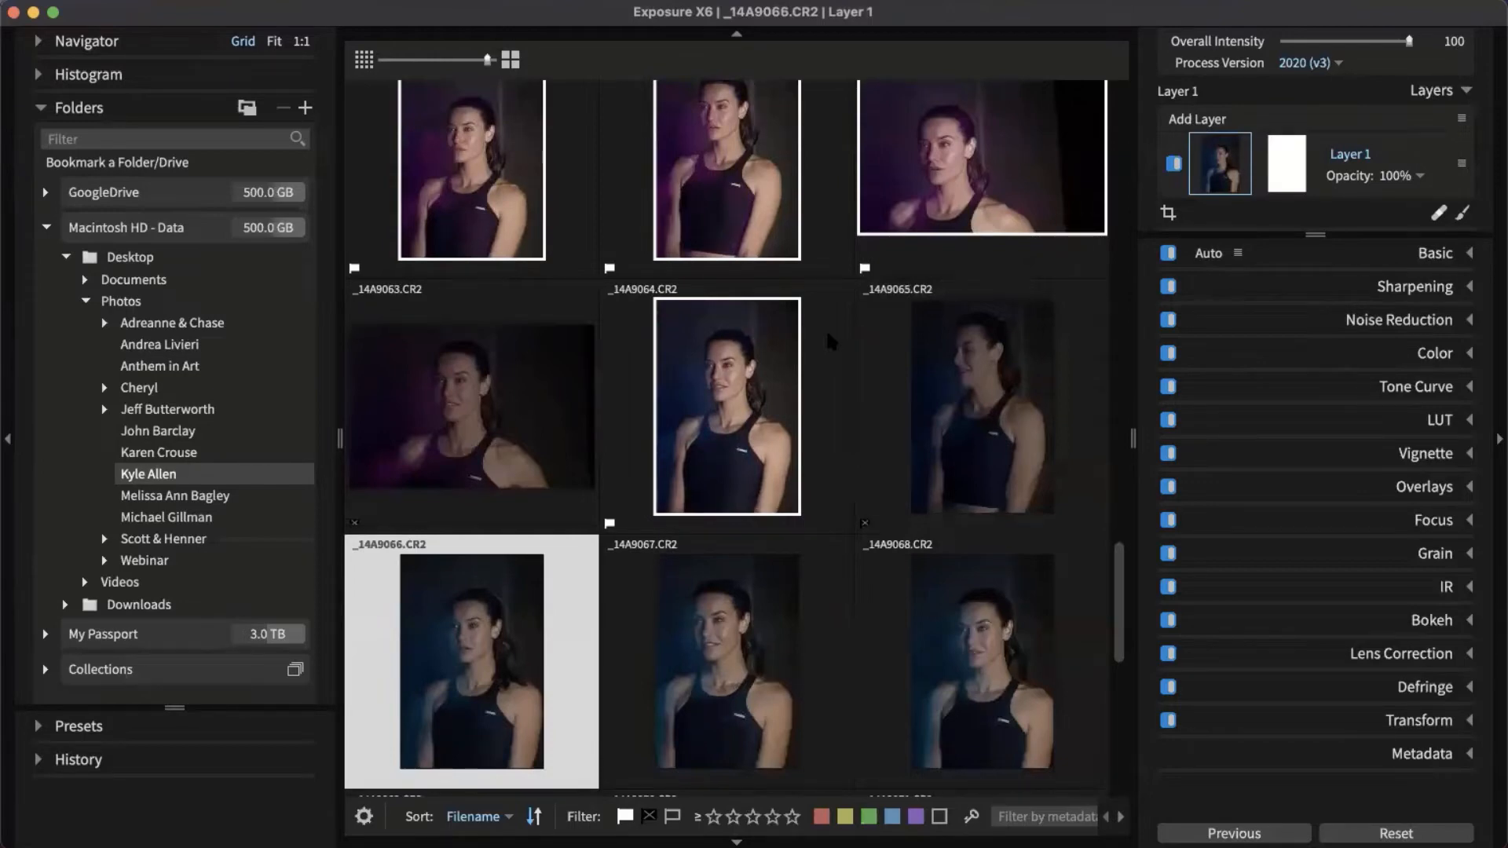
Flag the even-numbered photos from _14A9066 to _14A9074.CR2 as Pick and the odd-numbered ones from _14A9067 to _14A9075.CR2 as Reject.
key("p")
key("x")
key("p")
key("x")
key("p")
key("x")
key("p")
key("x")
key("p")
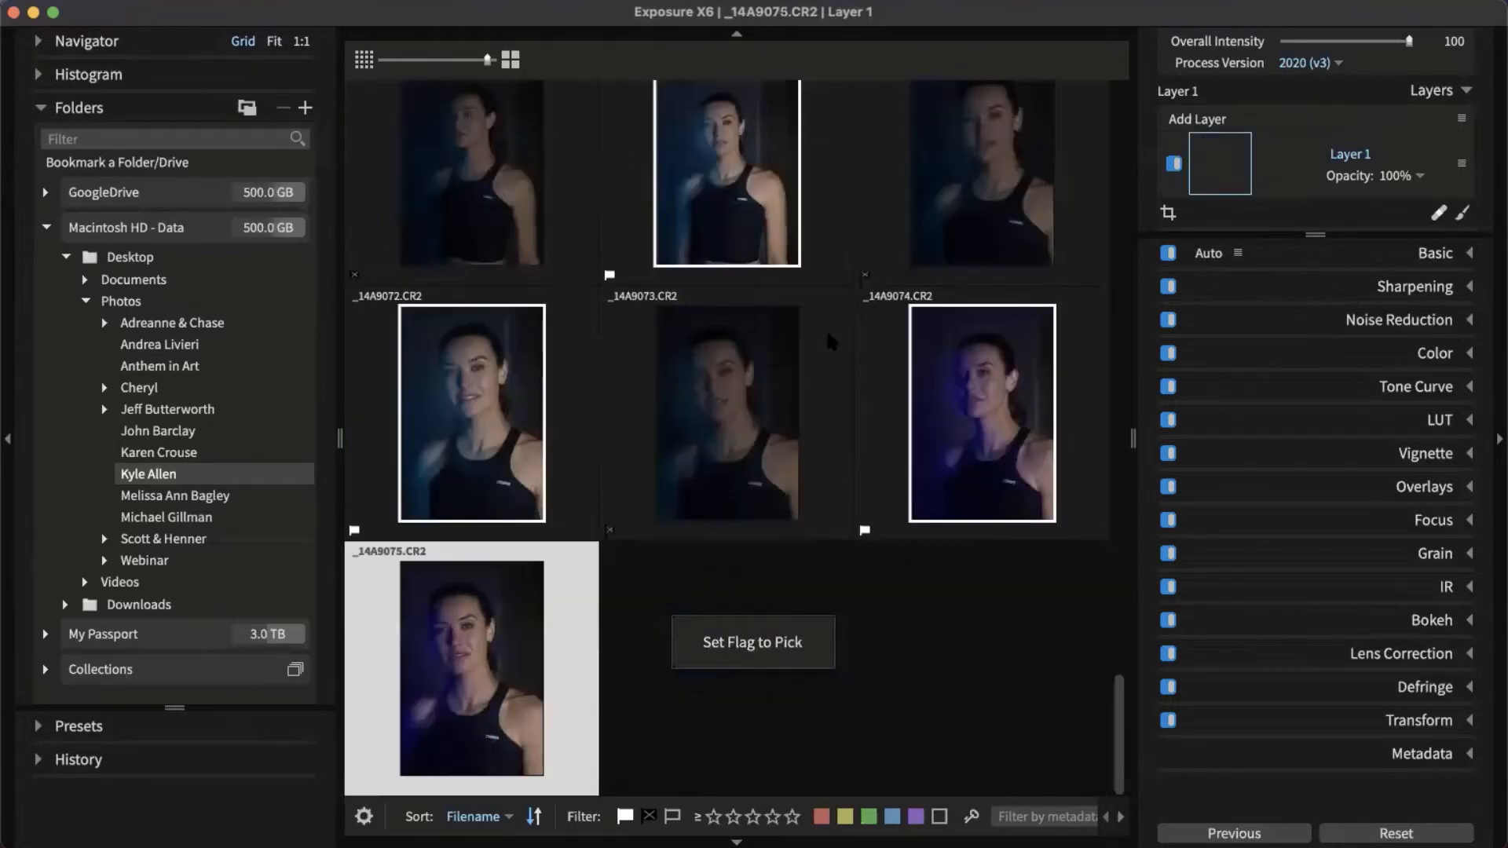
key("x")
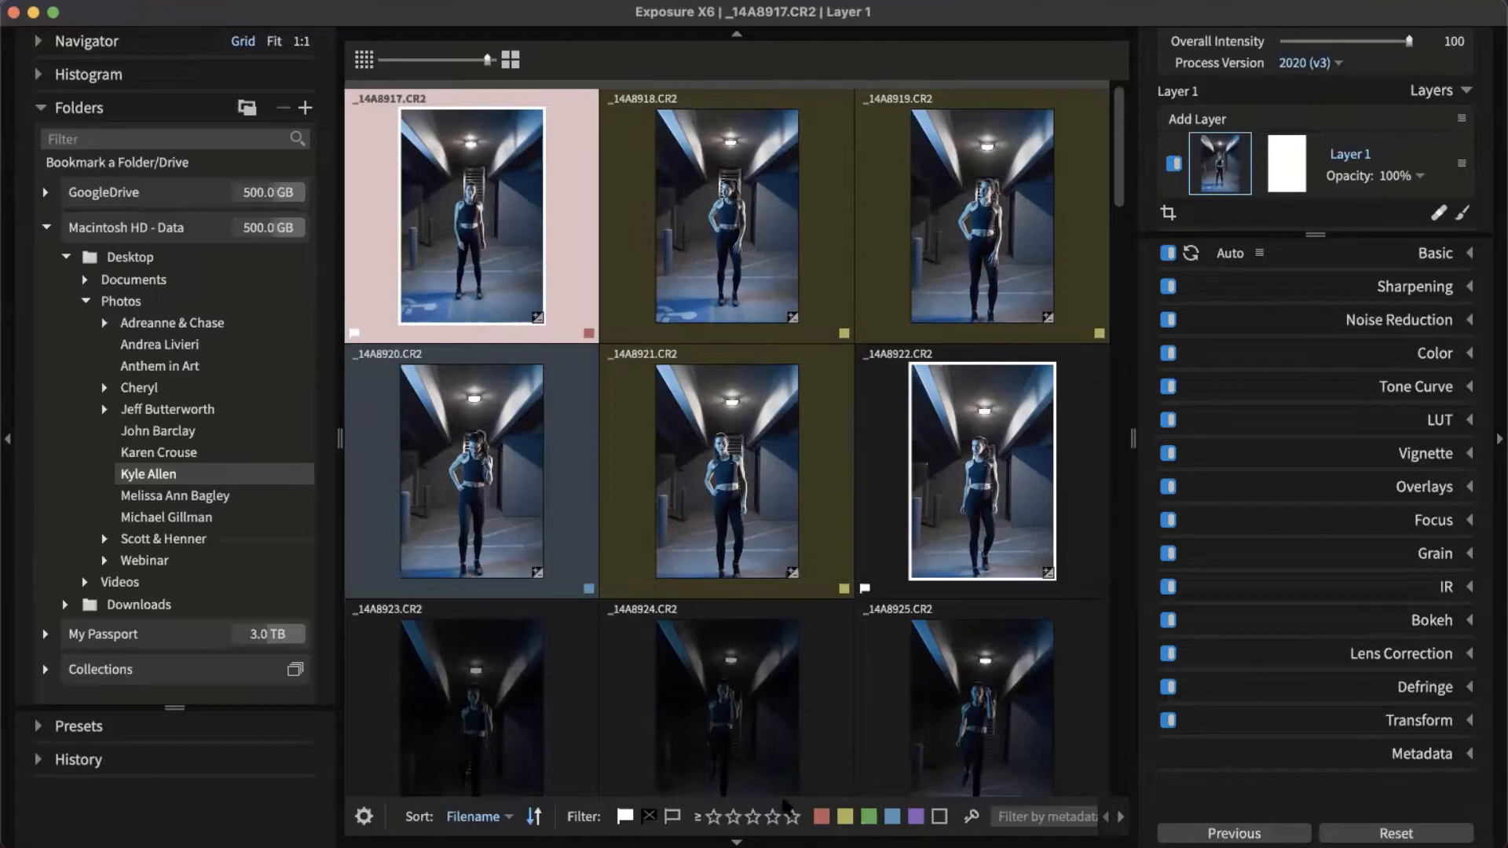
Filter the folder to show only picked photos and size the thumbnails to four per row.
left_click(625, 815)
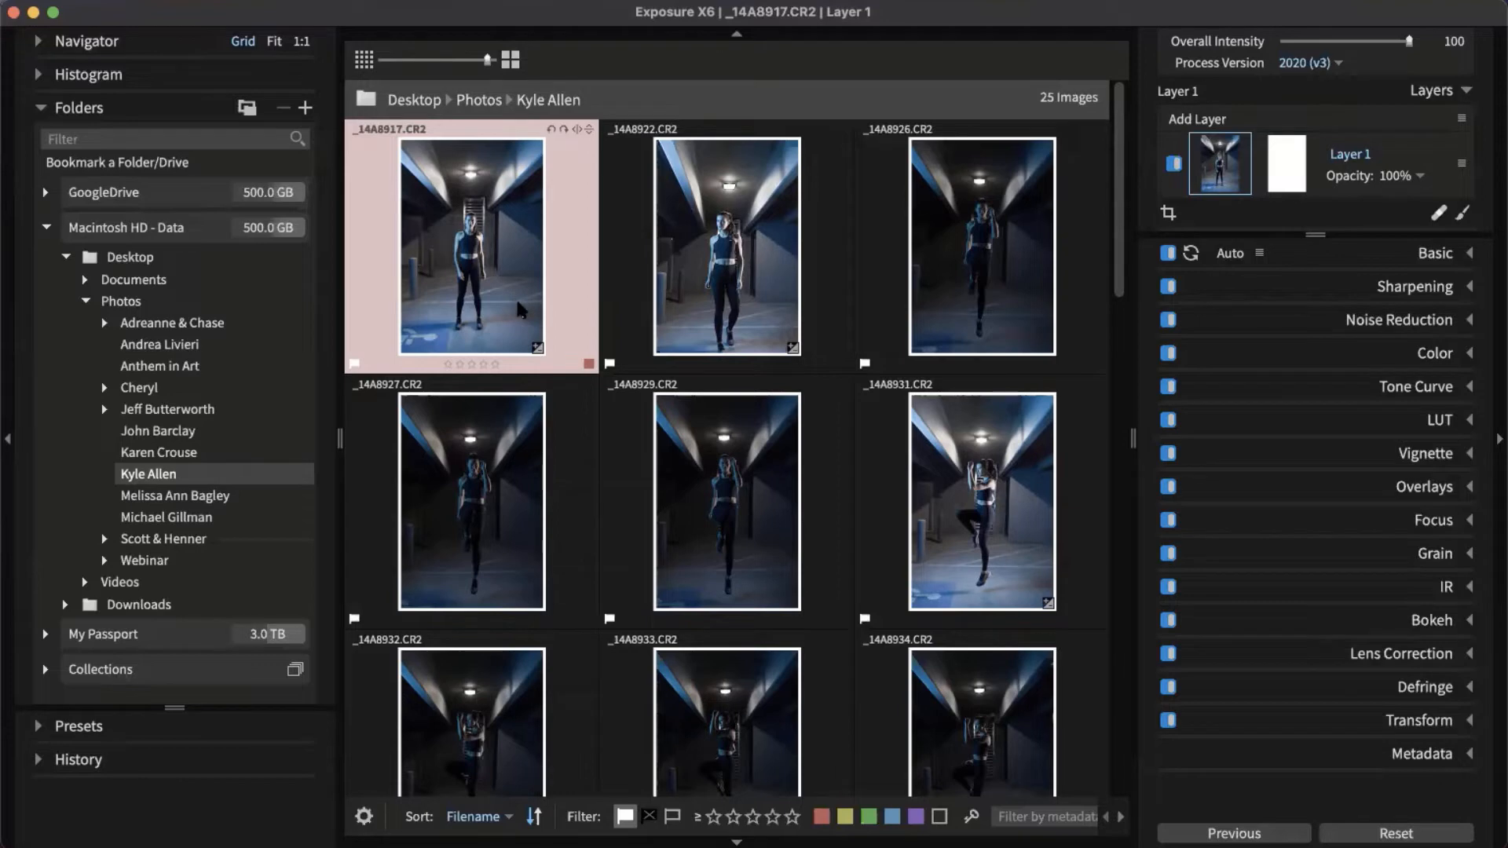
left_click(509, 60)
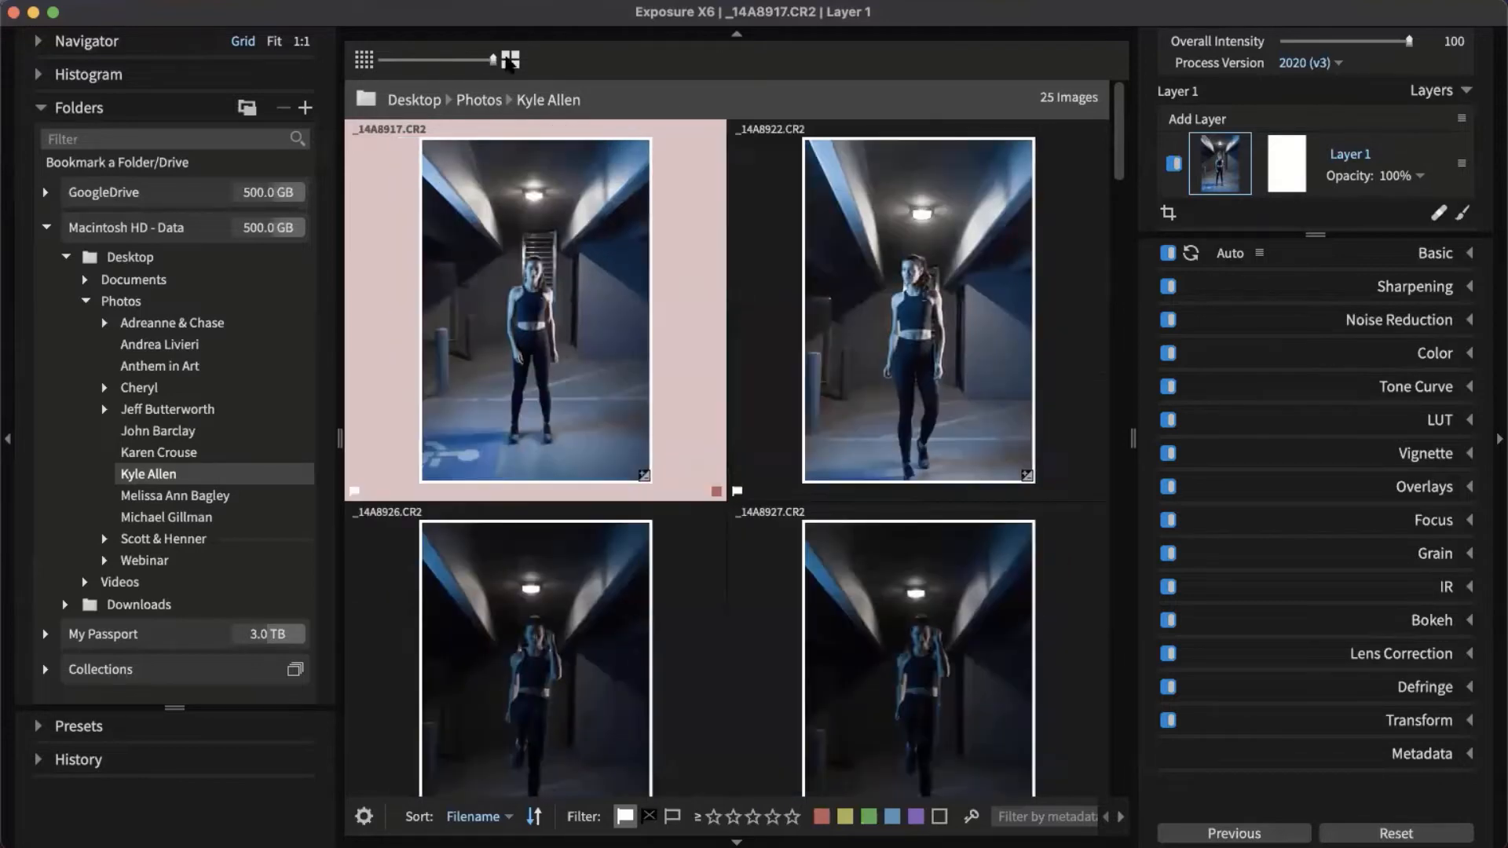
left_click(366, 59)
left_click(366, 59)
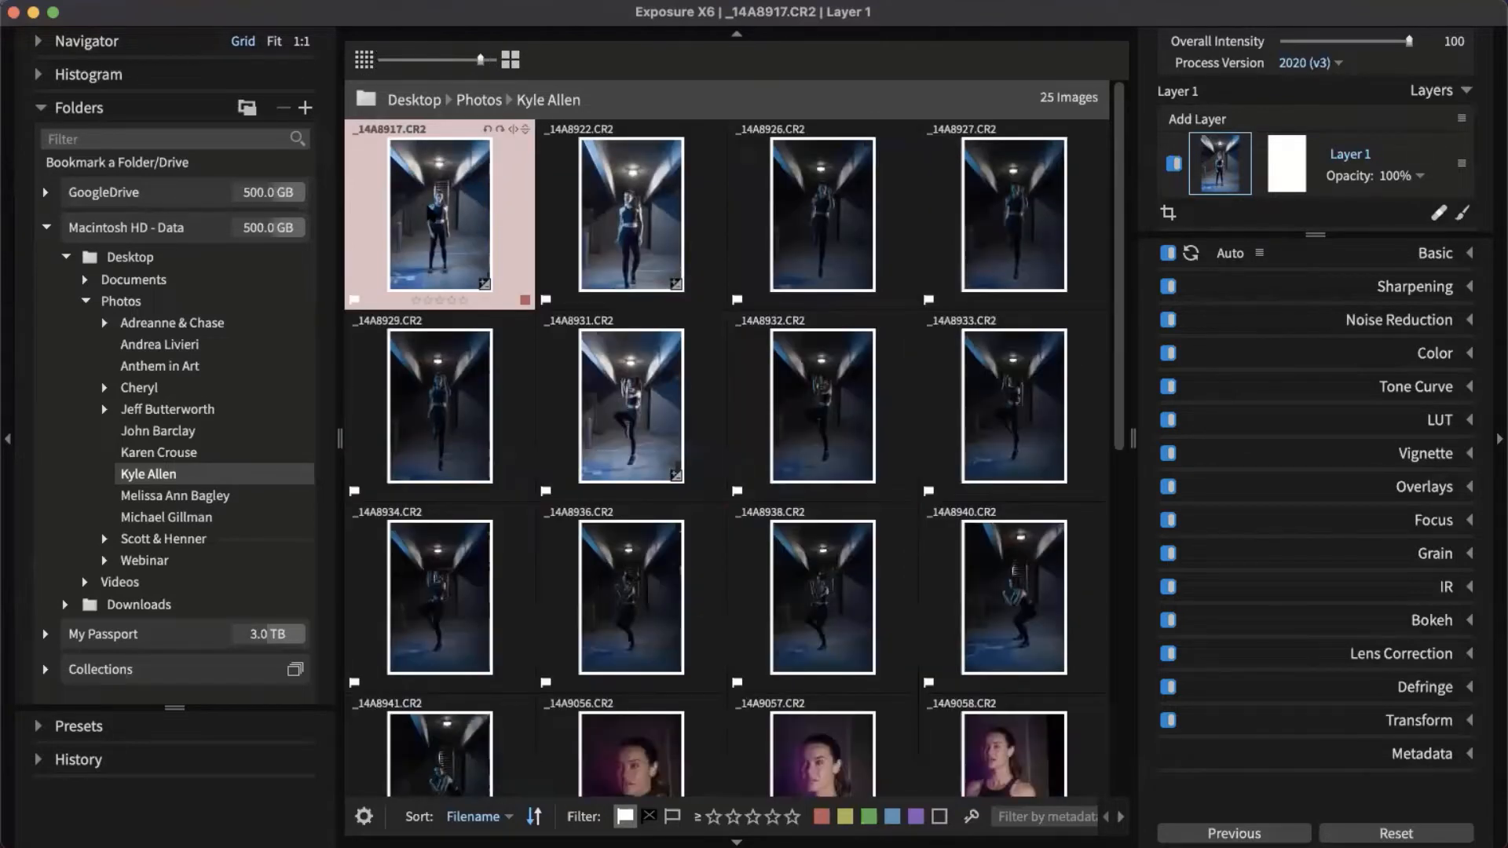
Open _14A8917.CR2 in the single-image view at 100% zoom and rate it four stars.
double_click(462, 225)
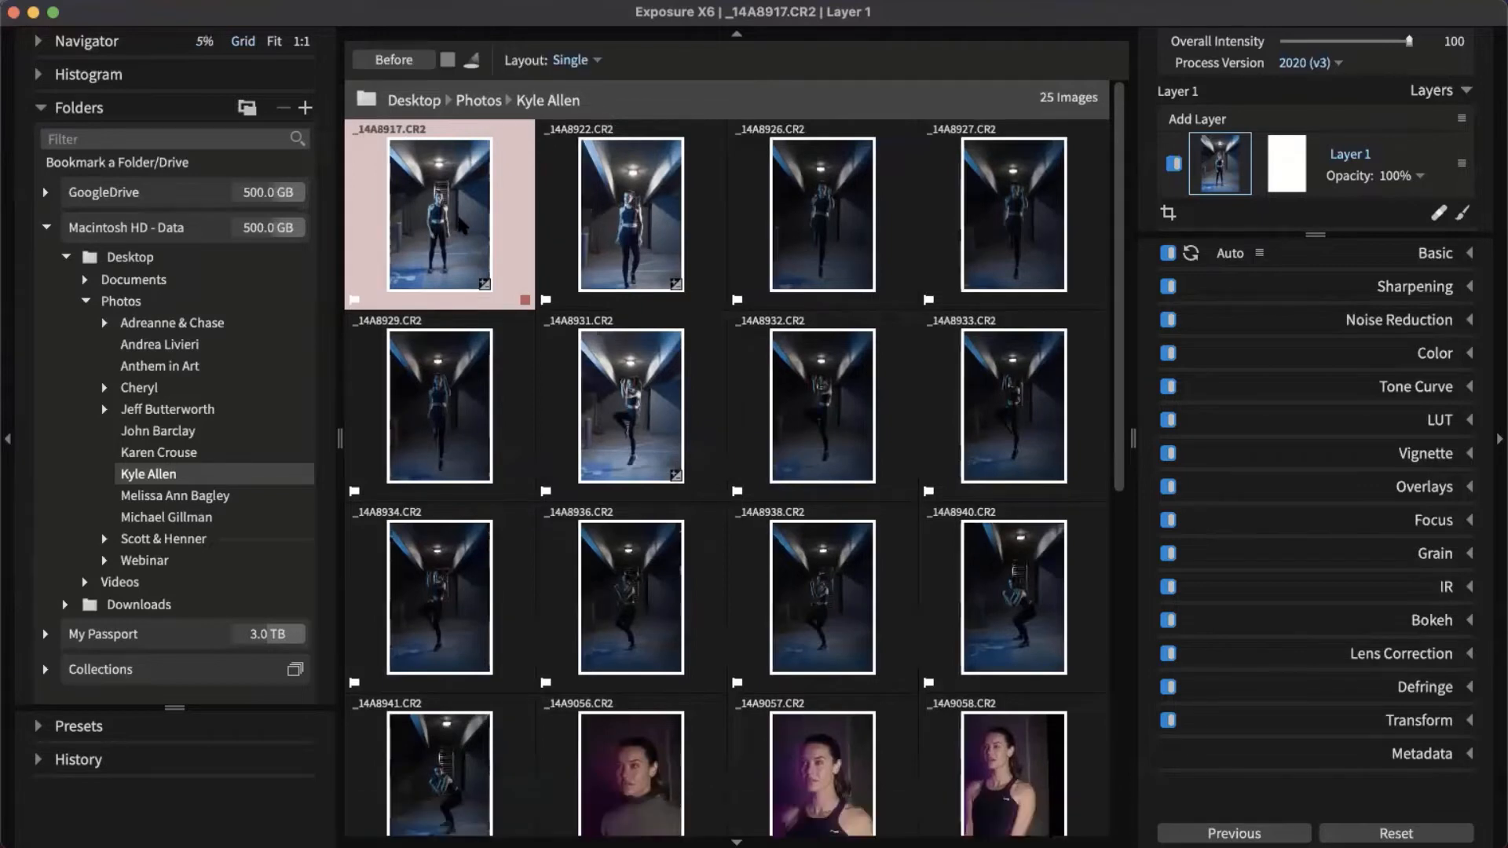
left_click(729, 406)
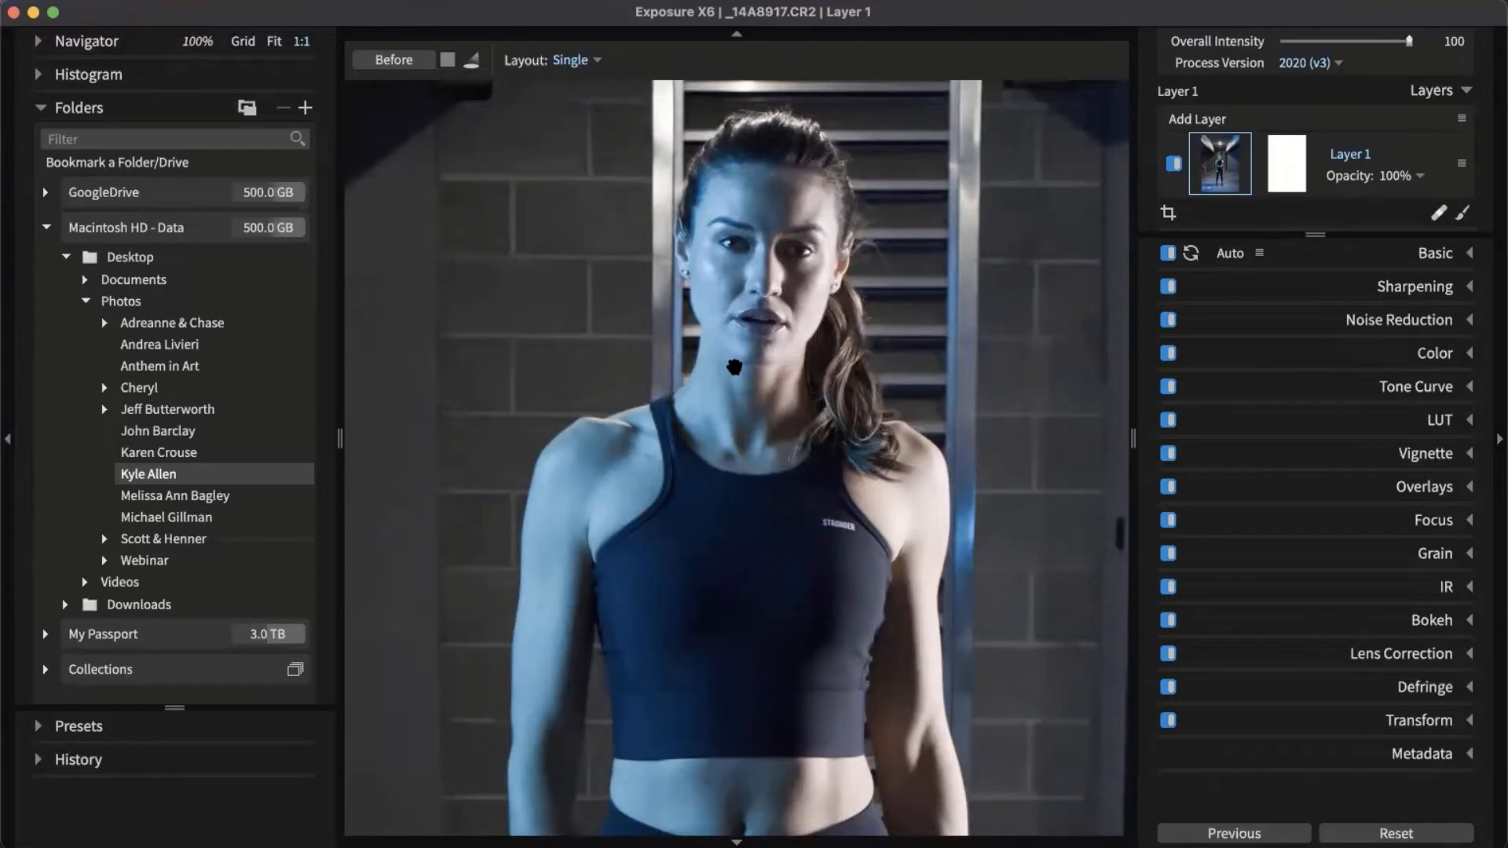
key("4")
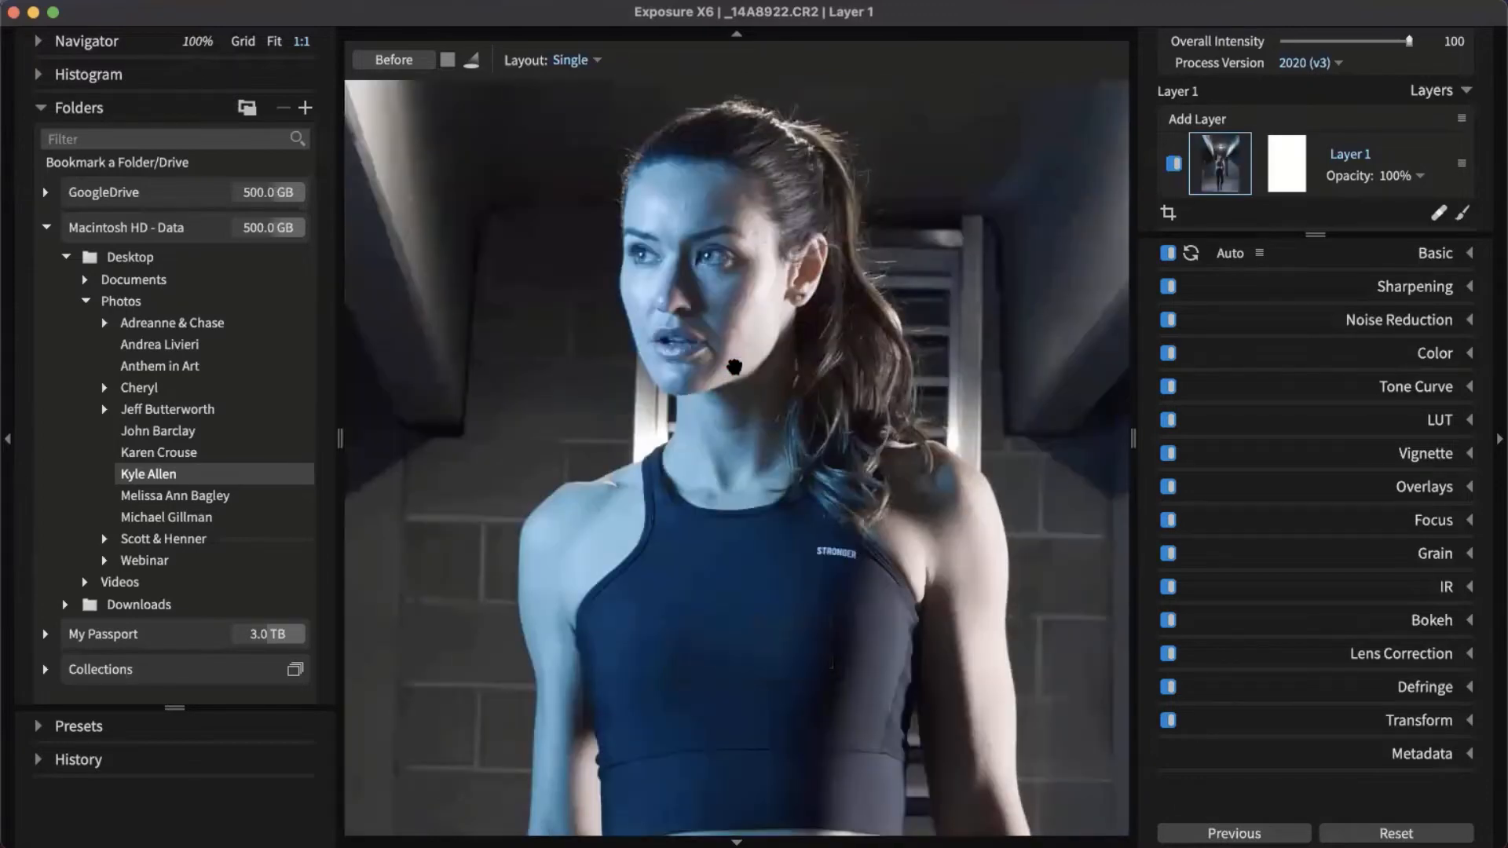
Rate _14A8922, _14A8926 and _14A8927.CR2 five stars at 100% zoom, and return to the thumbnail grid.
key("5")
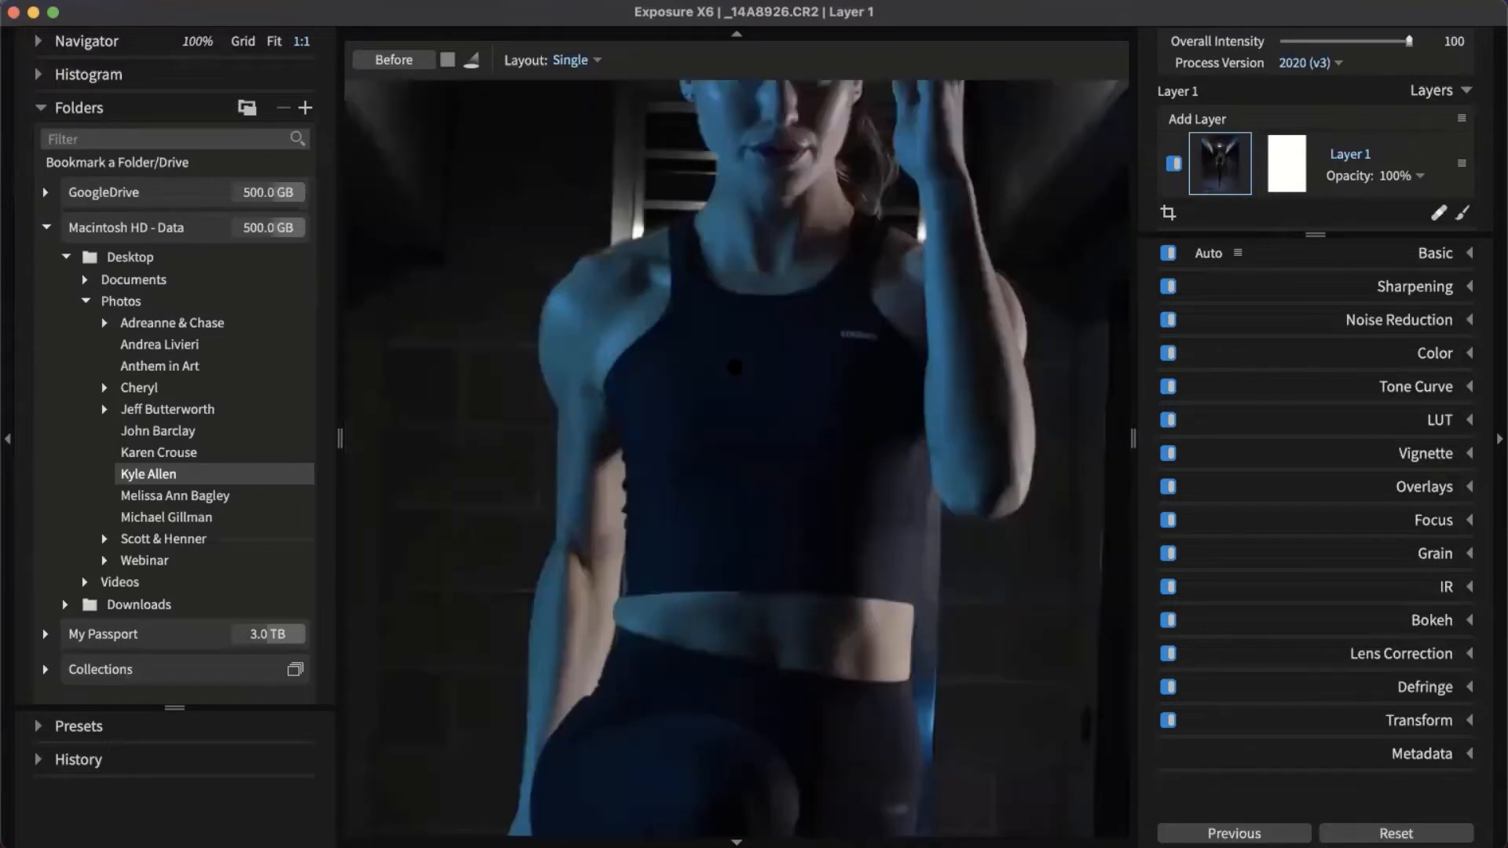
left_click_drag(786, 338, 760, 526)
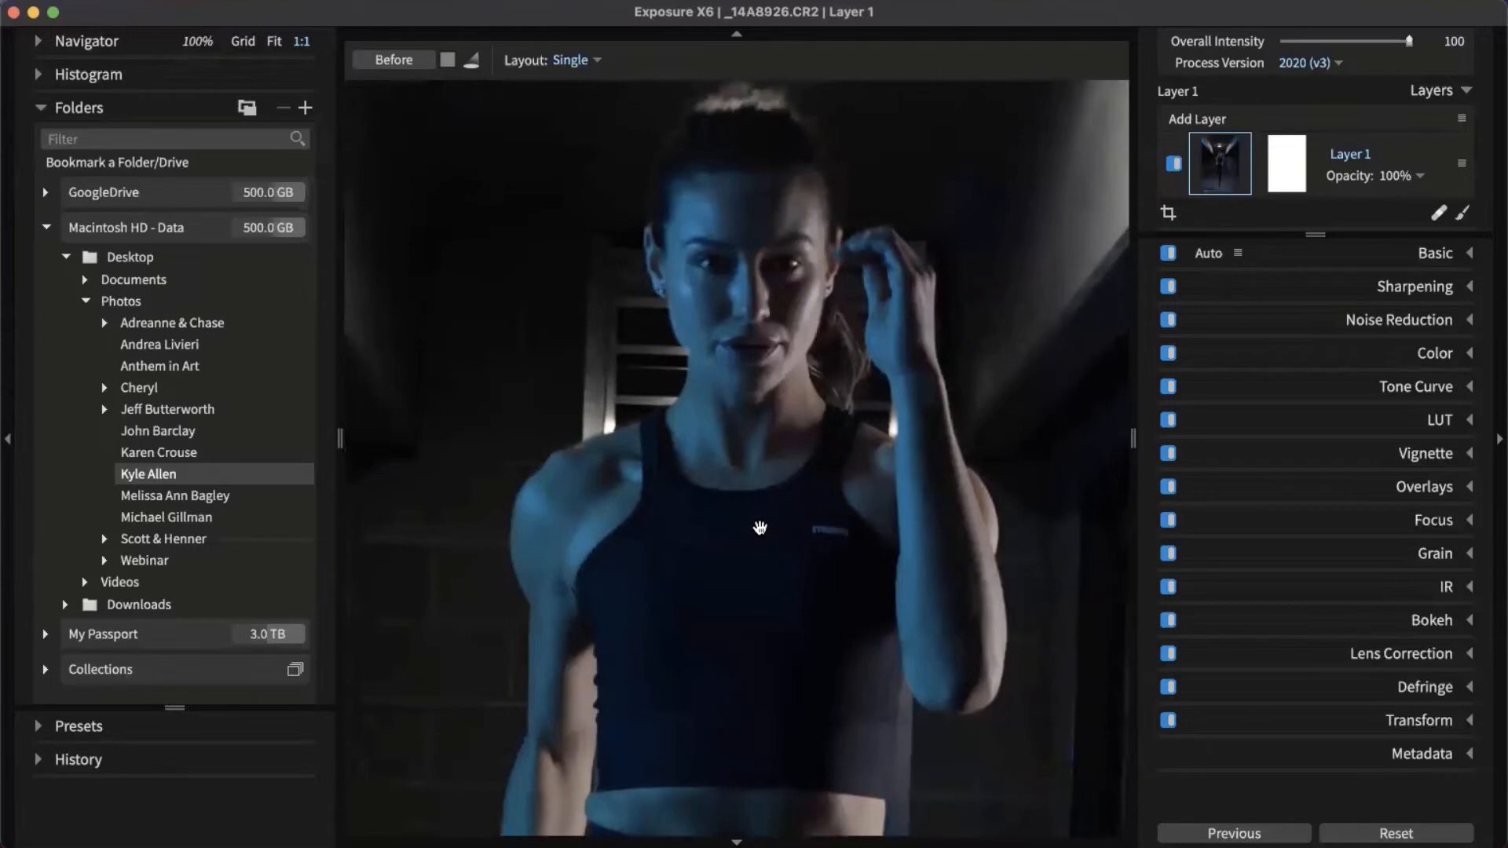
key("5")
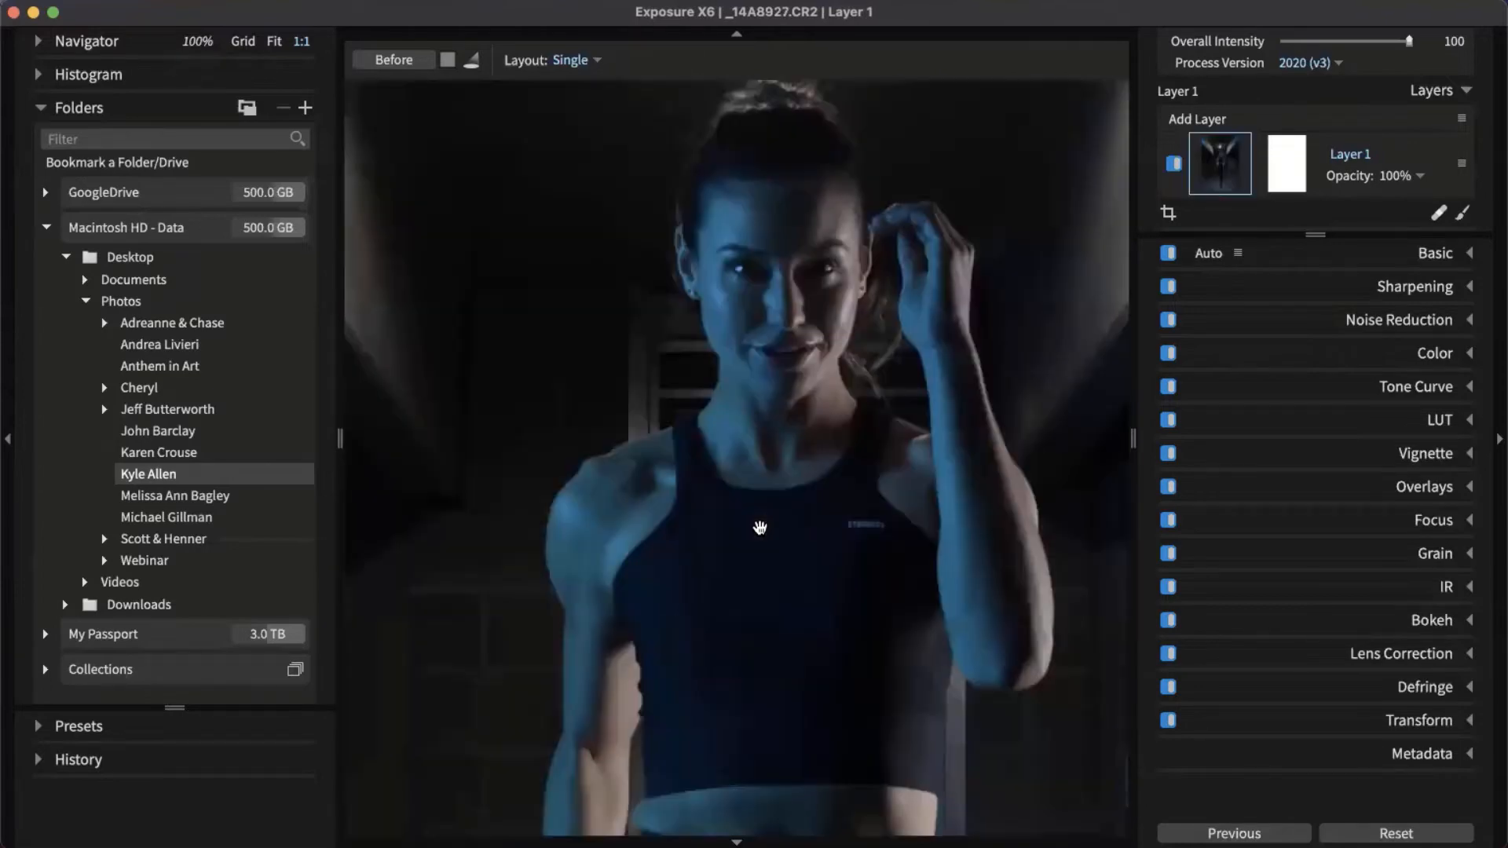
key("5")
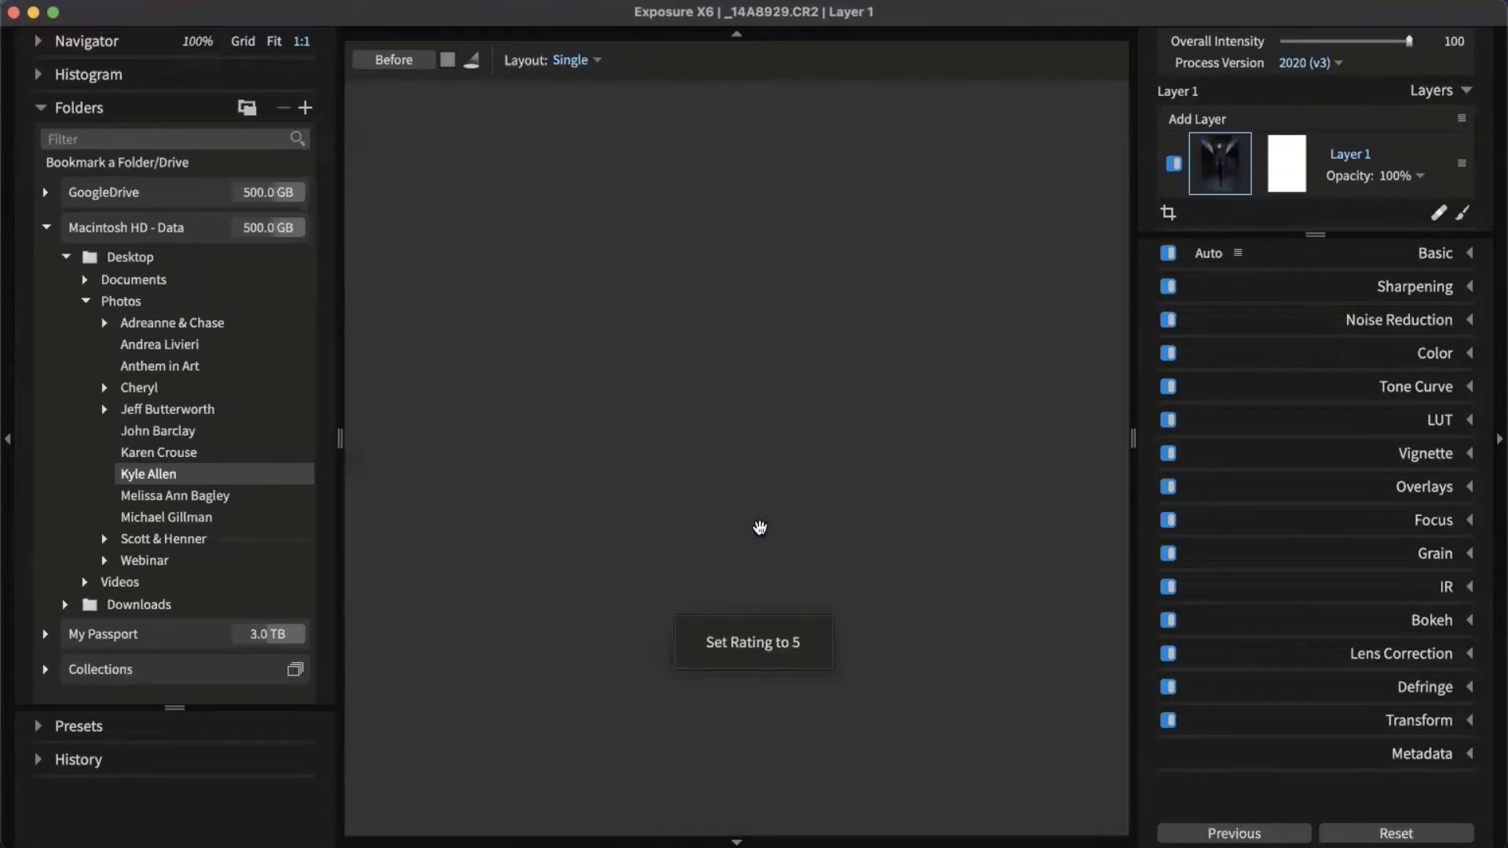
key("g")
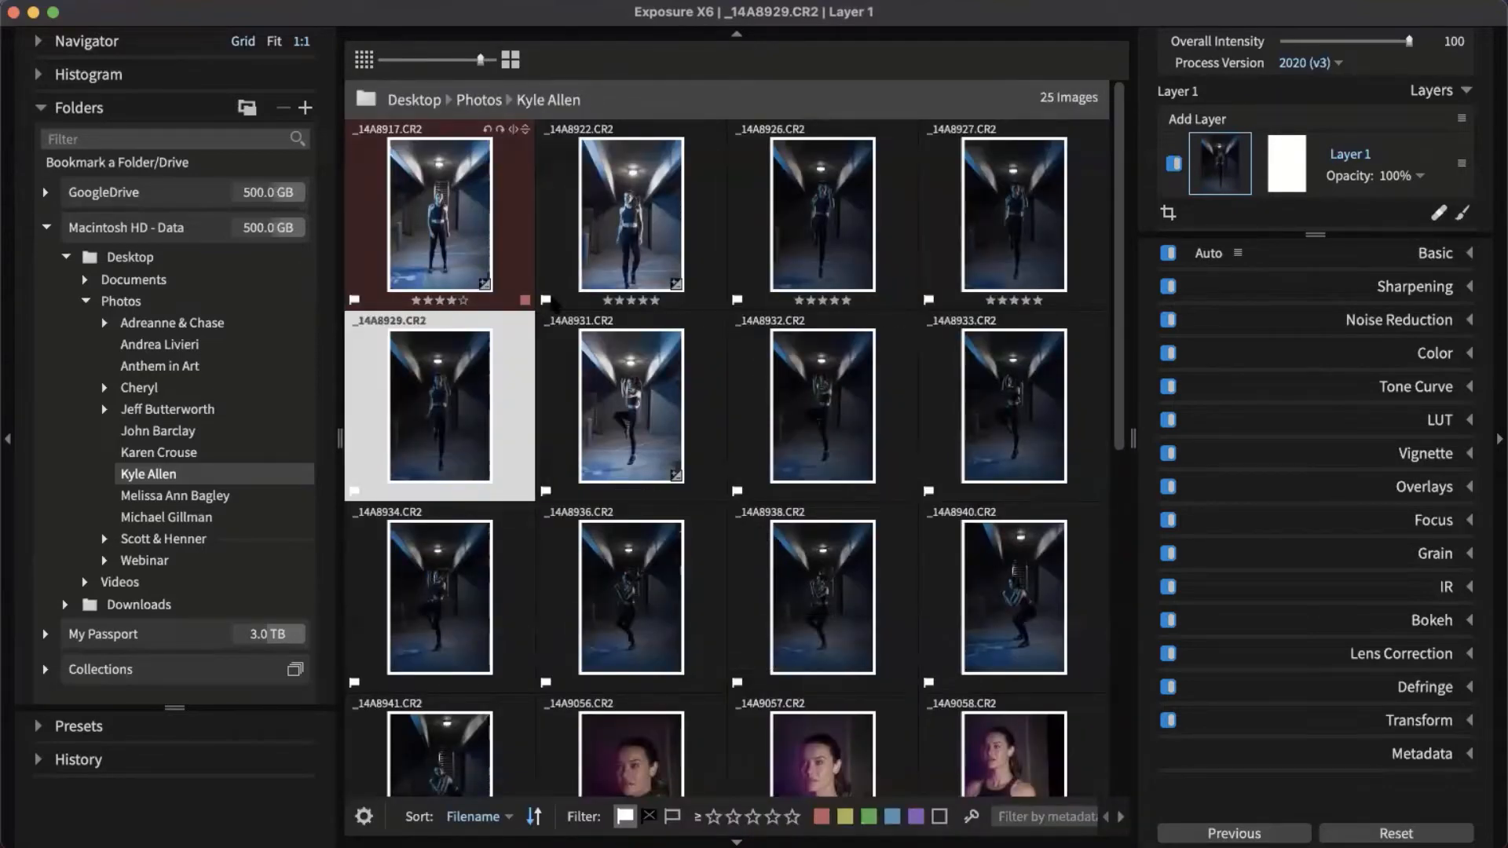
Select the photos from _14A8929.CR2 through _14A8938.CR2 and rate them all four stars.
left_click(654, 300)
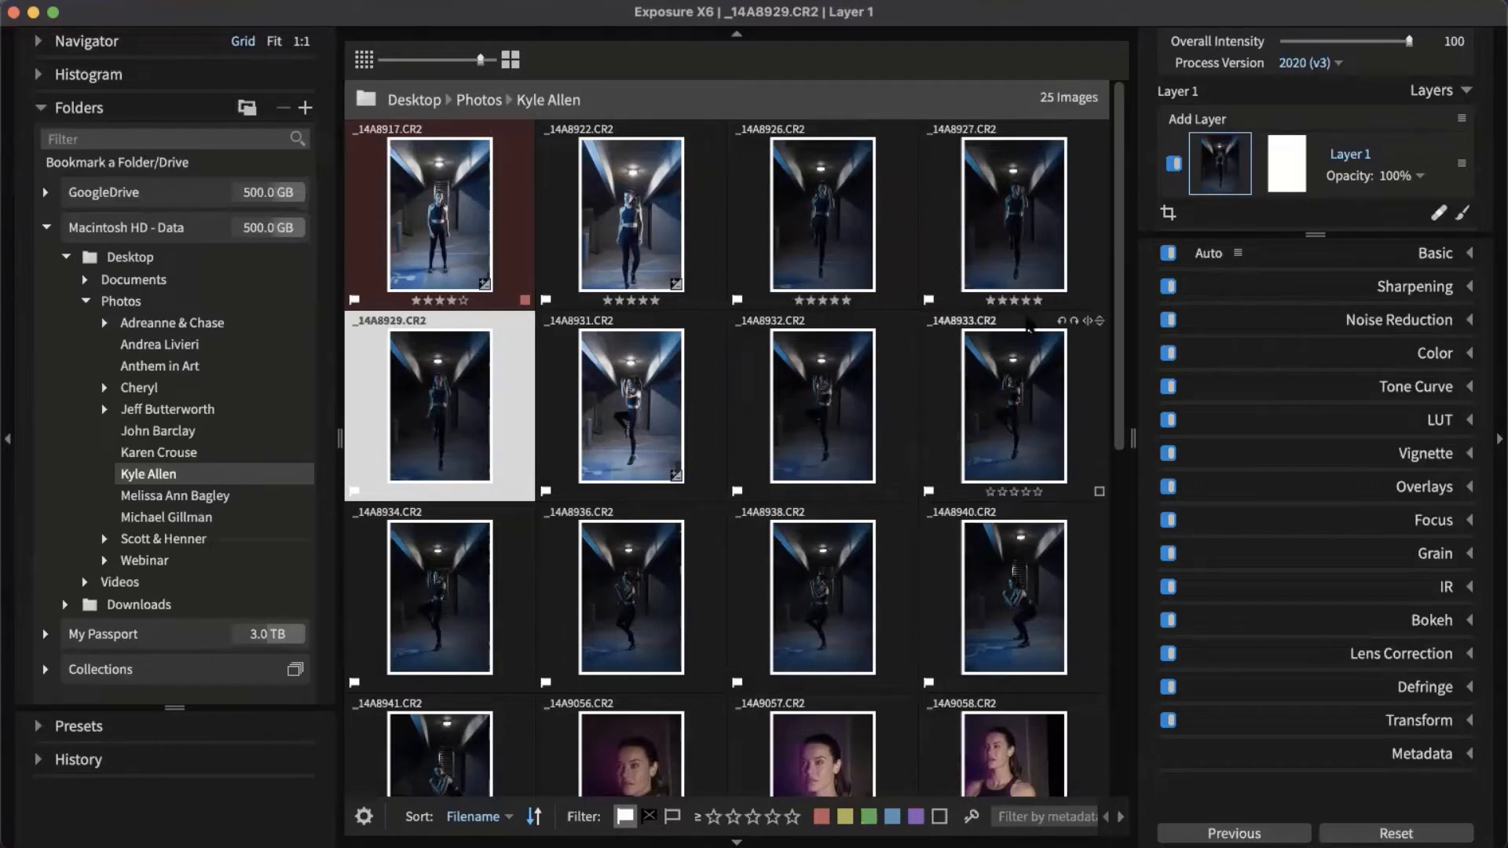
left_click(844, 611, "shift")
key("4")
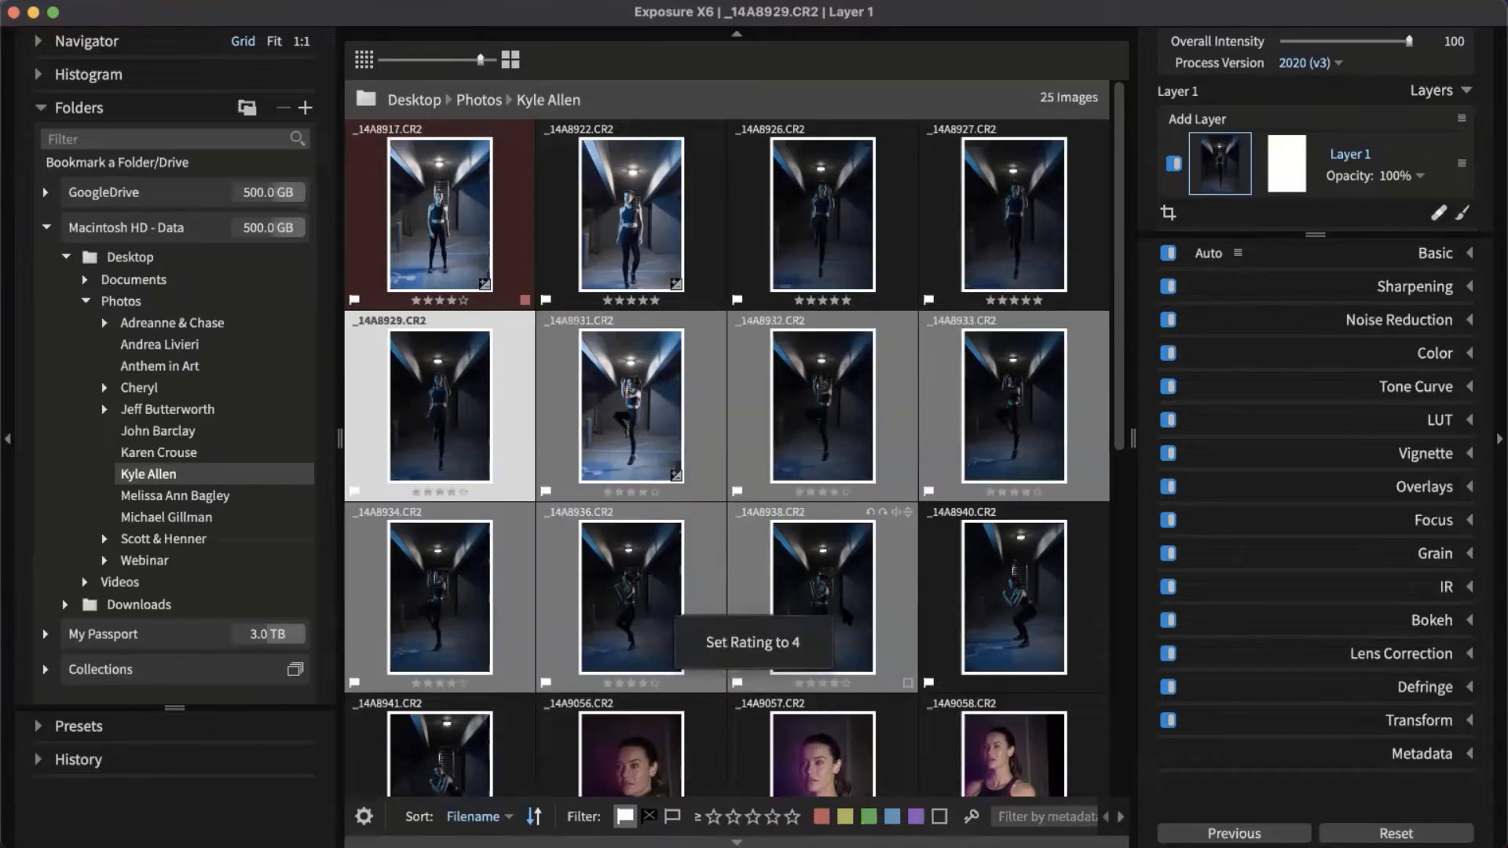
Select all picked photos, set their rating to 0 and clear the multiple selection.
scroll(864, 471, "down", 5)
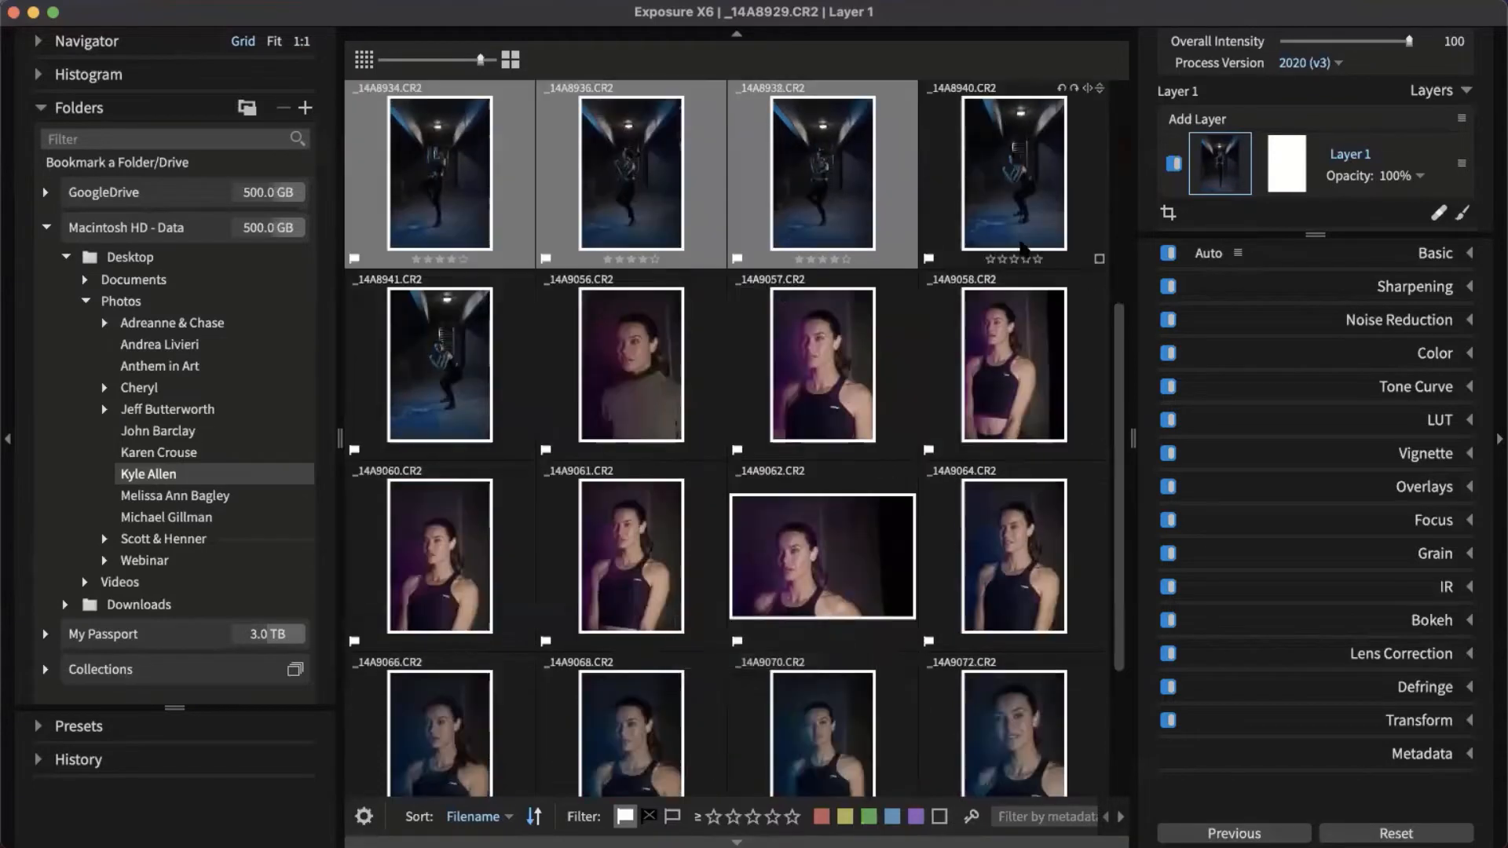
left_click(1023, 249)
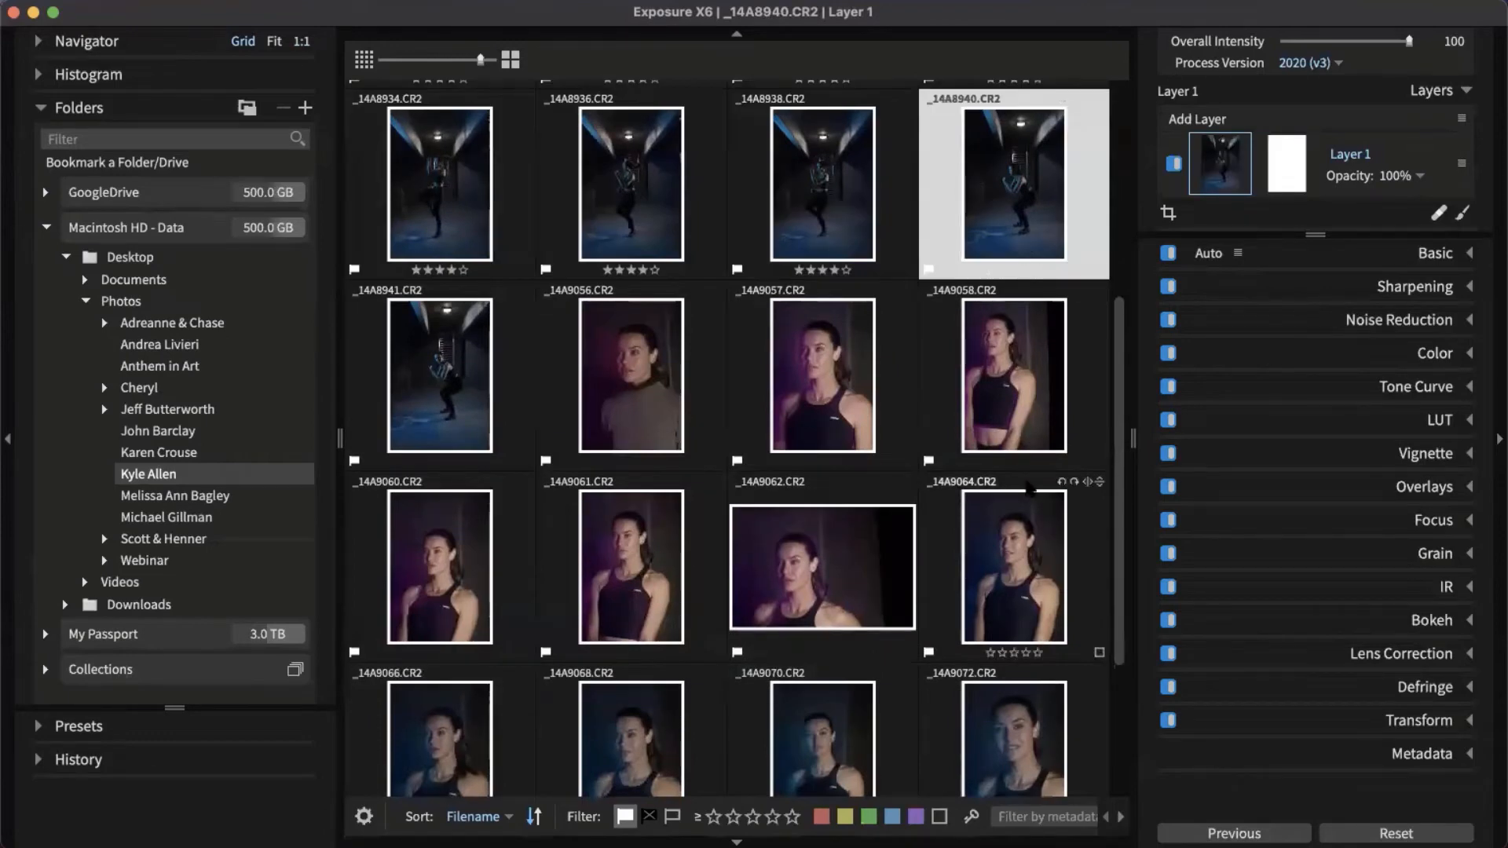
key("super+a")
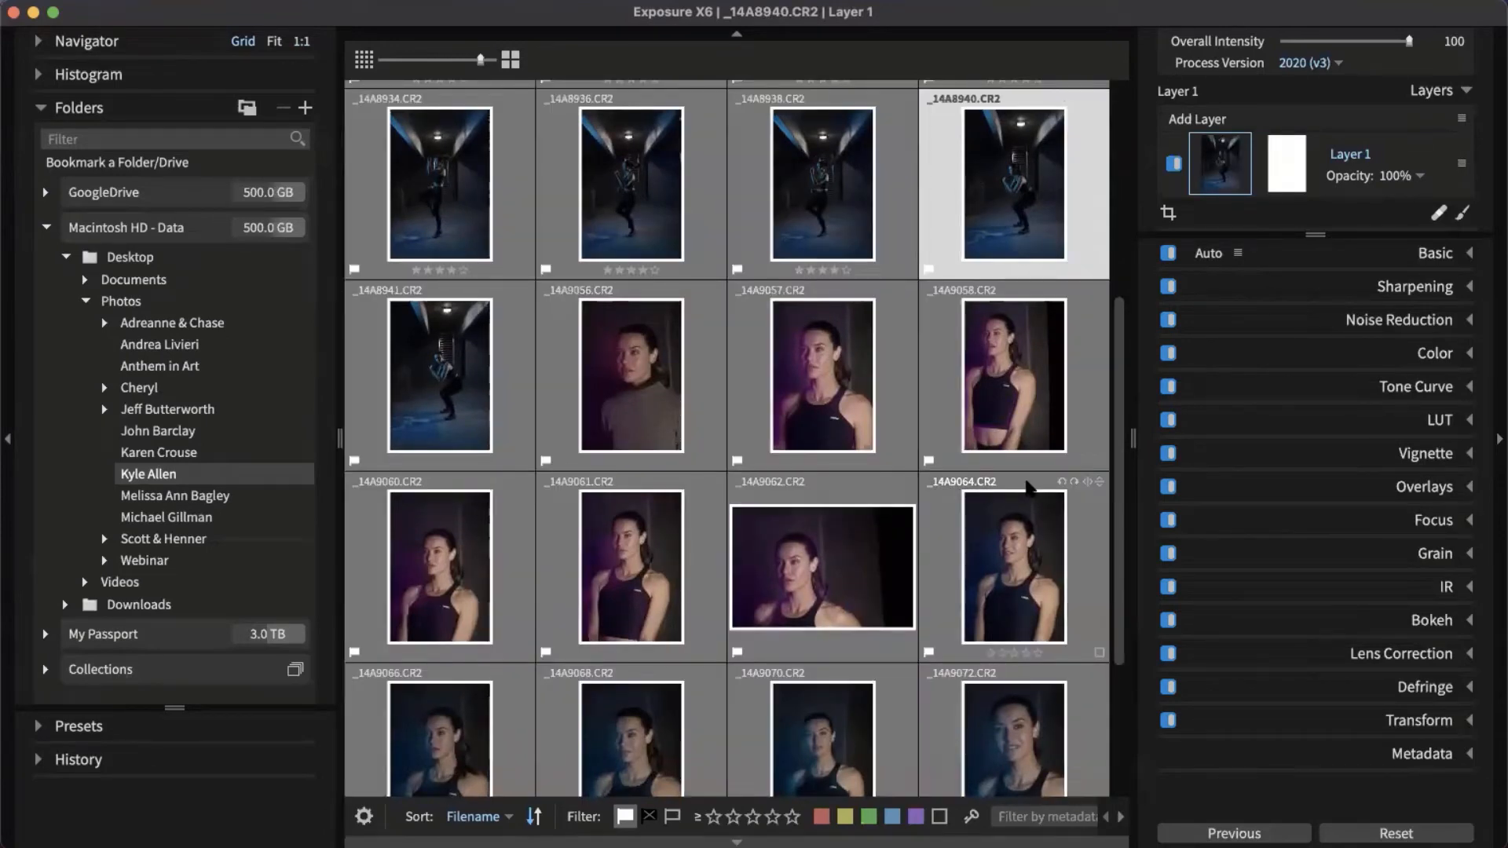
key("0")
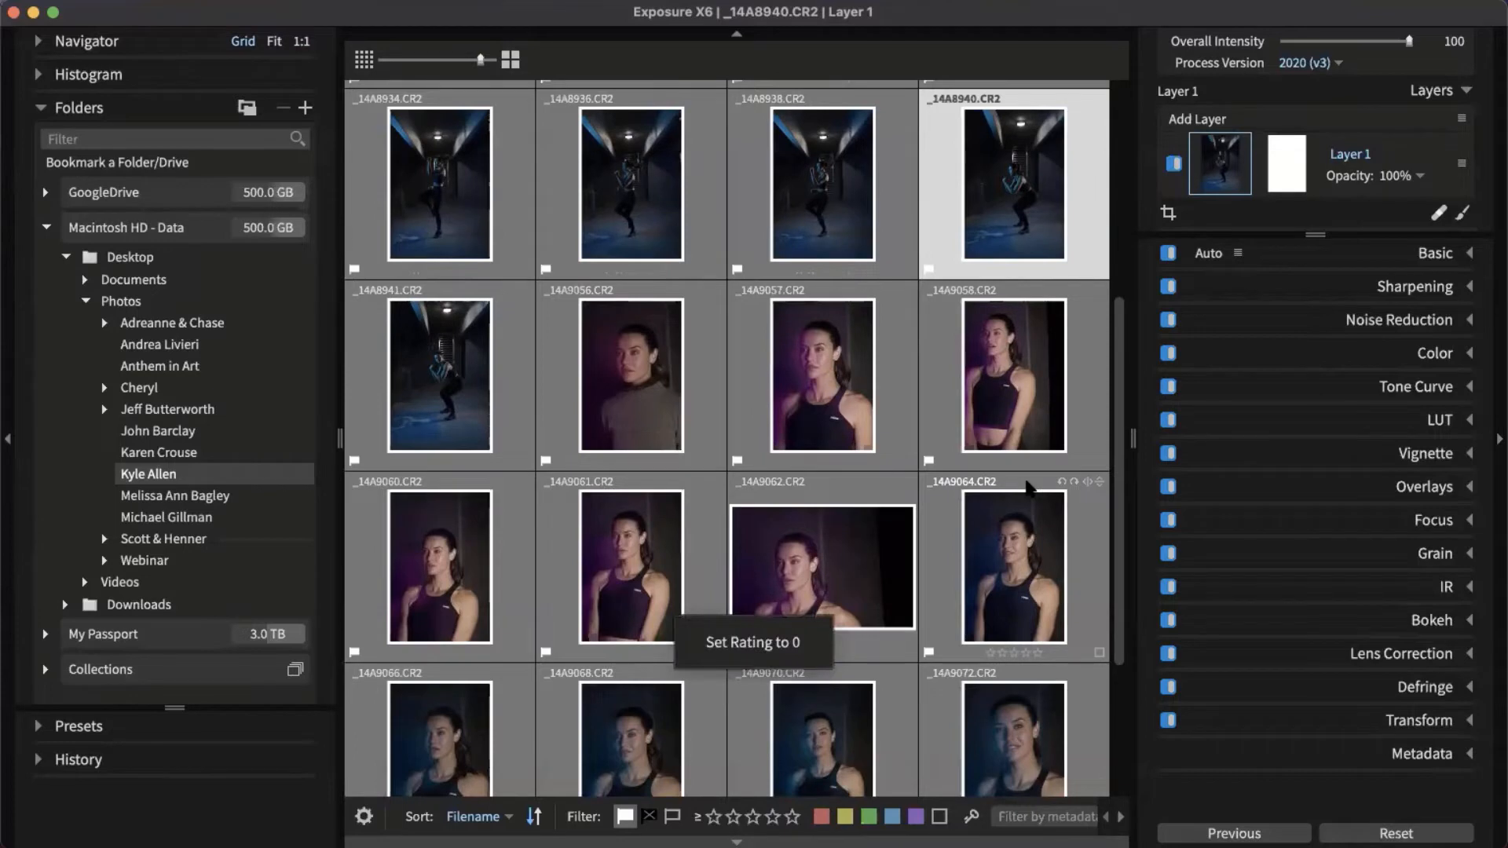
scroll(1037, 524, "up", 5)
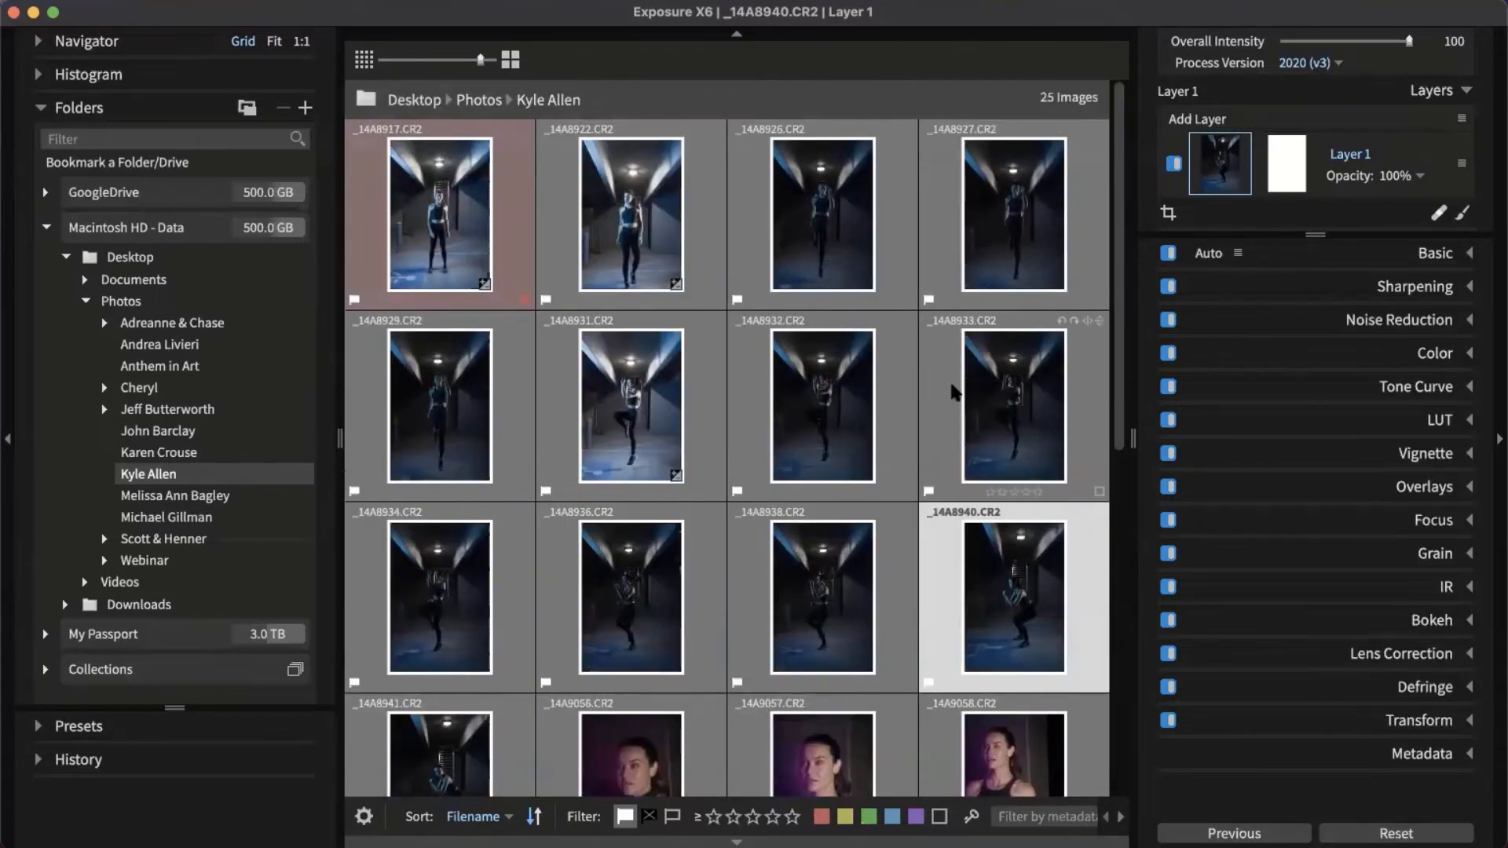
key("super+d")
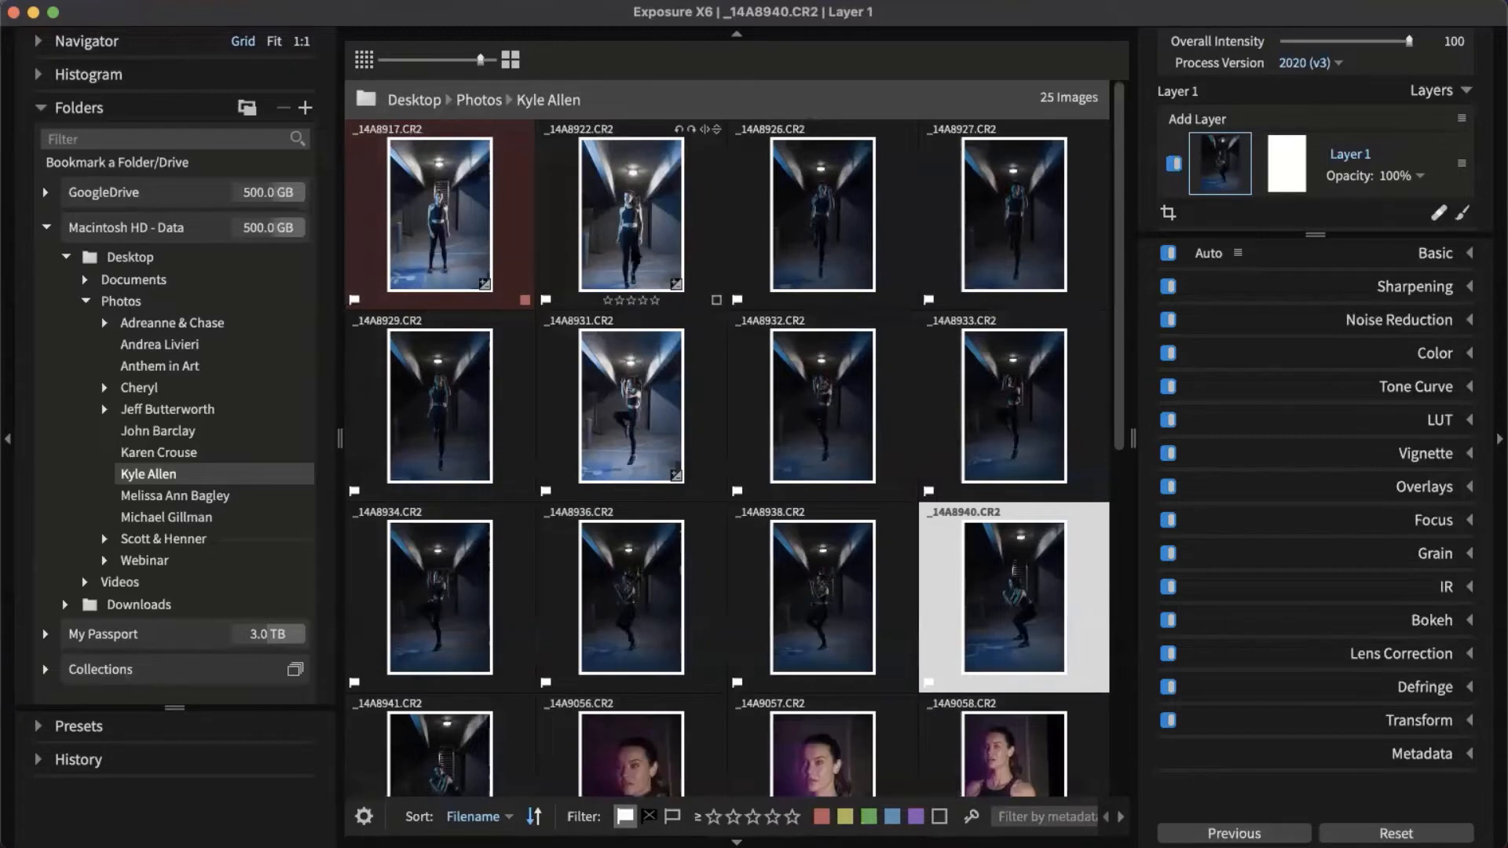
Label _14A8922.CR2 yellow, _14A8926.CR2 green and _14A8927.CR2 blue, and select _14A8933.CR2.
left_click(631, 216)
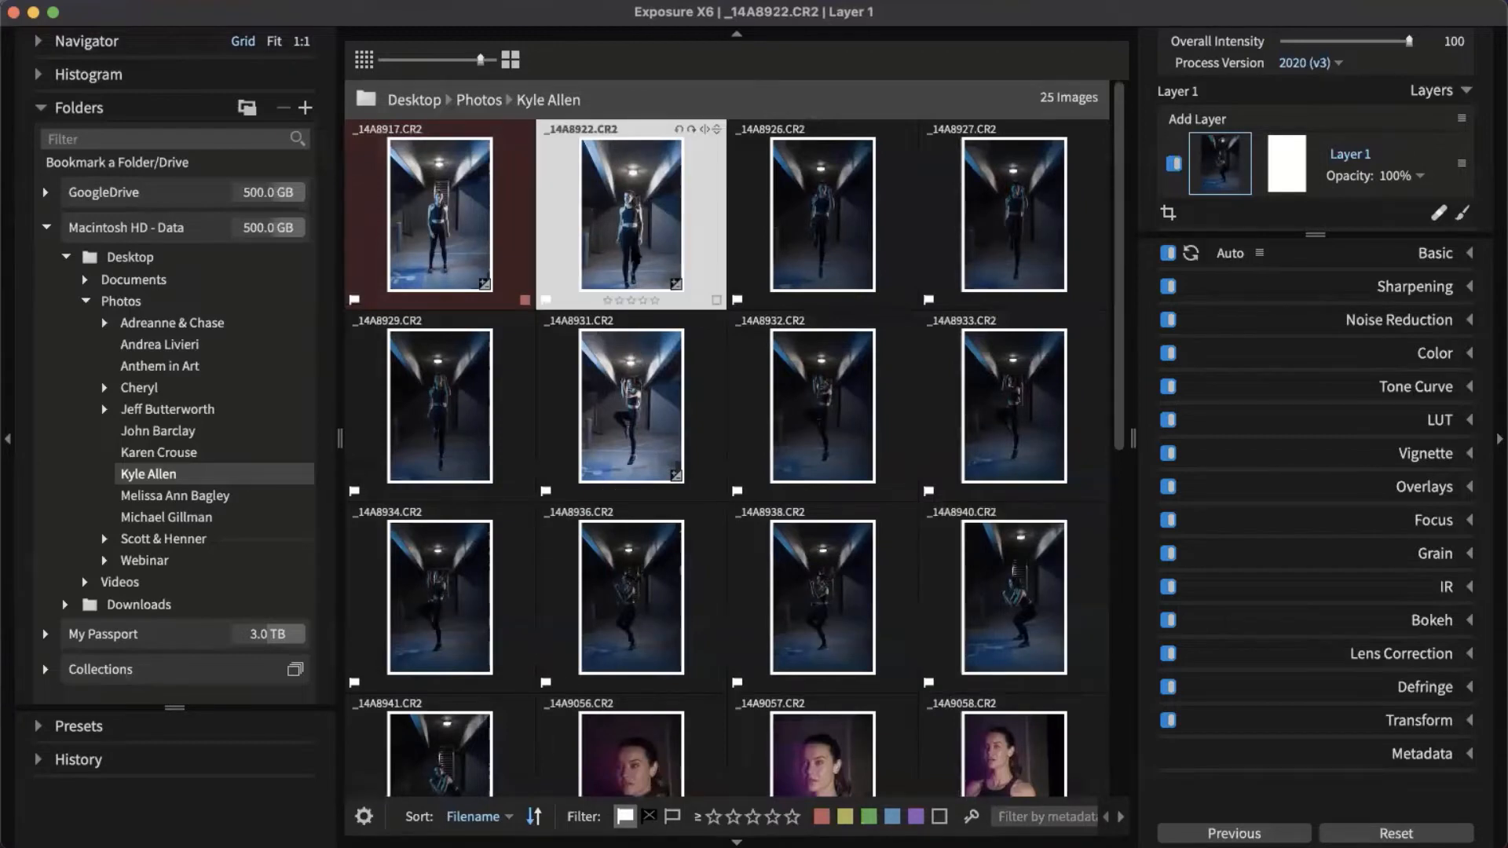
left_click(716, 301)
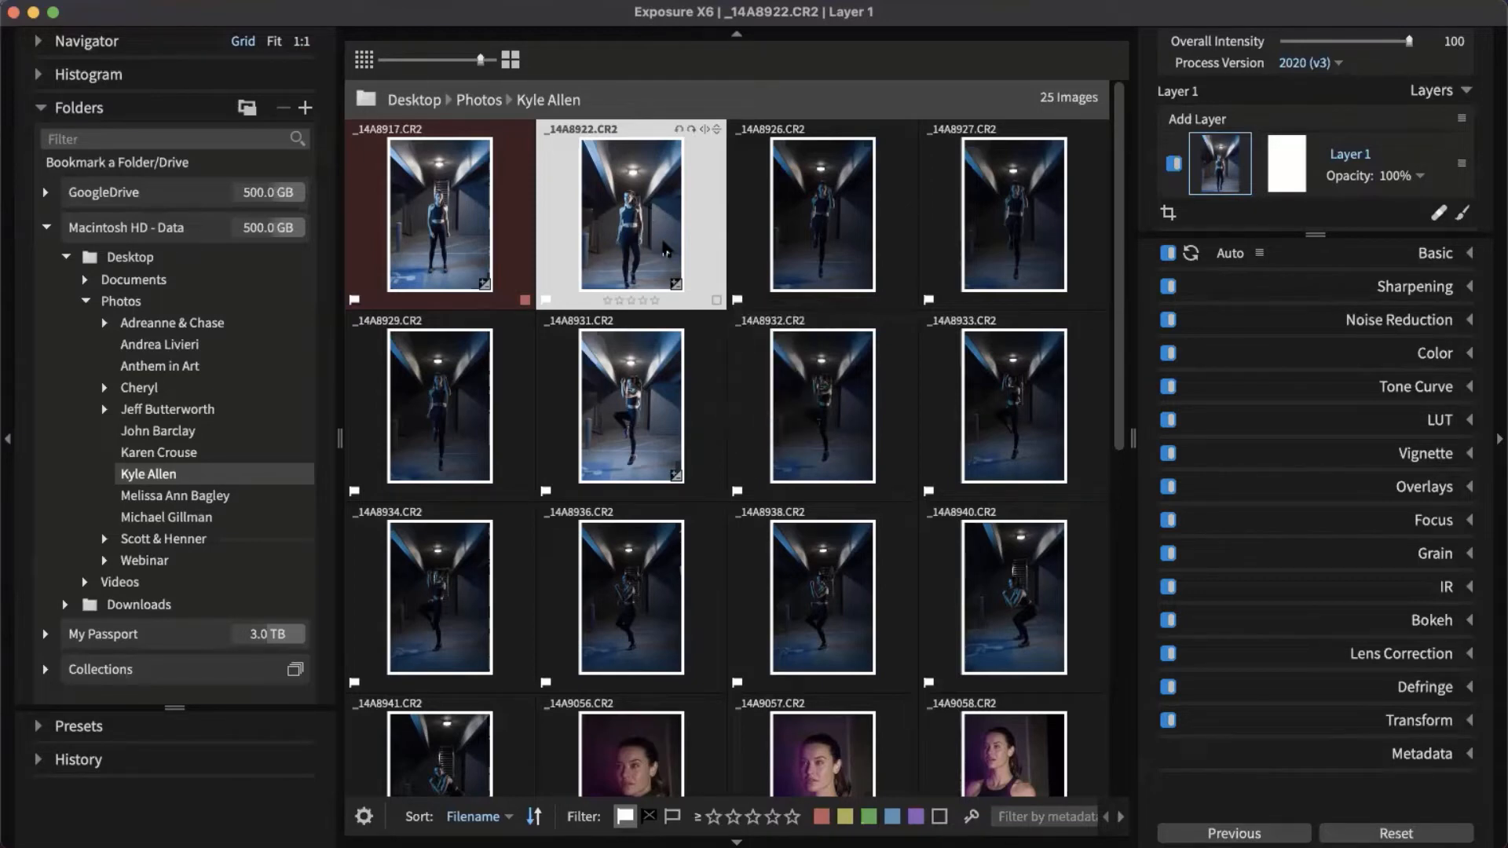
key("7")
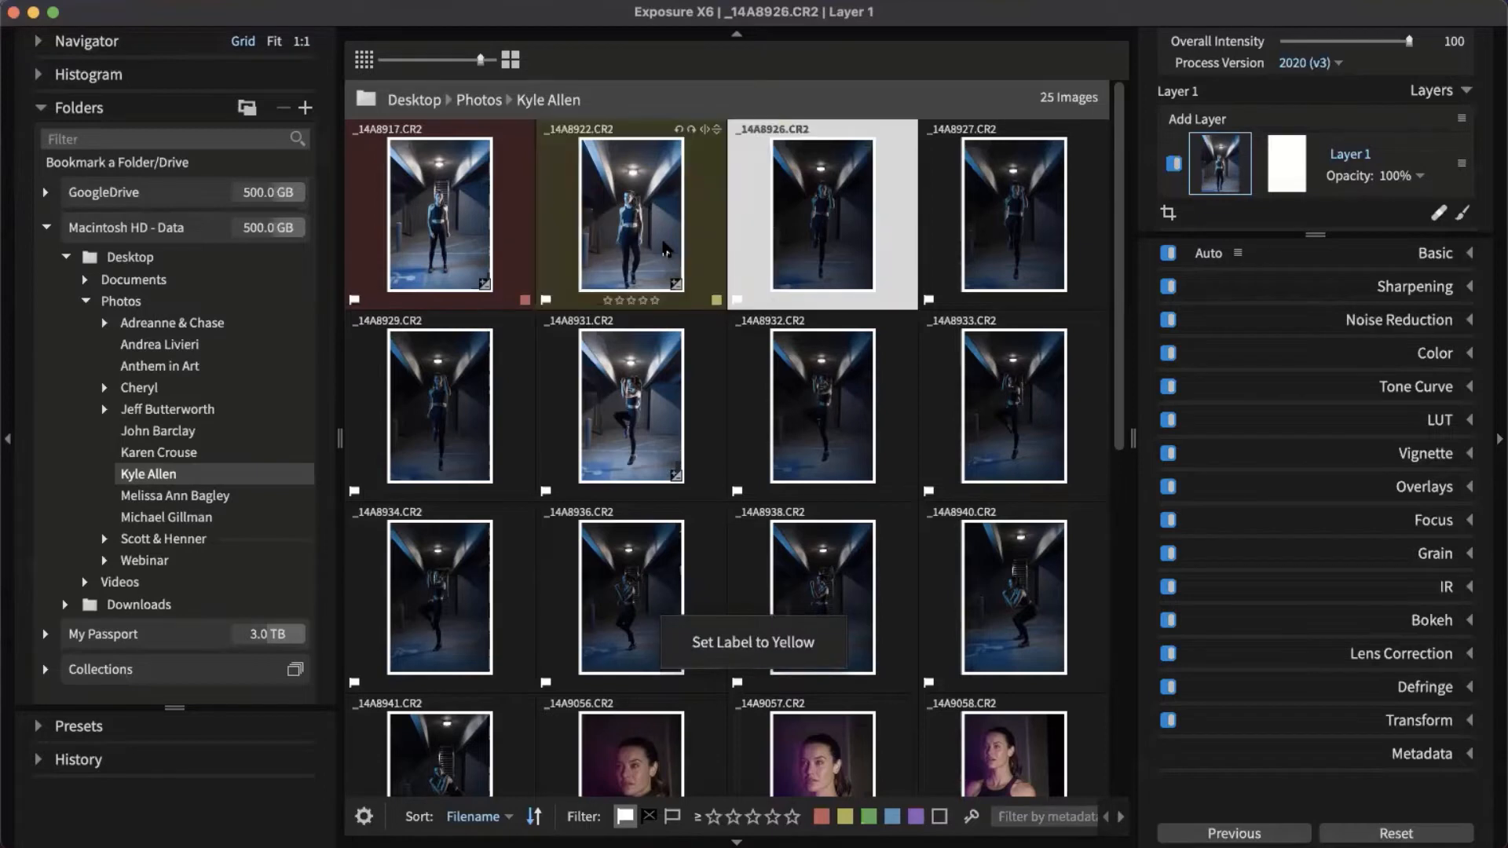
key("8")
key("9")
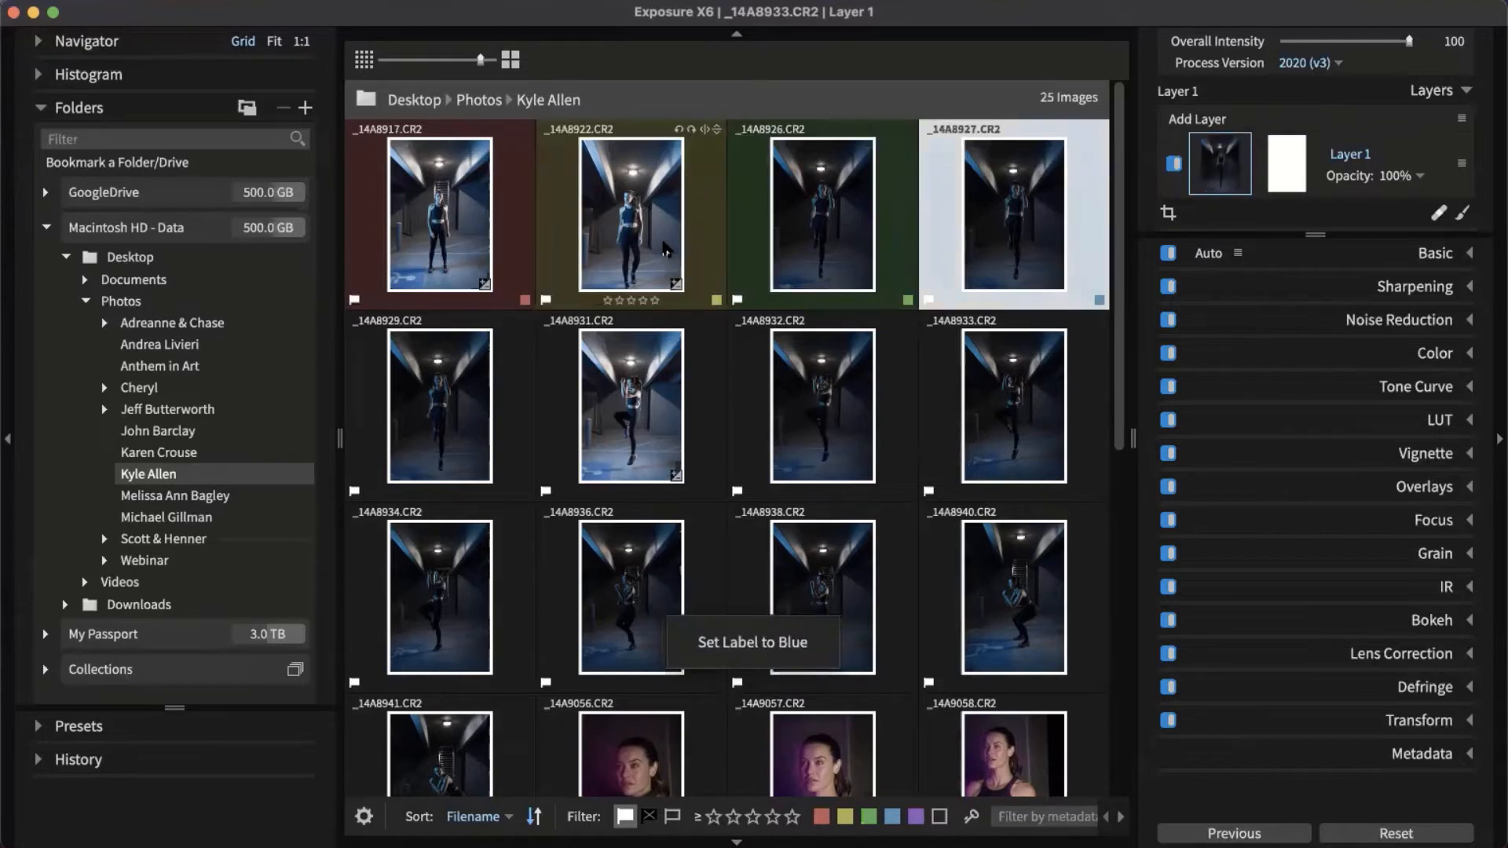
key("Down")
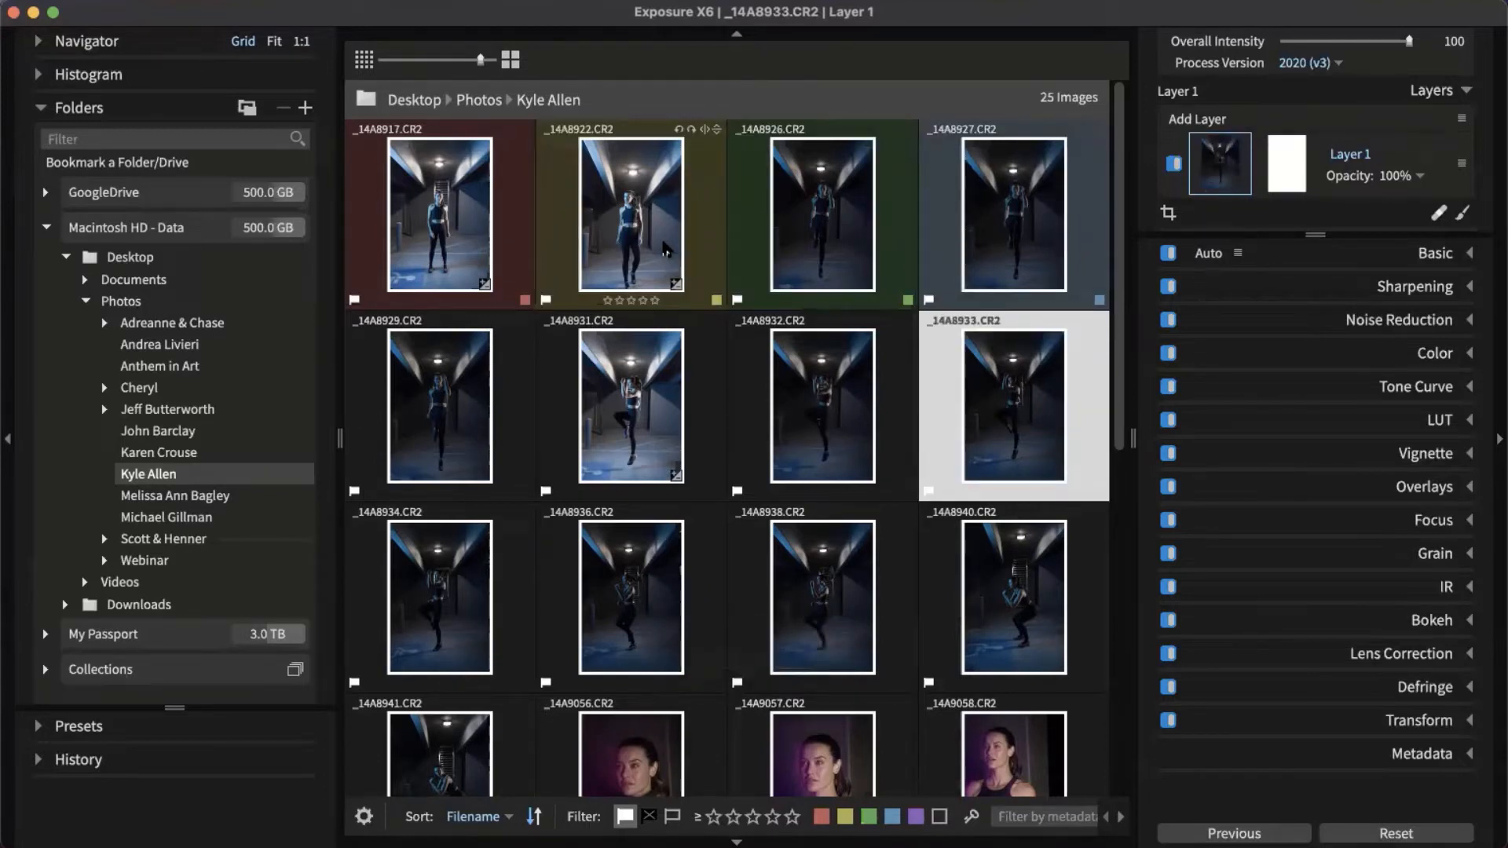
From _14A8931.CR2 on, label _14A8931 and _14A8940 blue, _14A8932 and _14A8936 yellow, _14A8933 and _14A8938 green, and leave _14A8934 unlabeled.
key("Left")
key("Left")
key("Left")
key("Right")
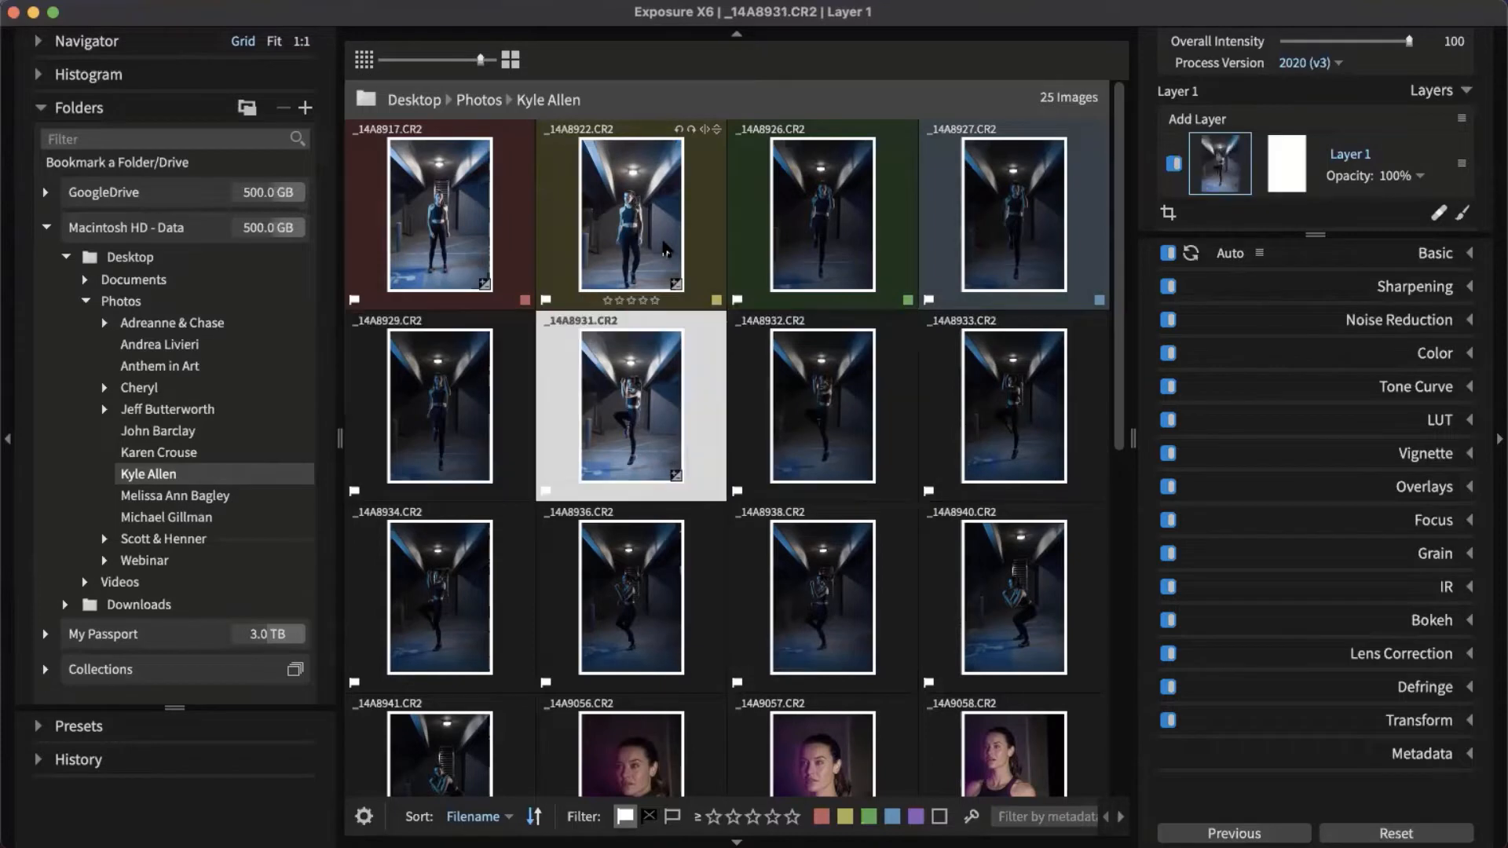
key("9")
key("7")
key("8")
key("0")
key("7")
key("8")
key("9")
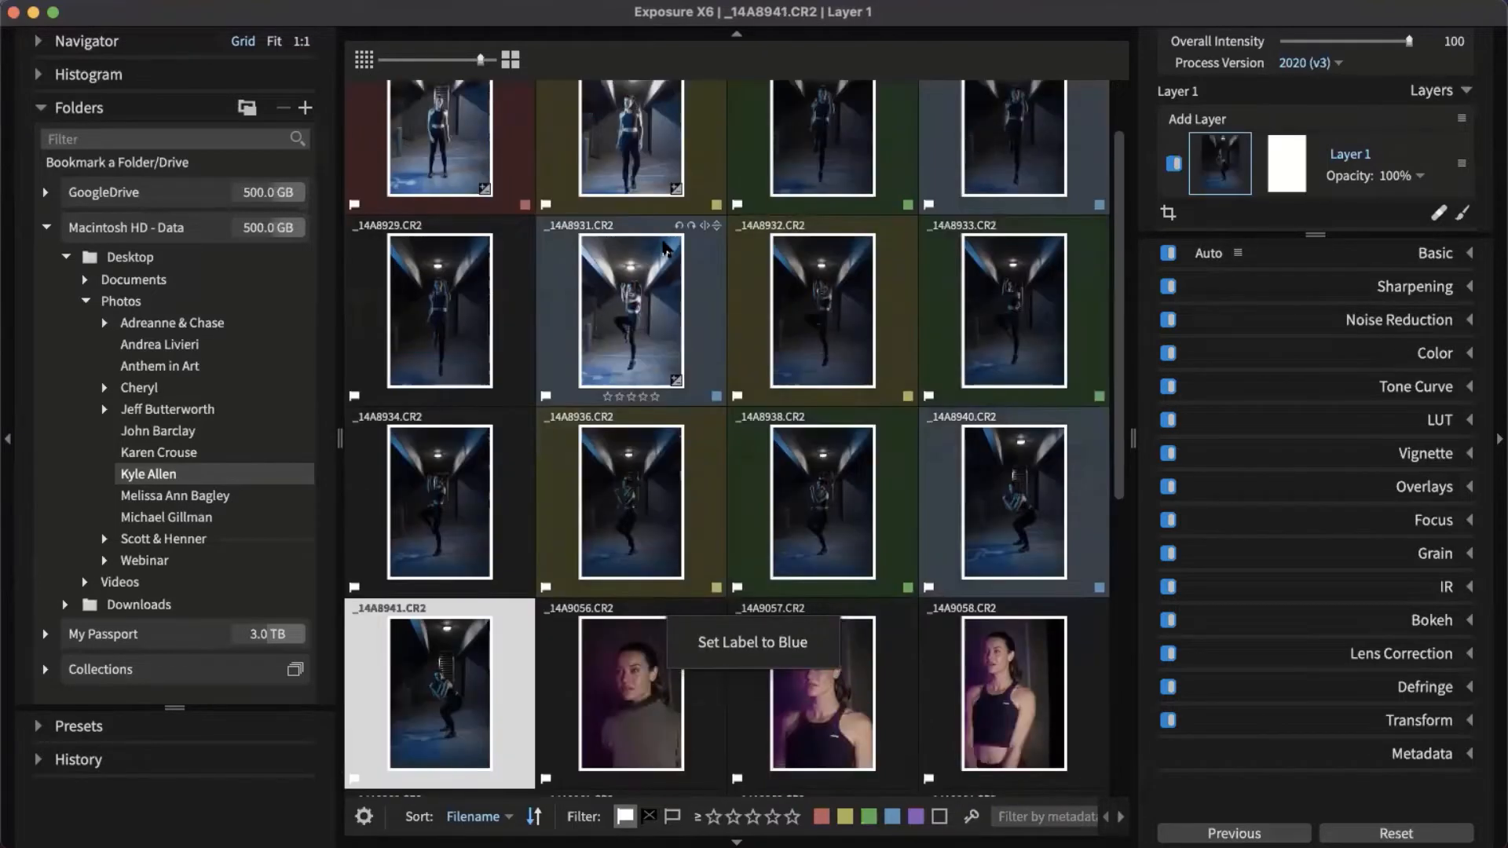
Label _14A8941, _14A9060 and _14A9061.CR2 blue, _14A9056 red, _14A9057 yellow, and _14A9058 and _14A9062 green.
key("9")
key("6")
key("7")
key("8")
key("9")
key("9")
key("8")
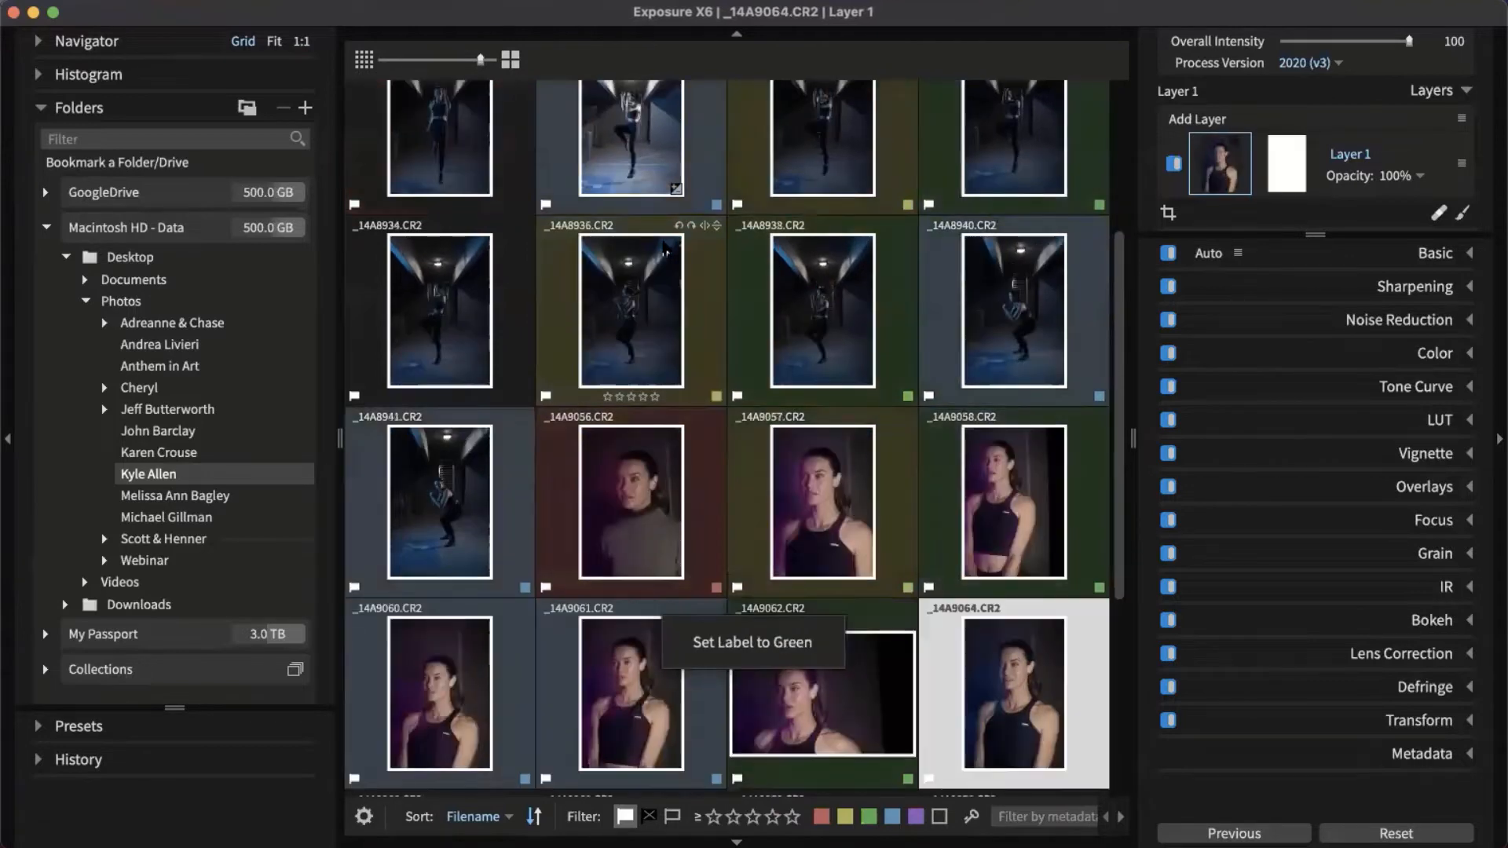
Label _14A9064 and _14A9068.CR2 yellow, _14A9066 red, _14A9070 and _14A9074 green, and _14A9072 blue.
key("7")
key("6")
key("7")
key("8")
key("9")
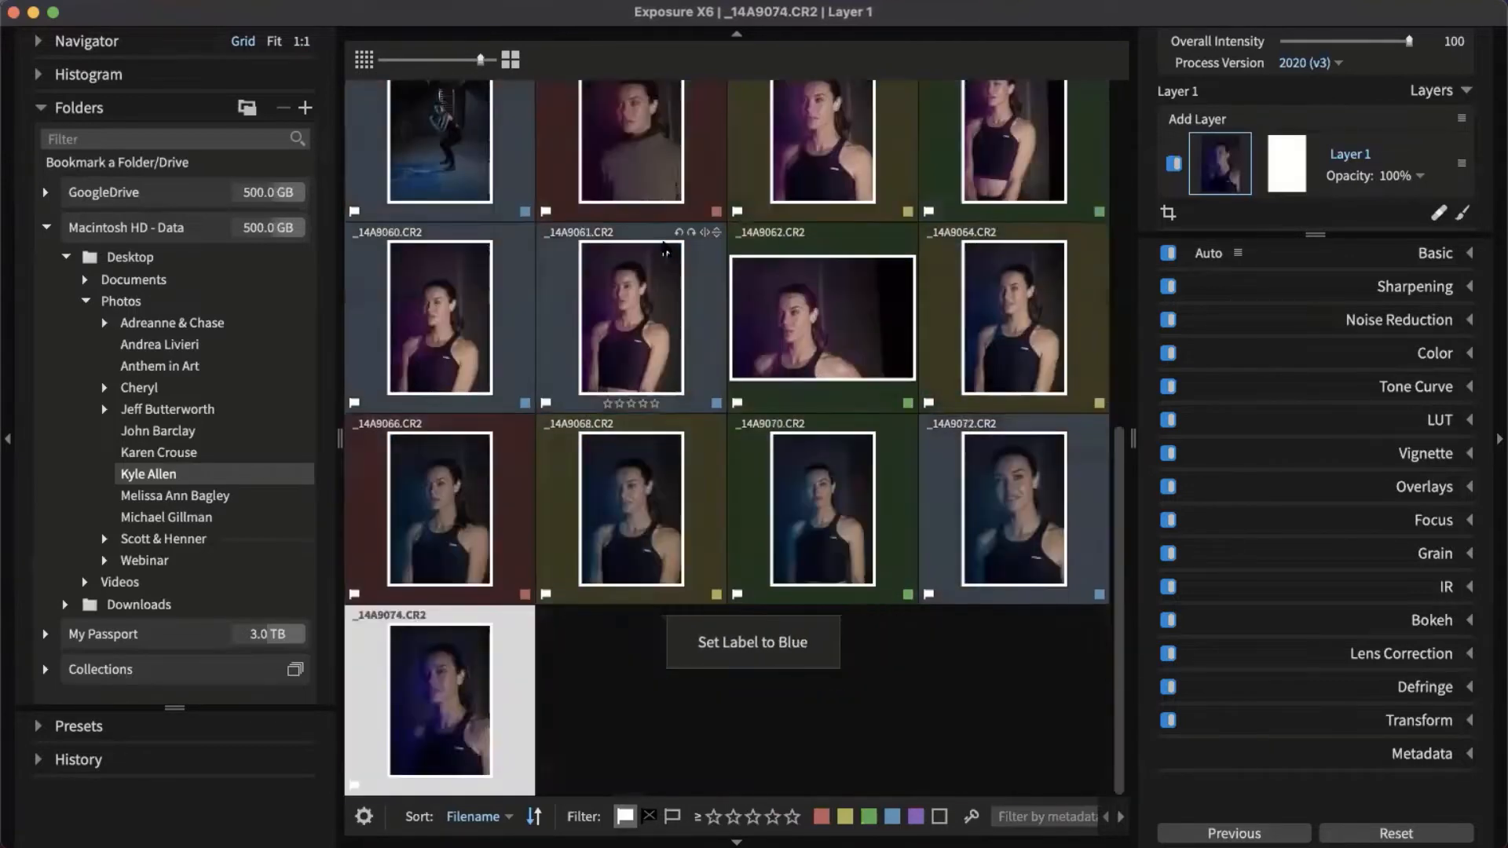
key("8")
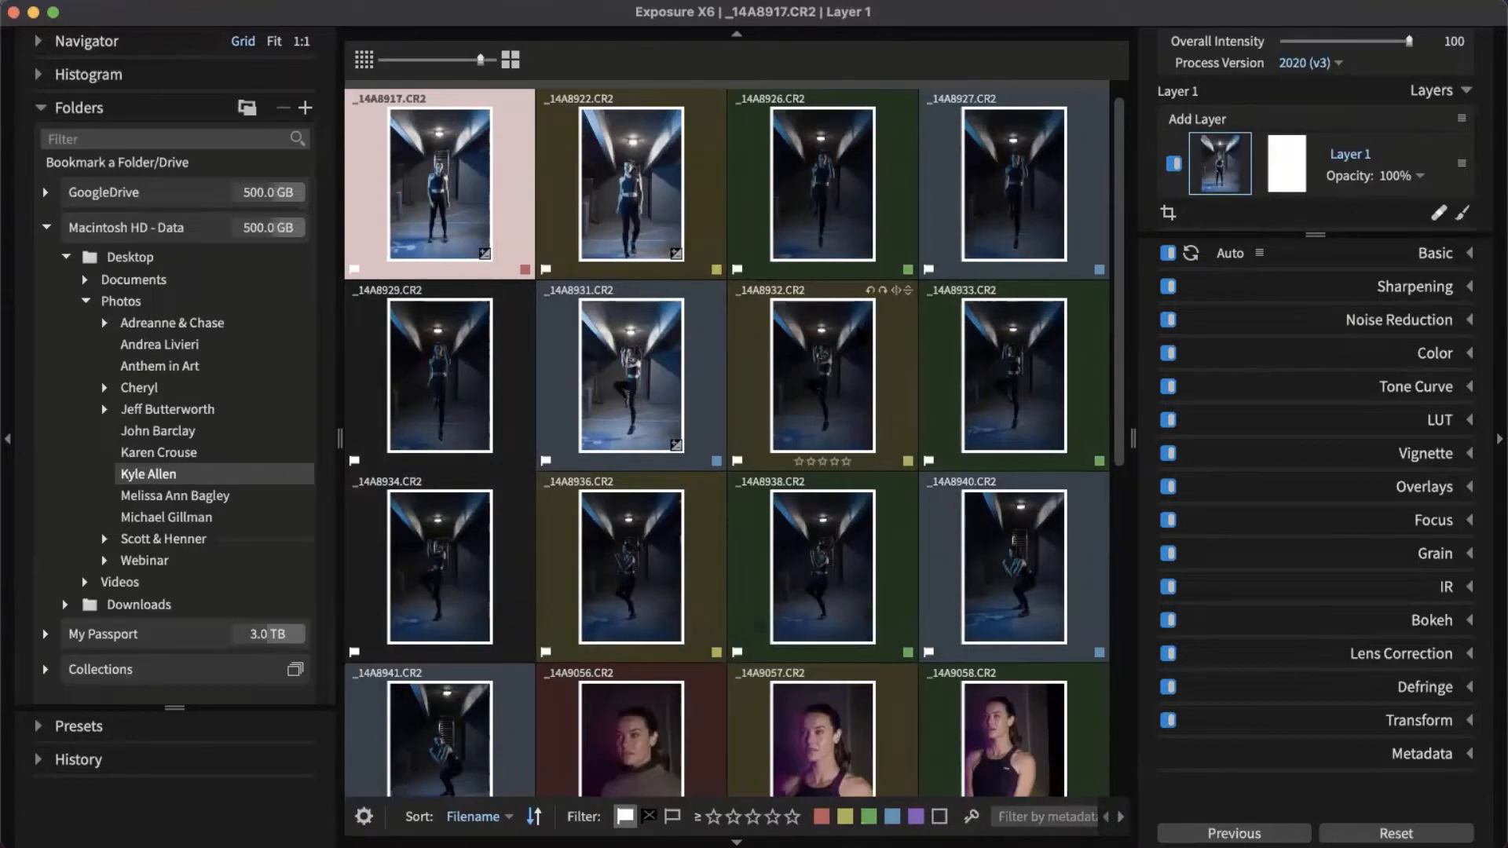
Filter the picked photos to those with a blue label, and remove the color filter again.
scroll(868, 364, "up", 1)
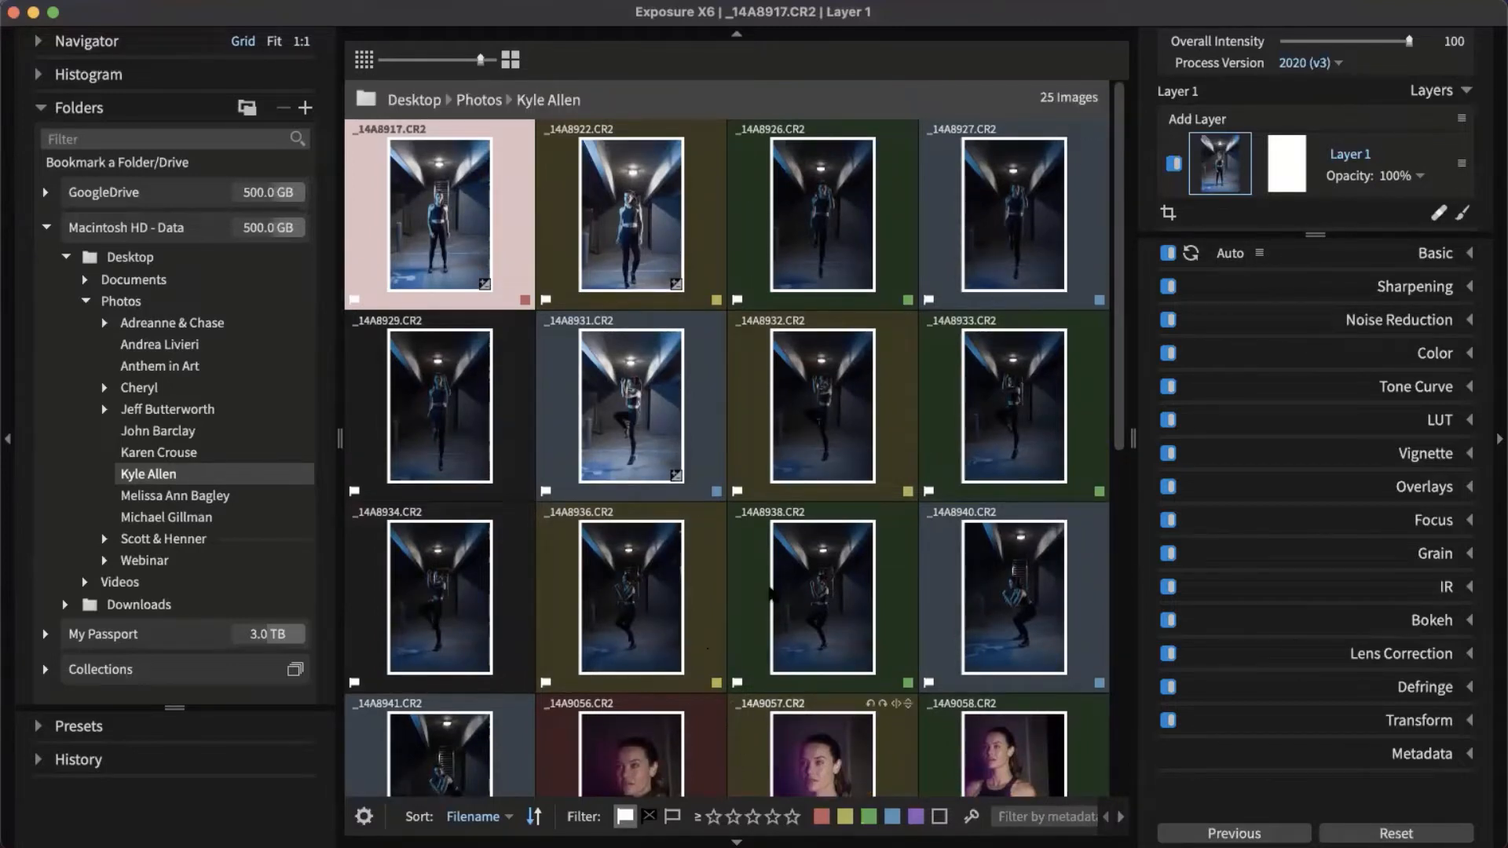
left_click(891, 817)
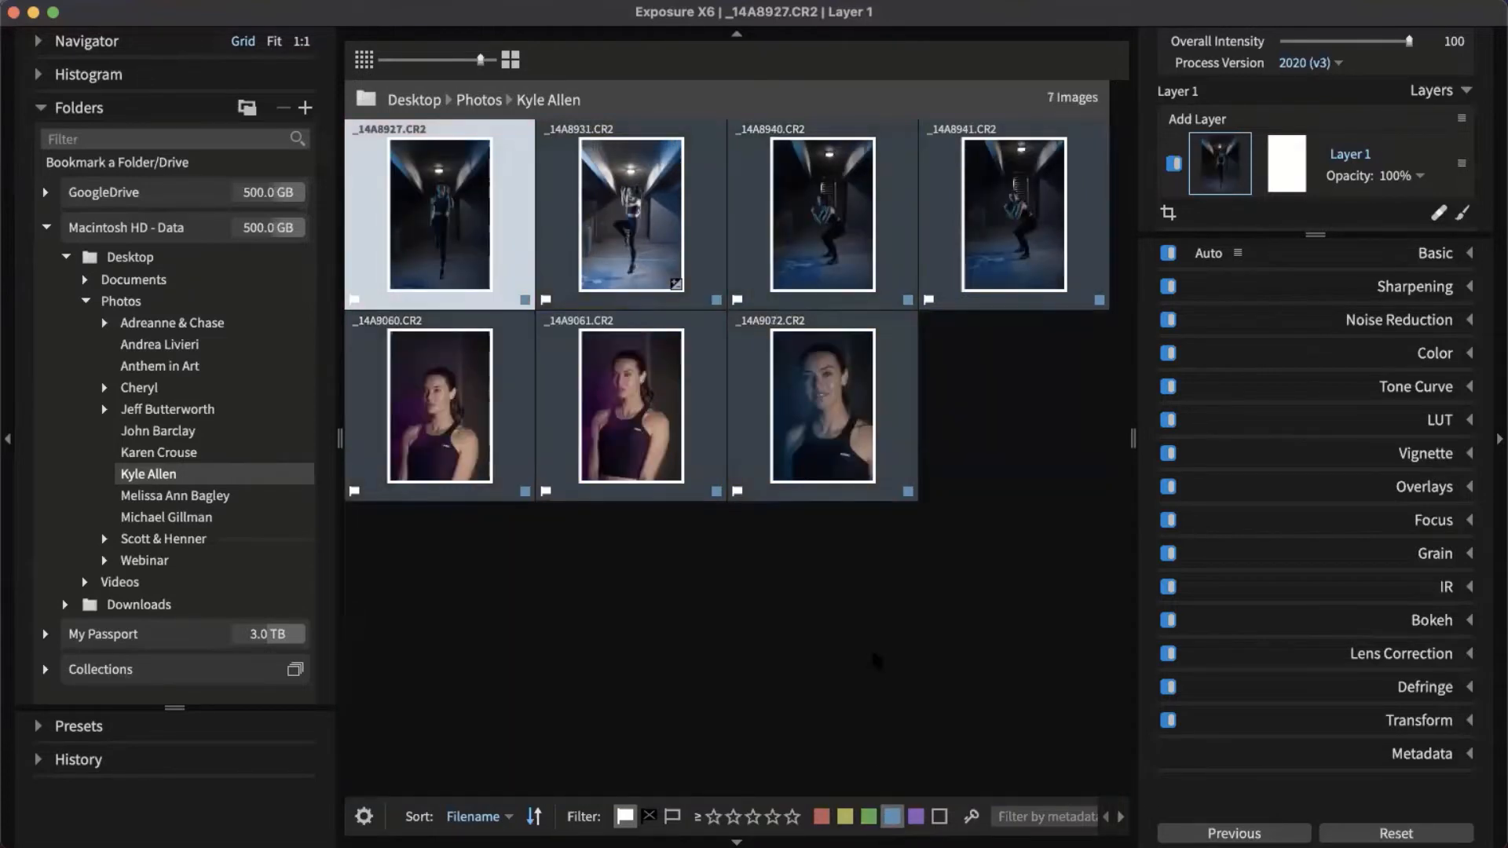
left_click(891, 817)
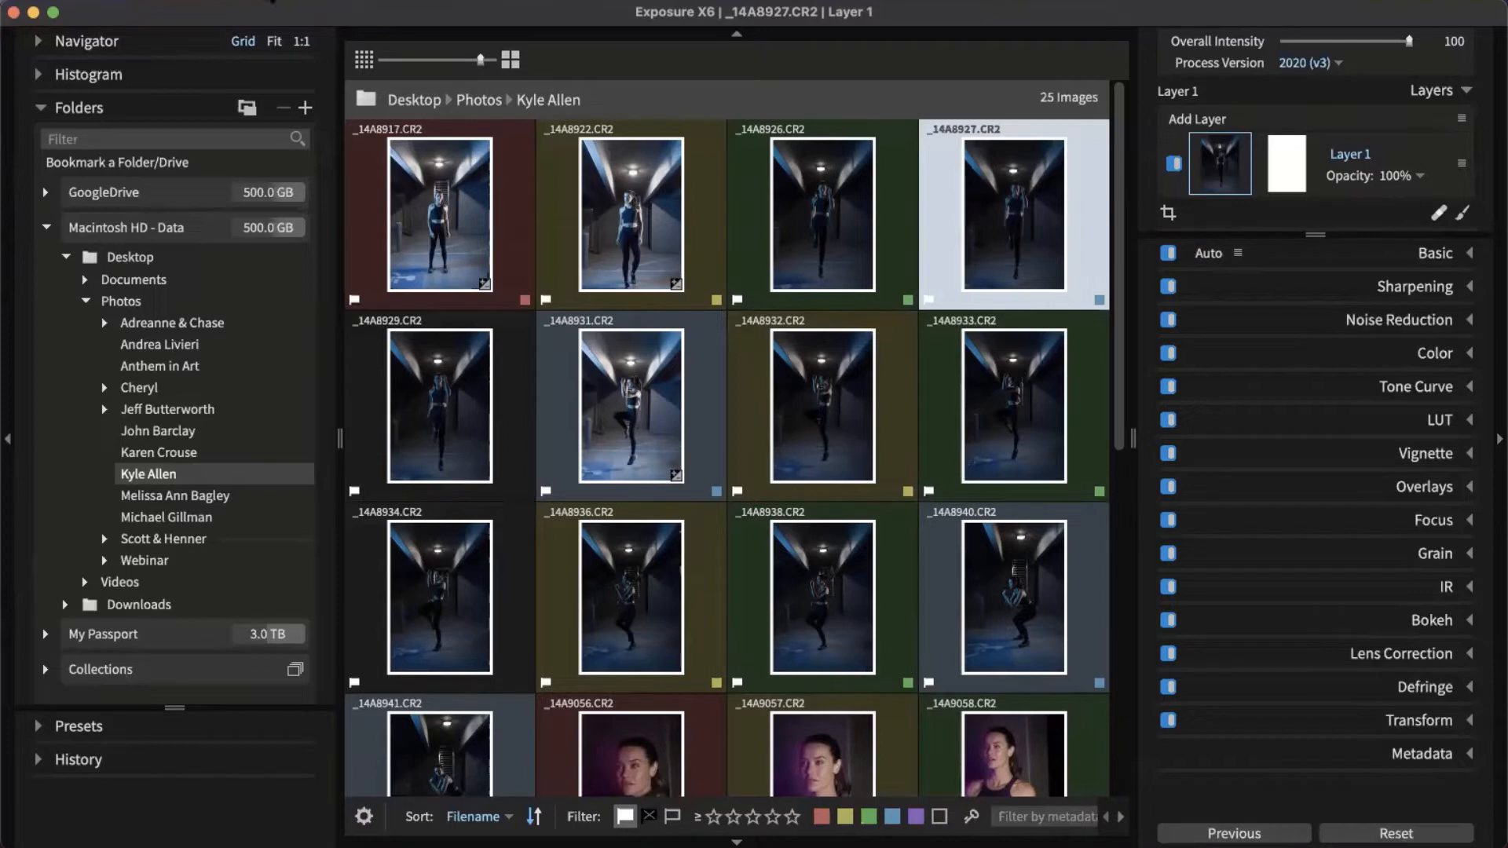
left_click(257, 1)
mouse_move(319, 1)
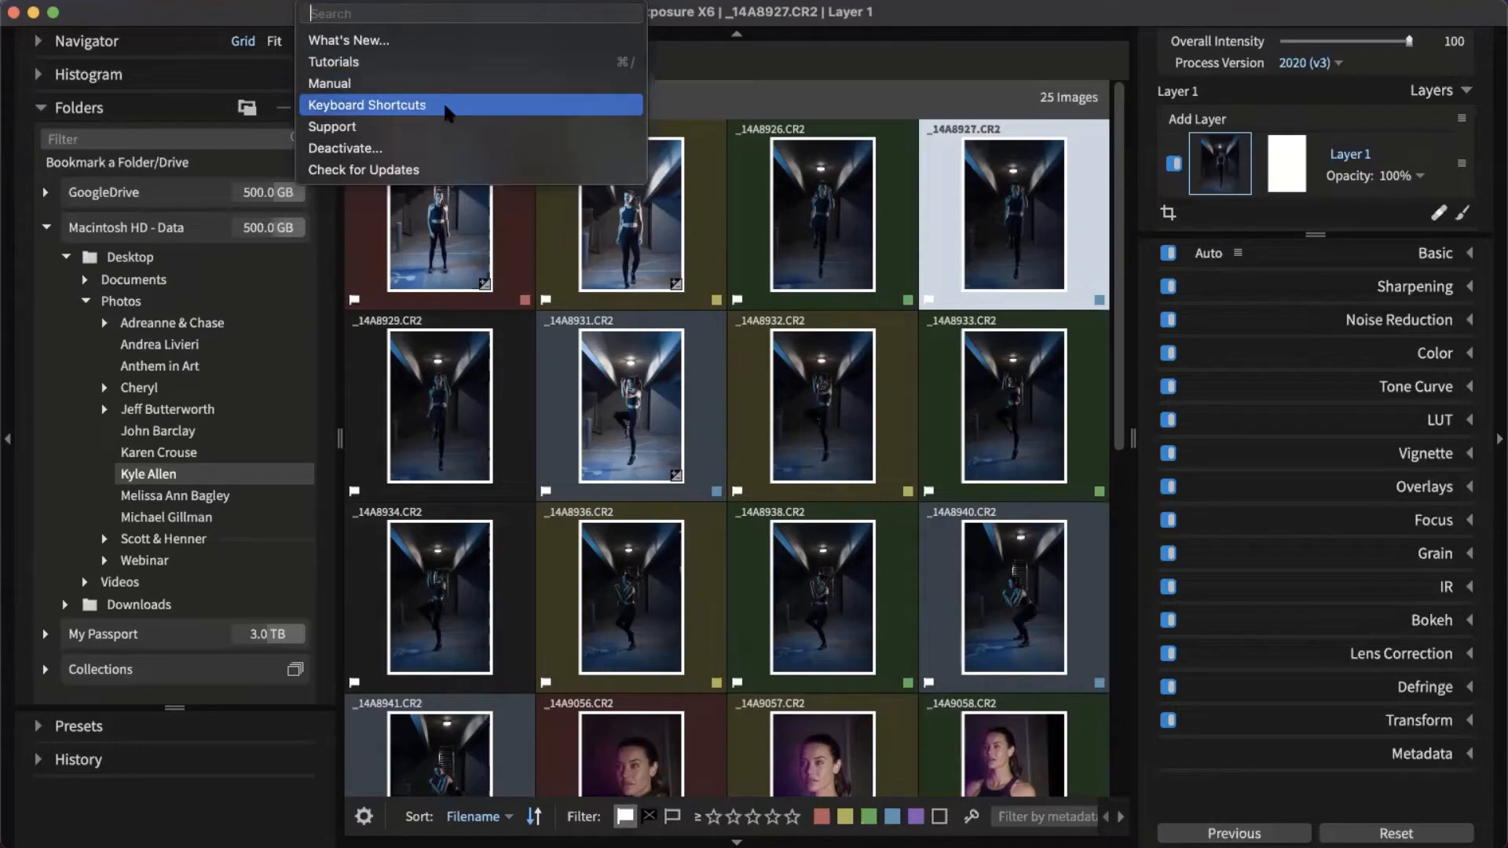
left_click(948, 22)
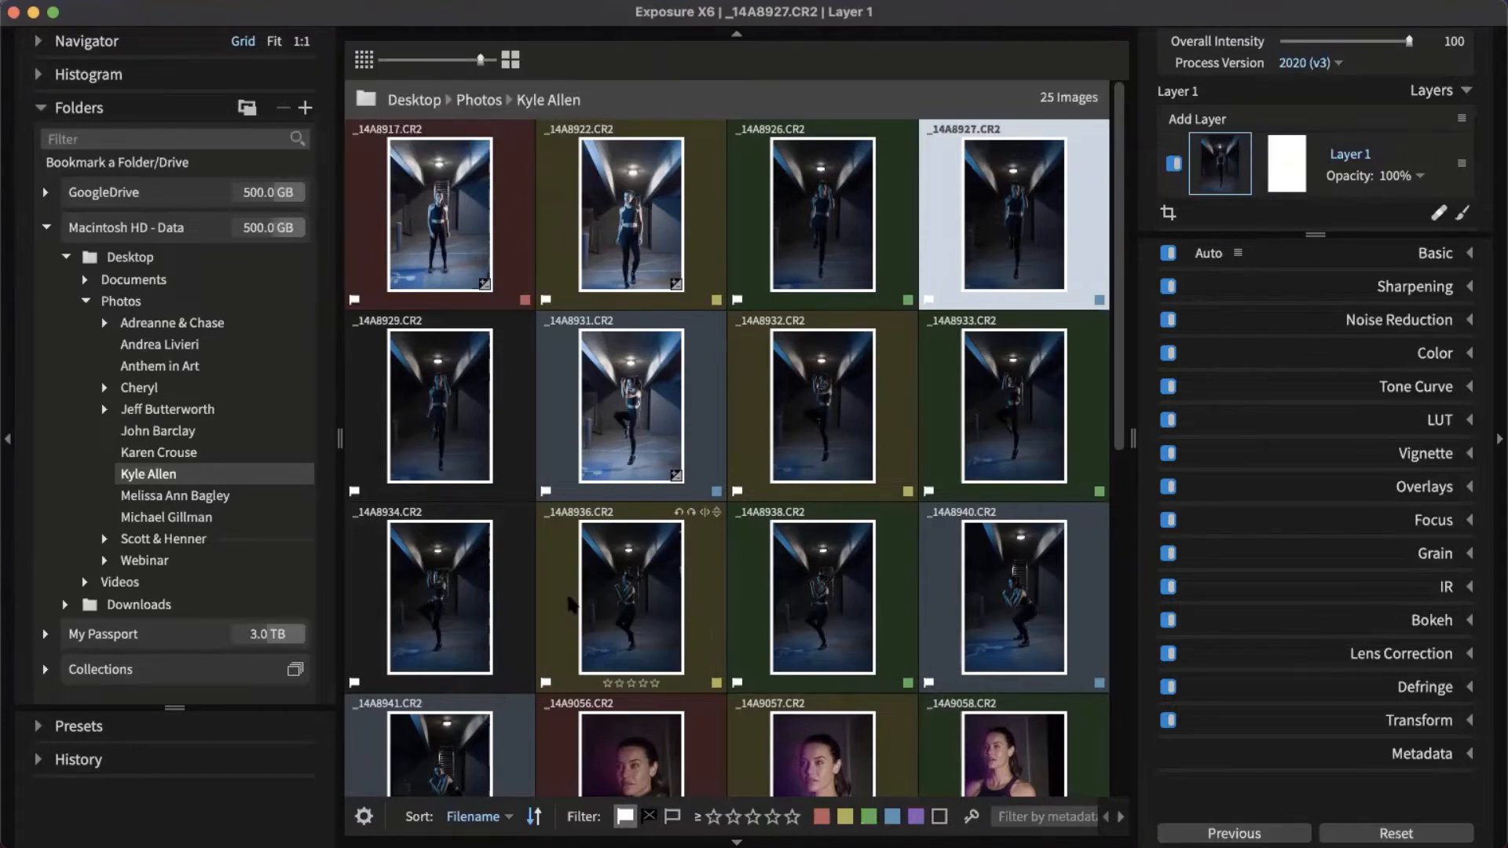
Apply the Lightroom Compatibility preset in the keyboard shortcut preferences and close the preferences.
key("super+comma")
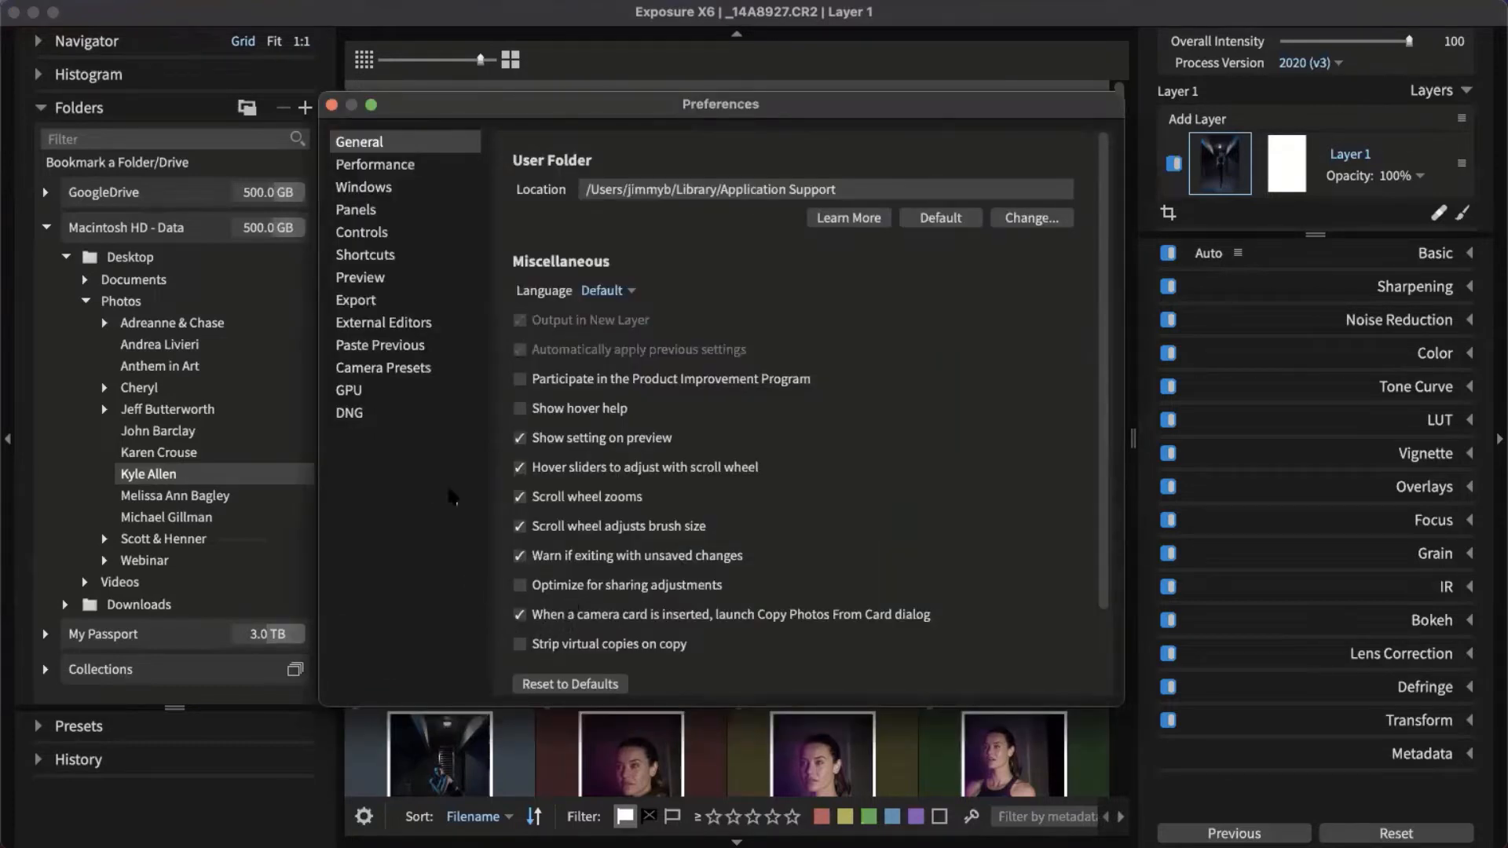
left_click(392, 253)
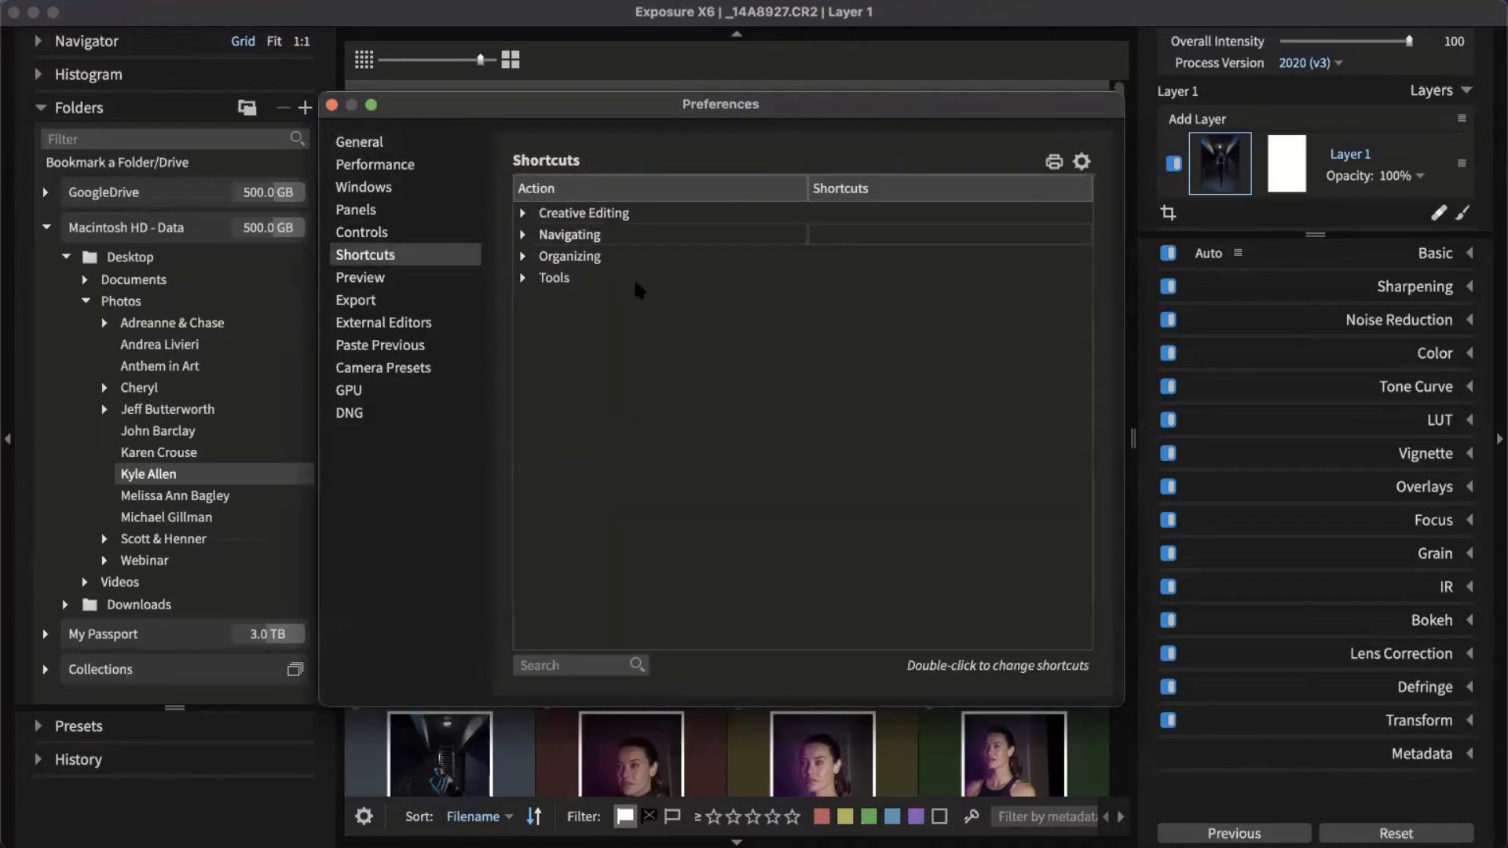
left_click(523, 213)
left_click(523, 213)
left_click(1082, 161)
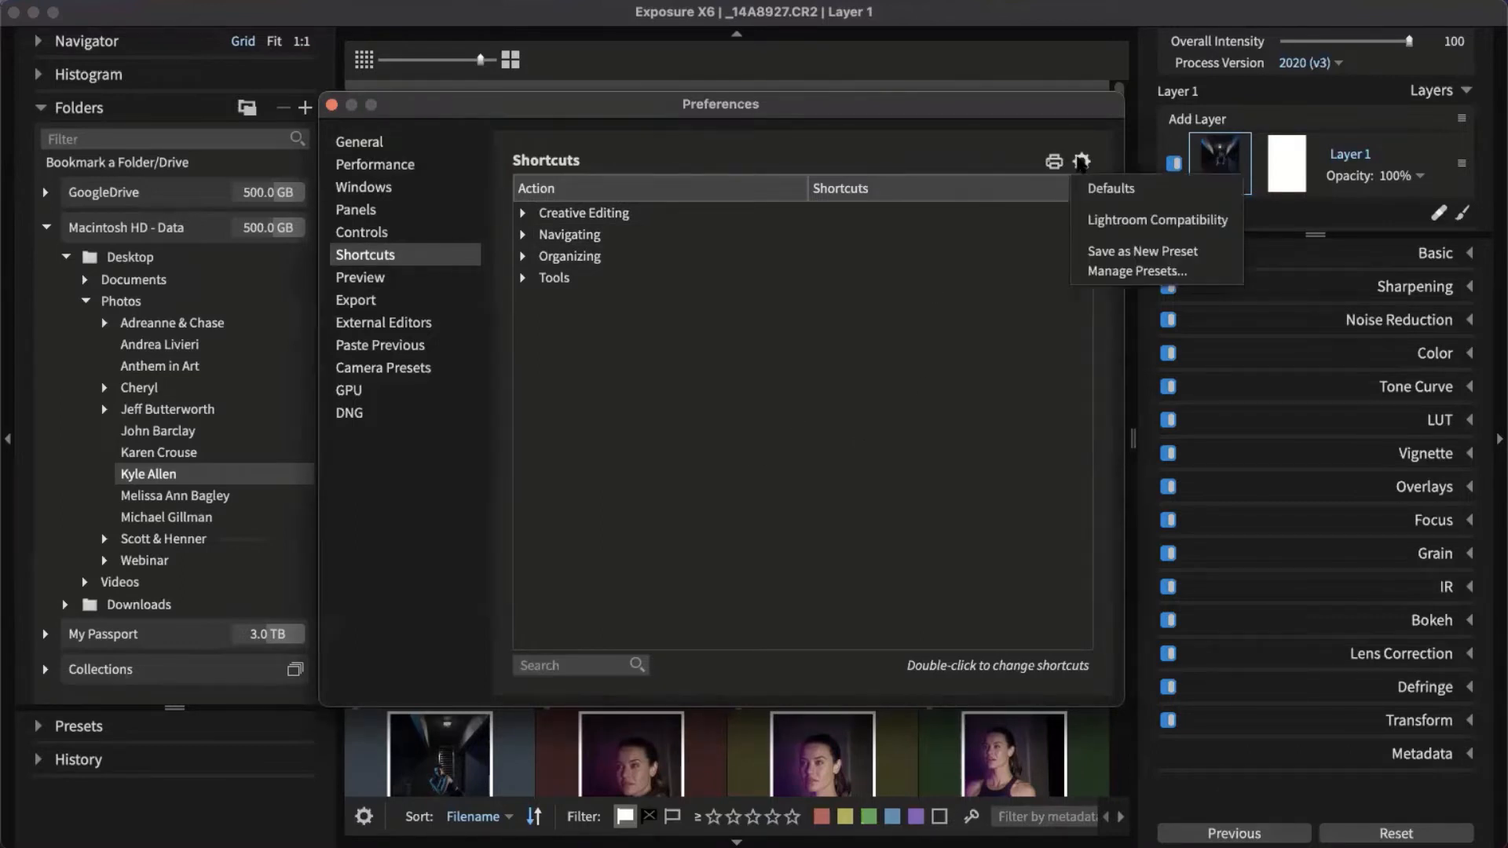
left_click(1178, 221)
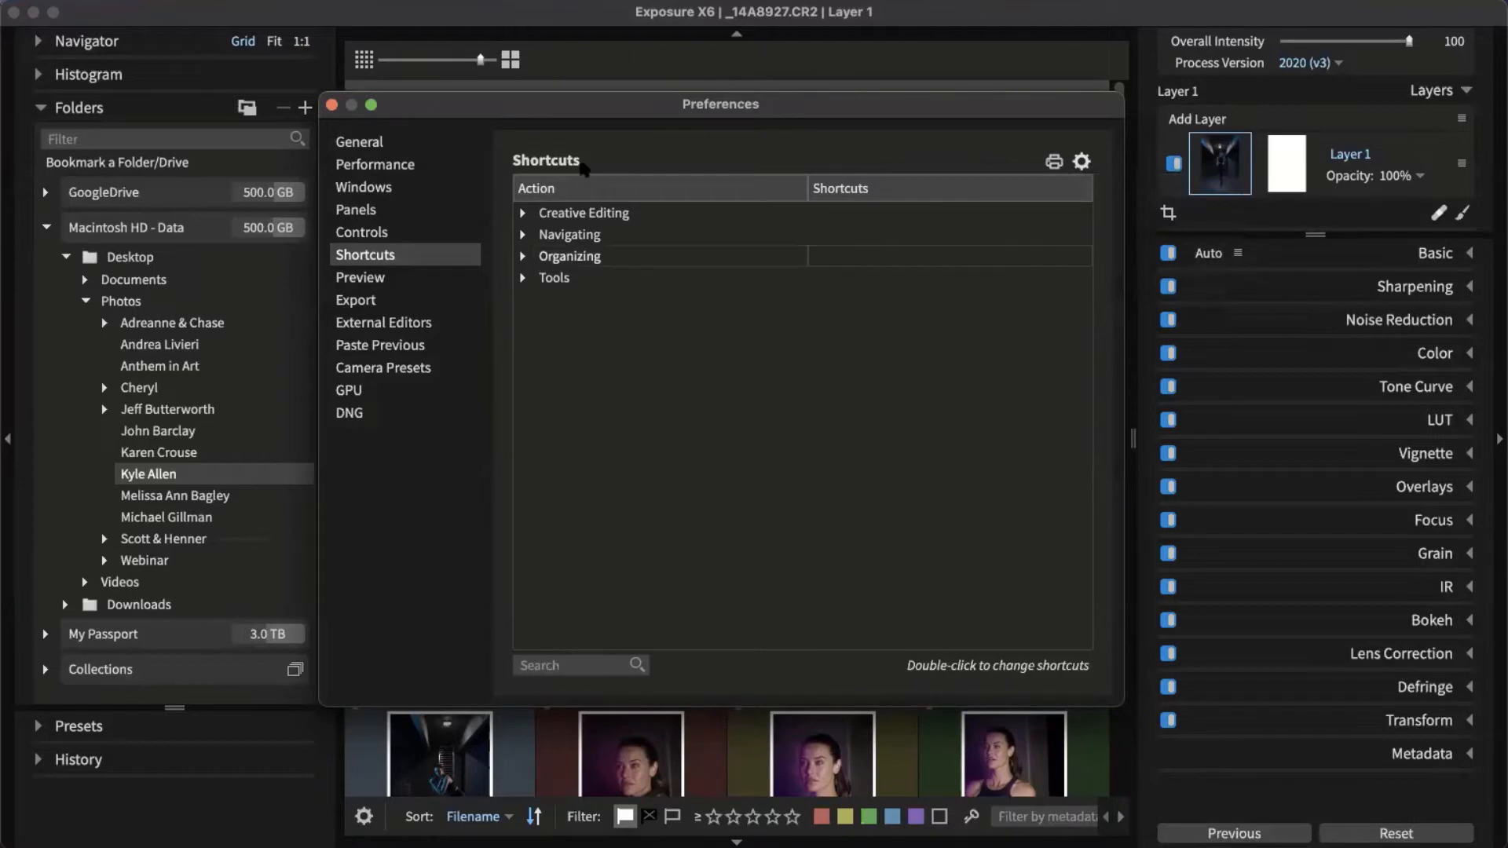
left_click_drag(452, 107, 445, 100)
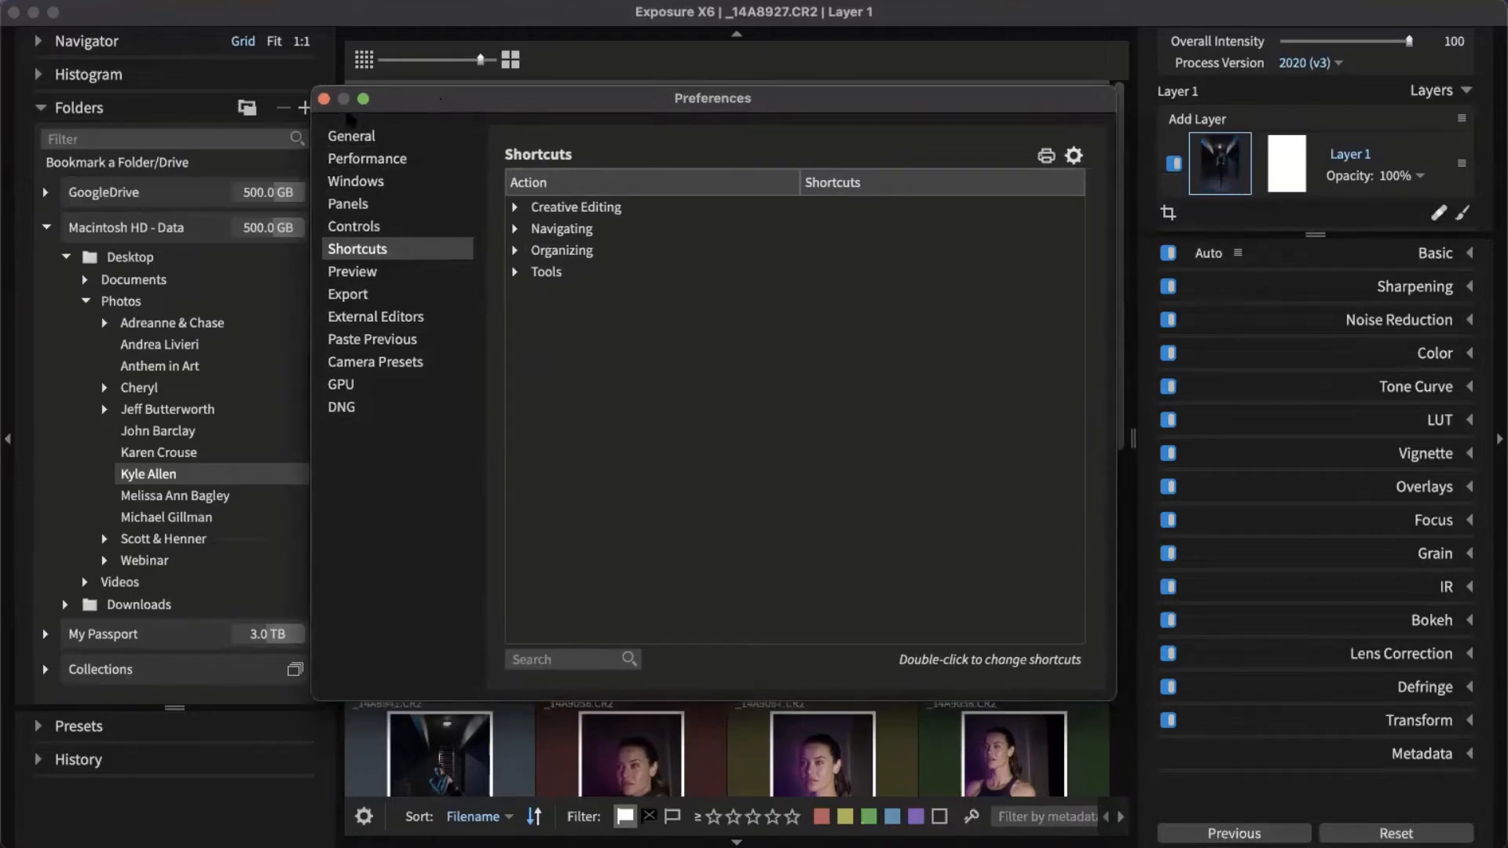
left_click(324, 98)
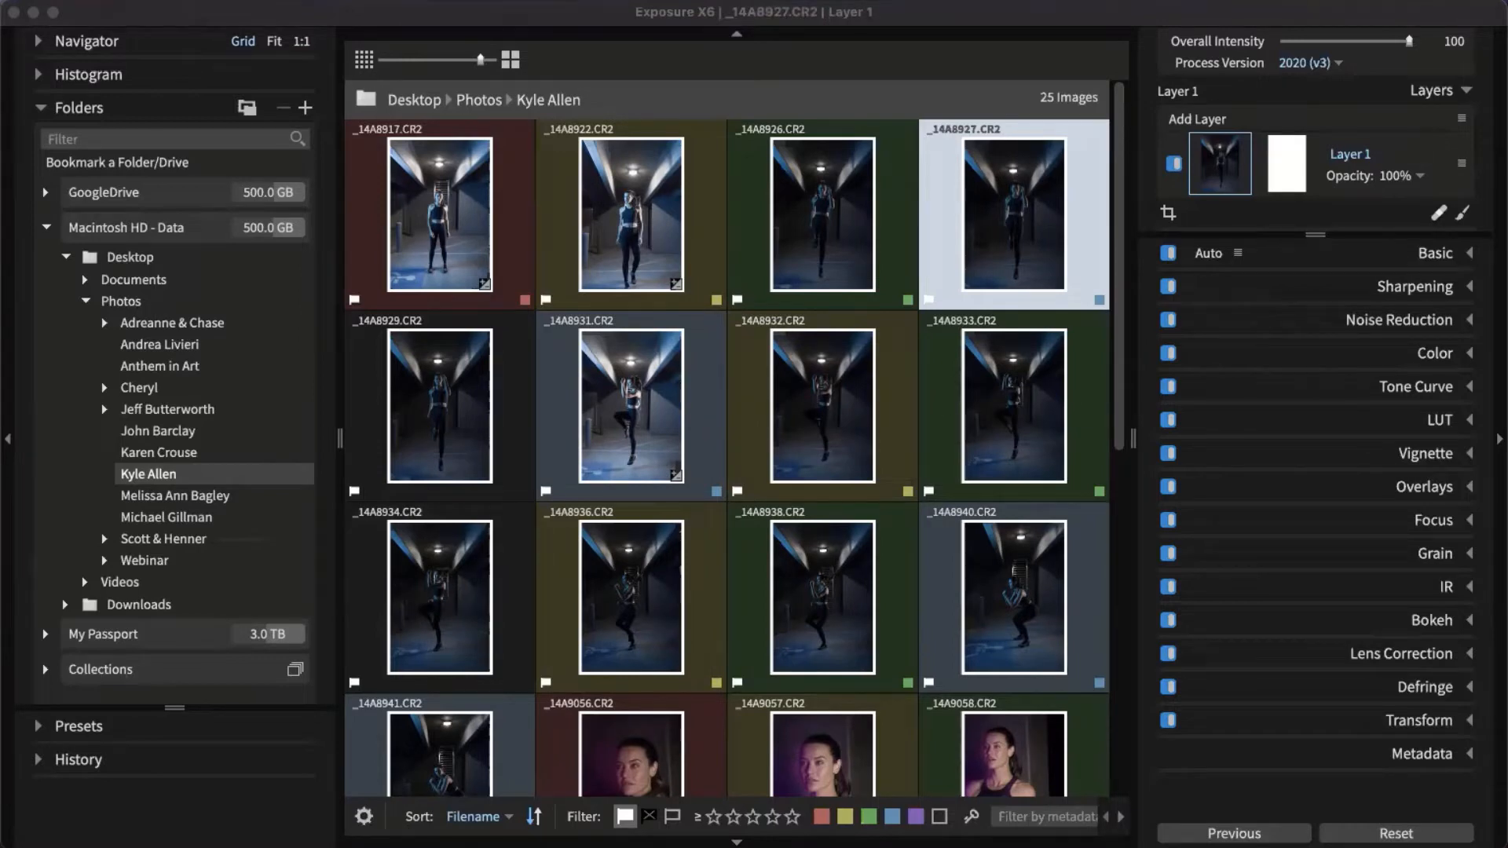
Switch to Finder and examine the .exposurex6 files in a photographer's Exposure Software > Exposure X6 subfolder within Photos.
left_click_drag(171, 591, 721, 175)
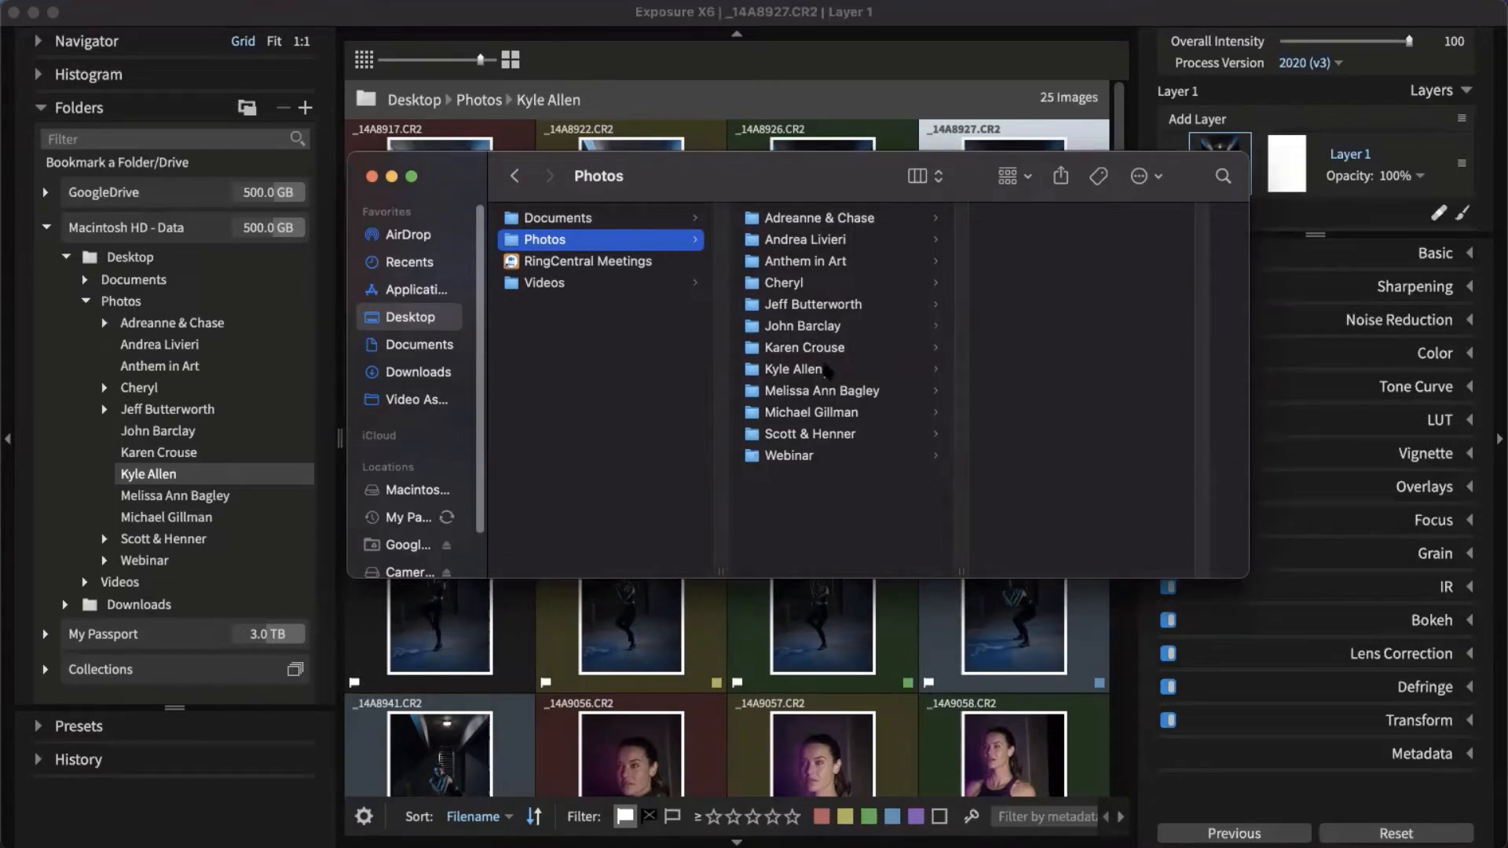
left_click(827, 355)
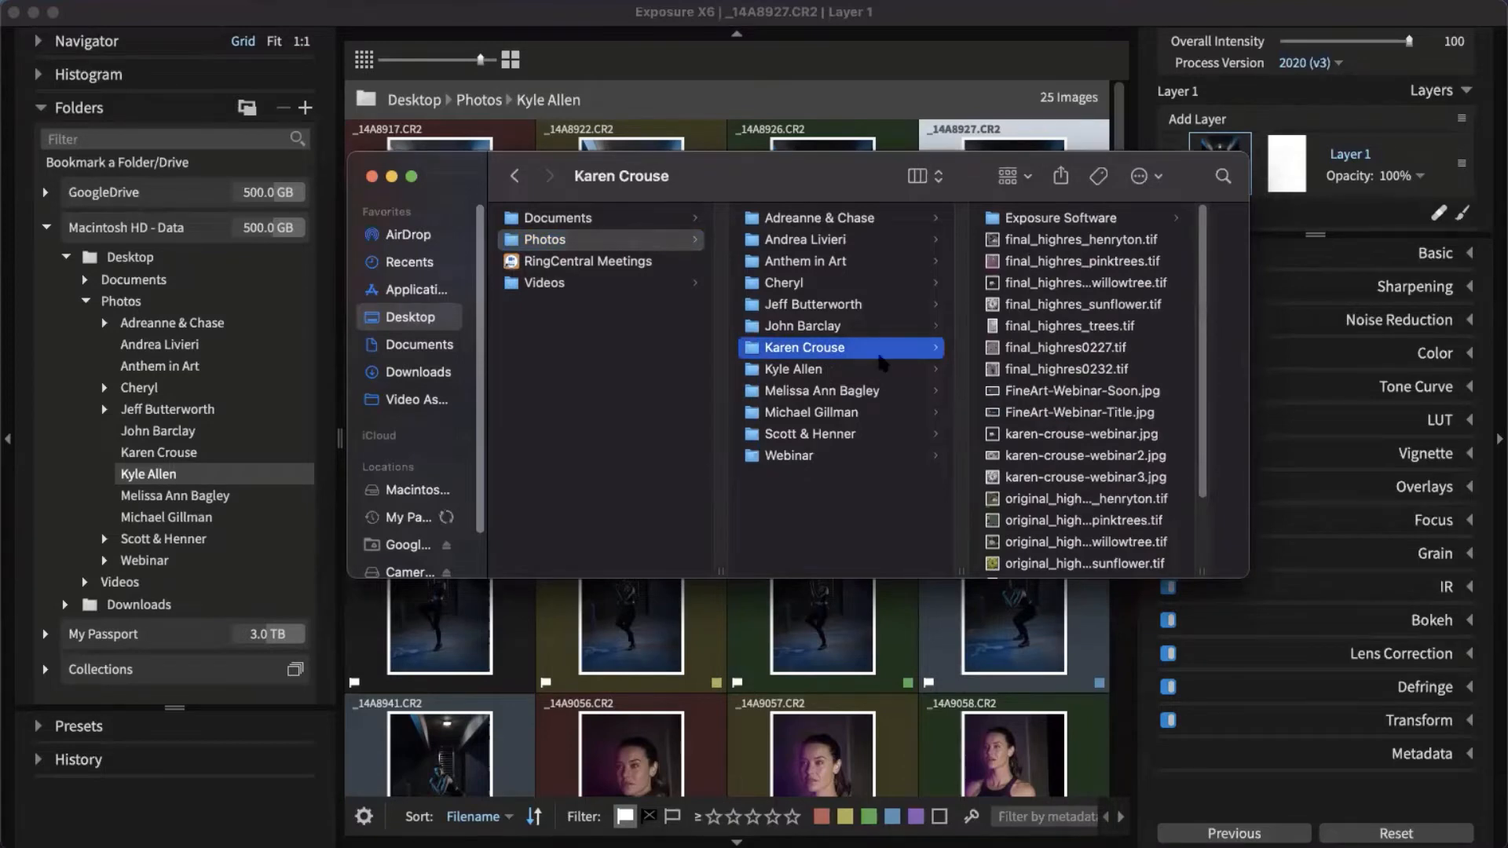
left_click(1024, 219)
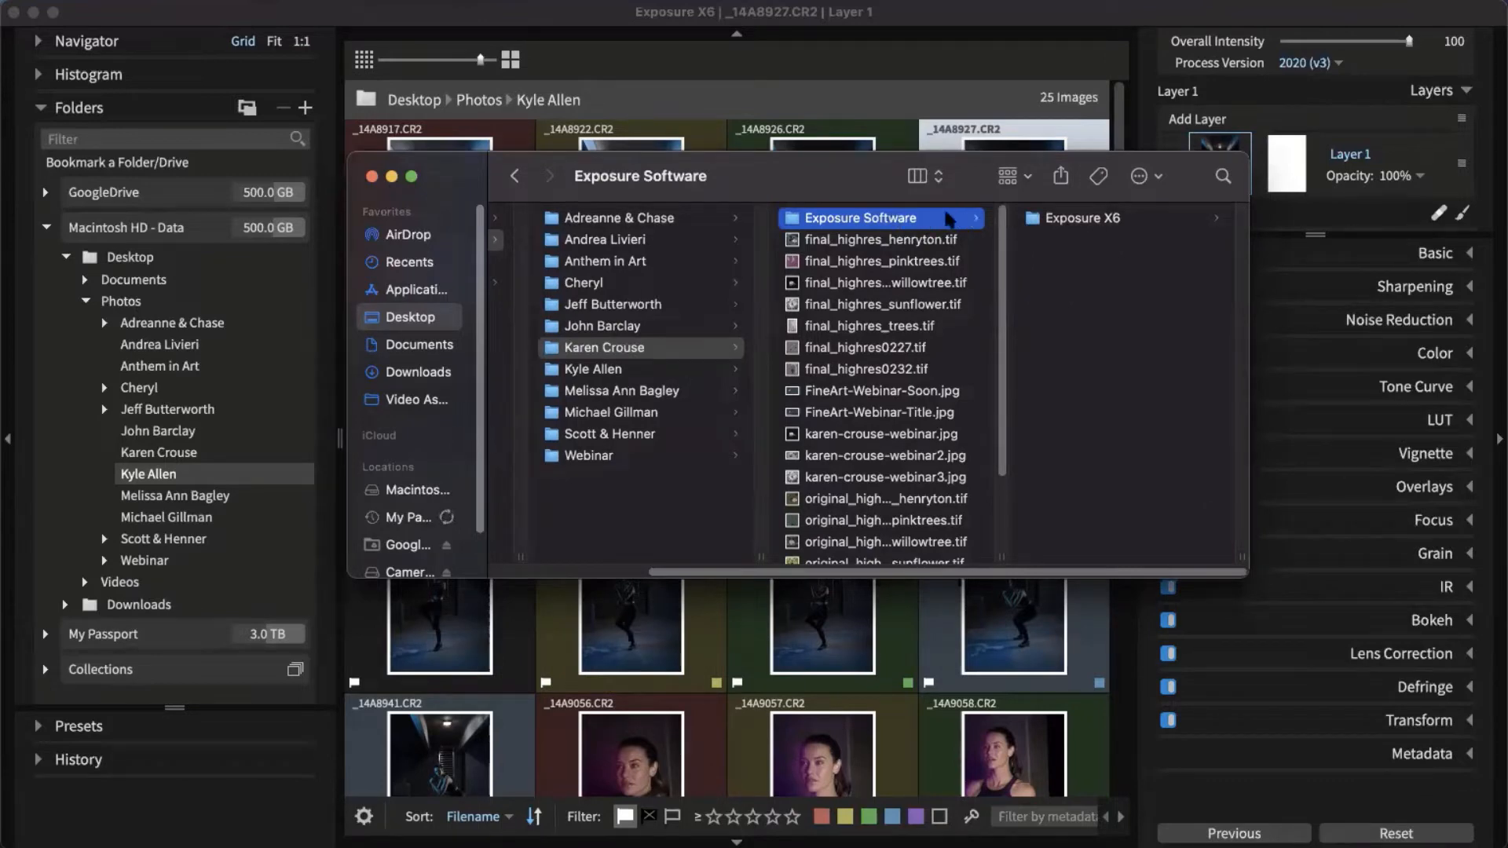
left_click(1115, 224)
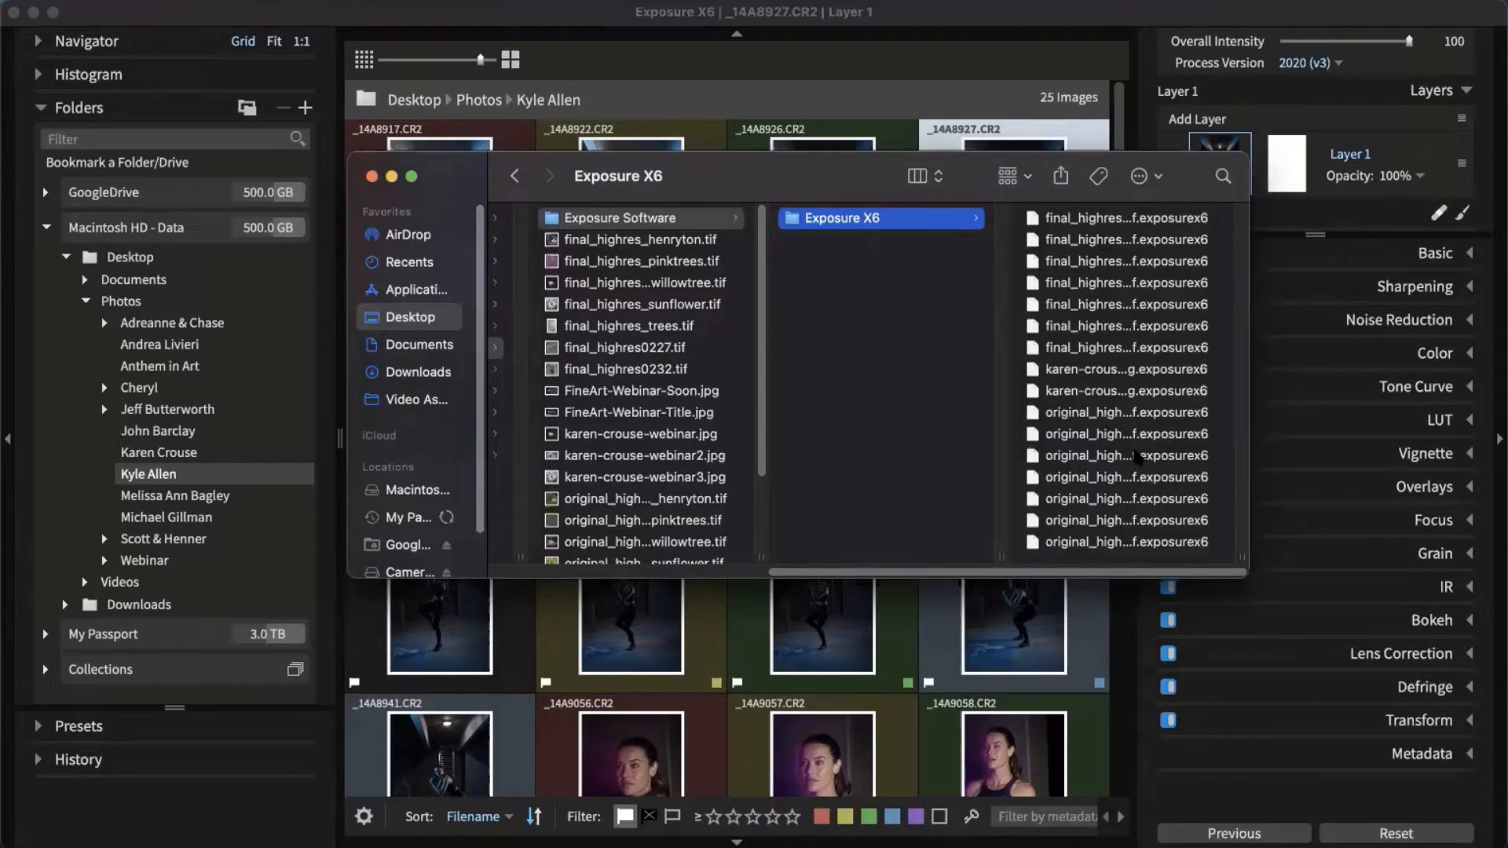
Return to the same photographer's parent folder in Finder, select it, and move the Finder window out of the way.
left_click_drag(814, 168, 879, 171)
scroll(867, 324, "left", 5)
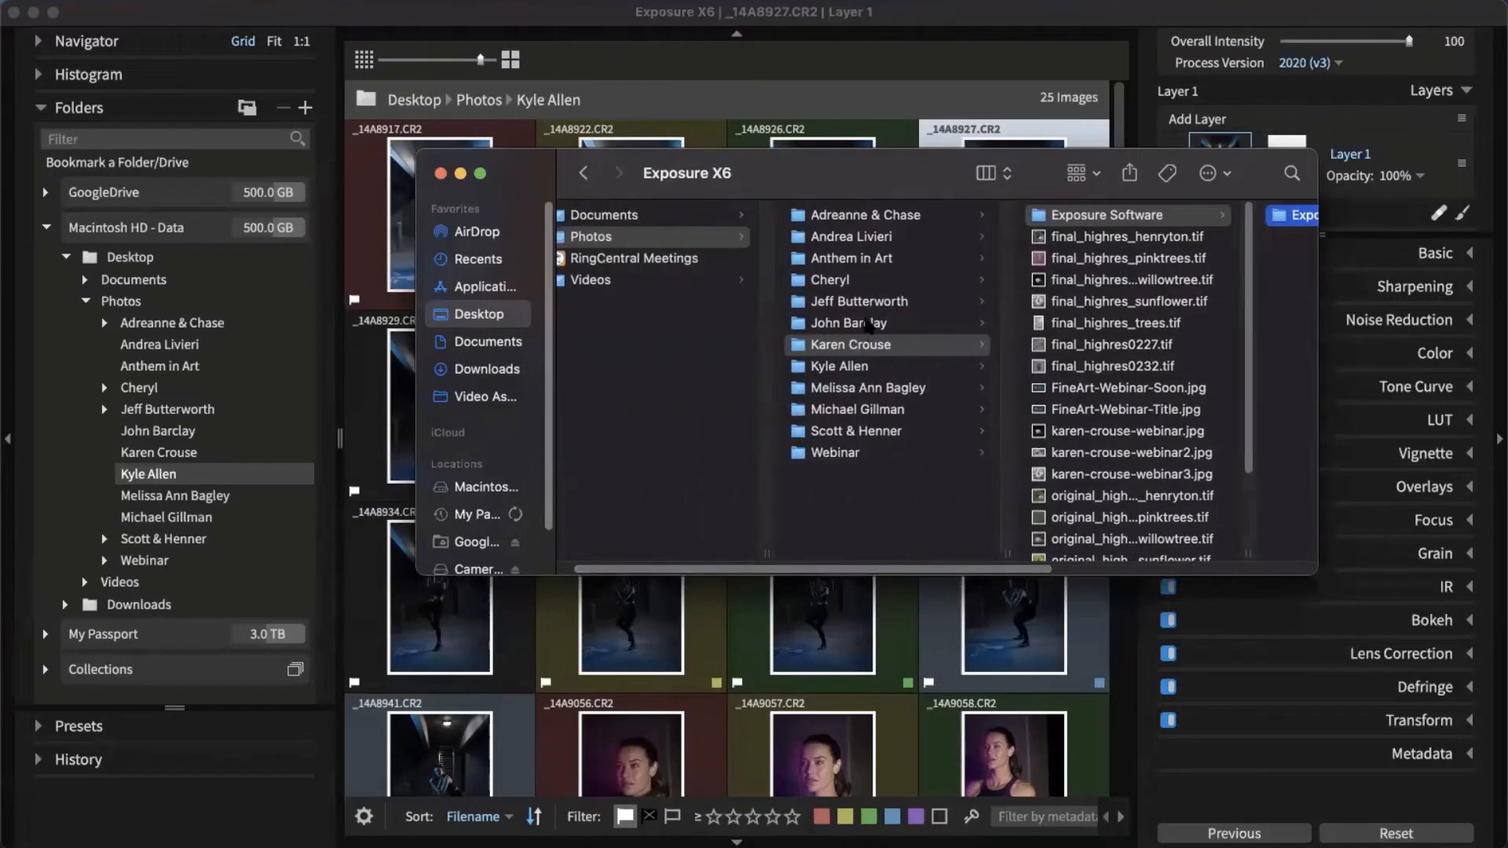
left_click(946, 347)
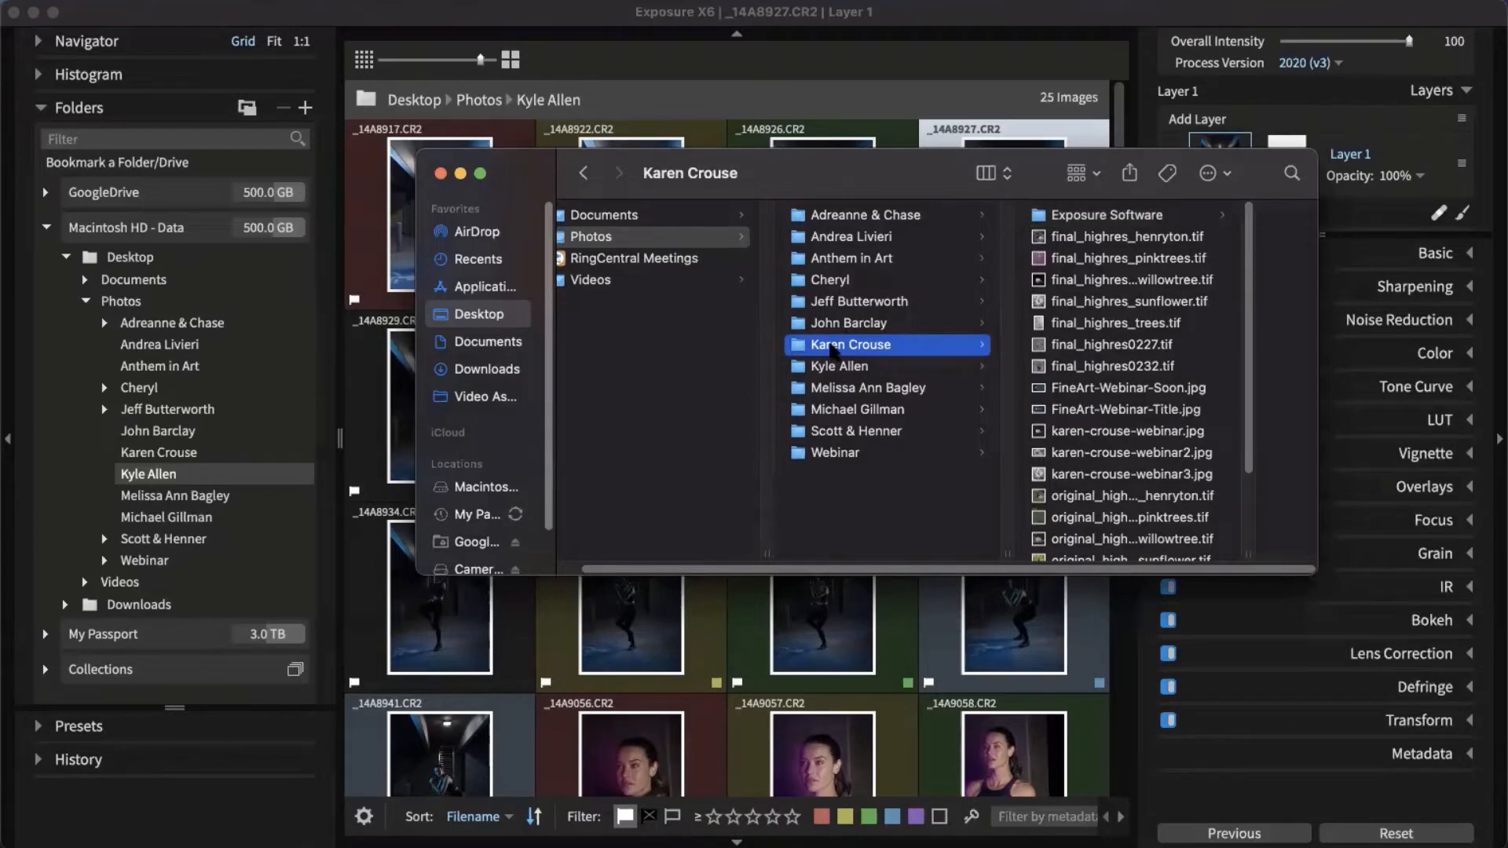
left_click_drag(800, 346, 852, 351)
left_click_drag(704, 191, 0, 584)
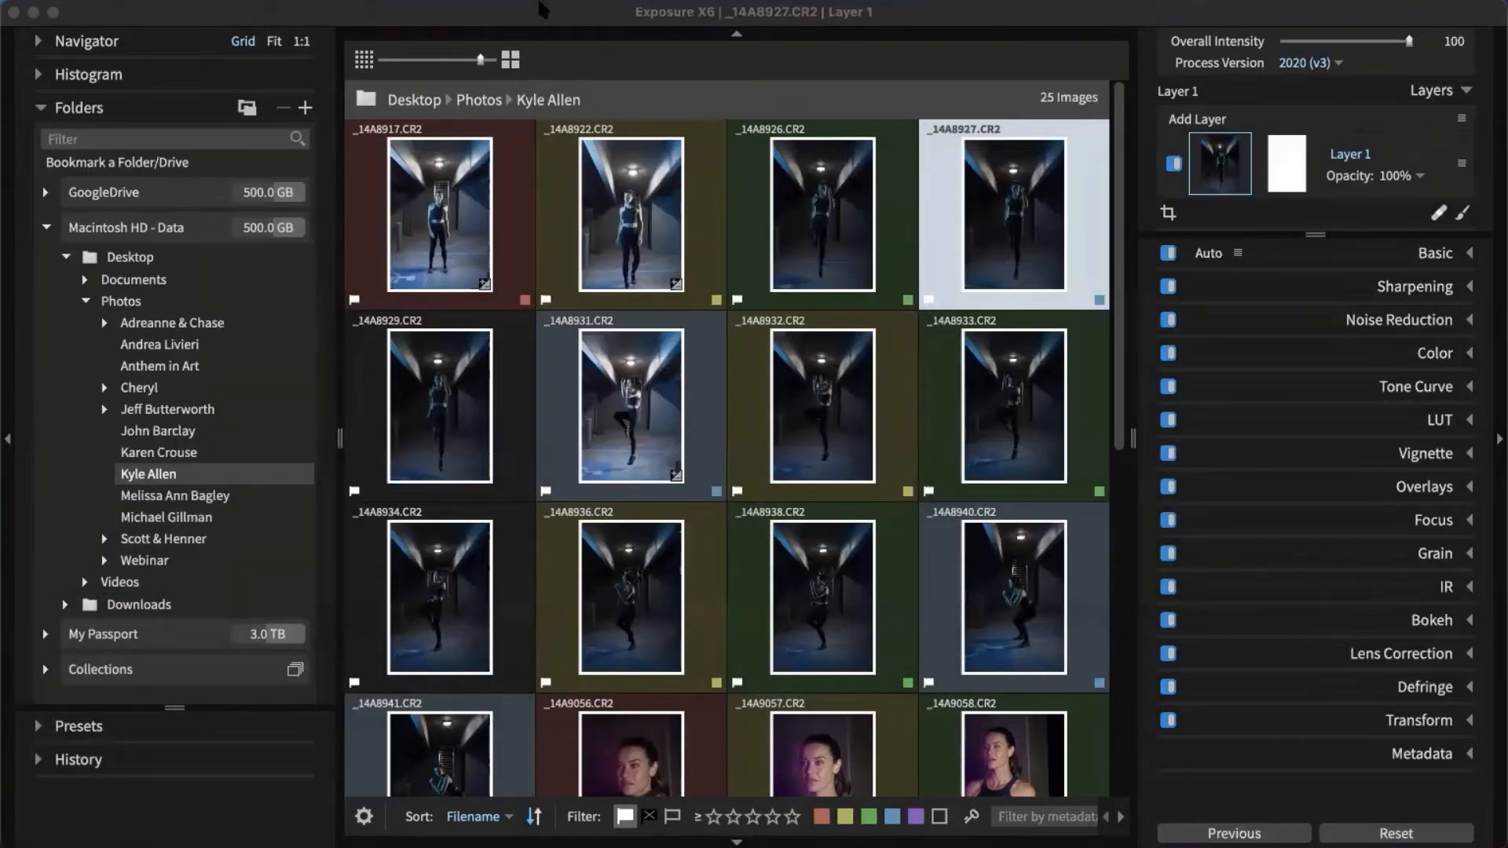
Switch back to Exposure X6, open the Photos subfolder holding the _DSF landscape and portrait shots, and reset the image filter.
left_click(542, 9)
left_click(179, 435)
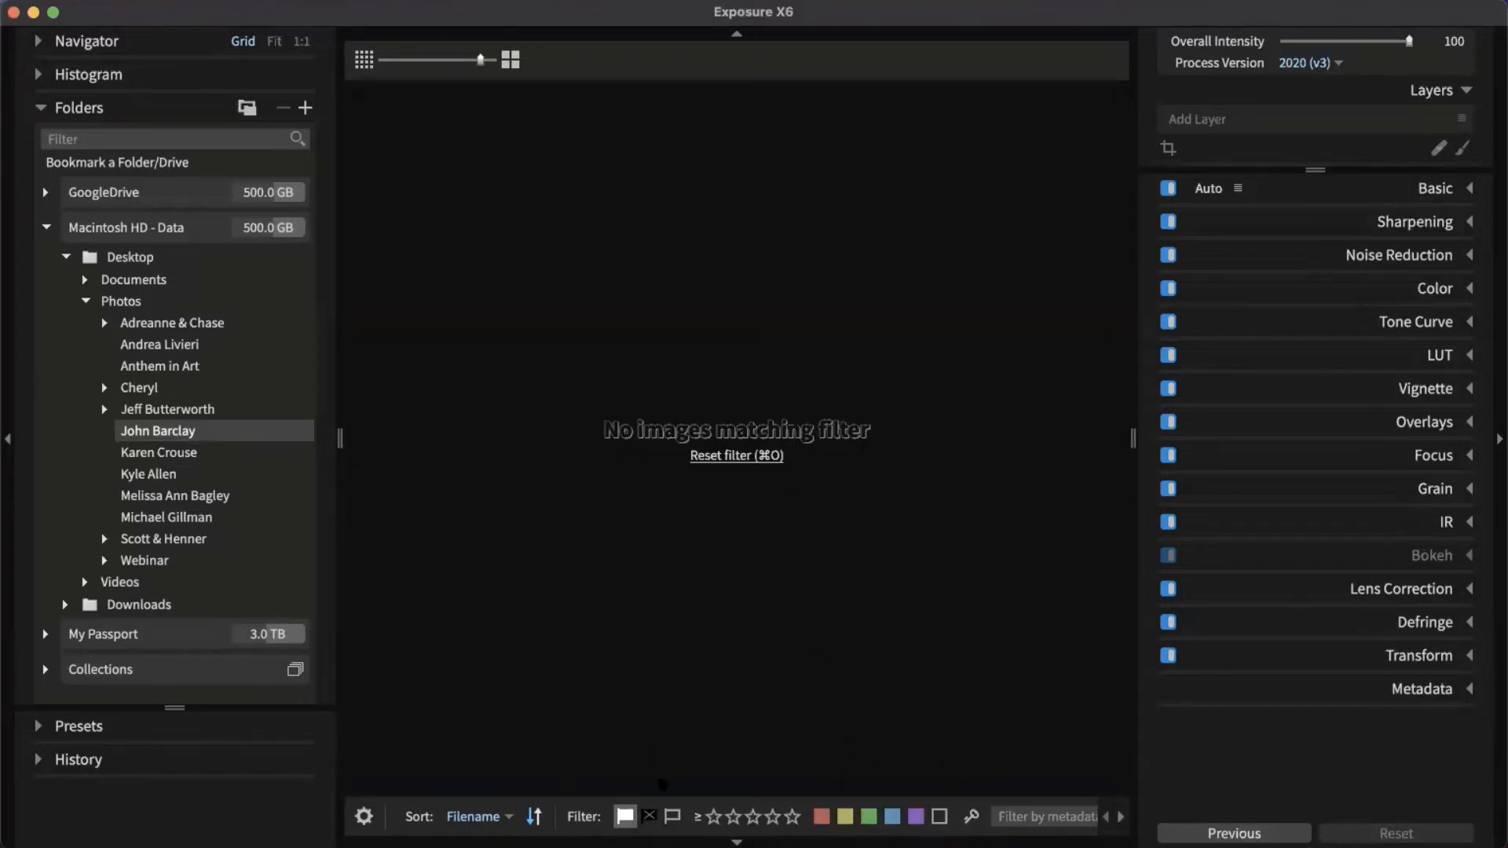
left_click(771, 461)
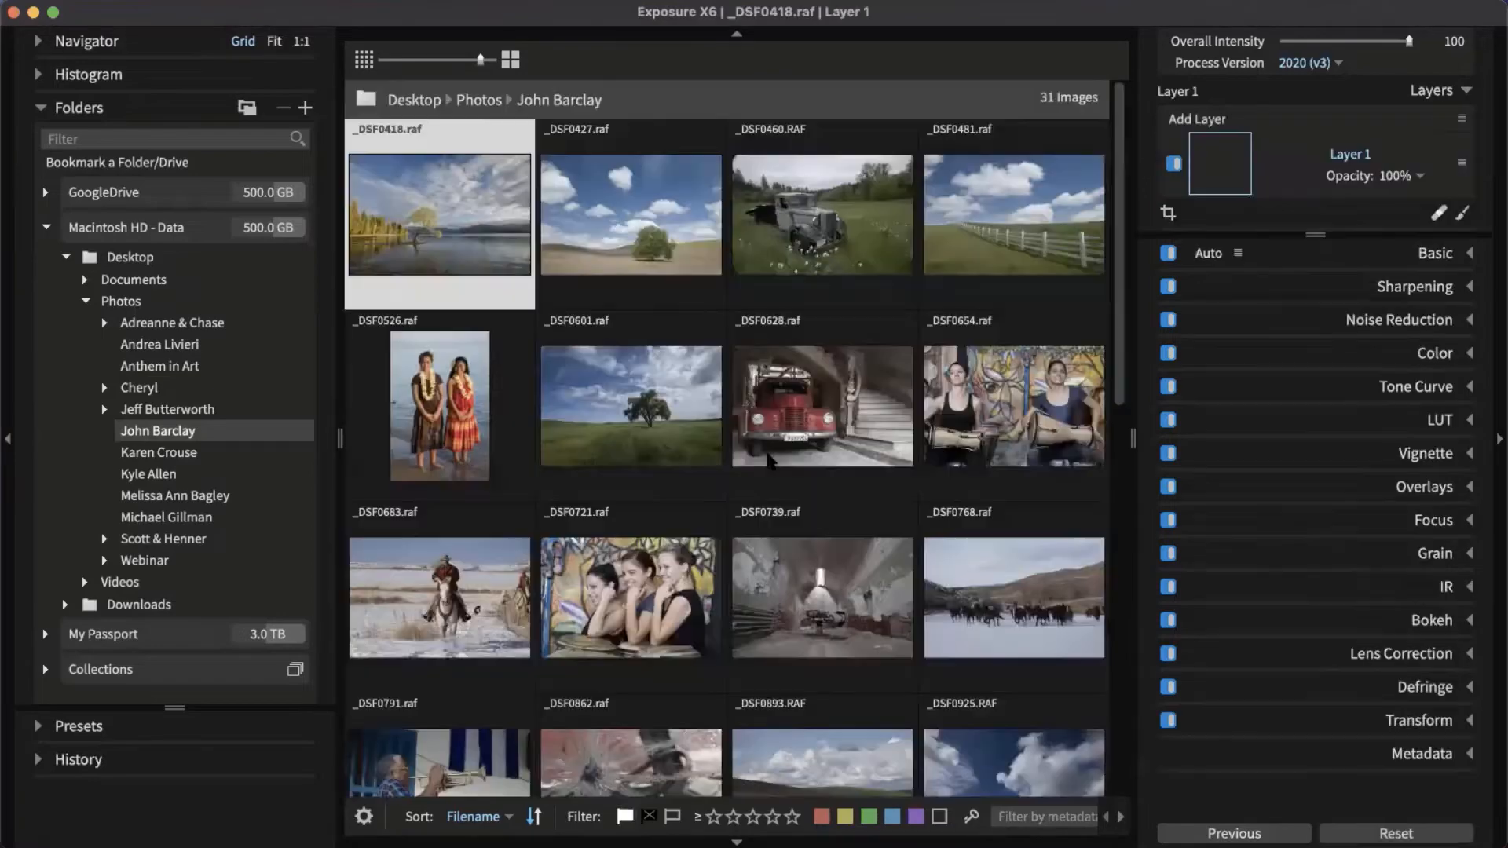
Rotate San Miguel_090324_0586.cr2, the last photo in the folder, 90° counterclockwise so it stands upright, and deselect it.
mouse_move(756, 469)
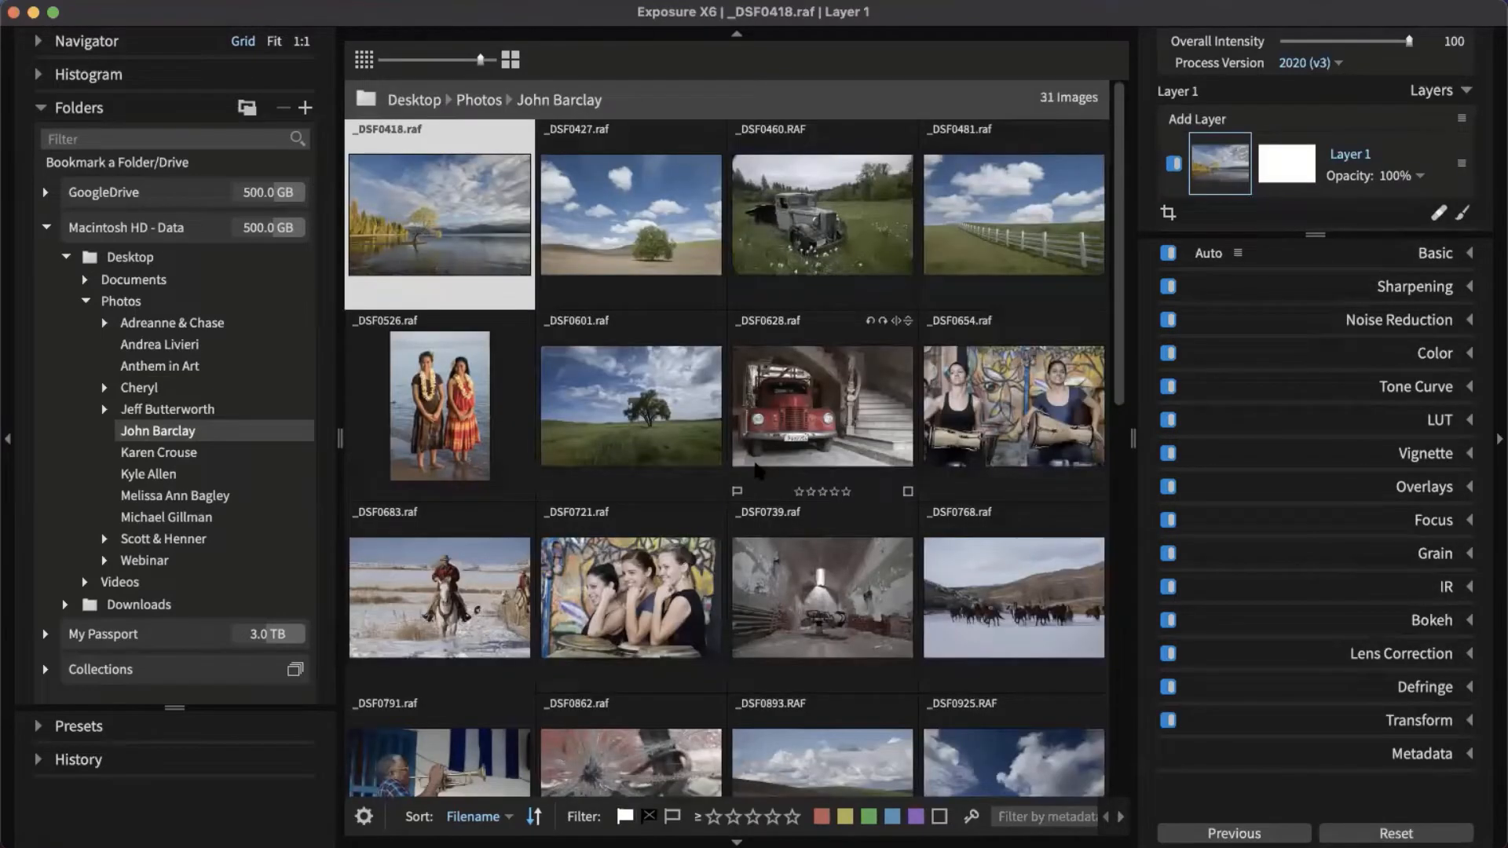
scroll(761, 476, "down", 12)
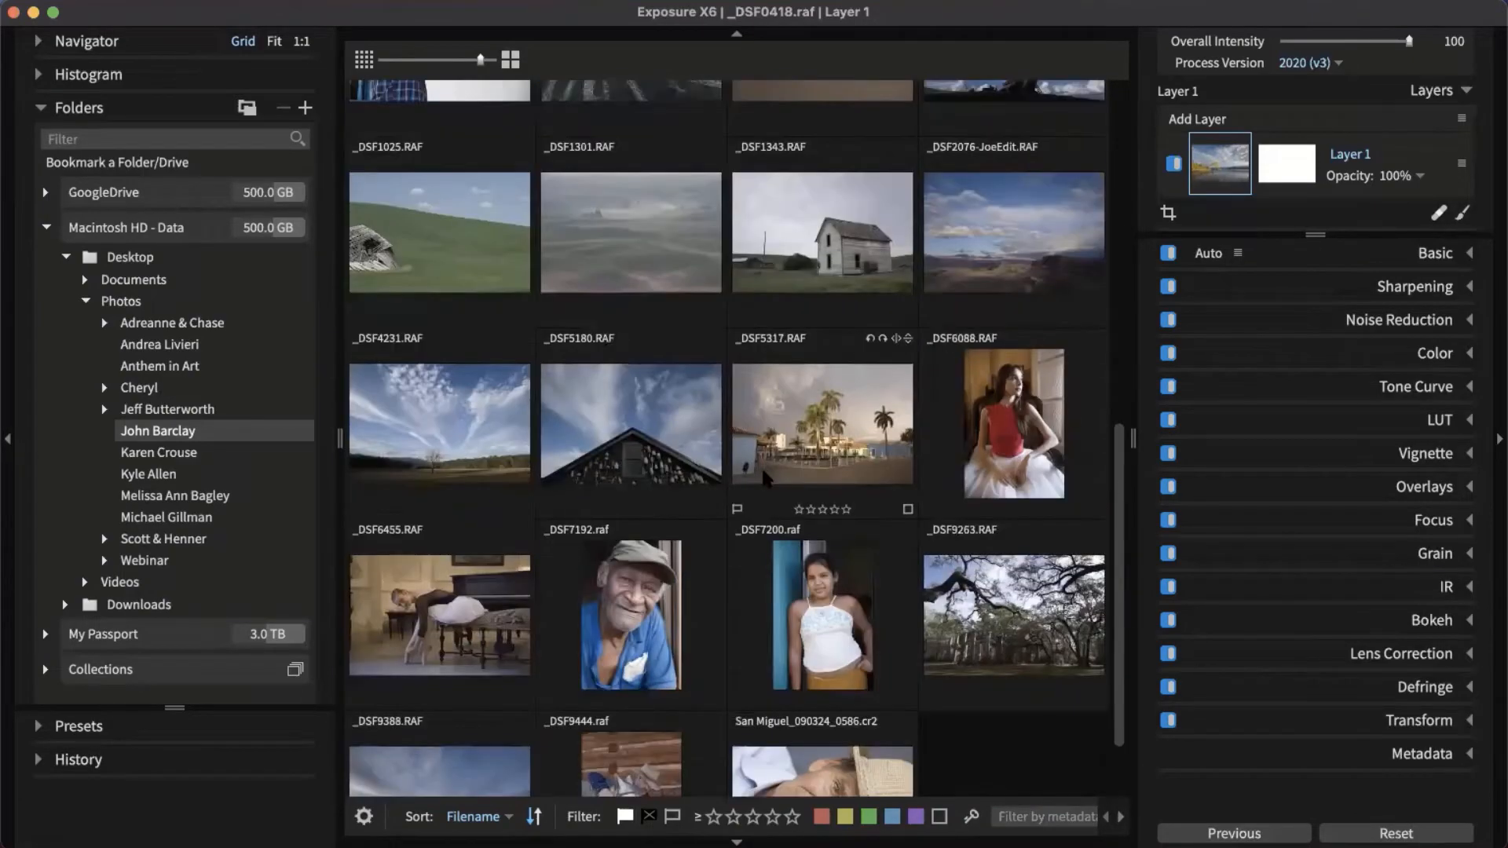
scroll(766, 476, "up", 12)
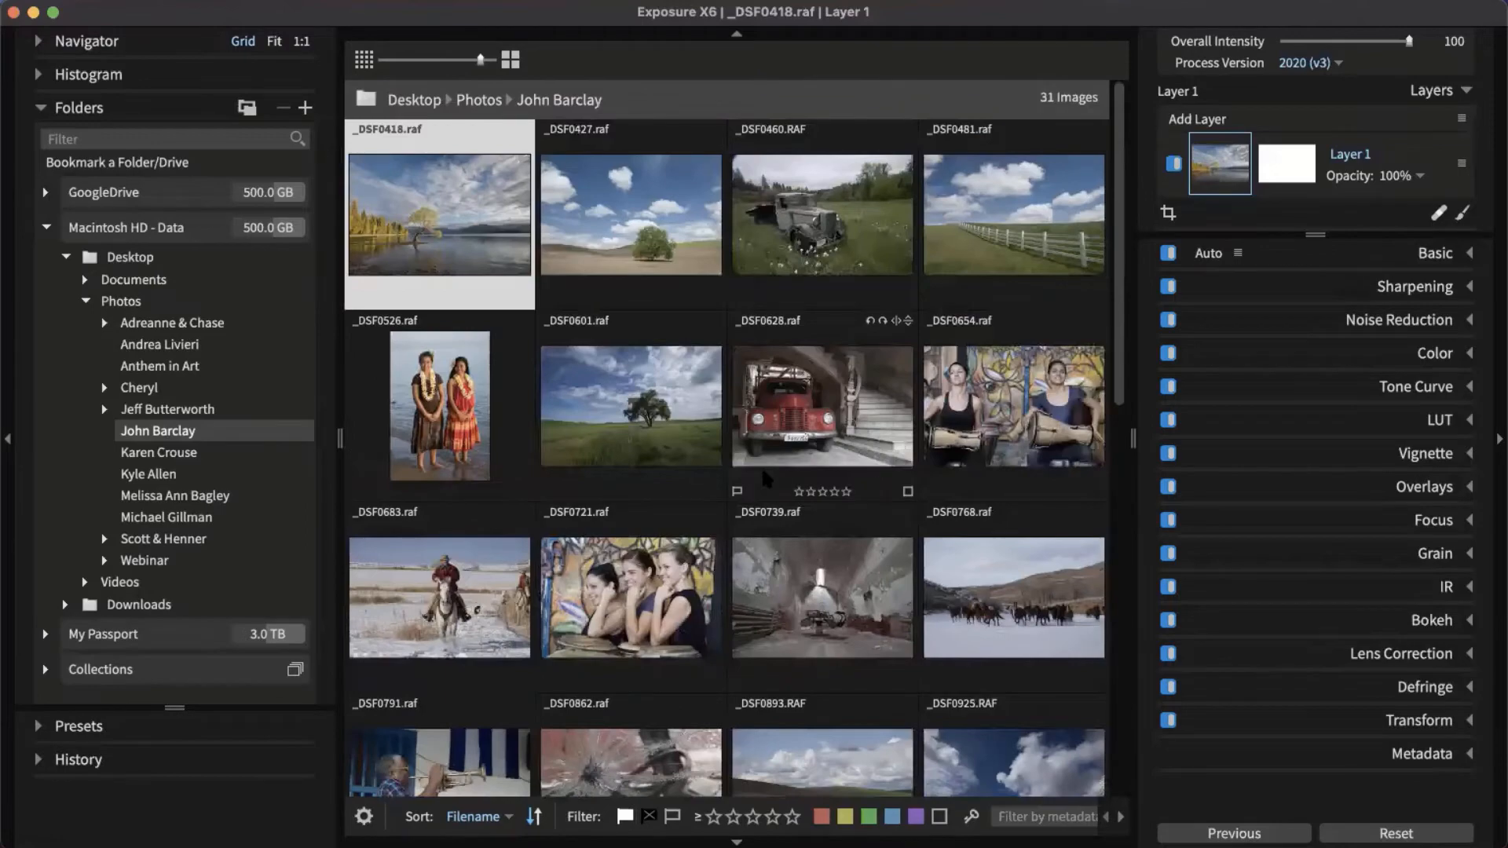
scroll(765, 476, "down", 12)
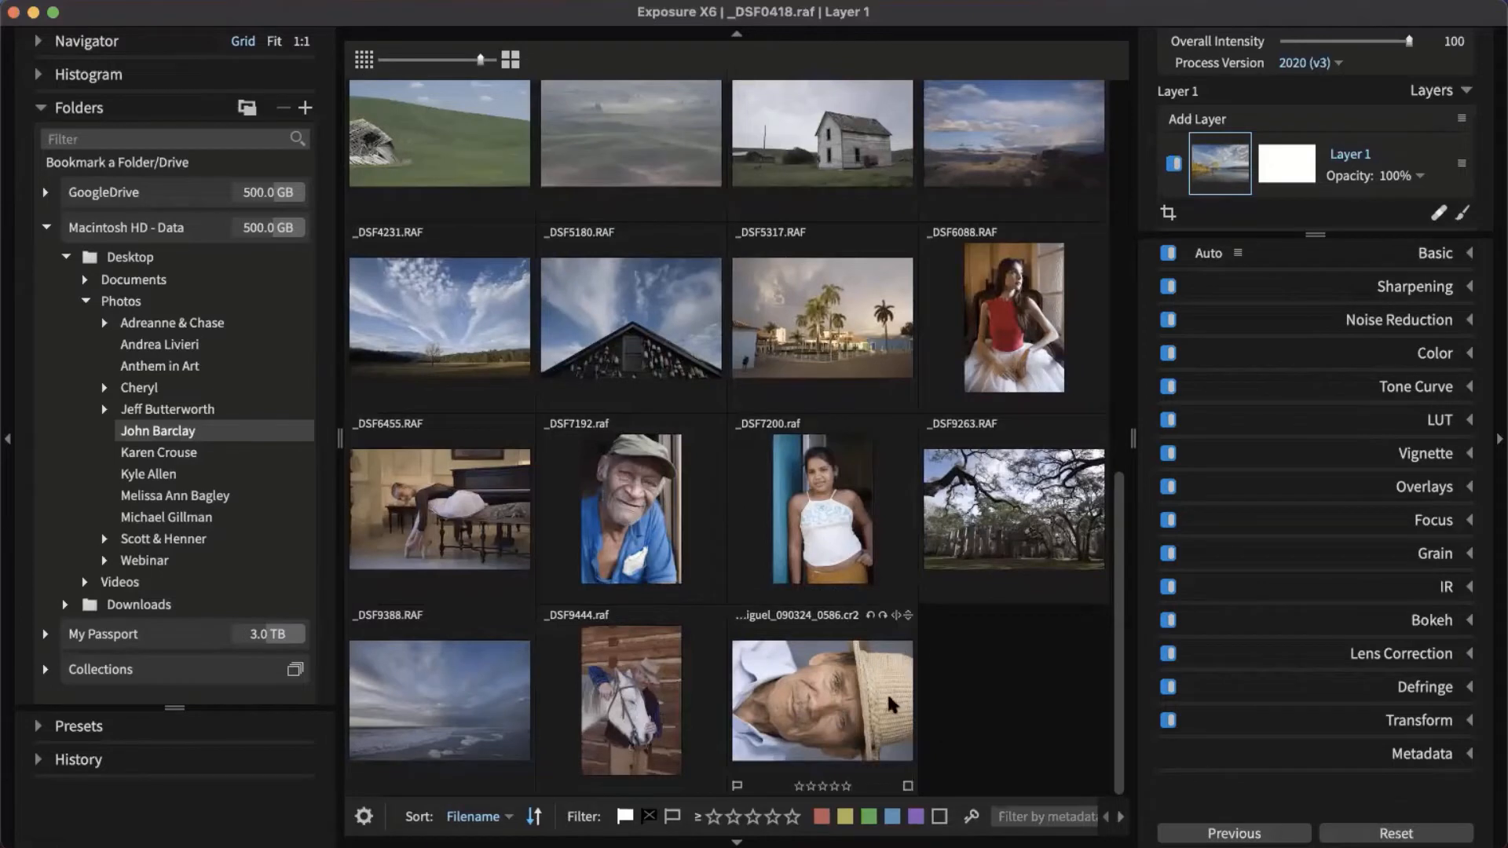
left_click(827, 713)
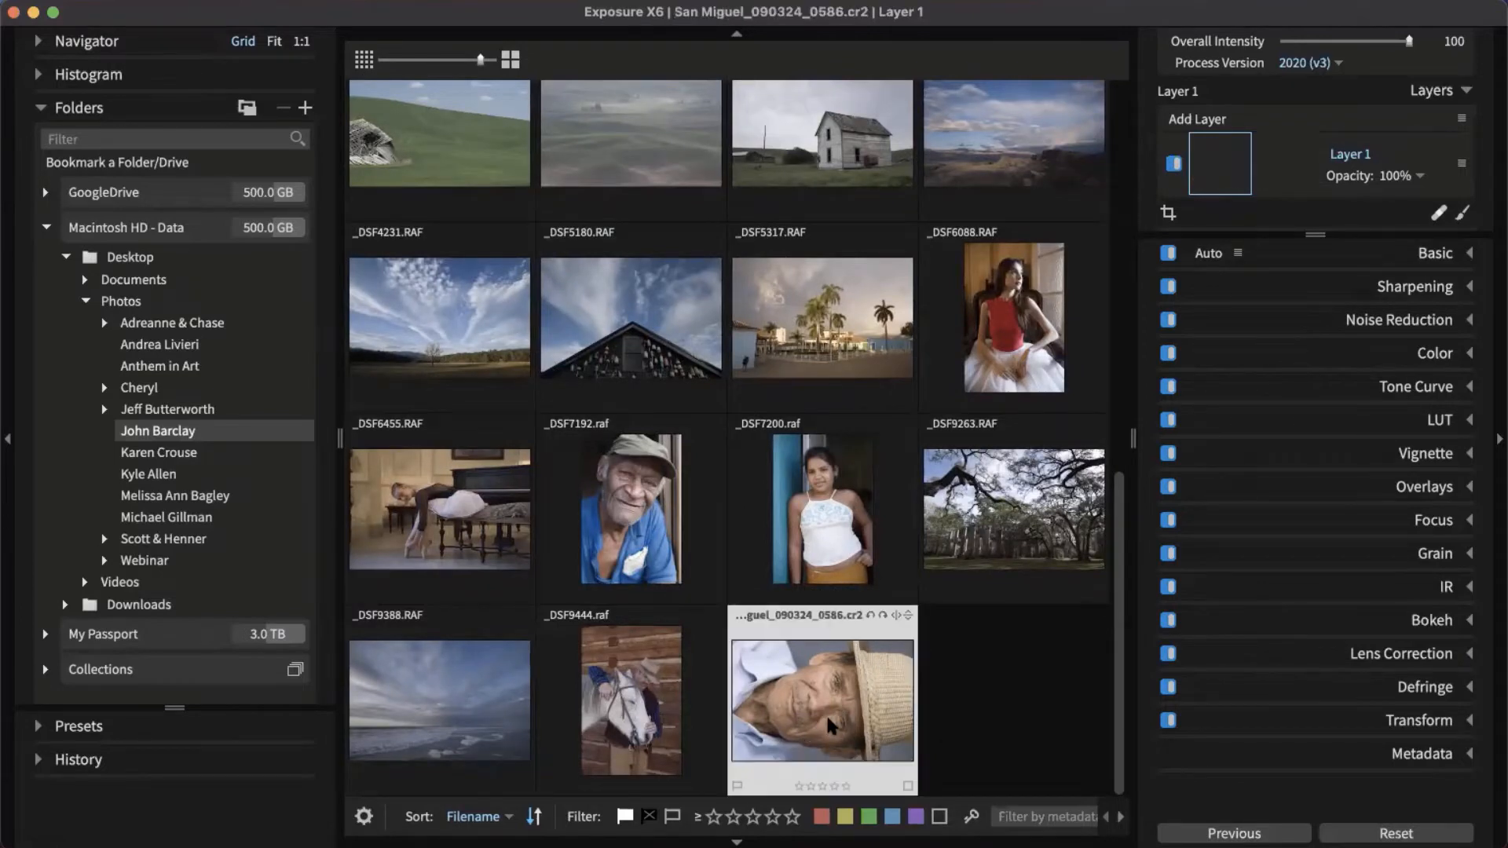
left_click(869, 614)
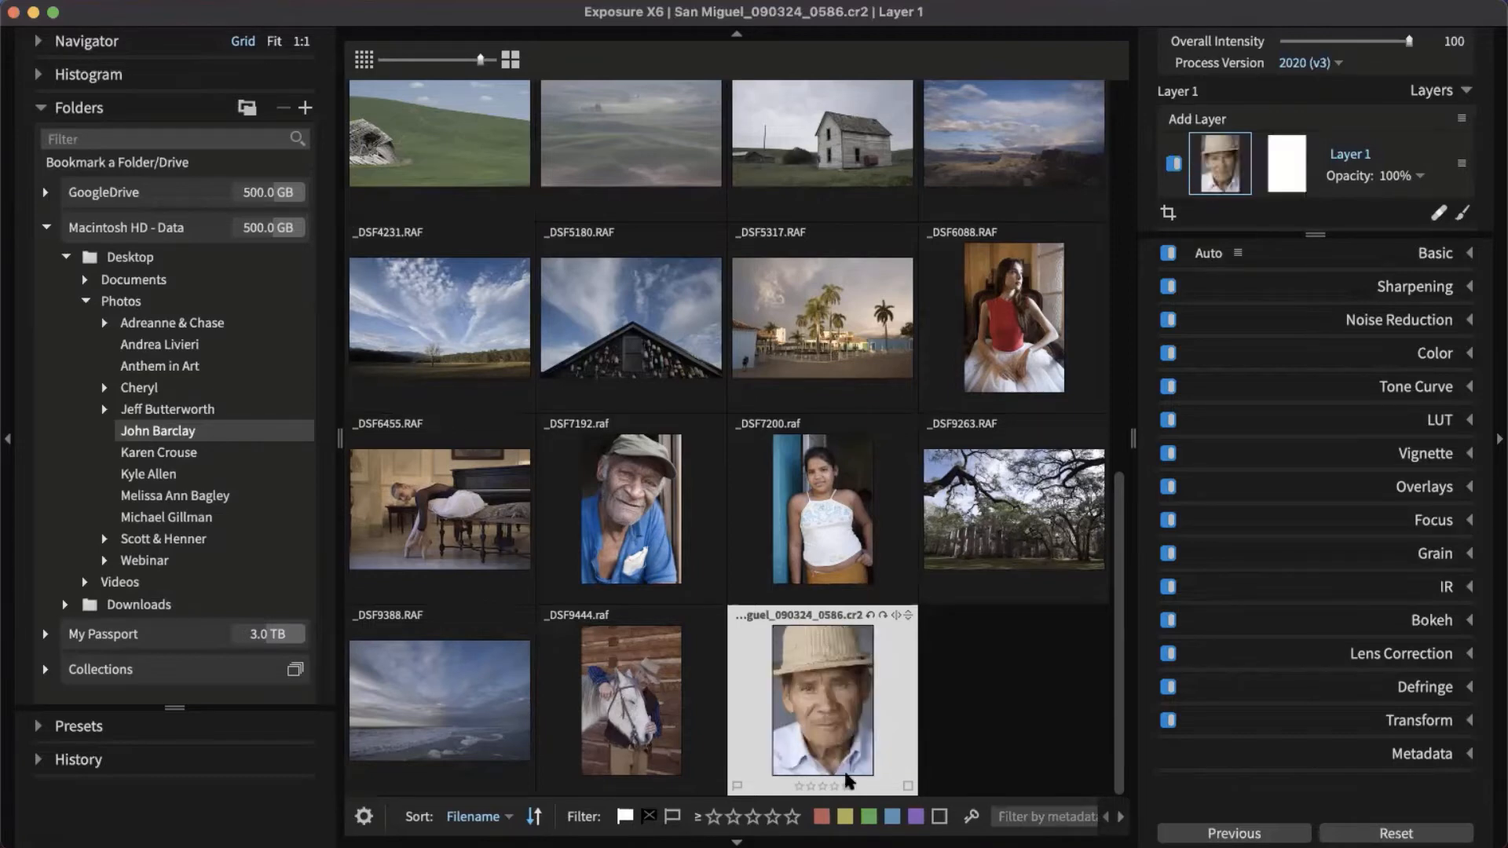
left_click(999, 723)
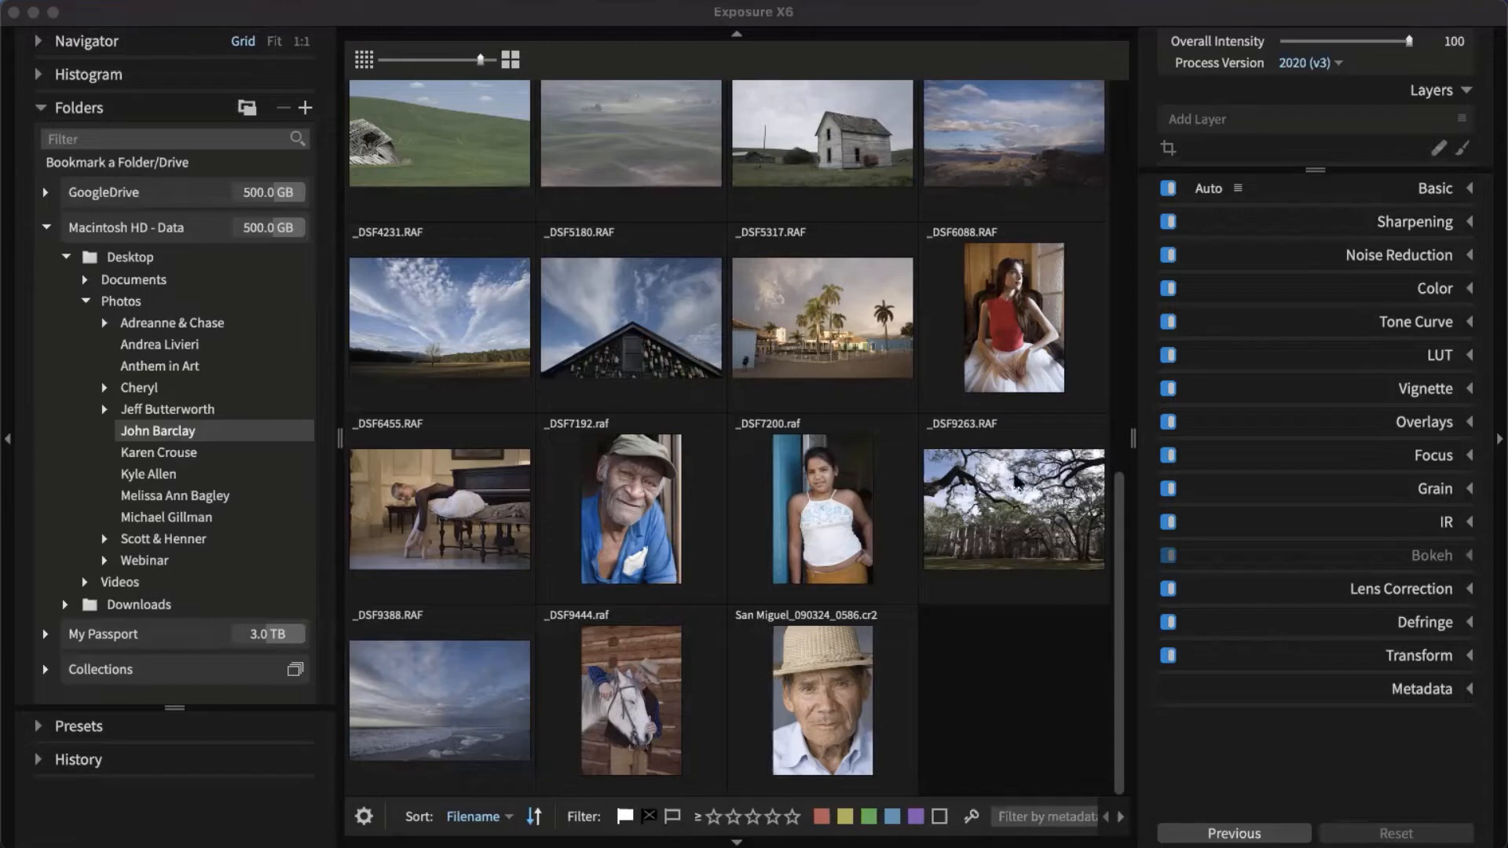
left_click(1013, 698)
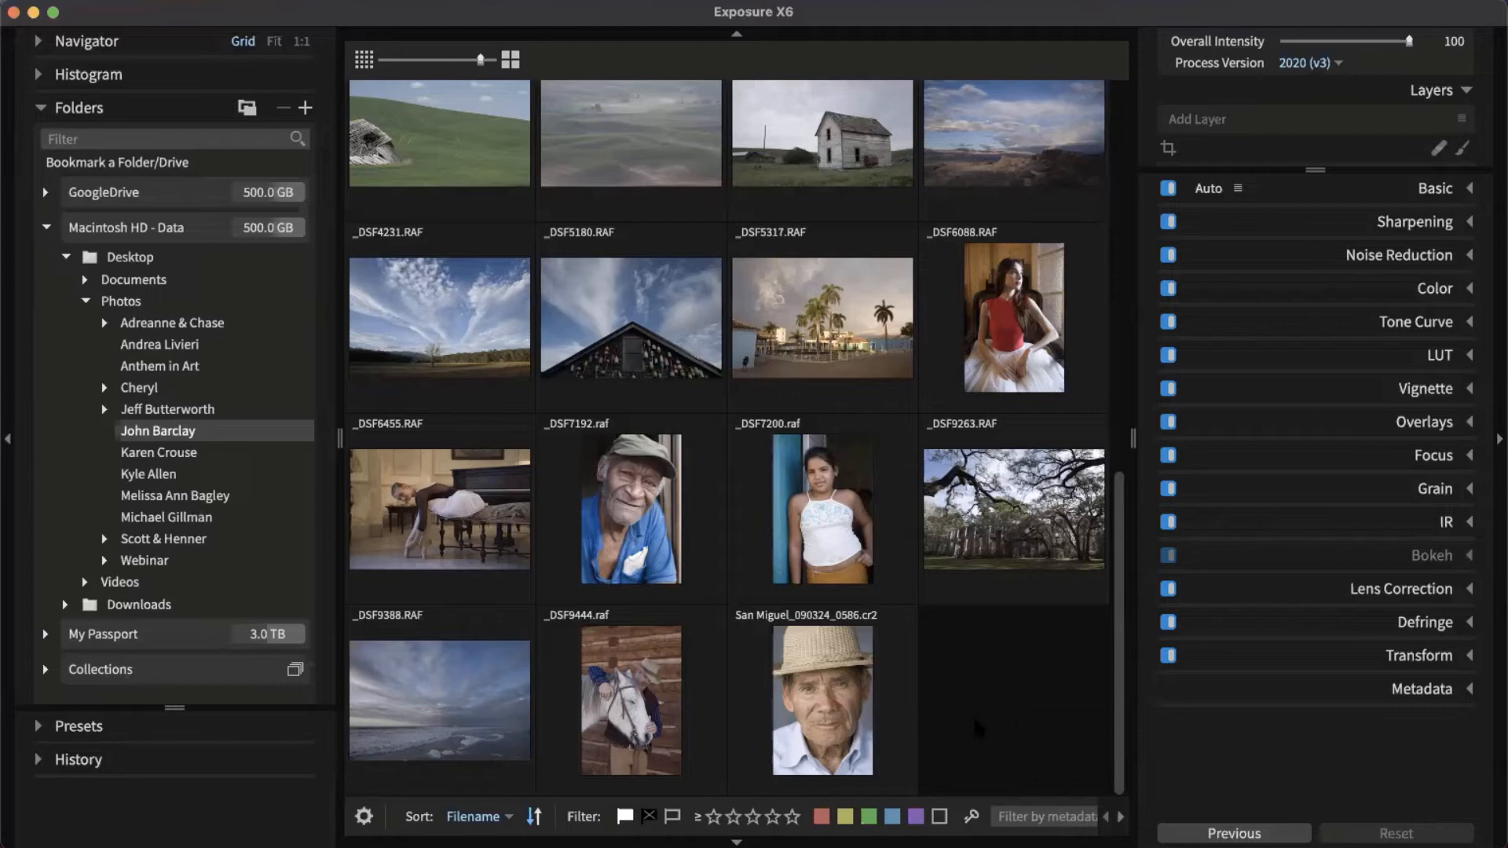
scroll(903, 694, "up", 10)
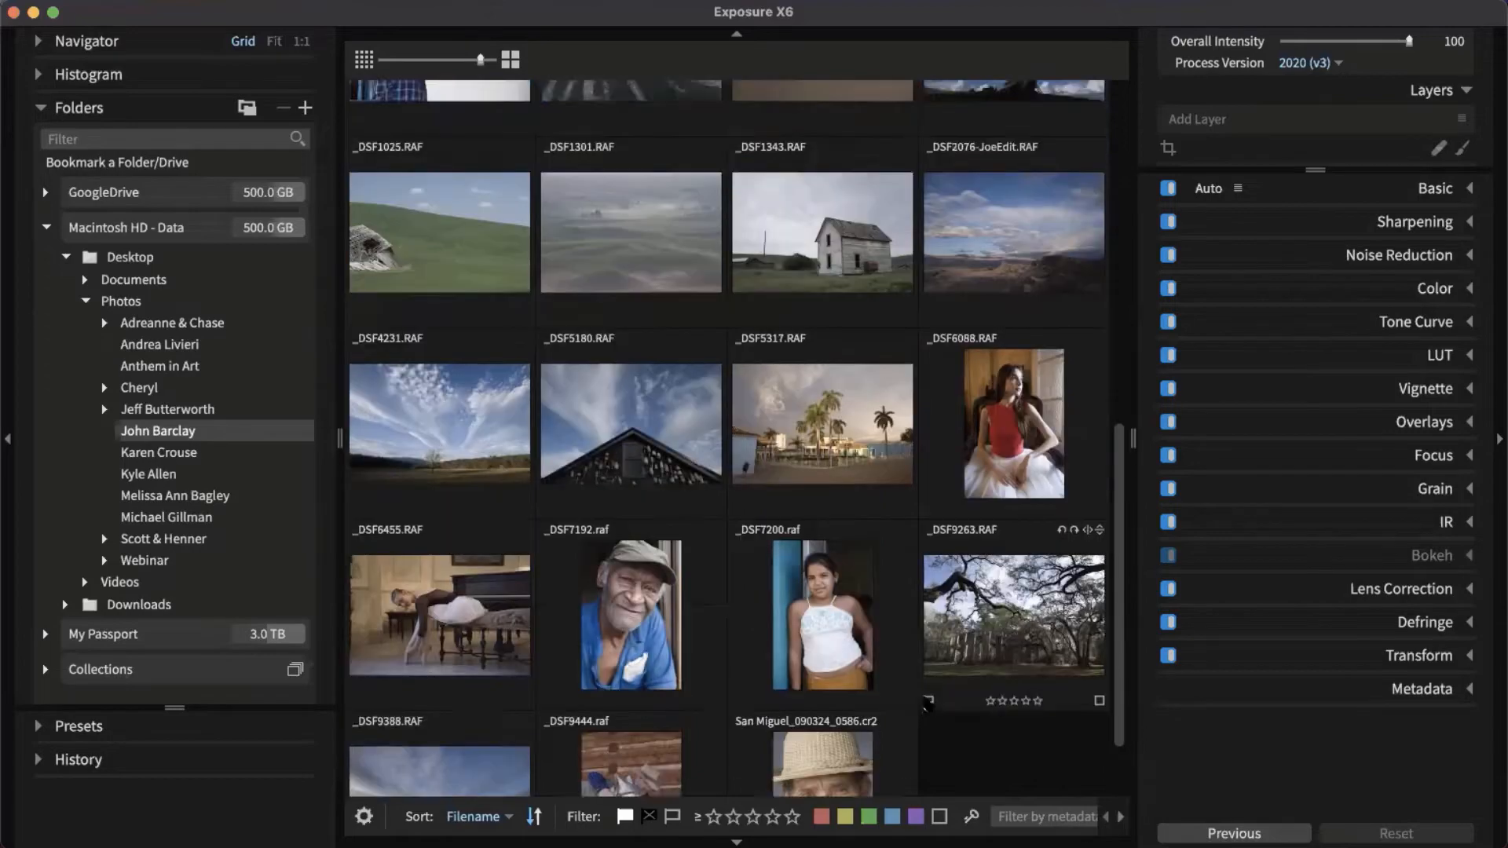
scroll(930, 650, "down", 5)
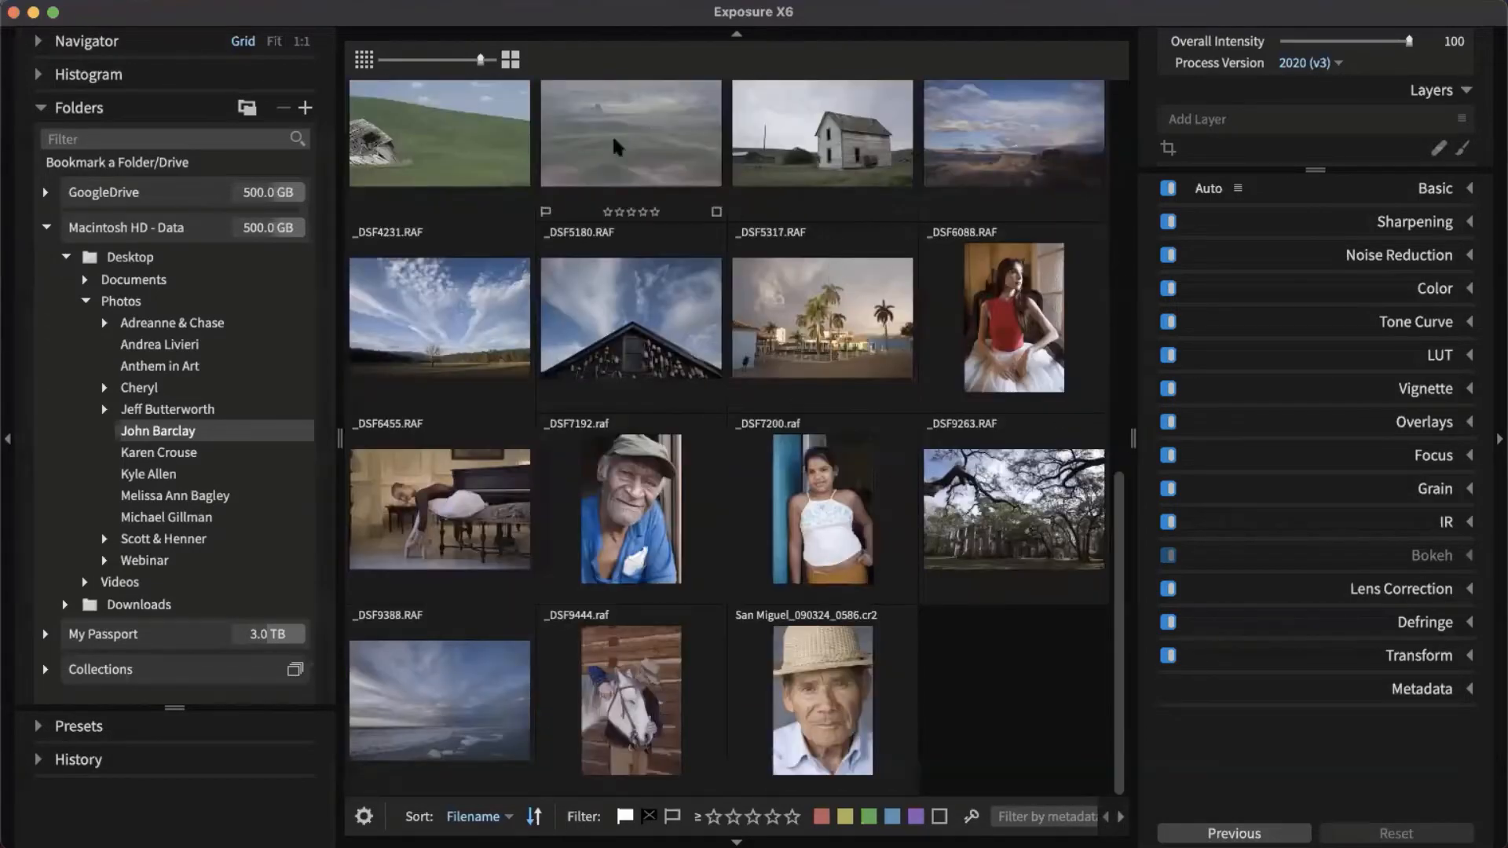
Apply the Auto adjustment to all photos in the open folder and deselect them.
key("super+a")
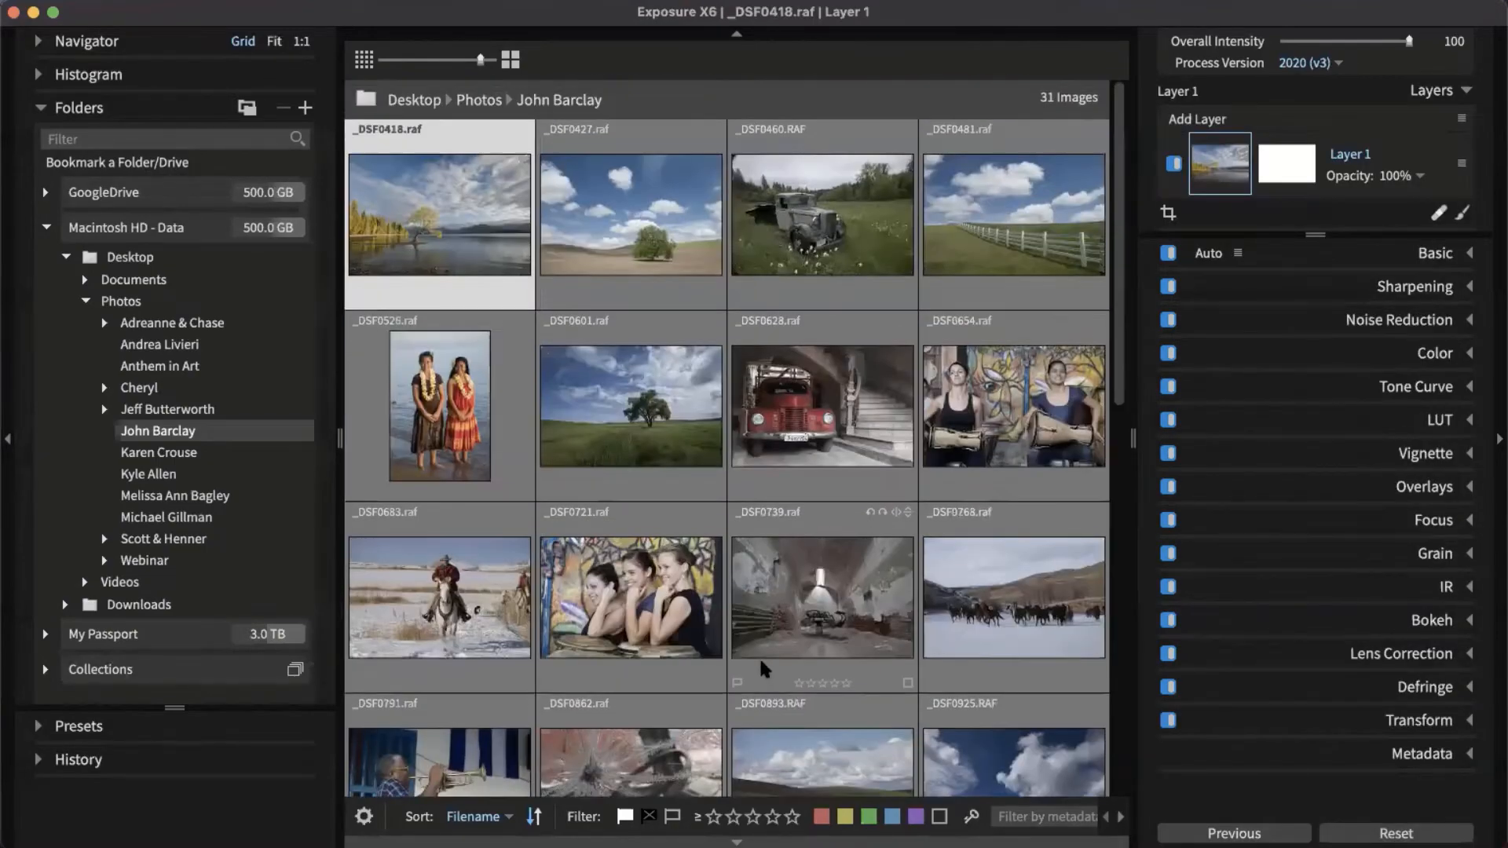
scroll(758, 656, "down", 10)
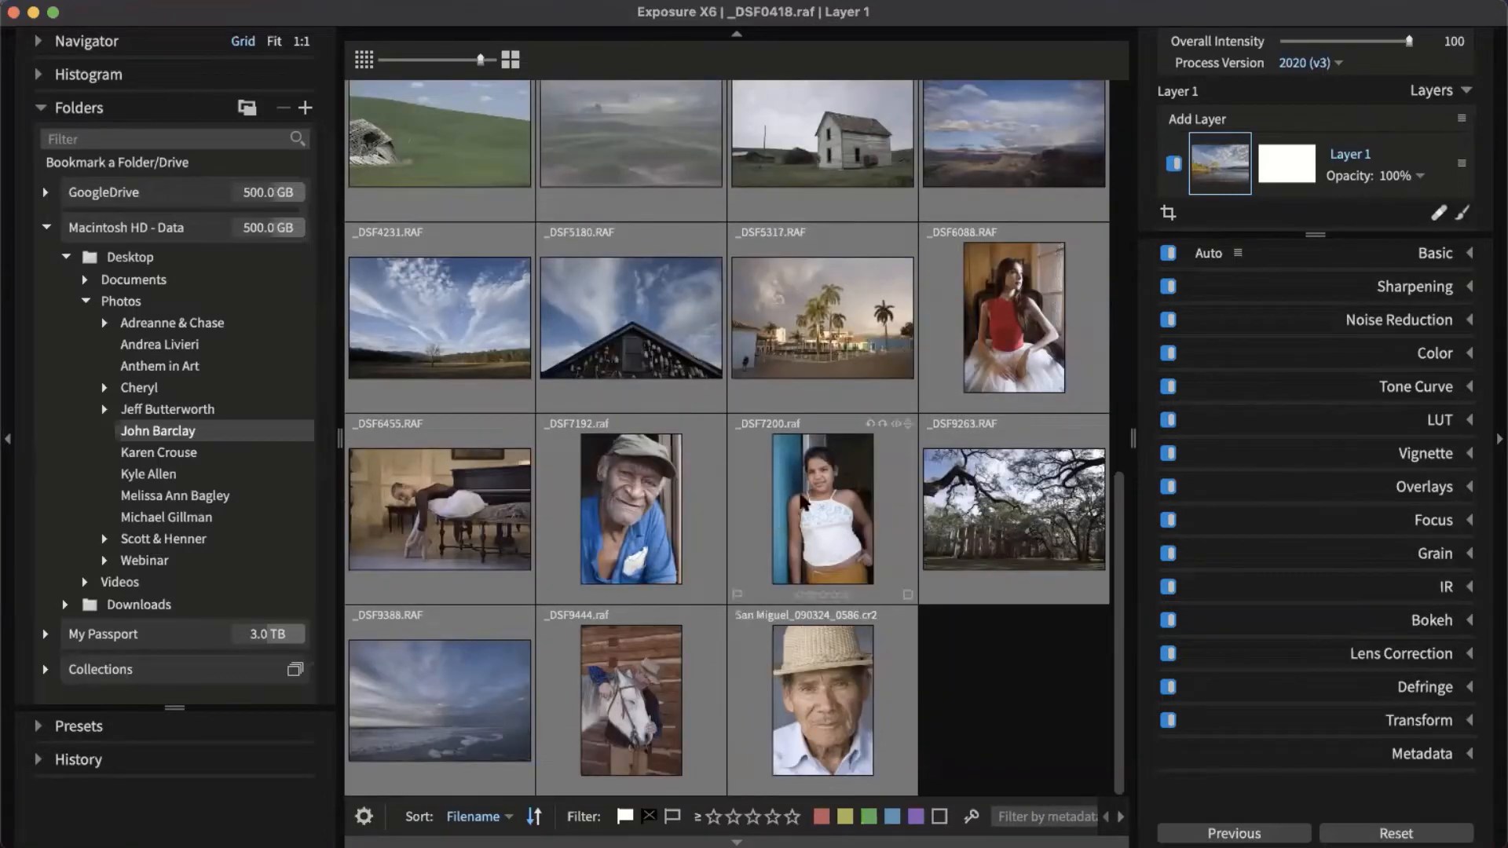
left_click(1207, 253)
left_click(990, 737)
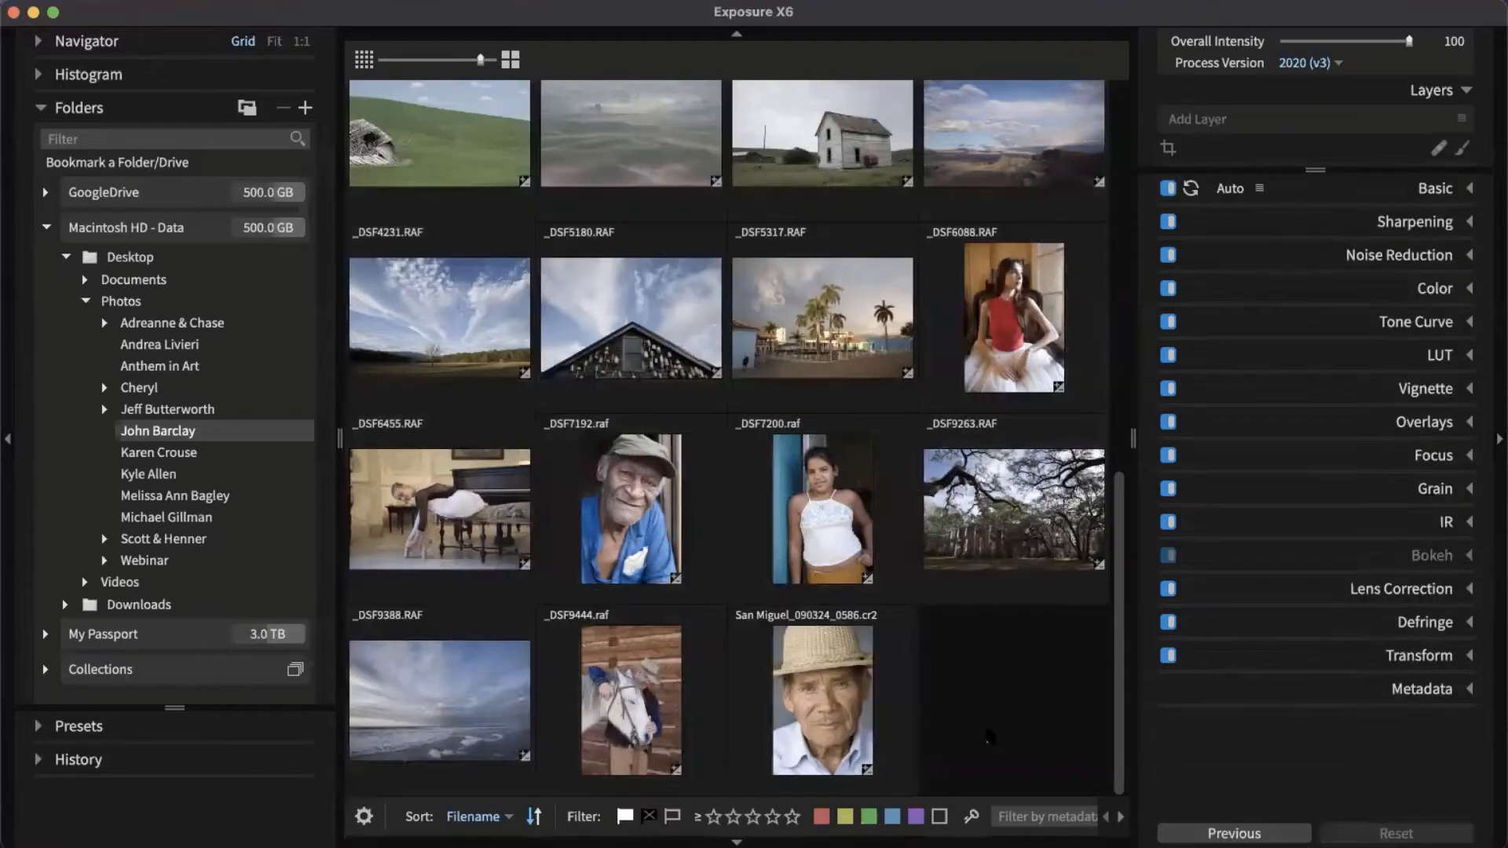
Review the auto-adjusted thumbnails and compare the Basic adjustment values of _DSF5180.RAF and _DSF5317.RAF.
scroll(947, 569, "up", 10)
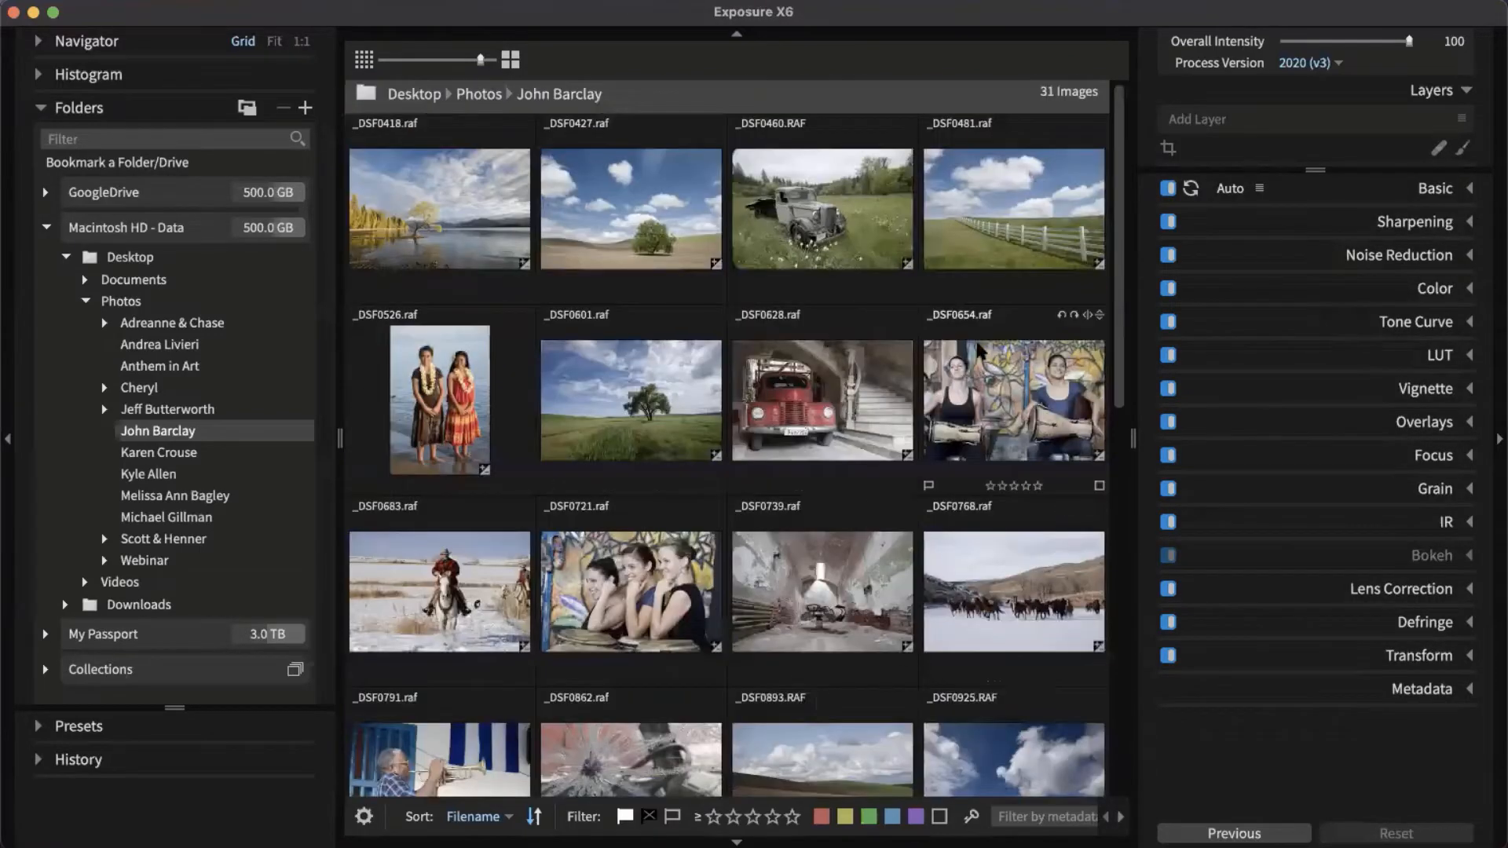
scroll(926, 428, "down", 5)
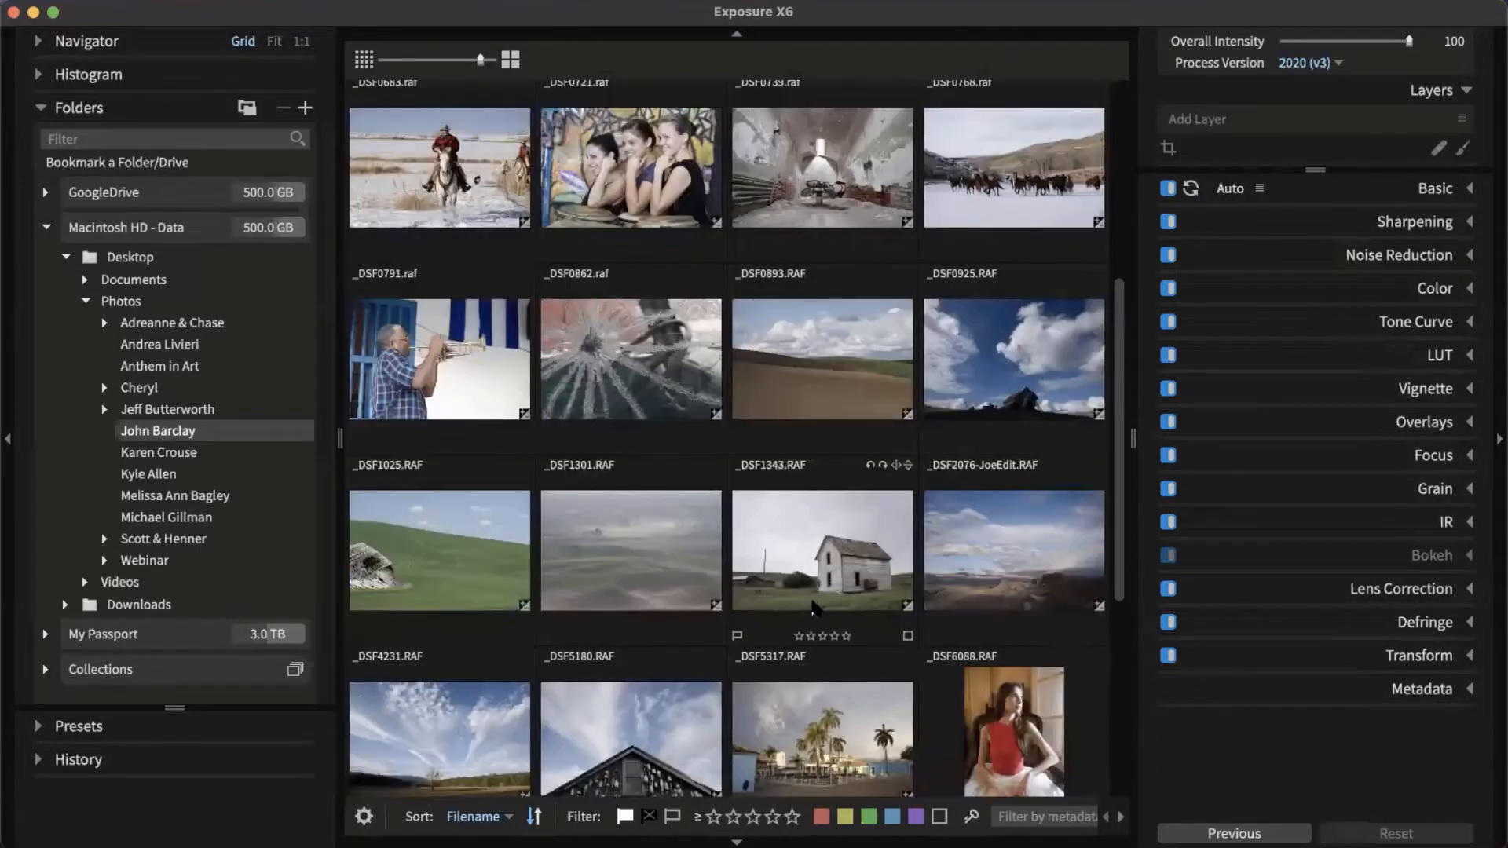
scroll(813, 607, "down", 4)
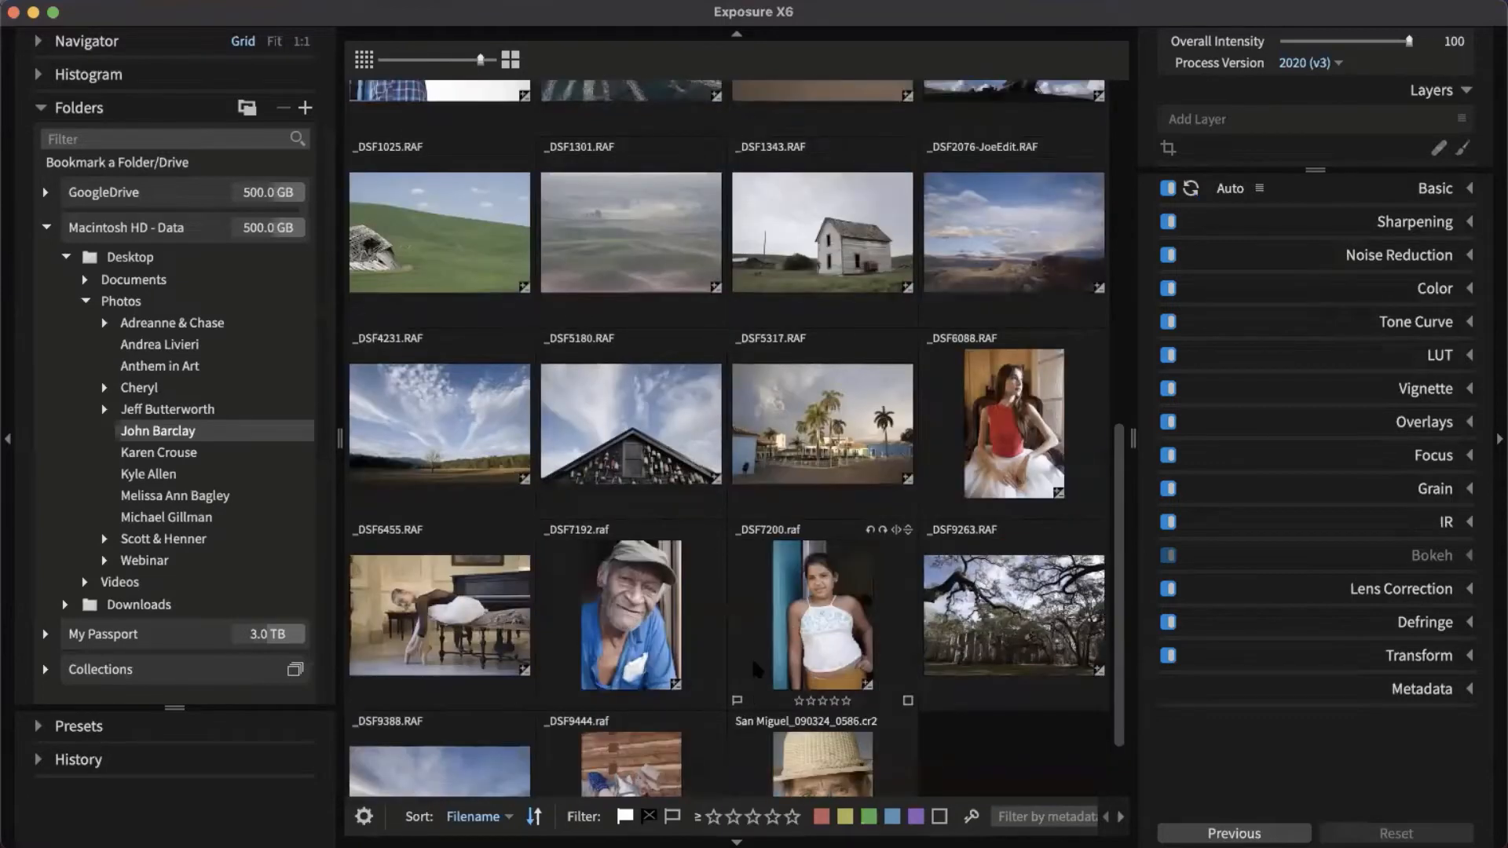
scroll(758, 643, "down", 2)
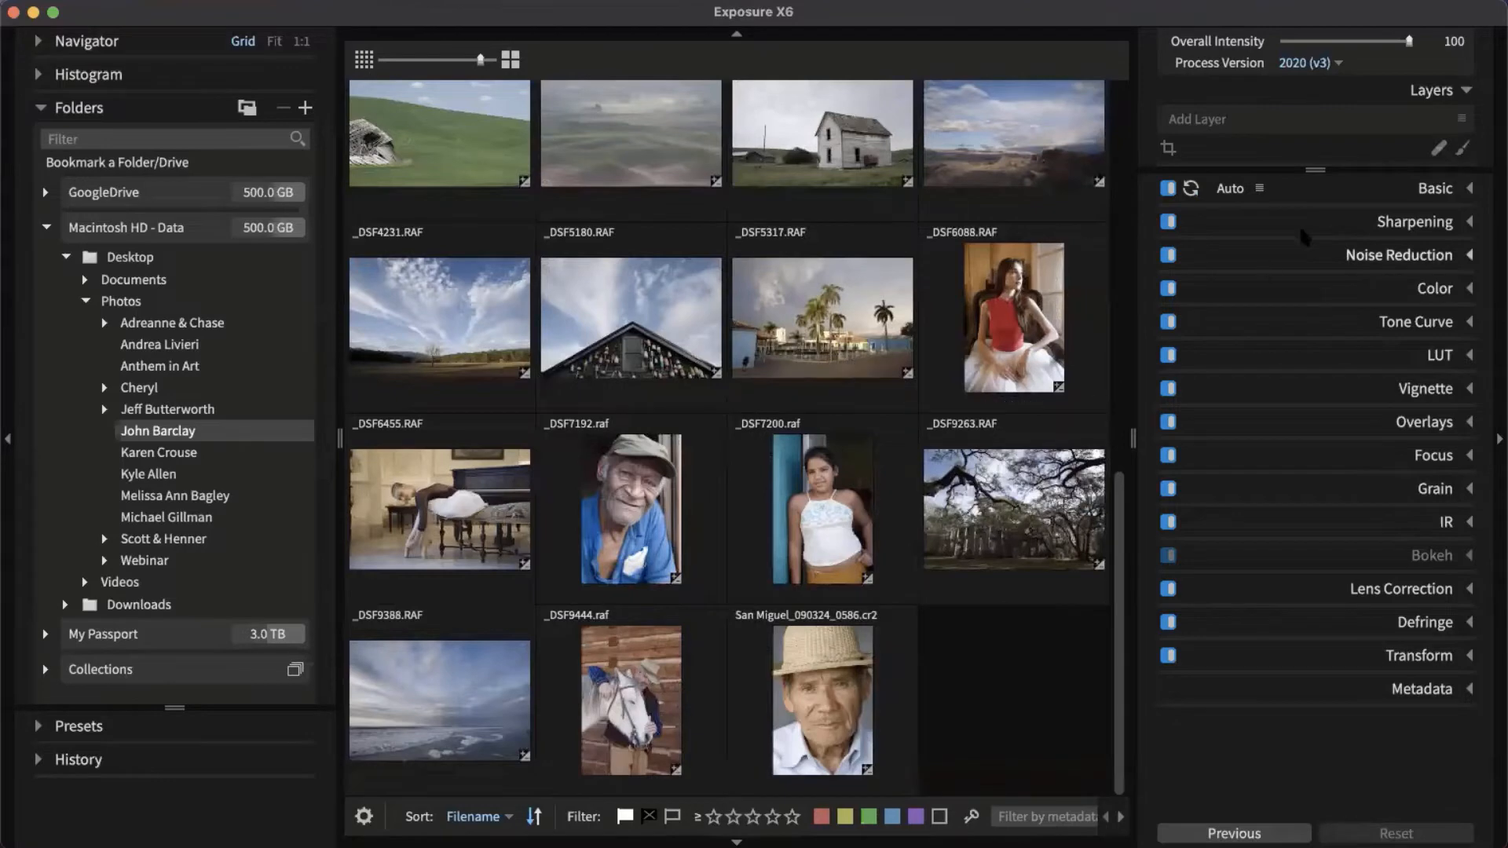
left_click(1384, 203)
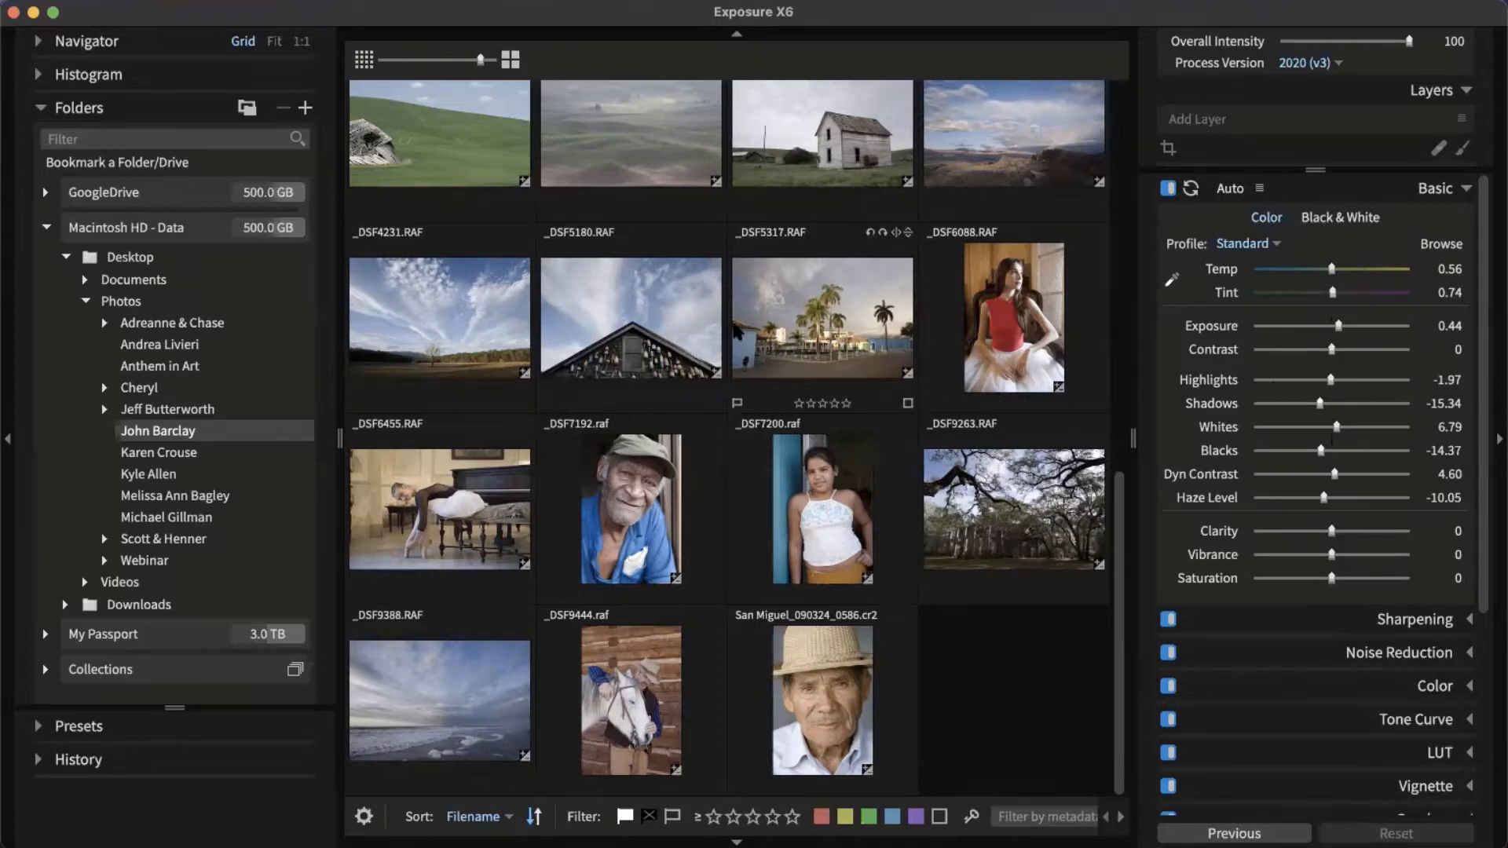
left_click(630, 322)
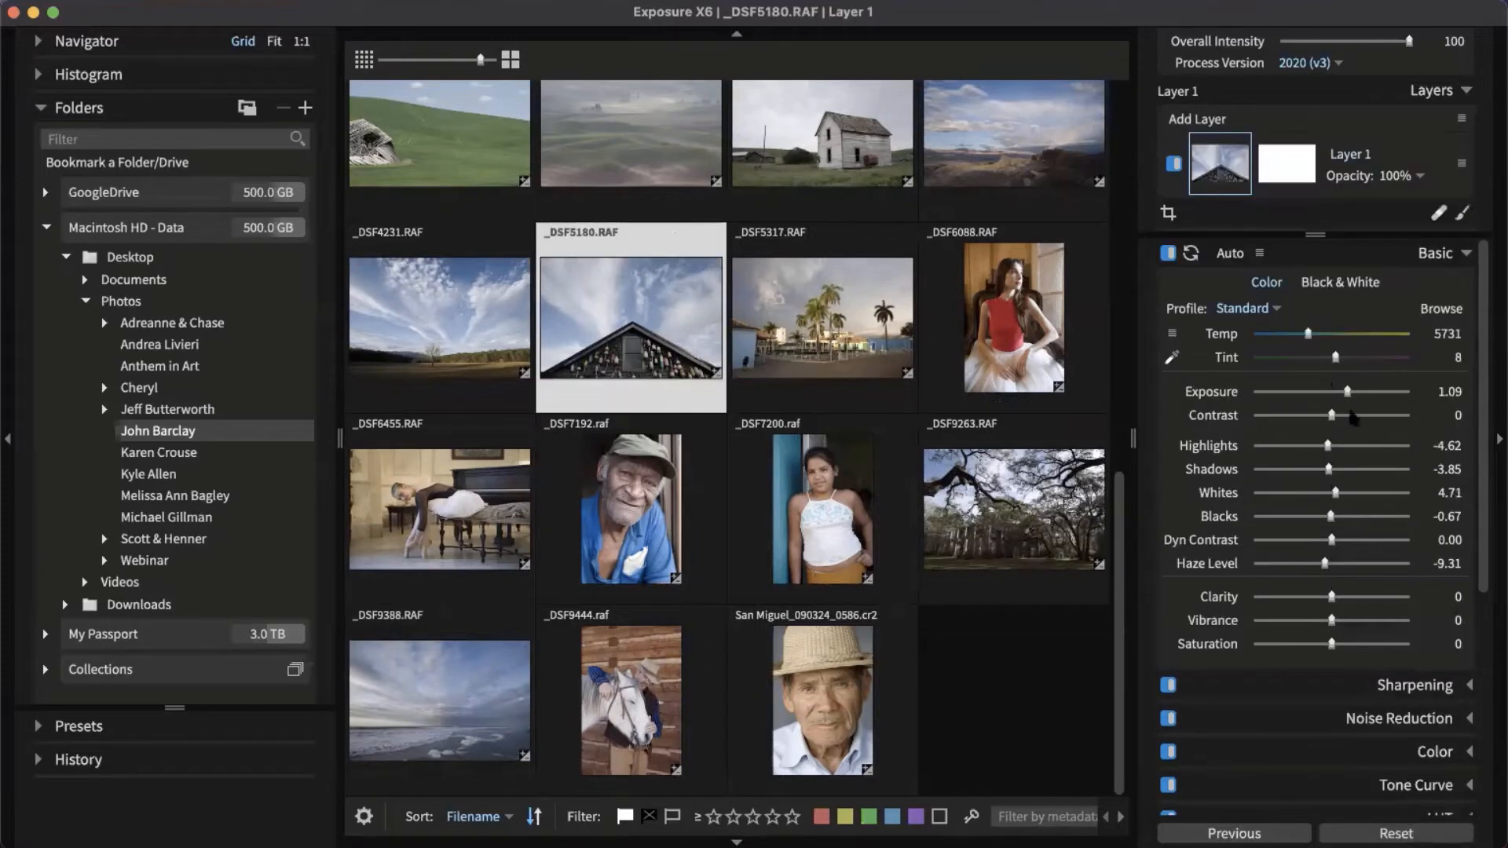
key("Right")
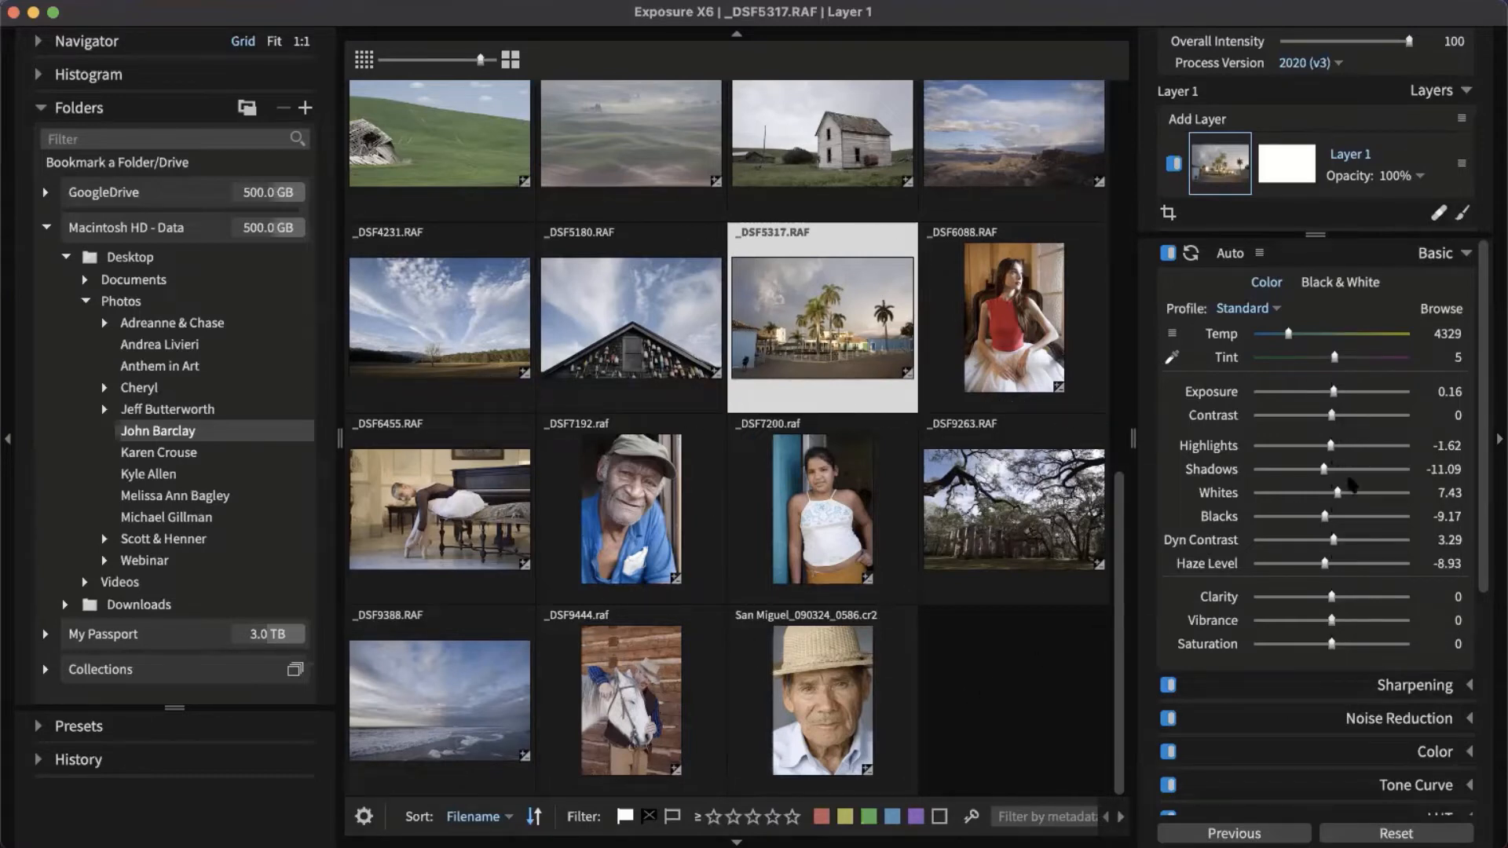
left_click(1445, 252)
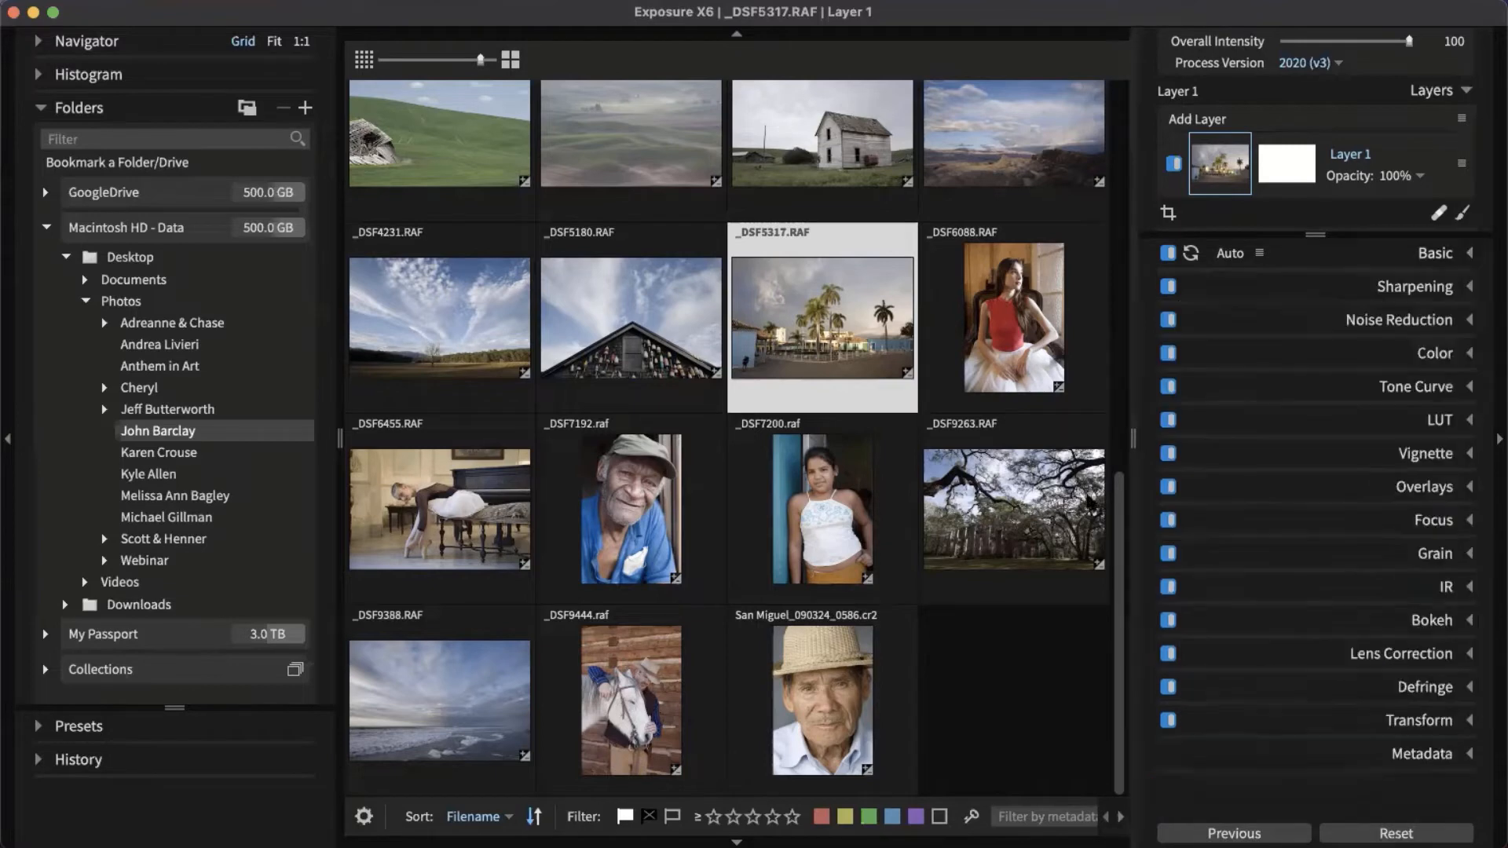
left_click(1094, 731)
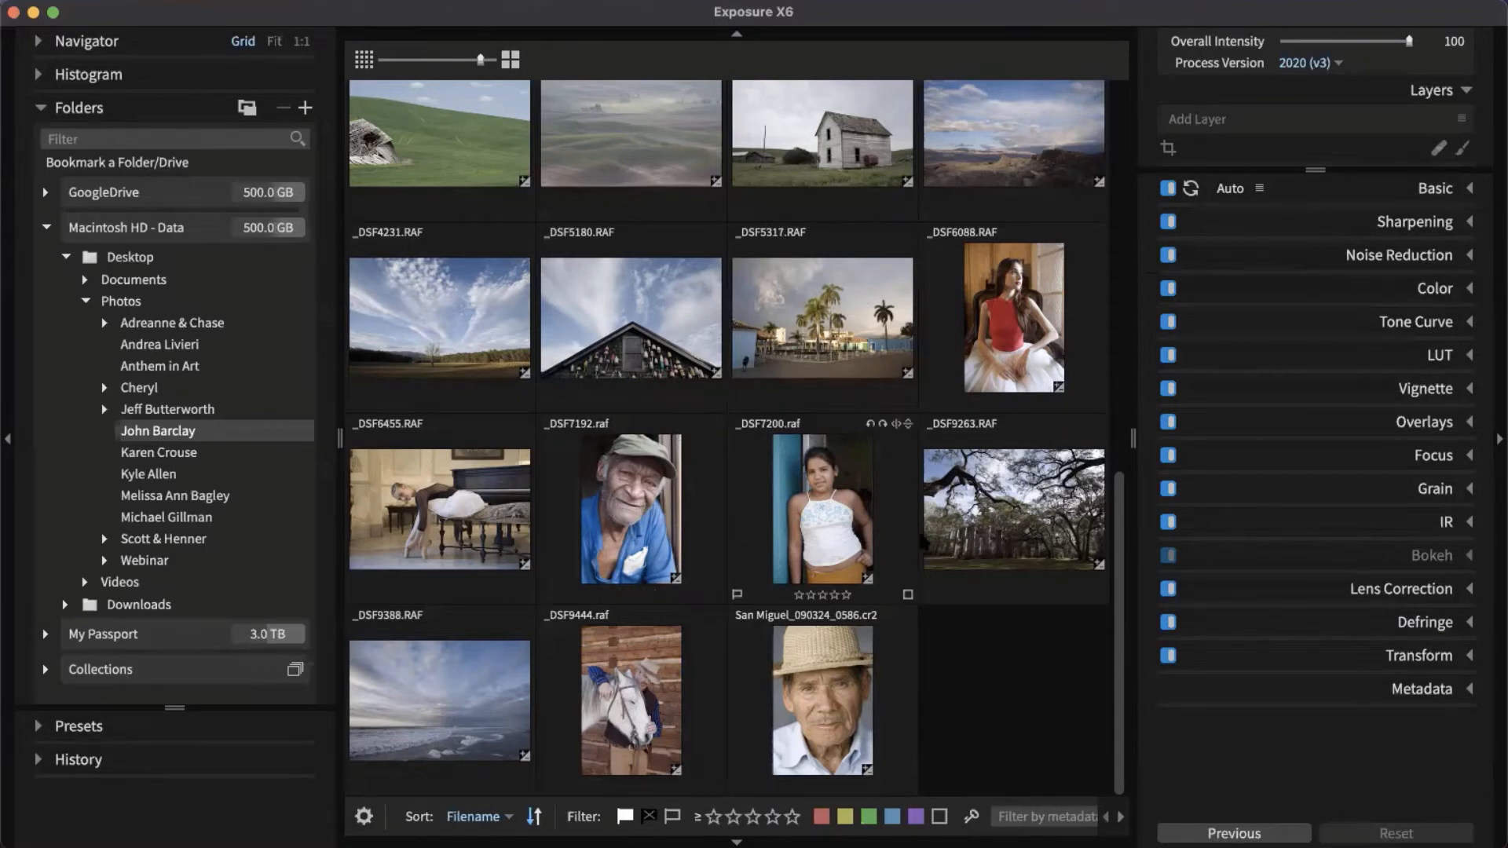
Open _DSF9263.RAF, the oak trees over the brick ruins, in single view and compare it with its unedited version.
left_click(1013, 509)
double_click(978, 539)
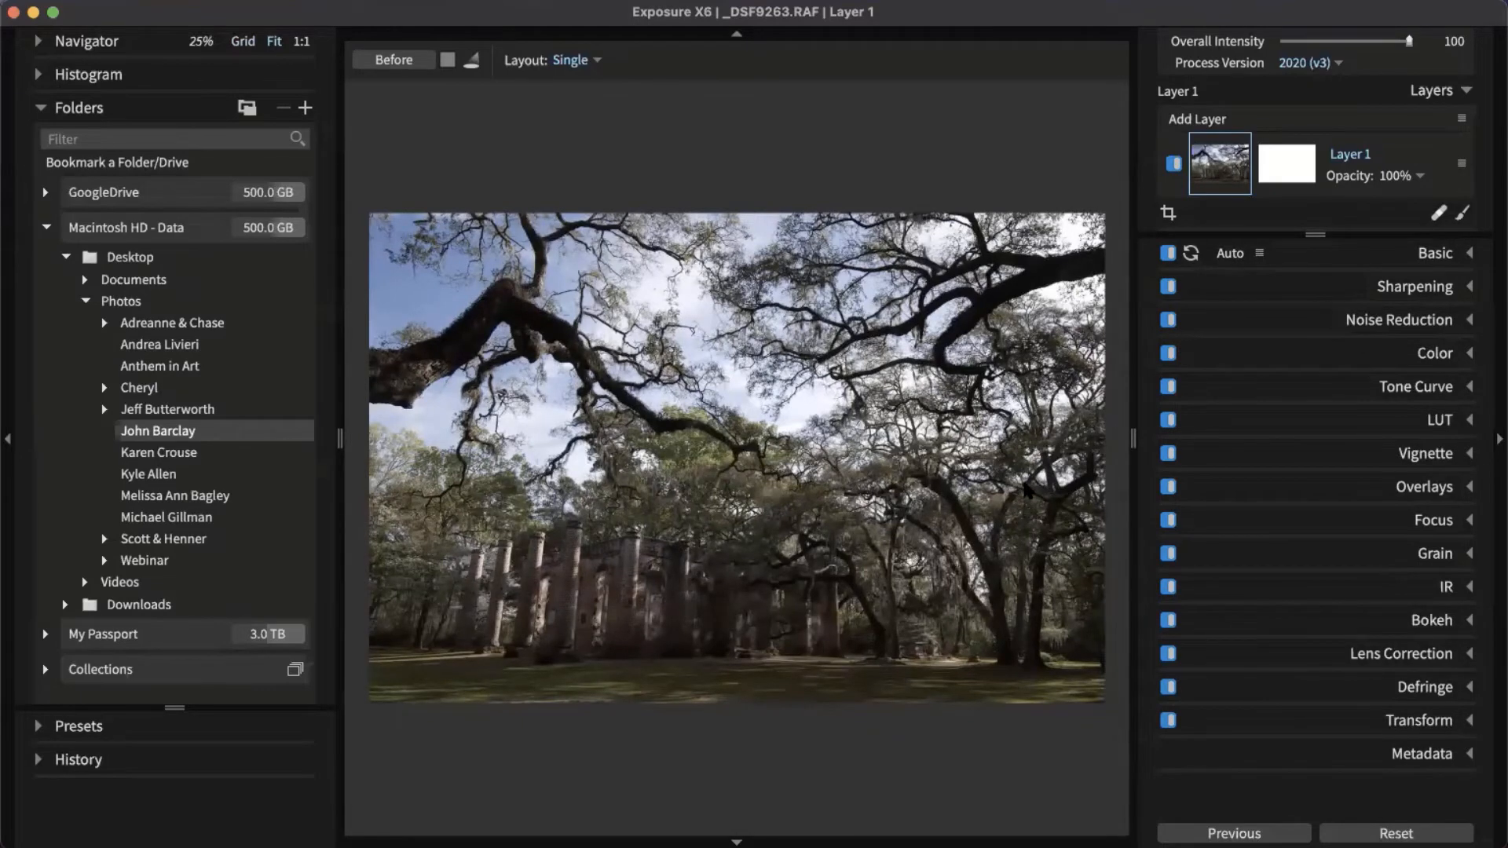
key("backslash")
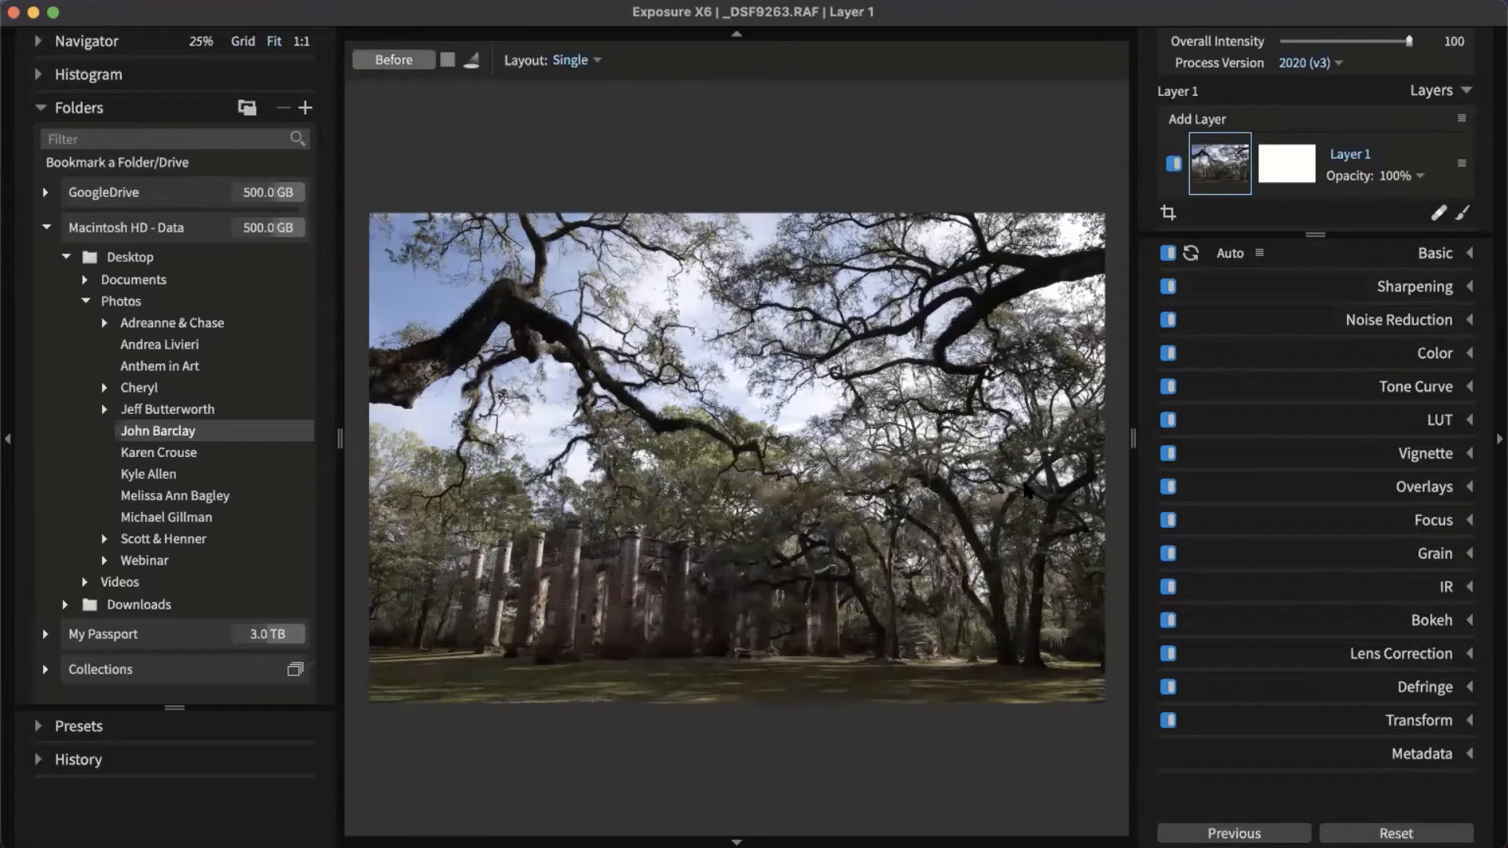
key("backslash")
key("backslash")
key("backslash")
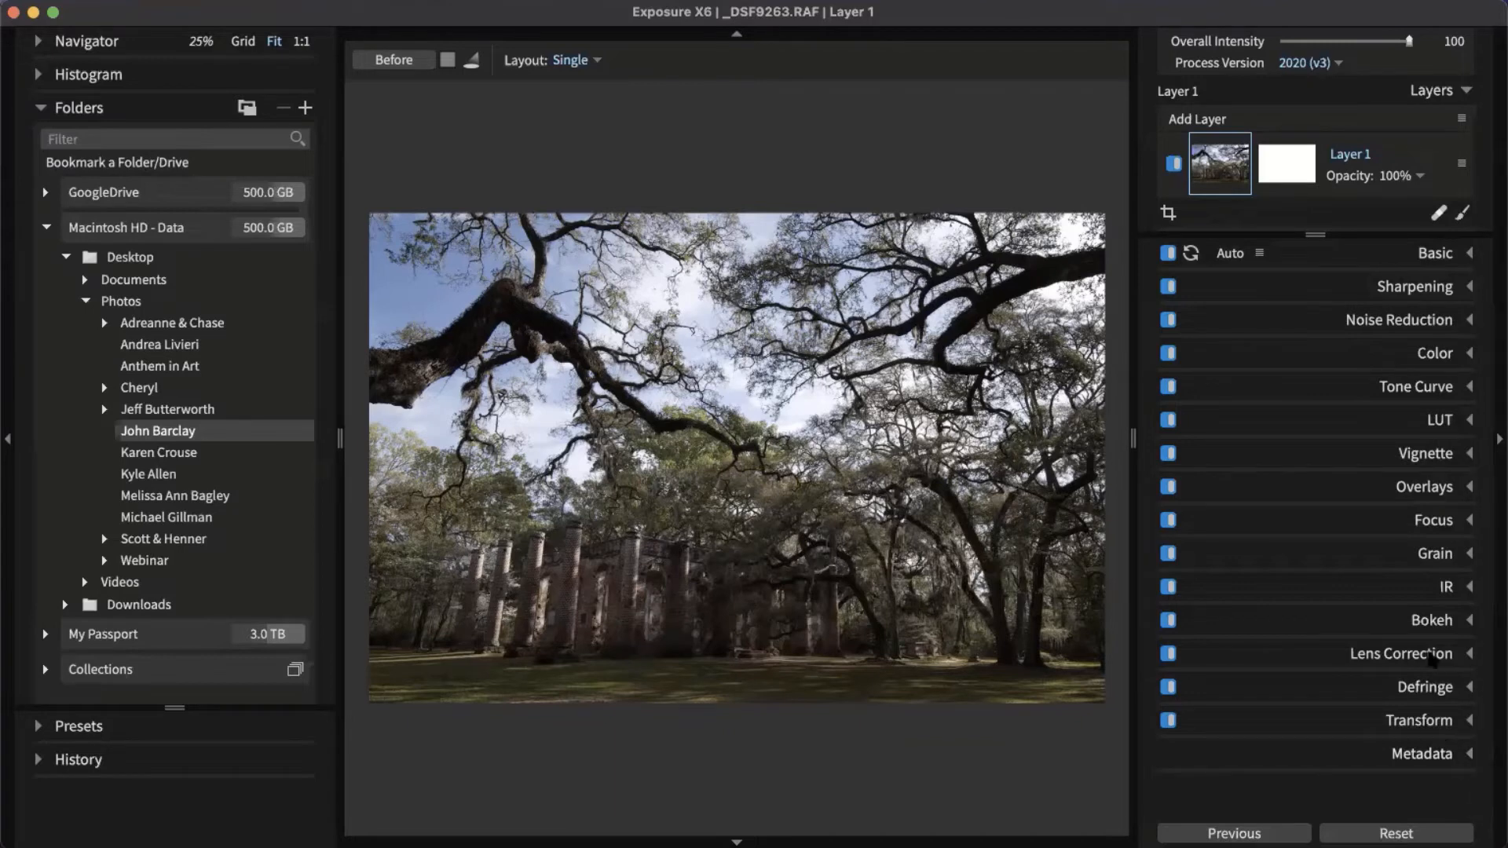
Try Manual distortion correction in the photo's Lens Correction settings and return it to Profile.
left_click(1426, 646)
scroll(1355, 605, "down", 3)
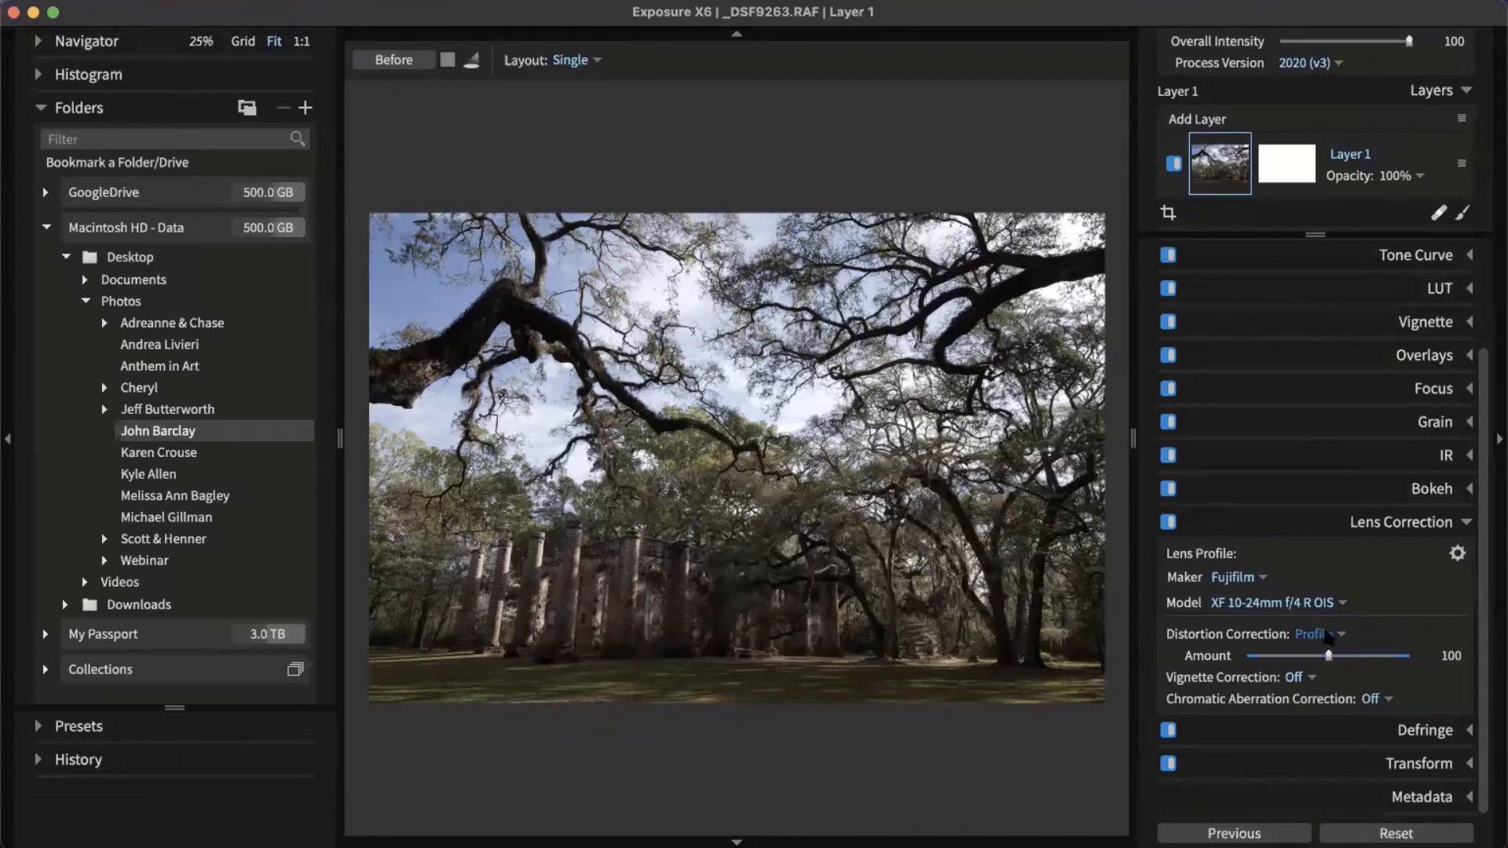
left_click(1327, 636)
left_click(1344, 697)
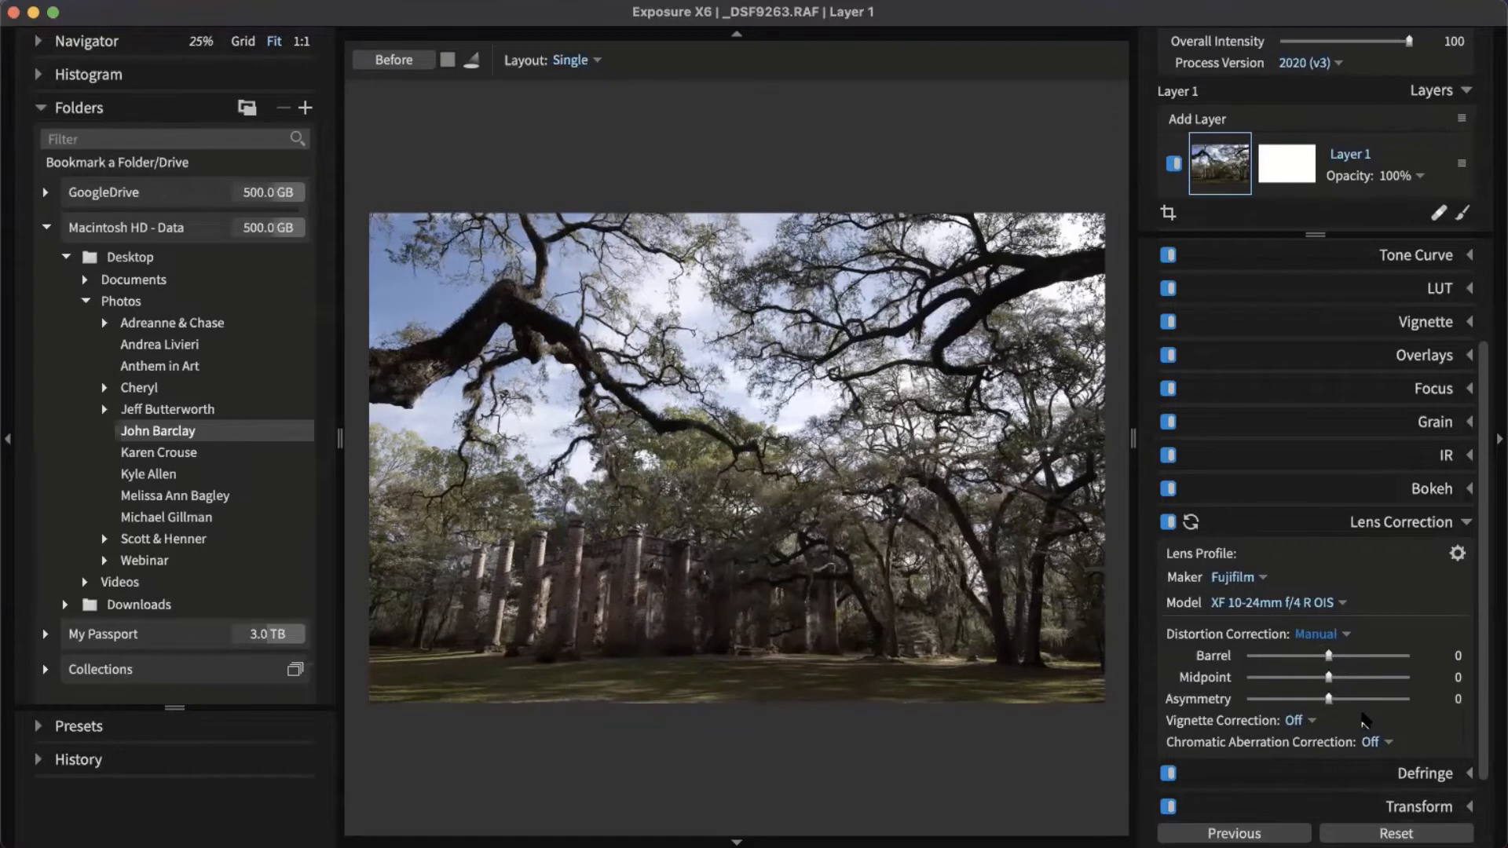
left_click(1310, 638)
left_click(1335, 676)
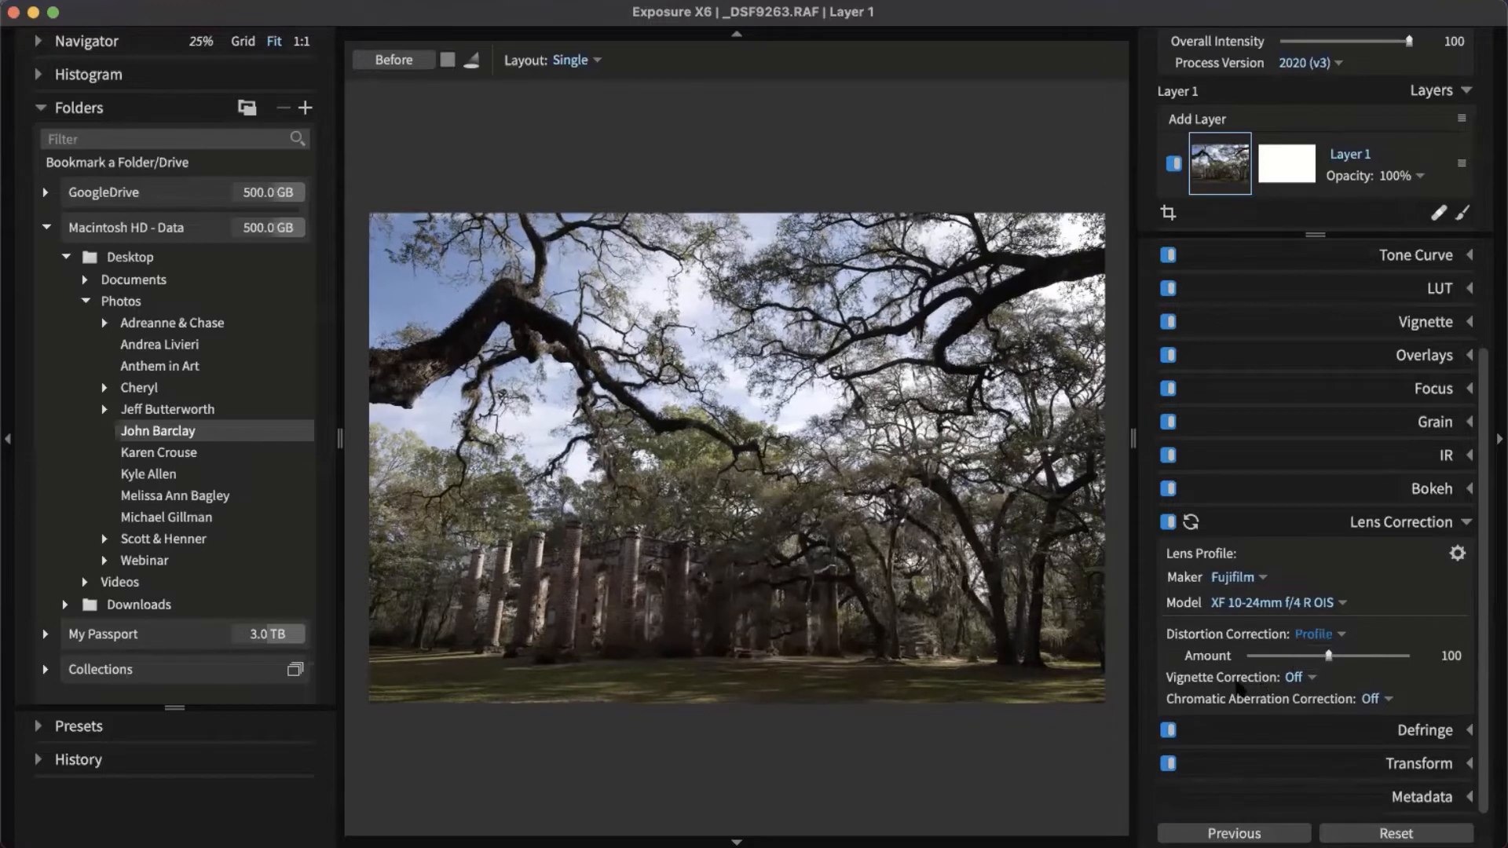
Examine the Vignette Correction and Chromatic Aberration Correction options, leaving both Off, and collapse the Lens Correction settings.
left_click(1292, 680)
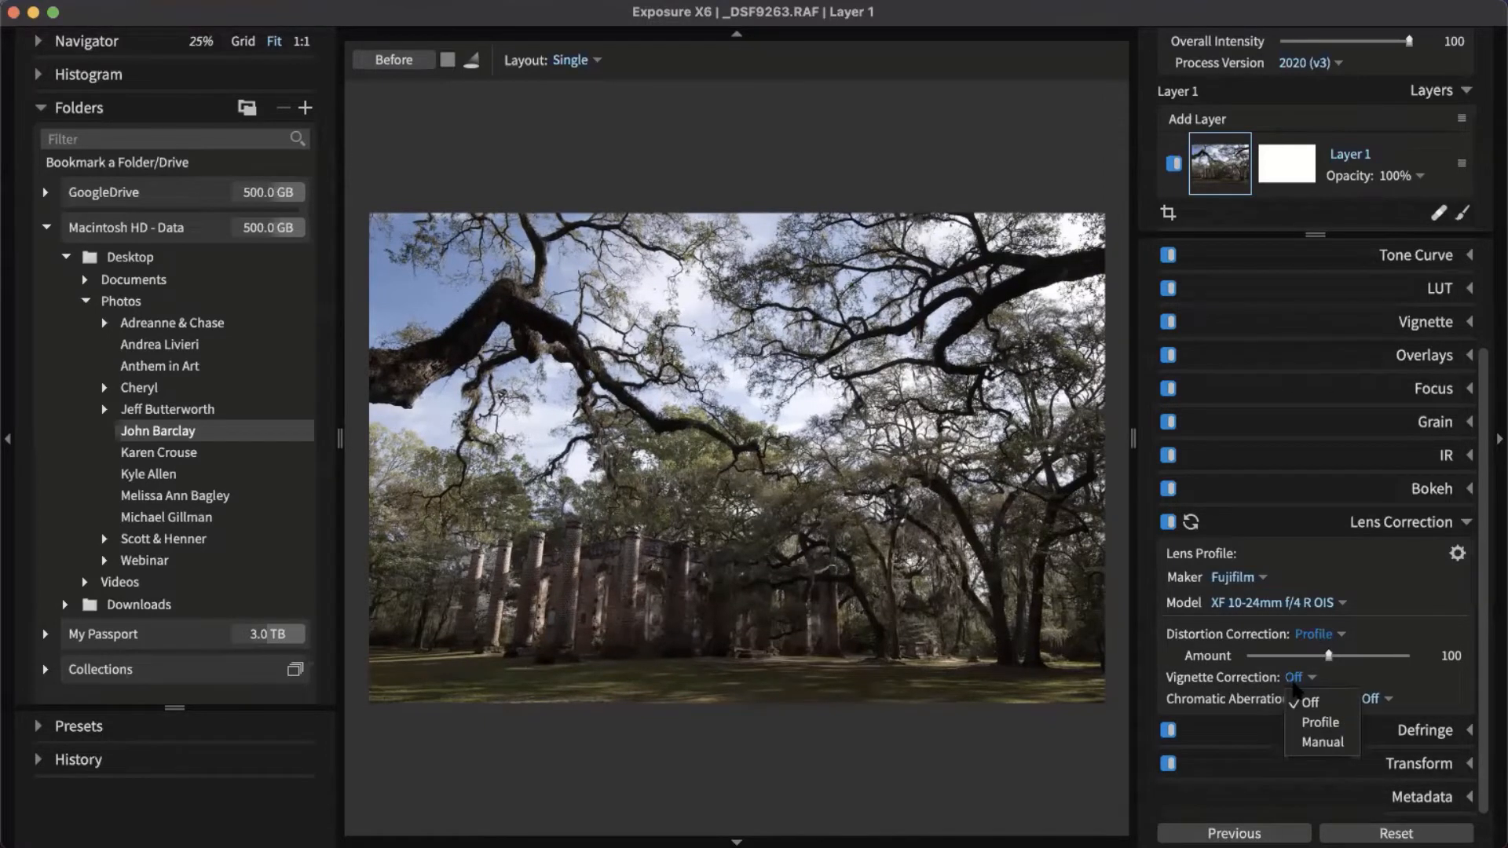
left_click(1305, 701)
left_click(1379, 699)
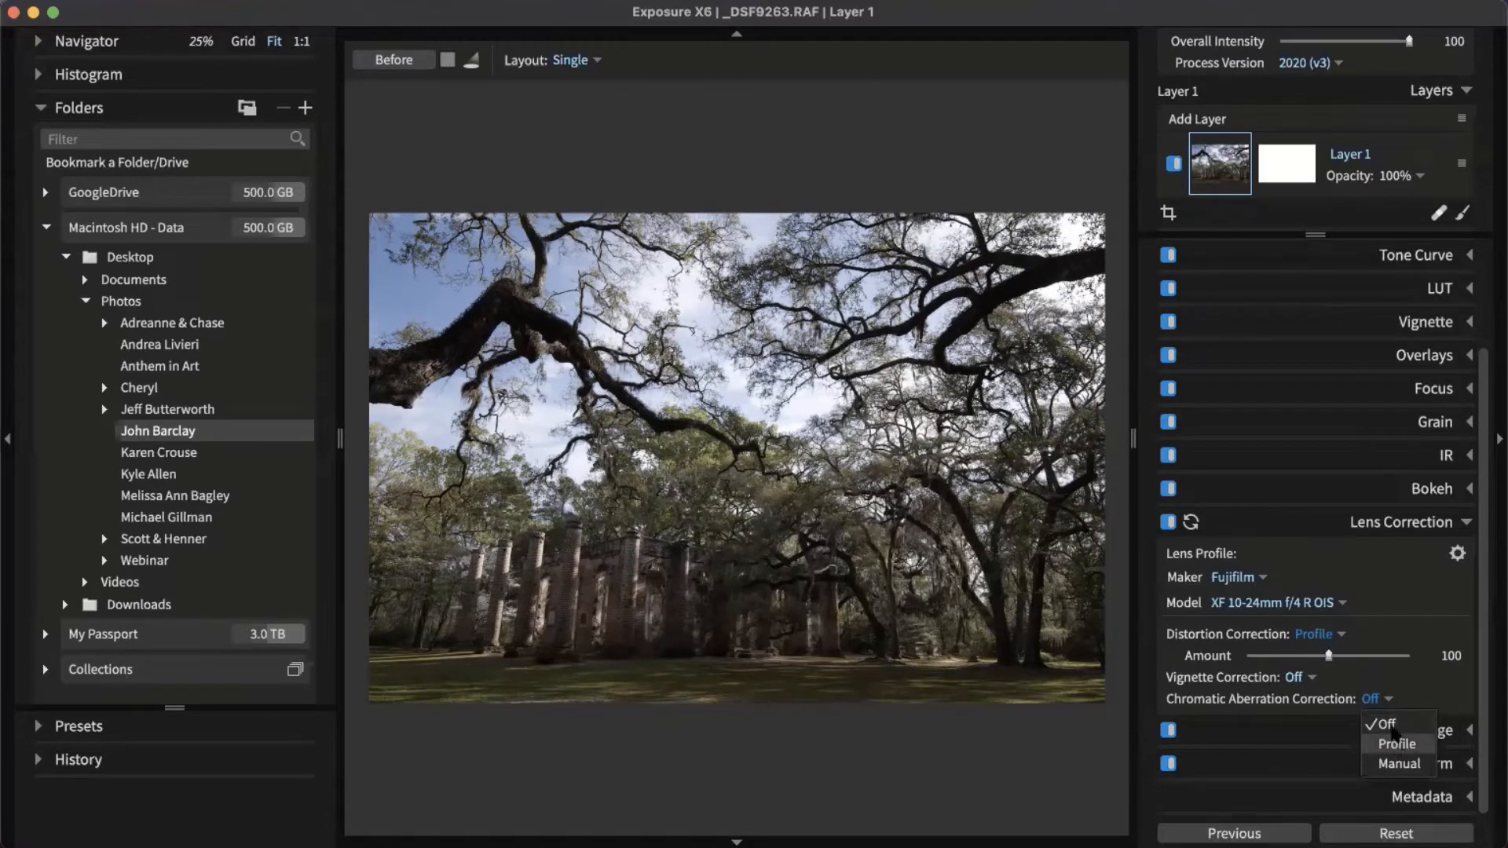
left_click(1393, 601)
left_click(1402, 521)
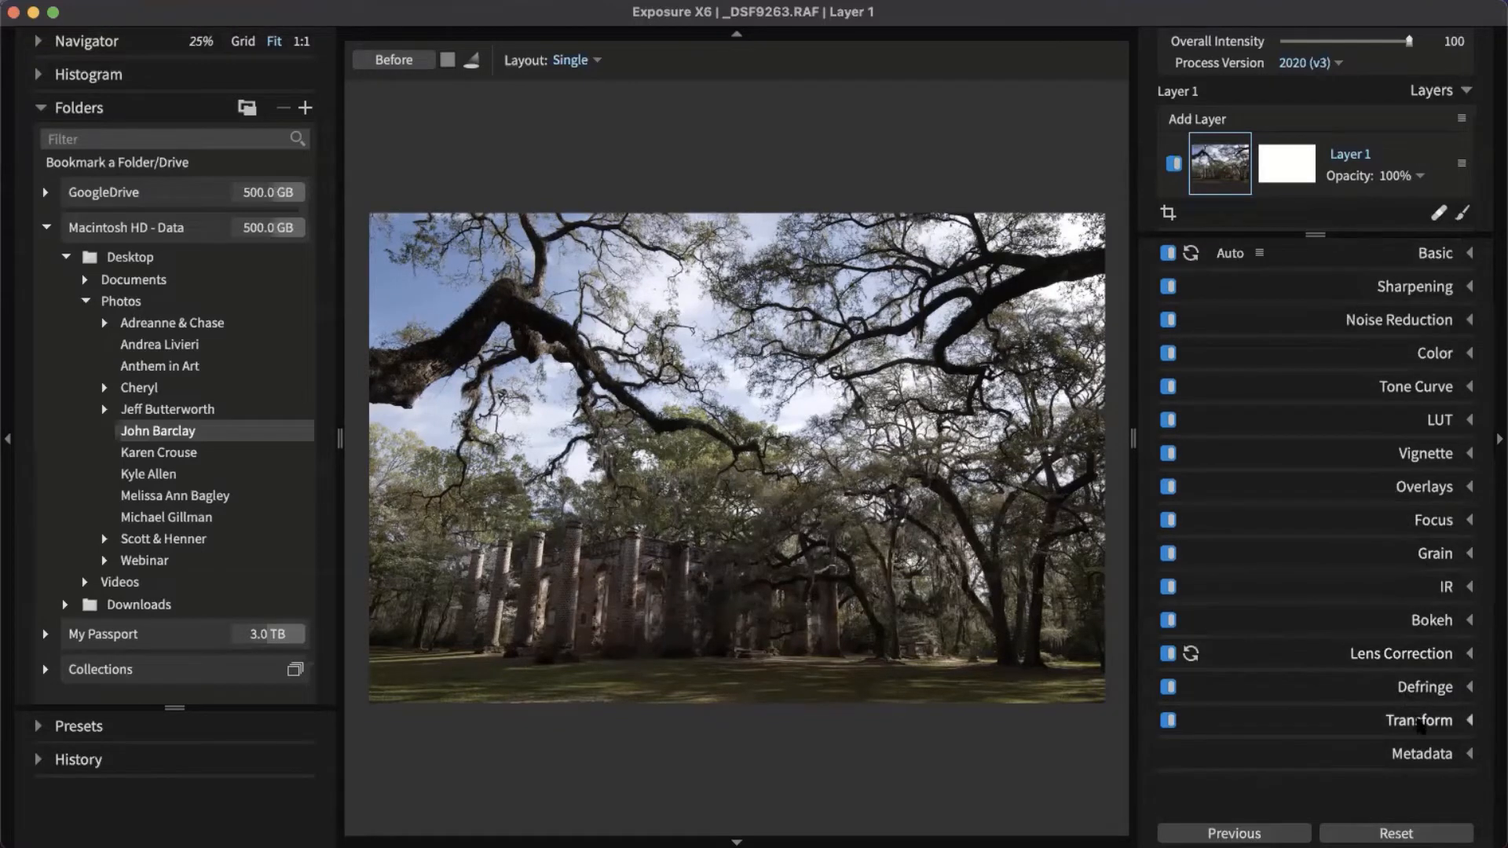
Open the Transform settings, enlarge the photo's view area, and enable Constrain Crop and Gridlines.
left_click(1420, 721)
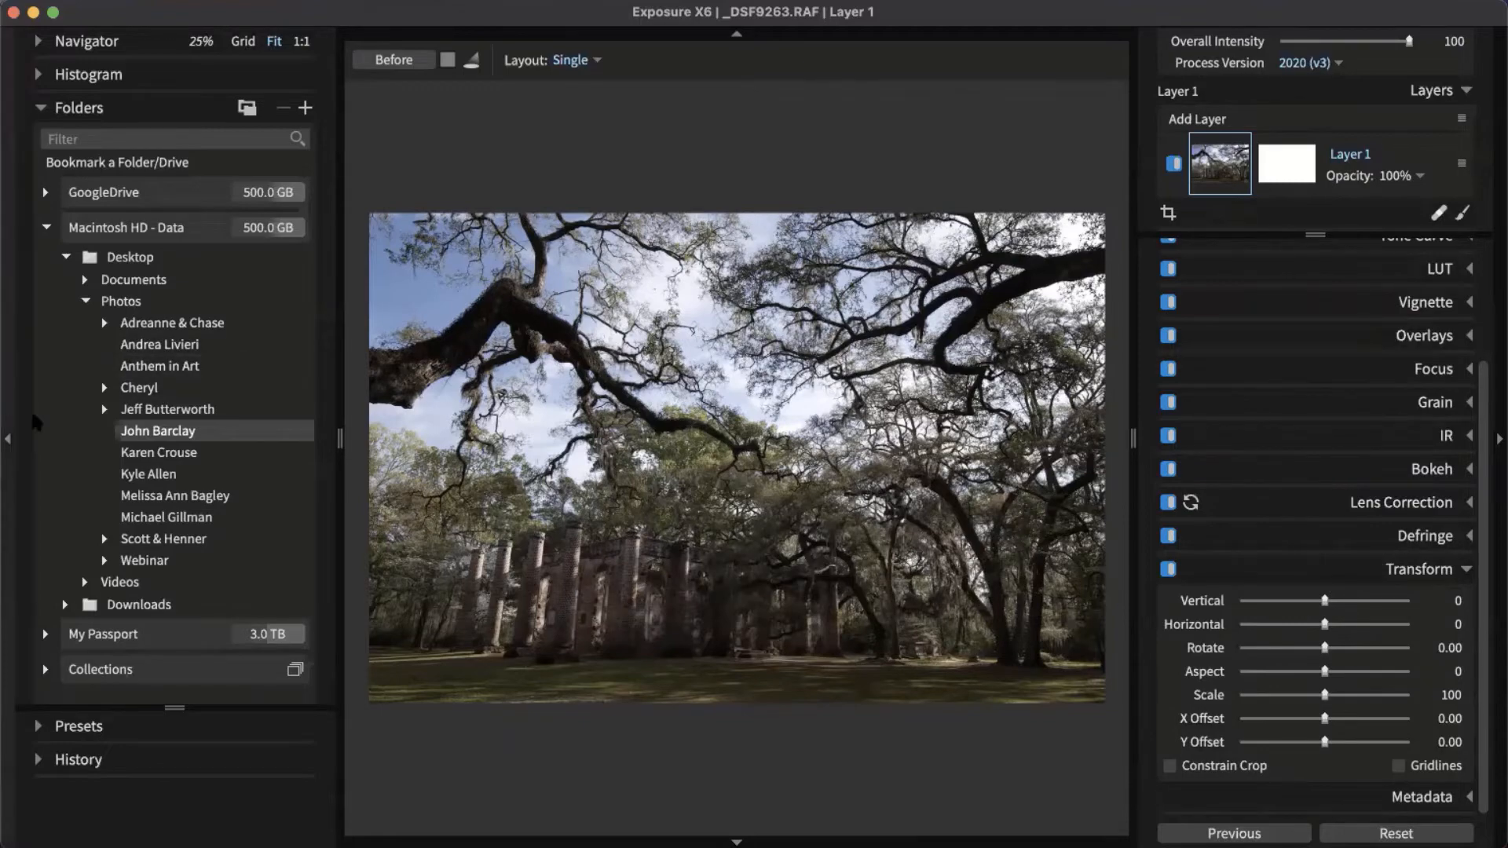
left_click(8, 404)
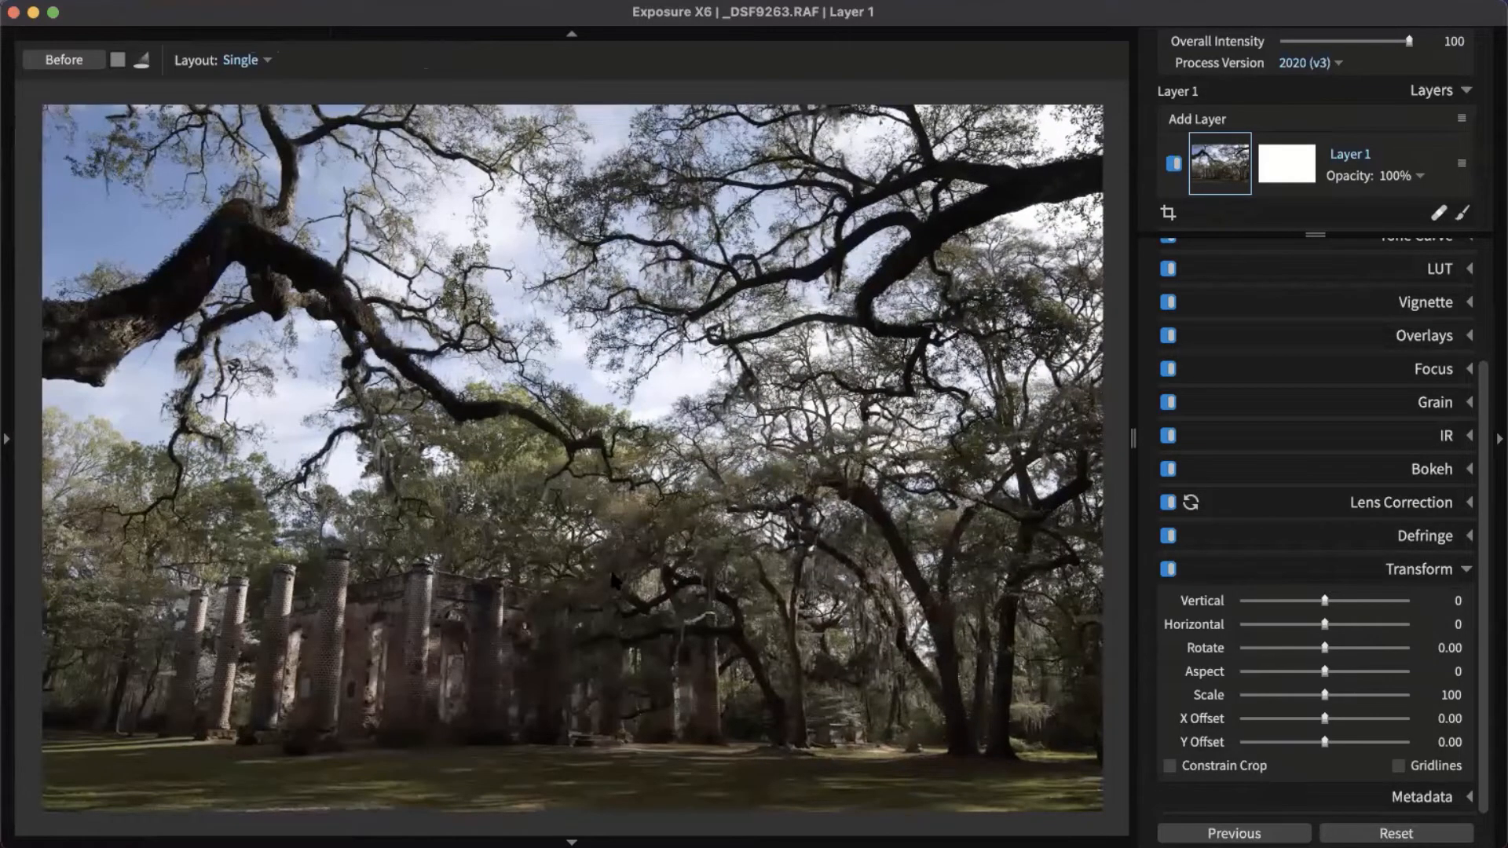
left_click(1169, 766)
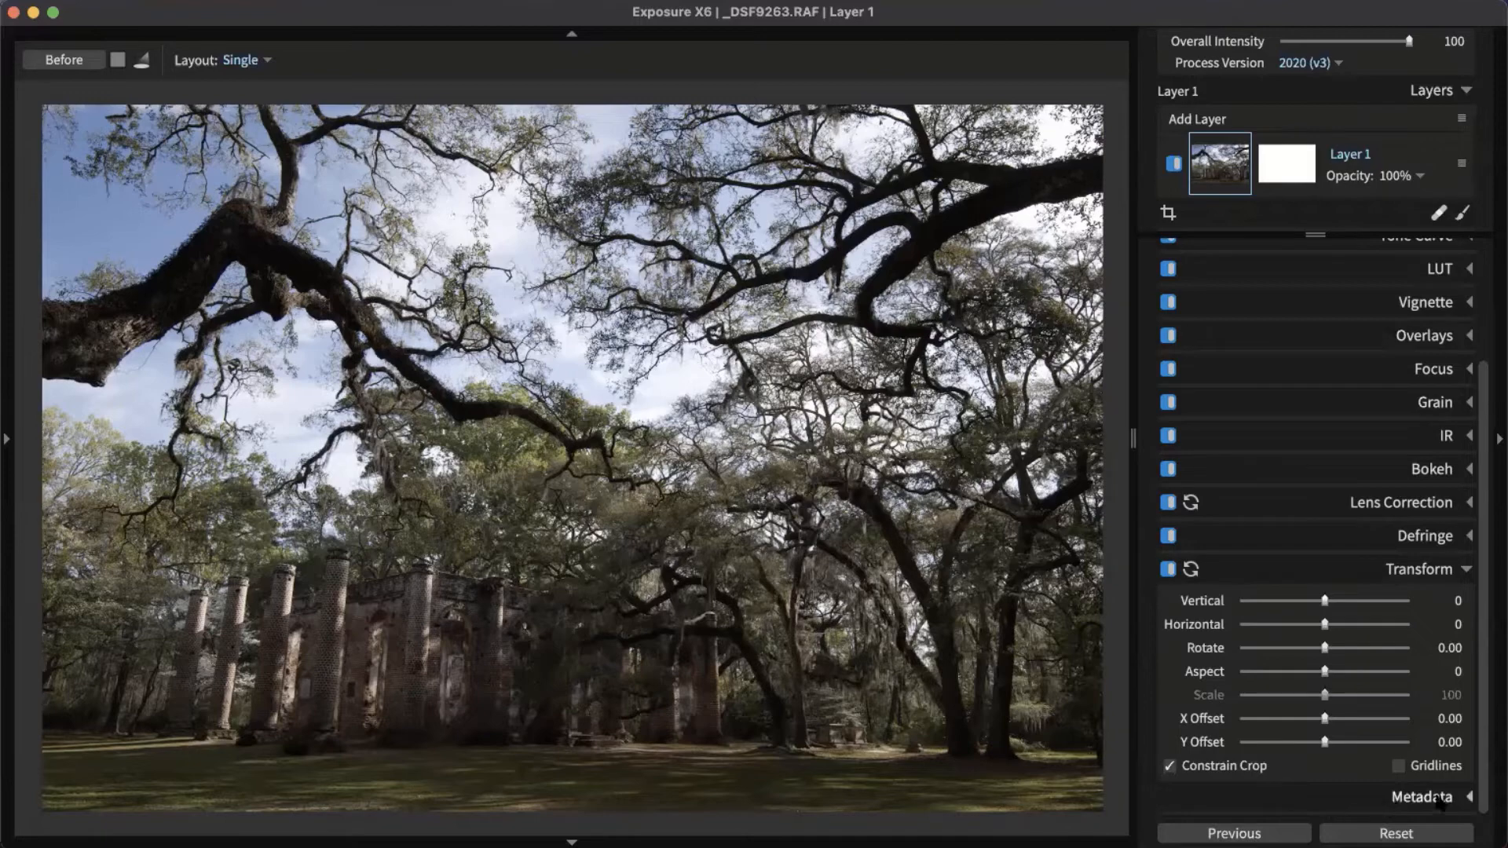
left_click(1398, 766)
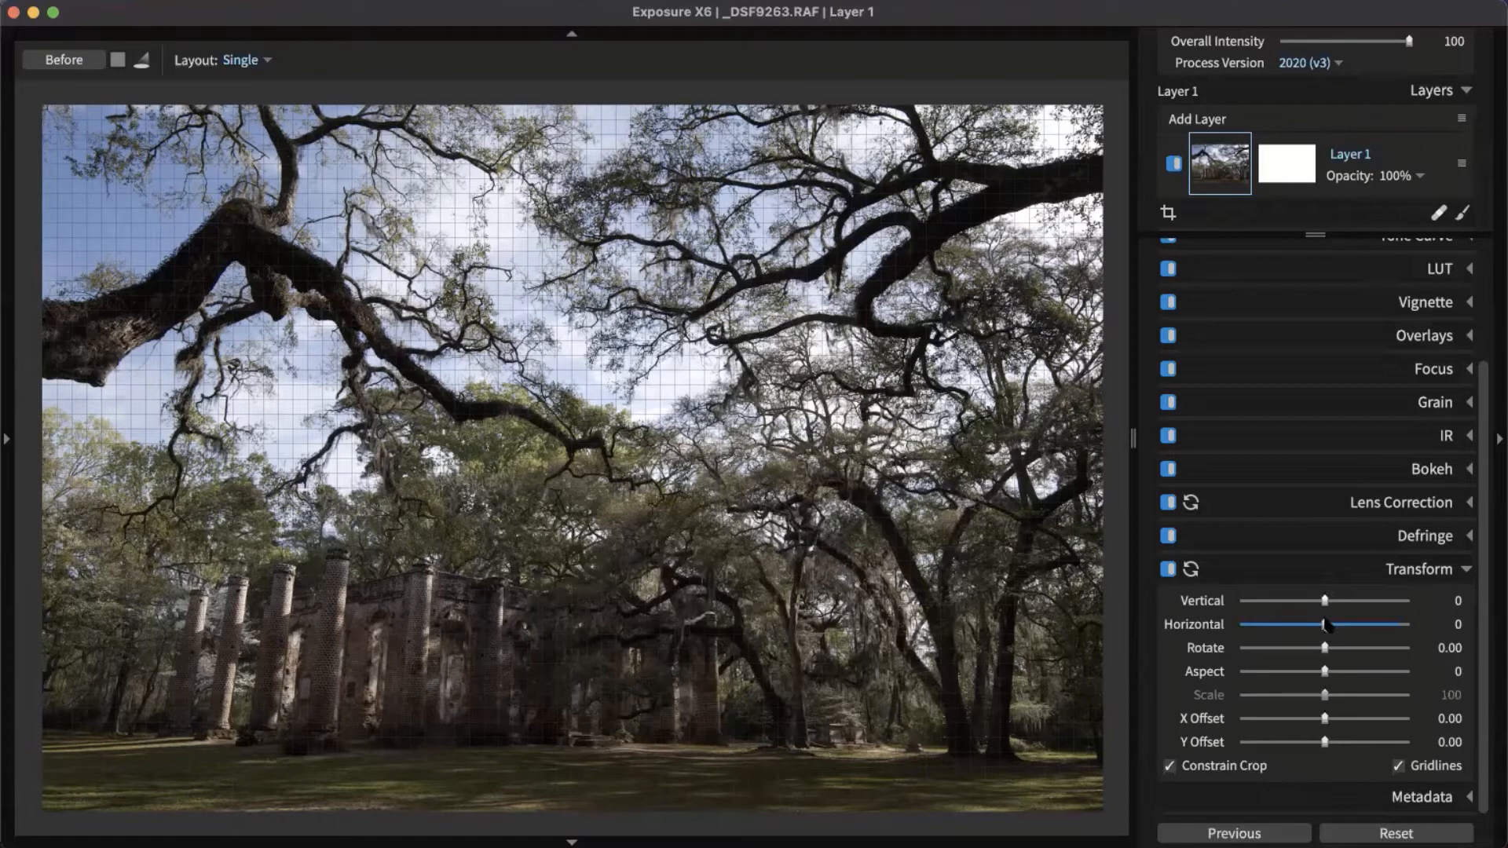
Straighten the leaning columns by setting the Vertical transform to -31, and collapse the Transform settings.
left_click_drag(1325, 624, 1325, 624)
left_click_drag(1322, 600, 1299, 599)
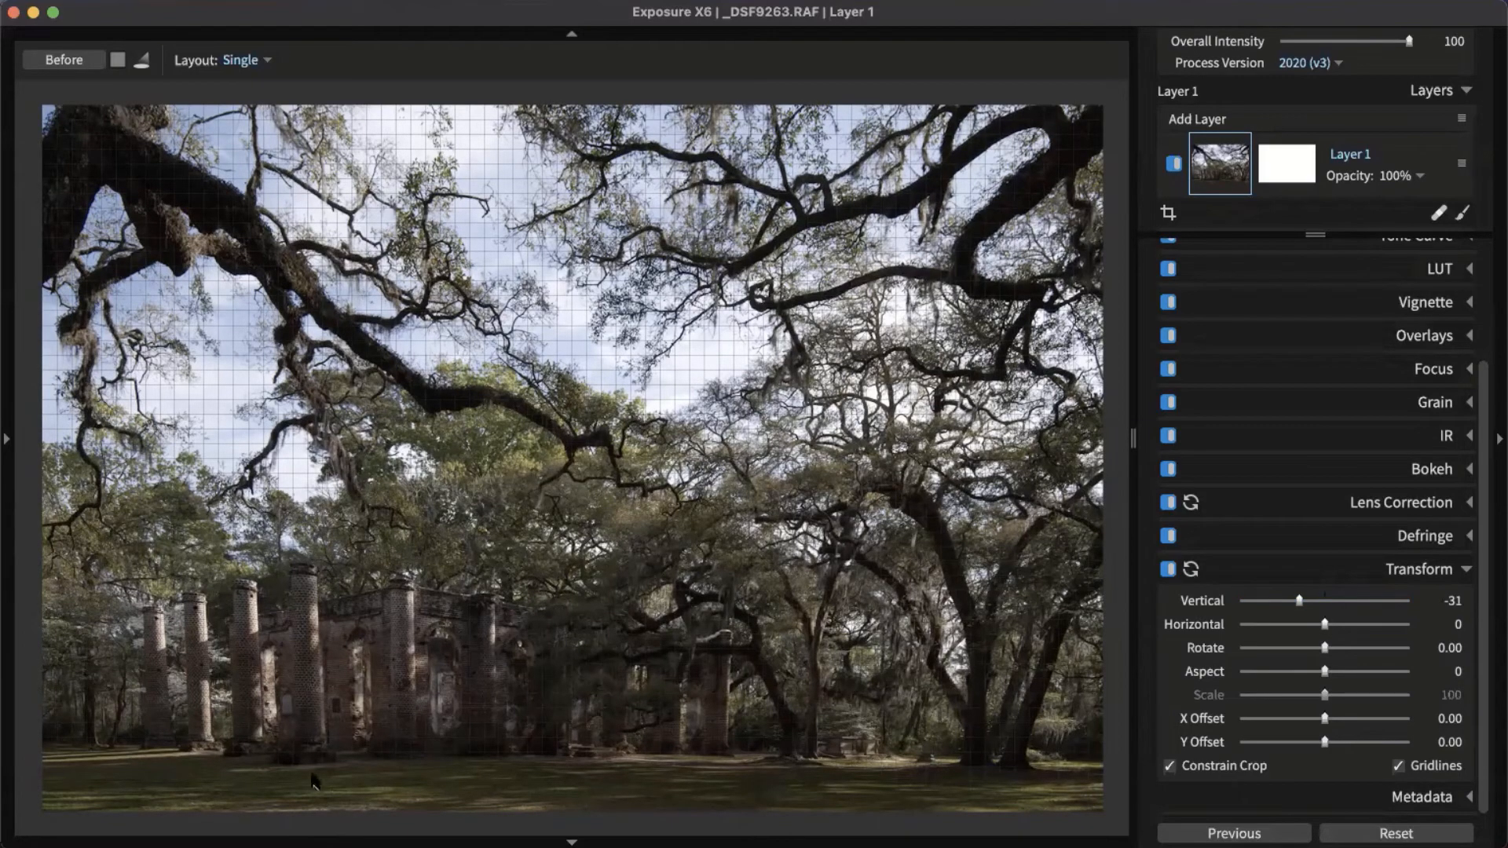
scroll(1351, 655, "up", 2)
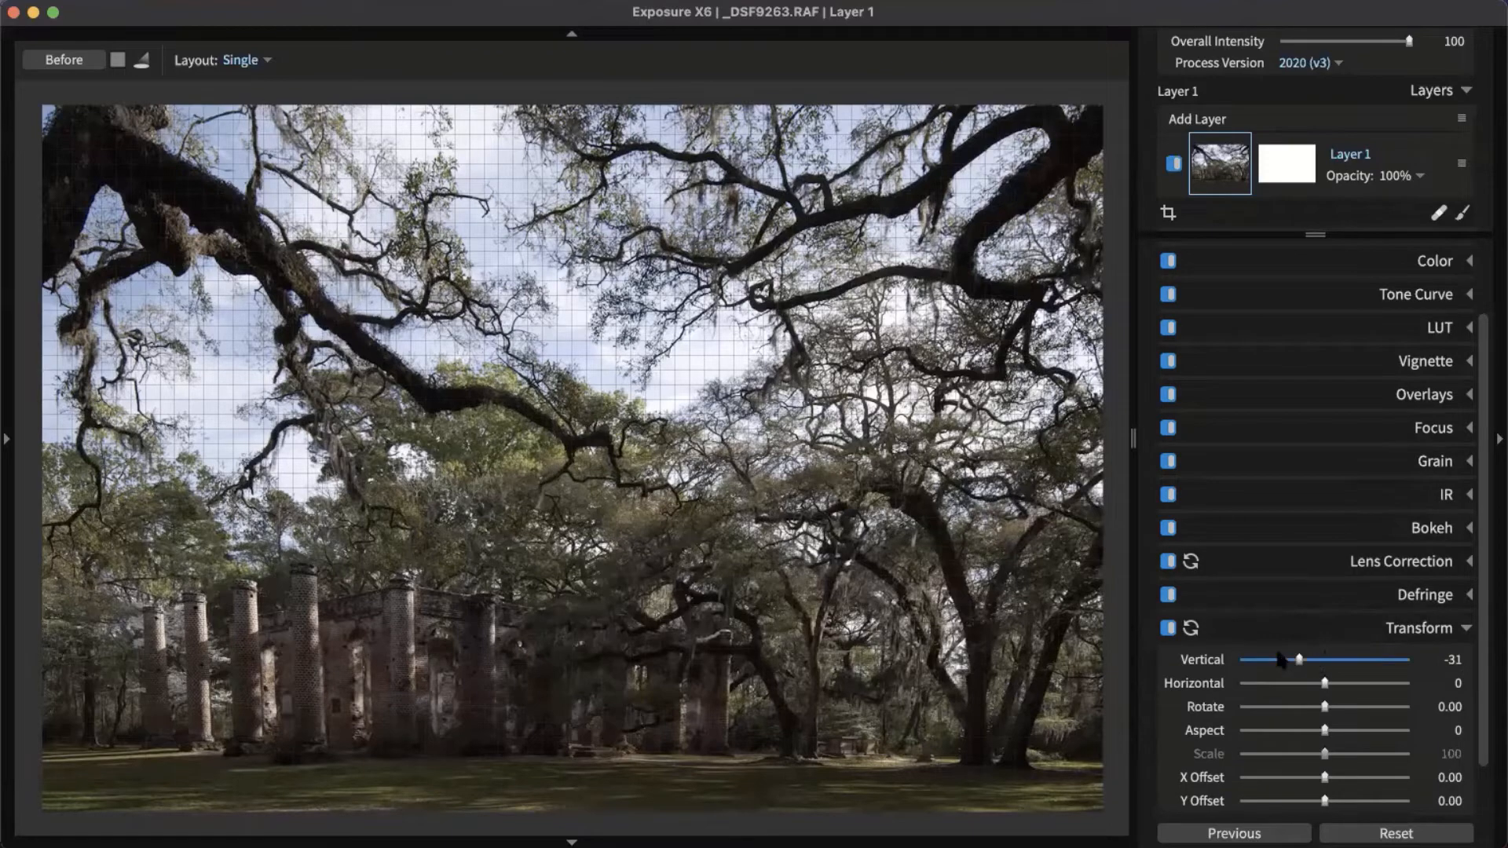
scroll(1413, 612, "up", 2)
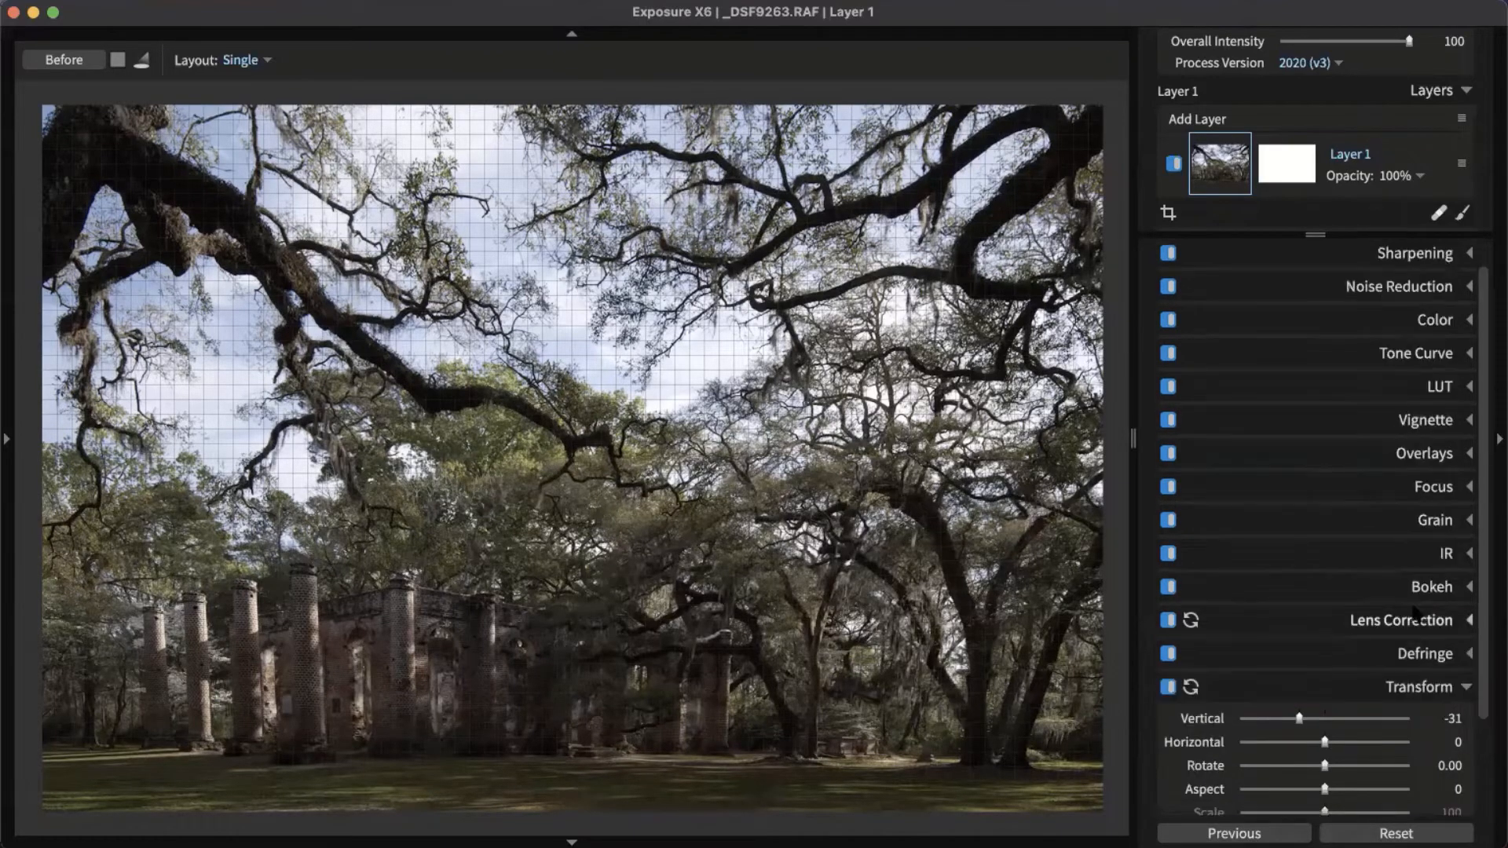
left_click(1421, 686)
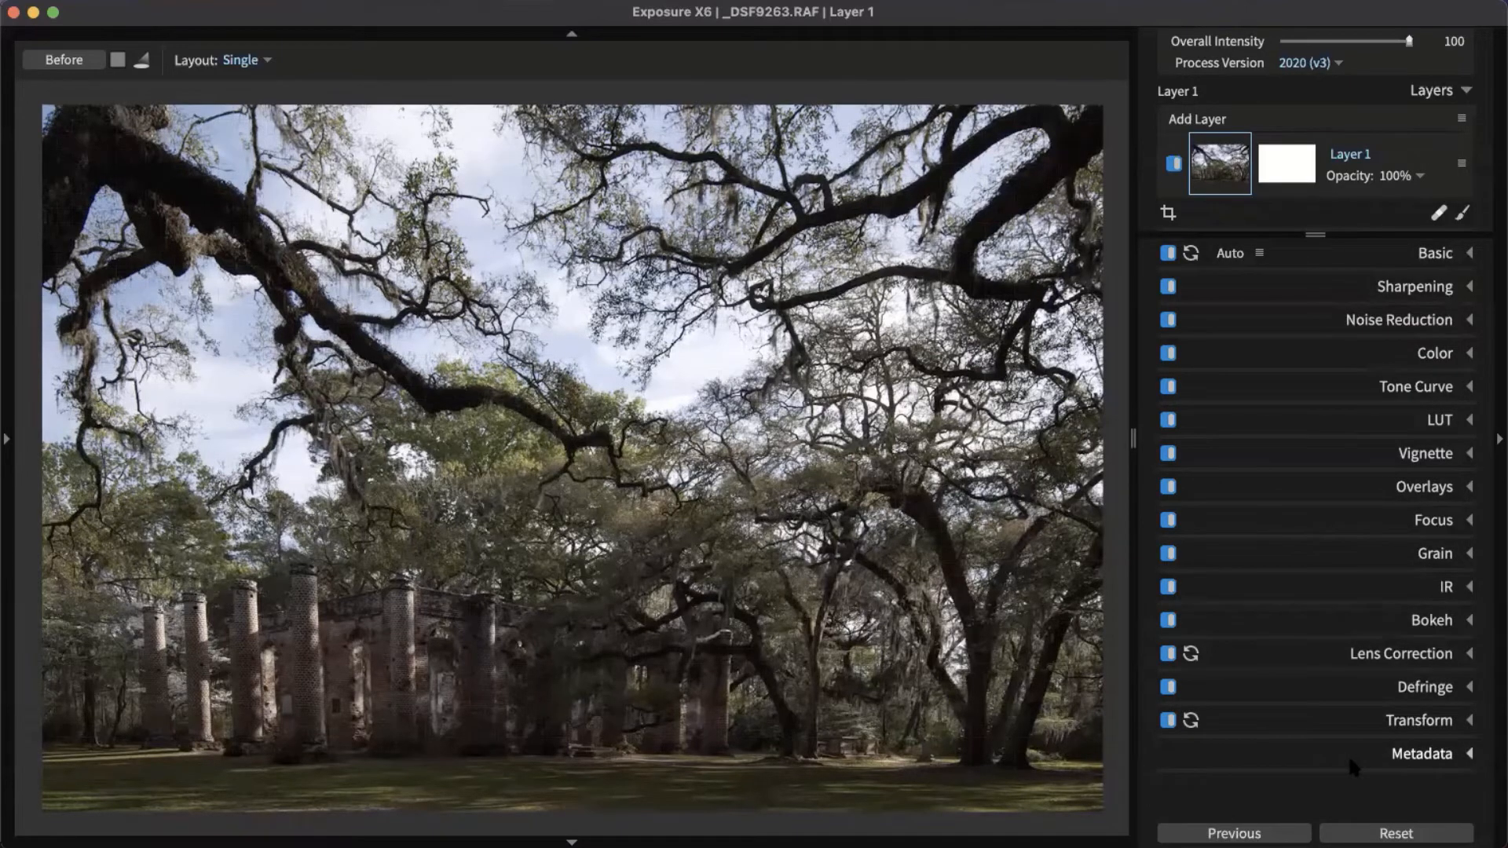
Compare the perspective-corrected photo with its before version.
key("backslash")
key("backslash")
key("backslash")
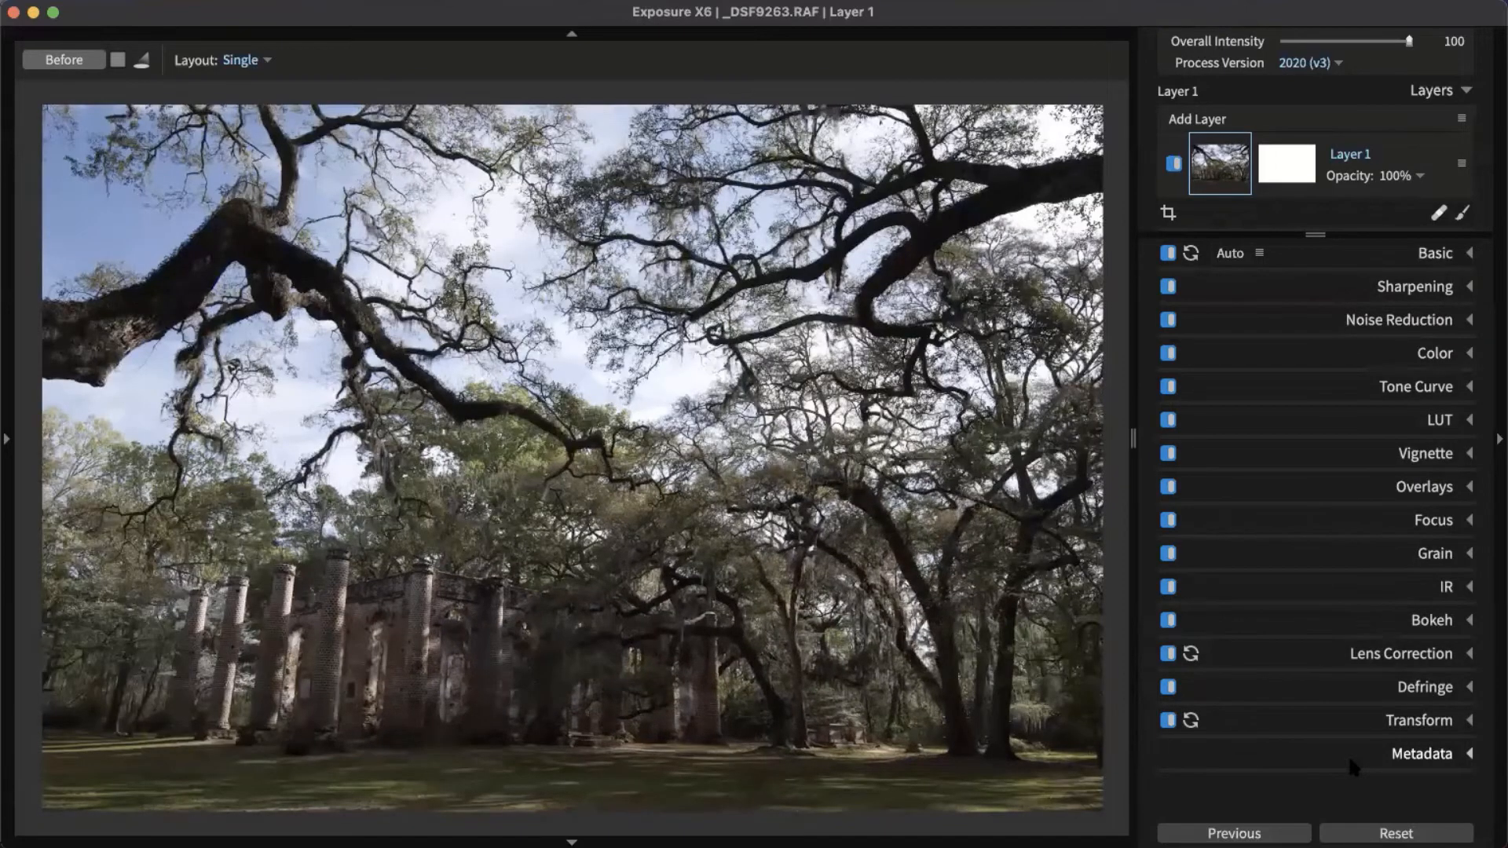
key("backslash")
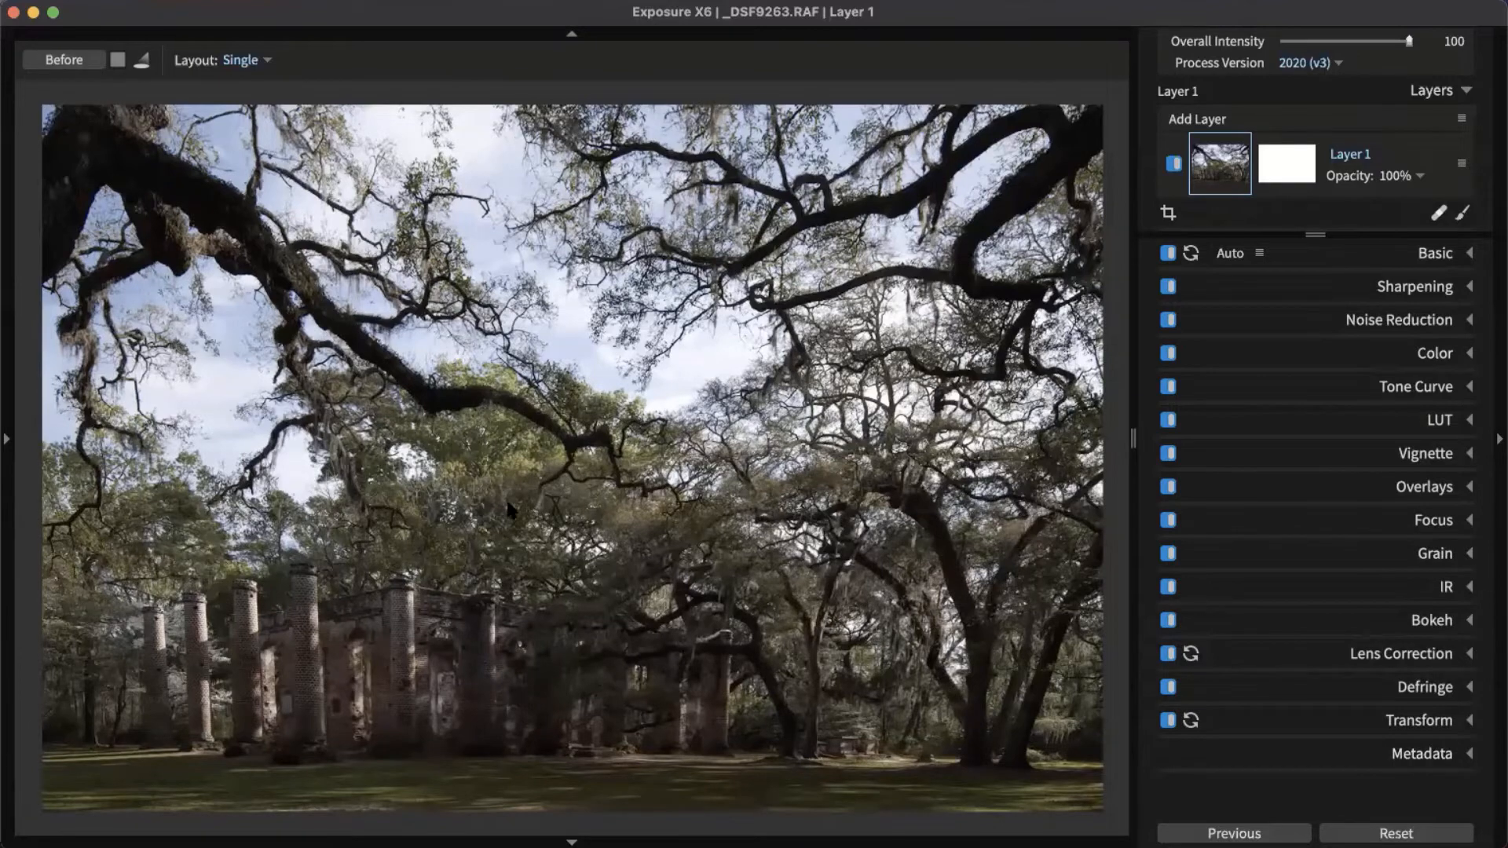
Zoom in on the brick columns and sharpen the photo with Amount 32 and Radius 2.64.
left_click(510, 506)
left_click_drag(445, 651, 632, 229)
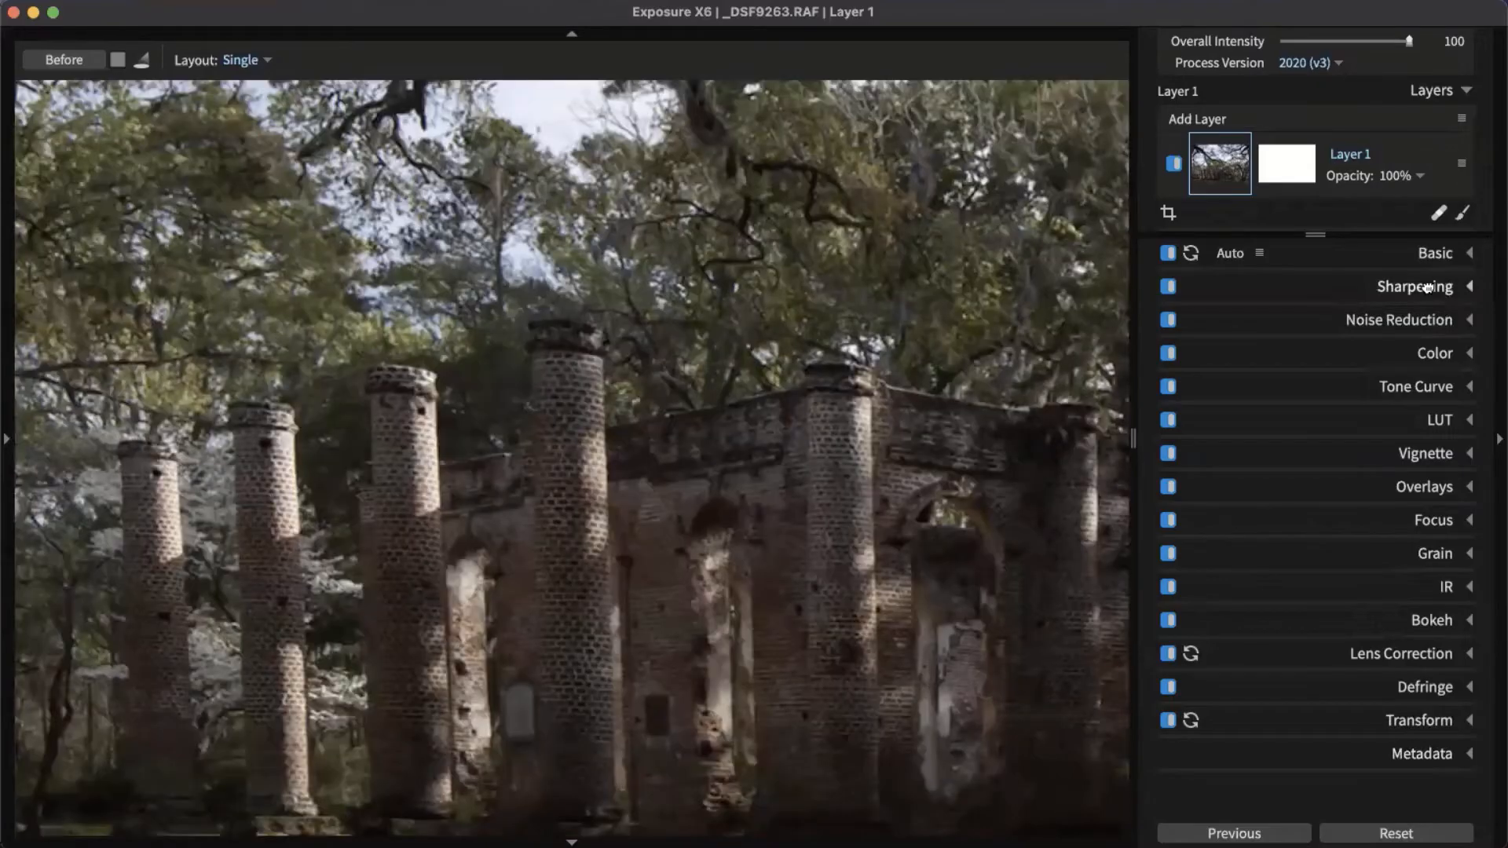
left_click(1413, 287)
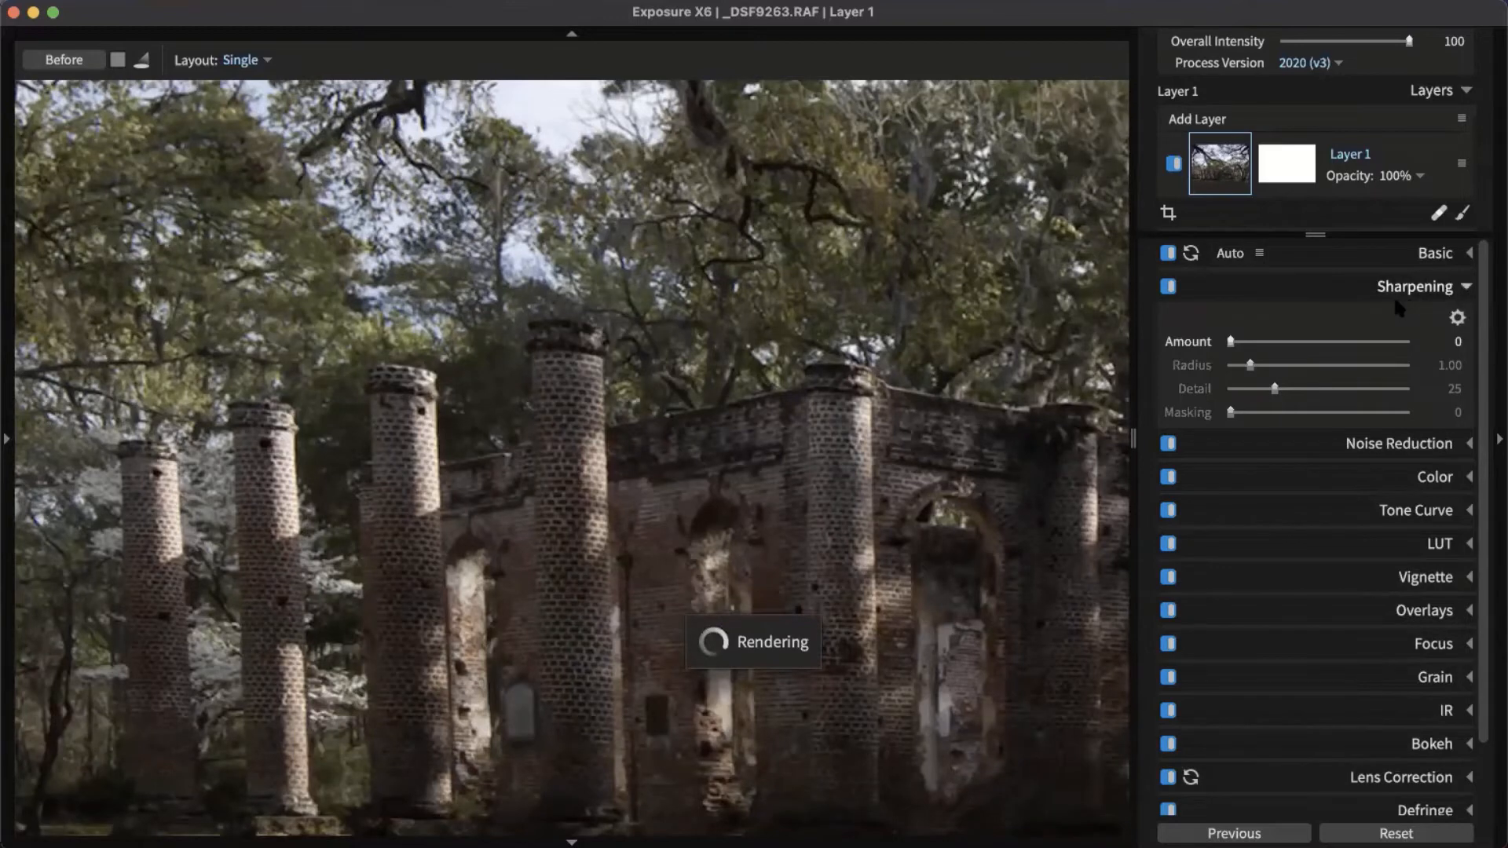
left_click_drag(1231, 342, 1267, 350)
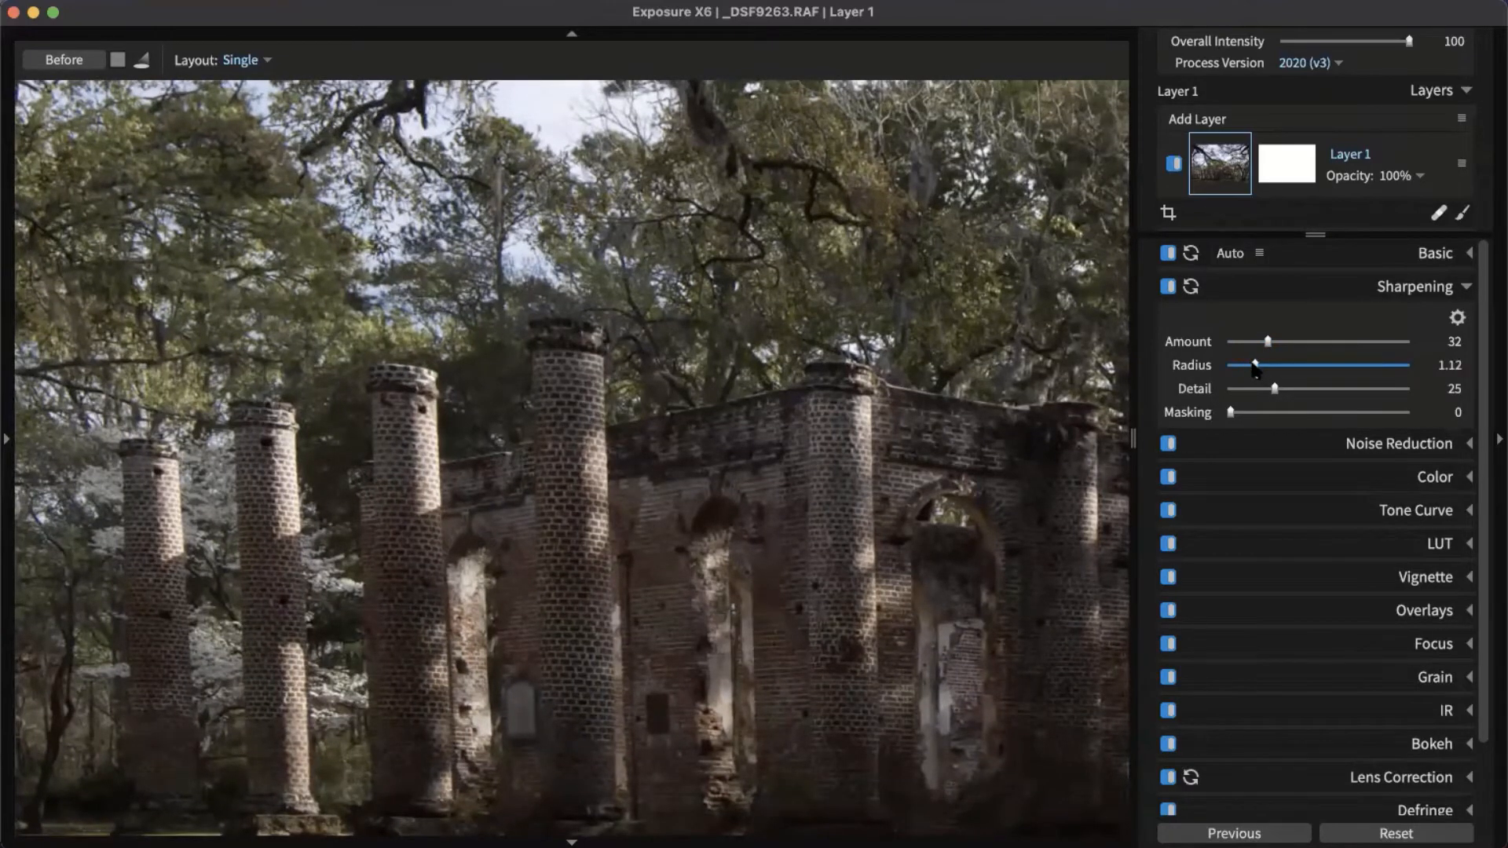
left_click(1254, 366, "alt")
left_click_drag(1255, 366, 1313, 368)
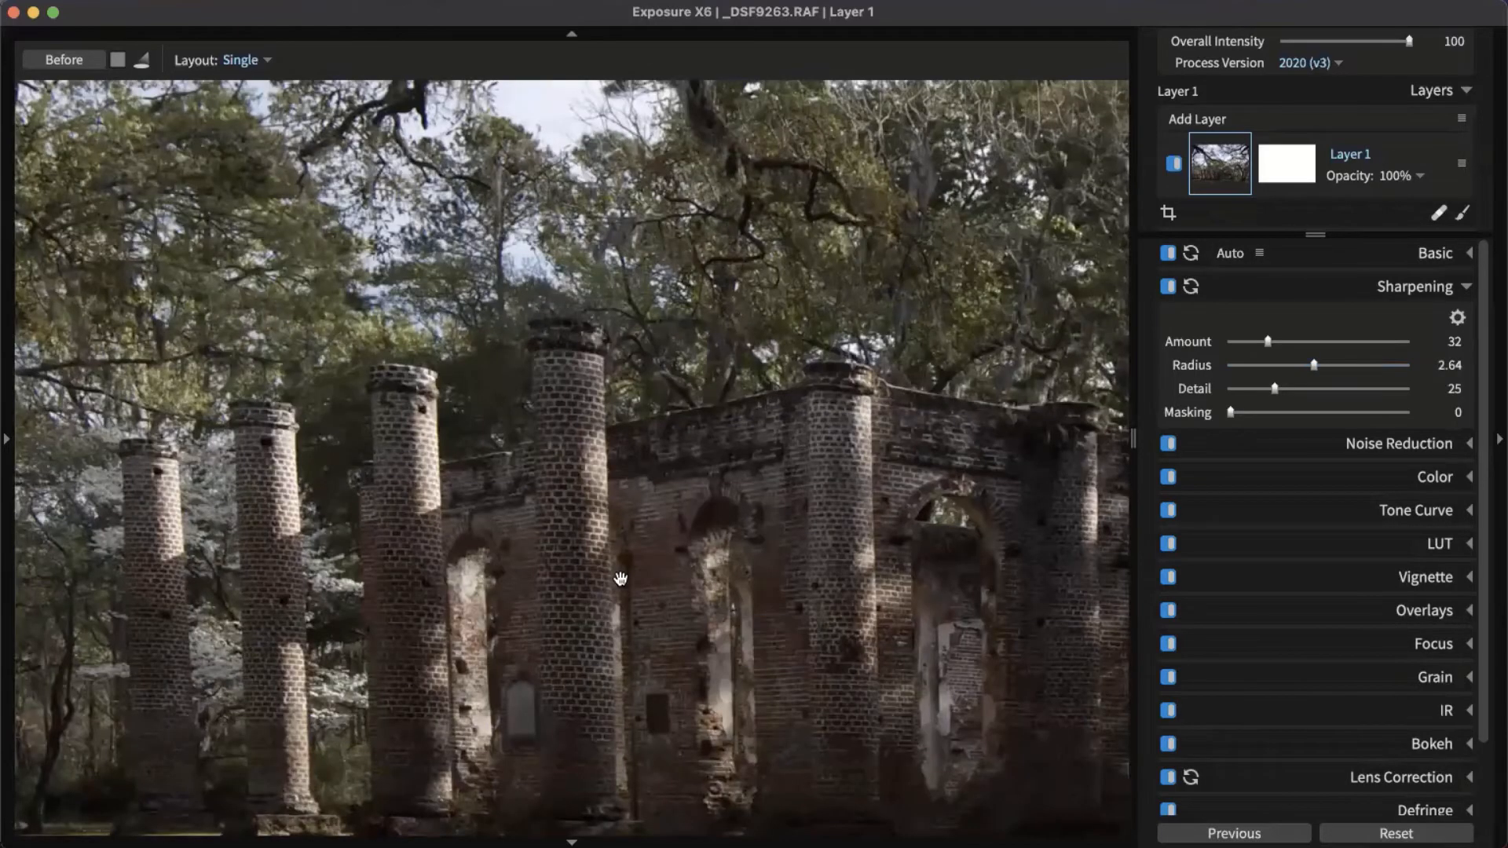
Fit the photo to the view and set the sharpening Radius to 1.79 and Masking to 40.
left_click(838, 548)
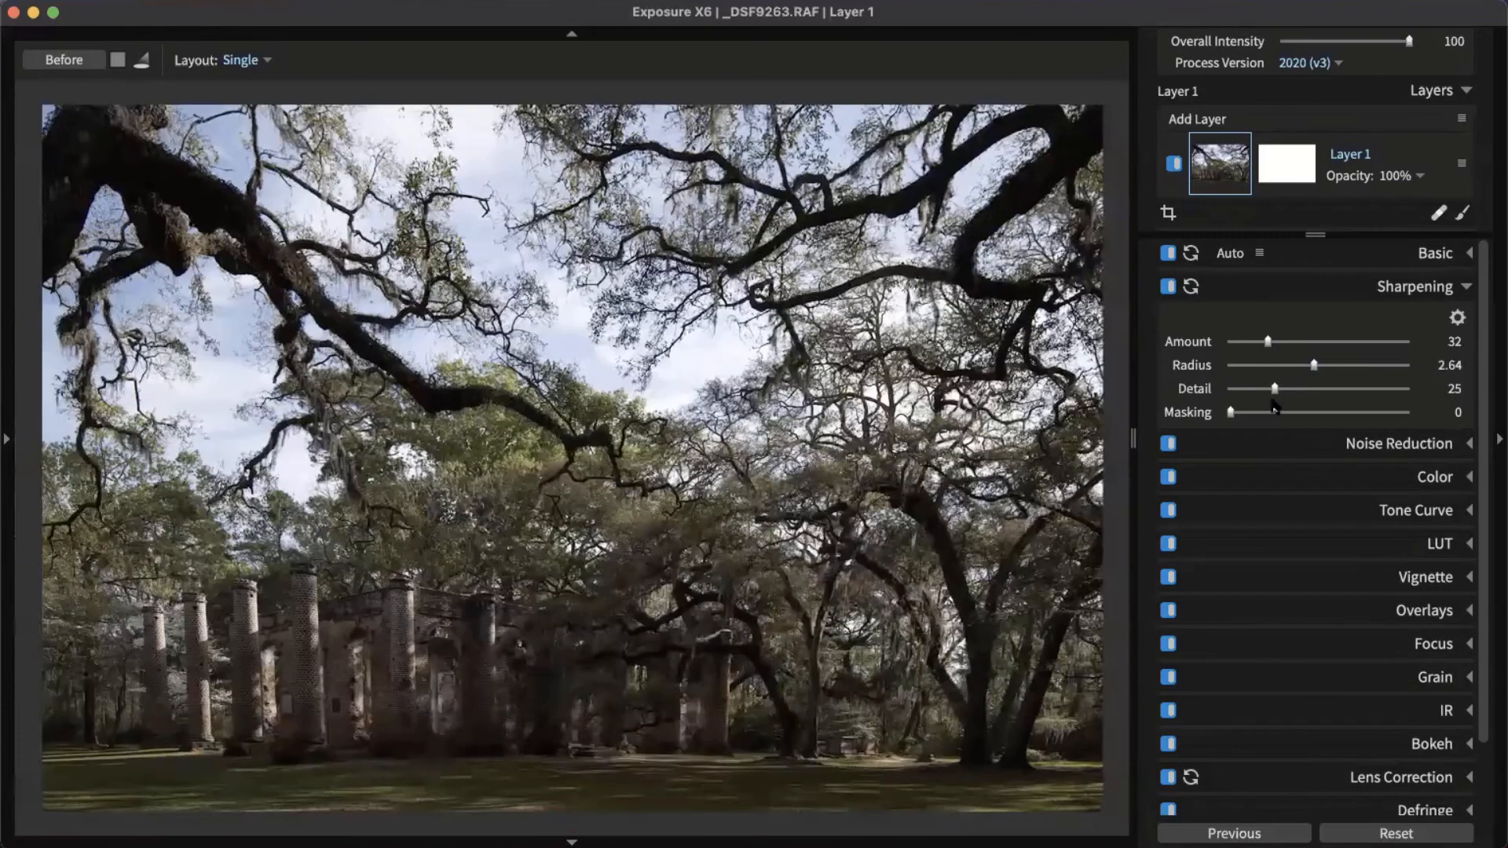
left_click(1316, 367)
left_click_drag(1315, 366, 1280, 365)
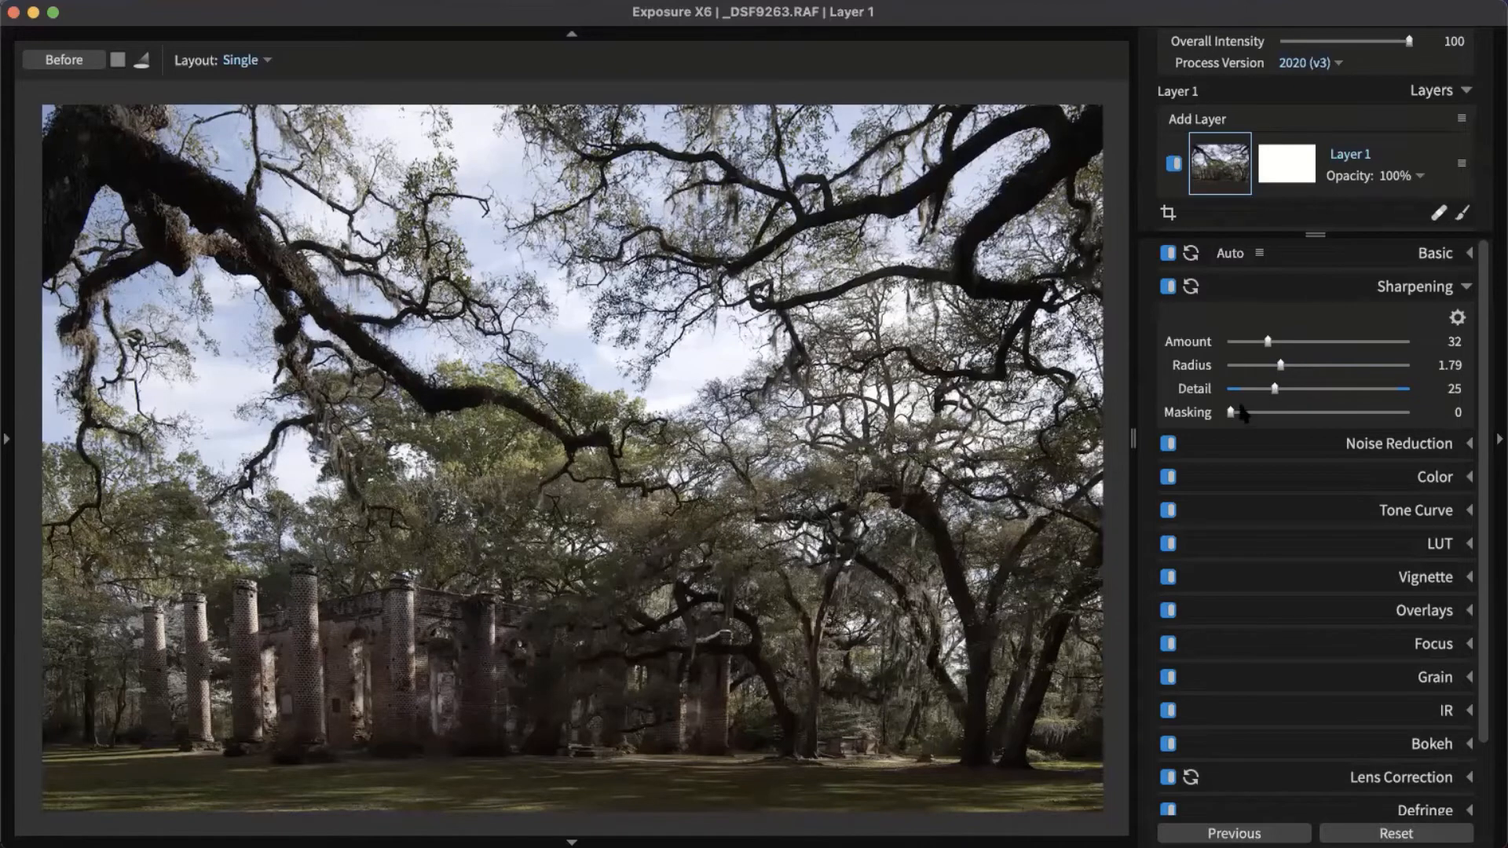
mouse_move(1230, 413)
left_mouse_down()
mouse_move(1246, 416)
mouse_move(1222, 414)
left_mouse_up()
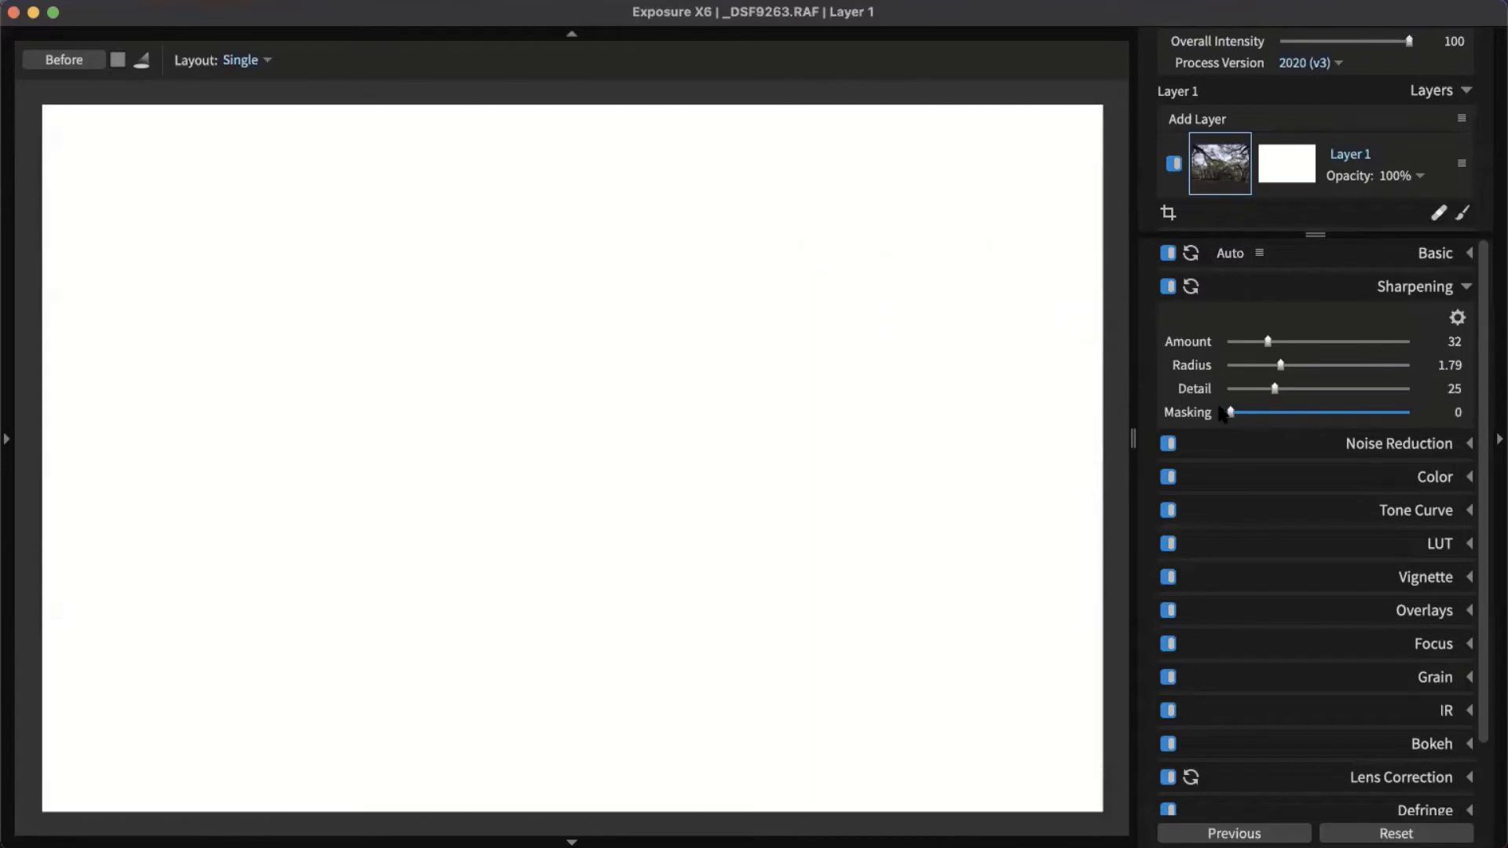
left_click_drag(1230, 415, 1300, 427)
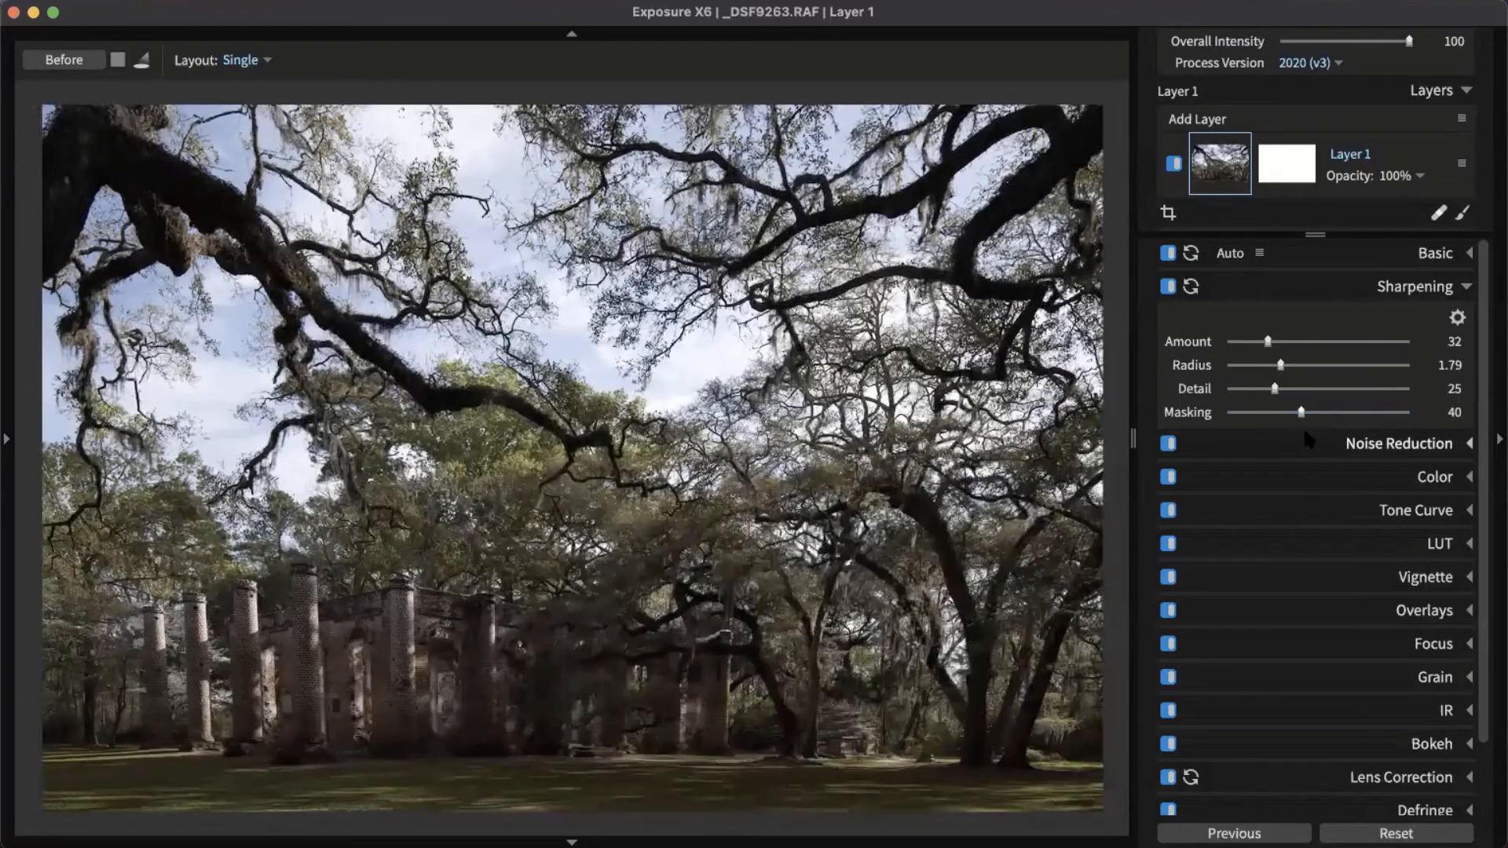
Set the sharpening Amount to 23 and collapse the Sharpening settings.
left_click(1304, 439)
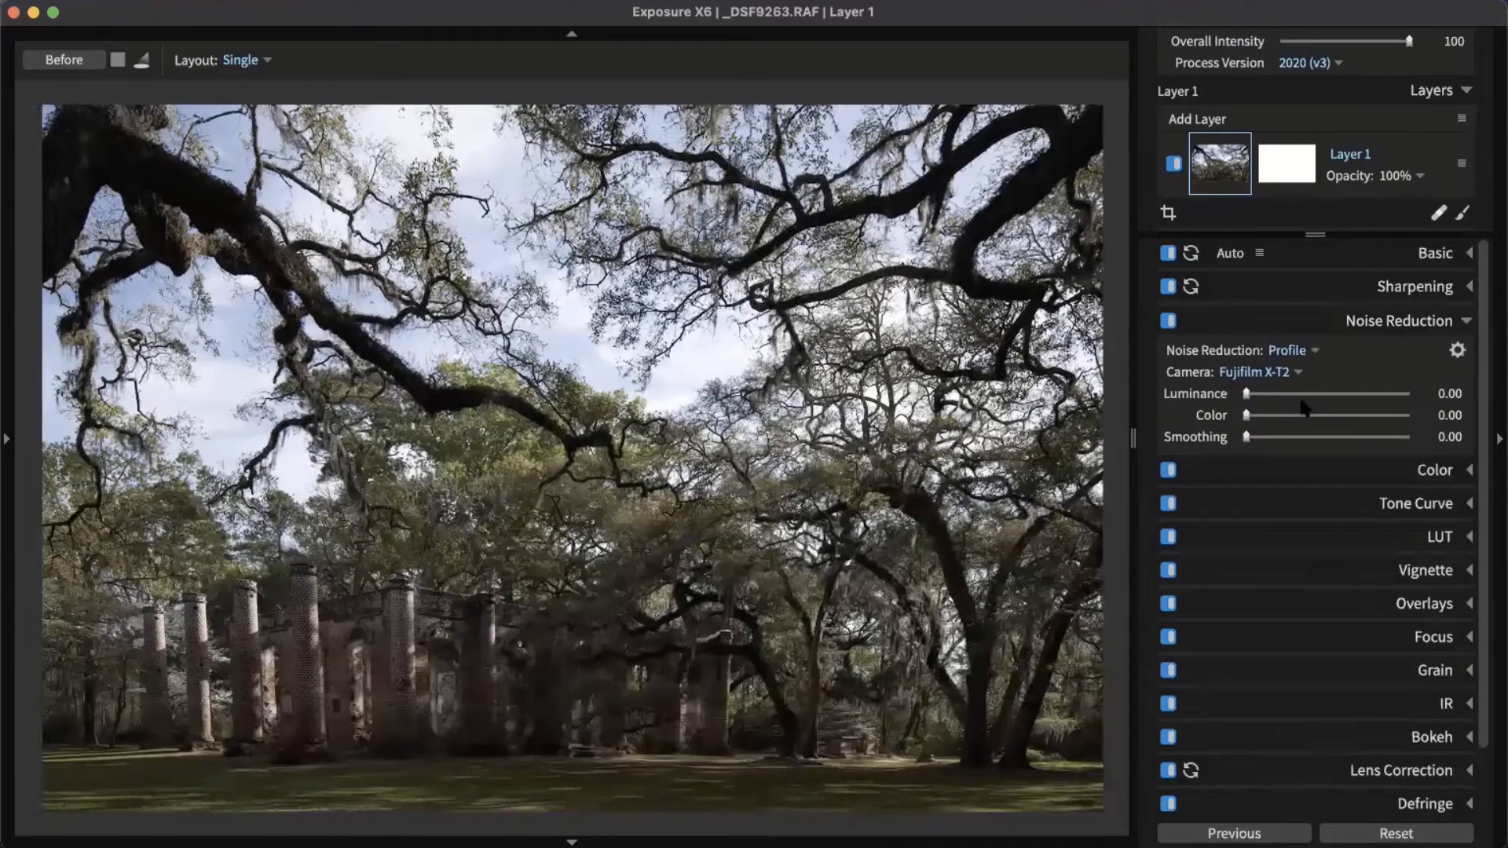
left_click(1390, 322)
left_click(1392, 289)
left_click_drag(1266, 340, 1393, 348)
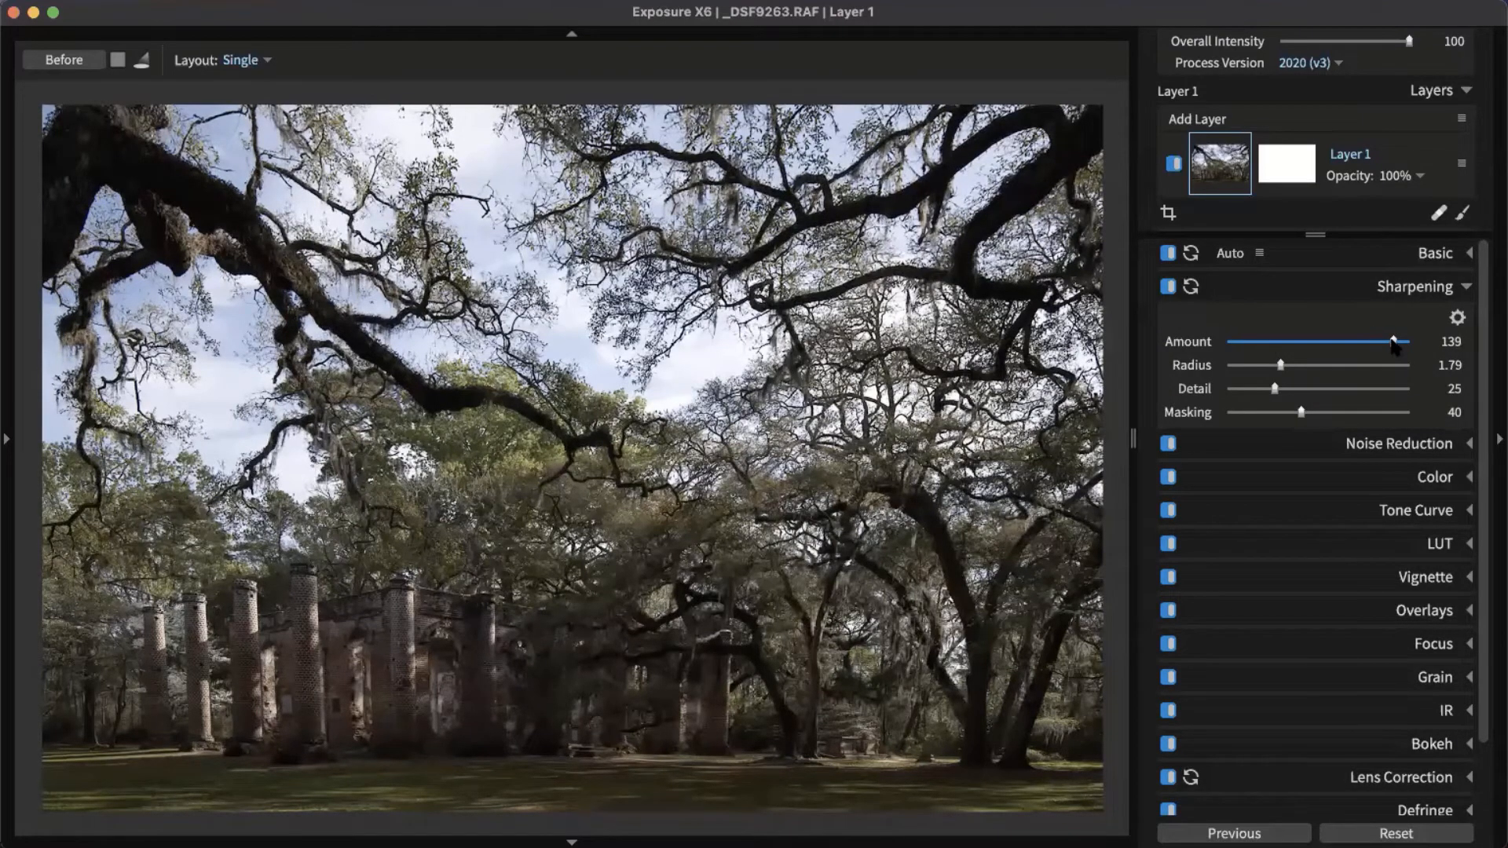
left_click_drag(1292, 351, 1257, 347)
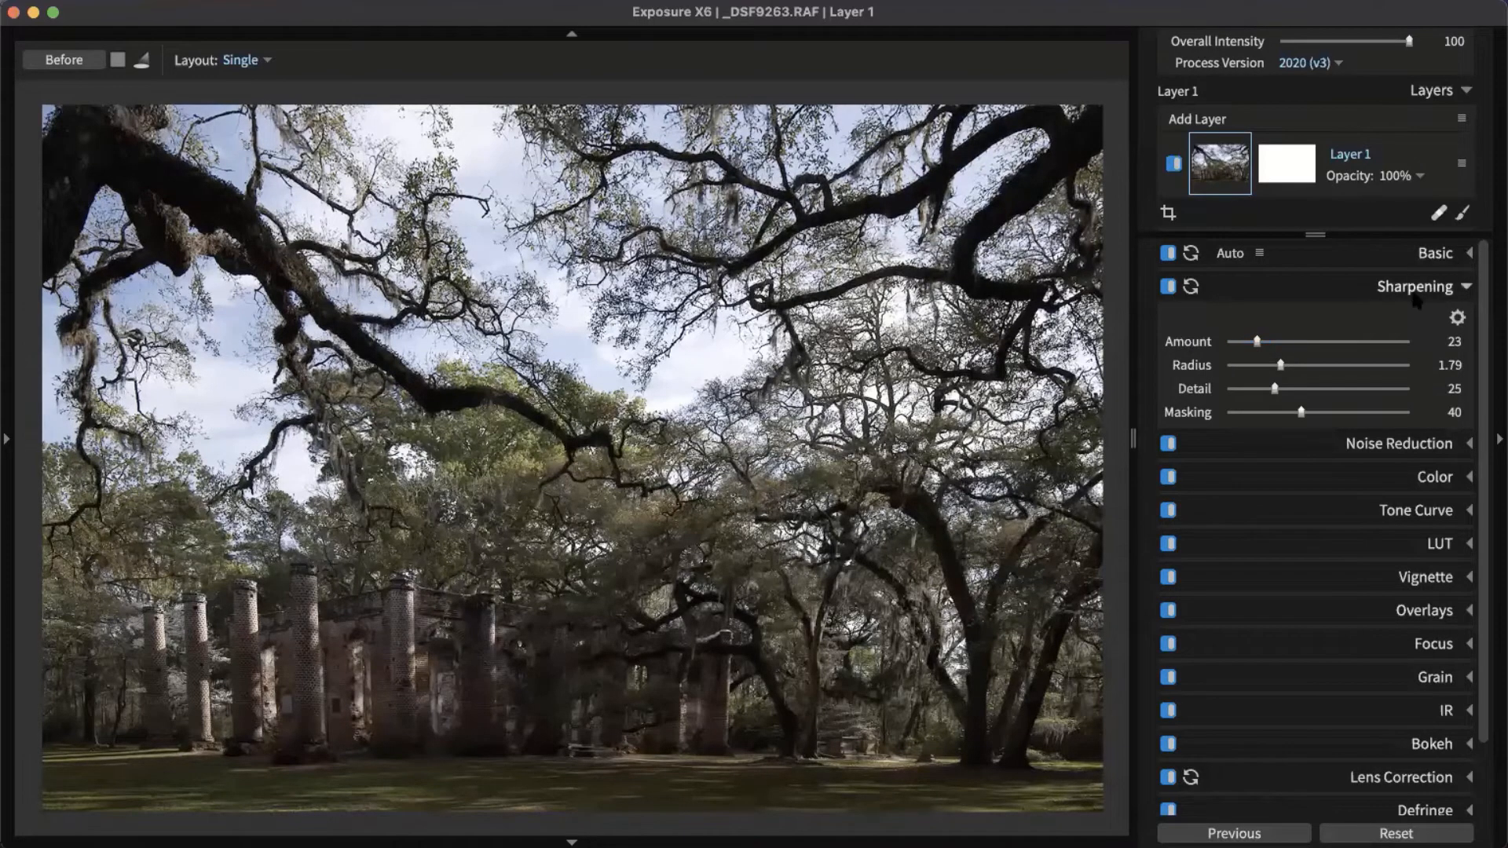
left_click(1416, 287)
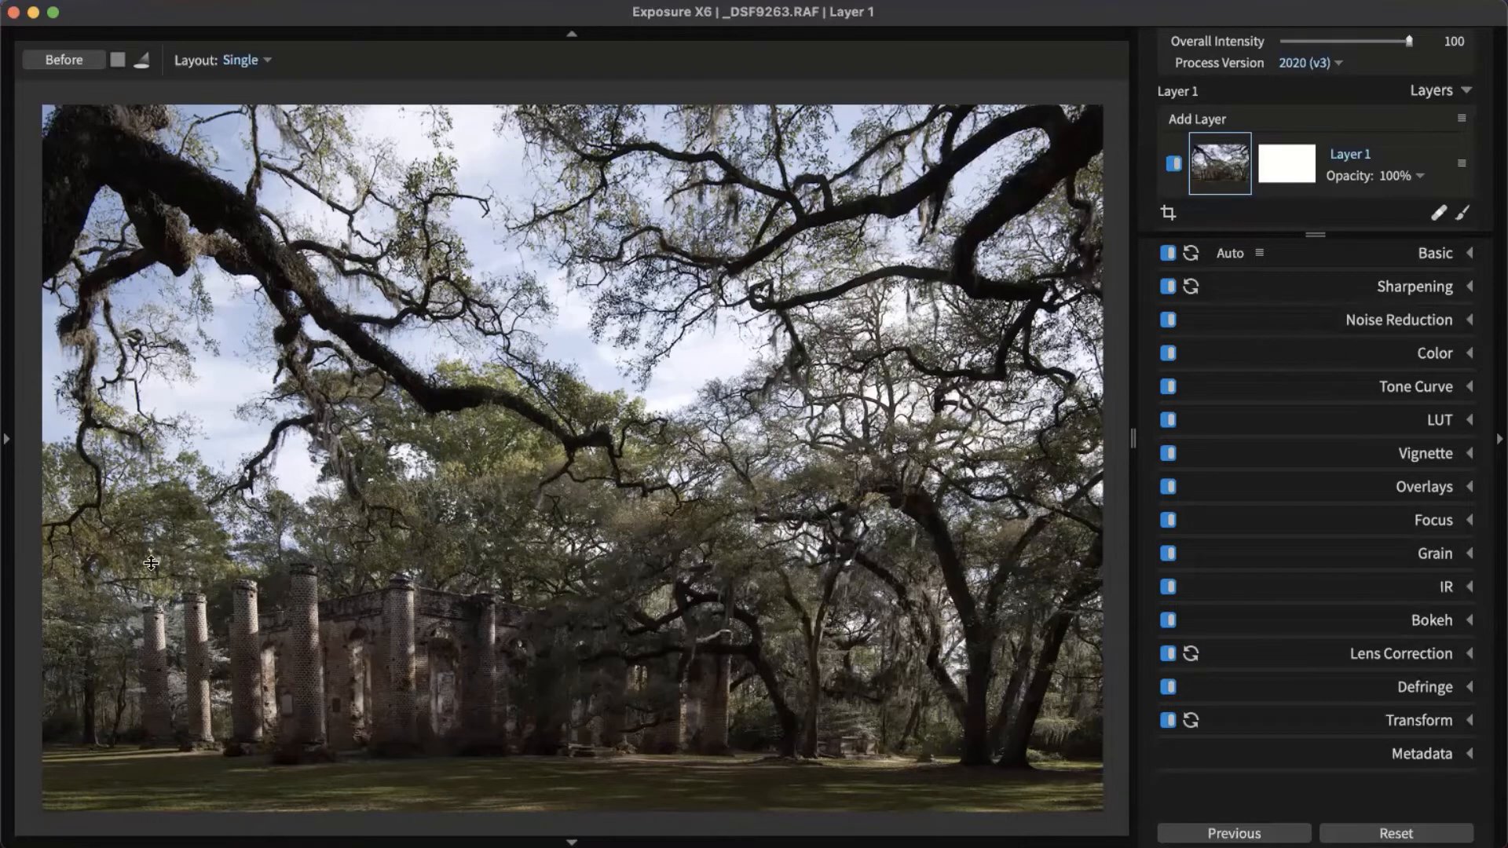
Show the presets in place of the folder list and collapse all preset categories.
left_click(15, 412)
left_click(39, 108)
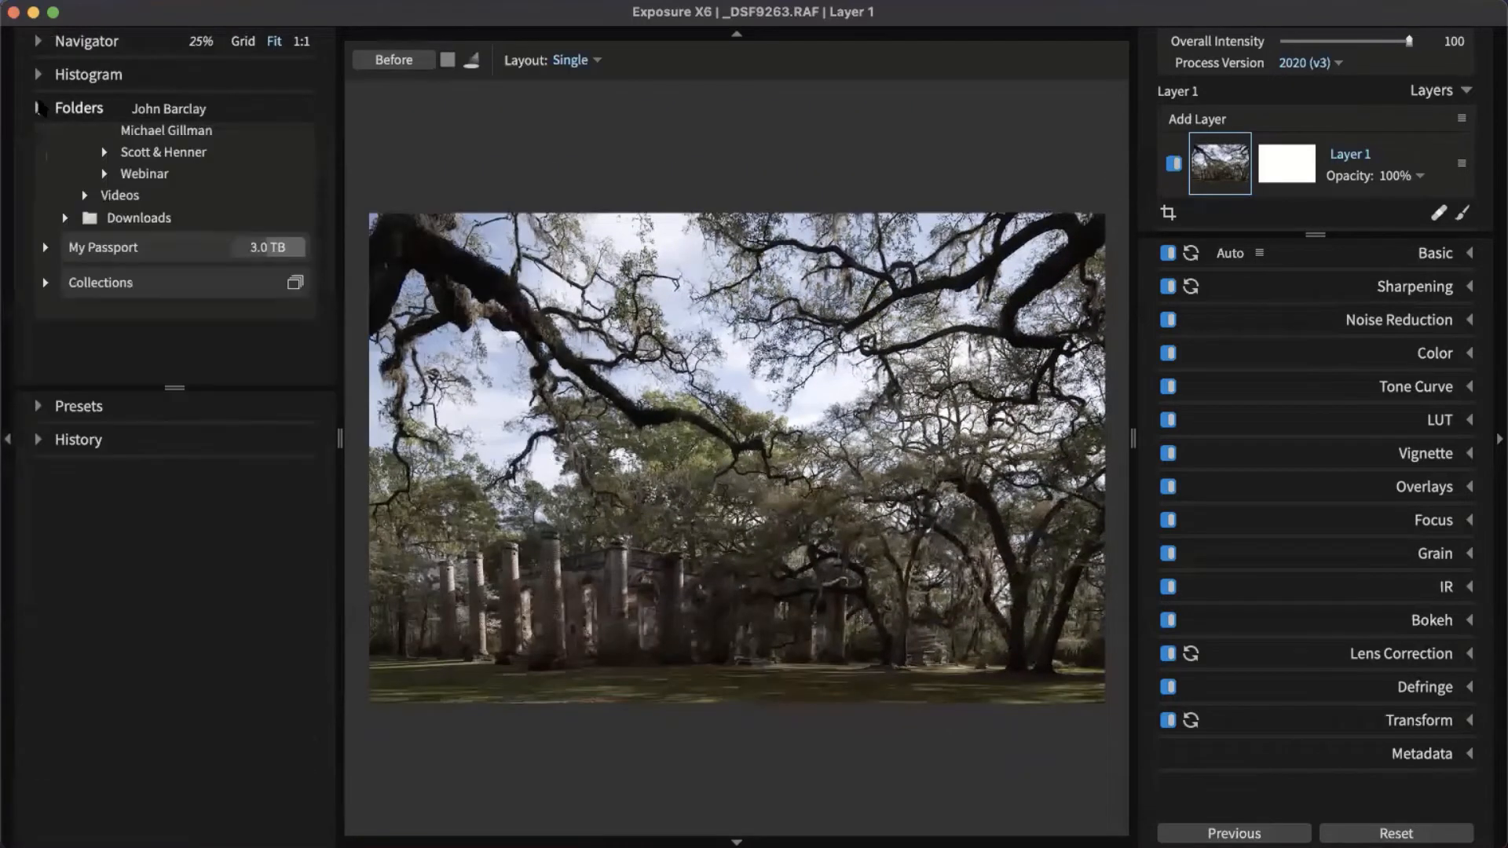
left_click(41, 149)
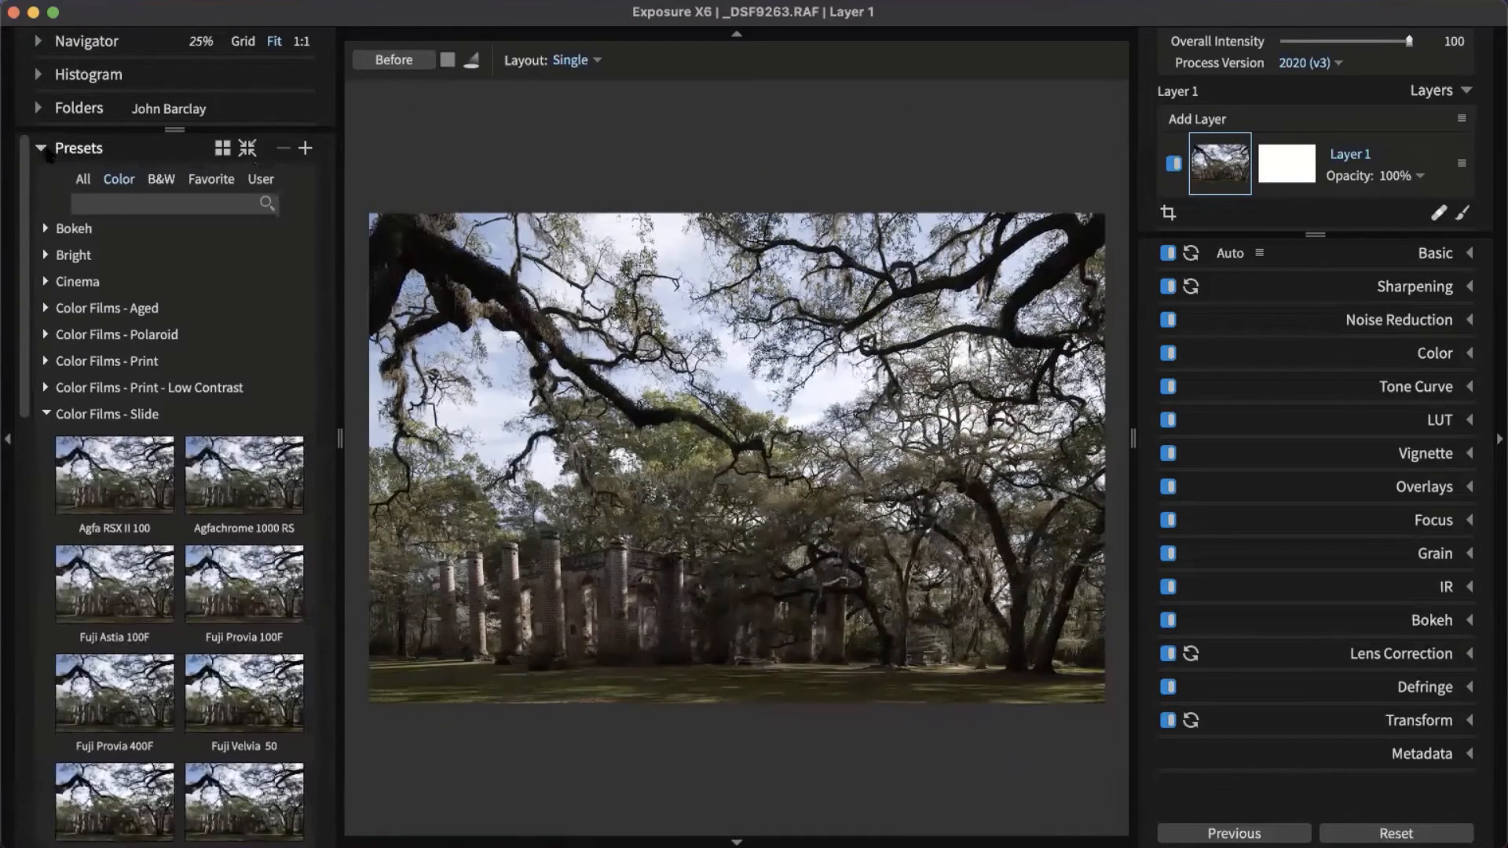
left_click(246, 149)
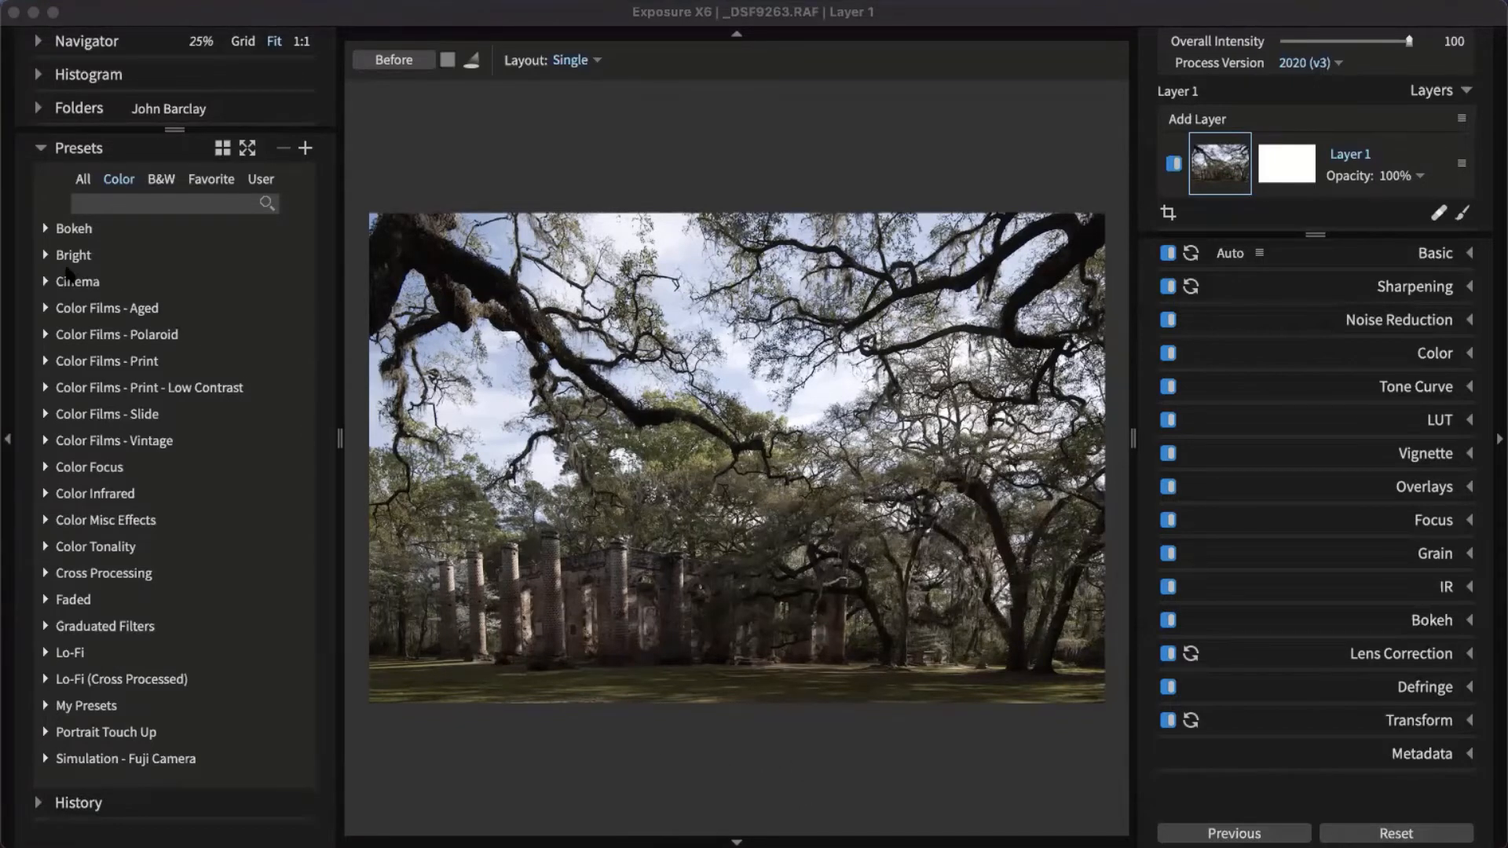
Browse the presets in the Bright, Color Films - Polaroid, Color Films - Print and Color Films - Slide categories, previewing them on the photo.
left_click(63, 258)
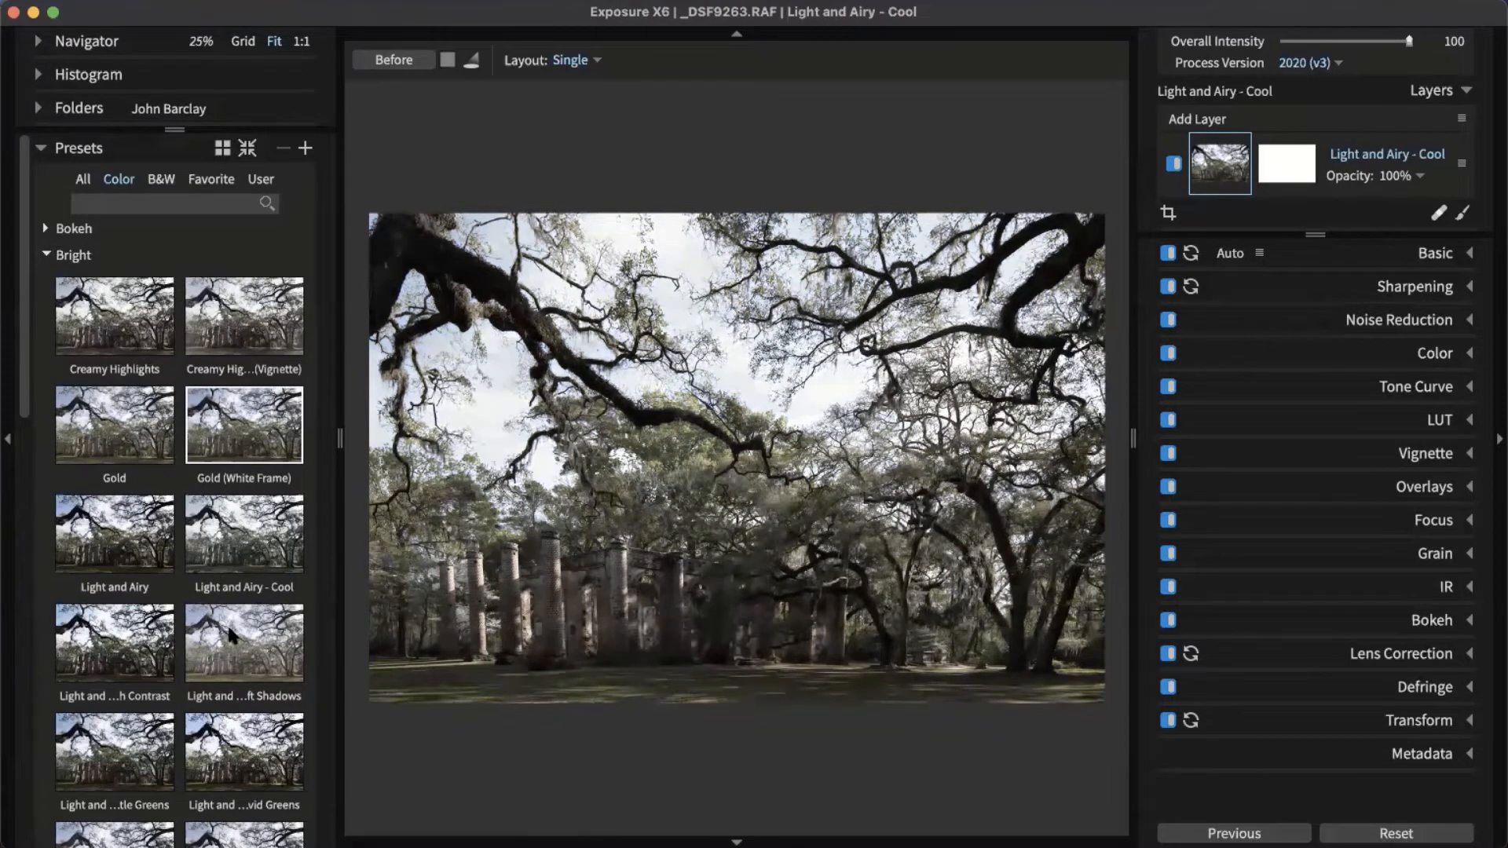
left_click(79, 257)
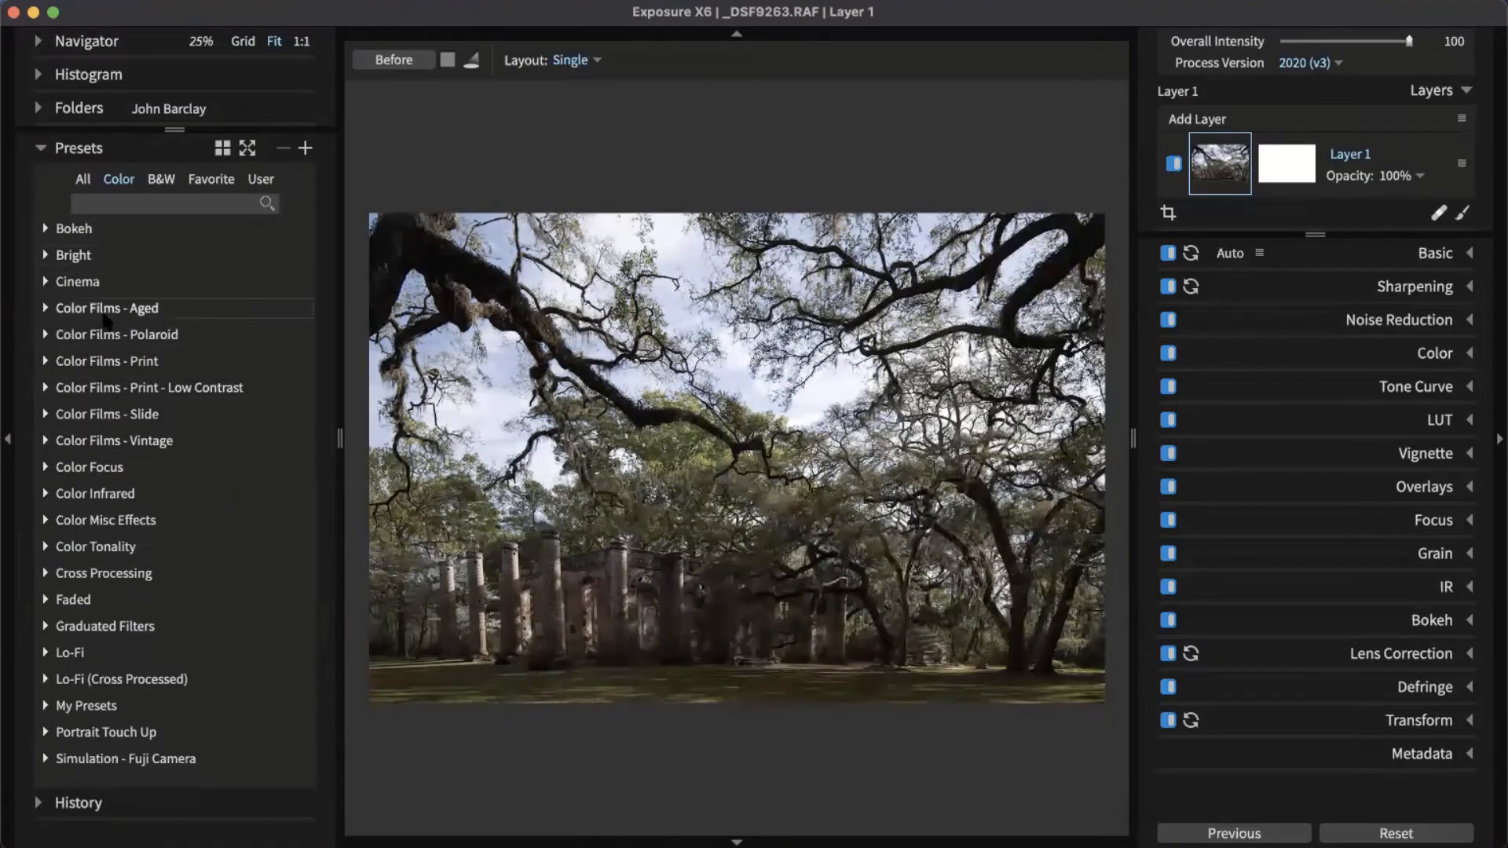
left_click(100, 334)
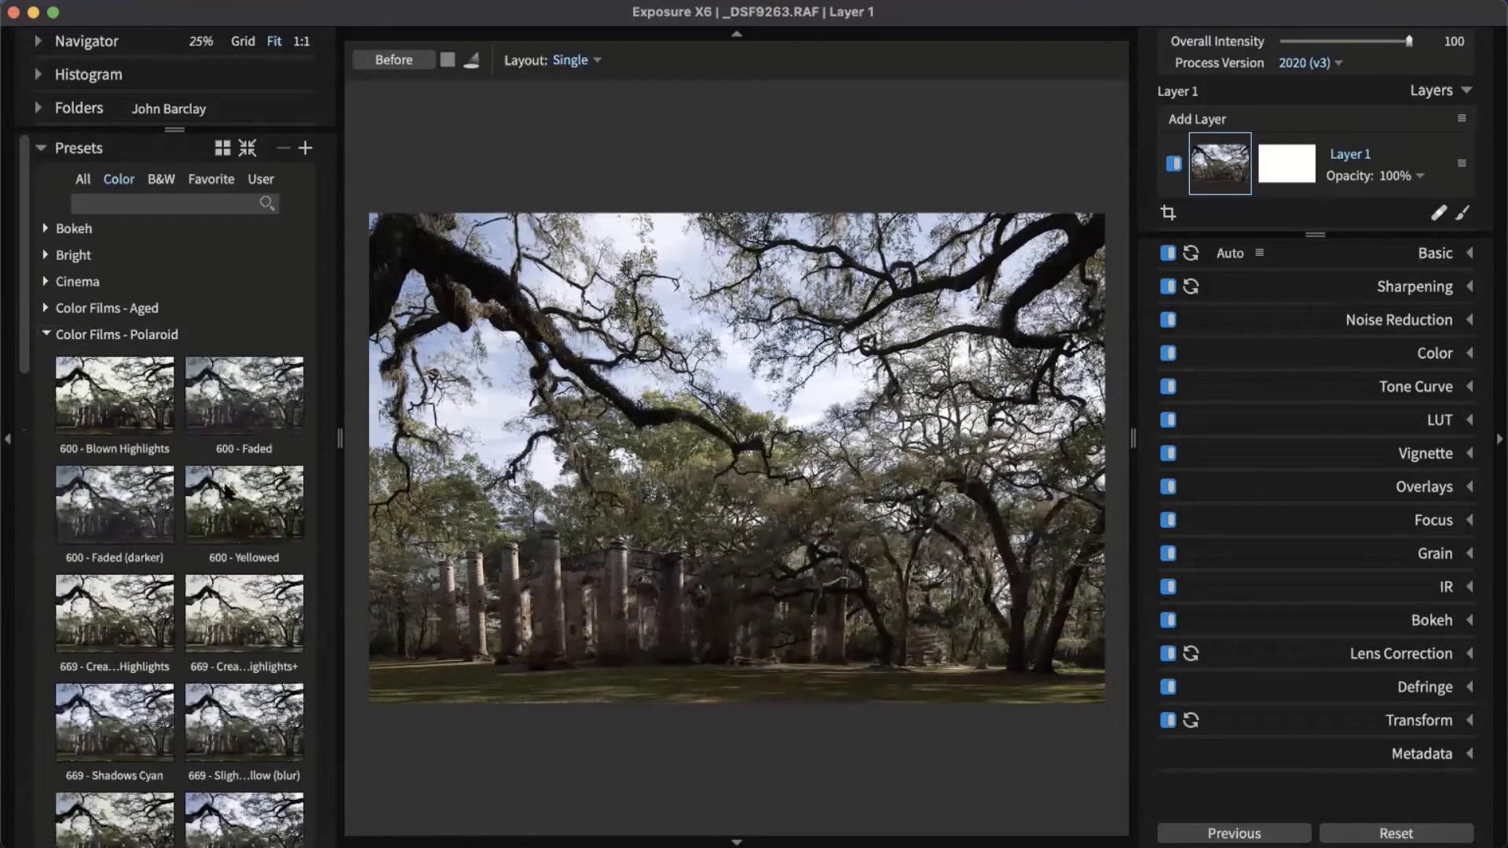
left_click(81, 336)
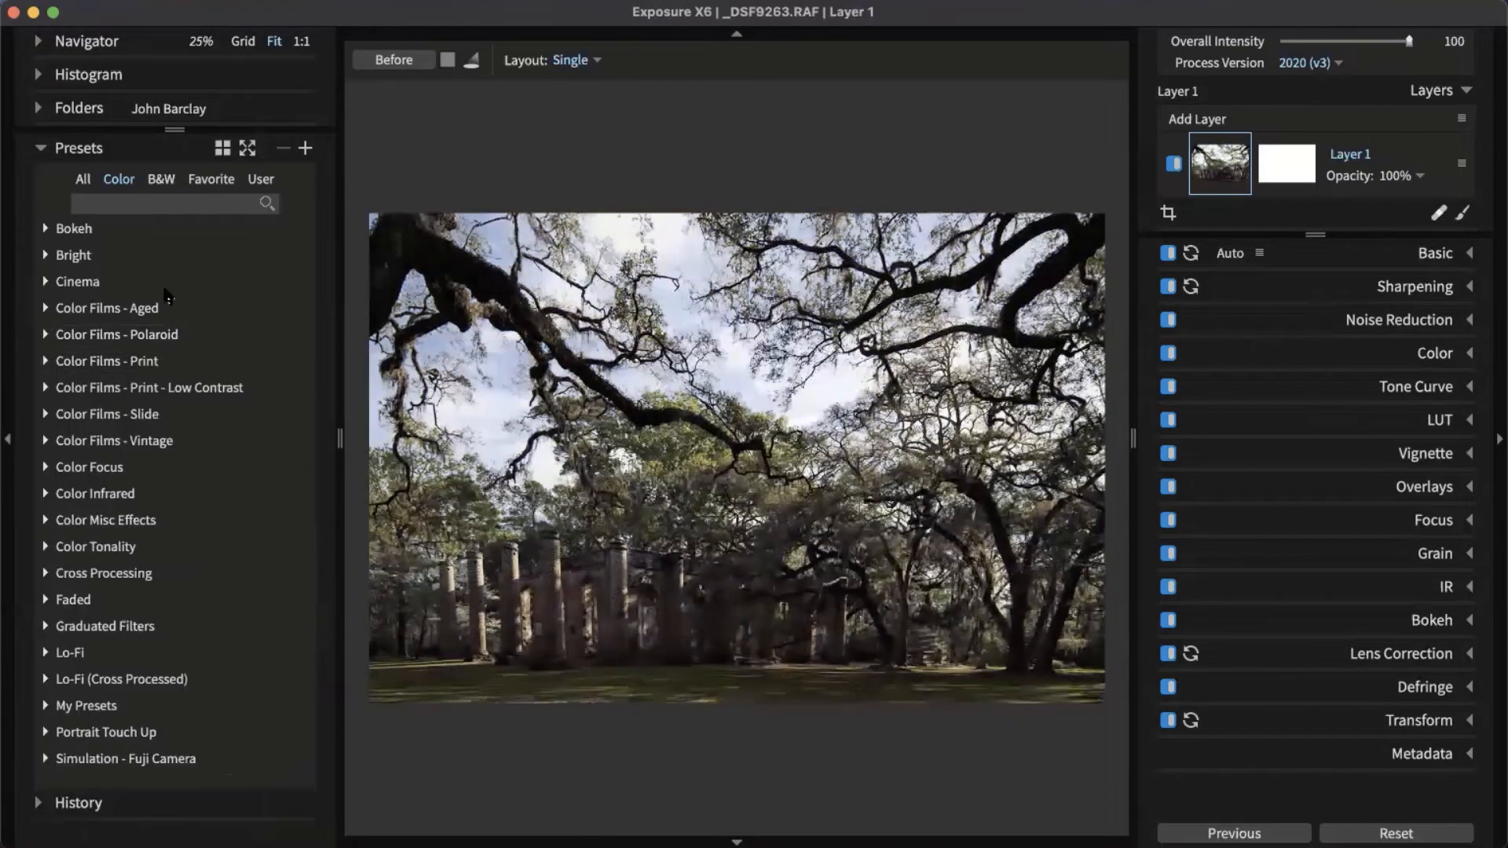
left_click(95, 363)
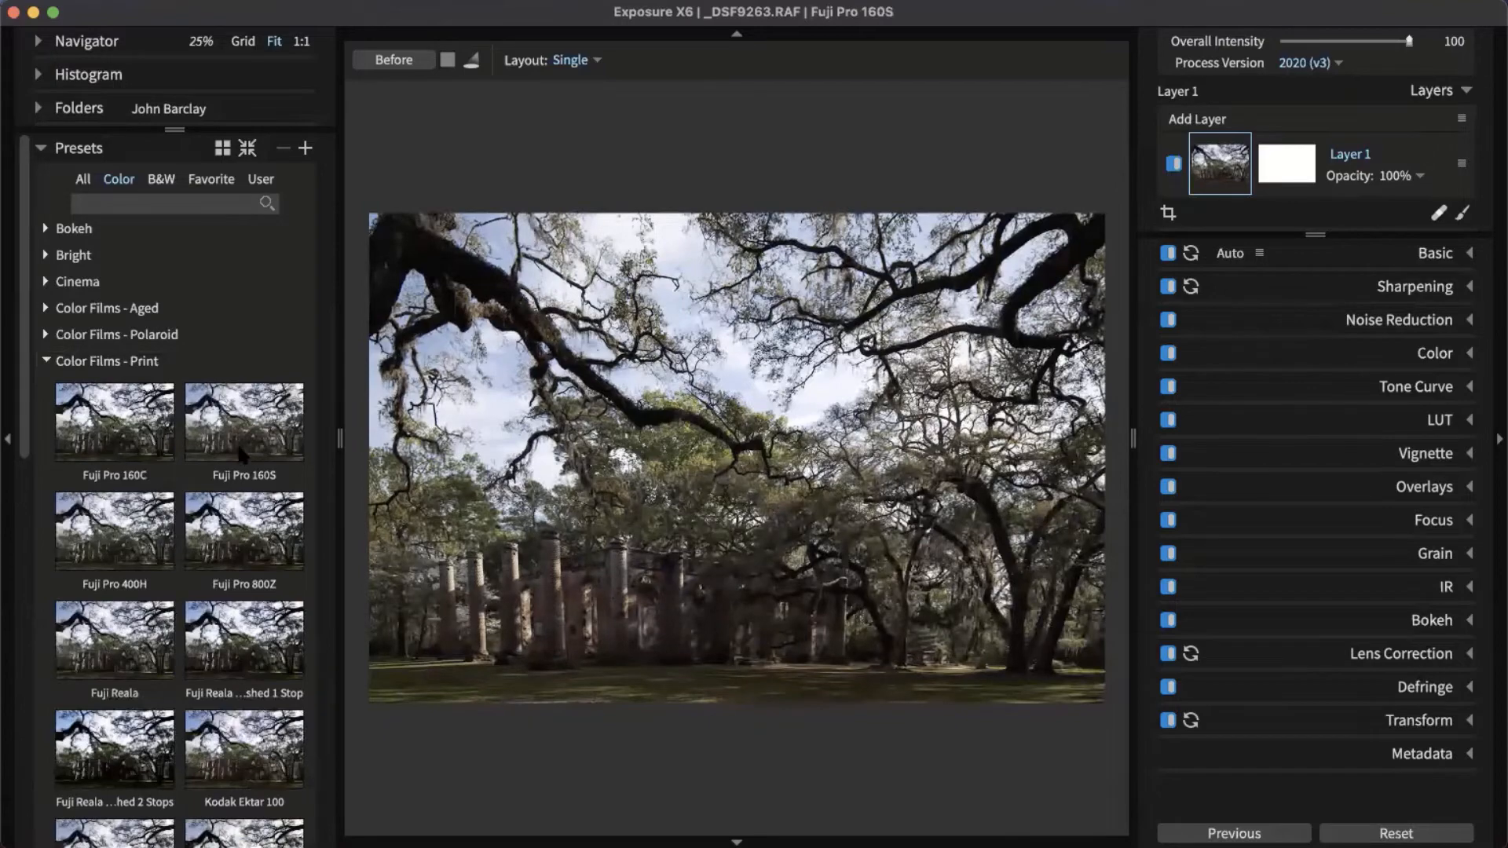
scroll(235, 628, "down", 5)
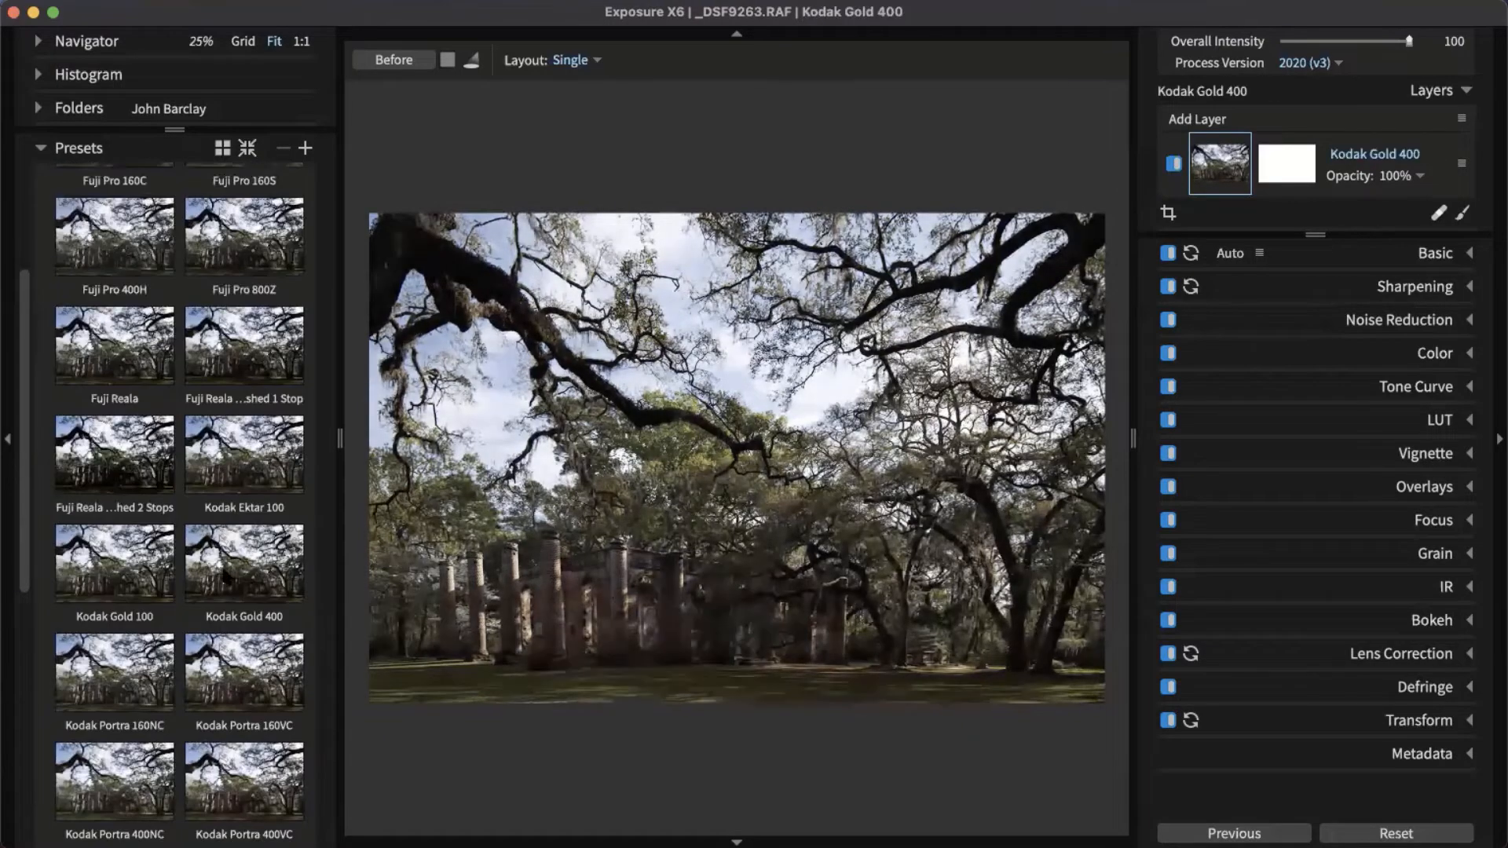
scroll(227, 565, "up", 4)
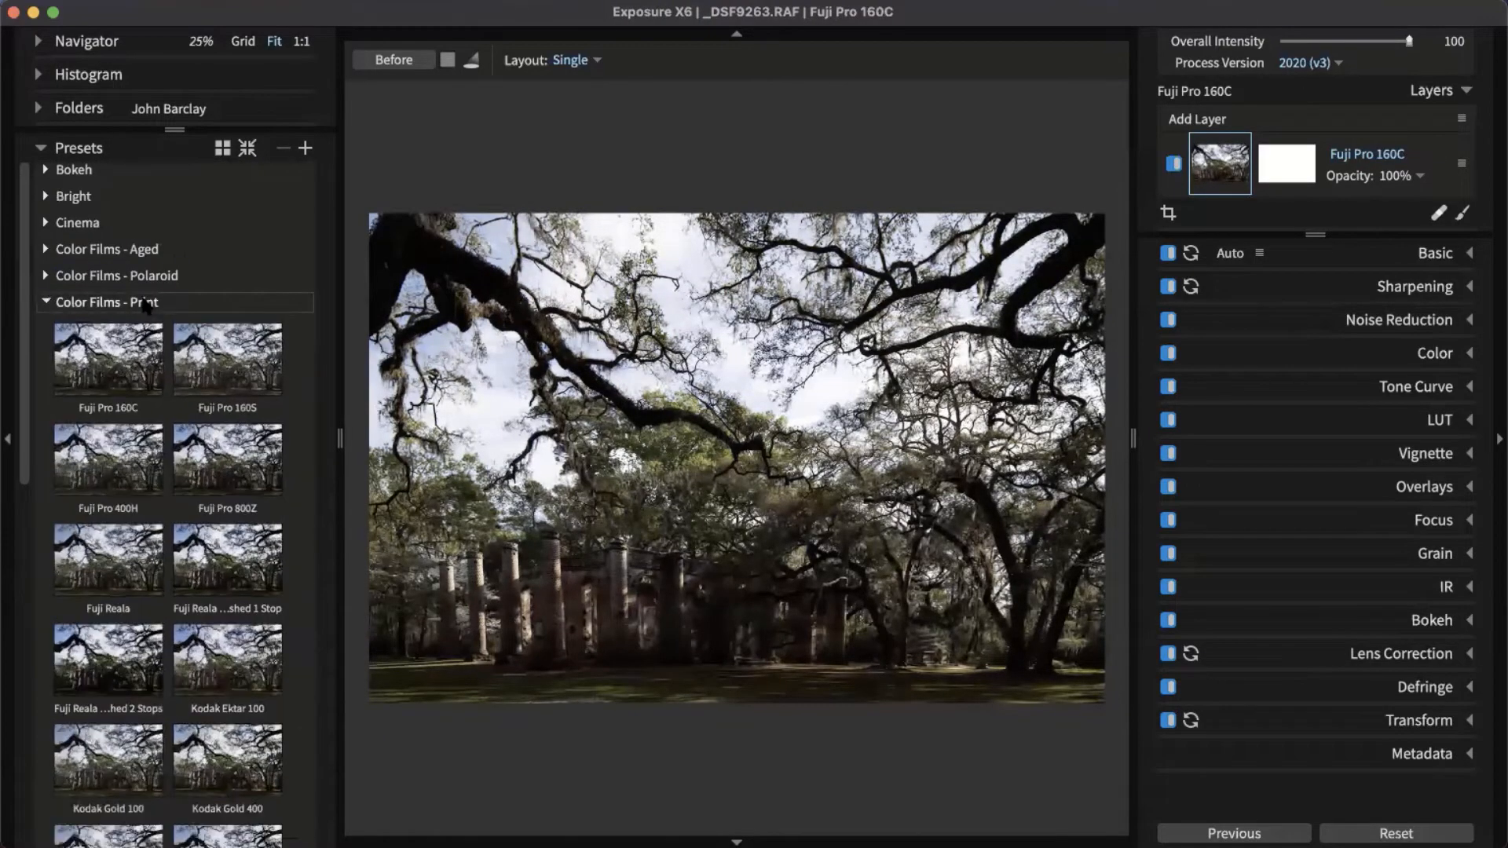
left_click(145, 303)
left_click(128, 416)
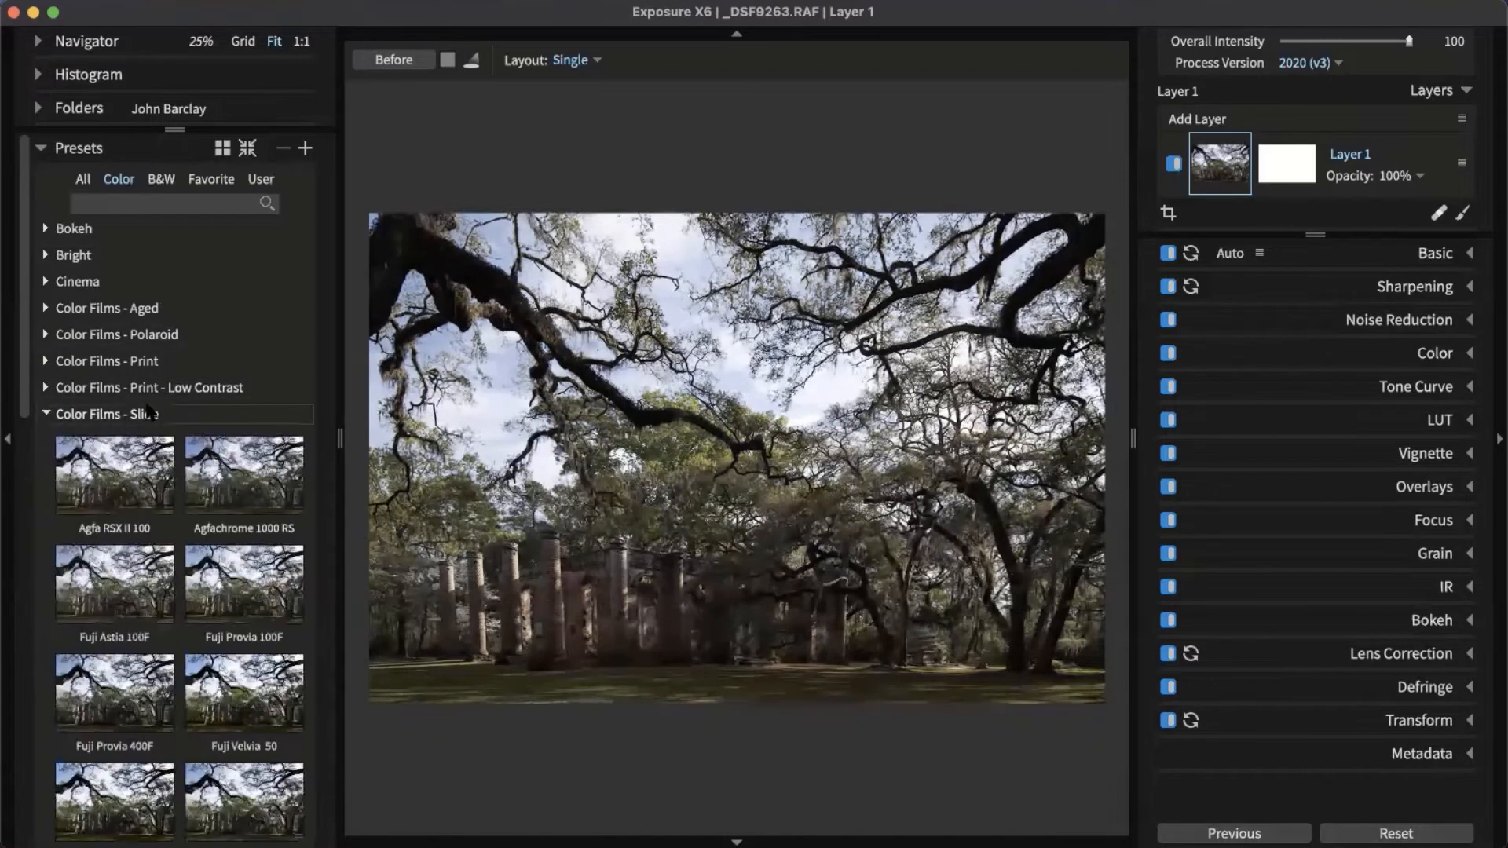
scroll(234, 514, "down", 3)
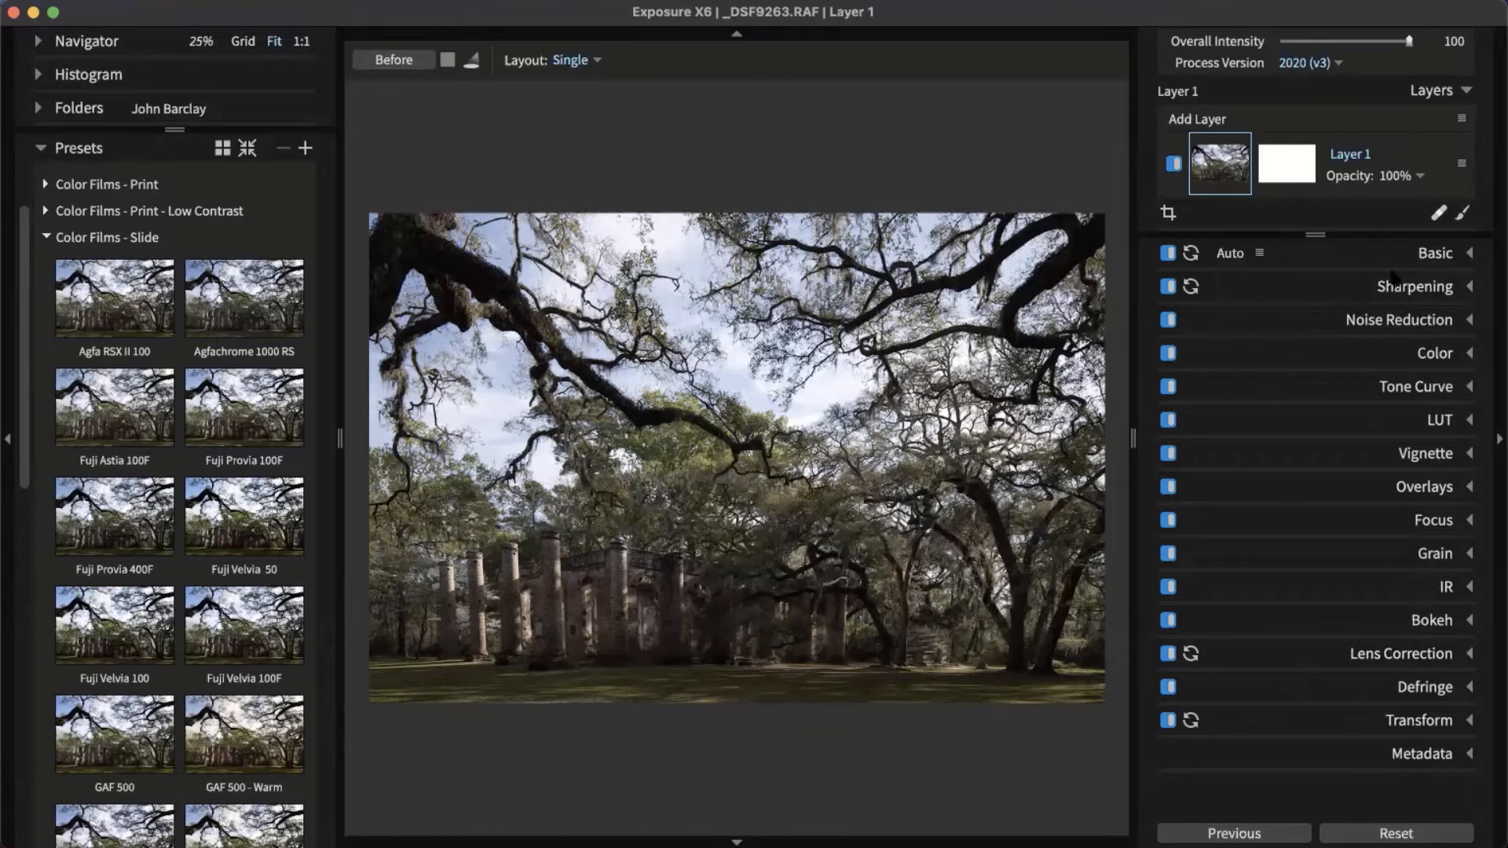
Add the Fuji Velvia 50 preset as a new layer above Layer 1 and set its opacity to 54%.
left_click(230, 536)
left_click_drag(230, 535, 1196, 117)
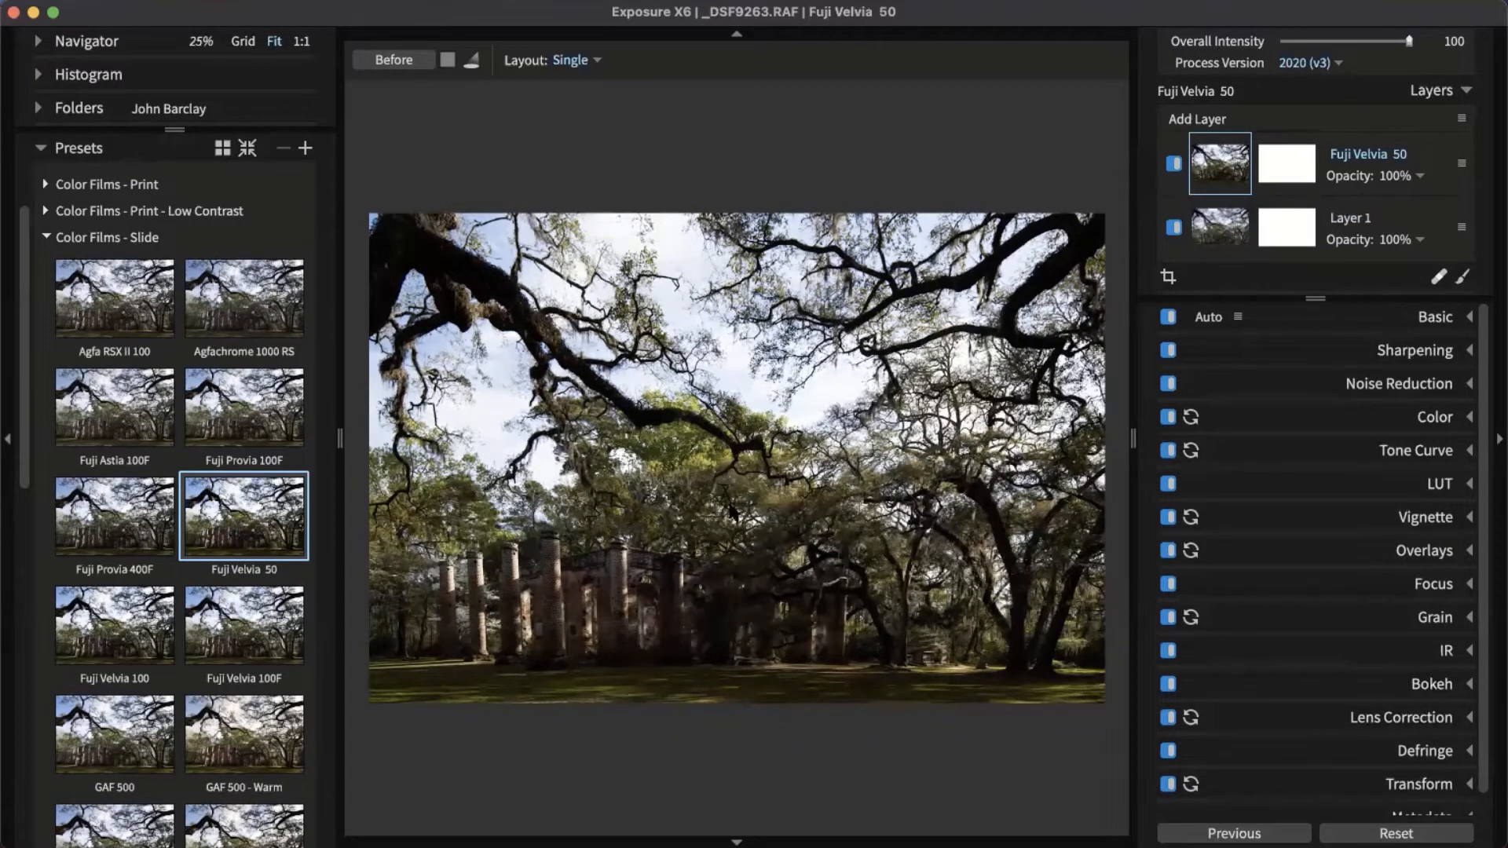
left_click(1417, 176)
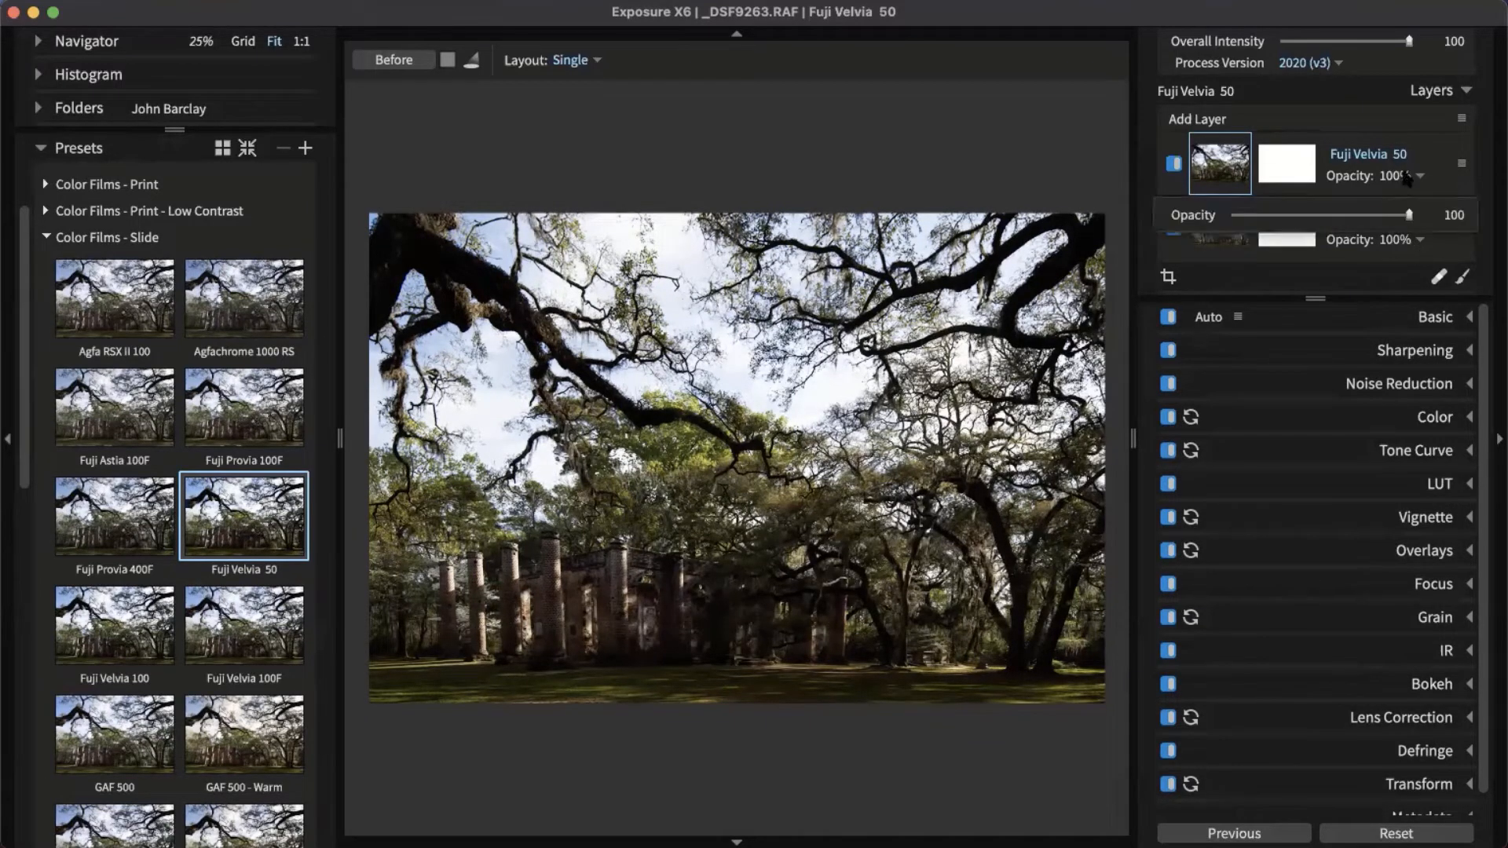
left_click_drag(1407, 217, 1328, 213)
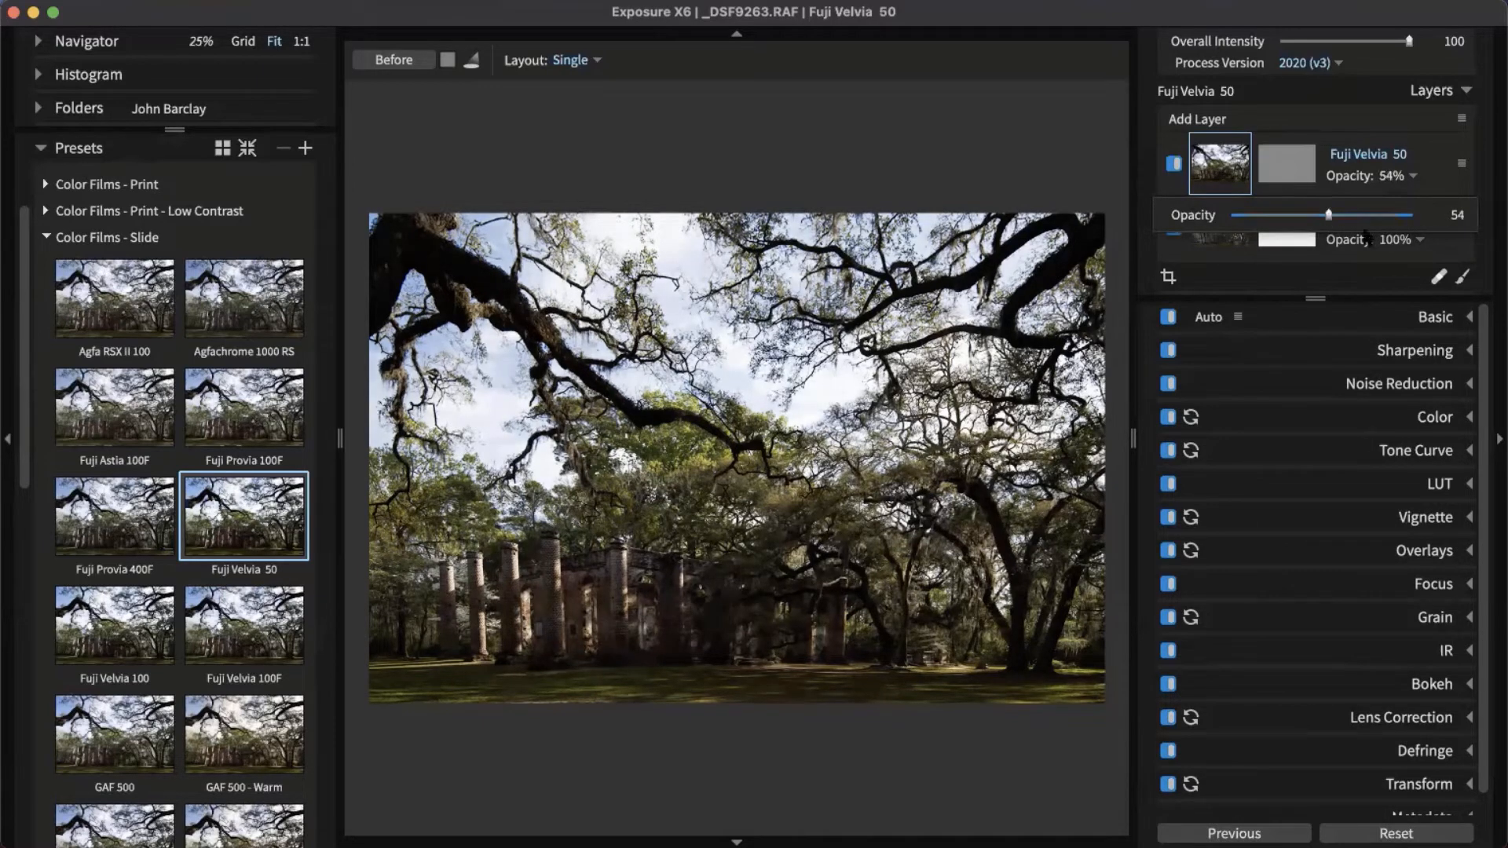
left_click(1363, 135)
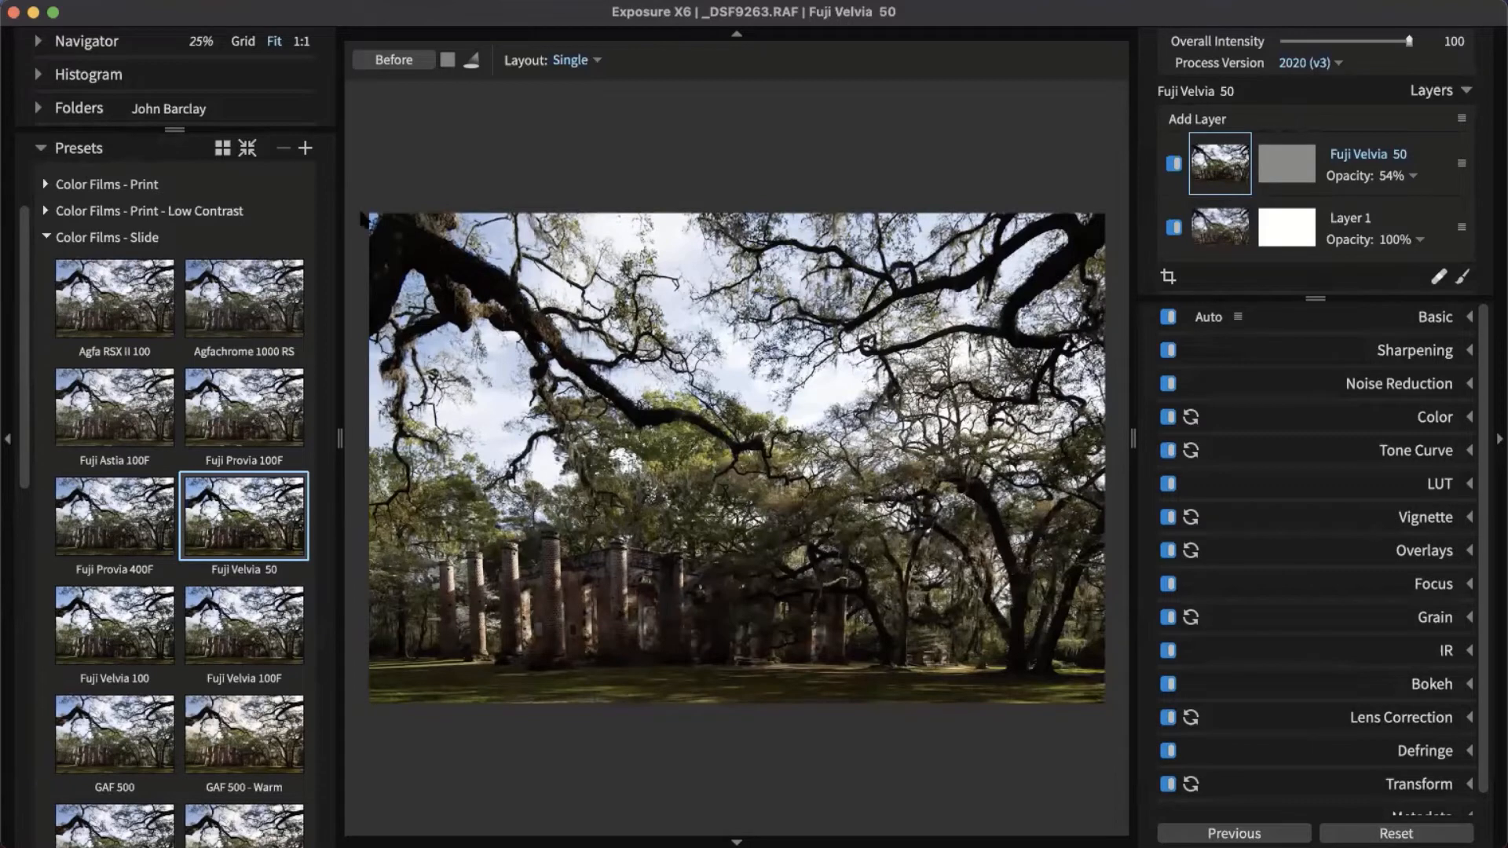
Add the Color Infrared preset Kodak Ektachrome EIR - More Contrast as a new top layer and set its opacity to 30%.
left_click(141, 237)
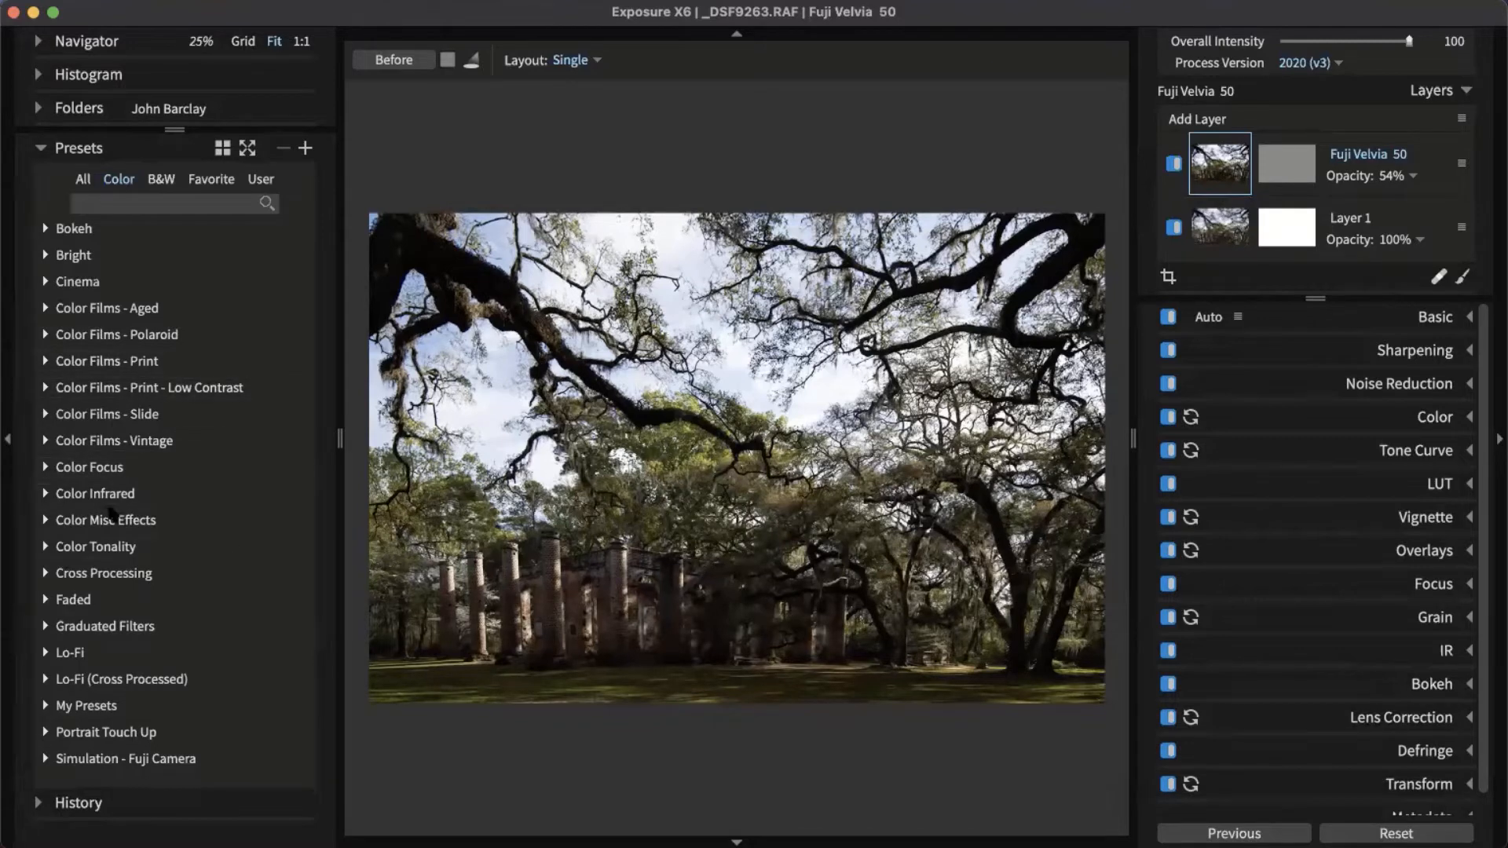
left_click(106, 494)
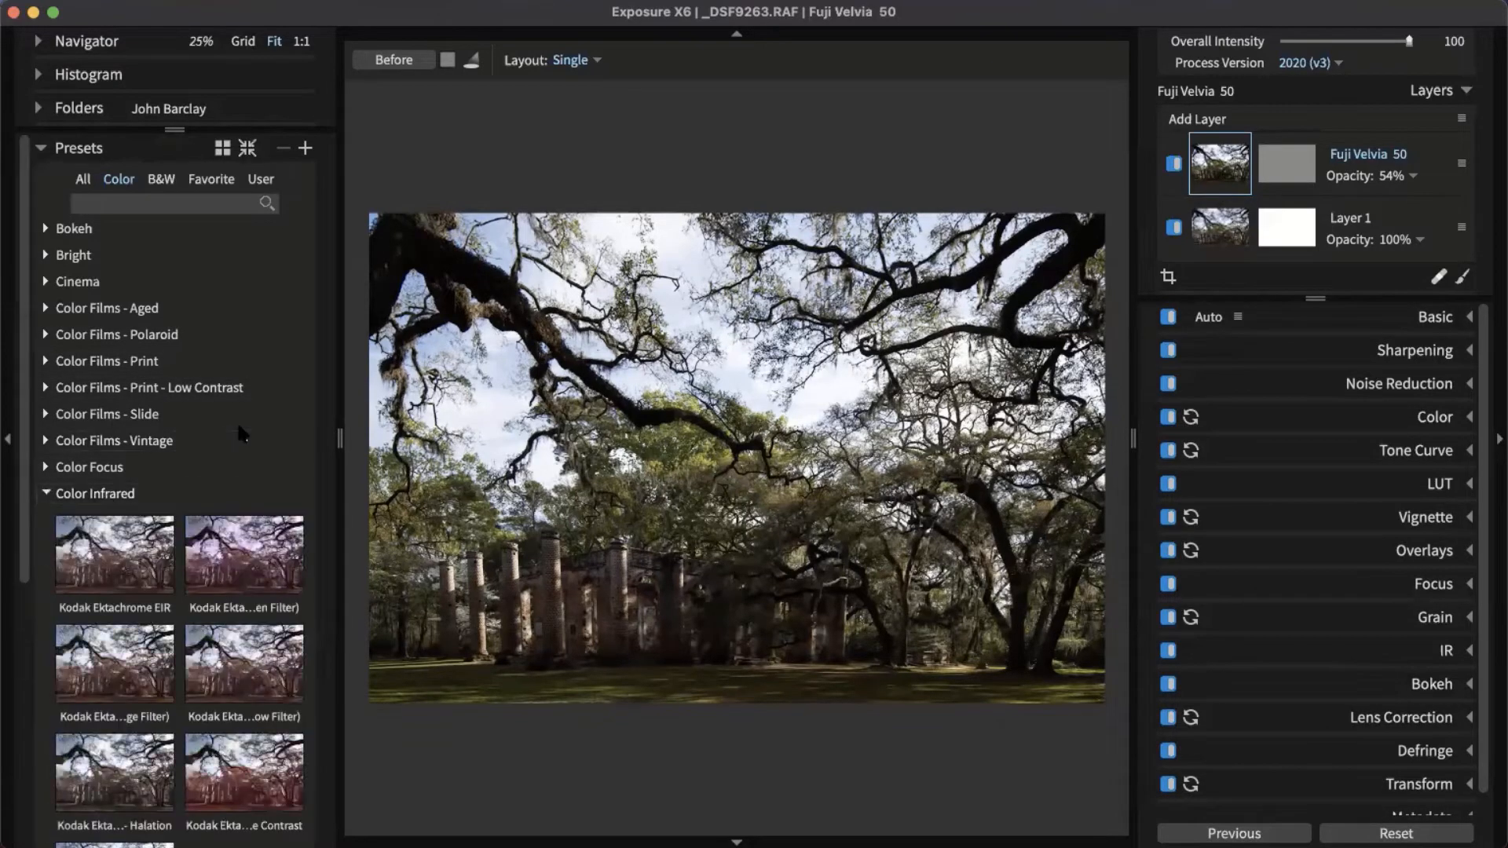
scroll(228, 550, "down", 3)
left_click(231, 559)
left_click(221, 653)
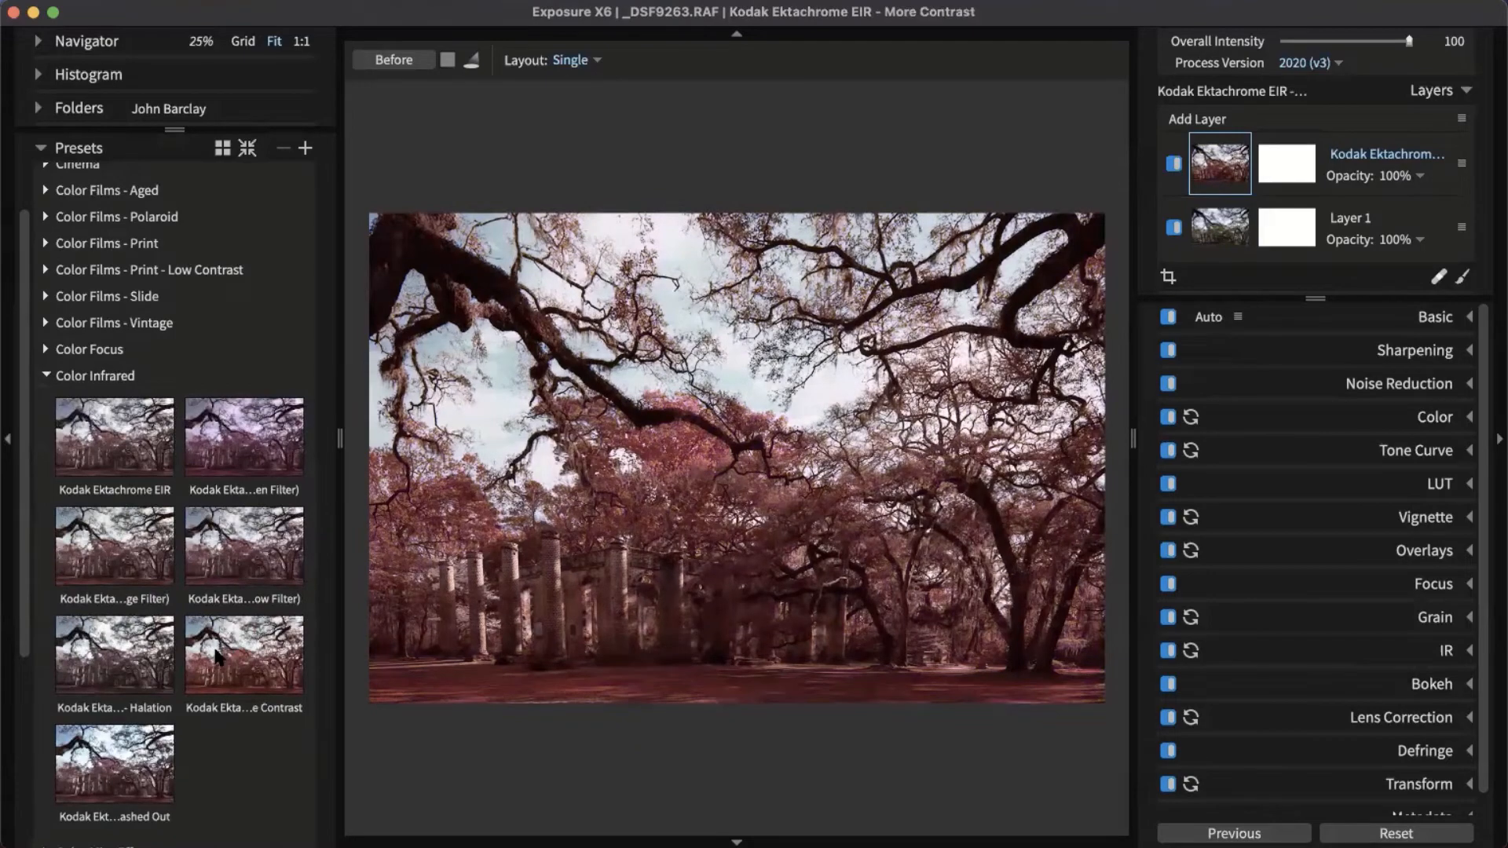
left_click_drag(219, 655, 1216, 119)
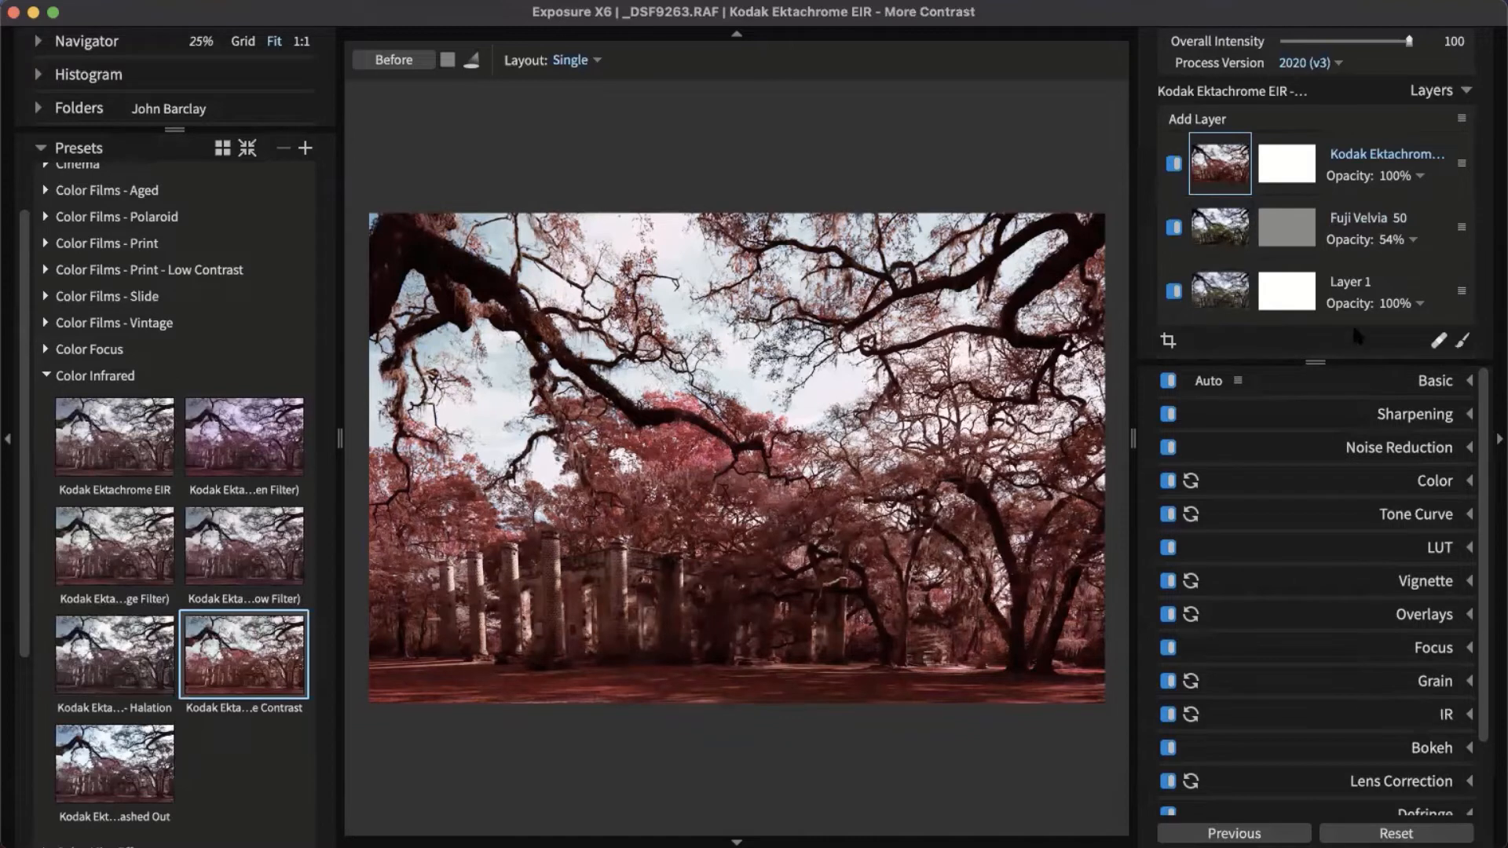
left_click(1396, 177)
left_click_drag(1390, 215, 1285, 216)
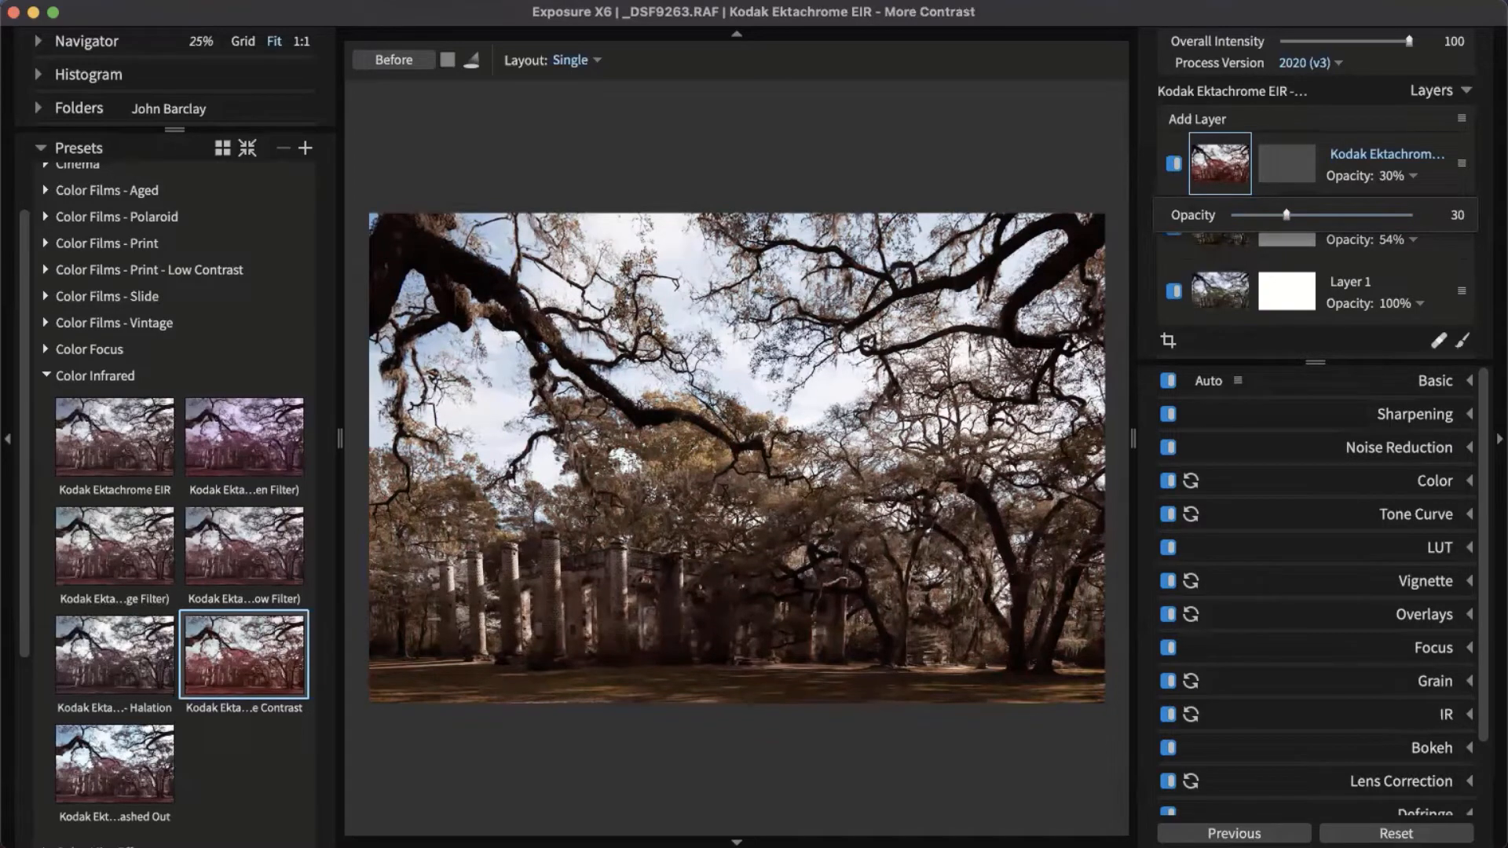
scroll(797, 541, "up", 5)
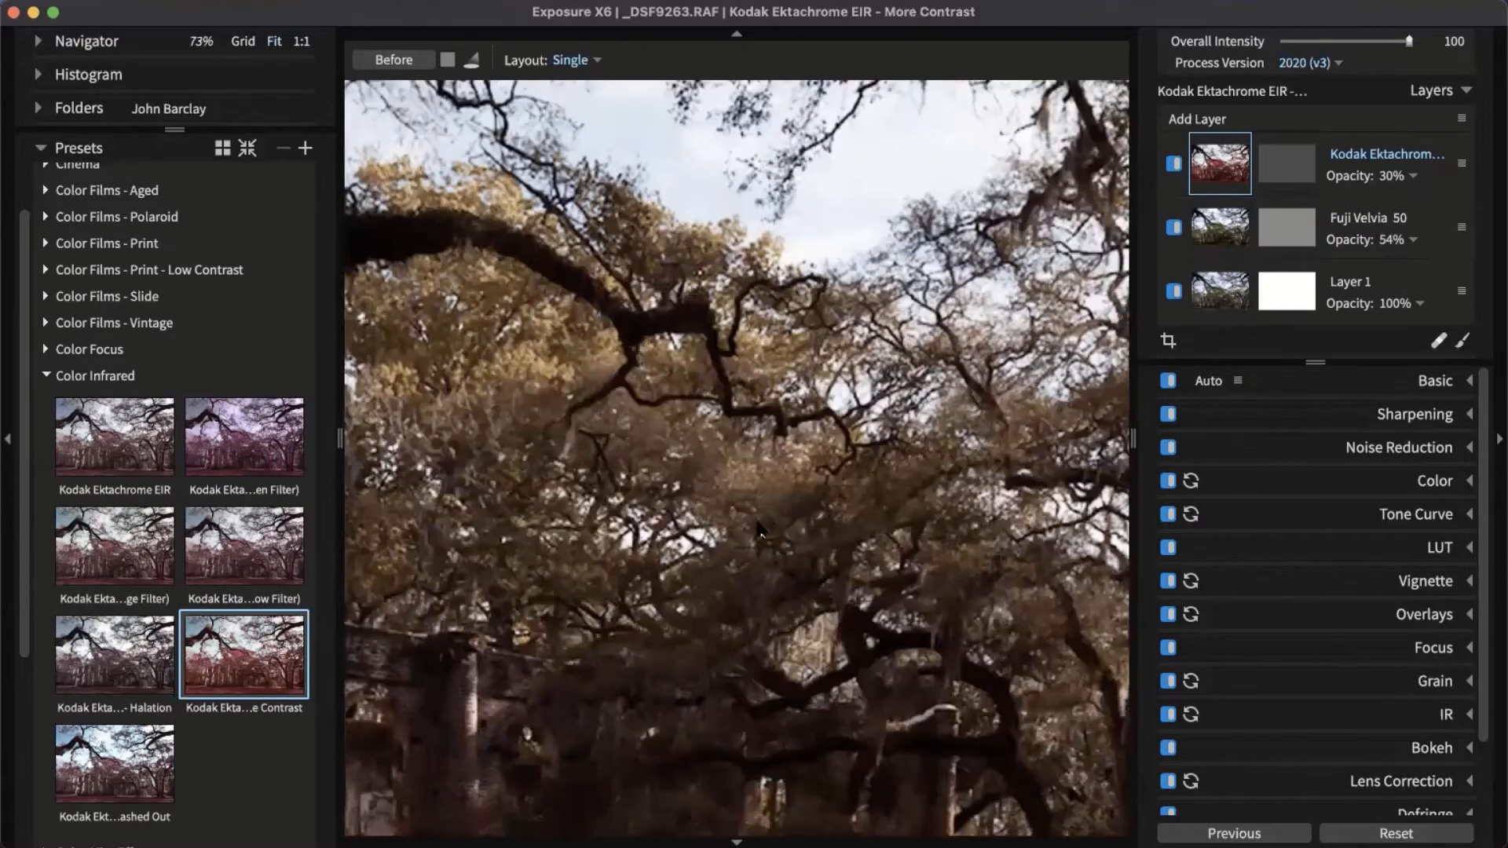
scroll(758, 530, "up", 3)
scroll(759, 550, "down", 8)
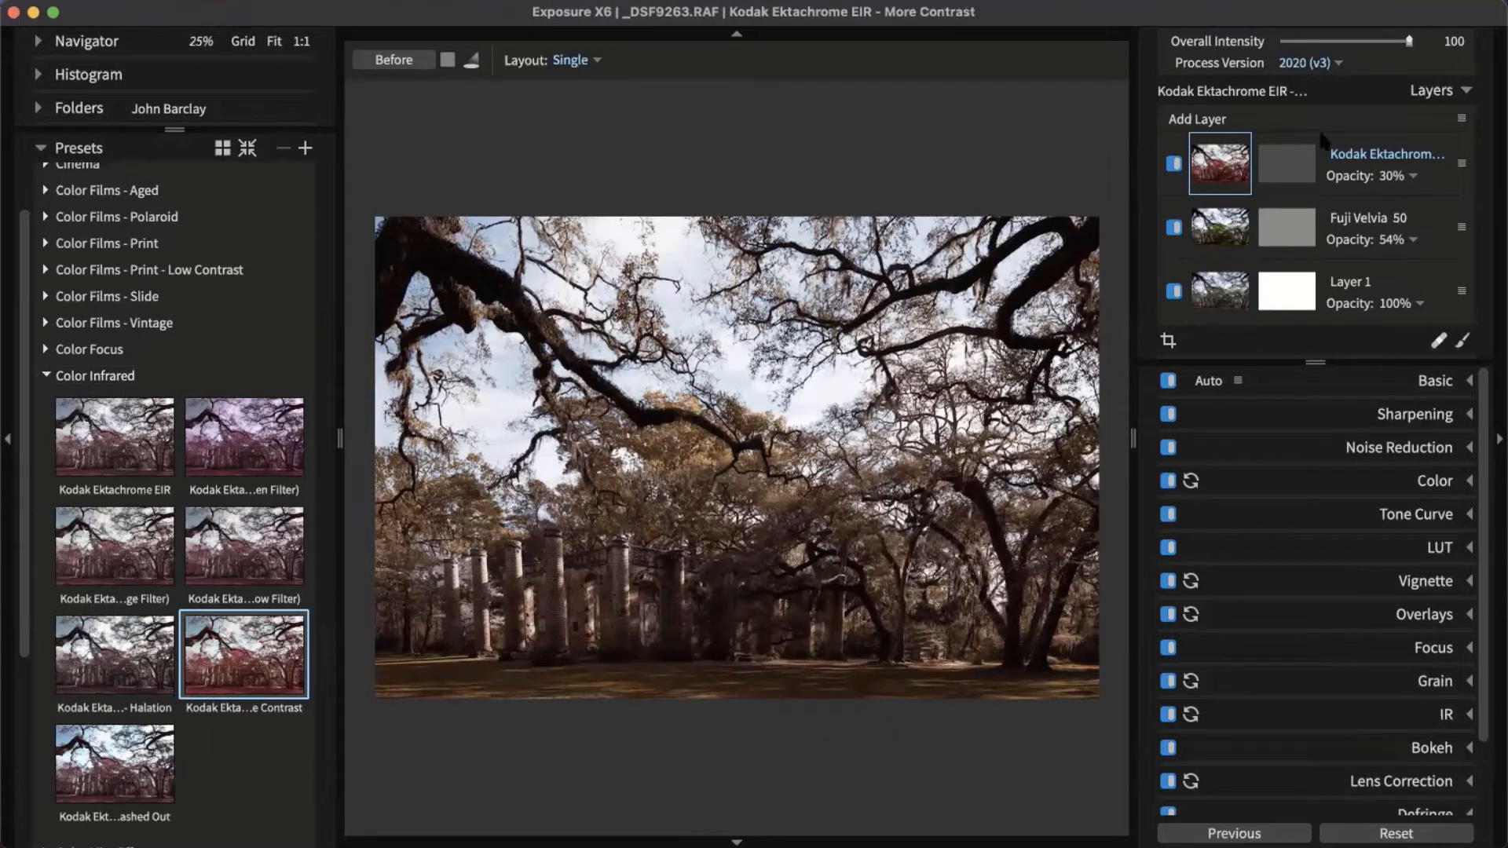
Delete the Kodak Ektachrome EIR and Fuji Velvia 50 layers, keeping only Layer 1.
right_click(1236, 165)
right_click(1298, 146)
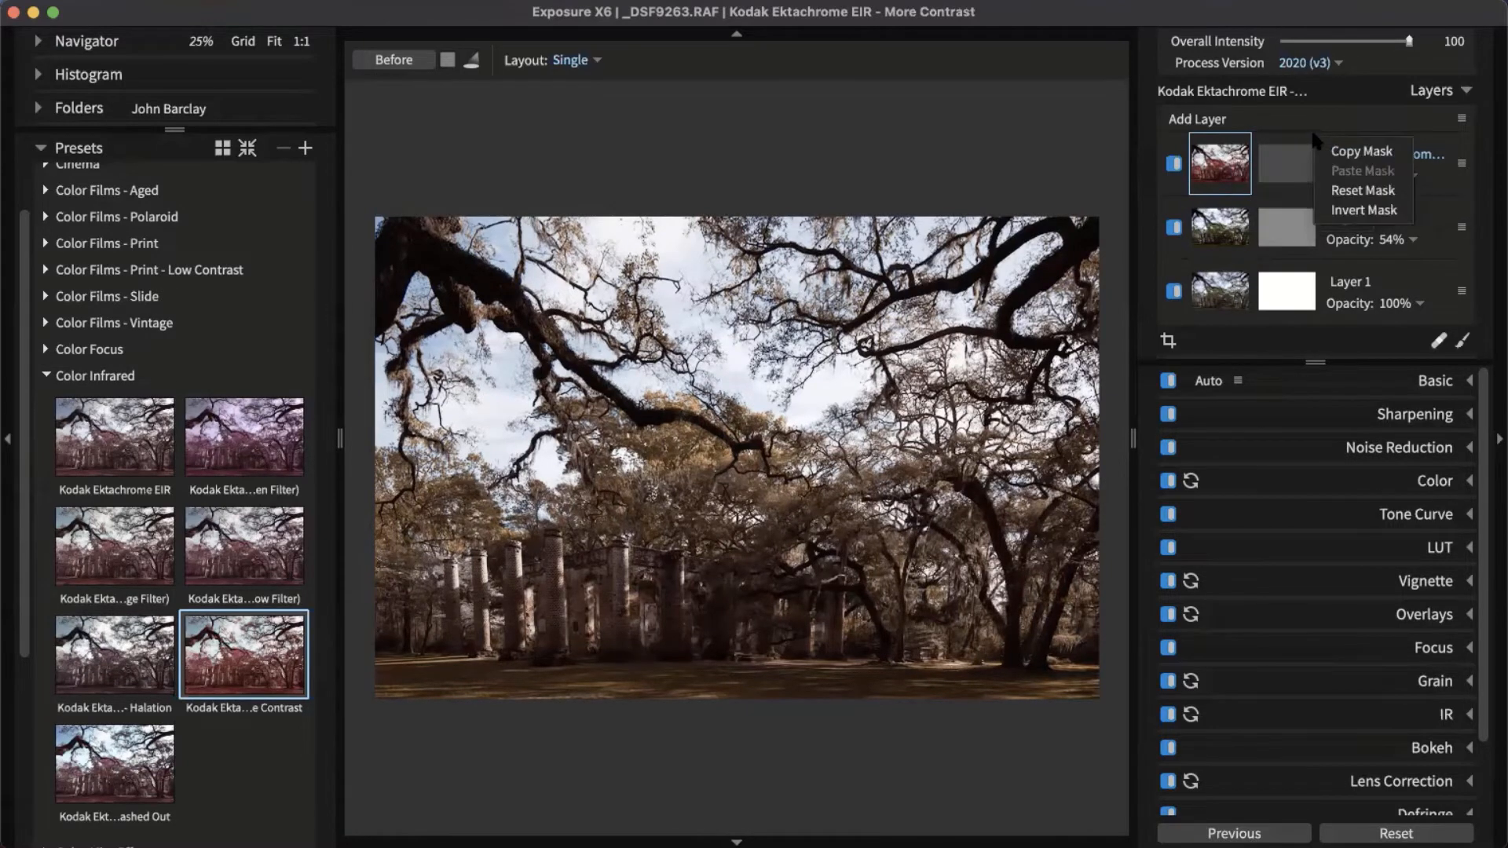
right_click(1441, 179)
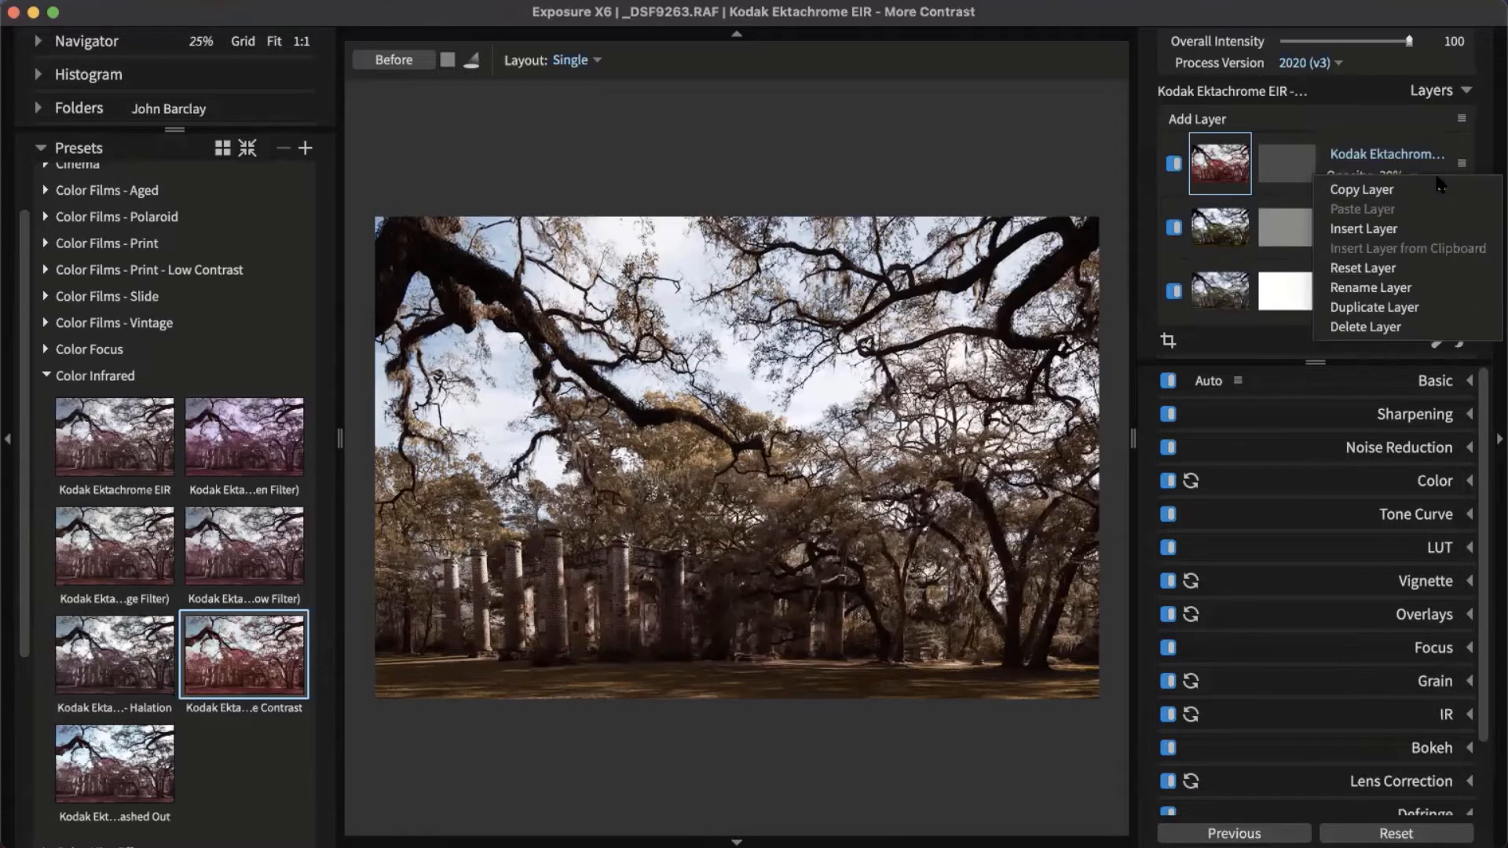
left_click(1395, 328)
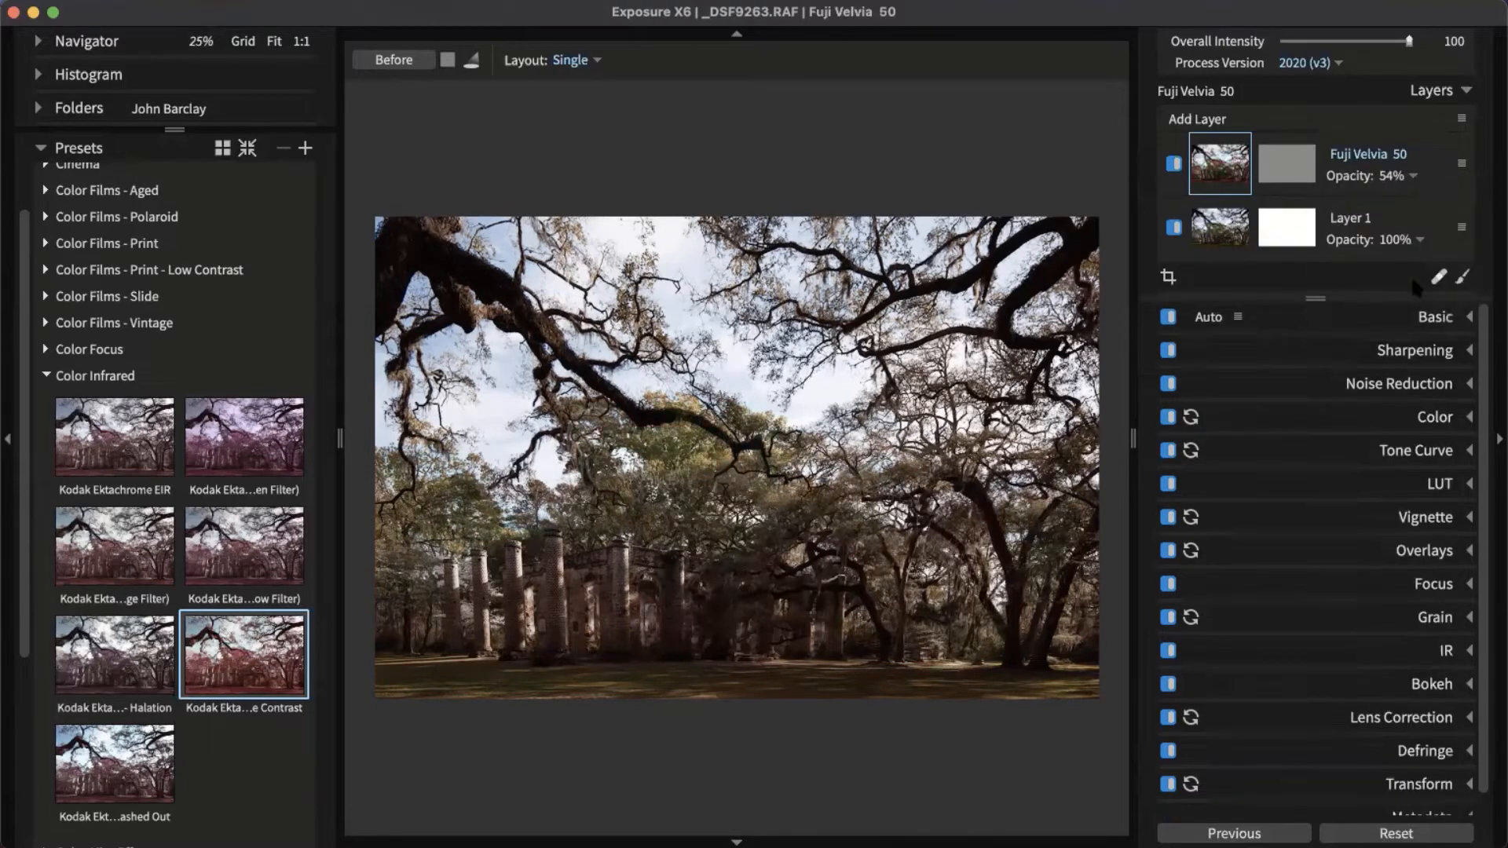
right_click(1431, 186)
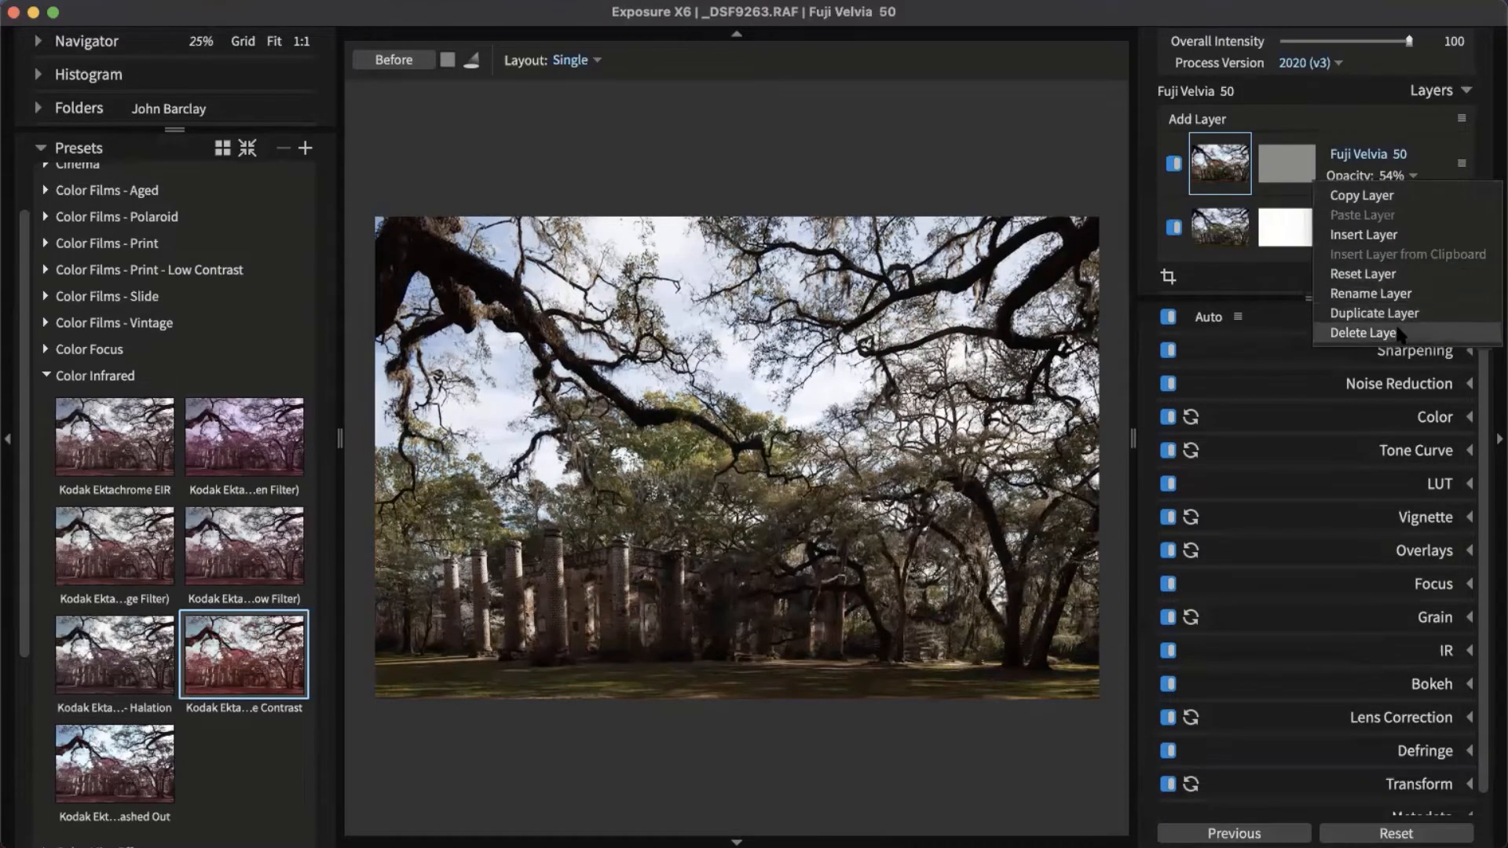
left_click(1390, 333)
Add the Gold preset from the Bright category as a new layer above Layer 1 and collapse the preset categories.
left_click(100, 377)
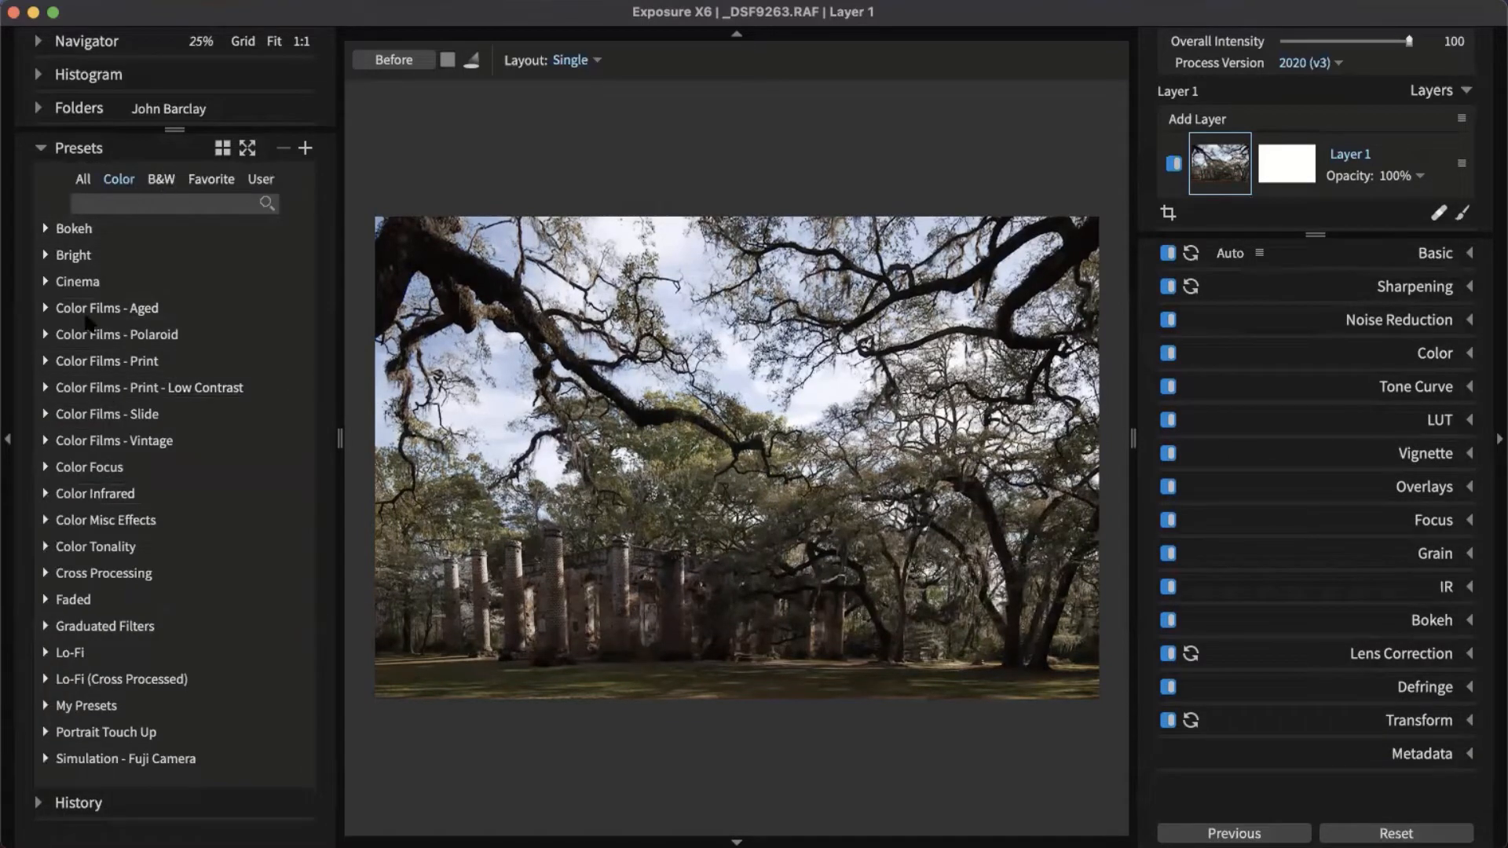
left_click(48, 255)
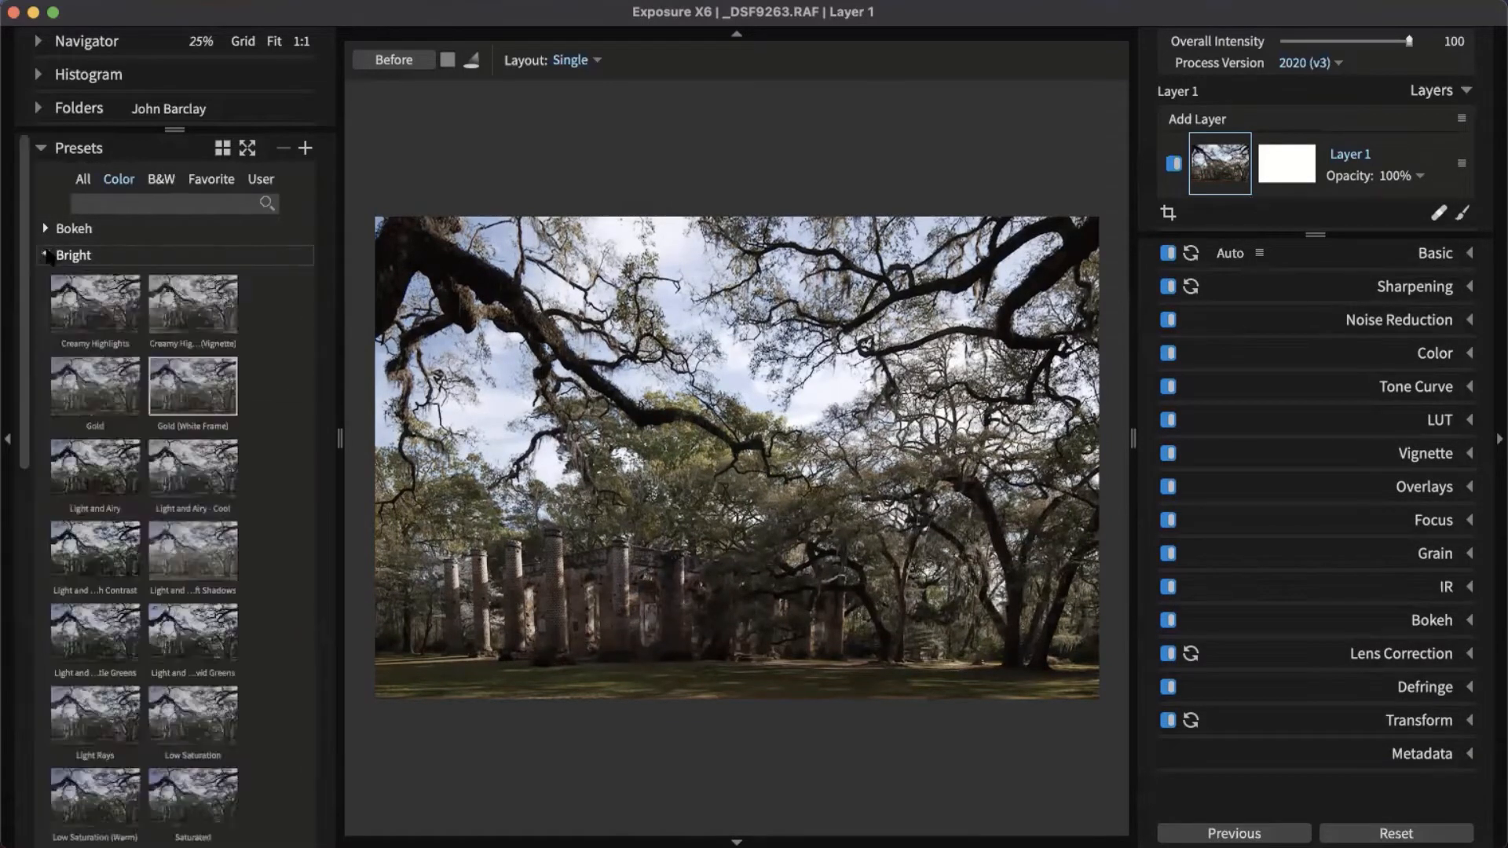
left_click_drag(79, 440, 1179, 128)
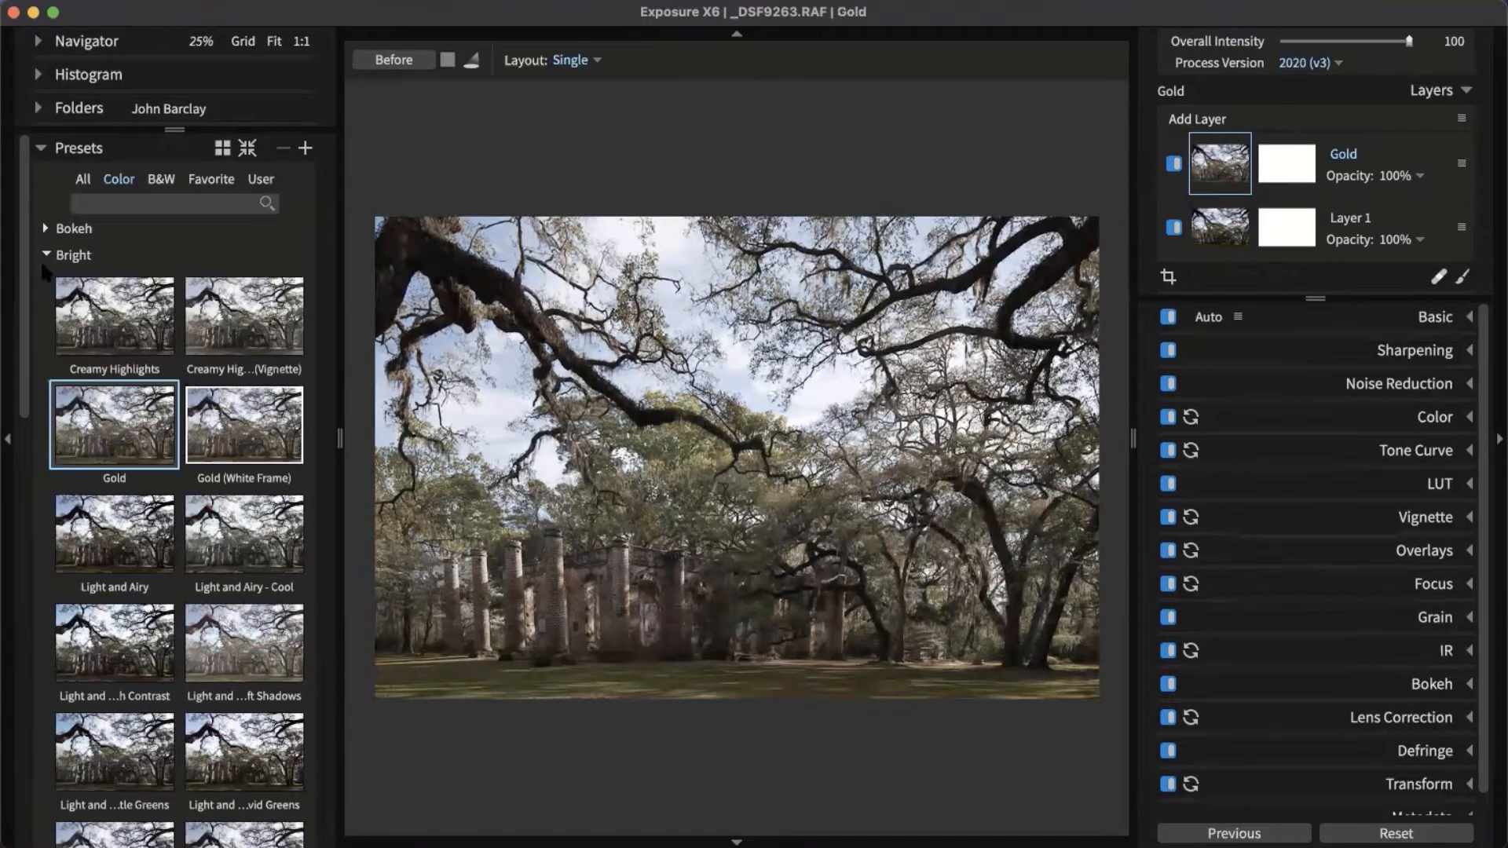
left_click(49, 254)
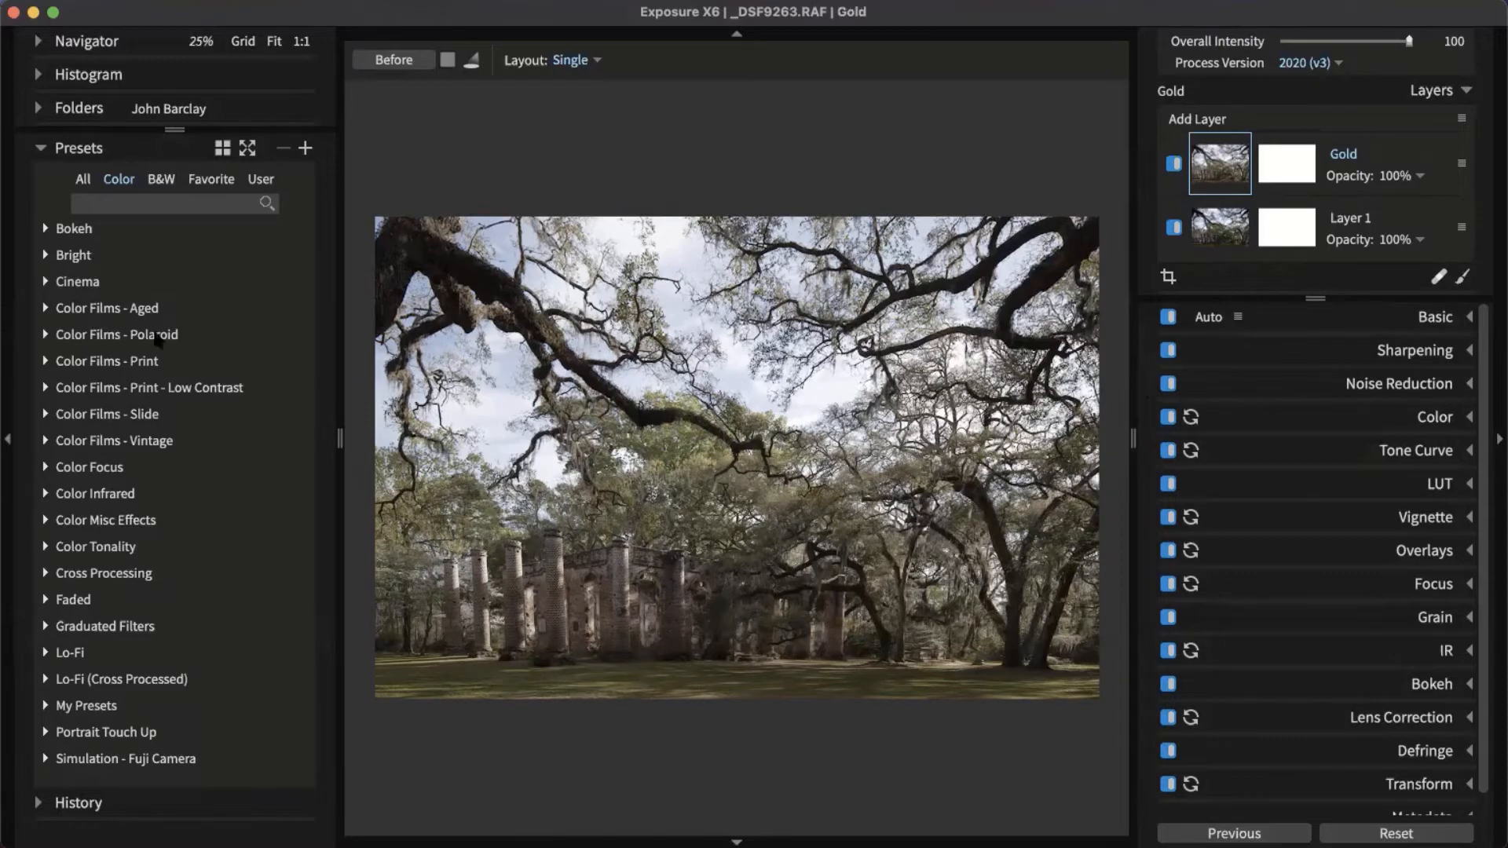
Hide the presets area to enlarge the photo and show the Basic adjustments of Layer 1.
left_click(10, 384)
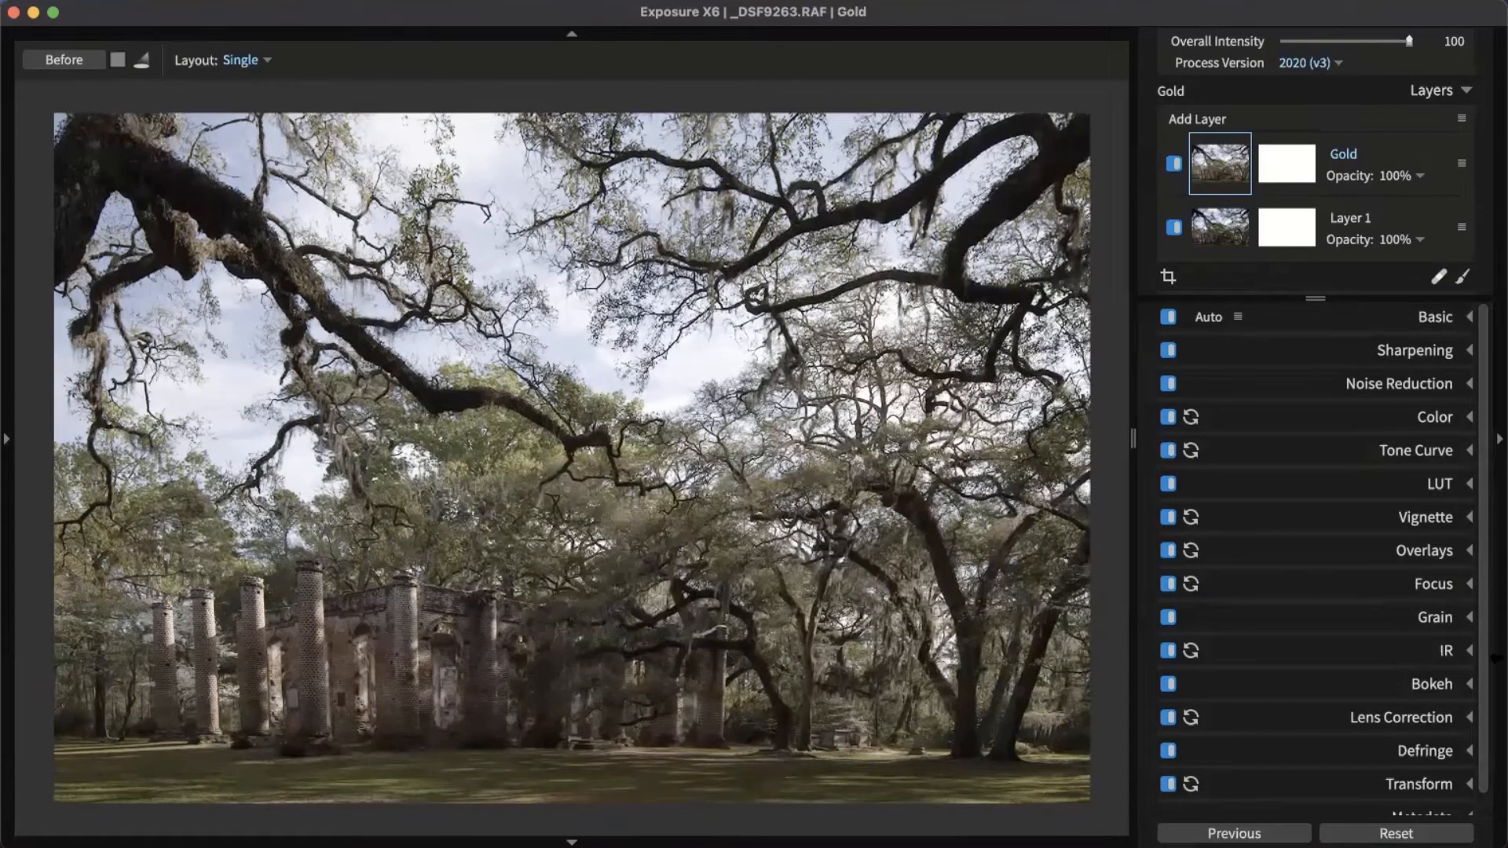
left_click(1430, 324)
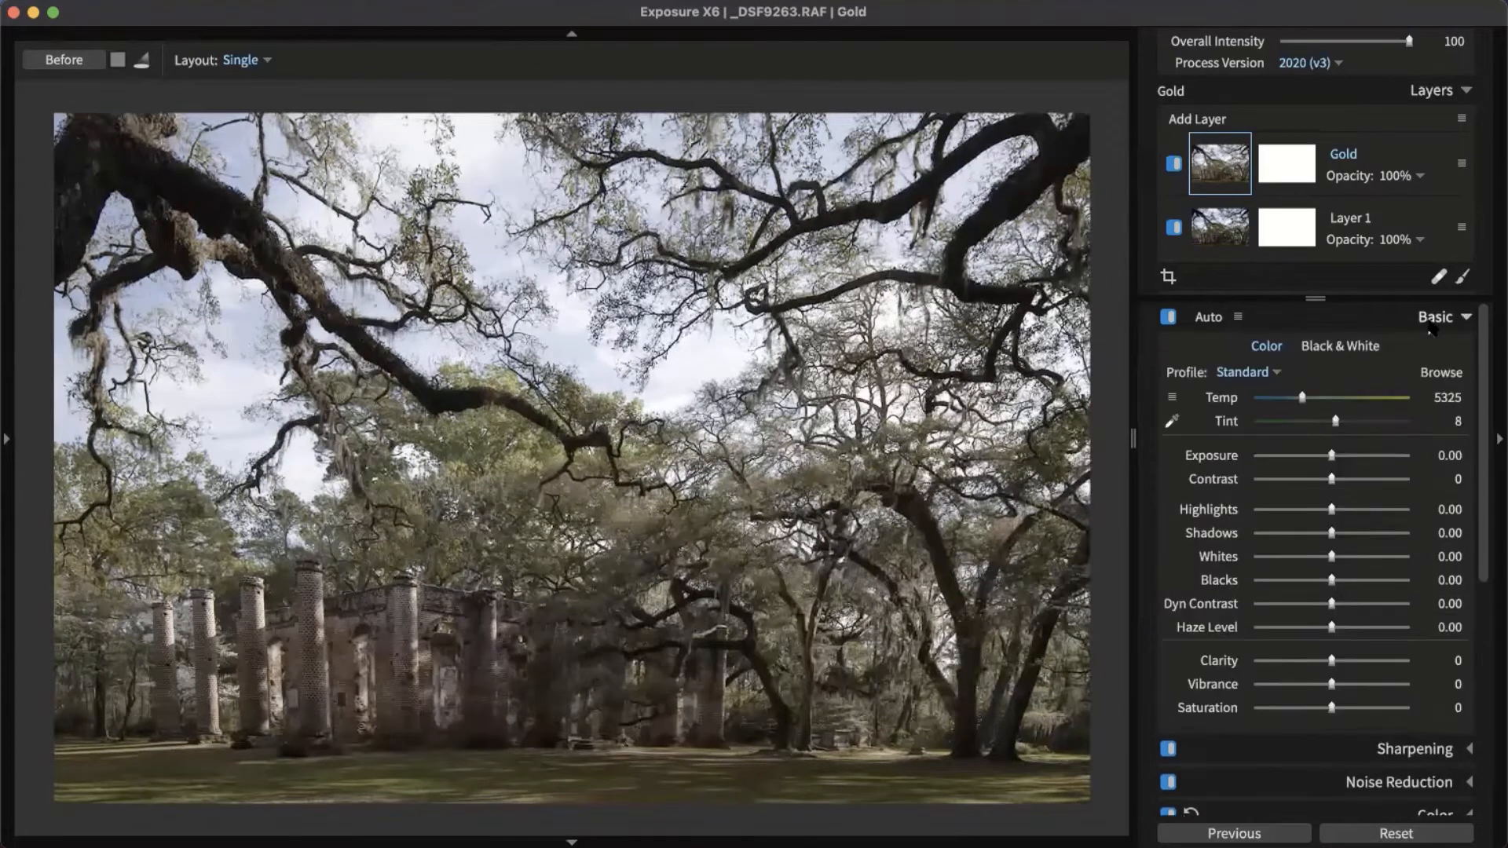
left_click(1412, 228)
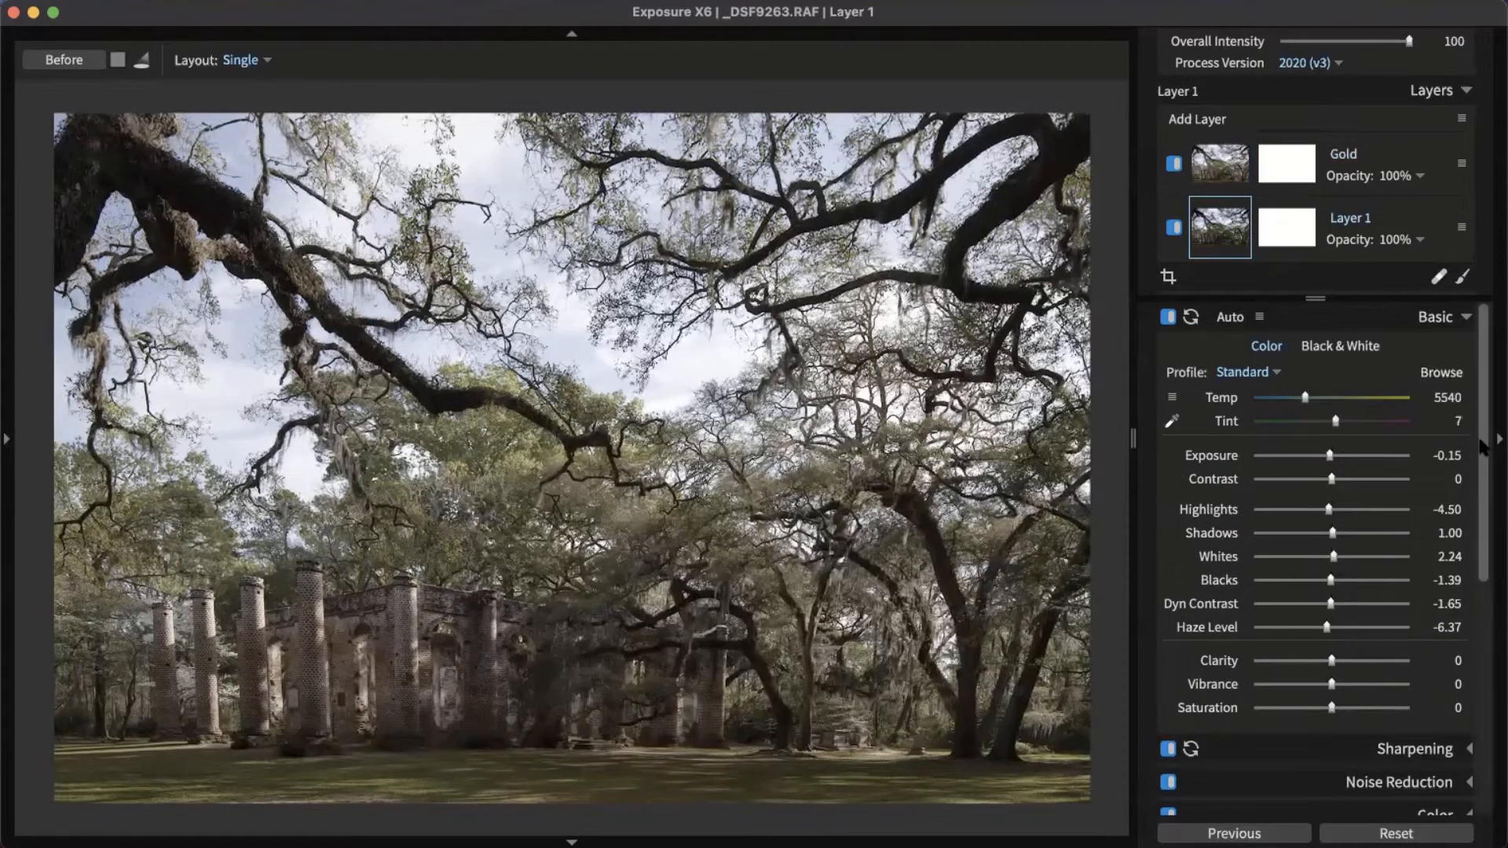
left_click_drag(1484, 449, 1488, 471)
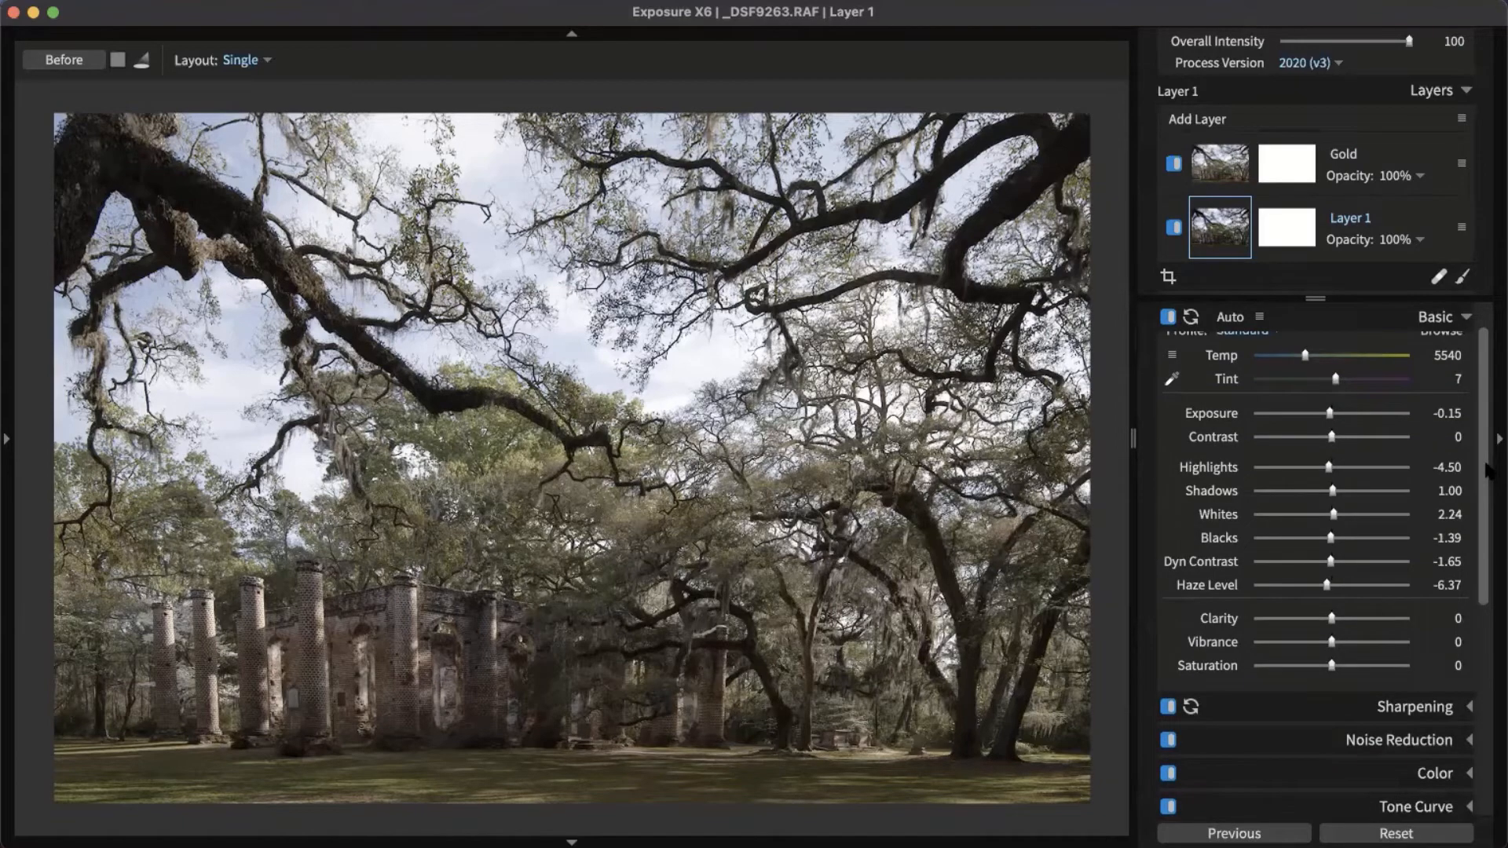
left_click_drag(1488, 494, 1488, 441)
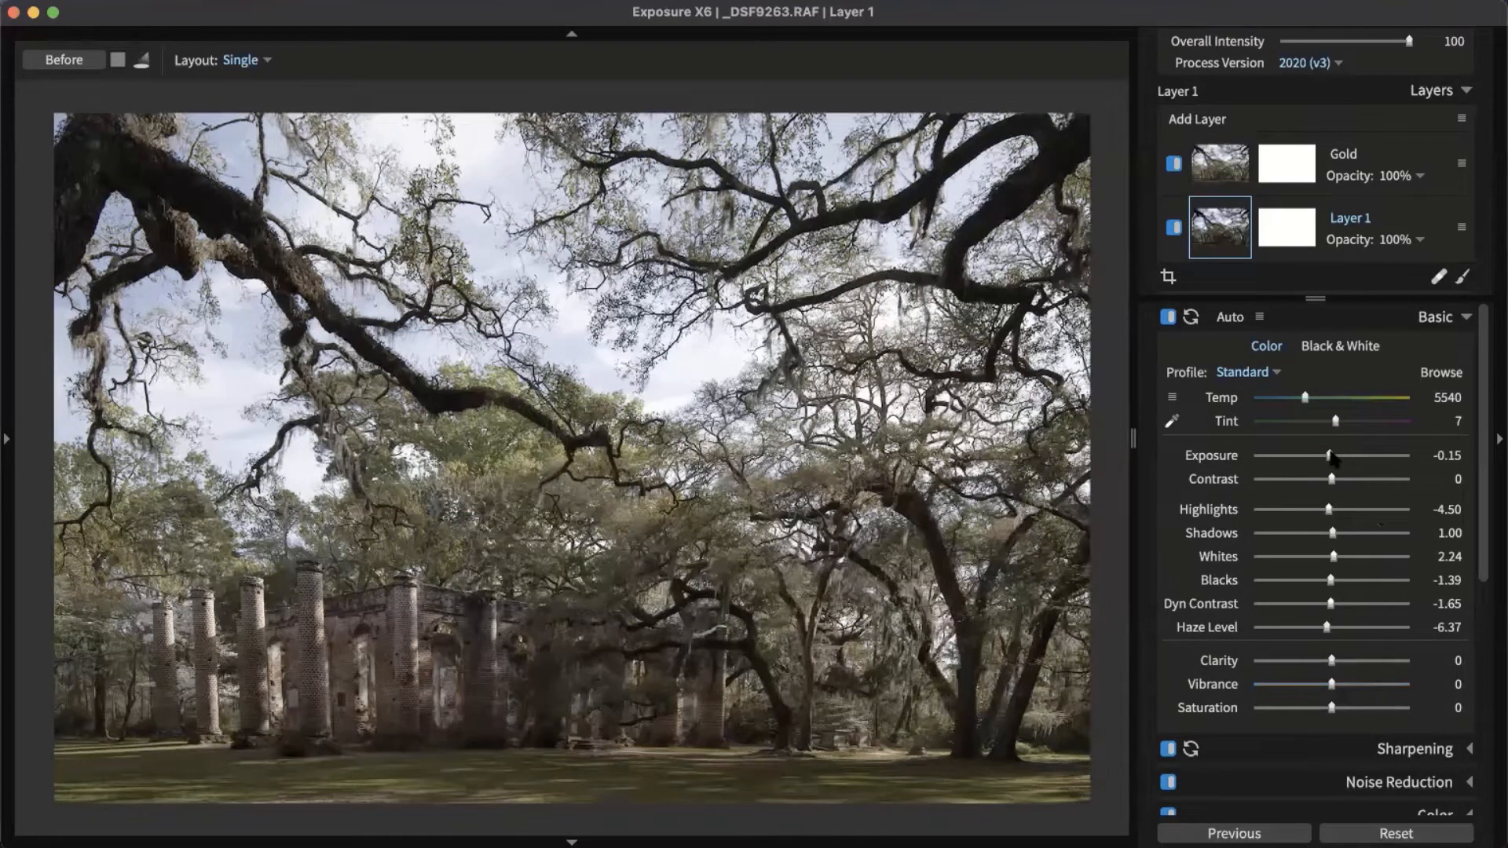
Set Layer 1's exposure to 0.97, highlights to -45.45, shadows to -24.68, whites to 12.99 and blacks to -6.49.
left_click_drag(1337, 460, 1346, 461)
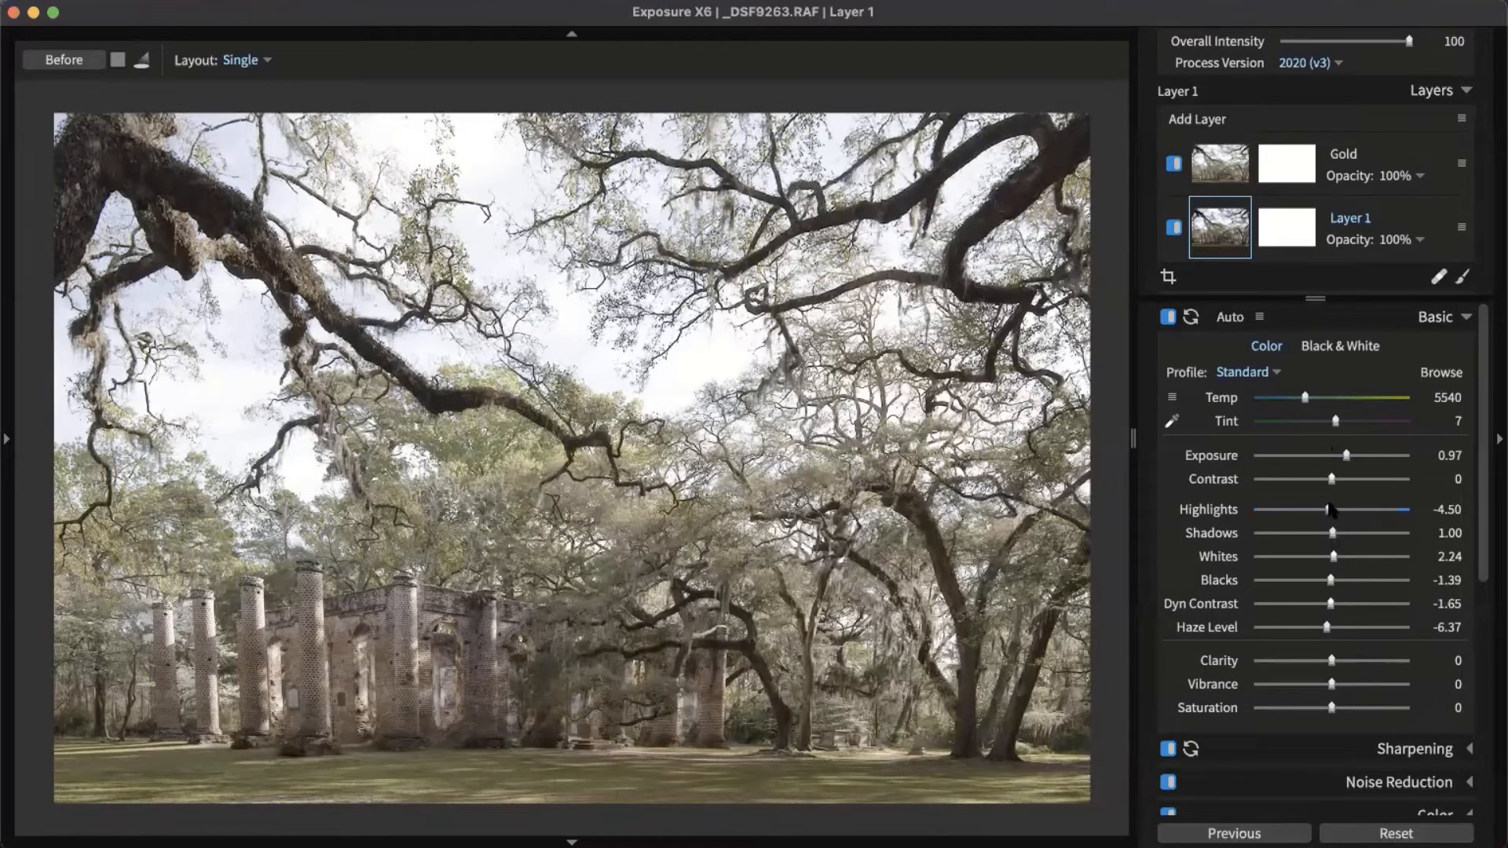
left_click_drag(1330, 511, 1300, 510)
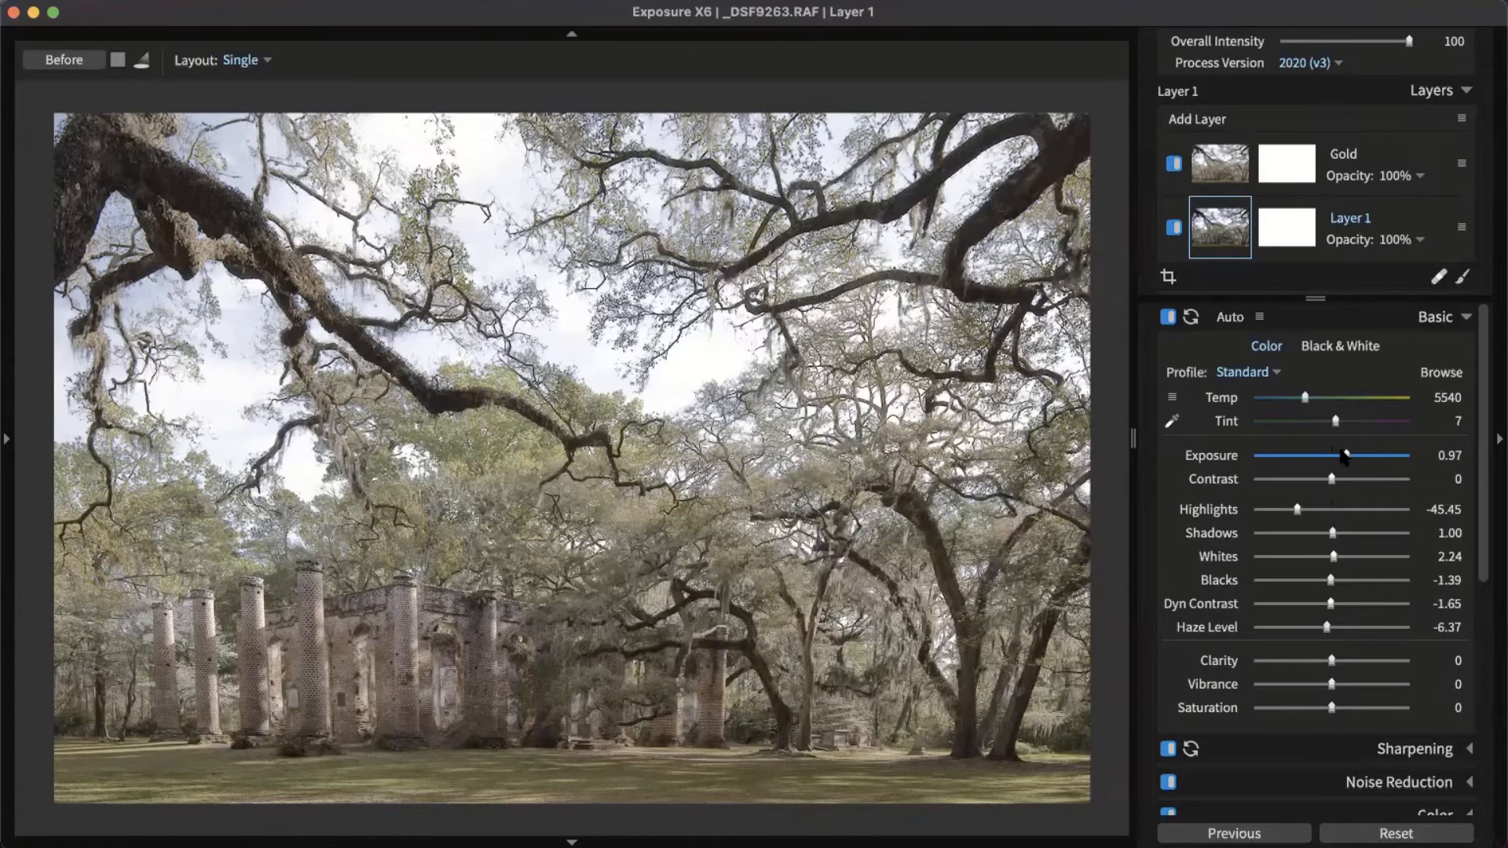
mouse_move(1334, 558)
left_mouse_down()
mouse_move(1402, 567)
mouse_move(1296, 568)
mouse_move(1335, 578)
mouse_move(1340, 559)
left_mouse_up()
double_click(1332, 556)
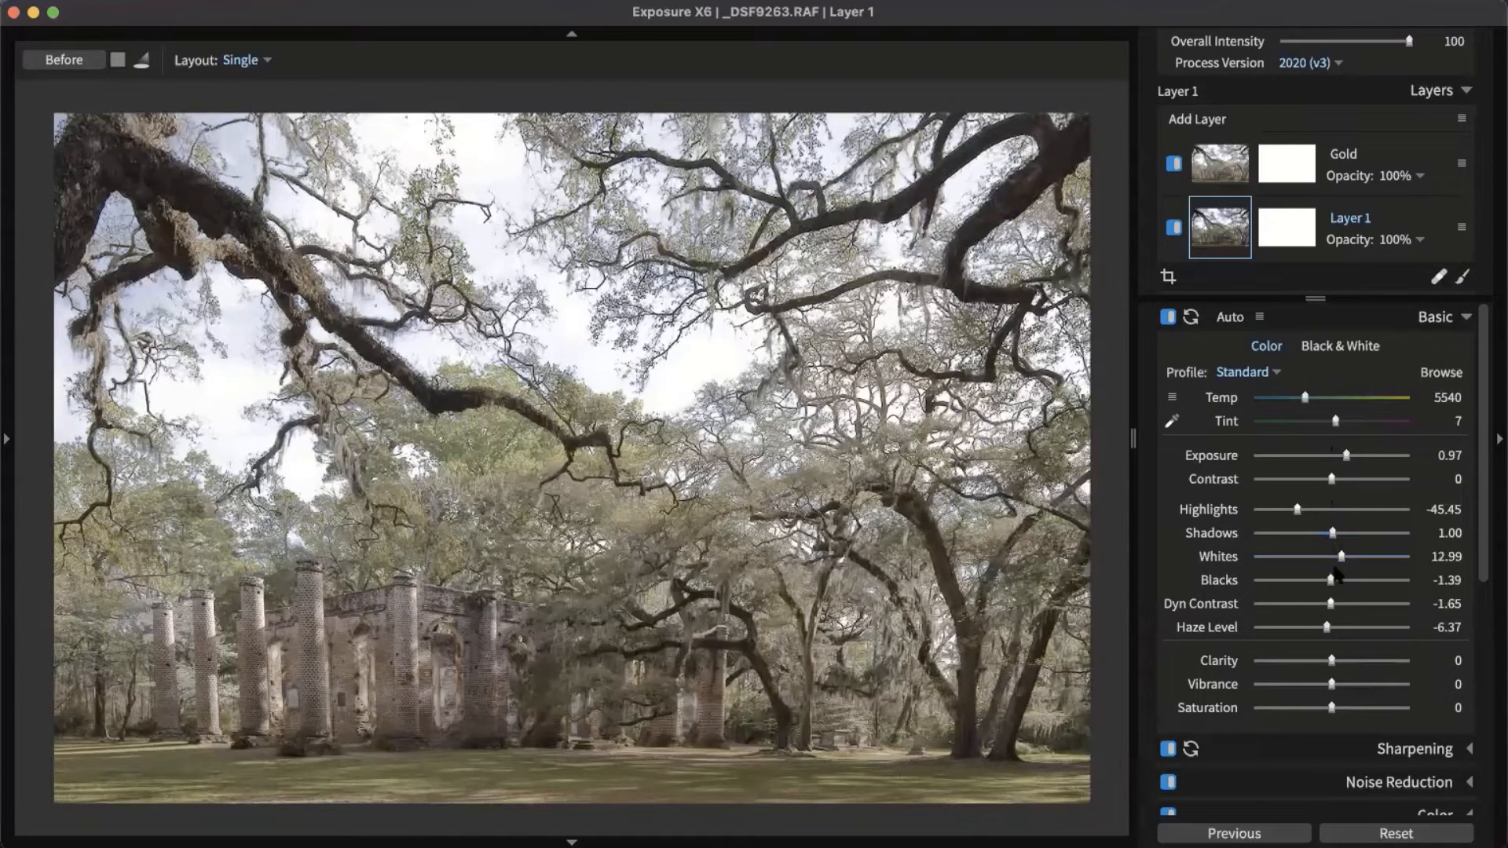
left_click_drag(1333, 534, 1327, 581)
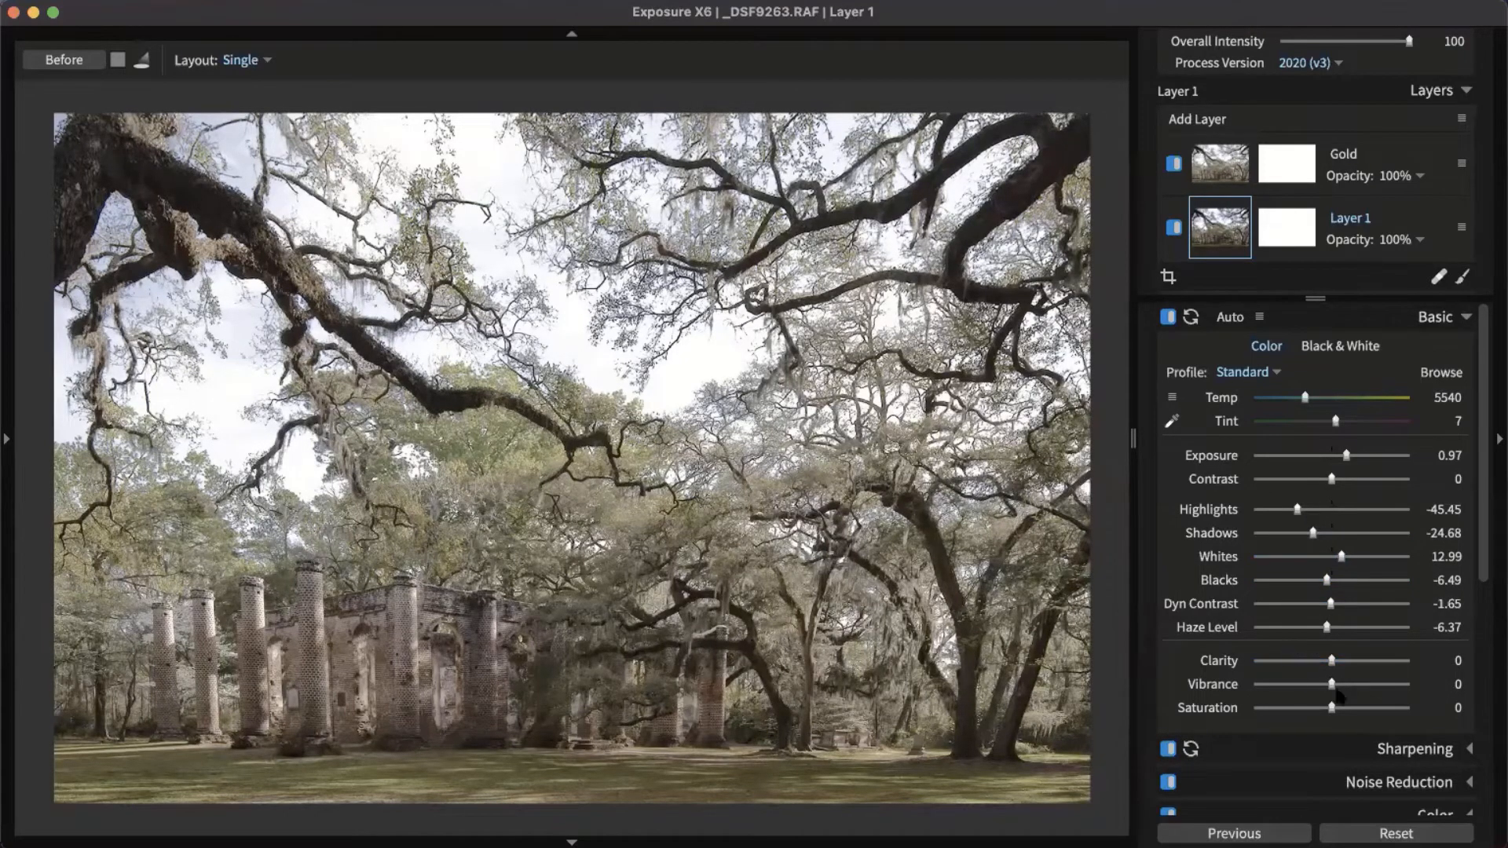
Set Layer 1's clarity to 16 and vibrance to 47, trying saturation at 60 and resetting it, and collapse the Basic adjustments.
left_click(1343, 660)
left_click_drag(1332, 708, 1375, 709)
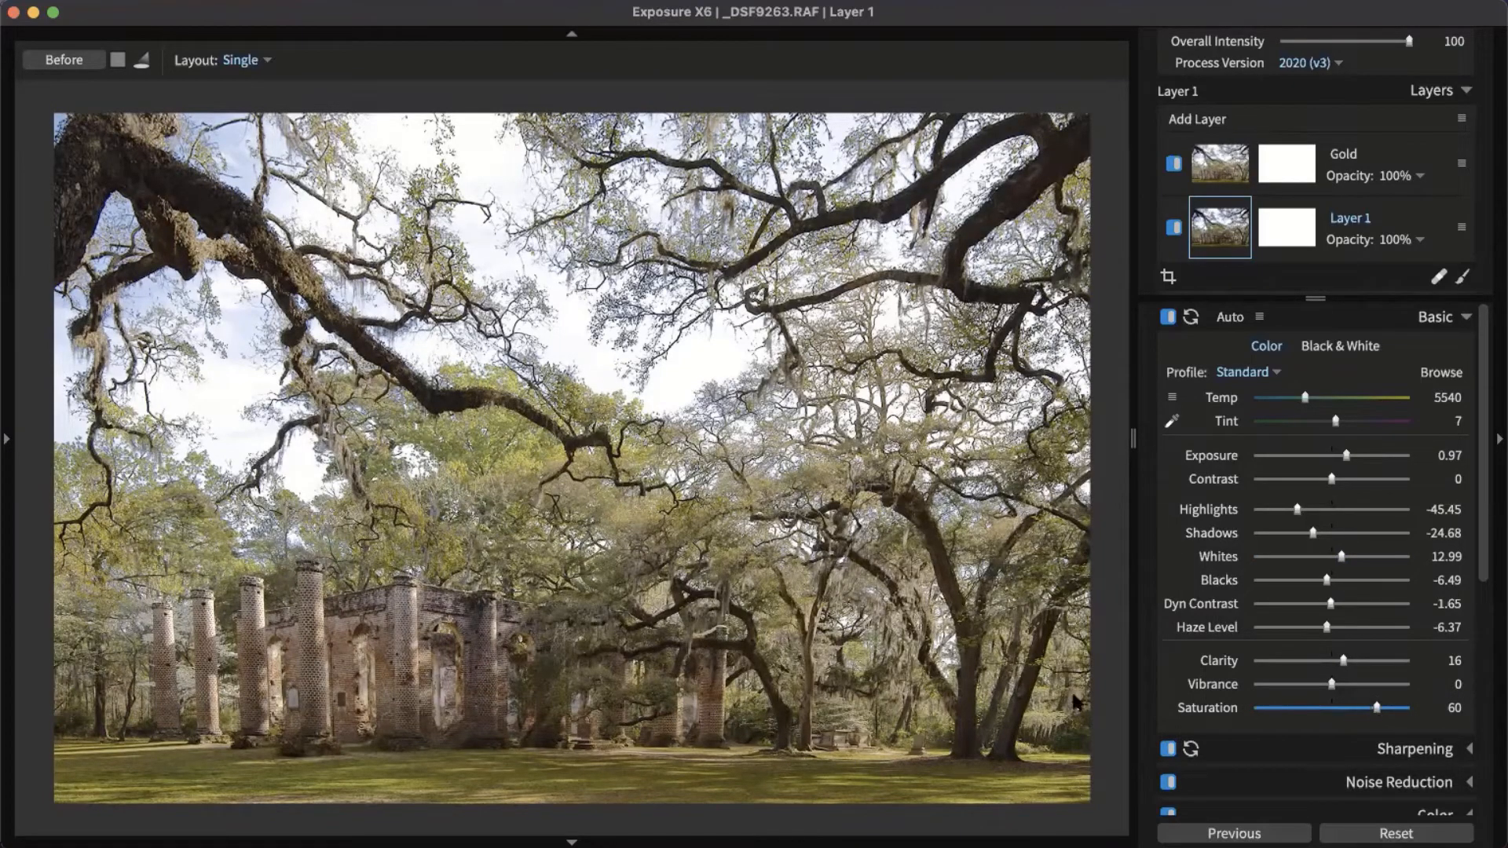
double_click(1376, 709)
left_click_drag(1332, 684, 1365, 688)
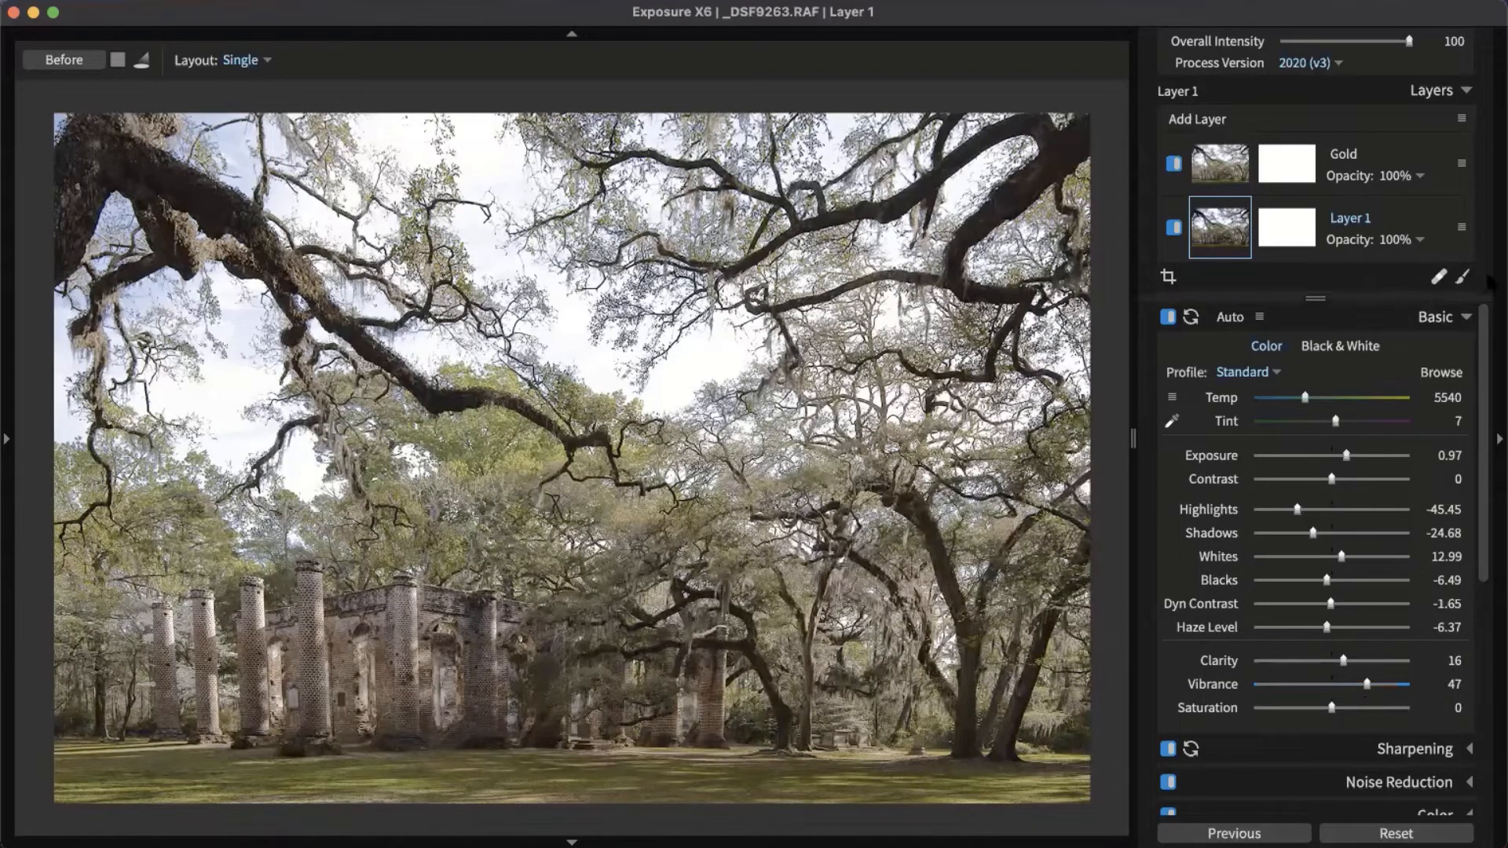
left_click(1458, 318)
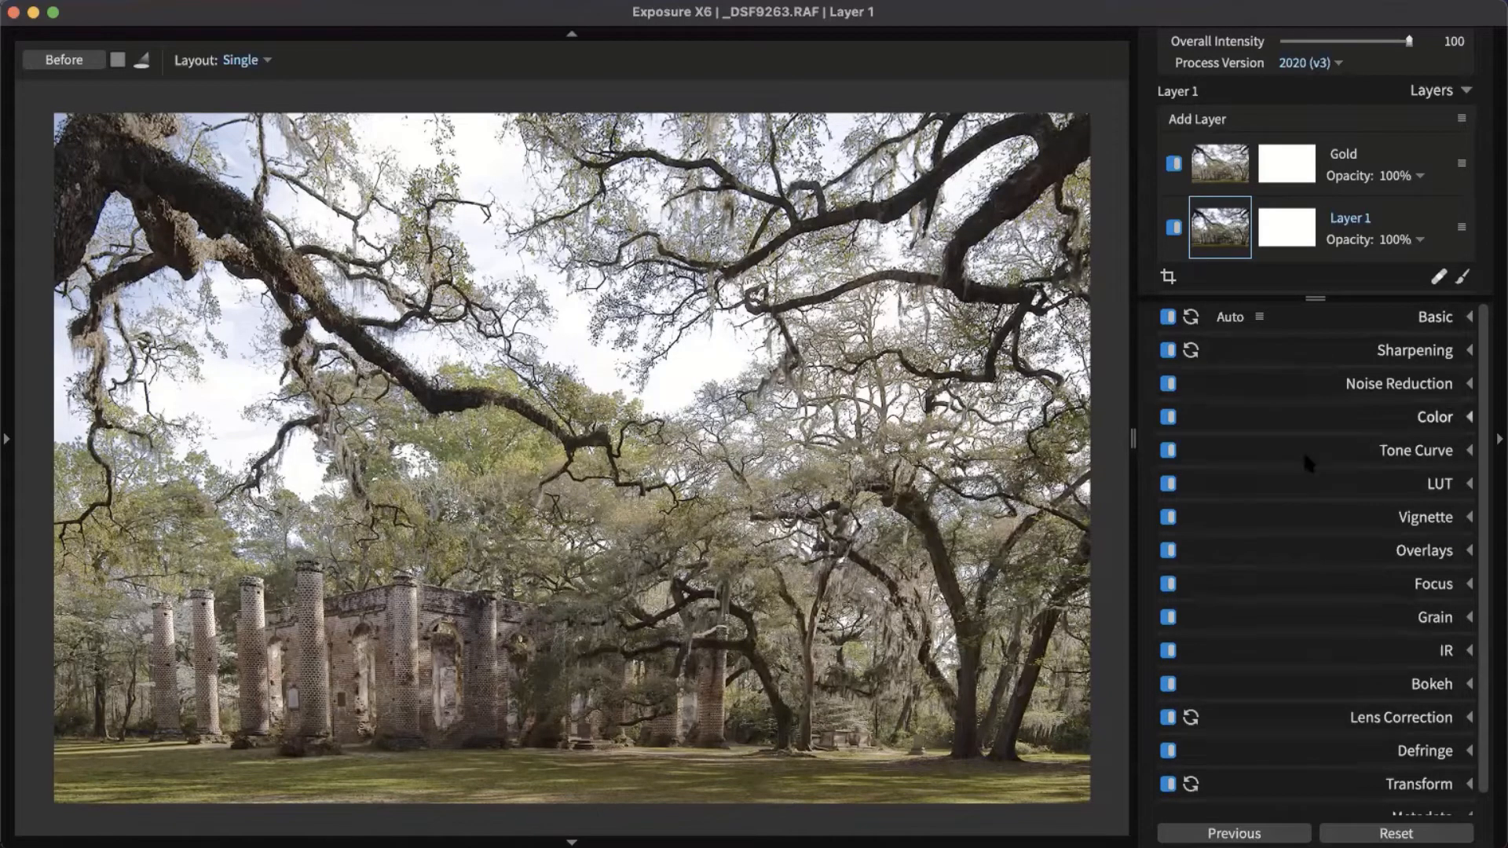
Expand the Color adjustments and open the seascape _DSF9388.RAF from the thumbnail grid.
left_click(1439, 424)
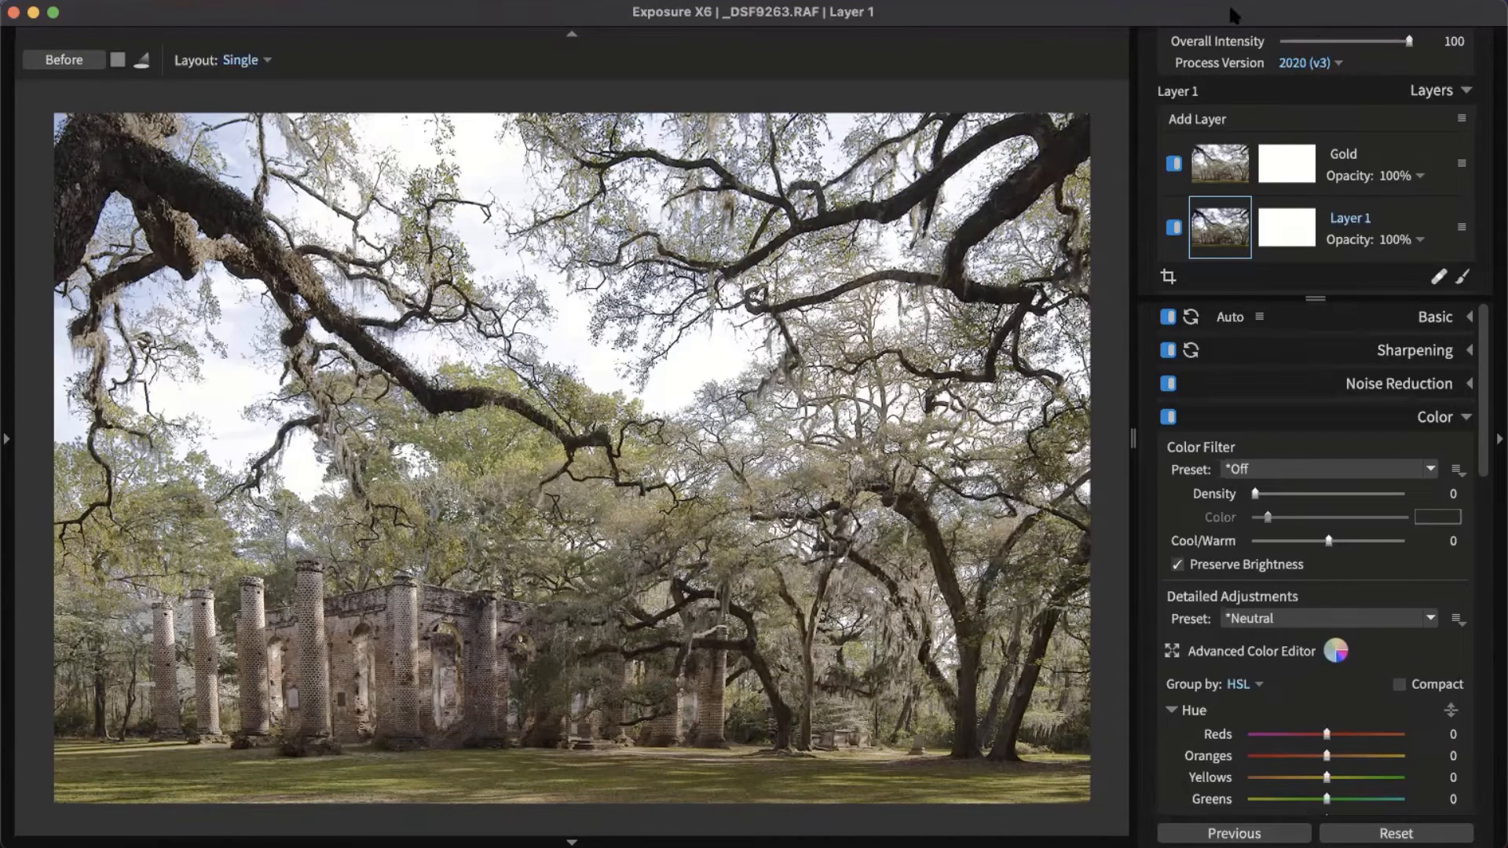
key("g")
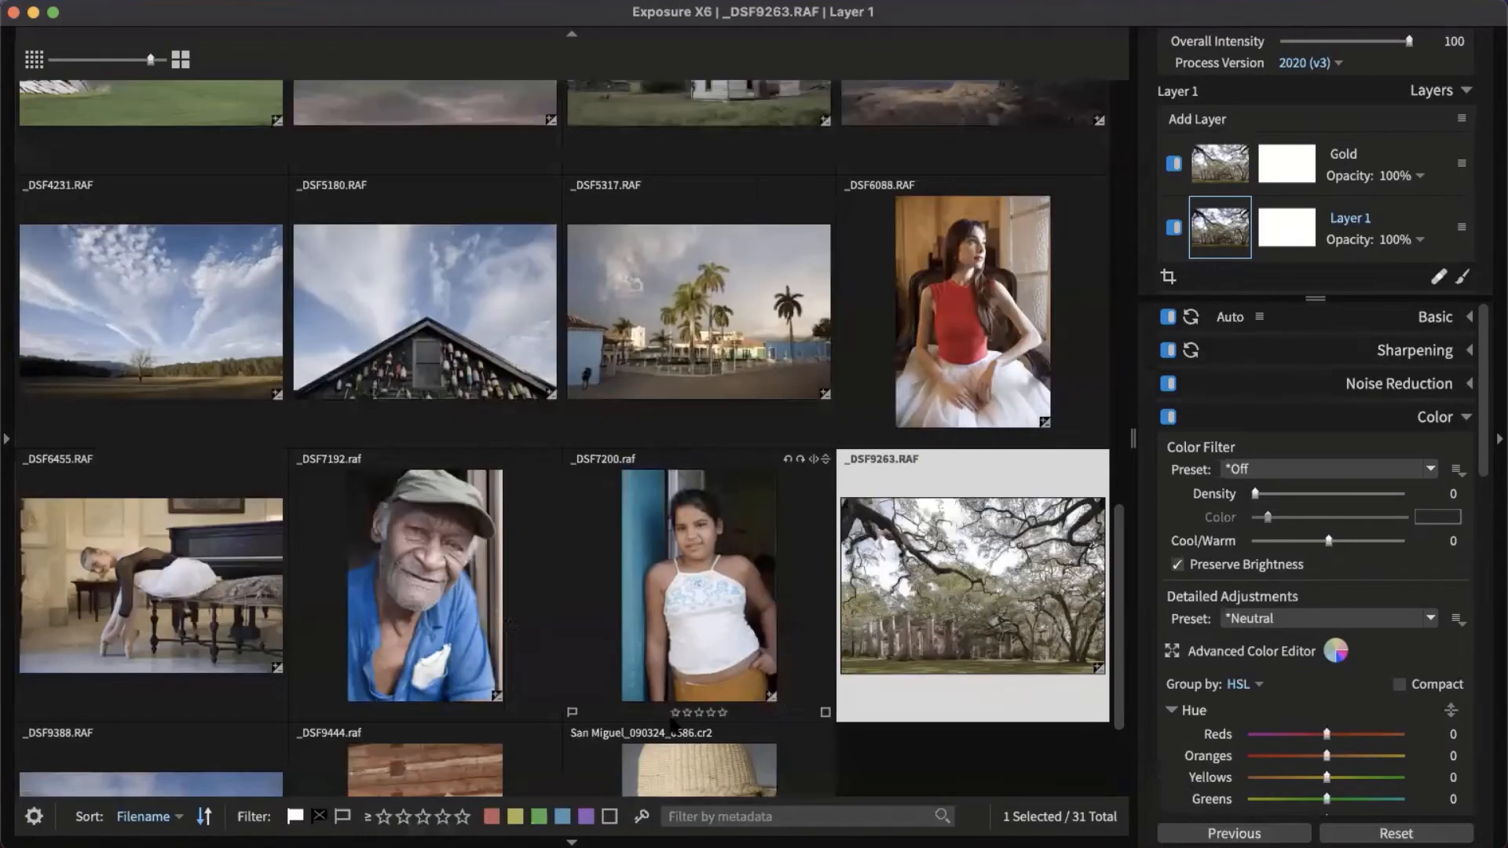
scroll(664, 540, "down", 3)
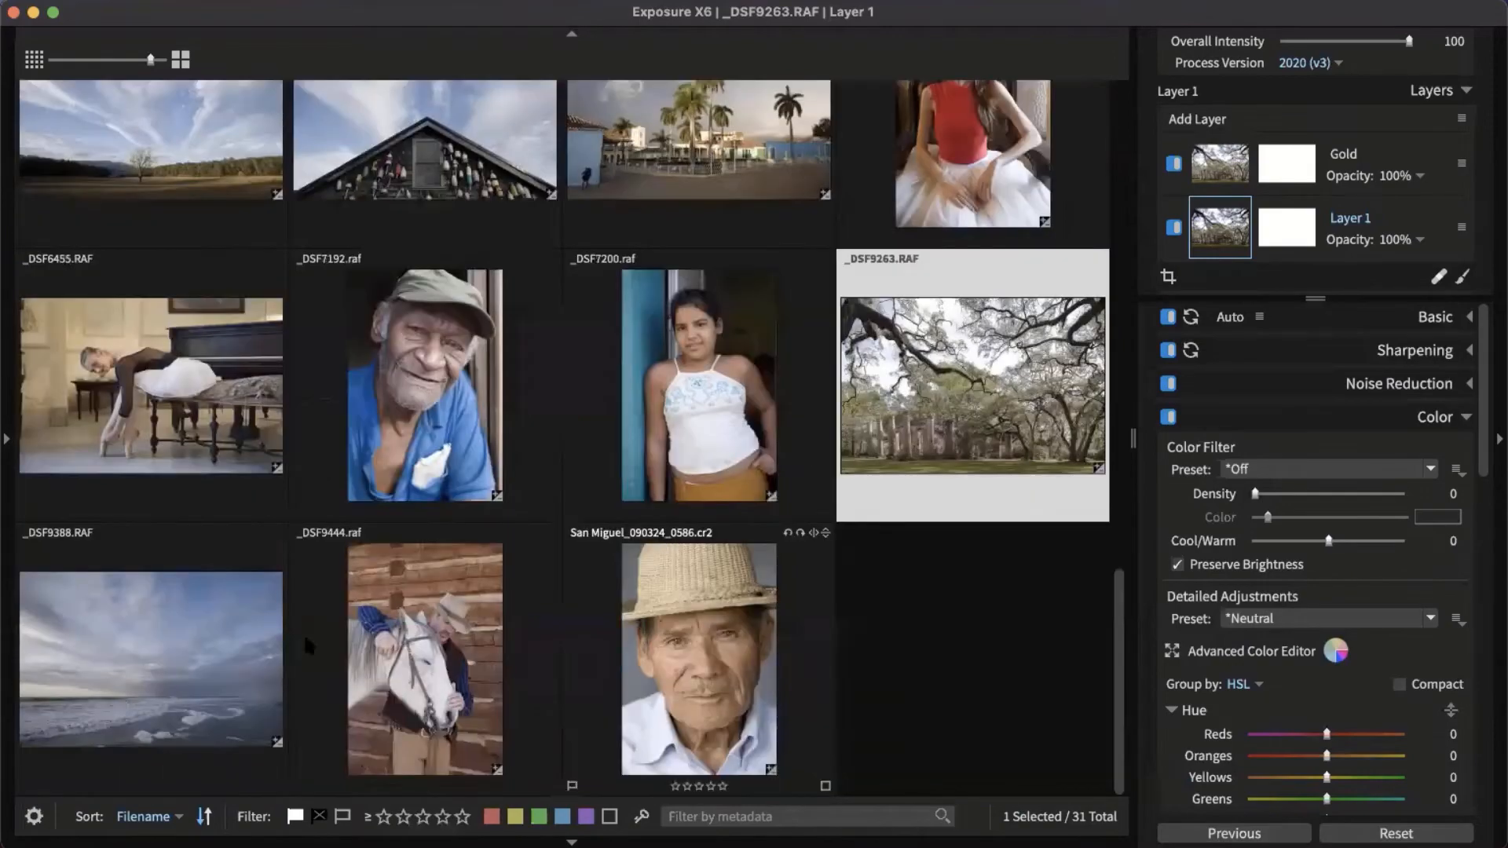
double_click(121, 699)
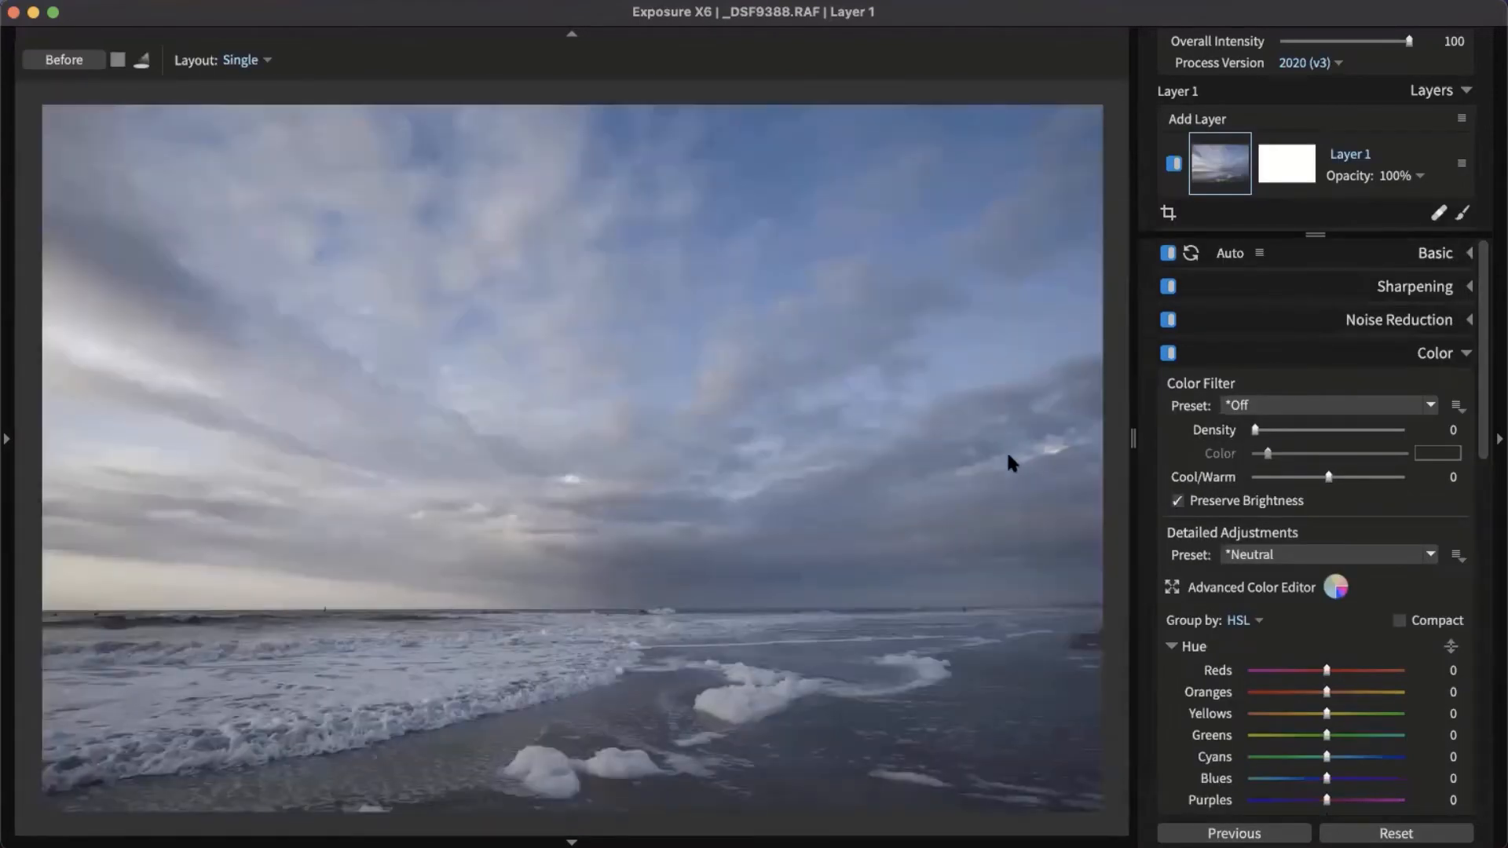
Compare the seascape before and after its auto adjustment and examine its Basic values.
key("backslash")
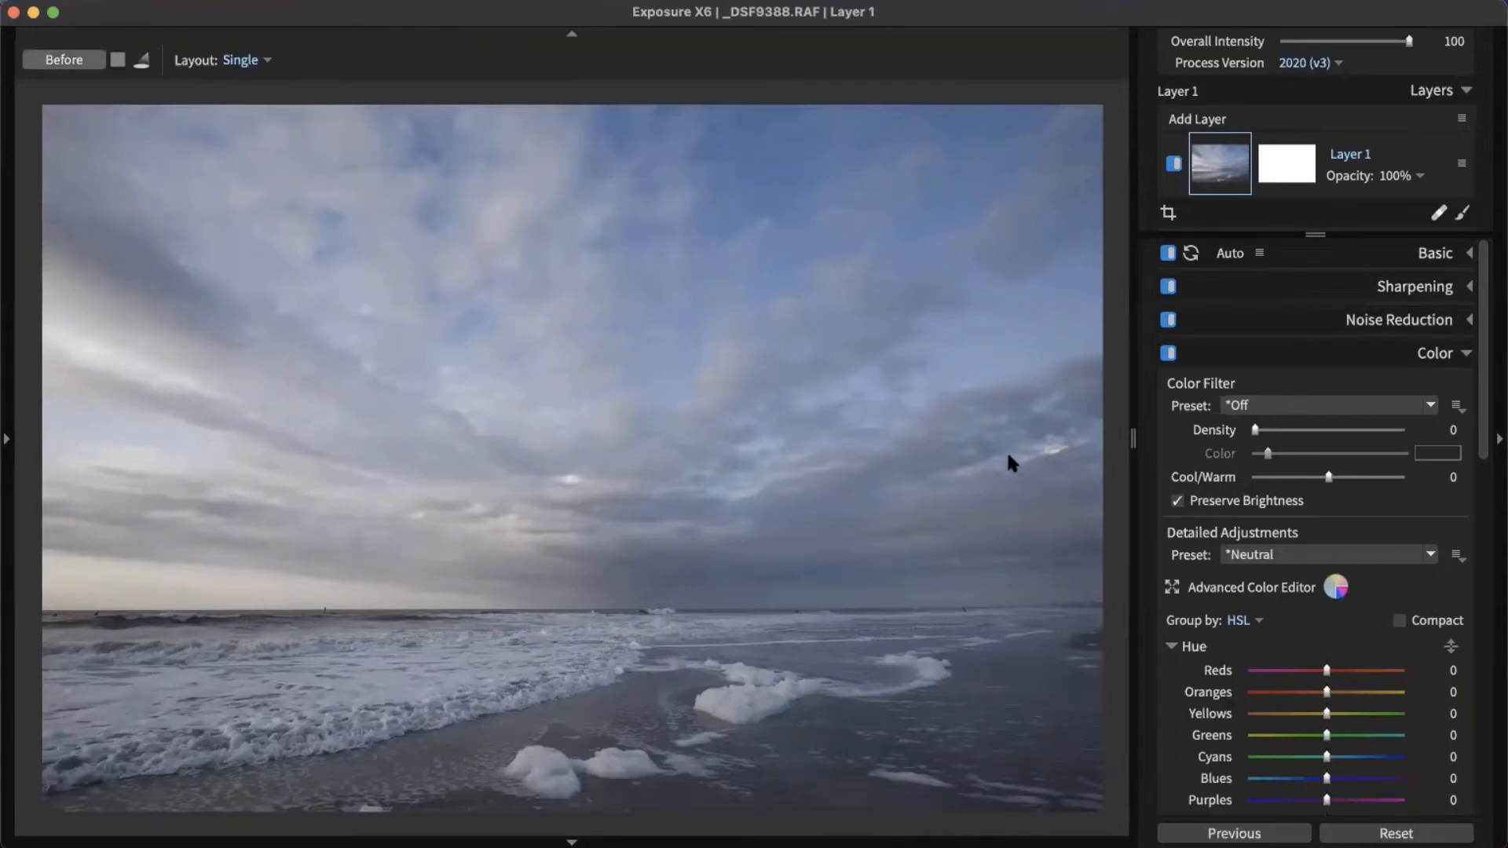
key("backslash")
key("backslash")
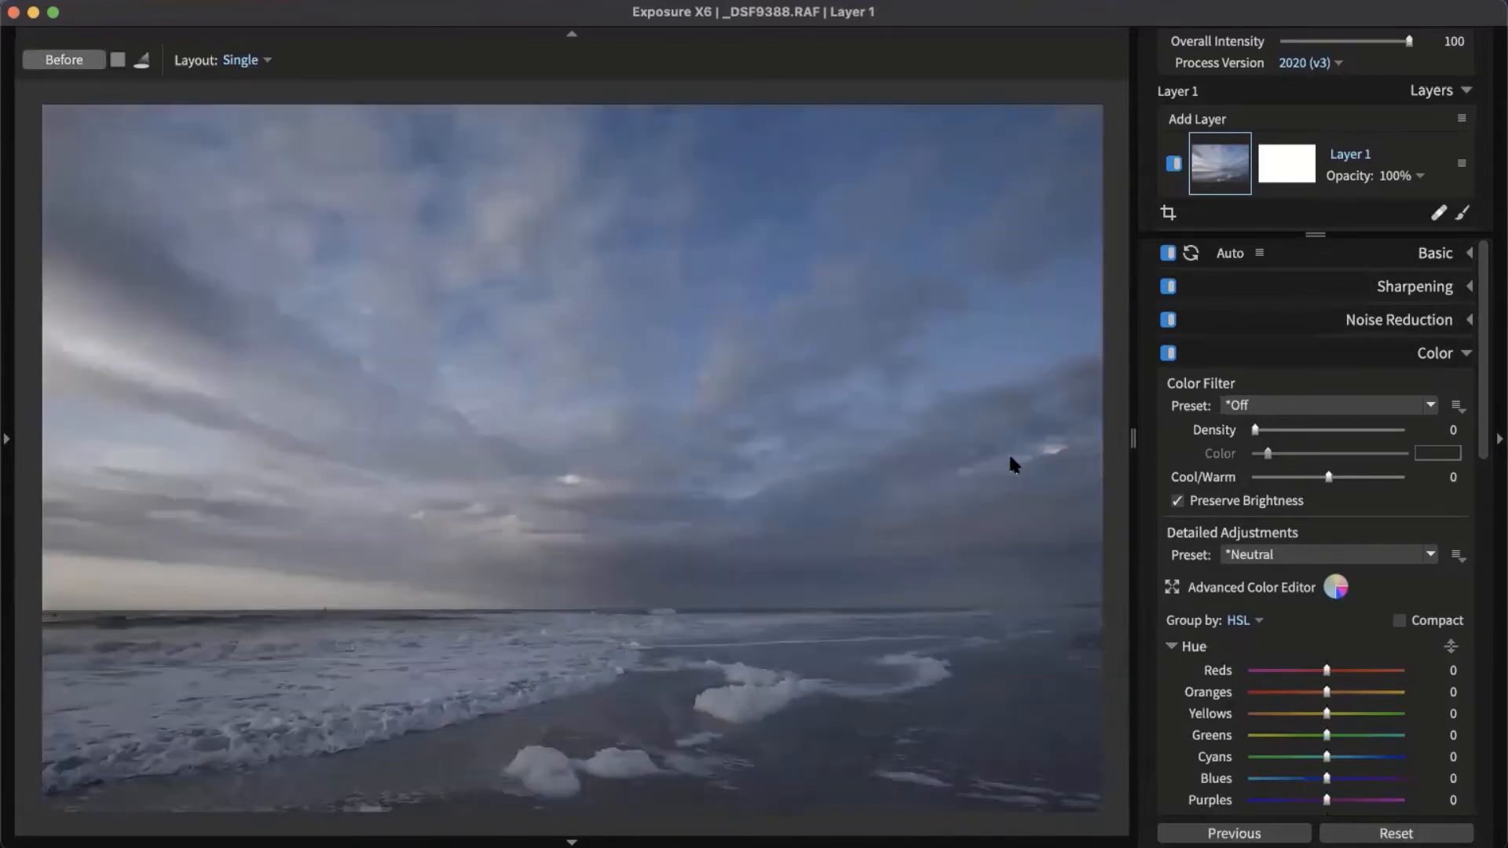
left_click(1450, 358)
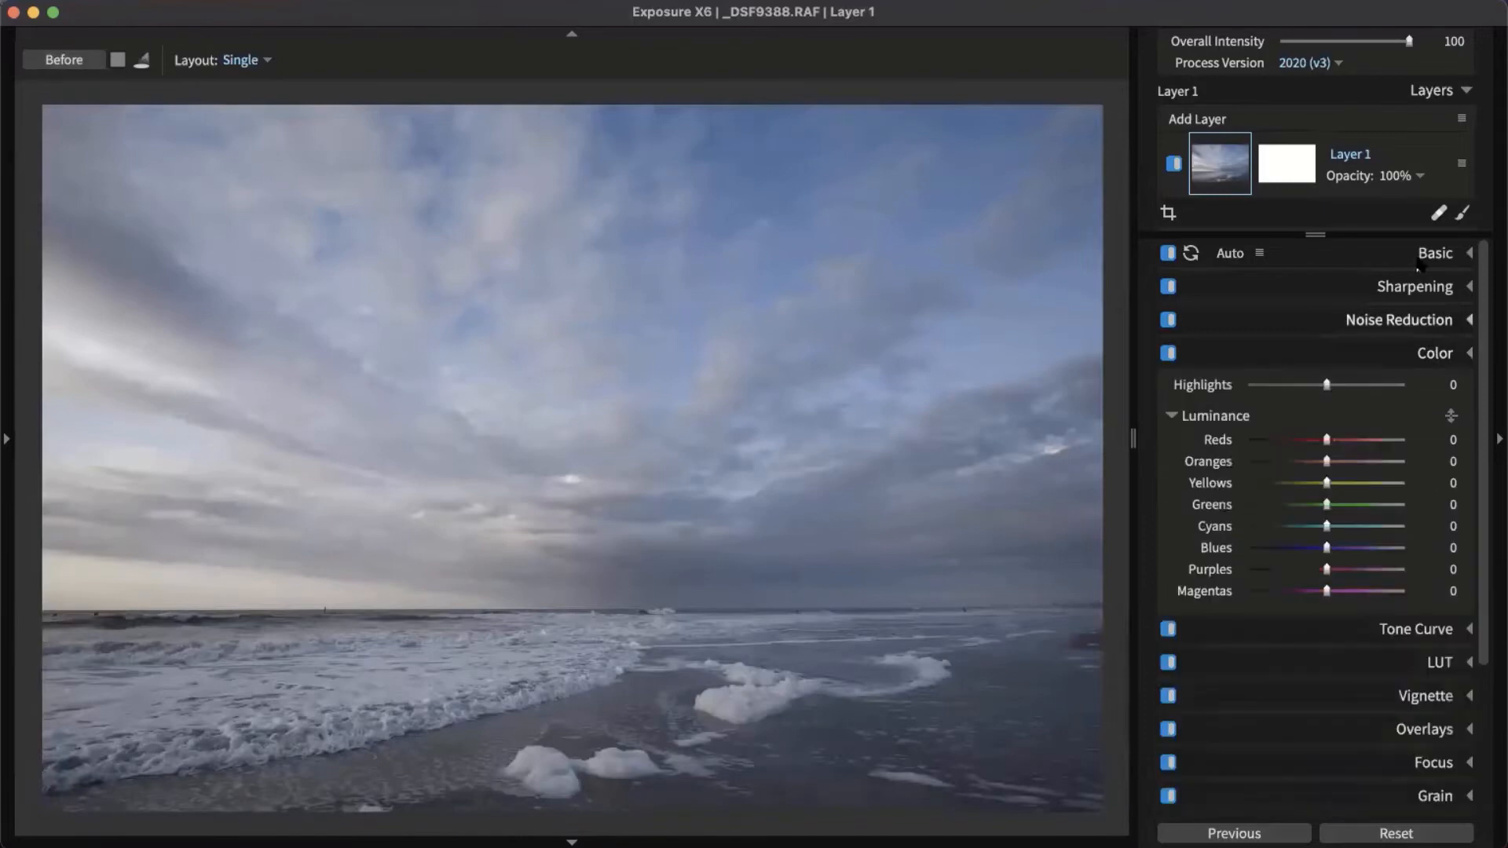
left_click(1435, 253)
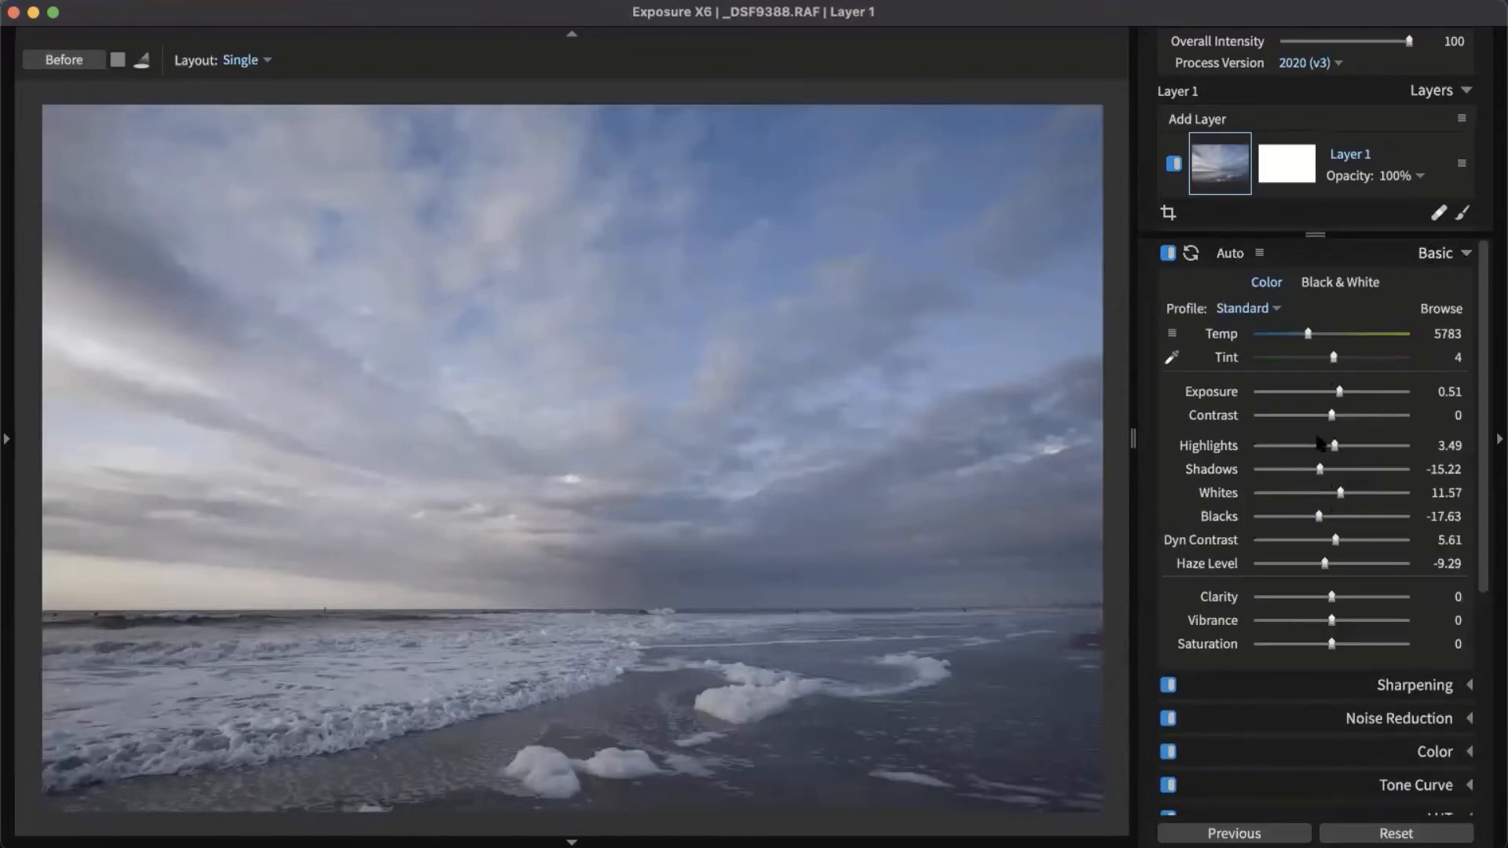
key("backslash")
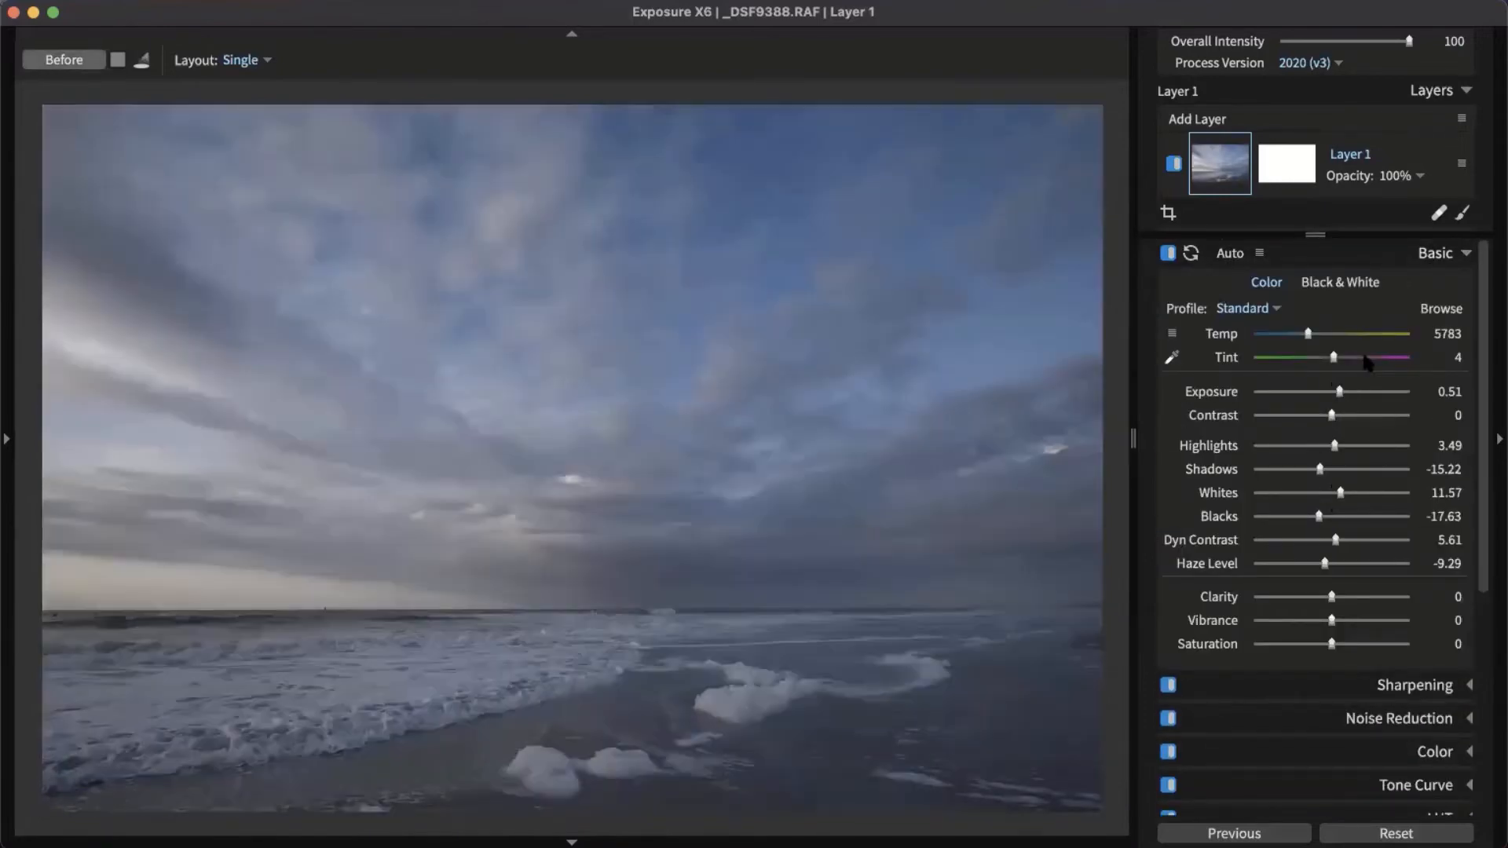
key("backslash")
Collapse the Basic adjustments and look through the Color section's filter, hue and saturation controls.
left_click(1434, 253)
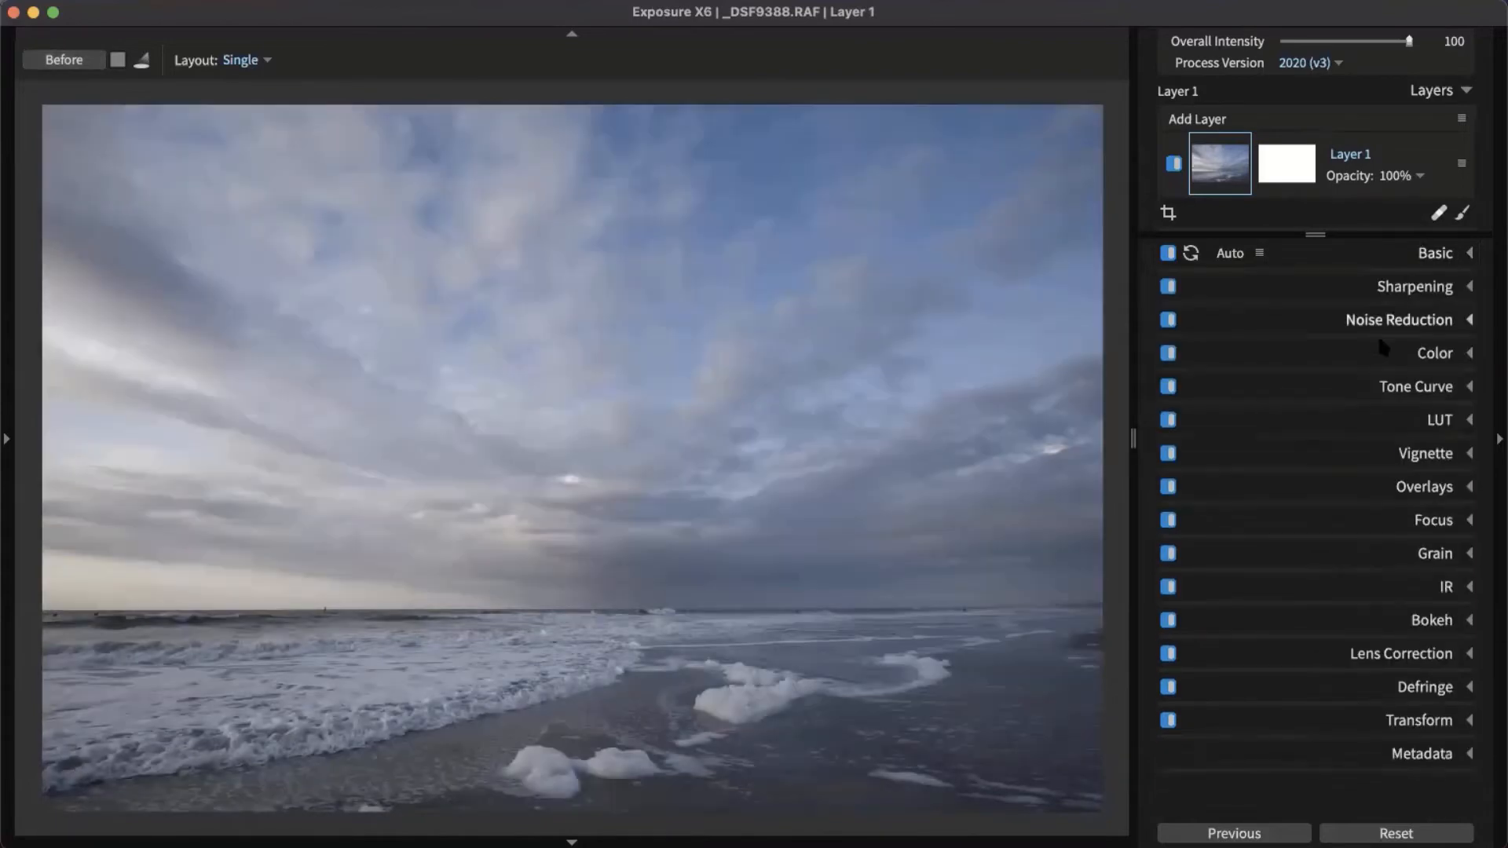
left_click(1383, 351)
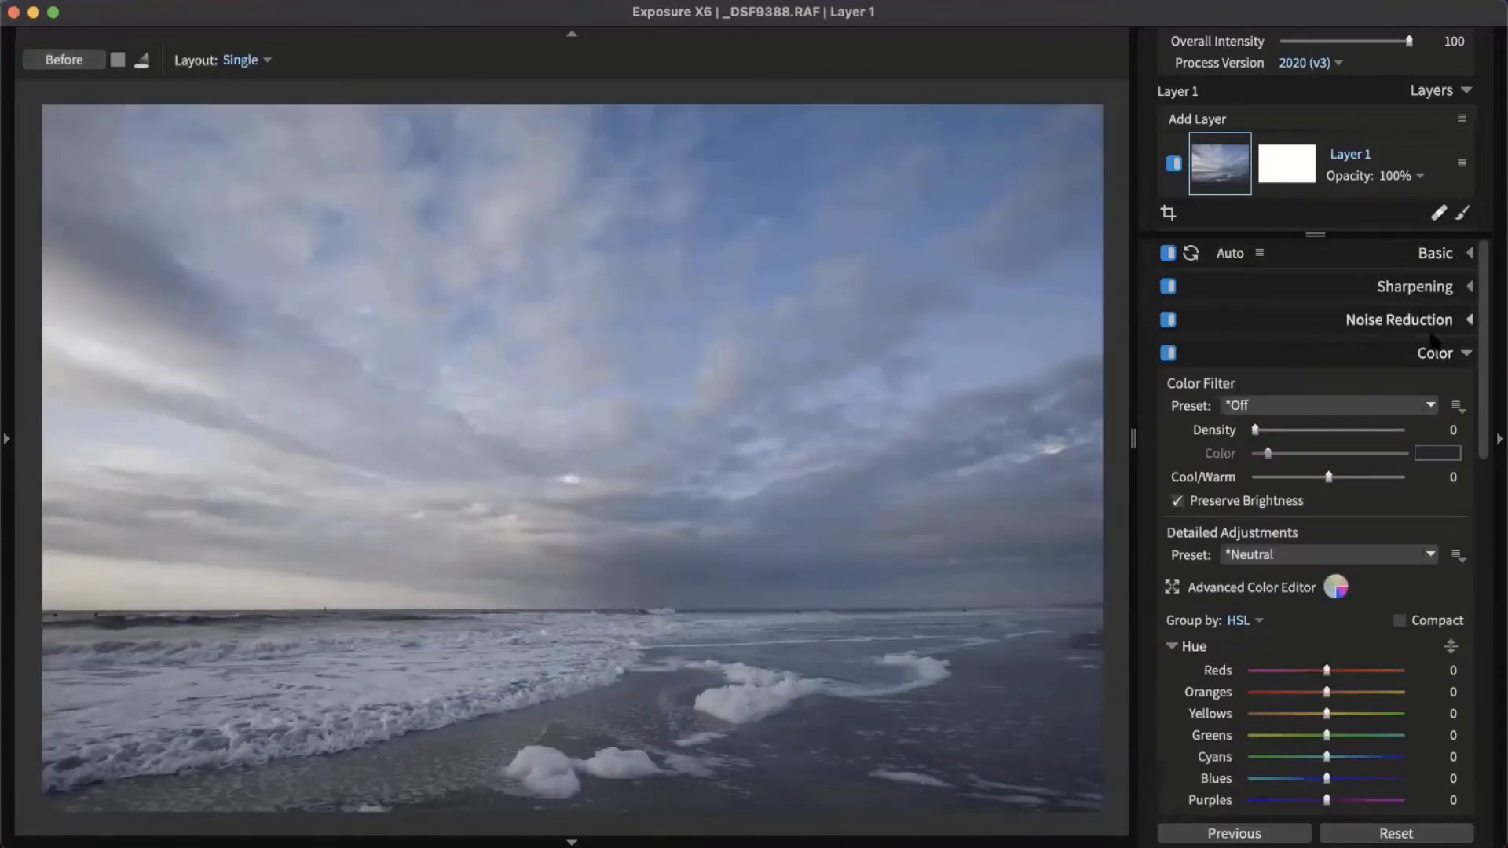
scroll(1366, 469, "down", 2)
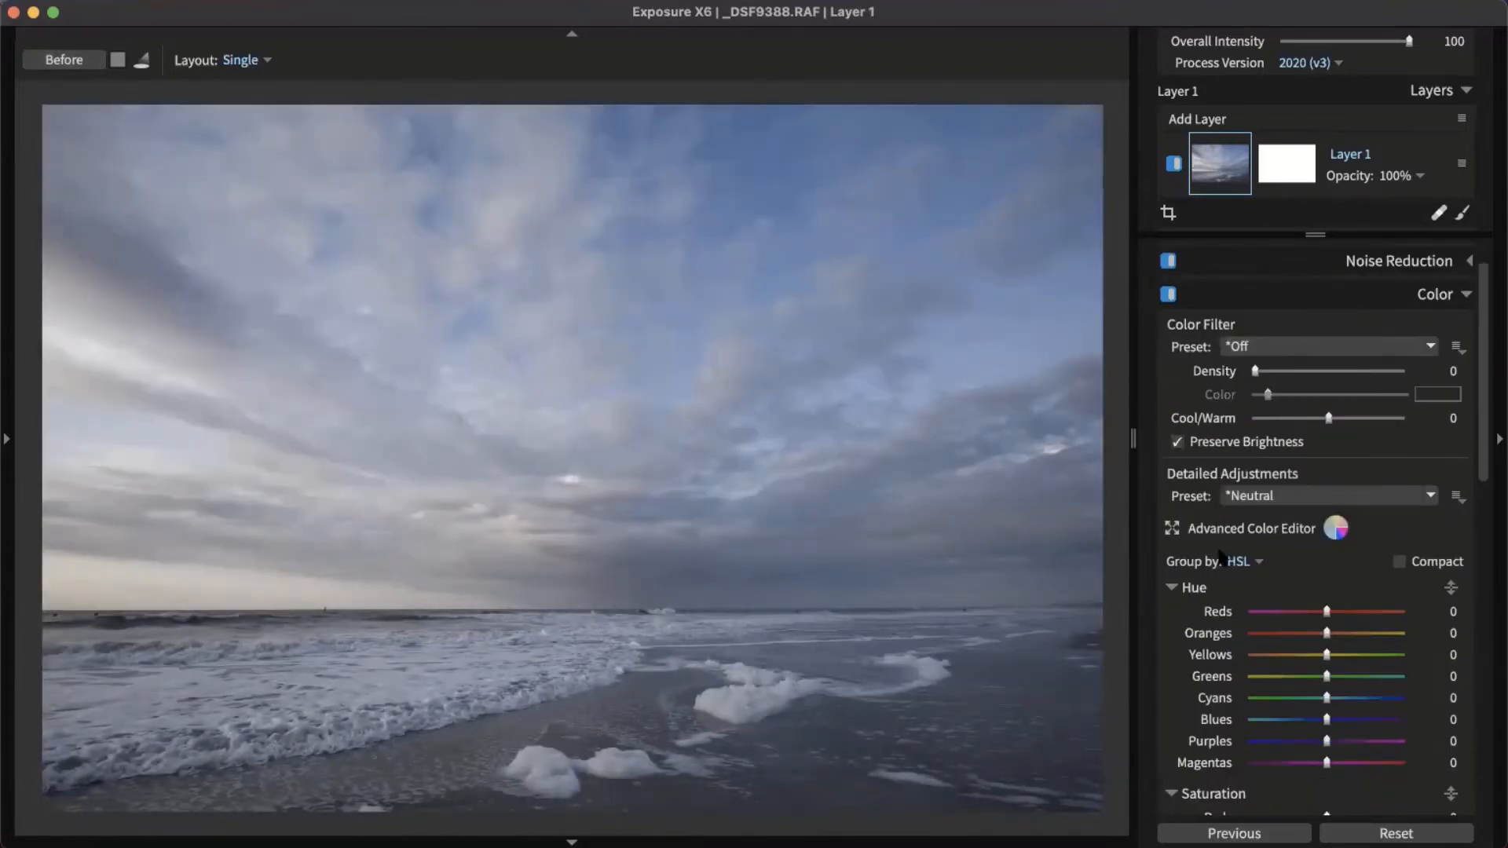
scroll(1397, 468, "down", 2)
scroll(1397, 468, "down", 4)
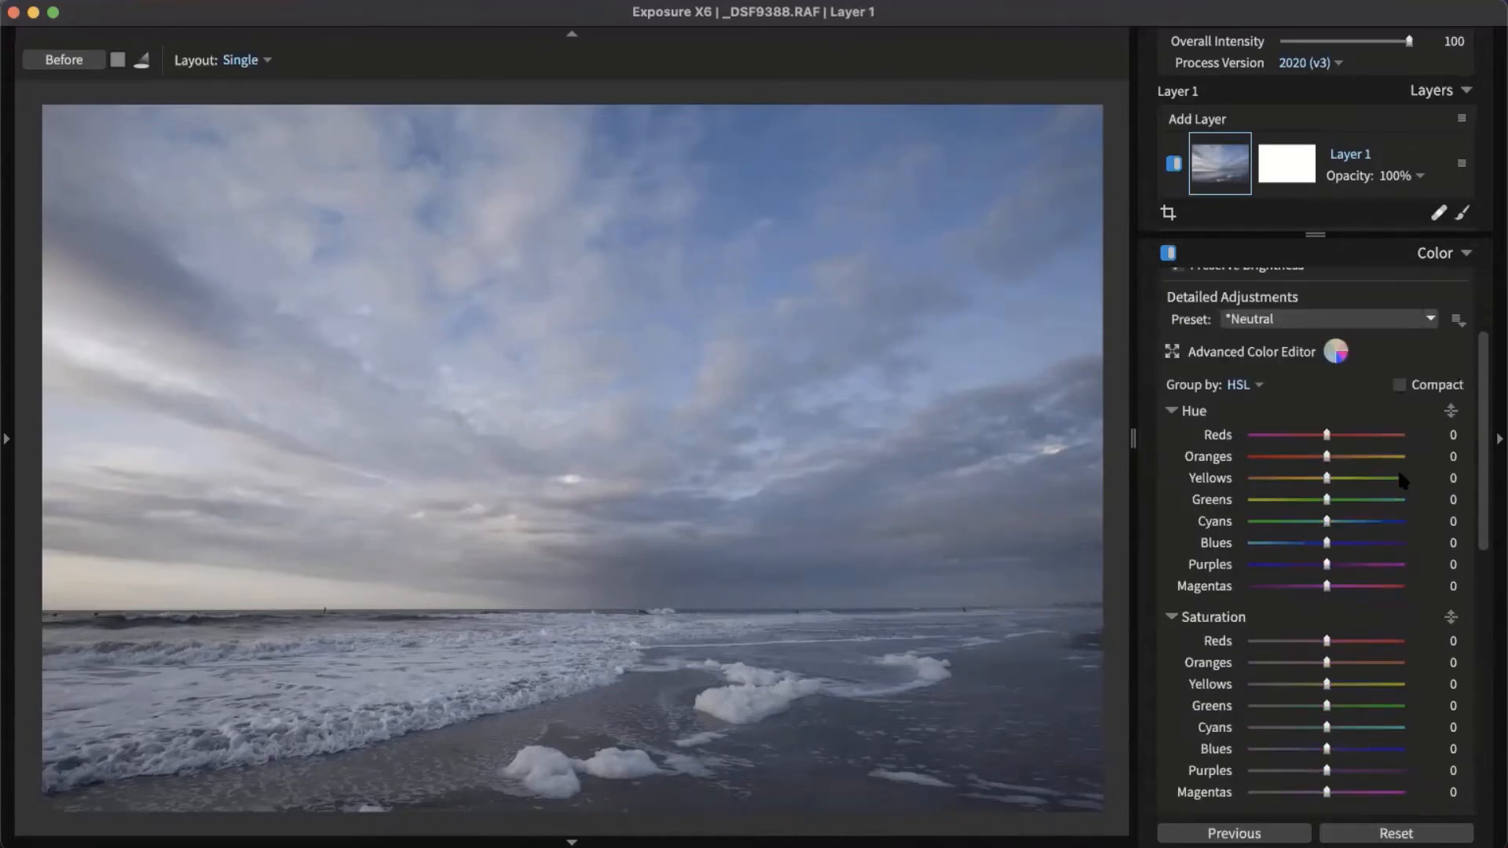
scroll(1364, 429, "up", 5)
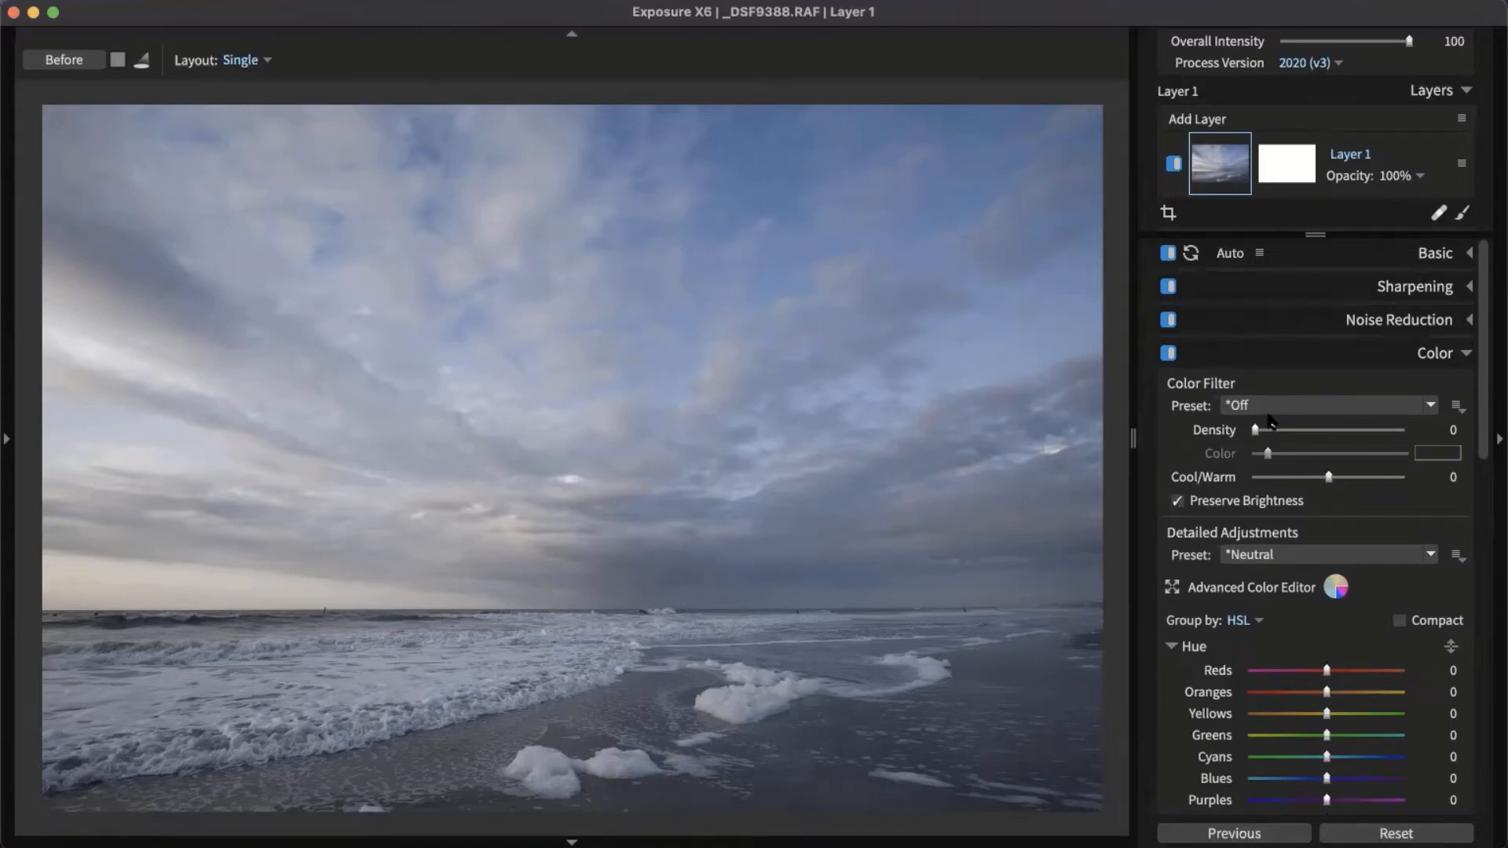
Try a Cool/Warm value of -55, reset it, and preview the Color Filter presets without applying one.
left_click_drag(1328, 478, 1288, 479)
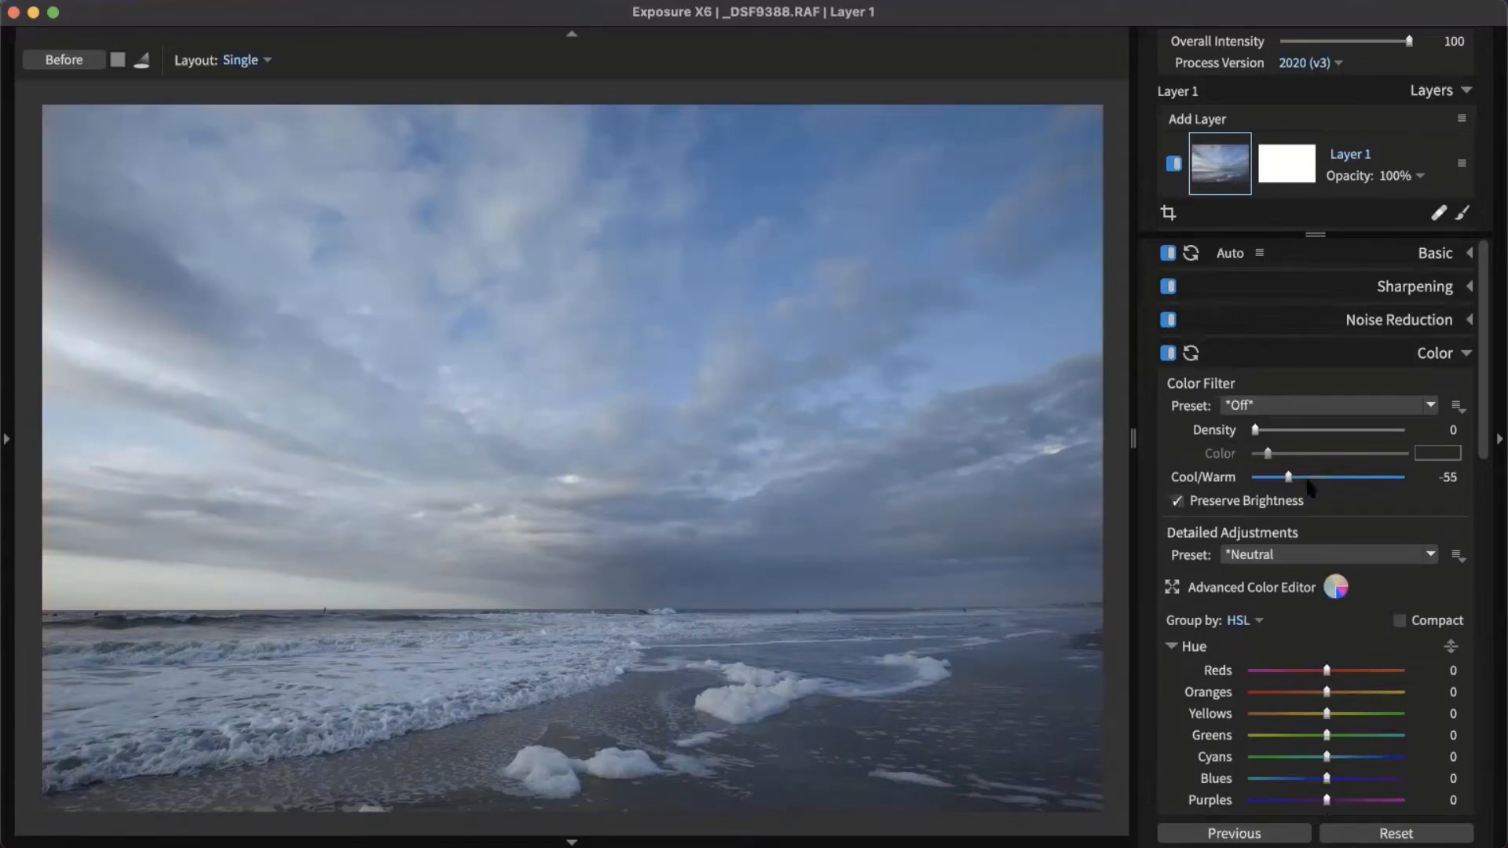
left_click_drag(1289, 479, 1332, 486)
double_click(1332, 486)
left_click(1275, 405)
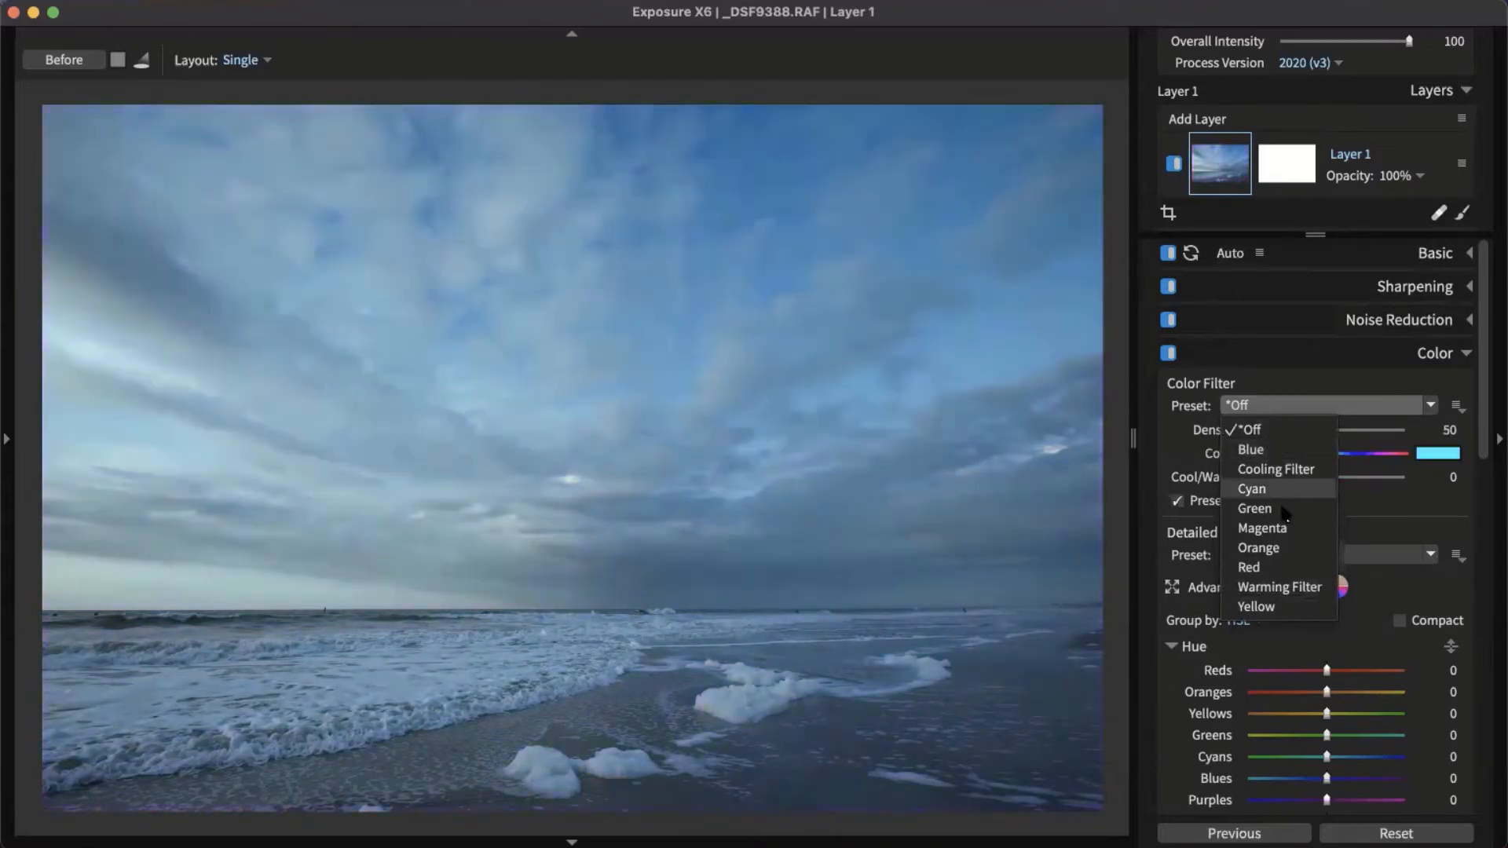
left_click(1402, 491)
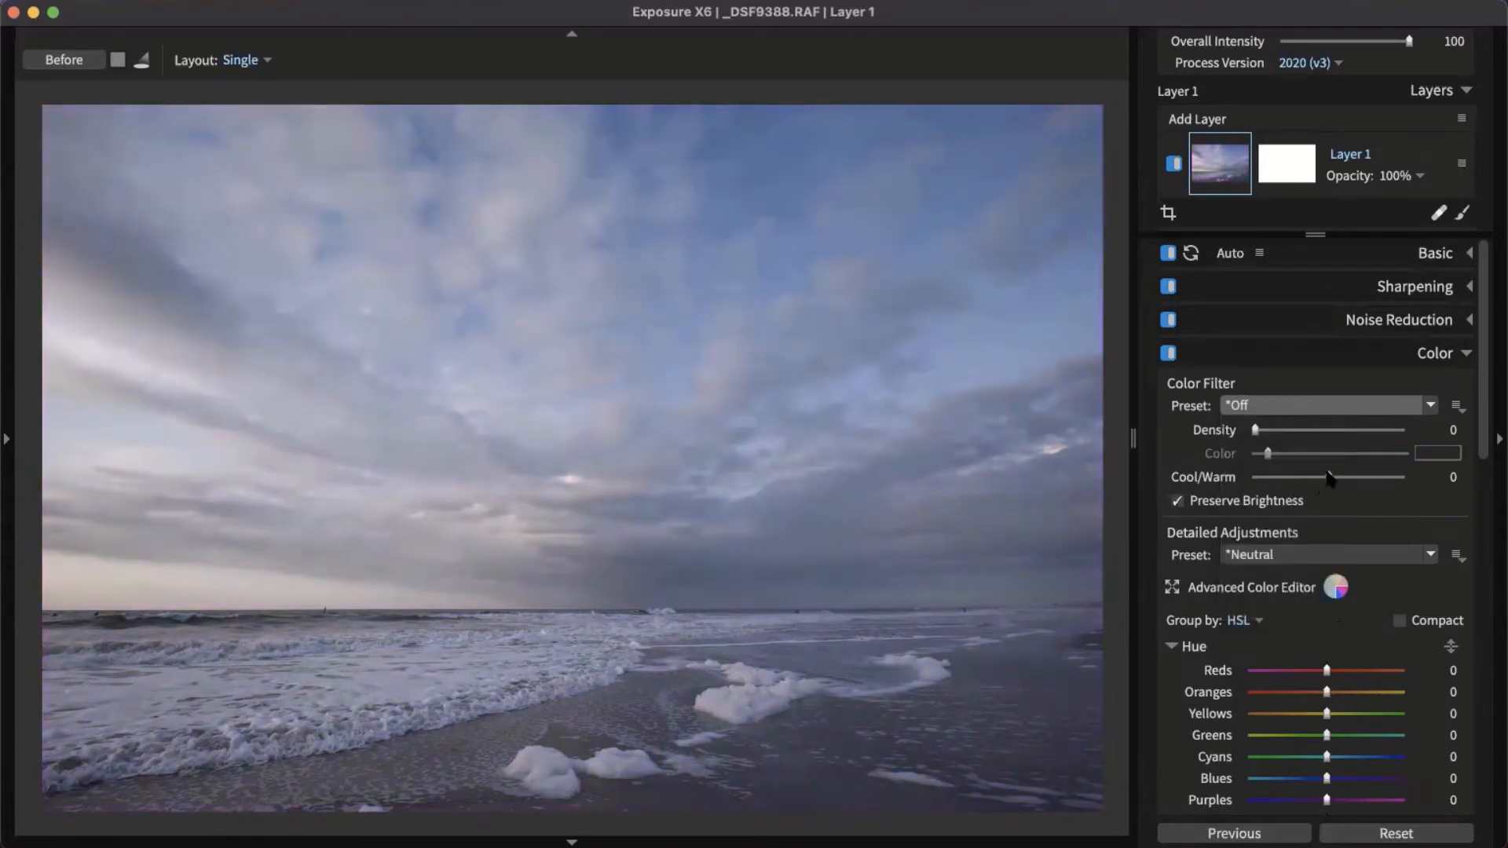
Warm the photo by setting Cool/Warm to 46, and look over the HSL sliders of the detailed color adjustments.
left_click_drag(1329, 476, 1362, 481)
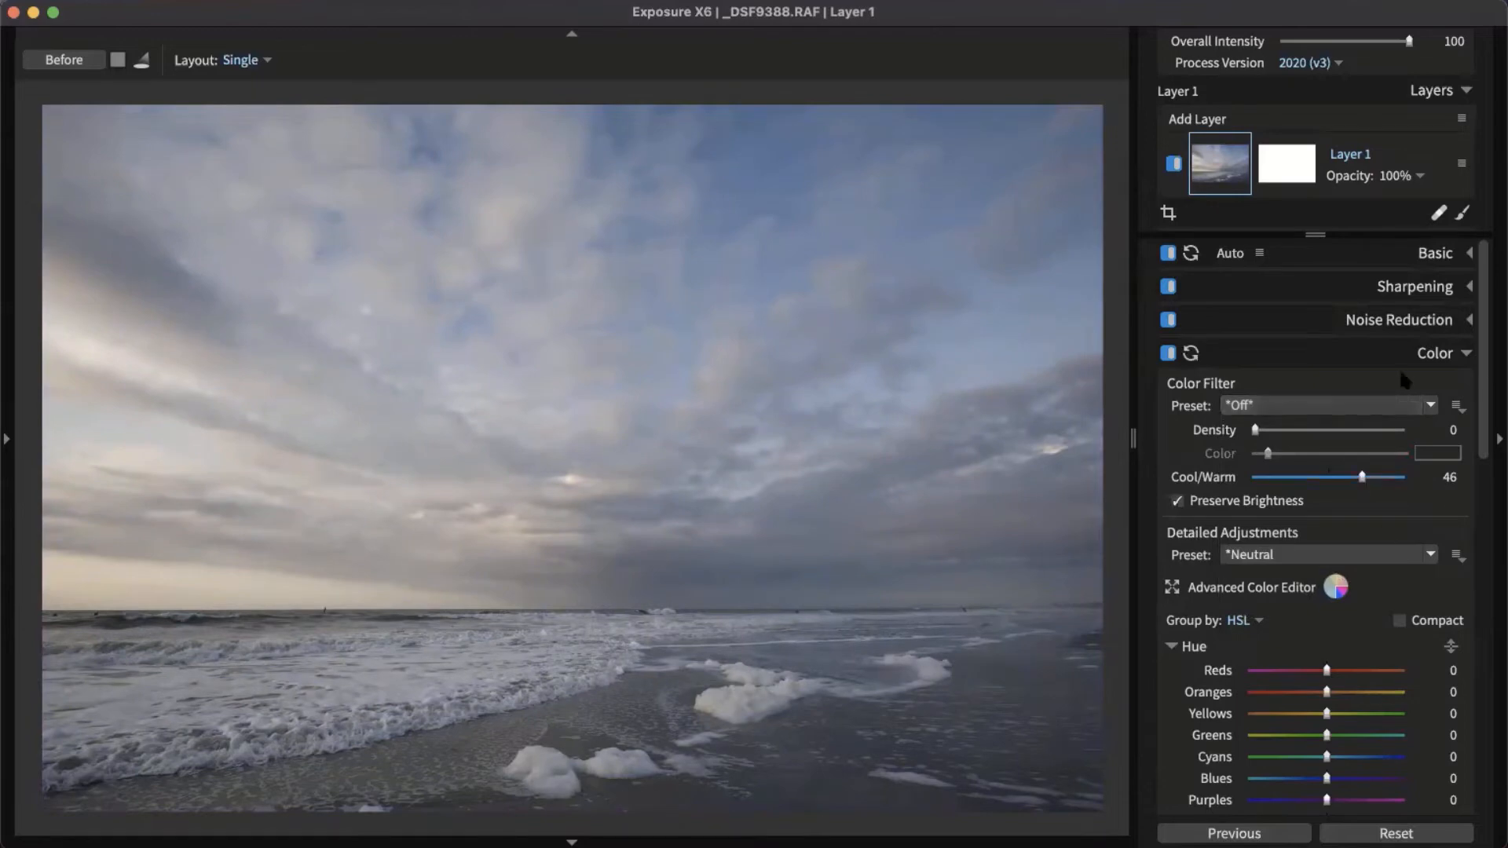
scroll(1387, 479, "down", 3)
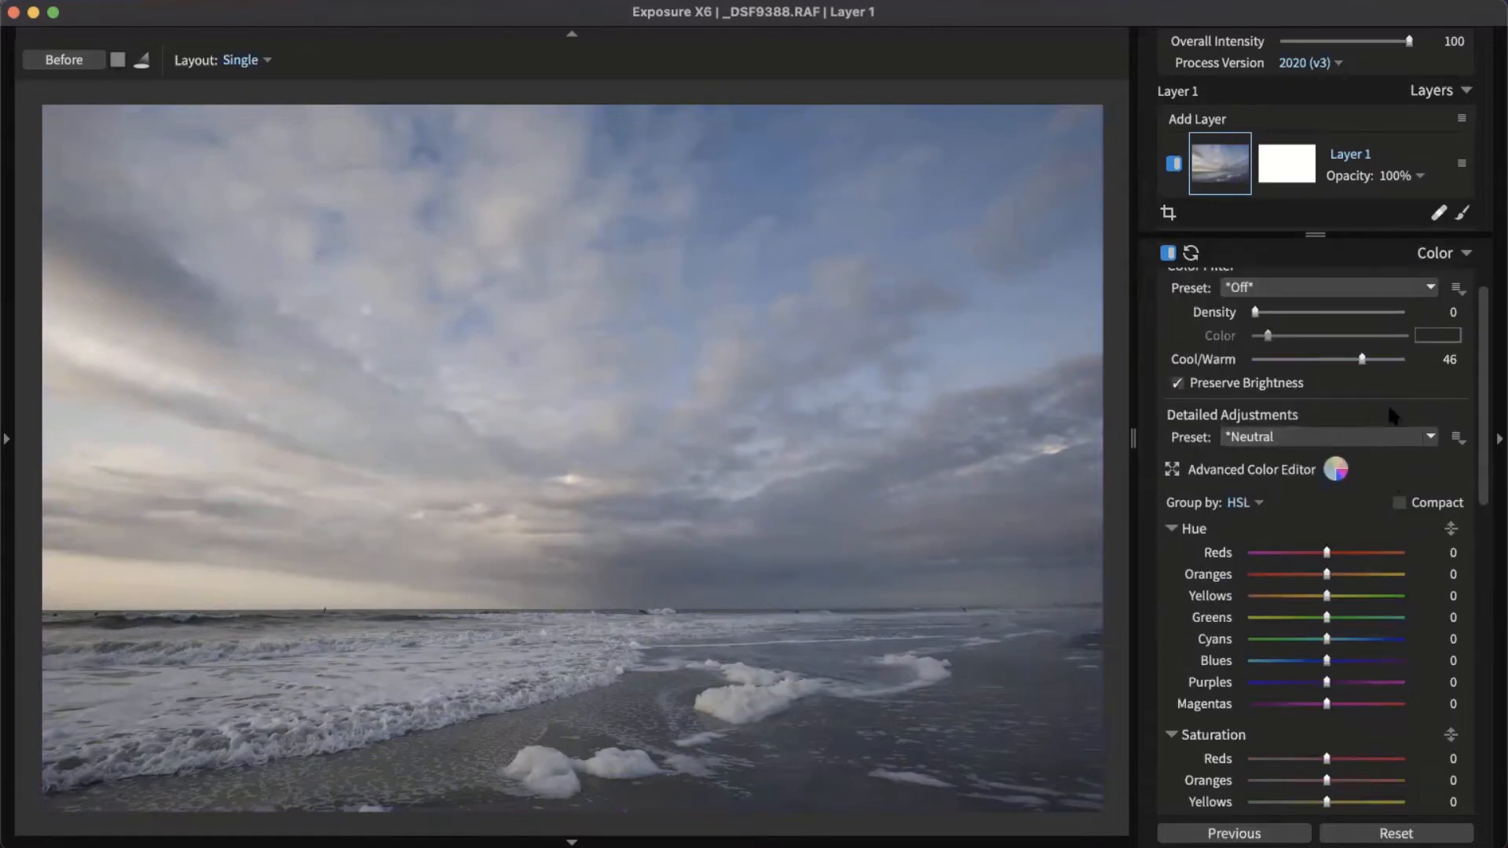
scroll(1294, 454, "down", 6)
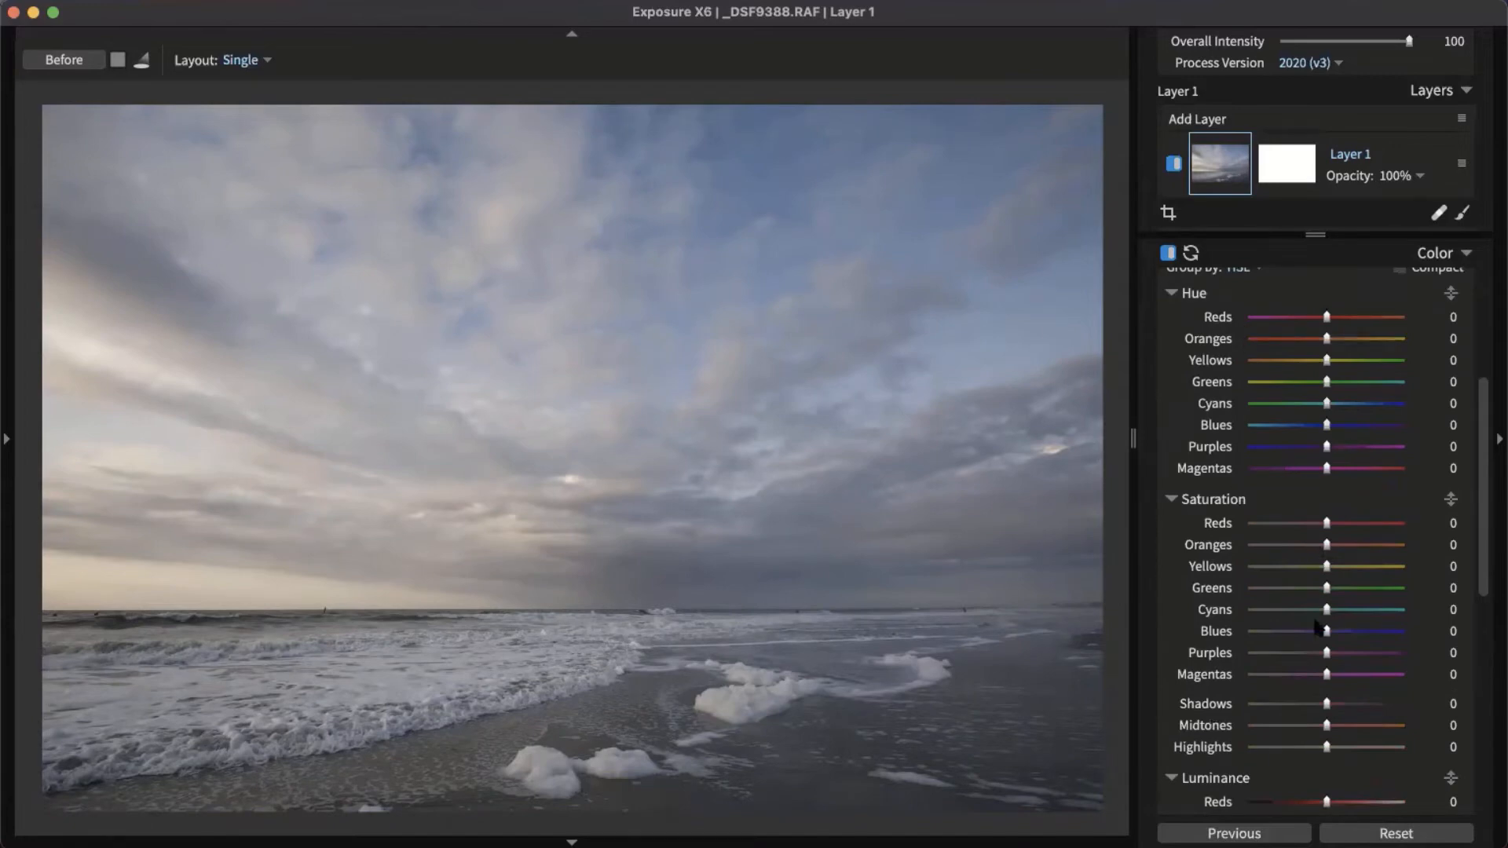
scroll(1306, 572, "up", 2)
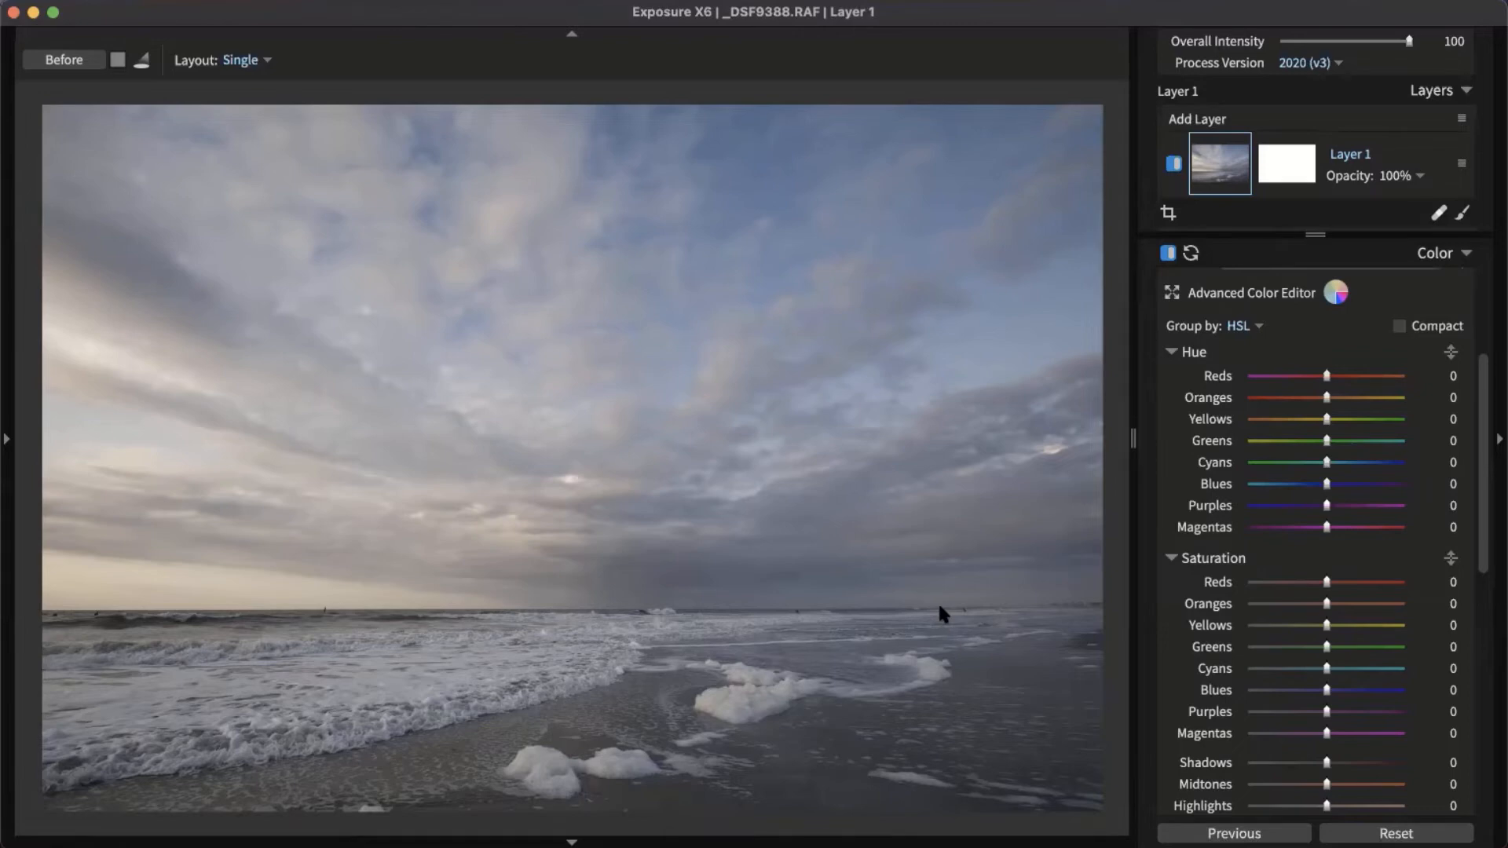
scroll(1334, 448, "up", 2)
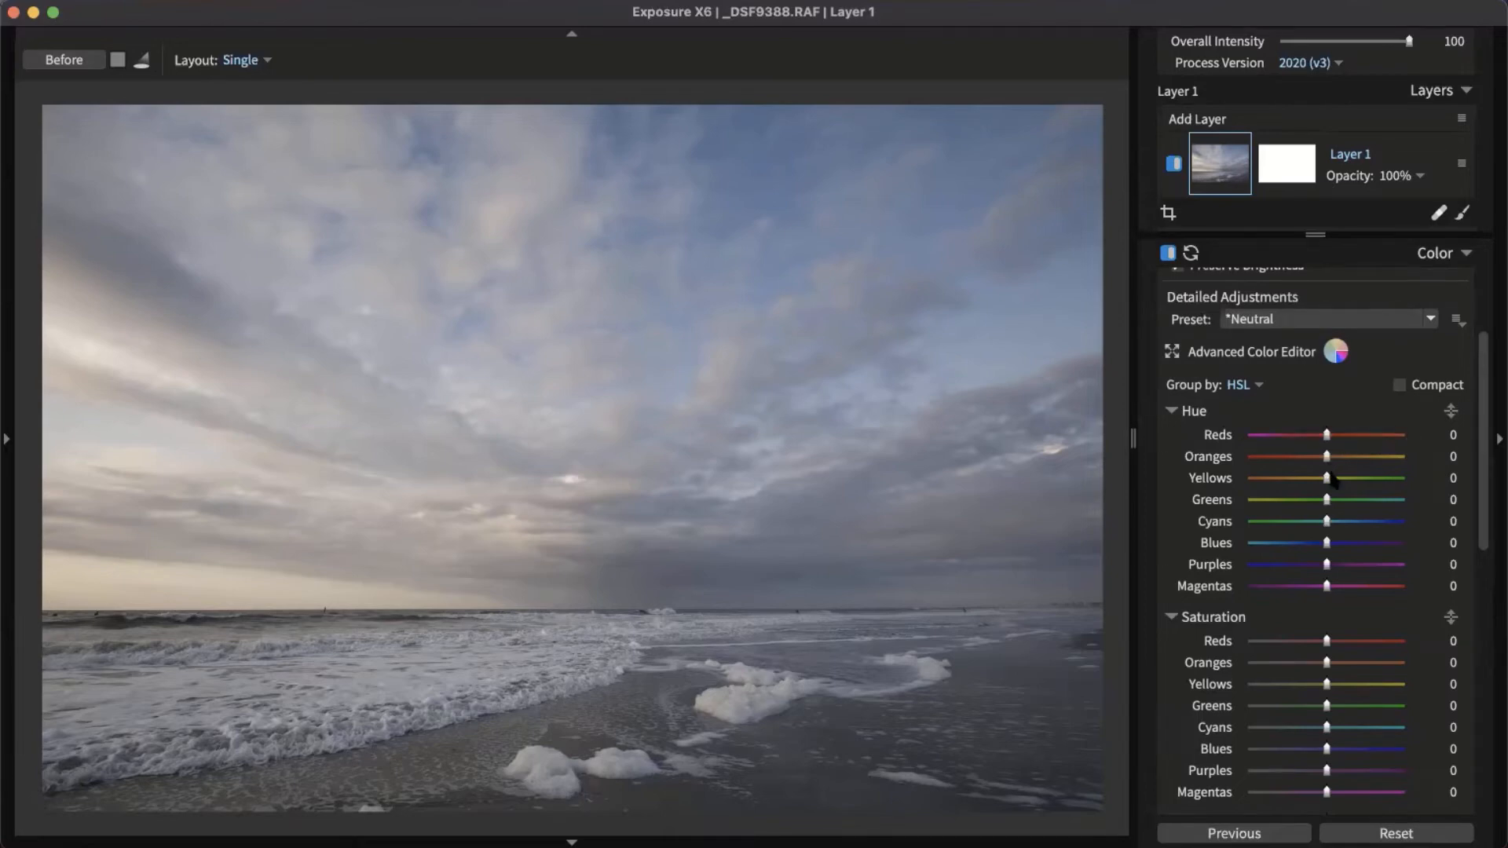
Test the Yellows hue slider in both directions and set it to -8.
left_click_drag(1330, 485, 1447, 486)
left_click_drag(1337, 478, 1140, 493)
left_click_drag(1157, 495, 1327, 505)
Shift the hue of the upper sky by sampling its blue in the photo, setting Cyans to 7 and Blues to 10, and collapse the Hue group.
left_click(1450, 412)
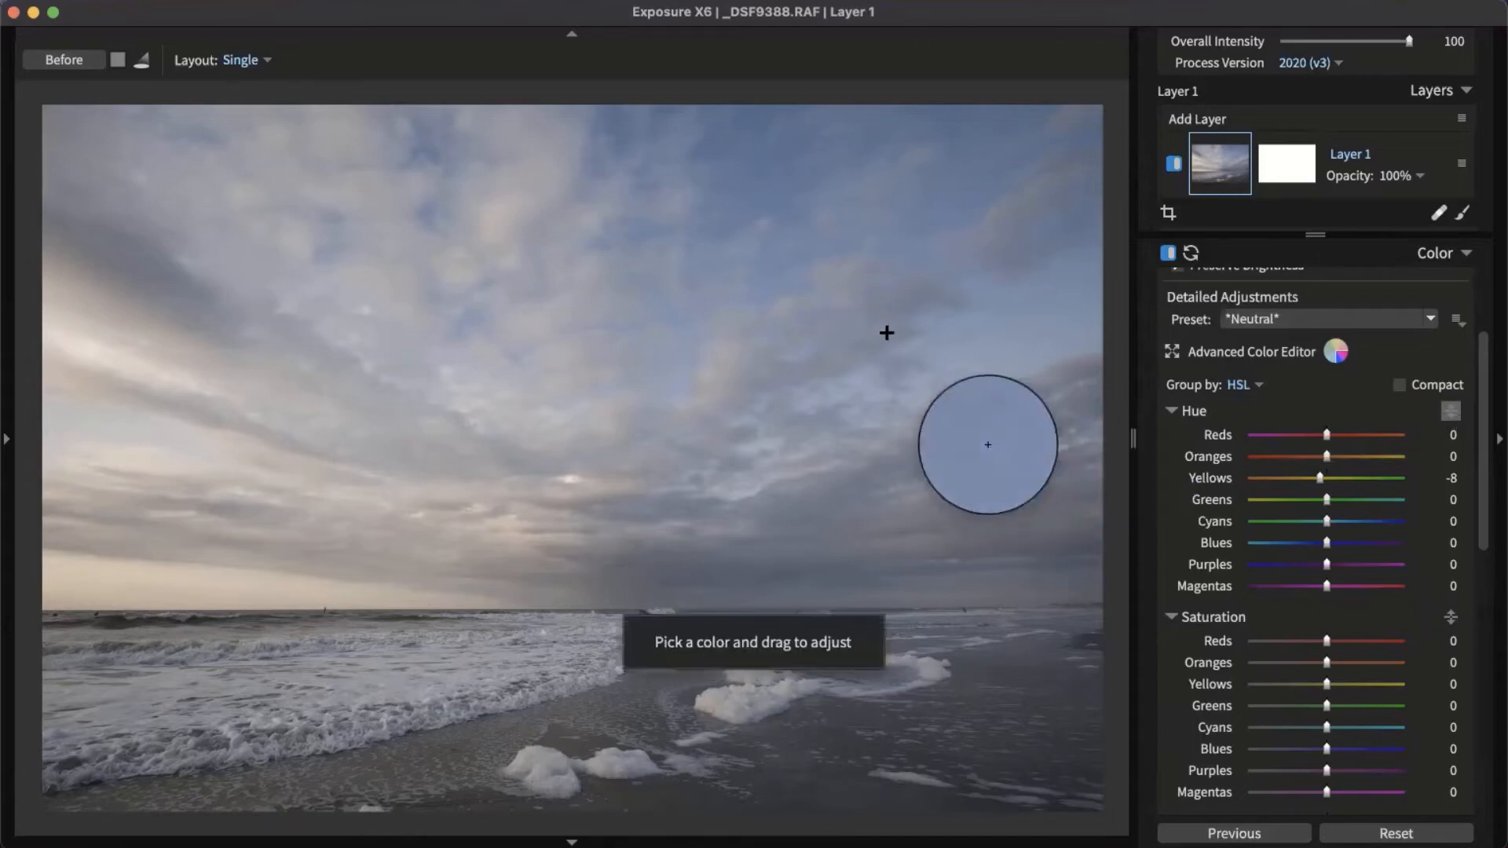
mouse_move(793, 217)
left_mouse_down()
mouse_move(798, 173)
mouse_move(812, 411)
mouse_move(813, 201)
left_mouse_up()
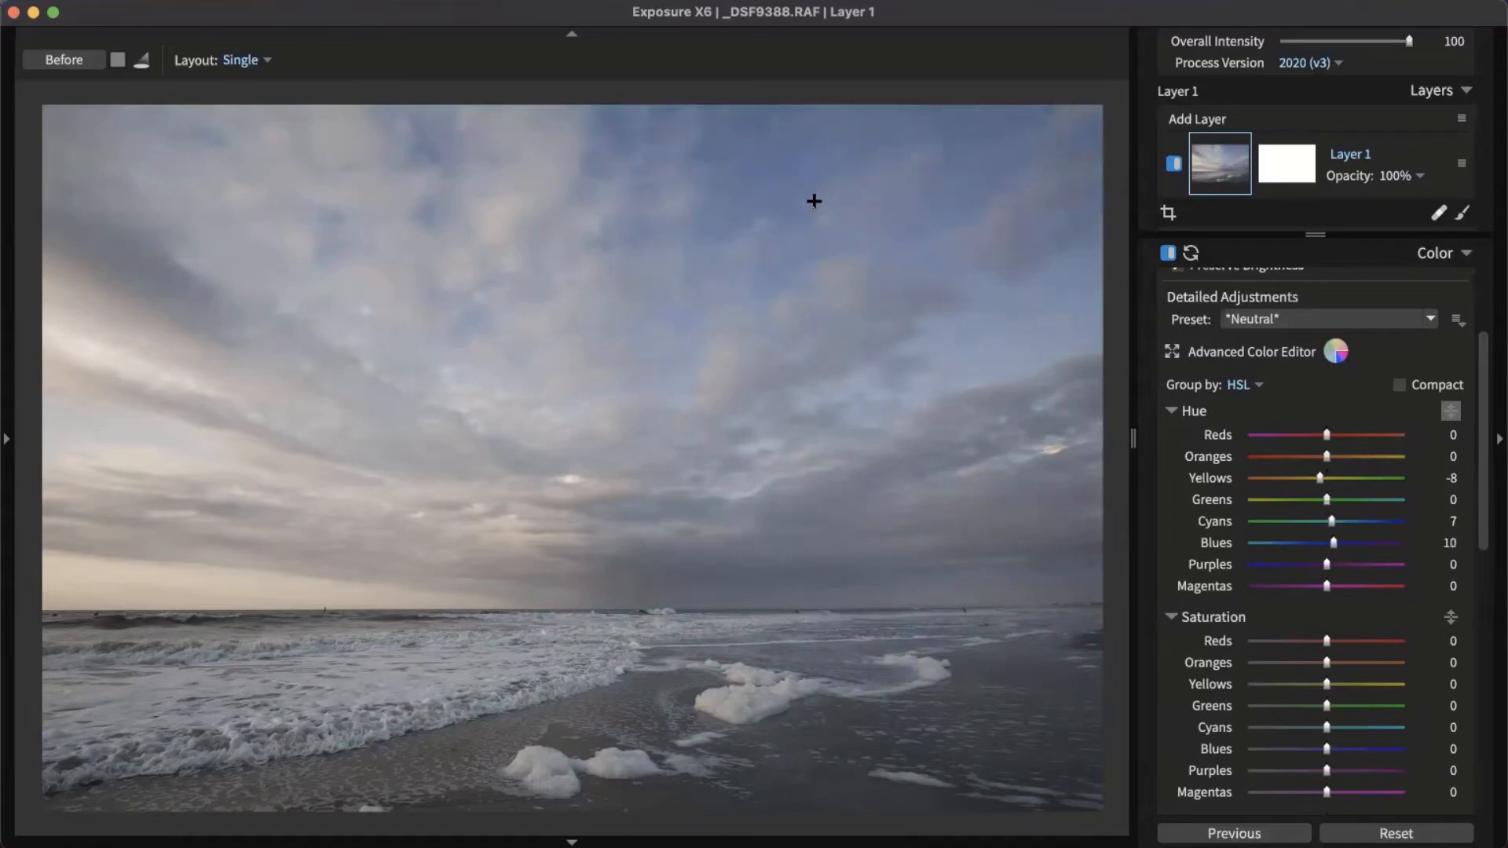
left_click(1448, 415)
left_click(1192, 413)
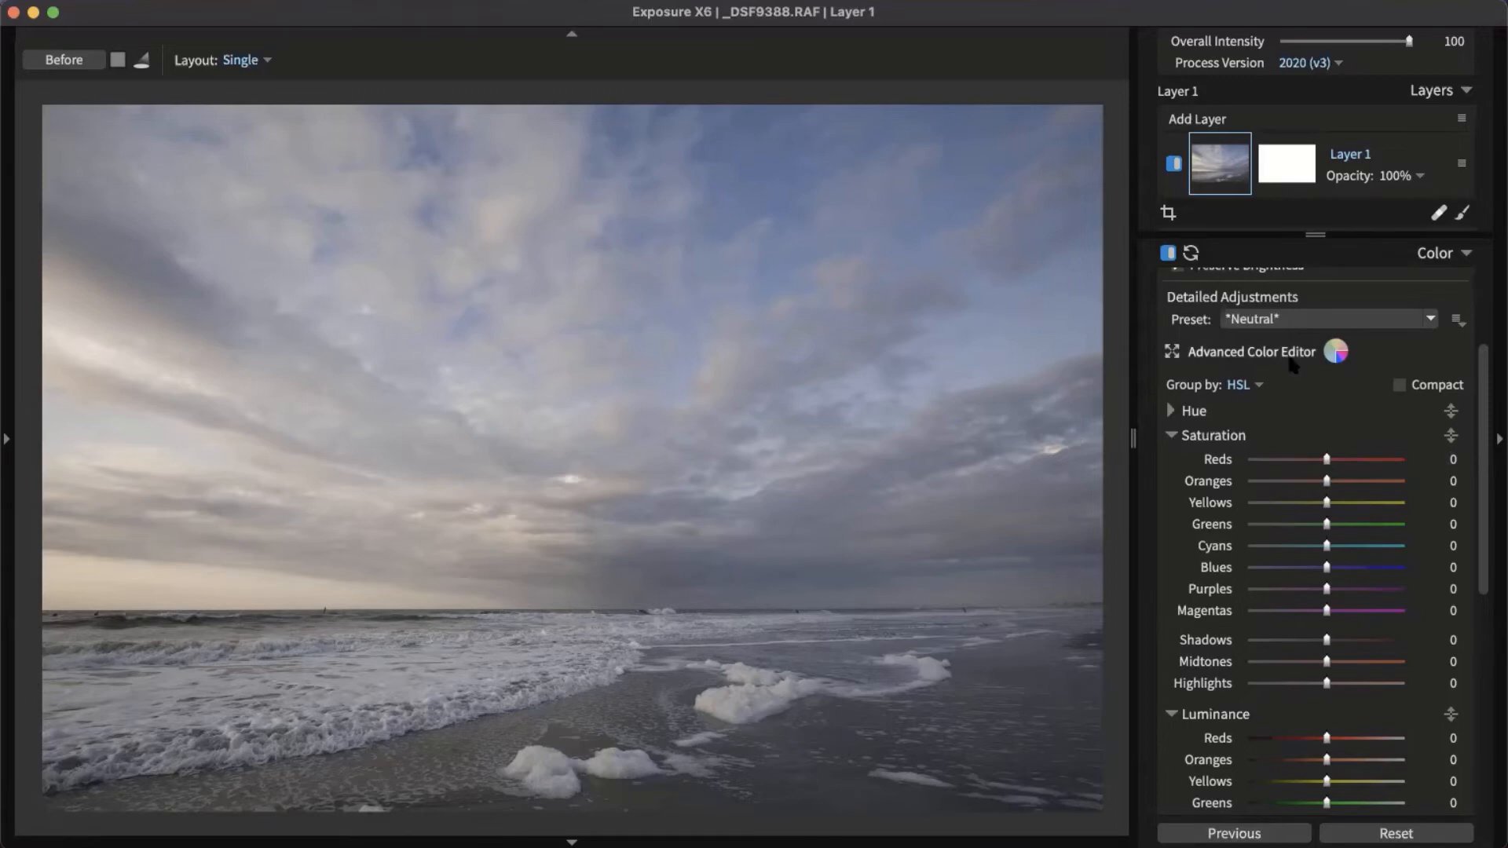
Boost saturation by sampling the photo: Cyans 34 and Blues 51 from the sky, Oranges 76 and Yellows 24 from the horizon.
left_click(1454, 437)
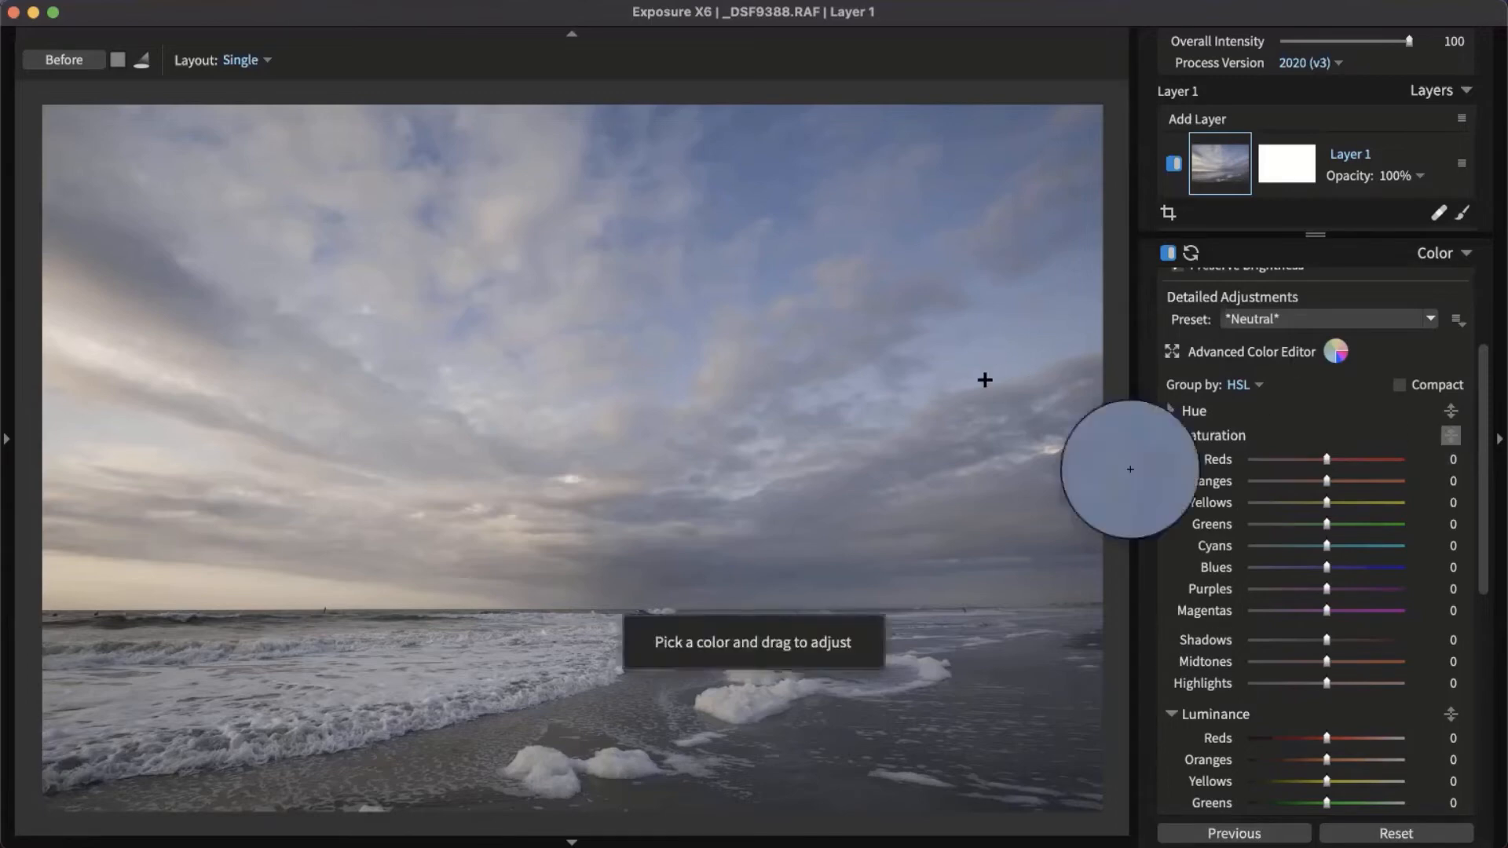
left_click_drag(981, 379, 987, 297)
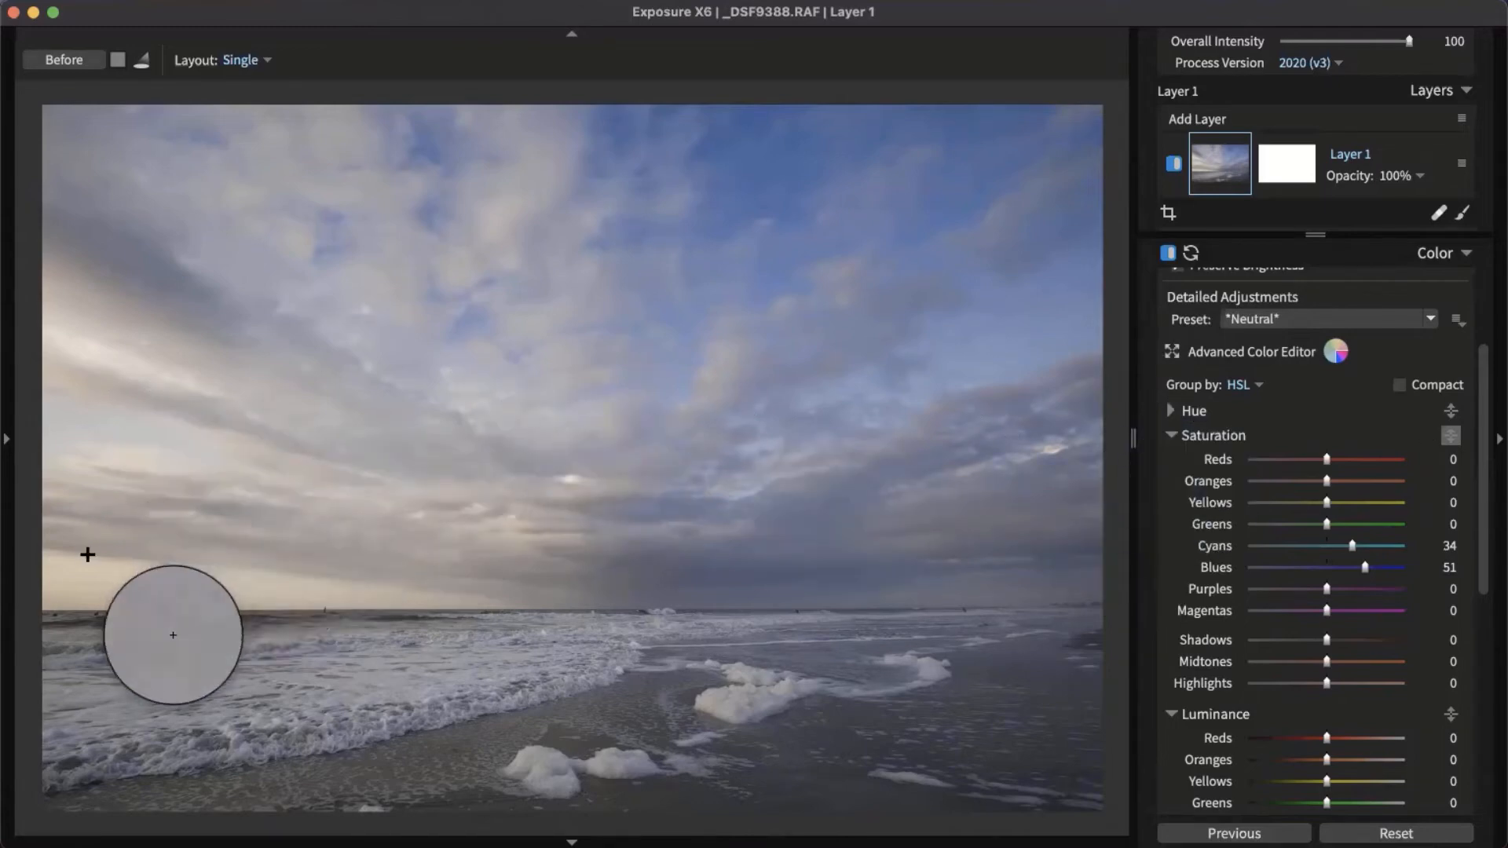
left_click_drag(82, 577, 78, 479)
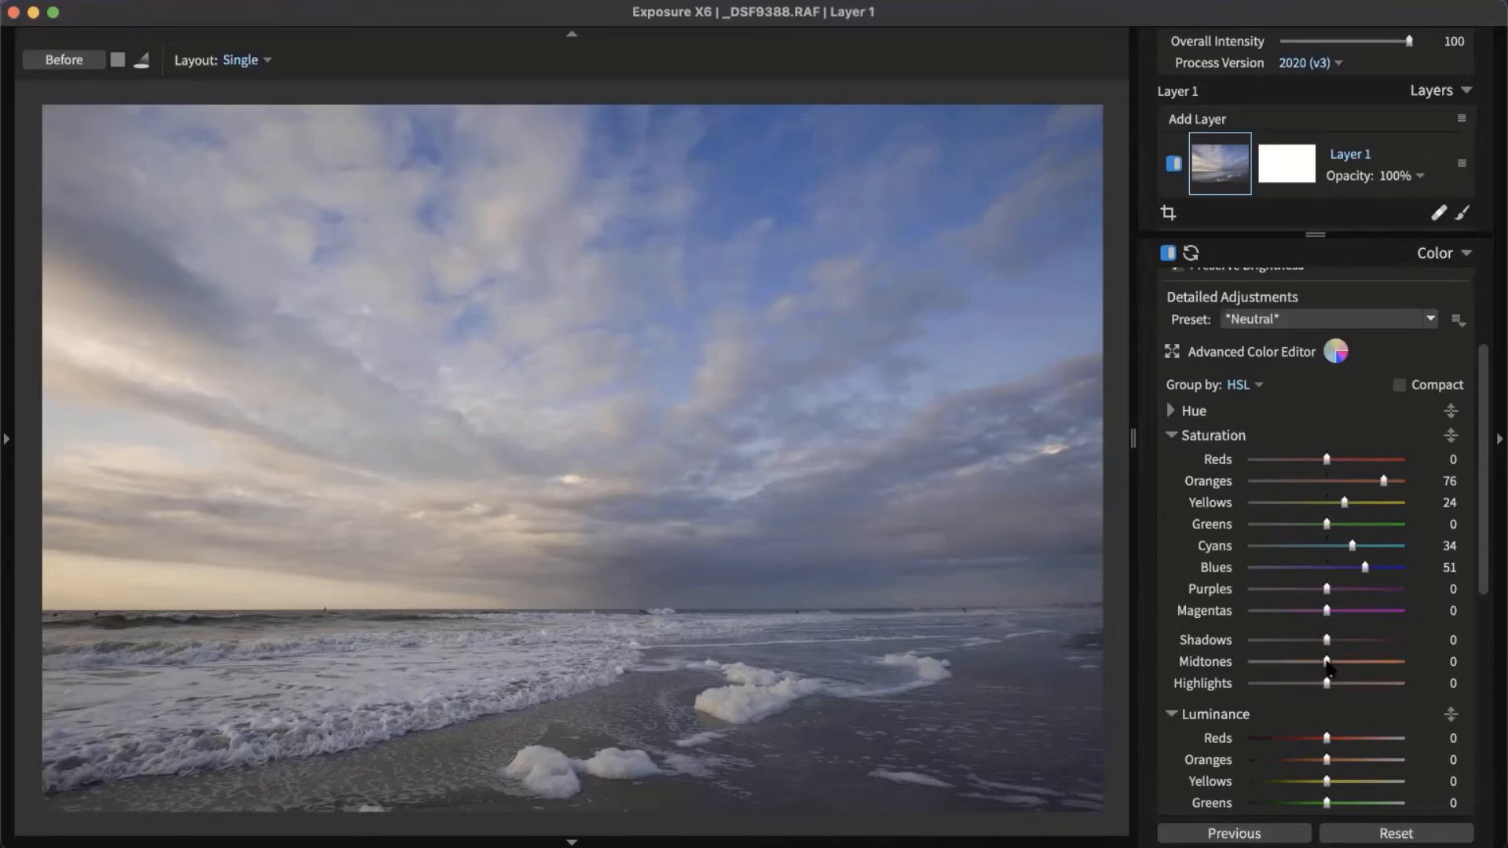
Set the Midtones saturation to 25, try Highlights at 100 and reset it, and collapse the Saturation group.
left_click_drag(1327, 662, 1361, 666)
left_click_drag(1361, 664, 1317, 662)
left_click_drag(1307, 664, 1356, 669)
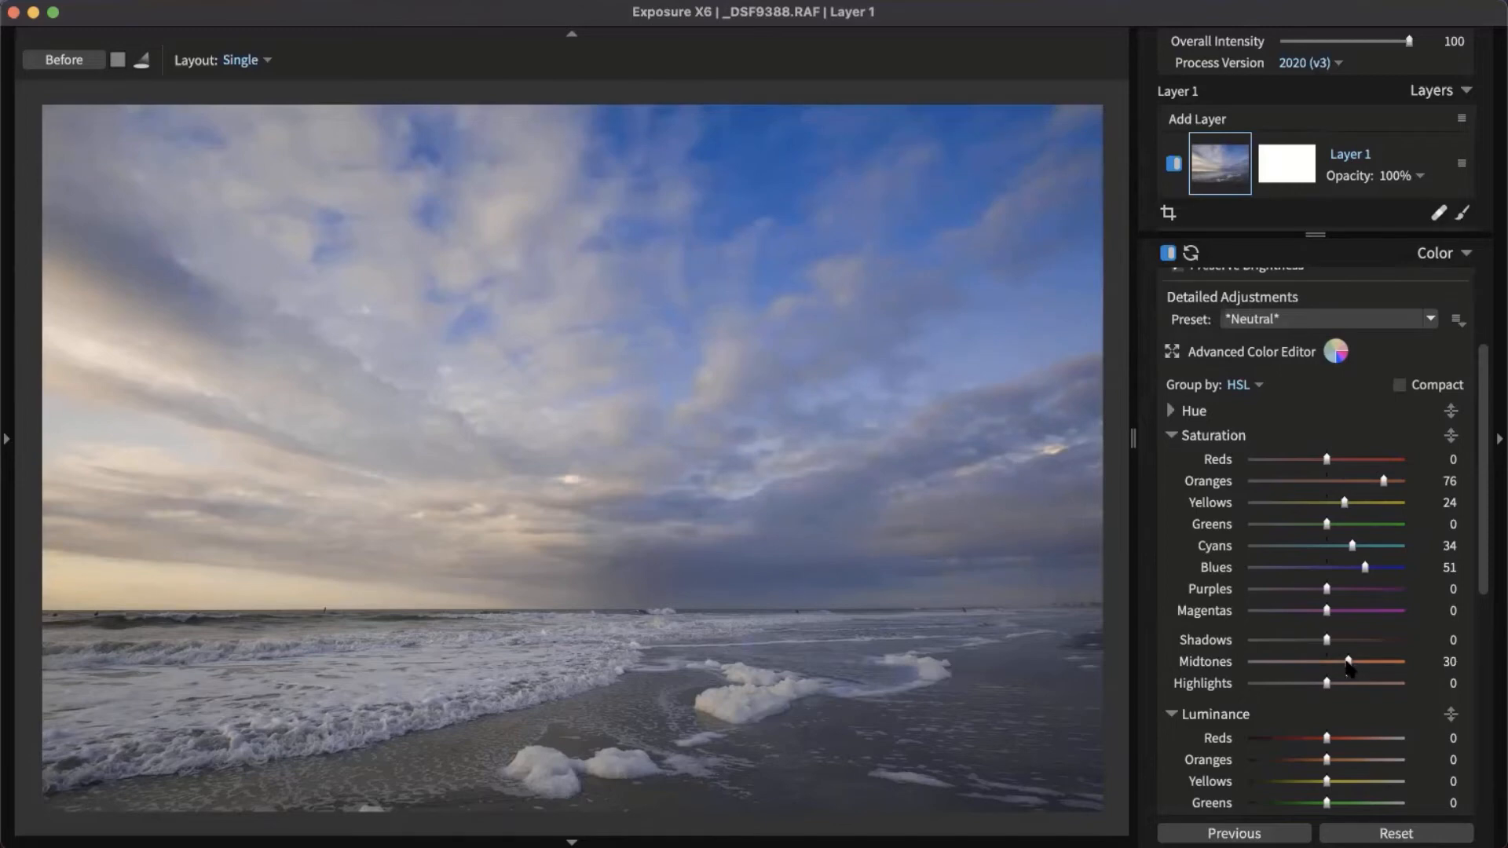
left_click_drag(1348, 667, 1407, 688)
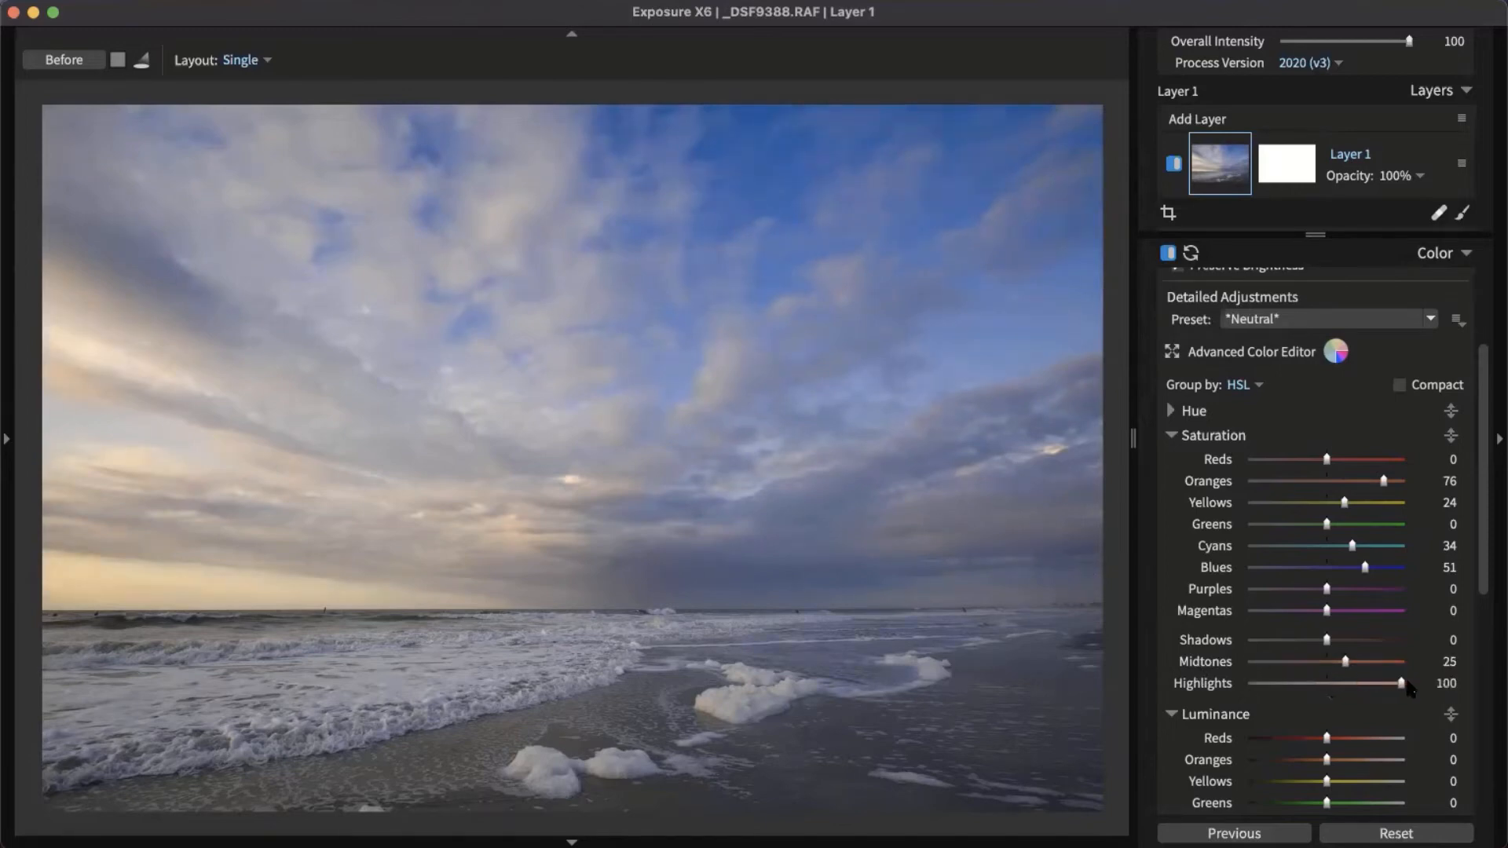
double_click(1398, 685)
double_click(1397, 685)
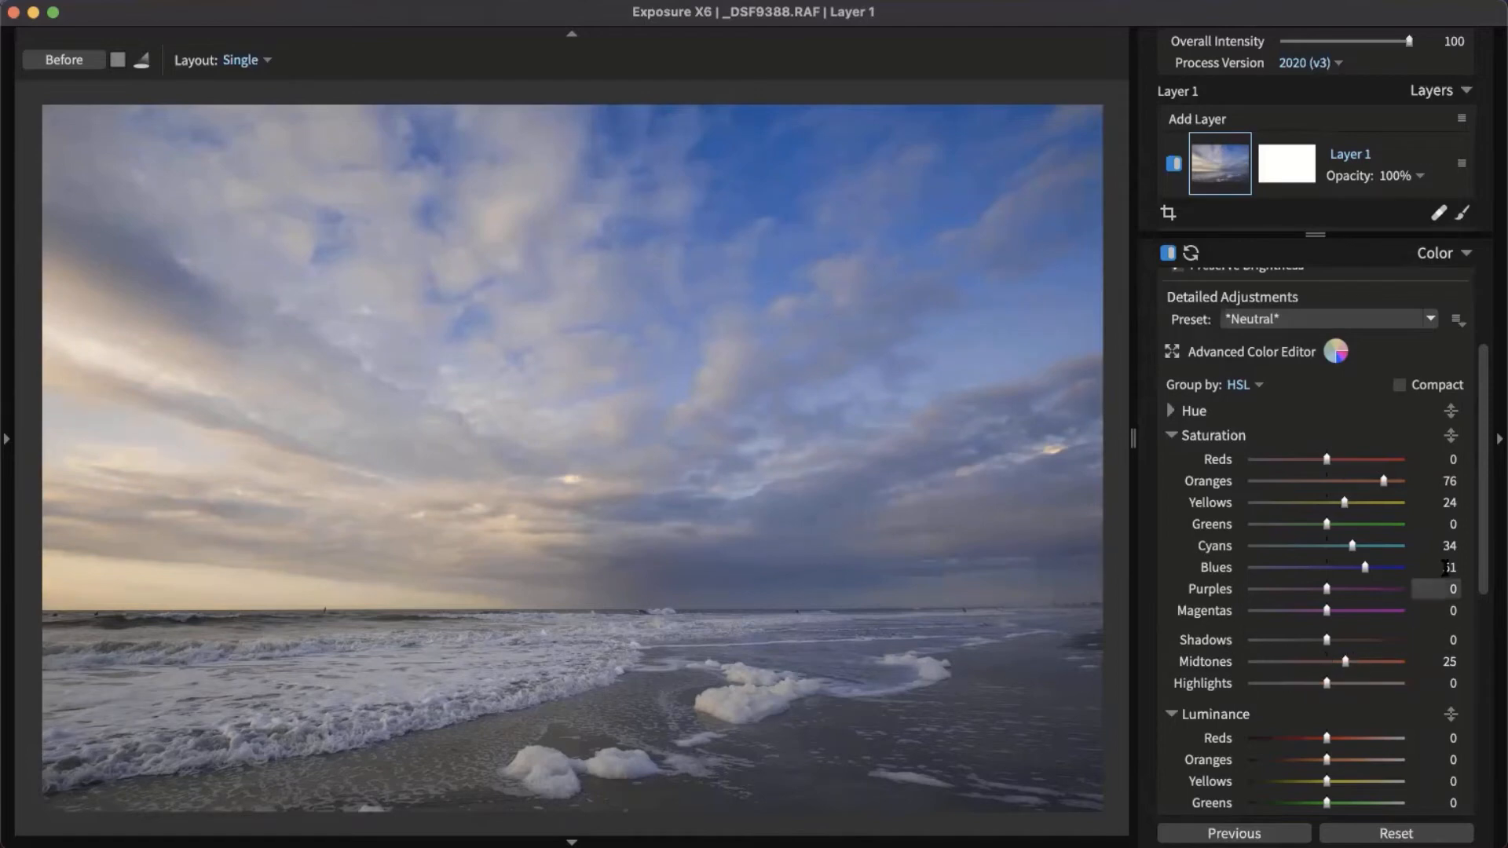
left_click(1199, 437)
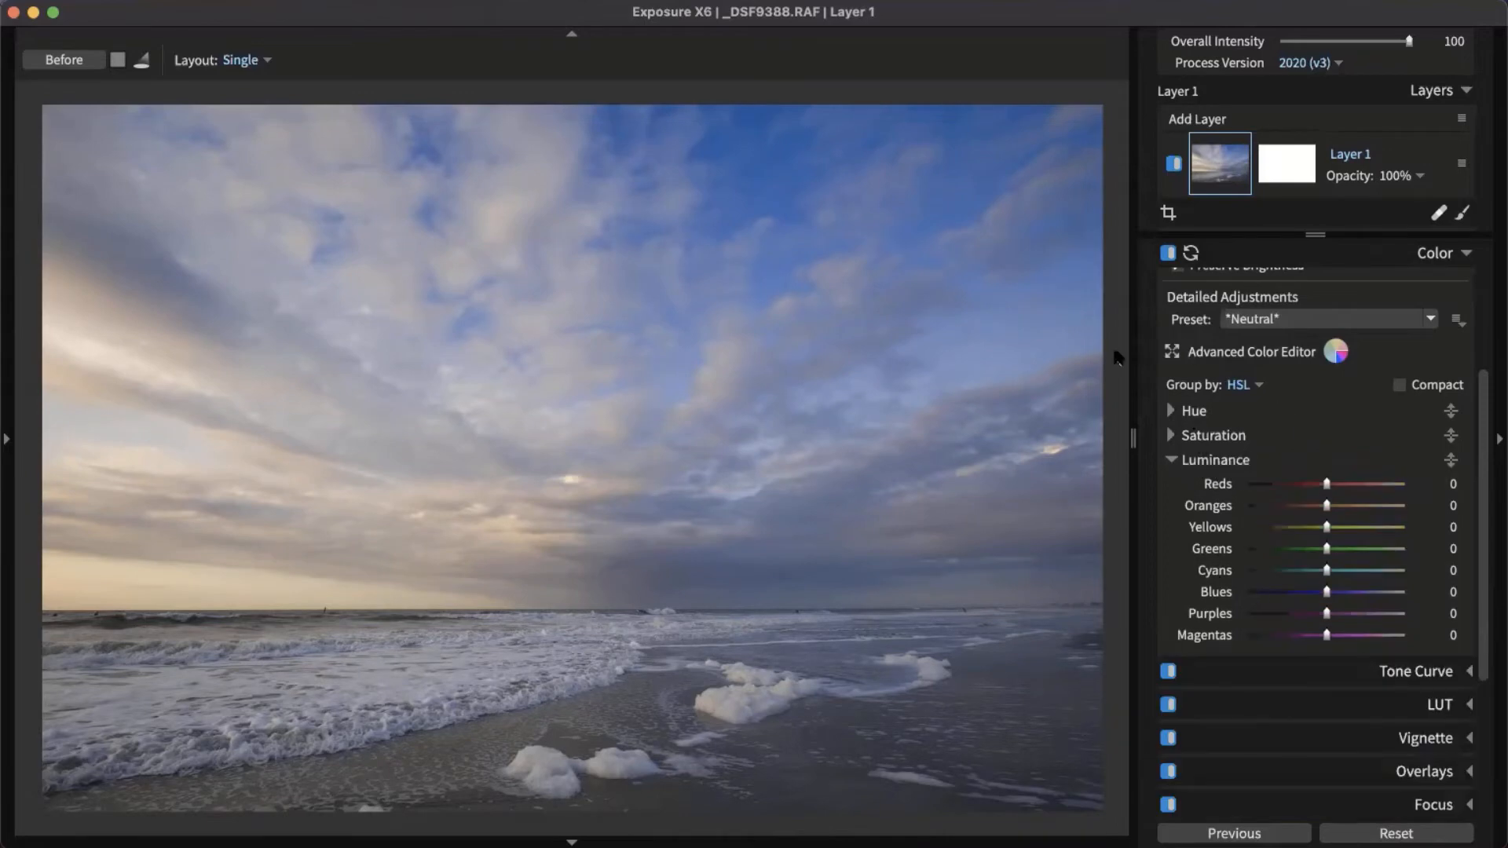
Brighten the blue tones by sampling the clouds for Luminance, setting Cyans to 50 and Blues to 46, and close the Color adjustments.
left_click(1450, 459)
left_click_drag(101, 358, 138, 266)
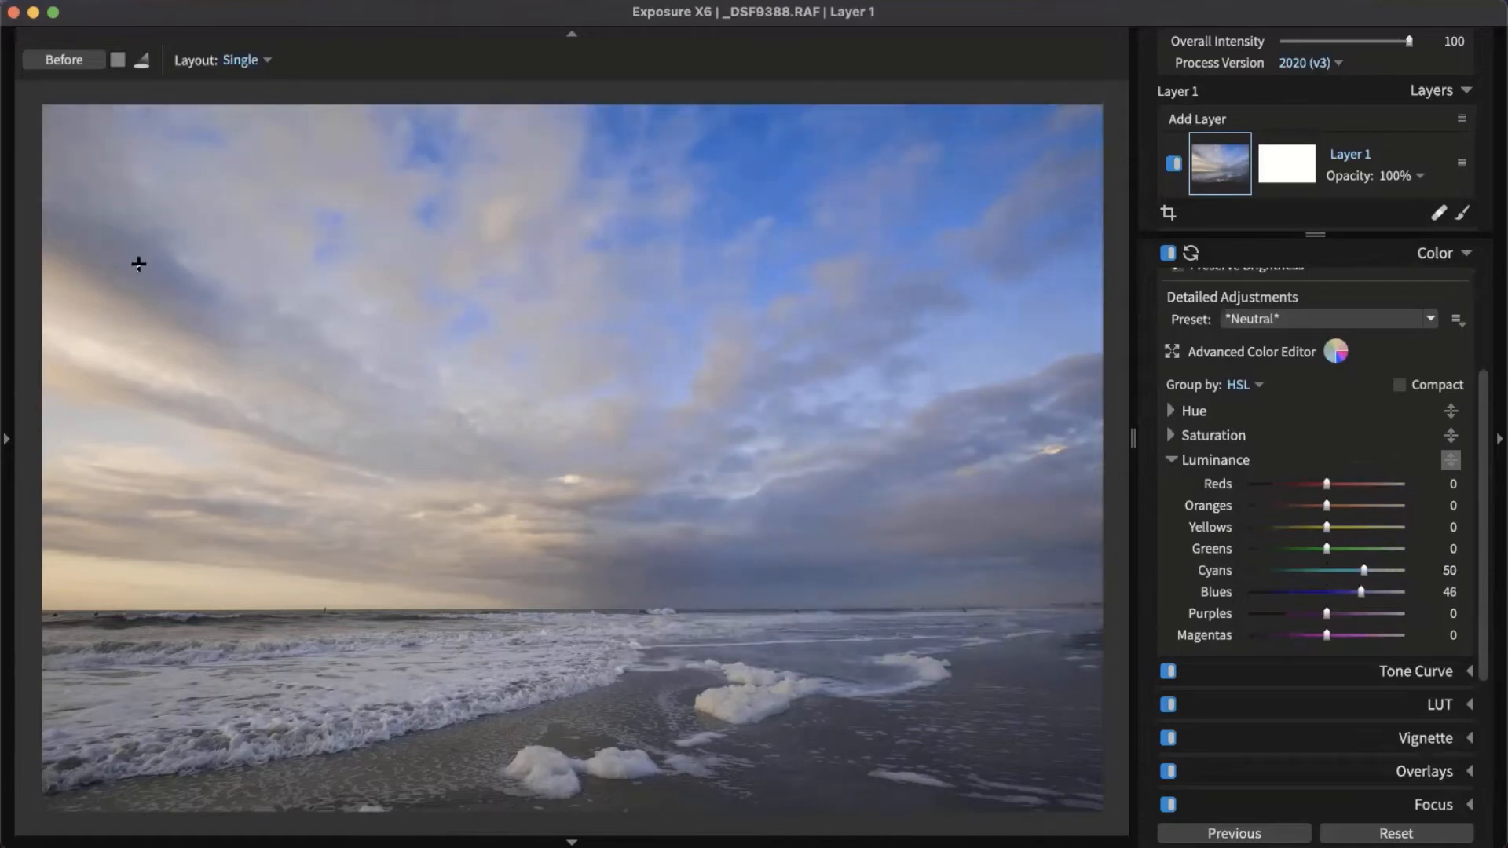
left_click(1456, 462)
left_click(1438, 251)
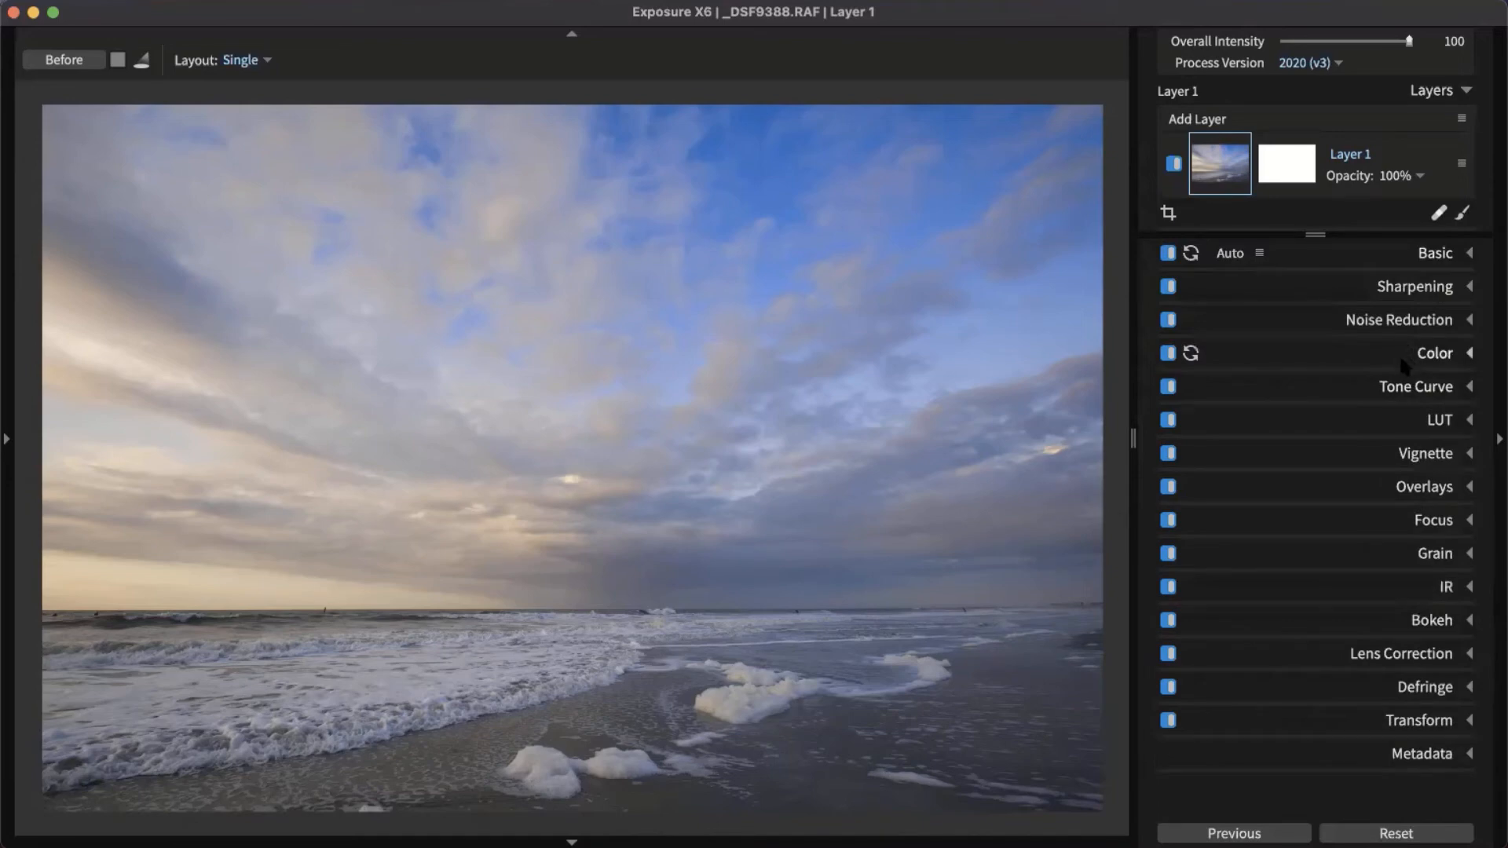
Try brightening the photo by pulling points on the RGB tone curve upward, and remove the points from the curve.
left_click(1407, 388)
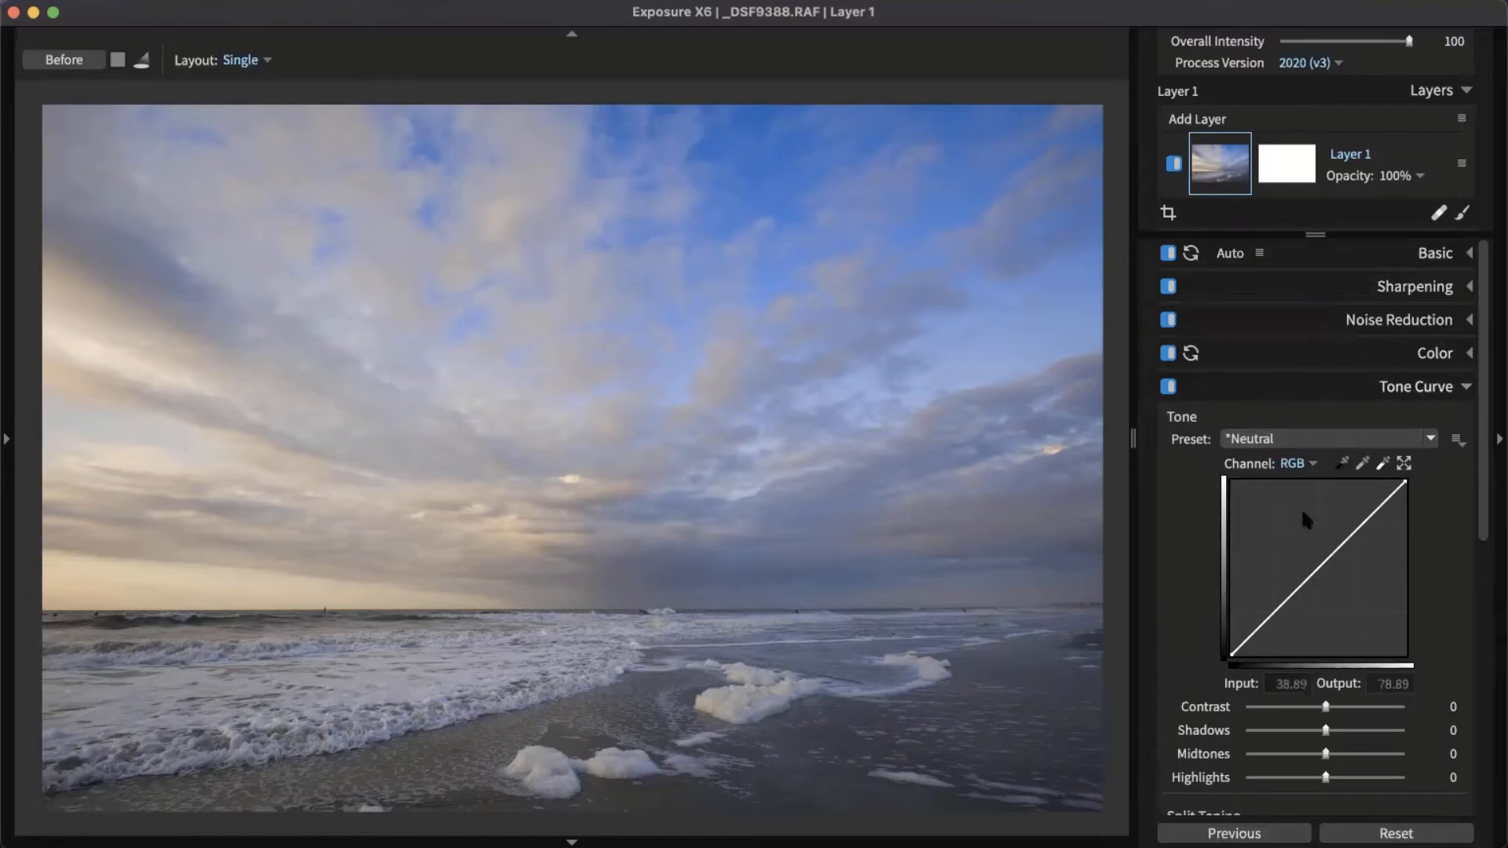
scroll(1305, 366, "down", 2)
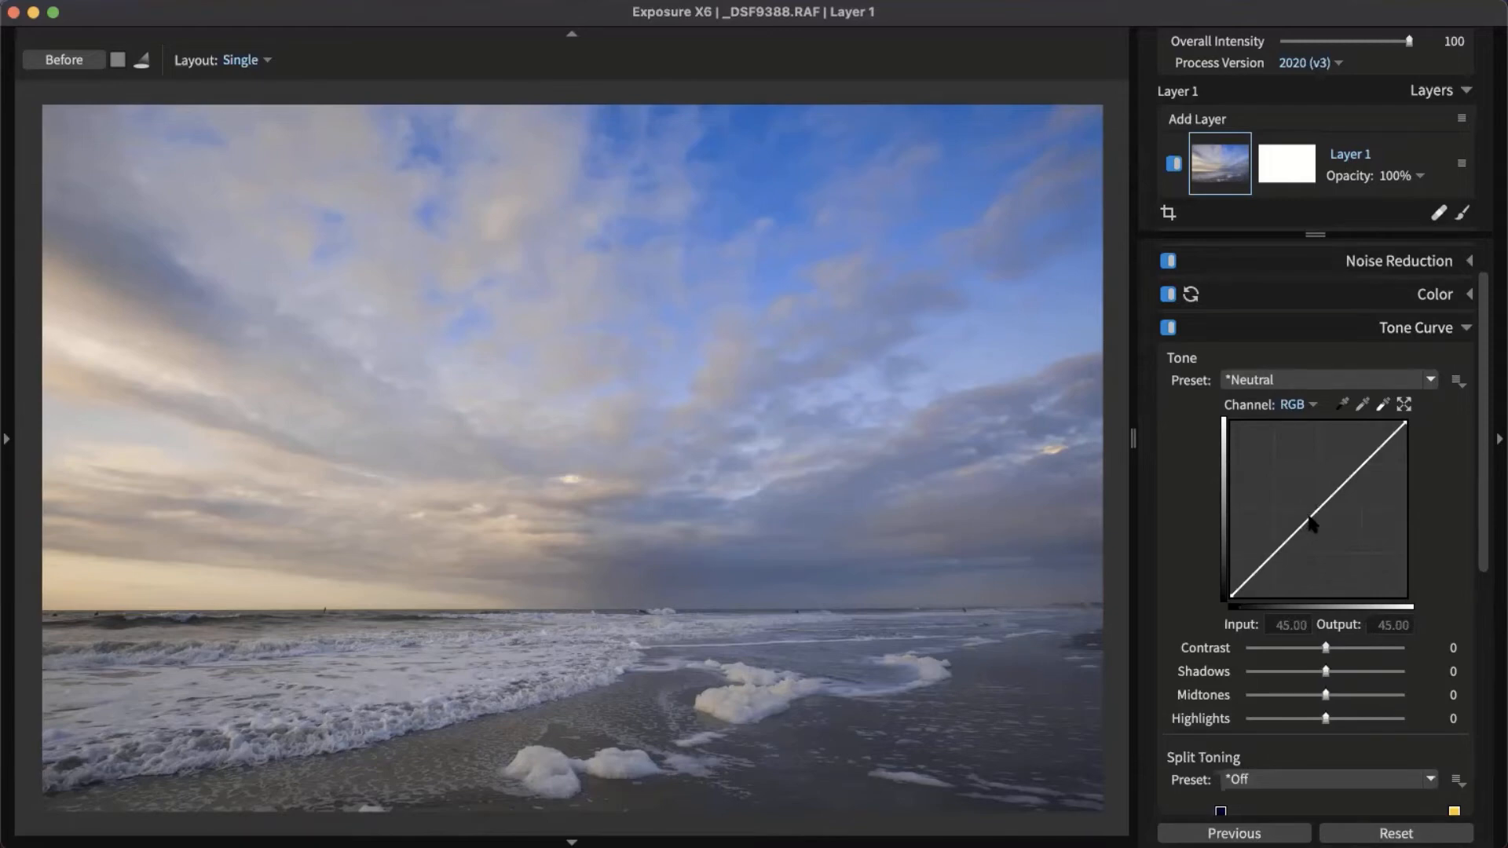
left_click_drag(1312, 522, 1203, 637)
left_click(1350, 380)
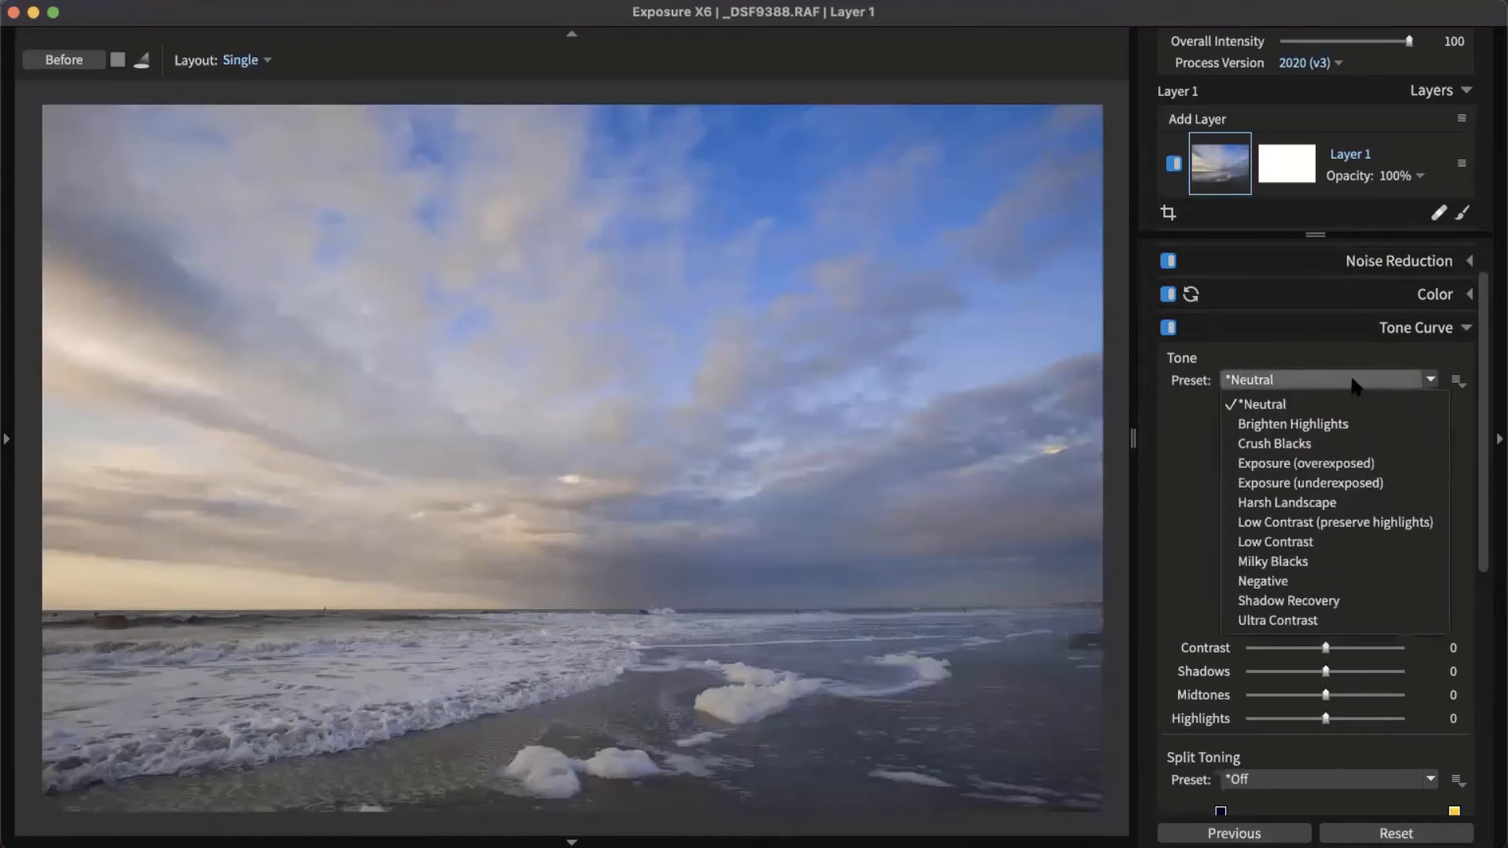
left_click(1351, 381)
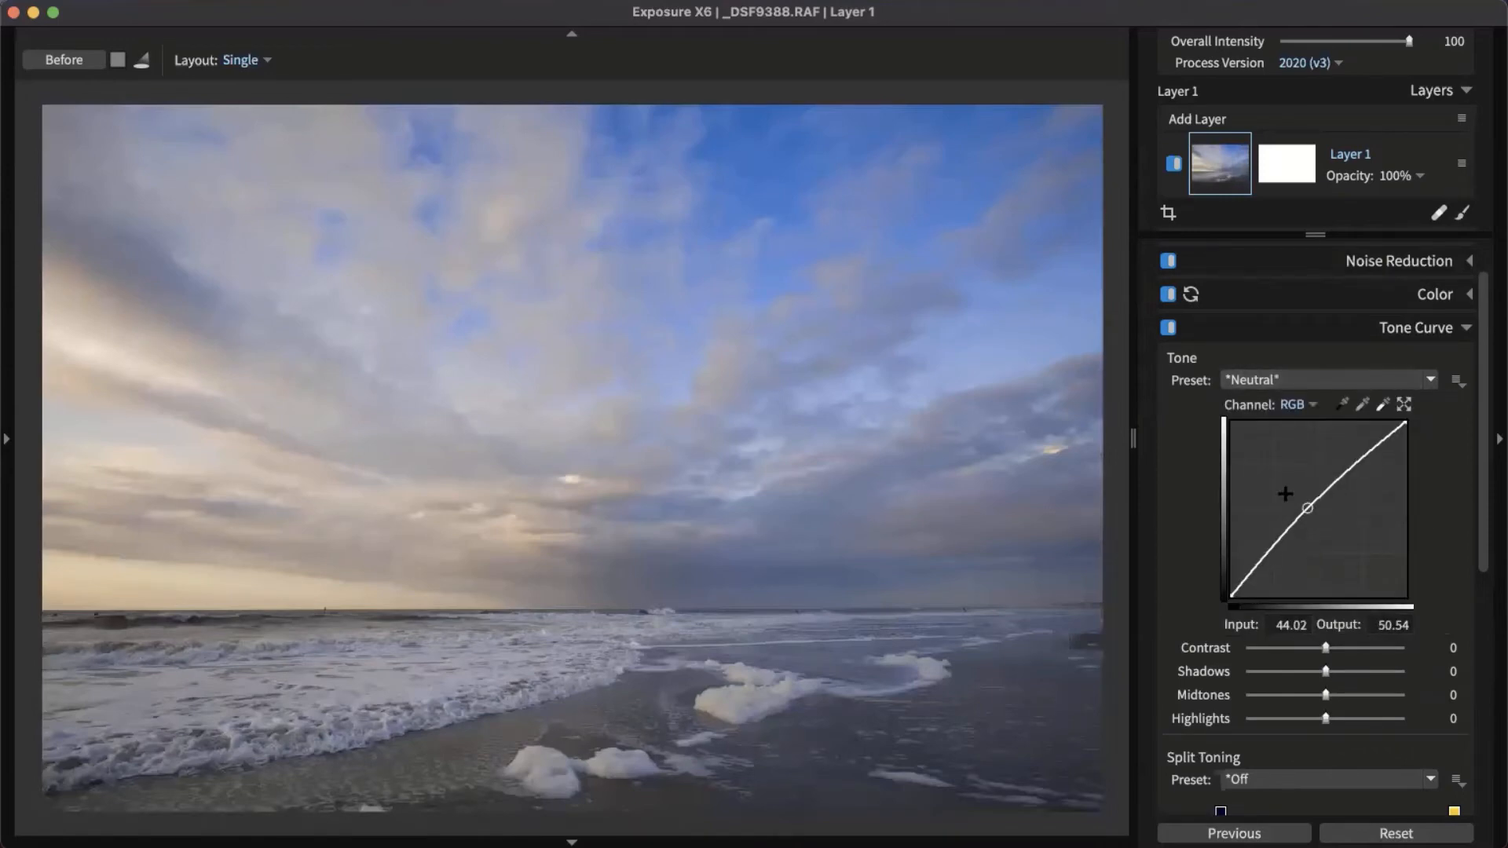
left_click_drag(1329, 504, 1289, 495)
left_click_drag(1332, 451, 1184, 474)
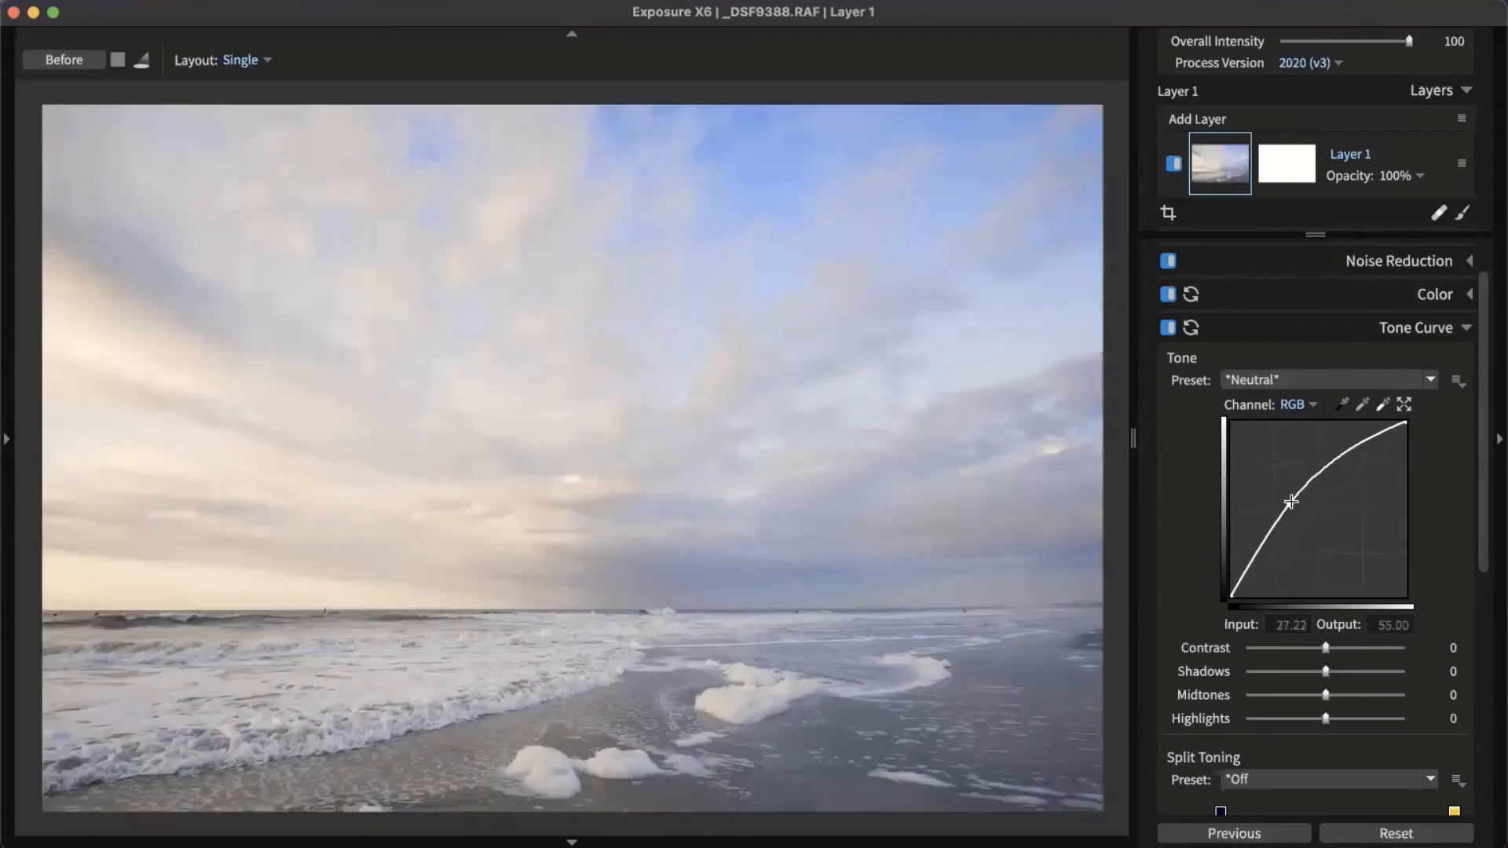
left_click_drag(1291, 503, 1185, 579)
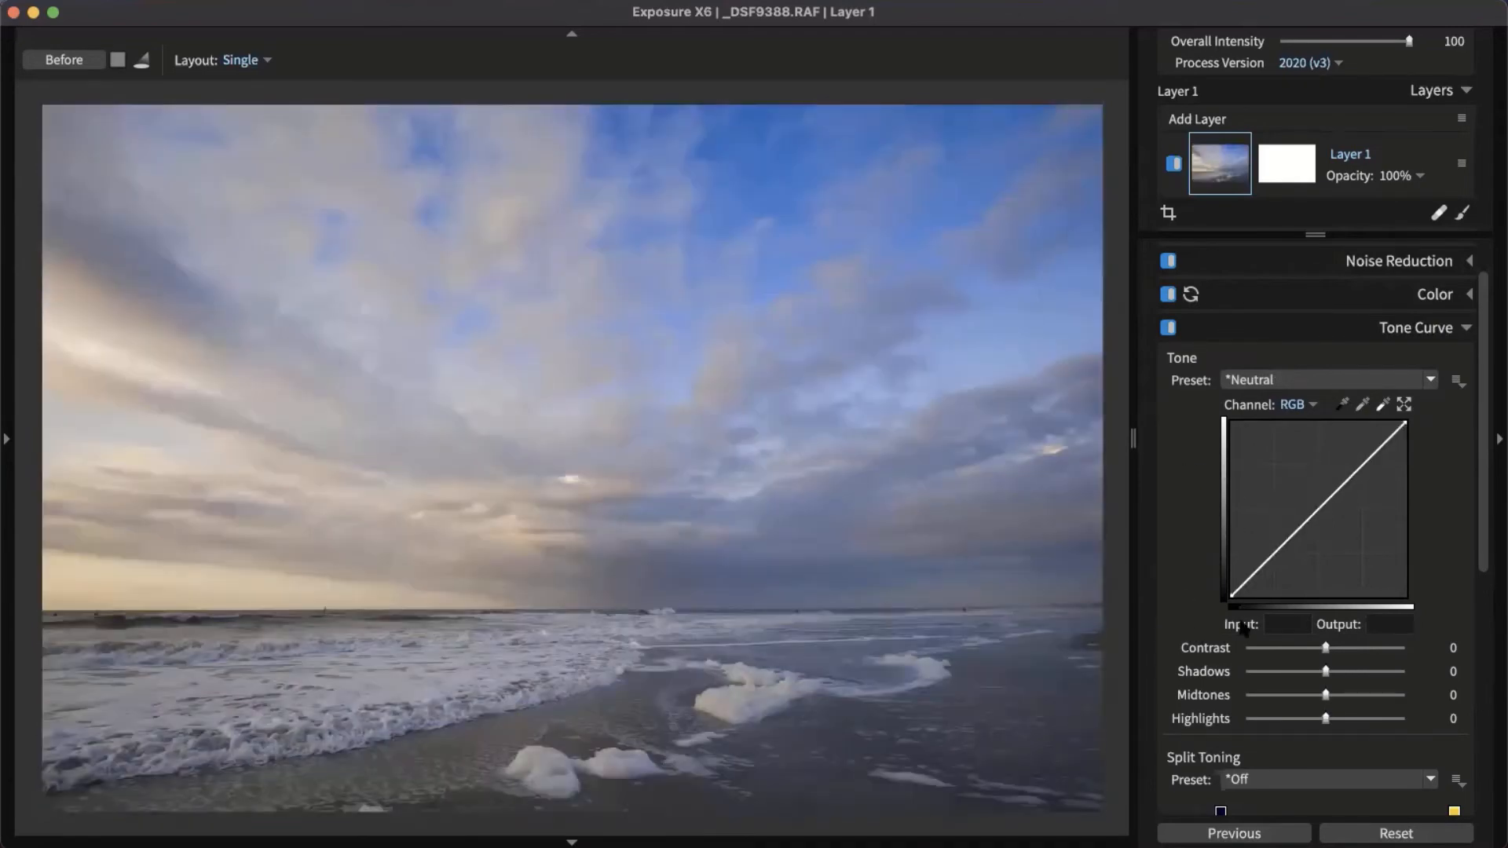
Preview the available tone curve presets on the photo without applying one.
left_click(1330, 381)
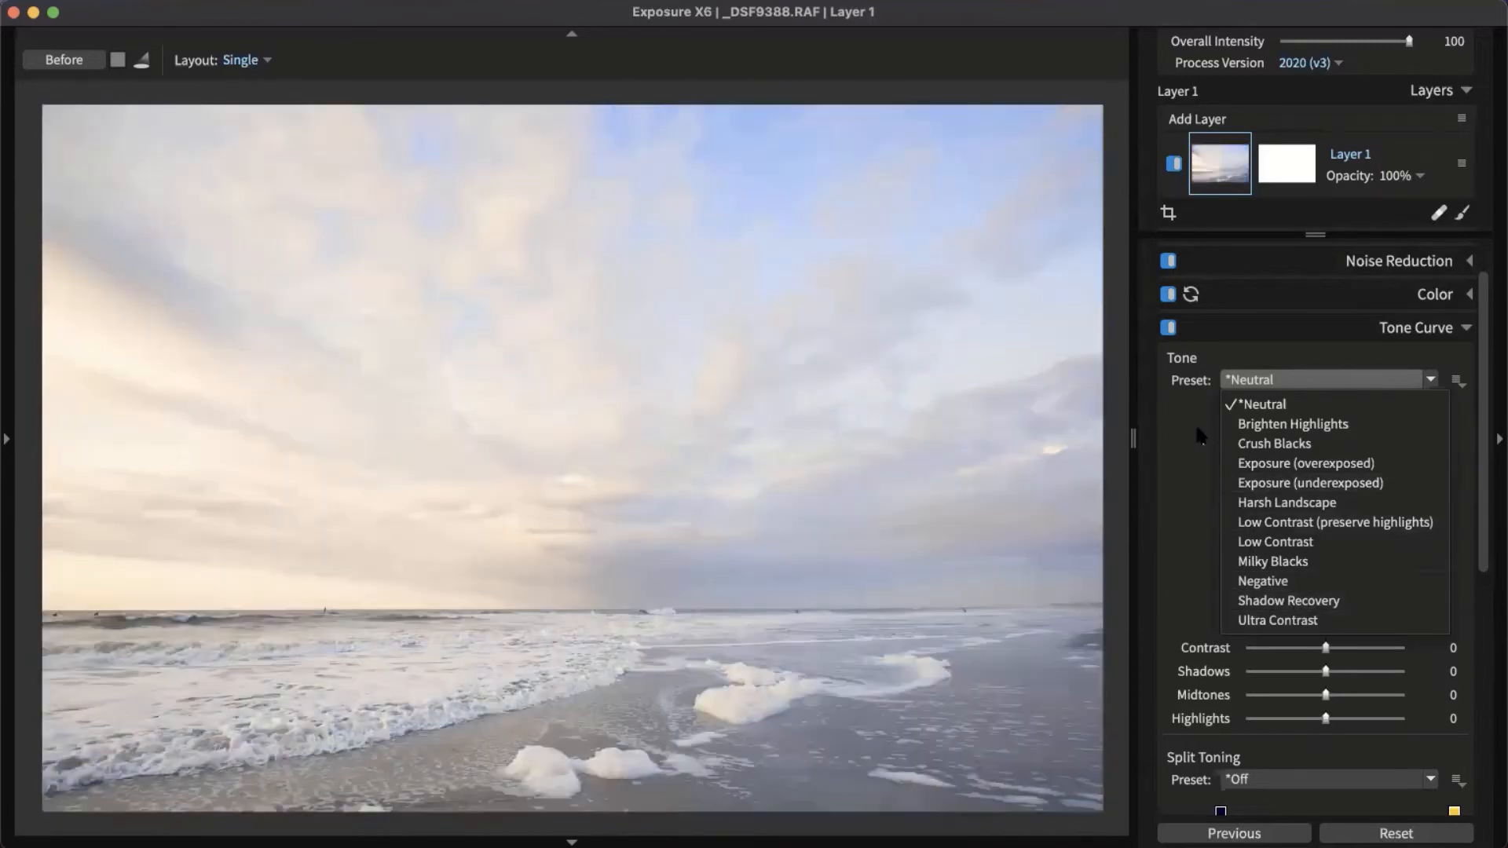
left_click(1394, 382)
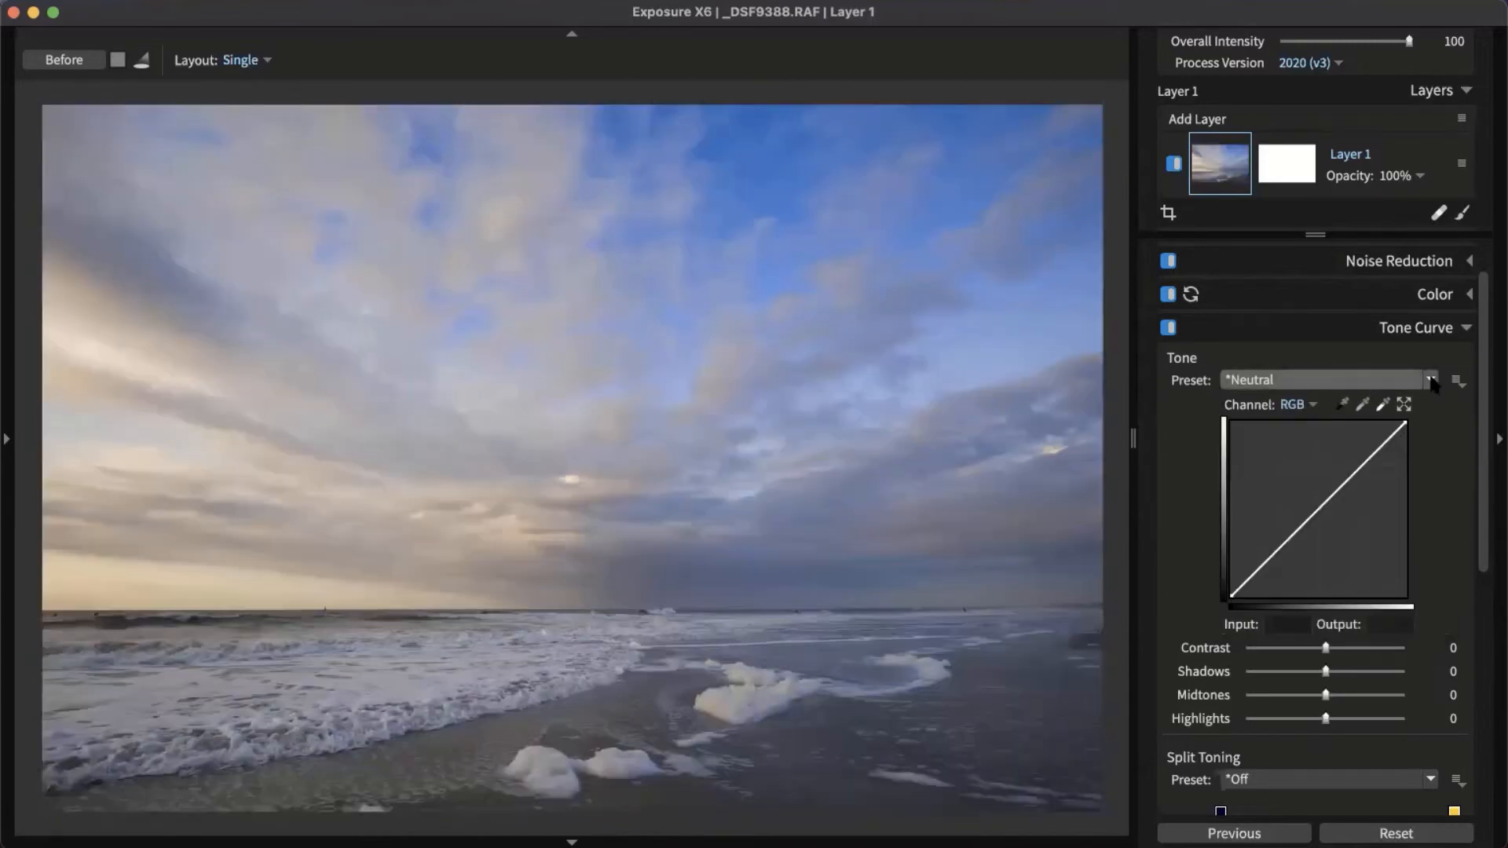
left_click(1431, 381)
left_click(1363, 380)
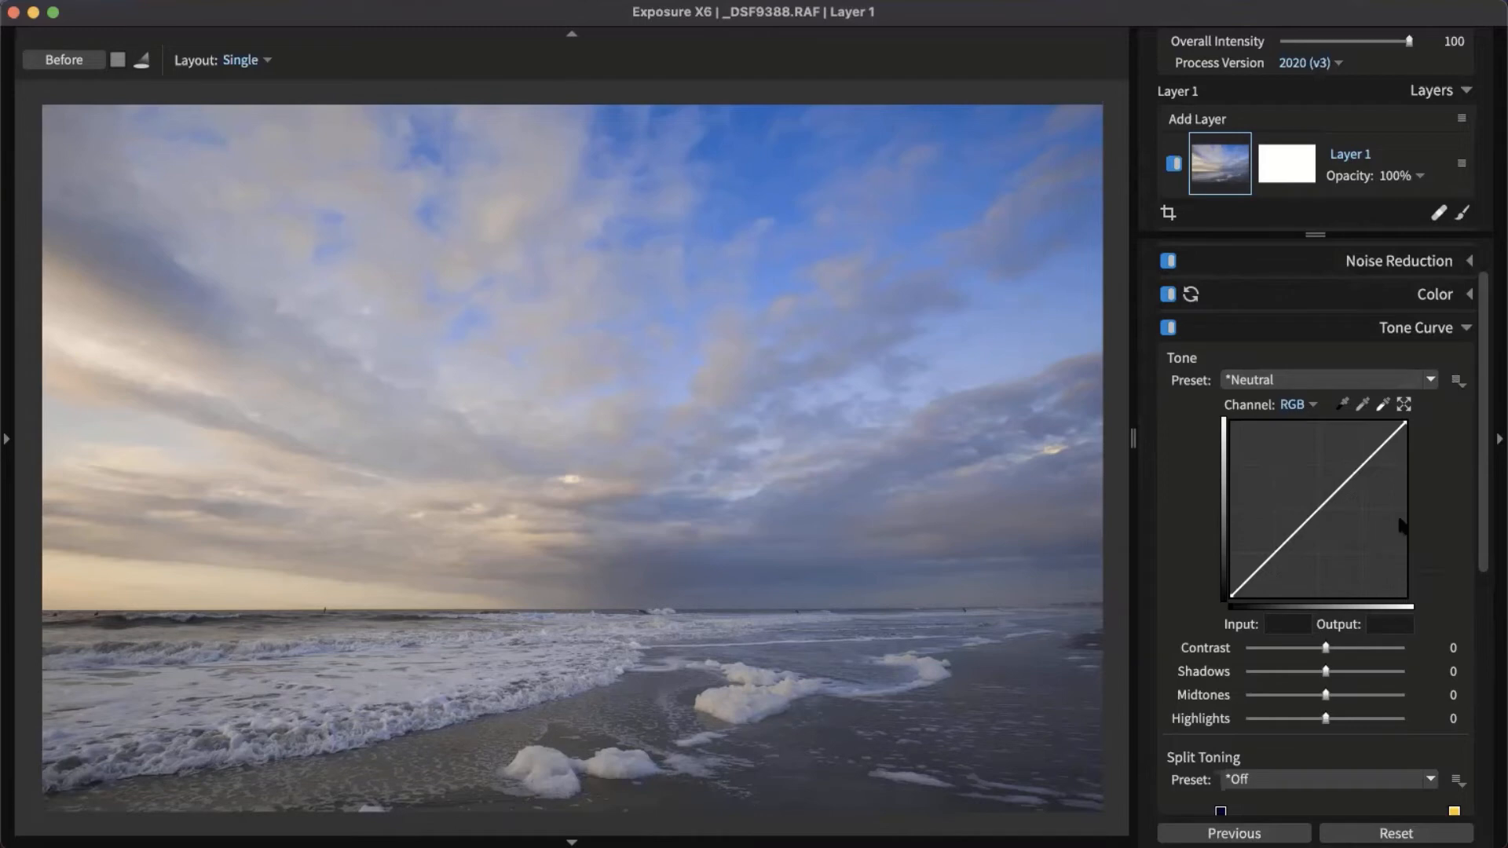
Try a custom RGB curve point combined with Contrast at -49, remove the point and reset Contrast.
left_click(1316, 509)
left_click_drag(1316, 509, 1345, 486)
left_click_drag(1331, 648, 1287, 650)
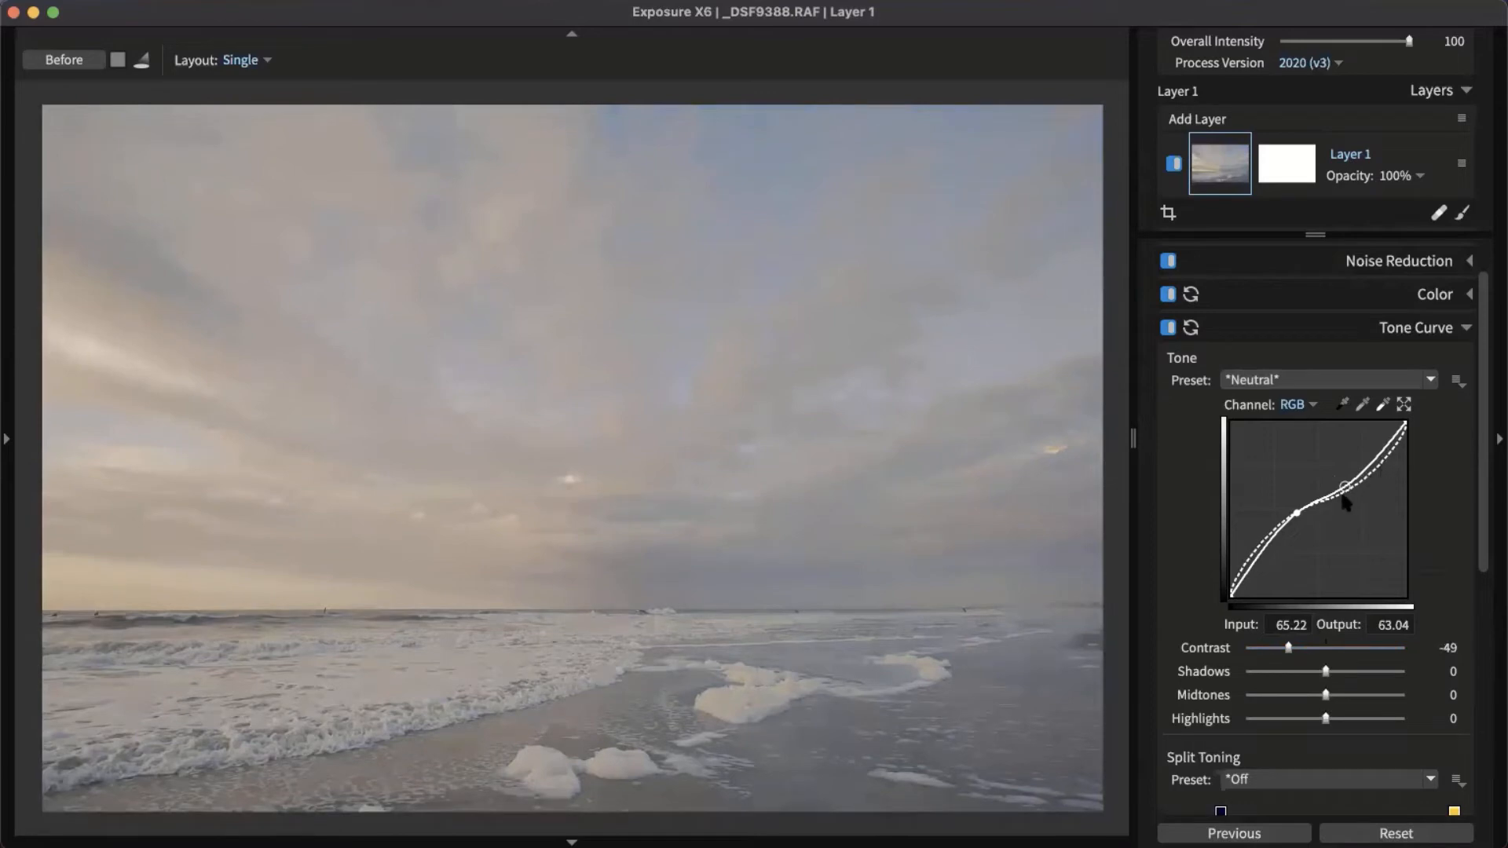
left_click_drag(1345, 488, 1173, 545)
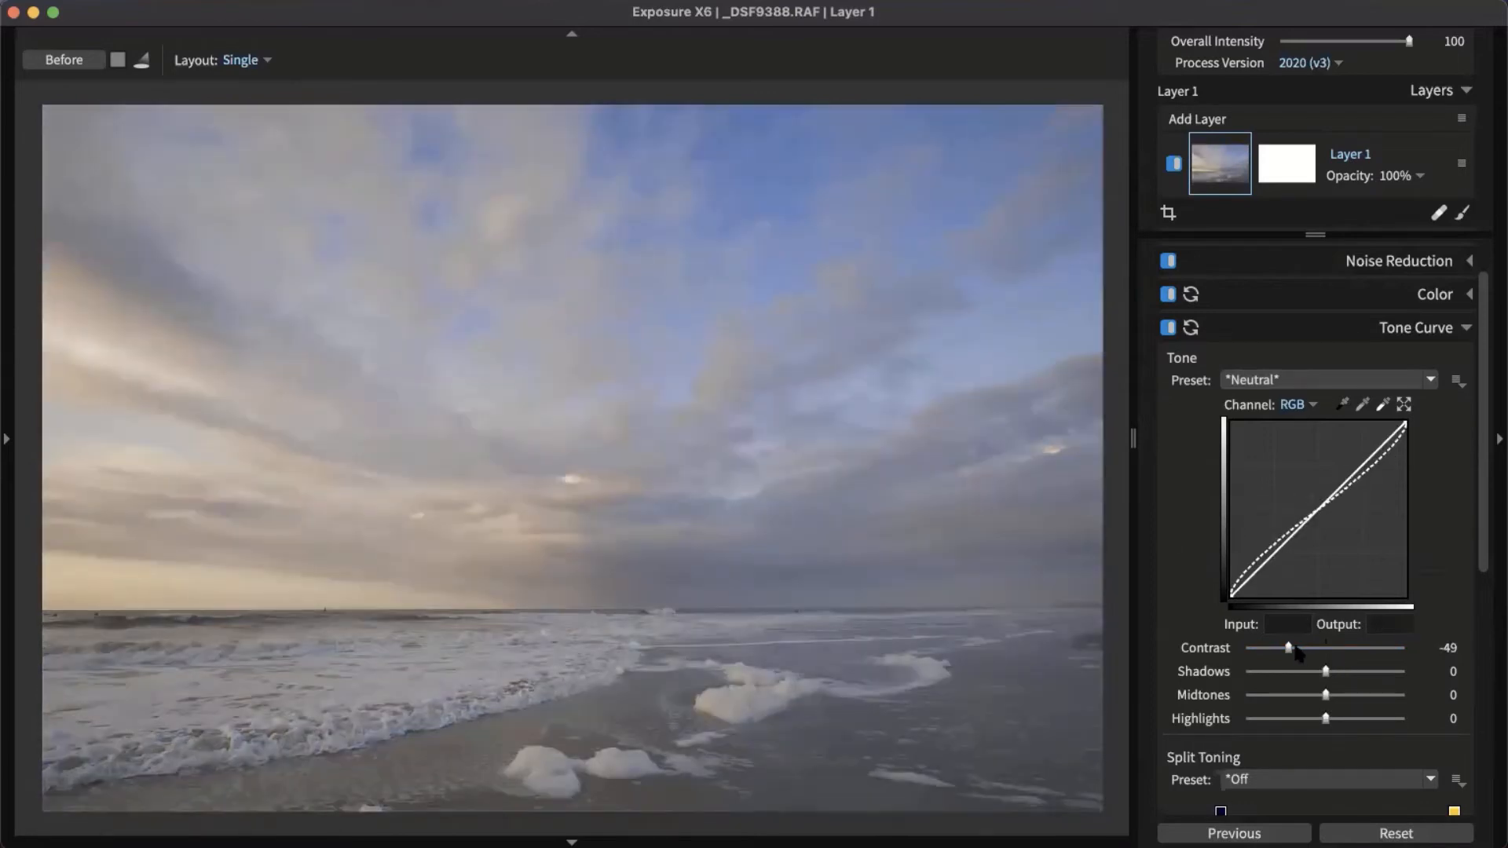
double_click(1292, 648)
Browse the Split Toning presets for color and black and white, and apply Cyanotype - Pale Yellow to the seascape.
scroll(1426, 467, "down", 5)
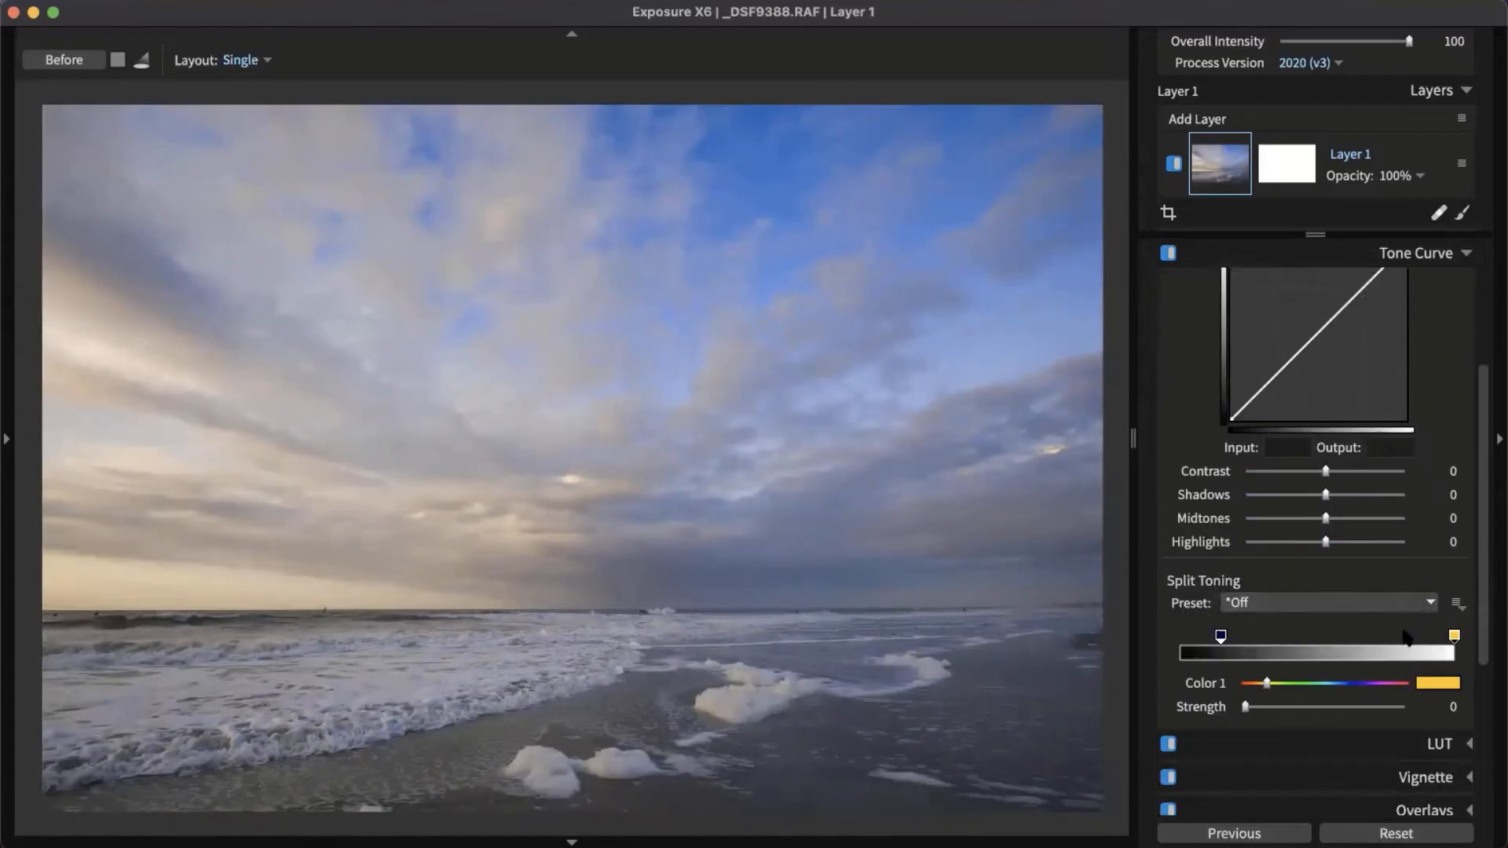
left_click_drag(1454, 648, 1432, 657)
left_click(1392, 603)
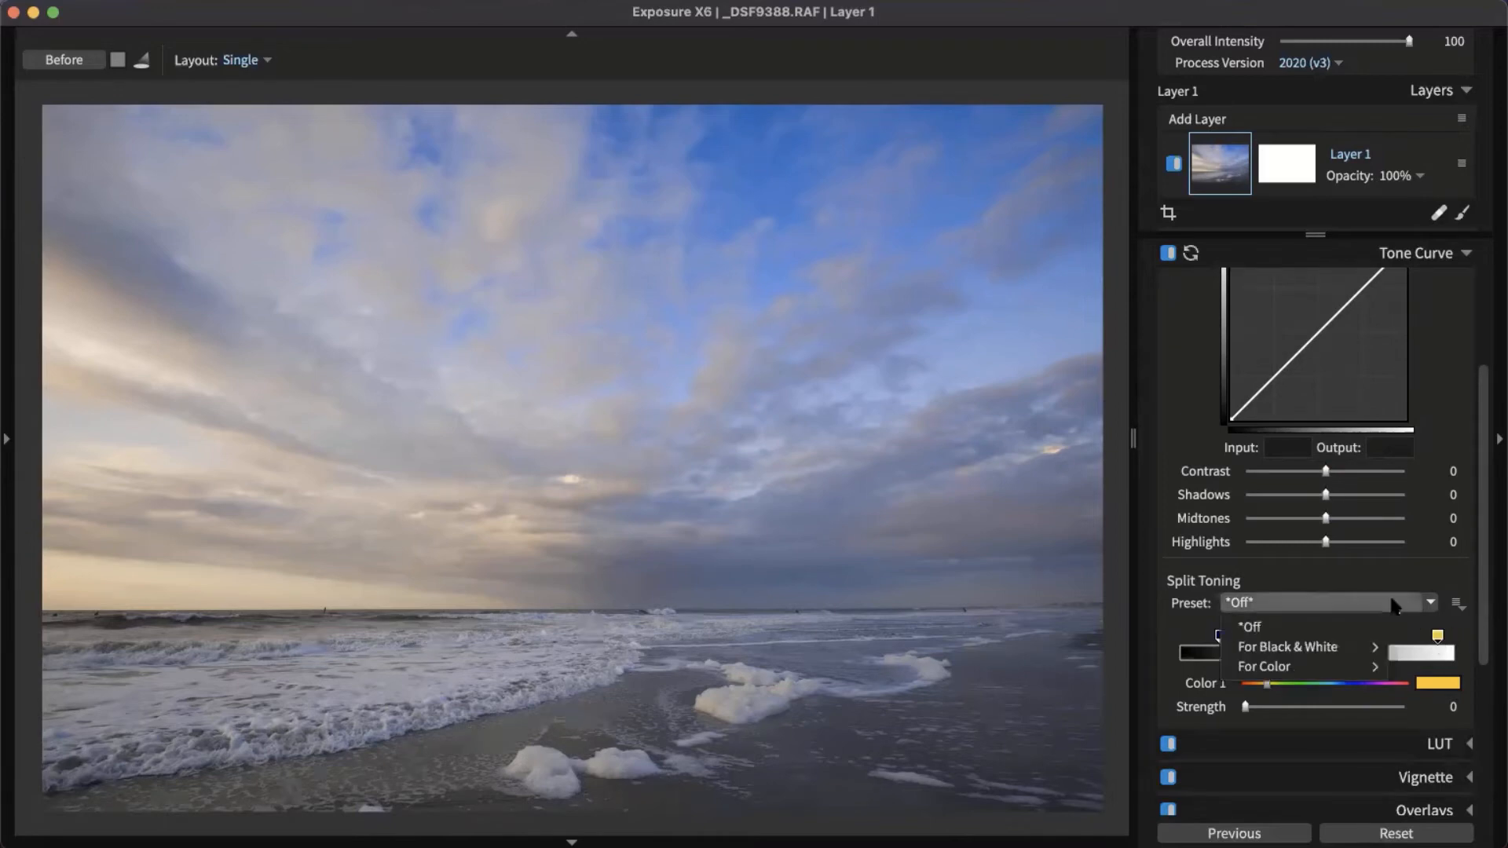
mouse_move(1375, 652)
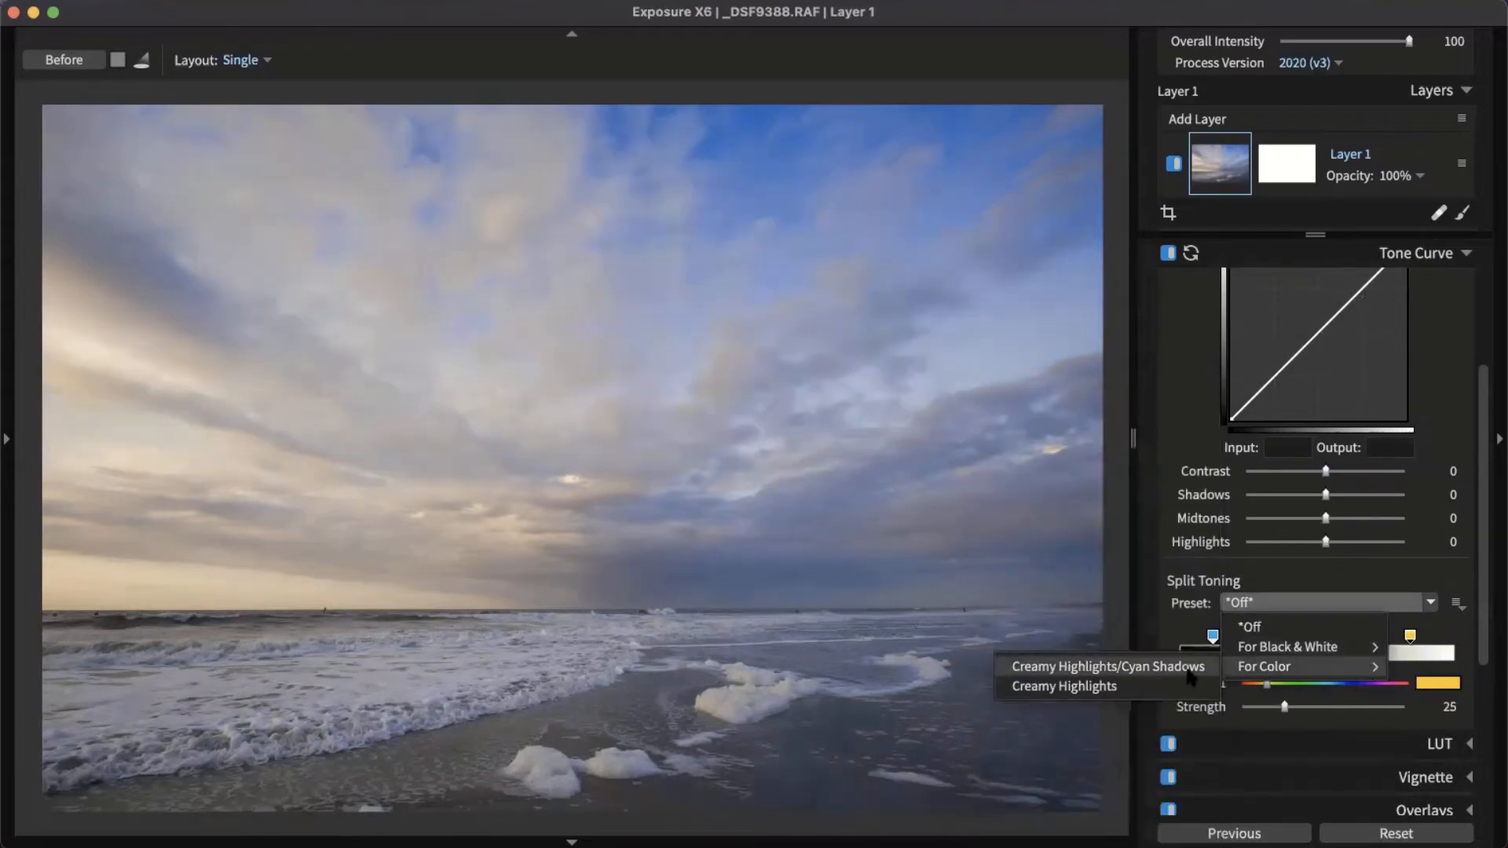
mouse_move(1313, 646)
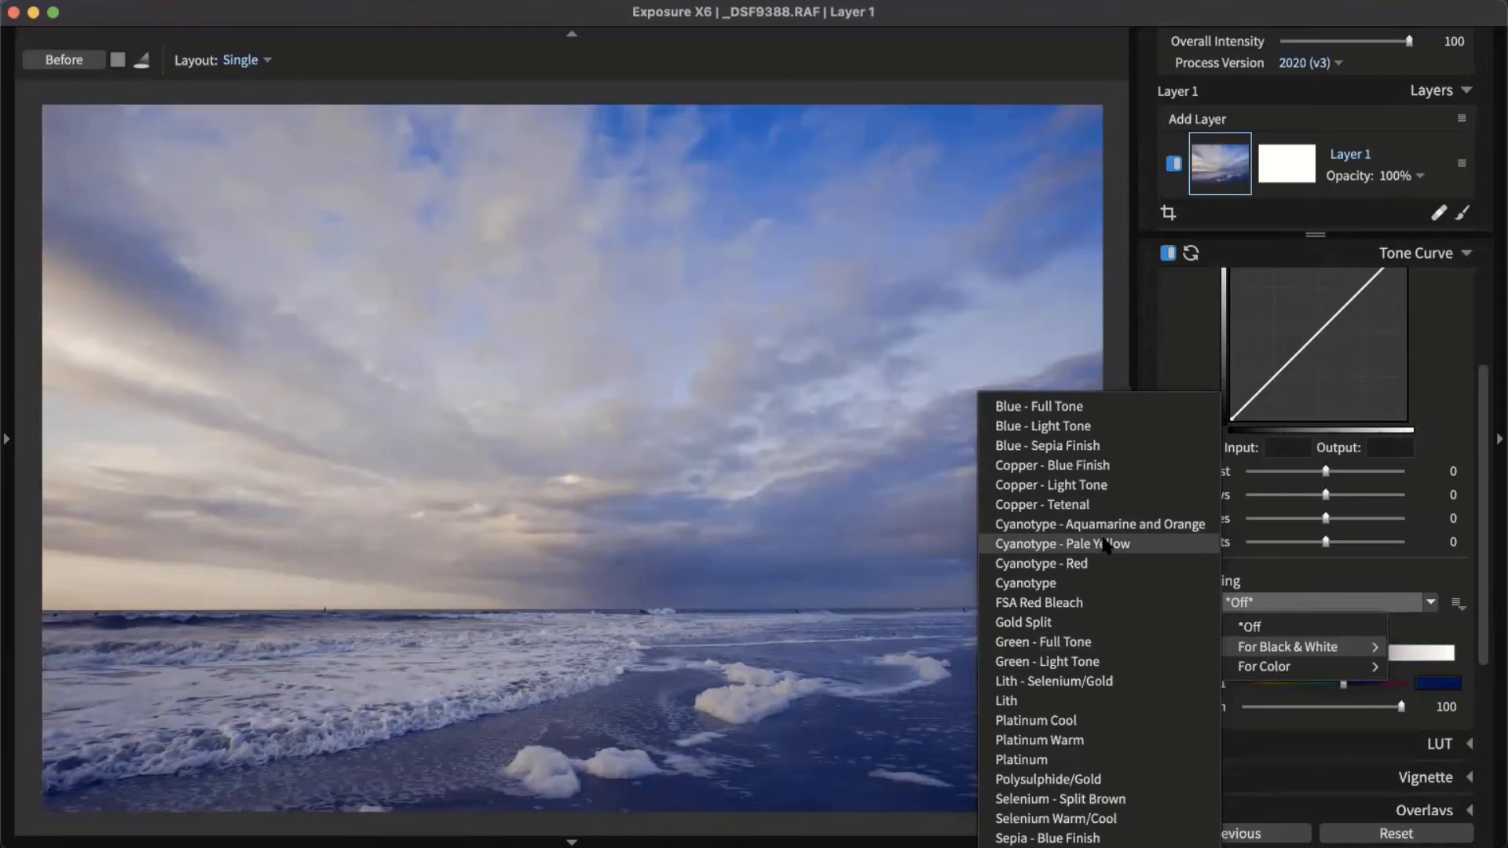
left_click(1105, 543)
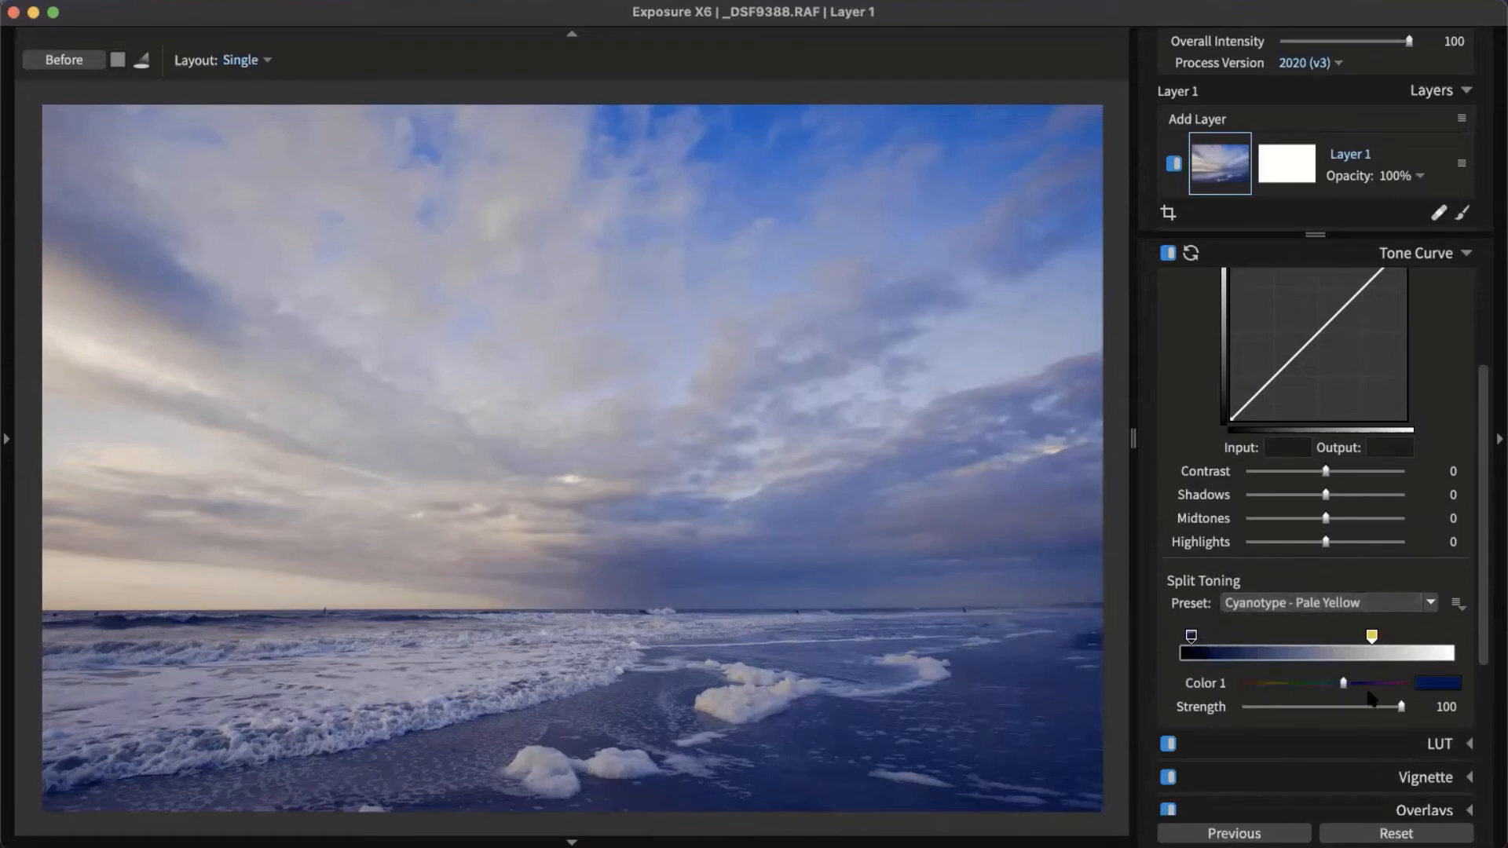
Set the split toning strength to 56 for Color 1 and 8 for Color 2, and close the Tone Curve adjustments.
left_click_drag(1402, 709, 1335, 736)
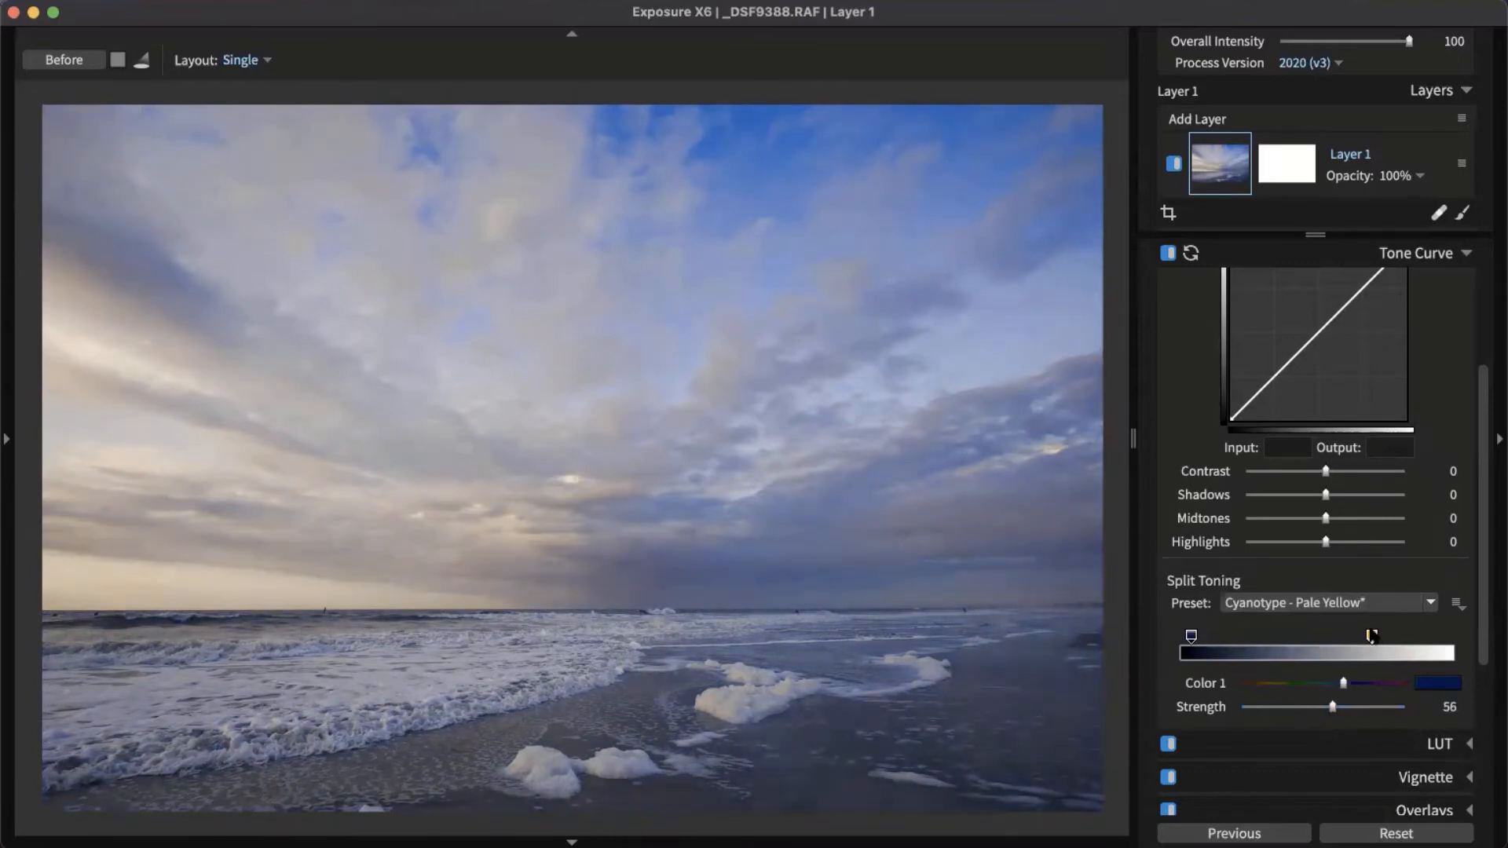
left_click(1371, 634)
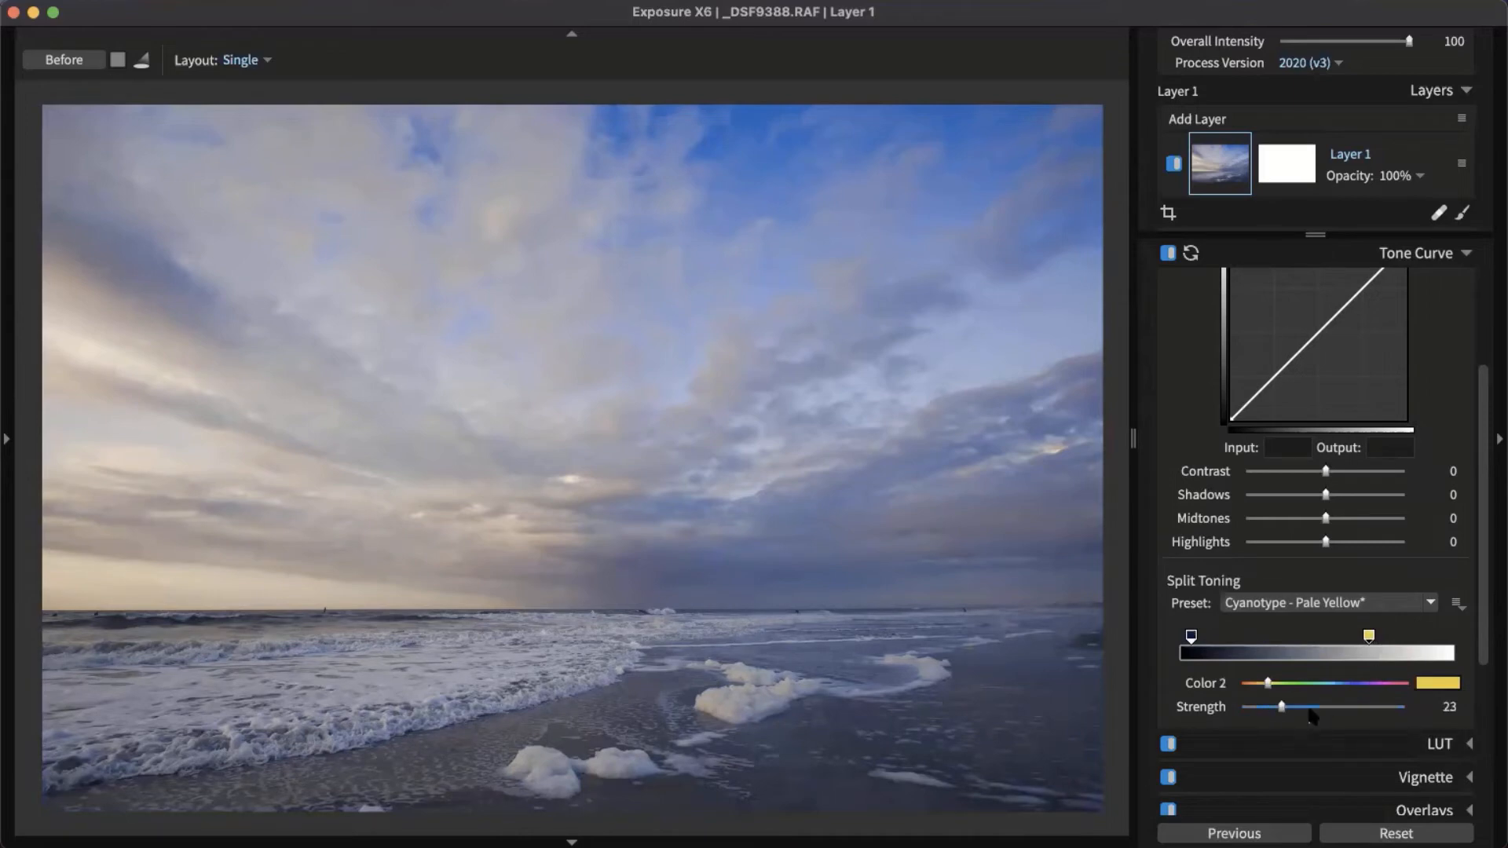
left_click_drag(1283, 707, 1256, 707)
left_click_drag(1480, 601, 1482, 569)
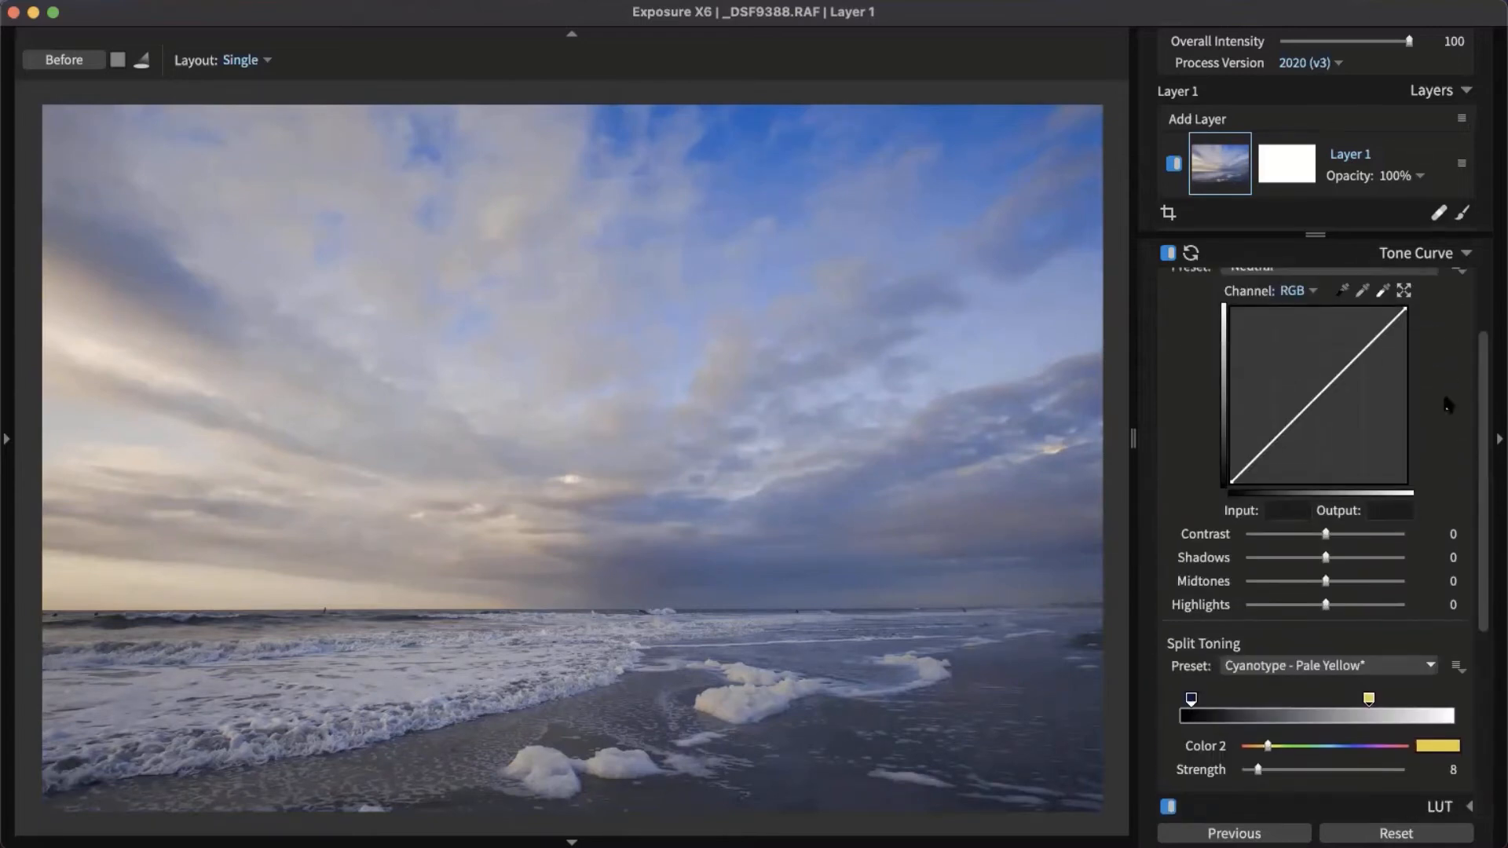
left_click(1437, 254)
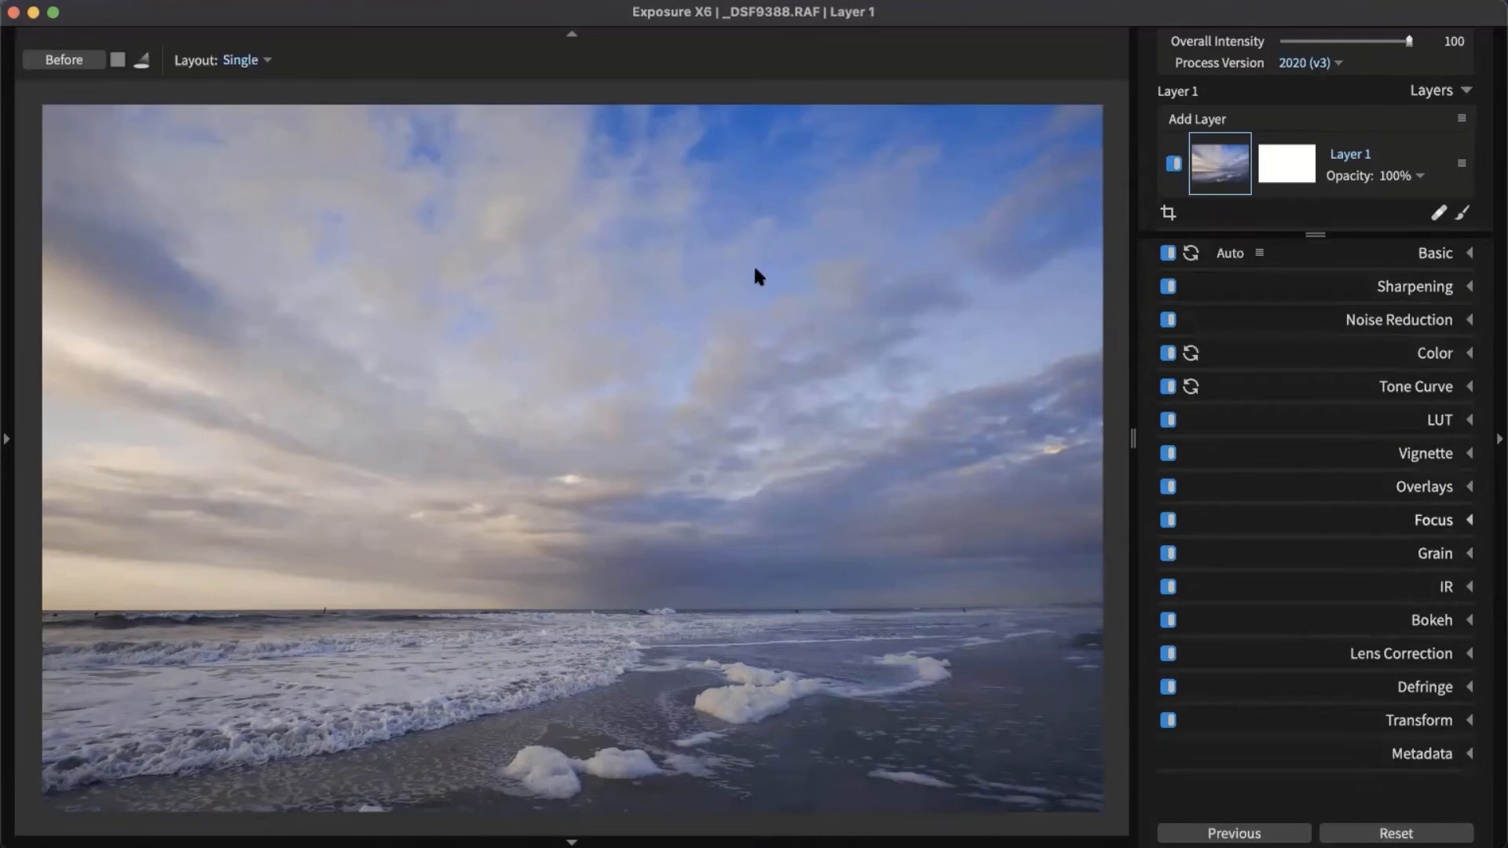
Return to the thumbnail grid and open the palm tree plaza photo _DSF5317.RAF.
double_click(737, 302)
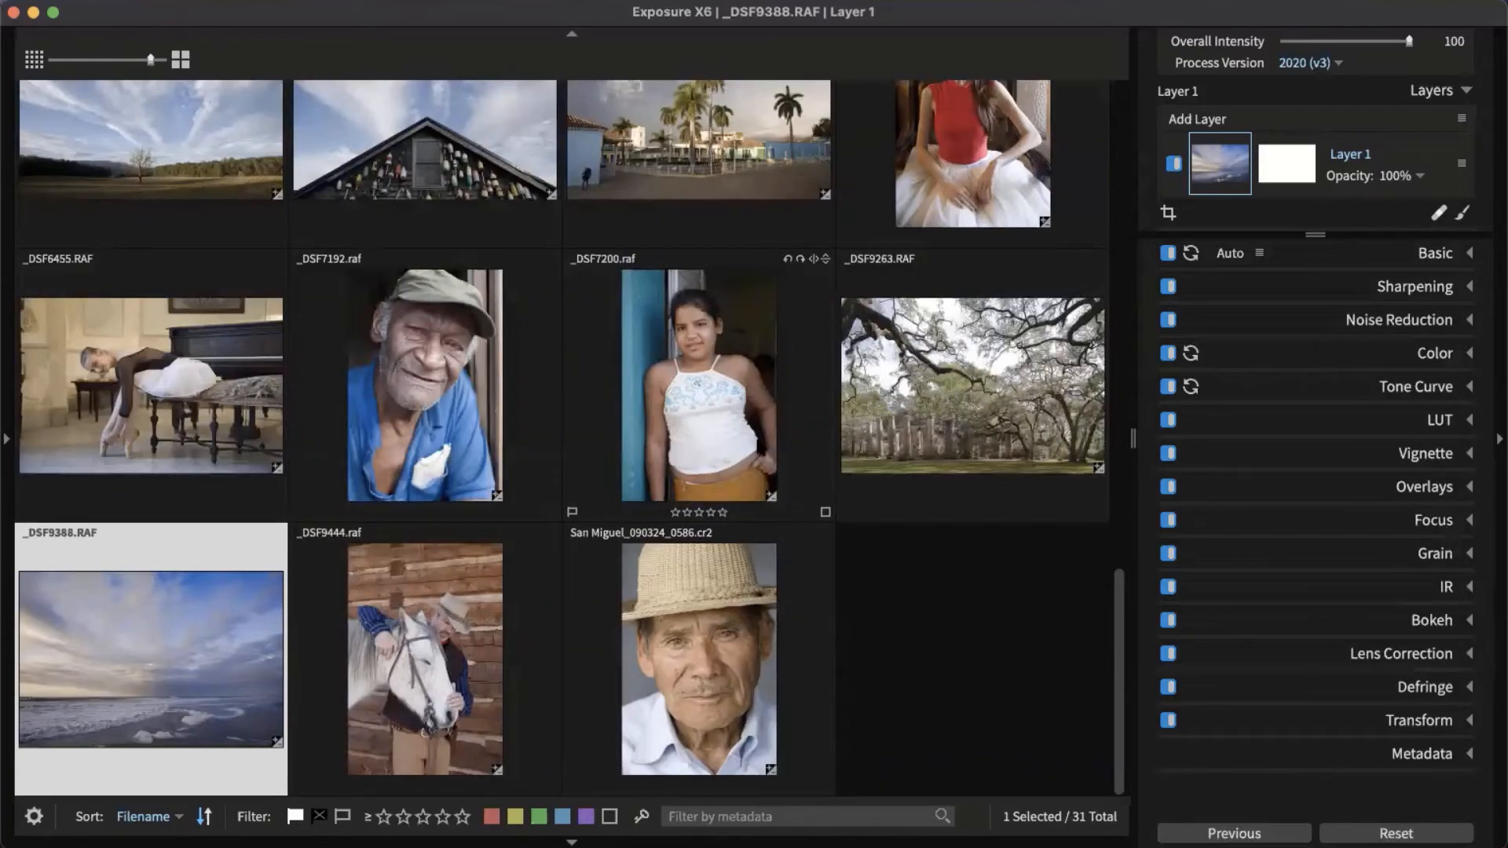
scroll(591, 530, "up", 2)
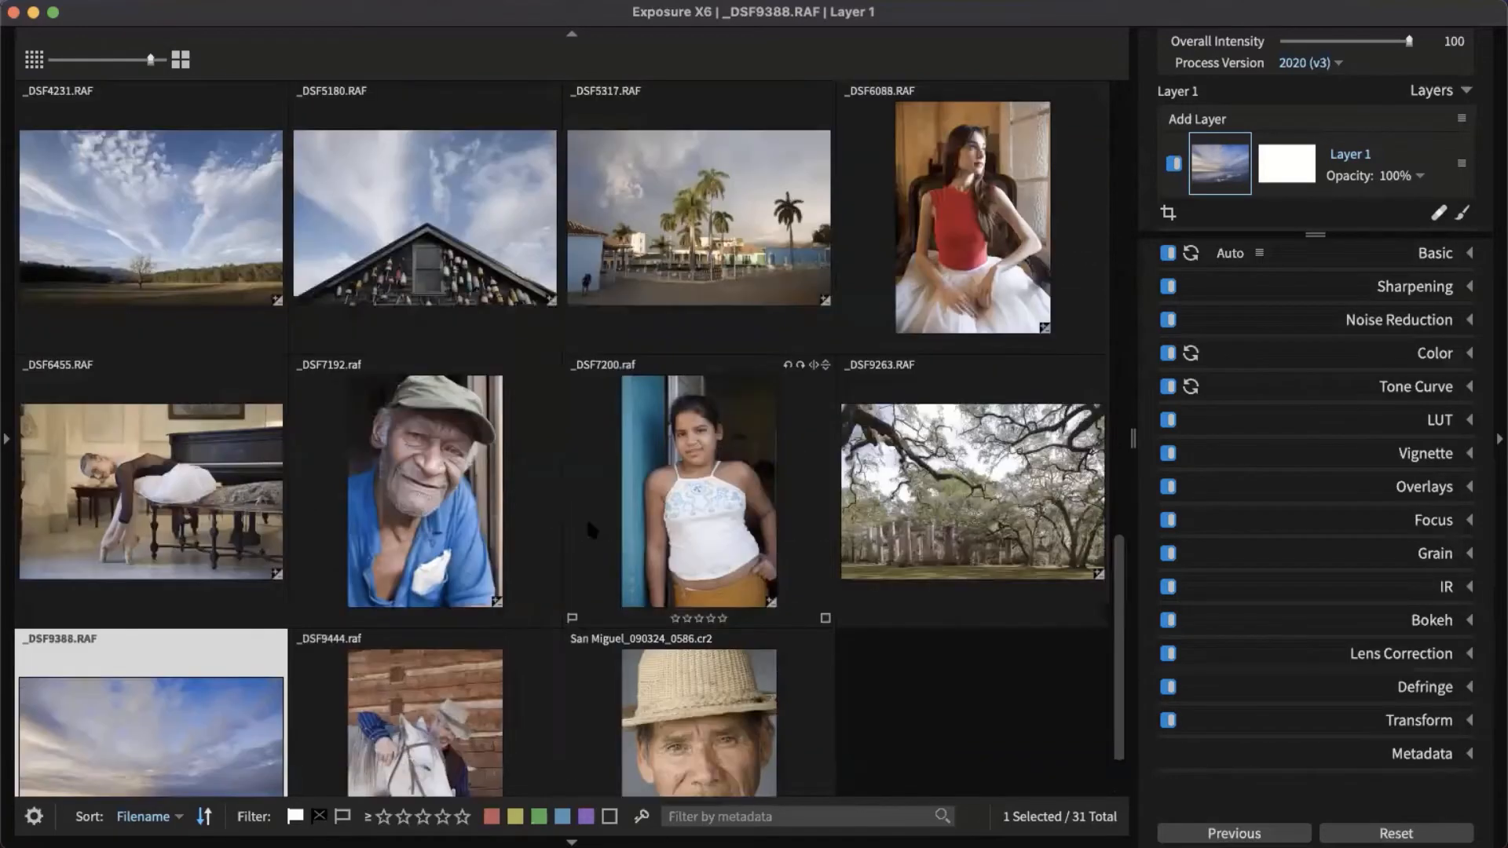
scroll(292, 541, "up", 4)
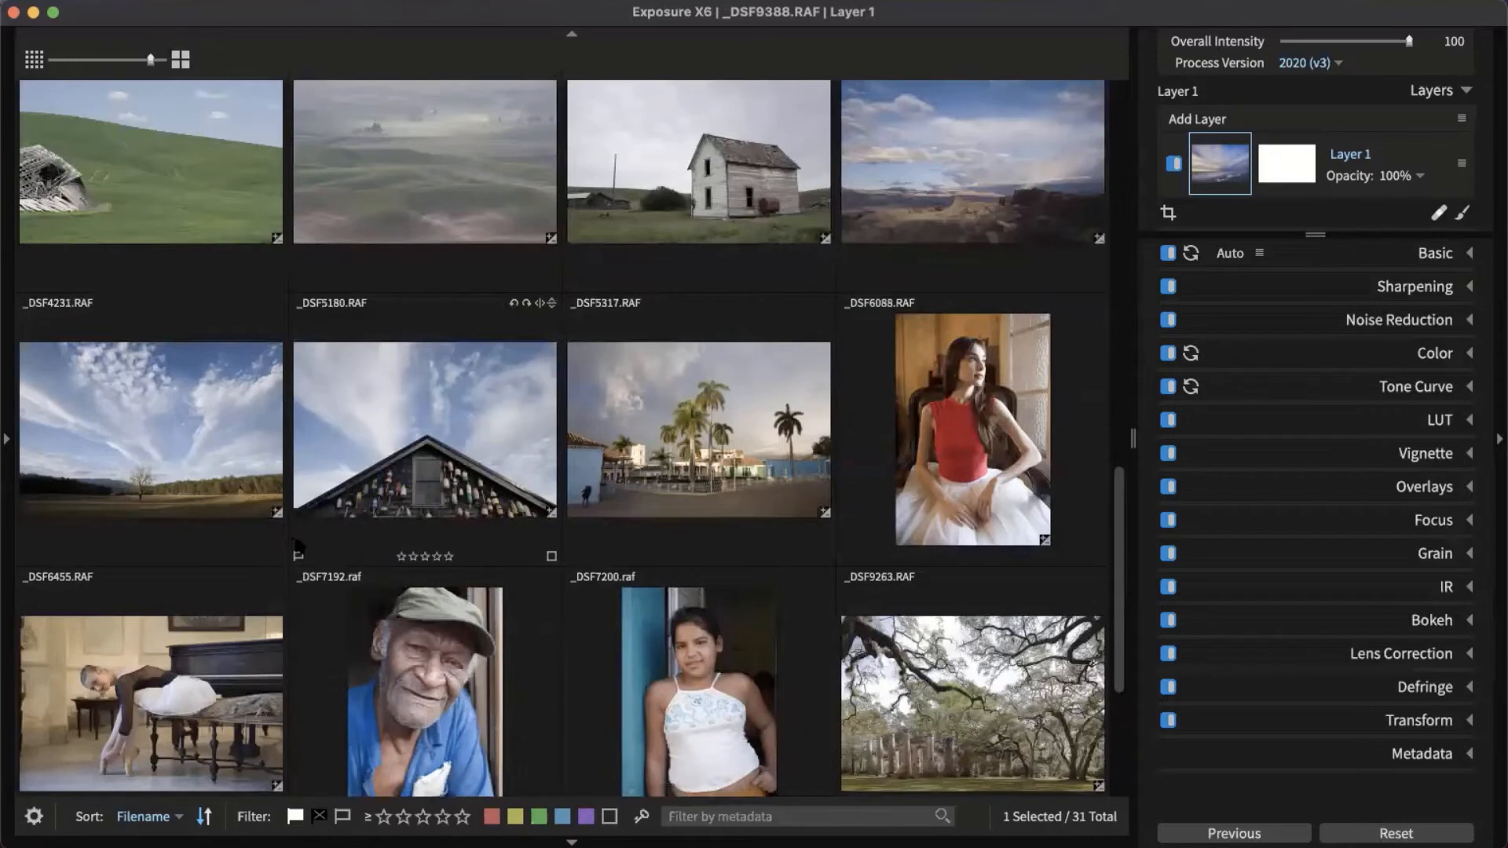
double_click(726, 471)
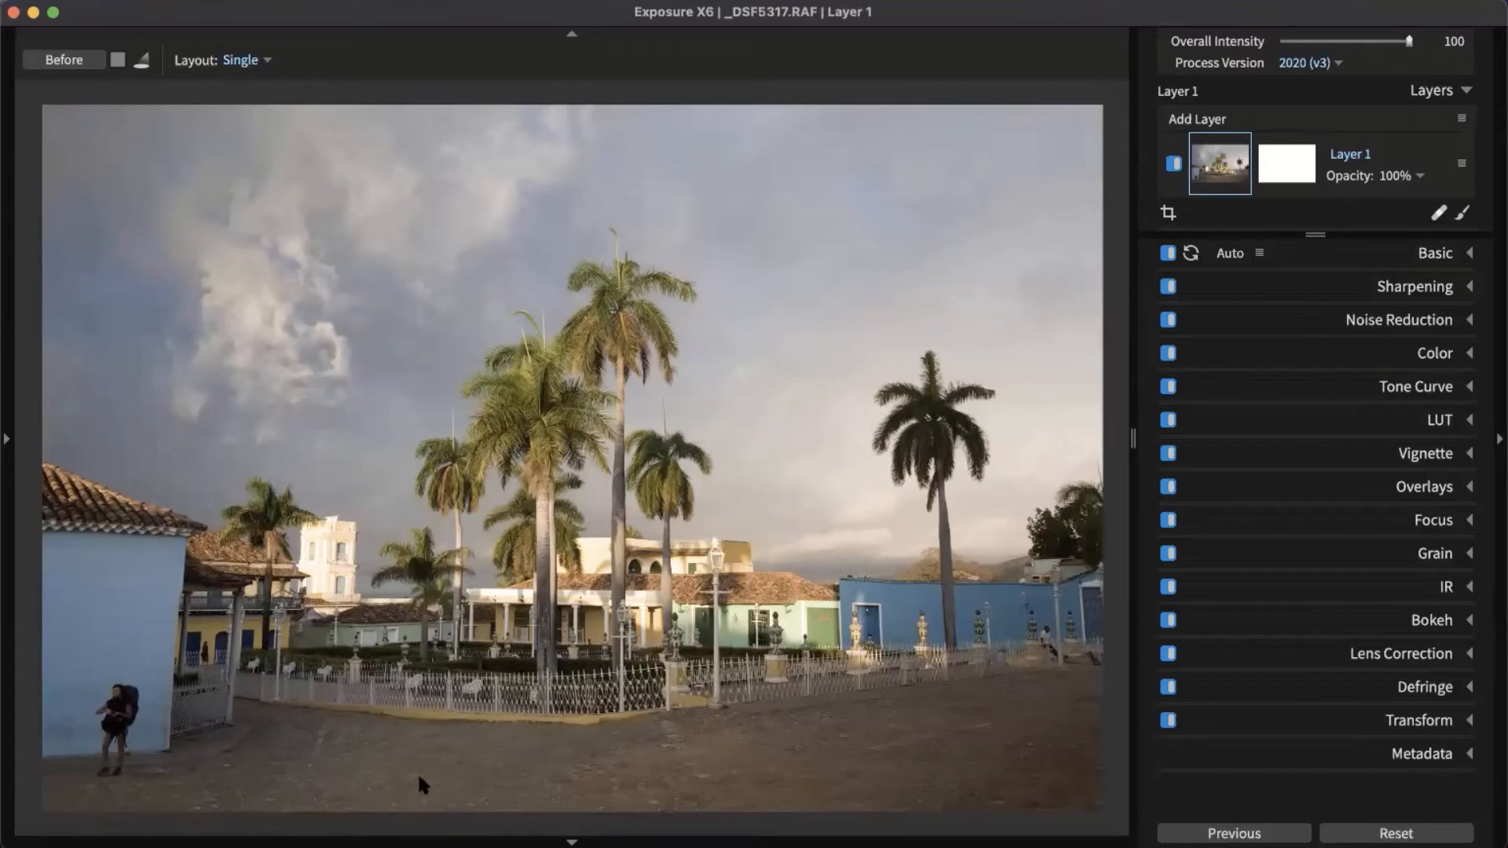
Clone pavement over a strip of the street near the backpacker using a Clone brush of size 45.14, feather 44 and opacity 67.
left_click(1440, 213)
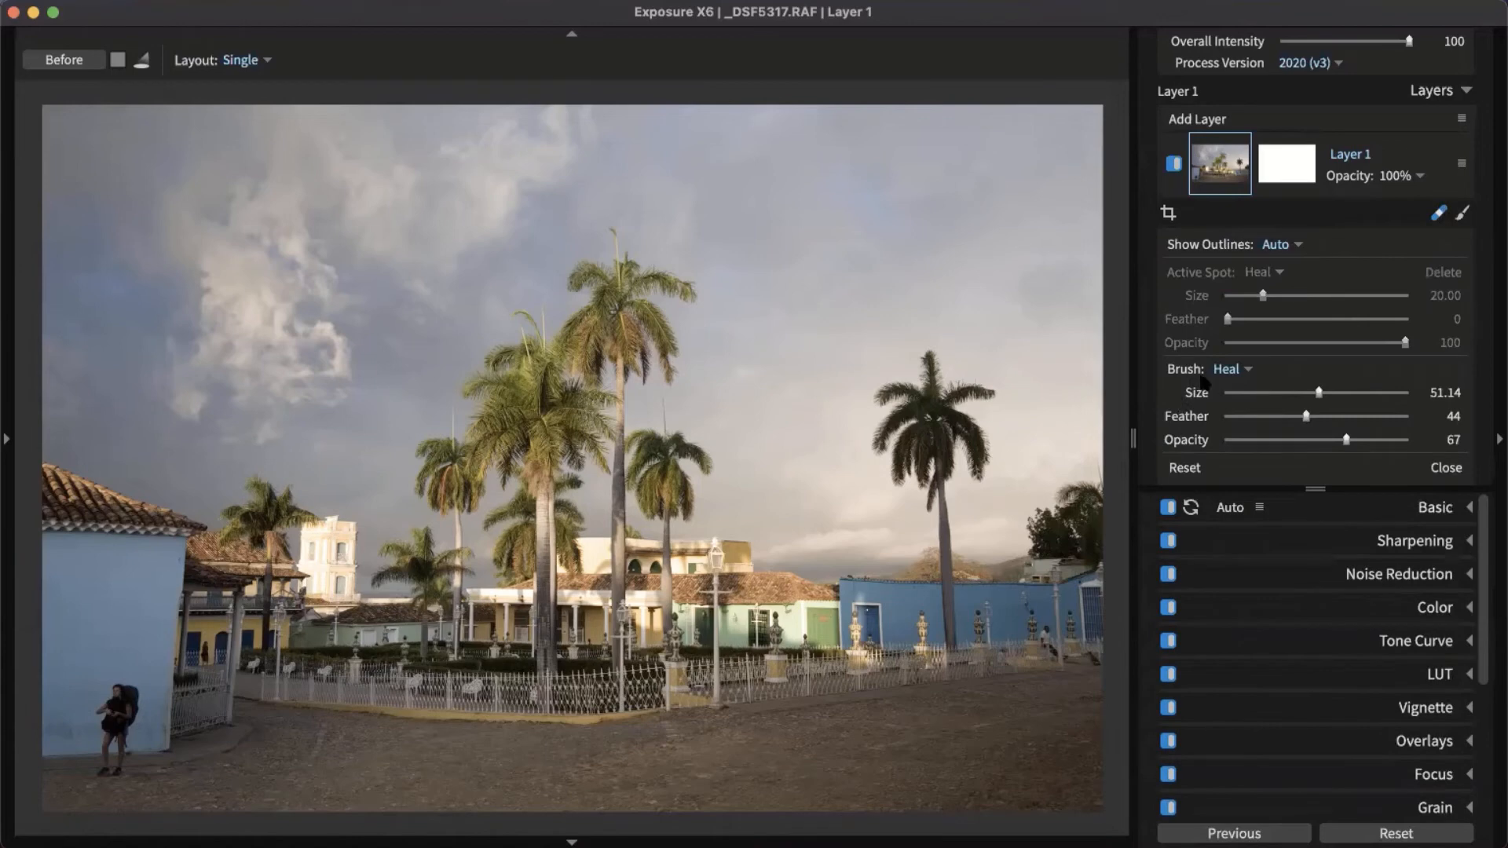
left_click(1224, 369)
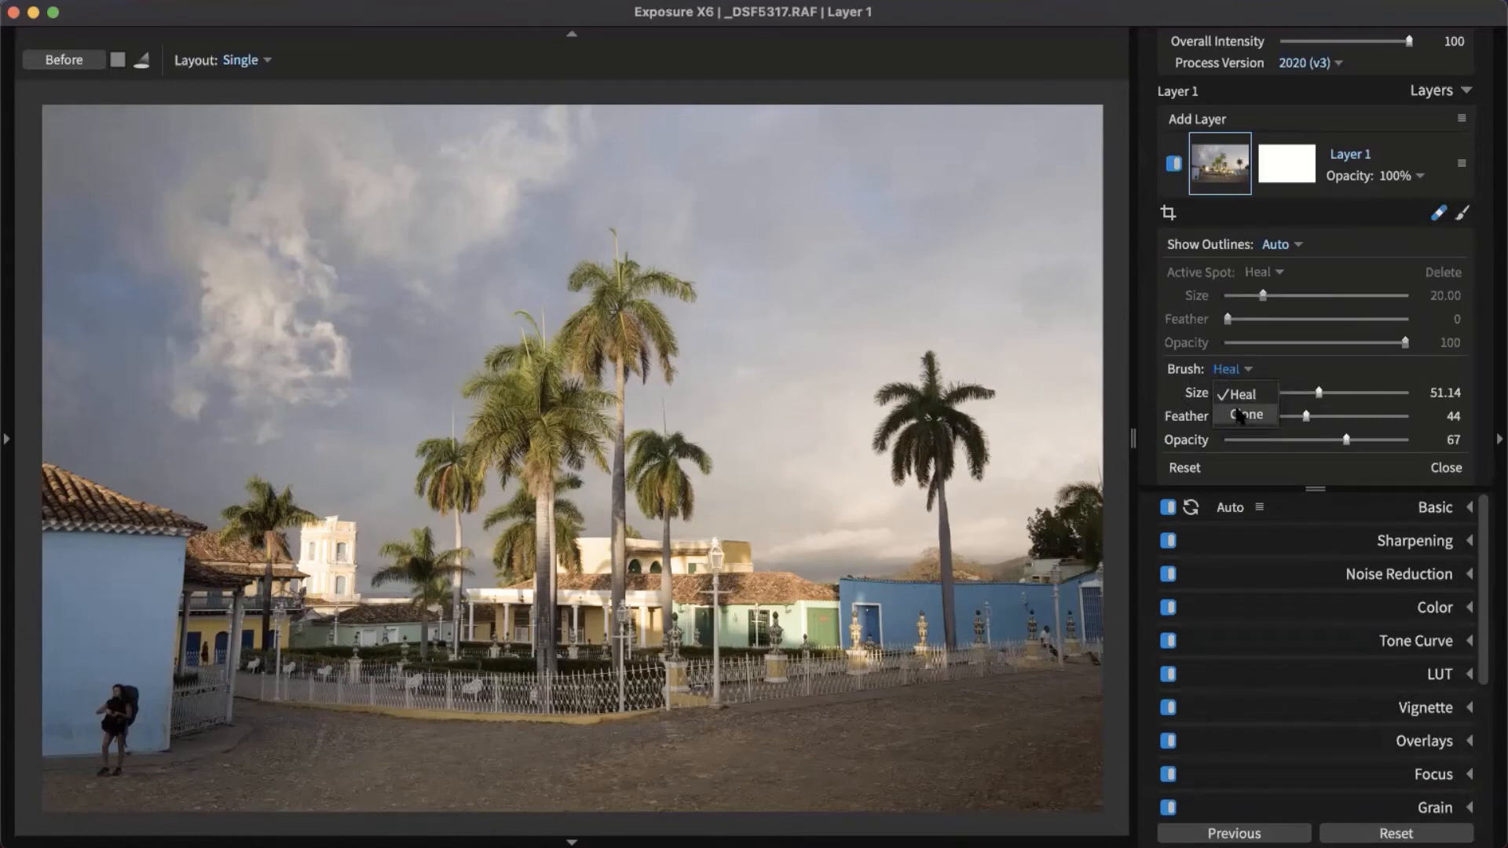
left_click(1239, 415)
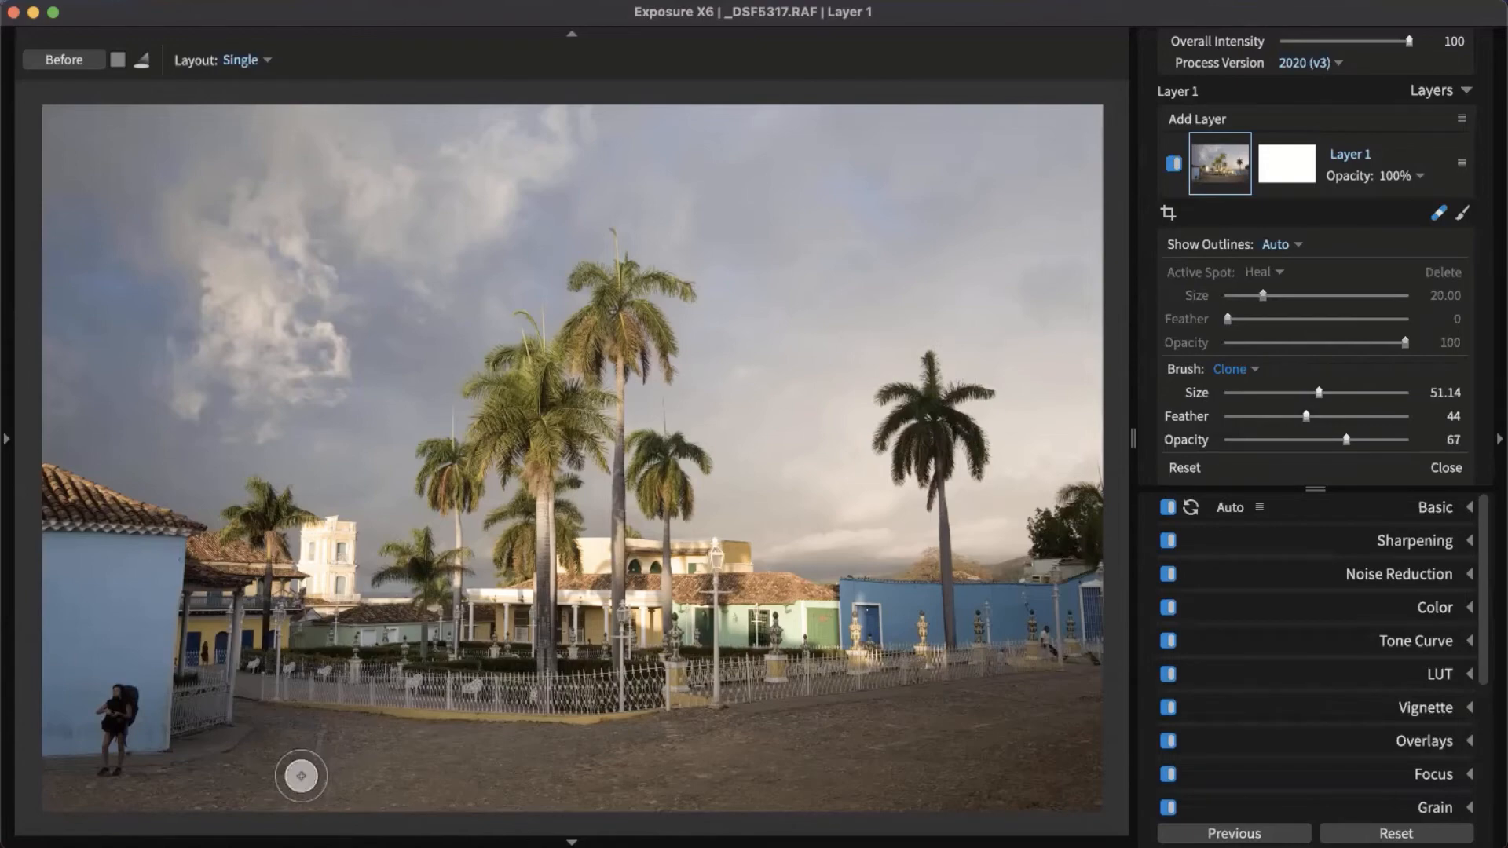
key("super+plus")
scroll(444, 643, "down", 6)
mouse_move(533, 562)
left_mouse_down()
mouse_move(673, 445)
mouse_move(1060, 194)
left_mouse_up()
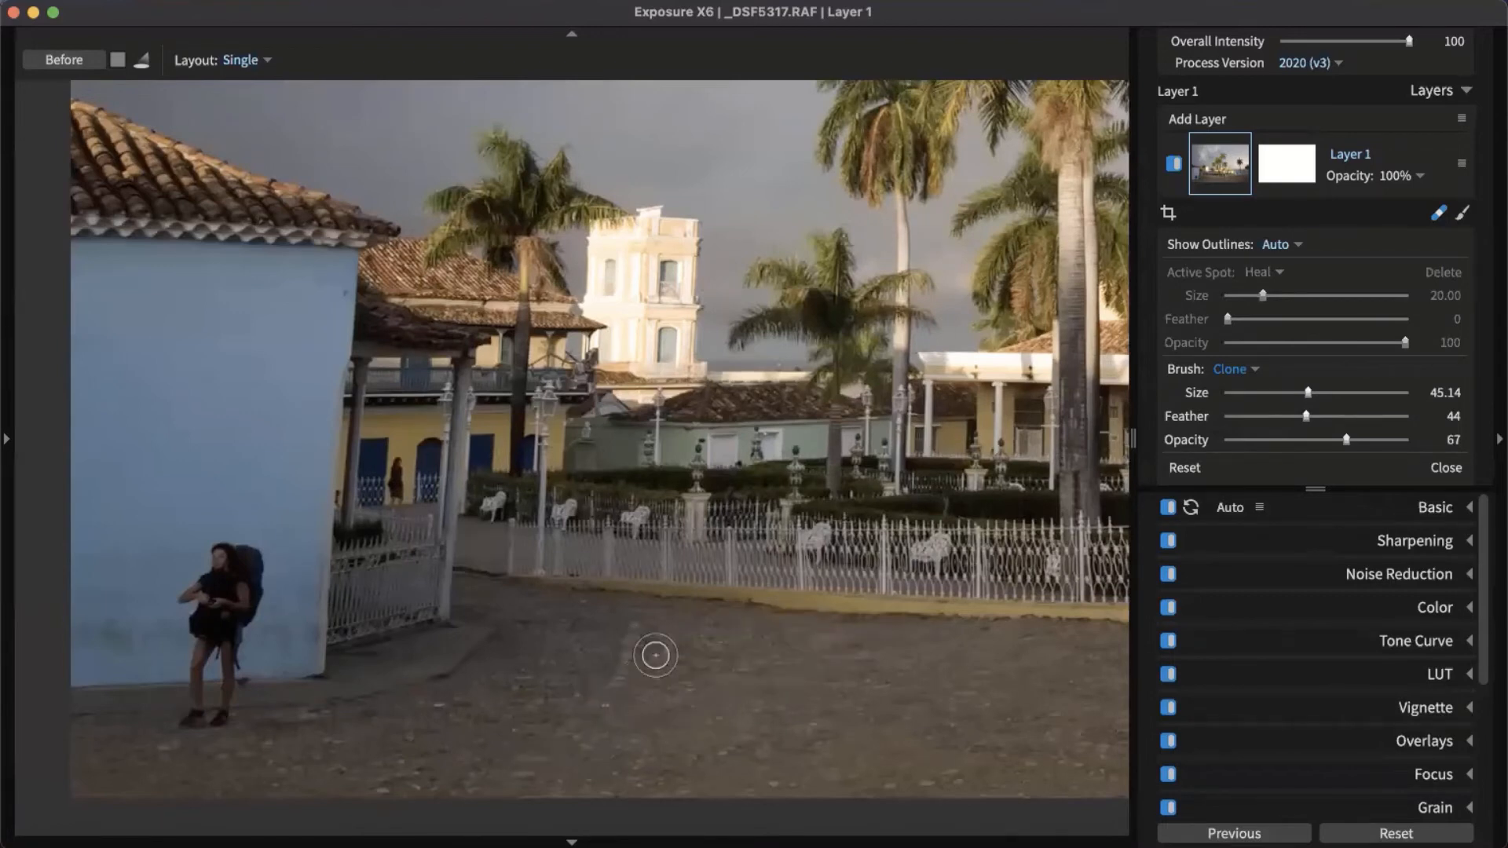
left_click_drag(629, 629, 603, 704)
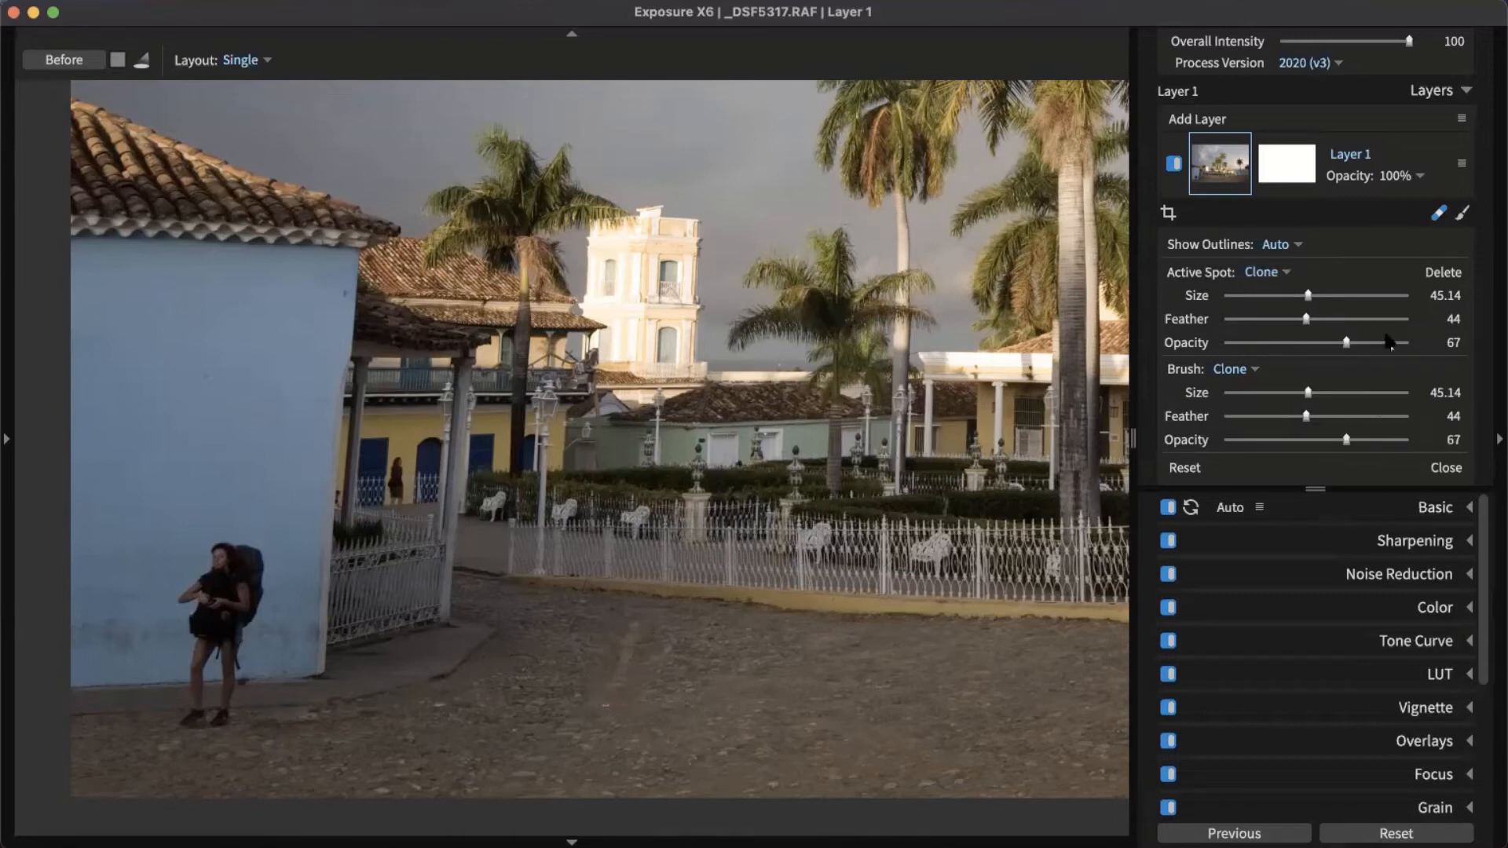
Increase the cloned spot's opacity, adjust its placement on the street, and close the retouching tool with the whole photo in view.
left_click_drag(1388, 344, 1433, 336)
mouse_move(620, 731)
left_mouse_down()
mouse_move(559, 738)
mouse_move(599, 714)
left_mouse_up()
left_click_drag(539, 761, 467, 812)
left_click(1440, 216)
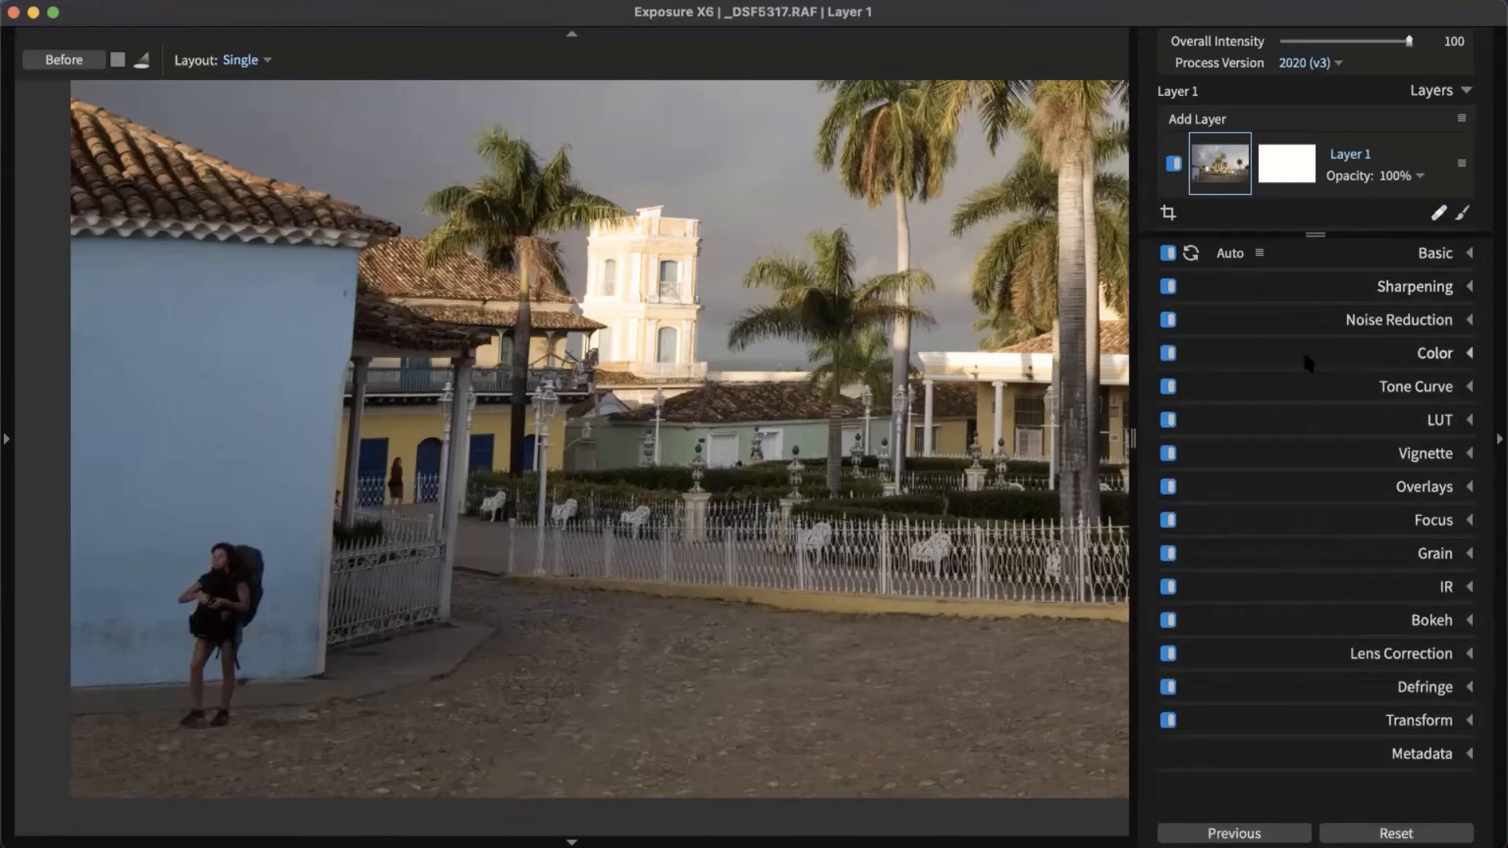
left_click(999, 543)
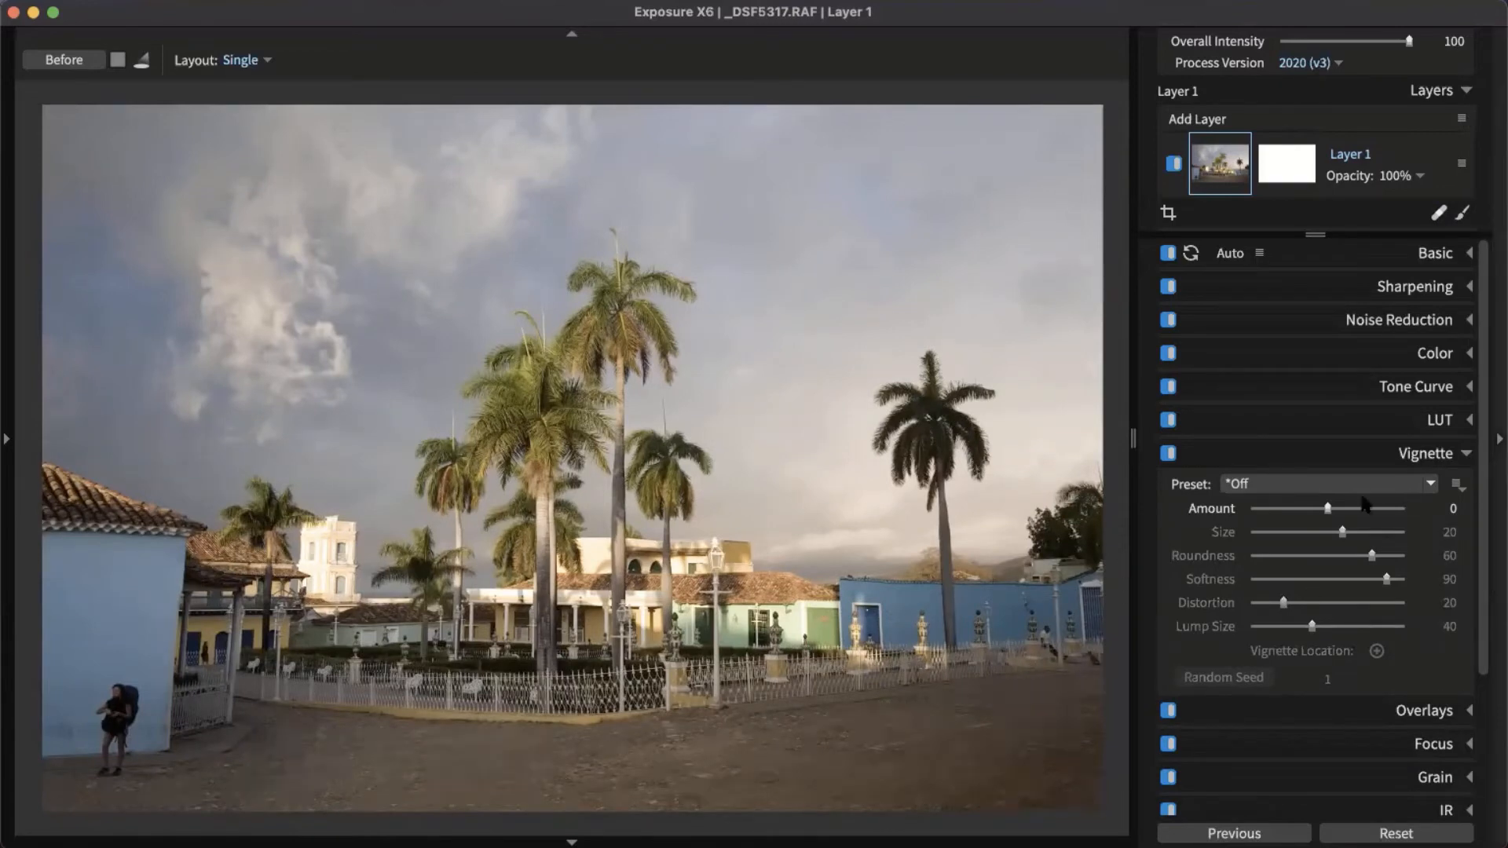
Apply the Distortion - Large Lumps vignette with Amount 100, Size -49, Distortion 62 and Lump Size 26.
left_click(1387, 483)
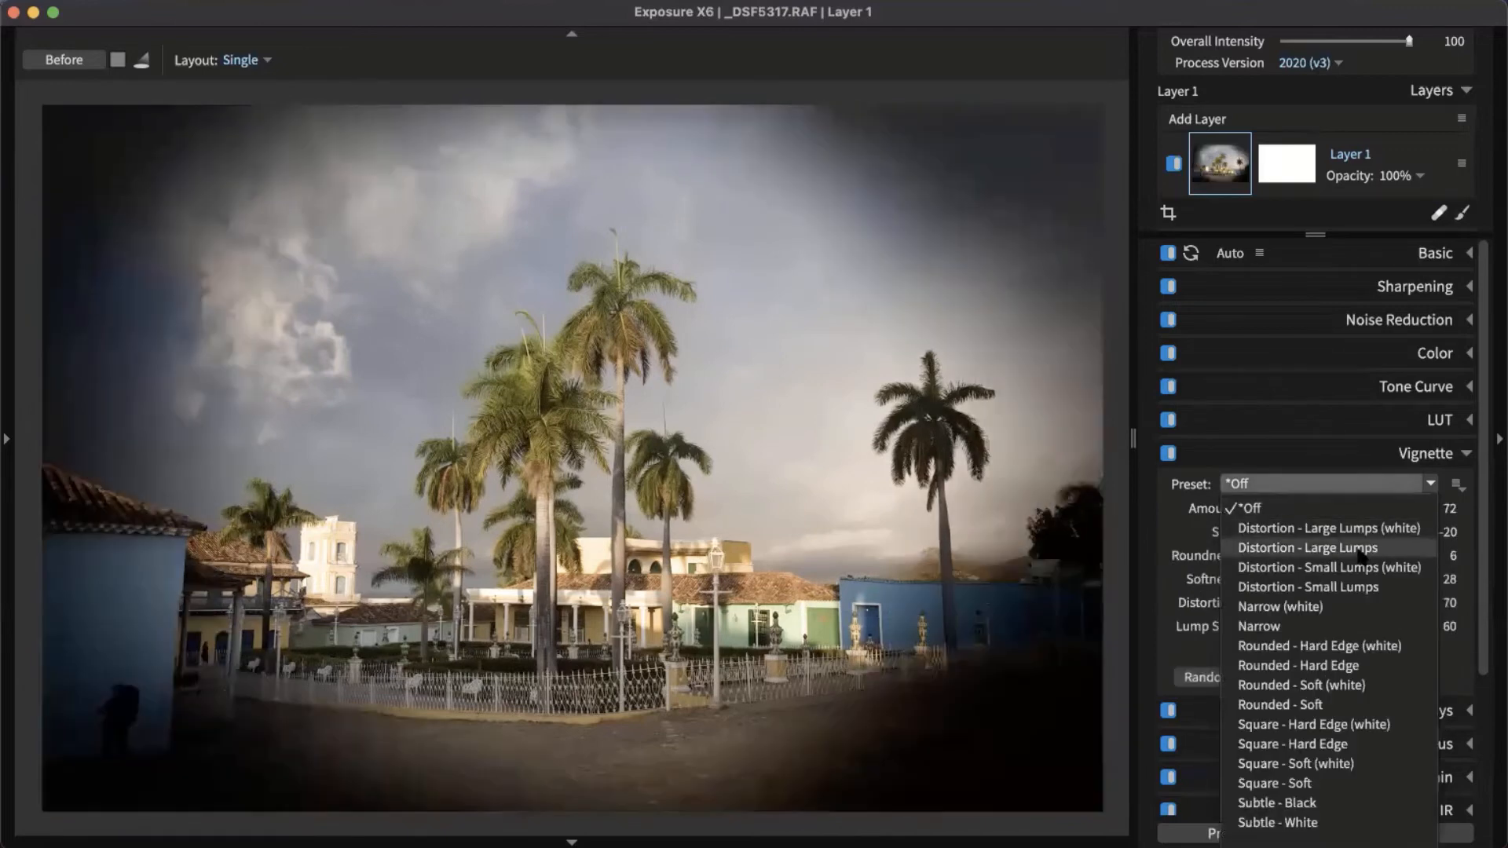
left_click(1359, 551)
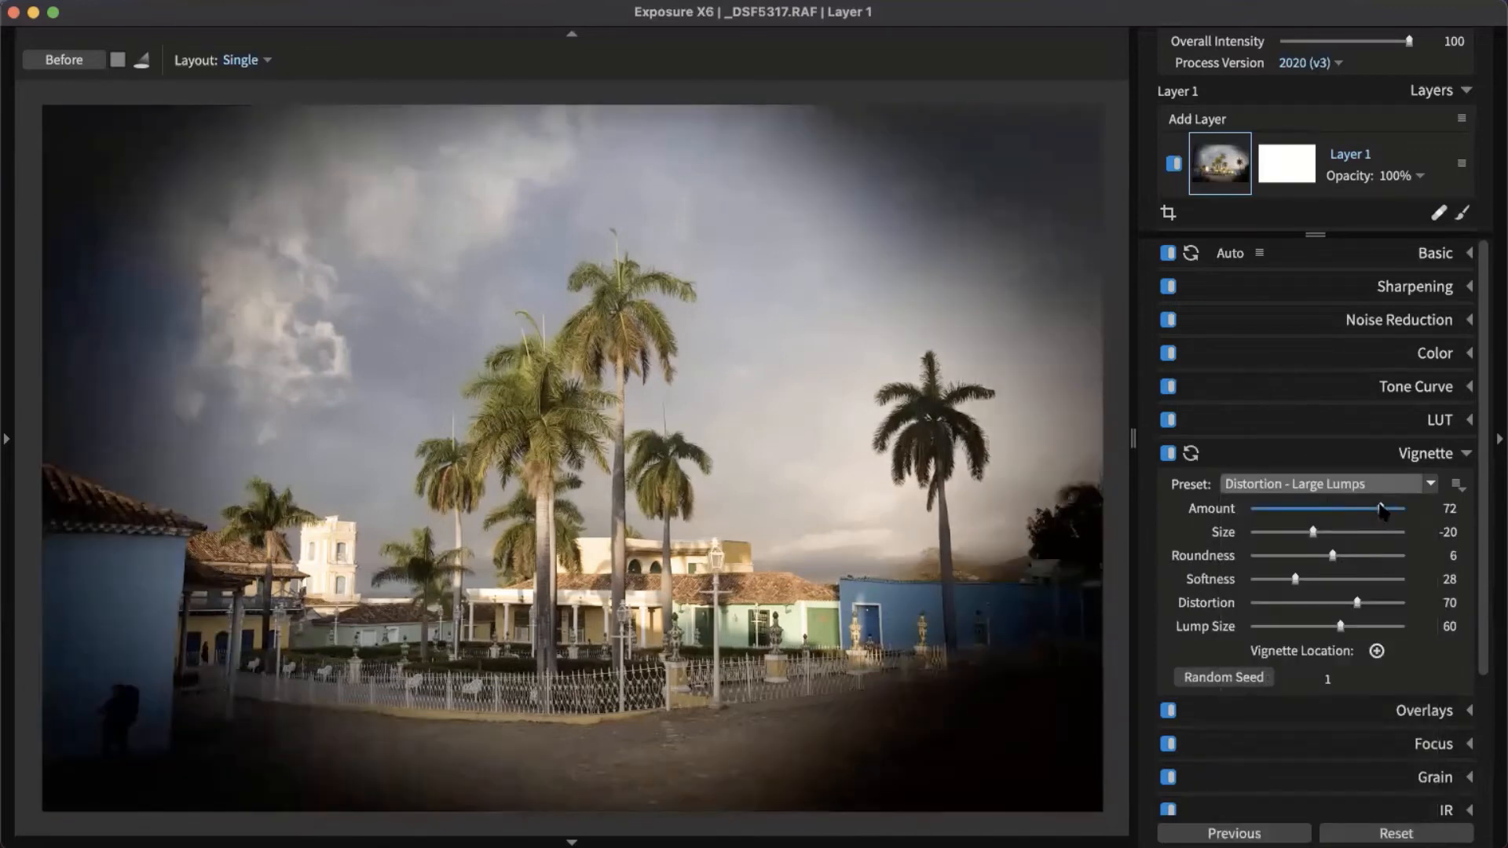
left_click_drag(1380, 508, 1405, 508)
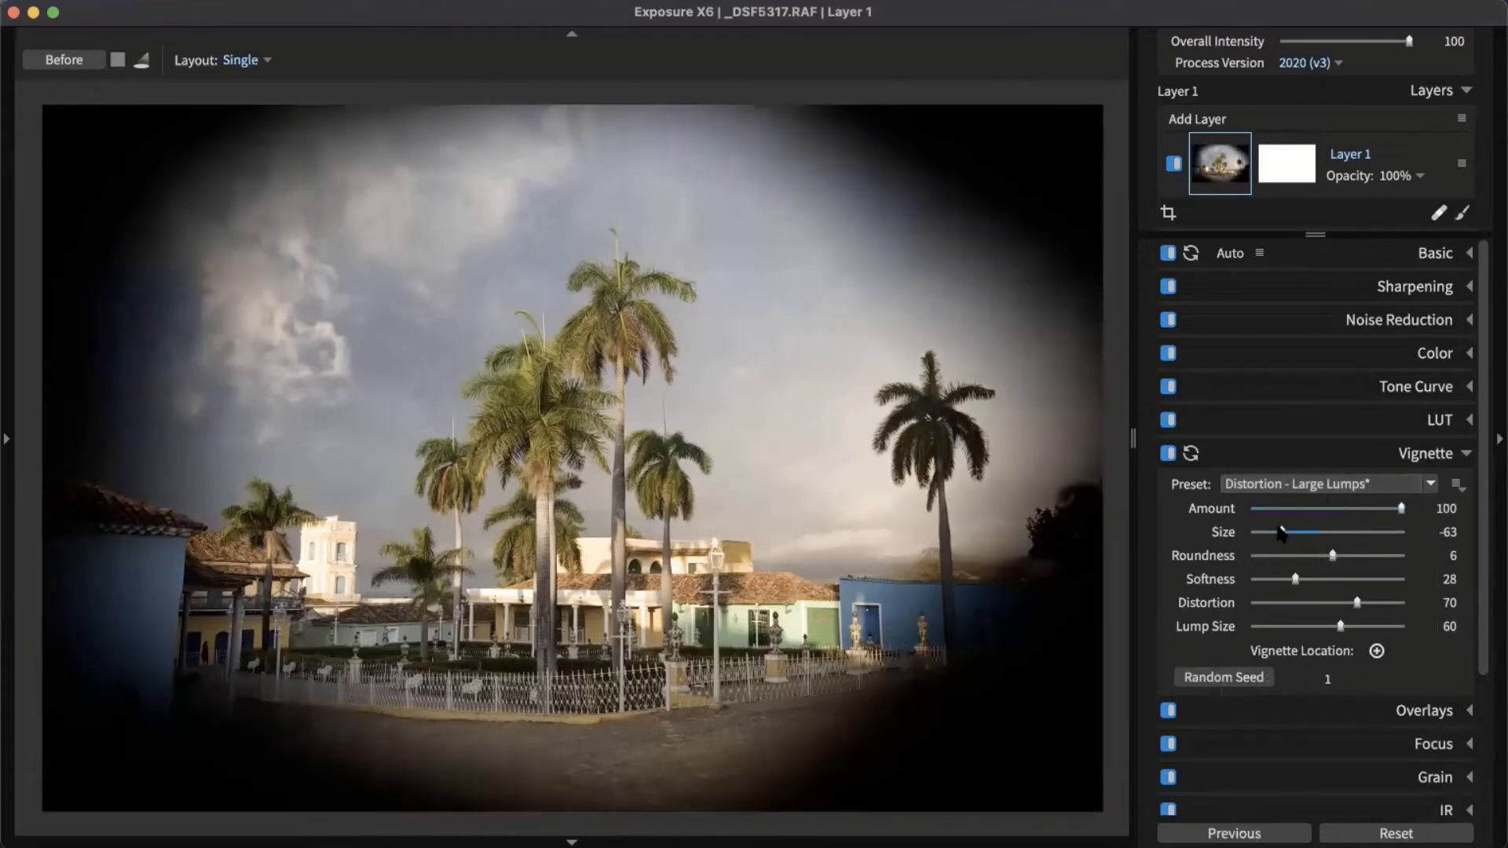
left_click_drag(1283, 534, 1289, 532)
left_click_drag(1356, 602, 1291, 626)
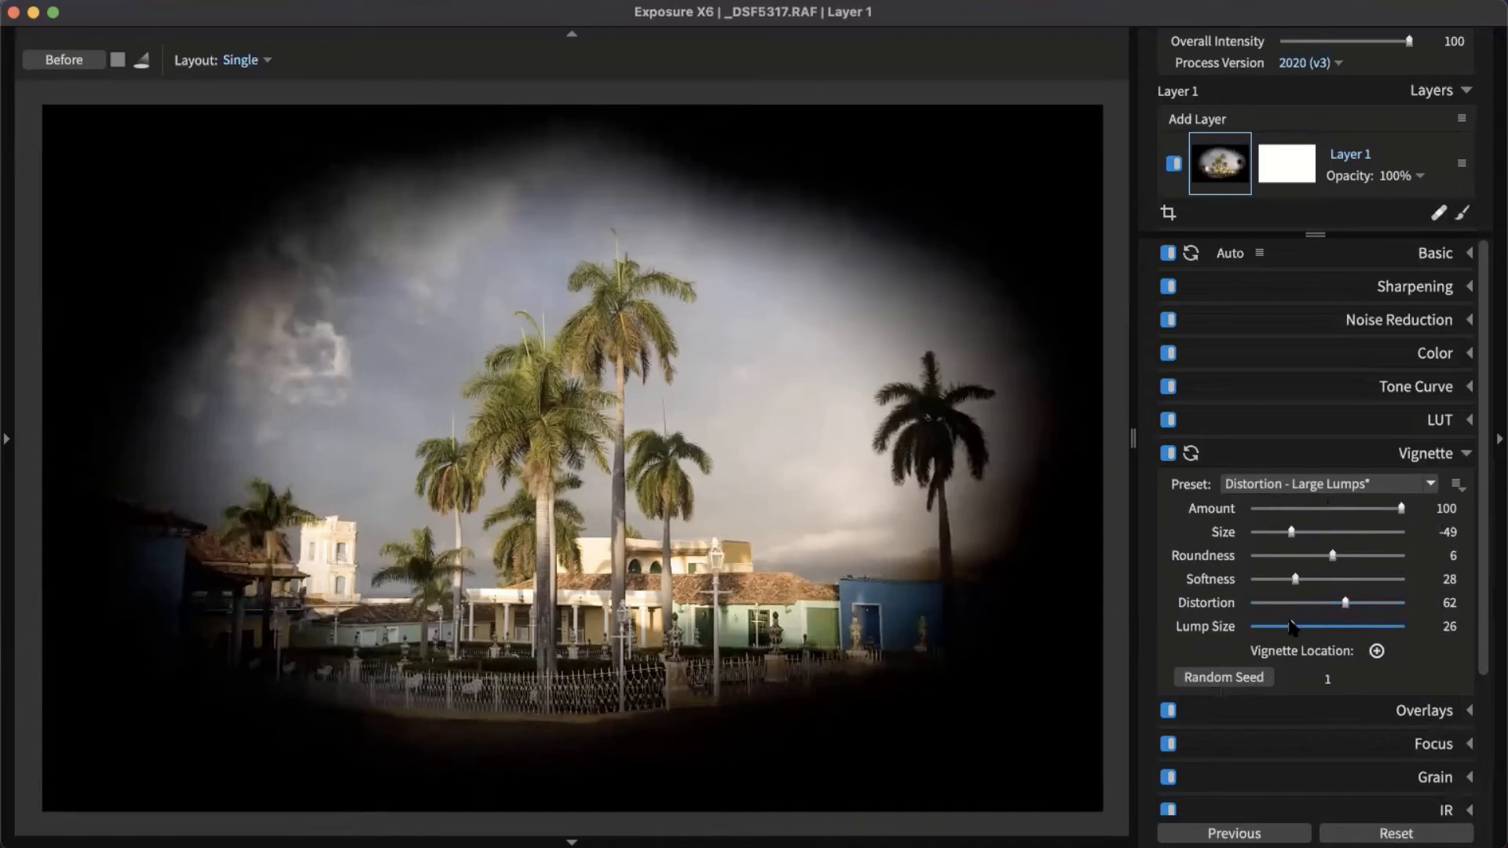
Randomize the vignette's shape twice, and set Lump Size to 34 and Distortion to 84.
left_click(1248, 682)
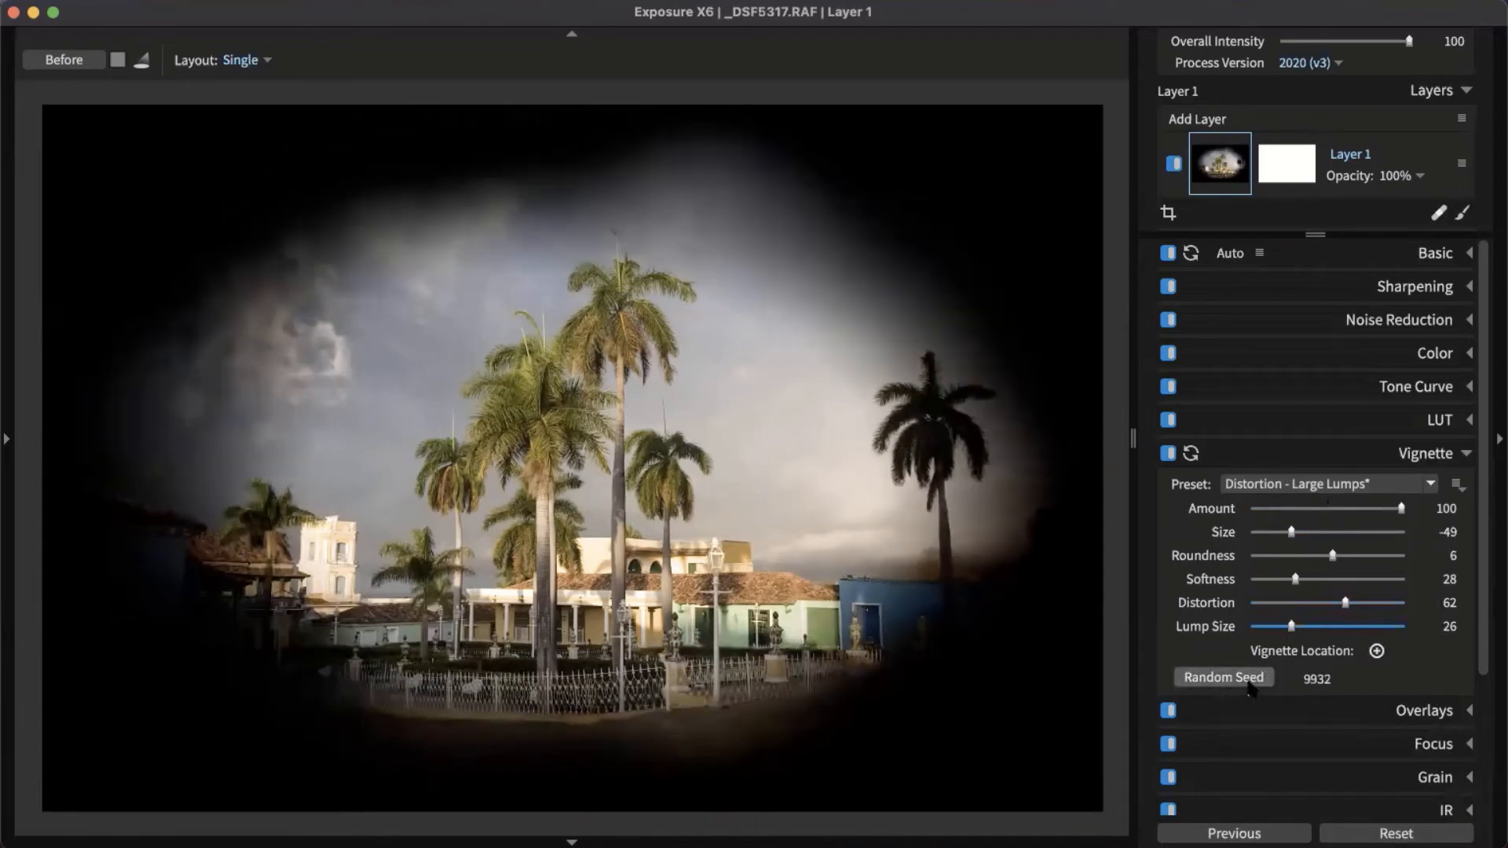
left_click(1250, 683)
left_click_drag(1291, 626, 1378, 605)
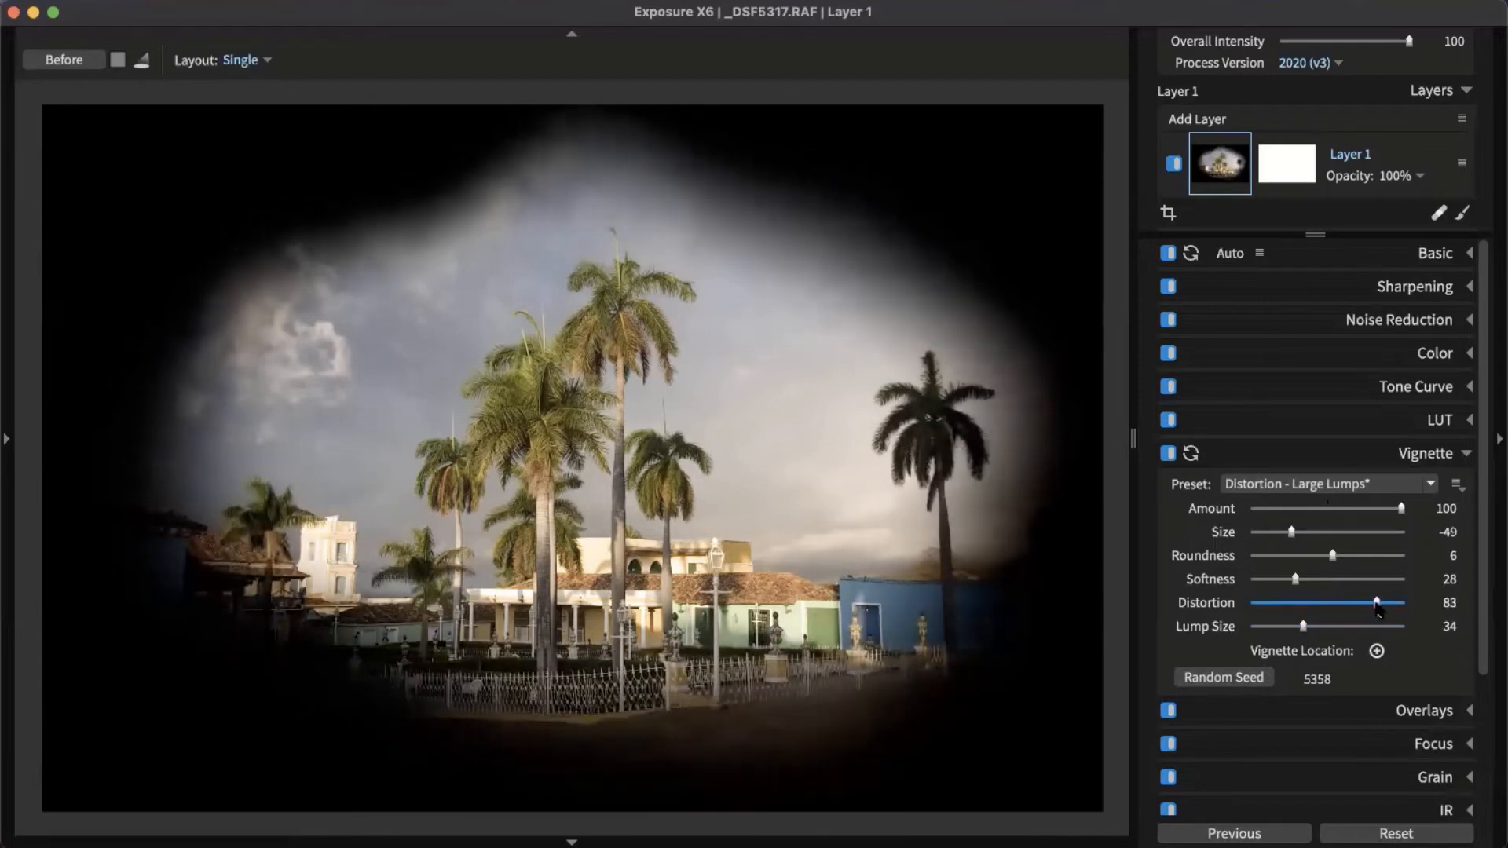
Center the vignette on the trunk of the front palm tree, and set Softness to 78 and Amount to 9.
left_click(1376, 652)
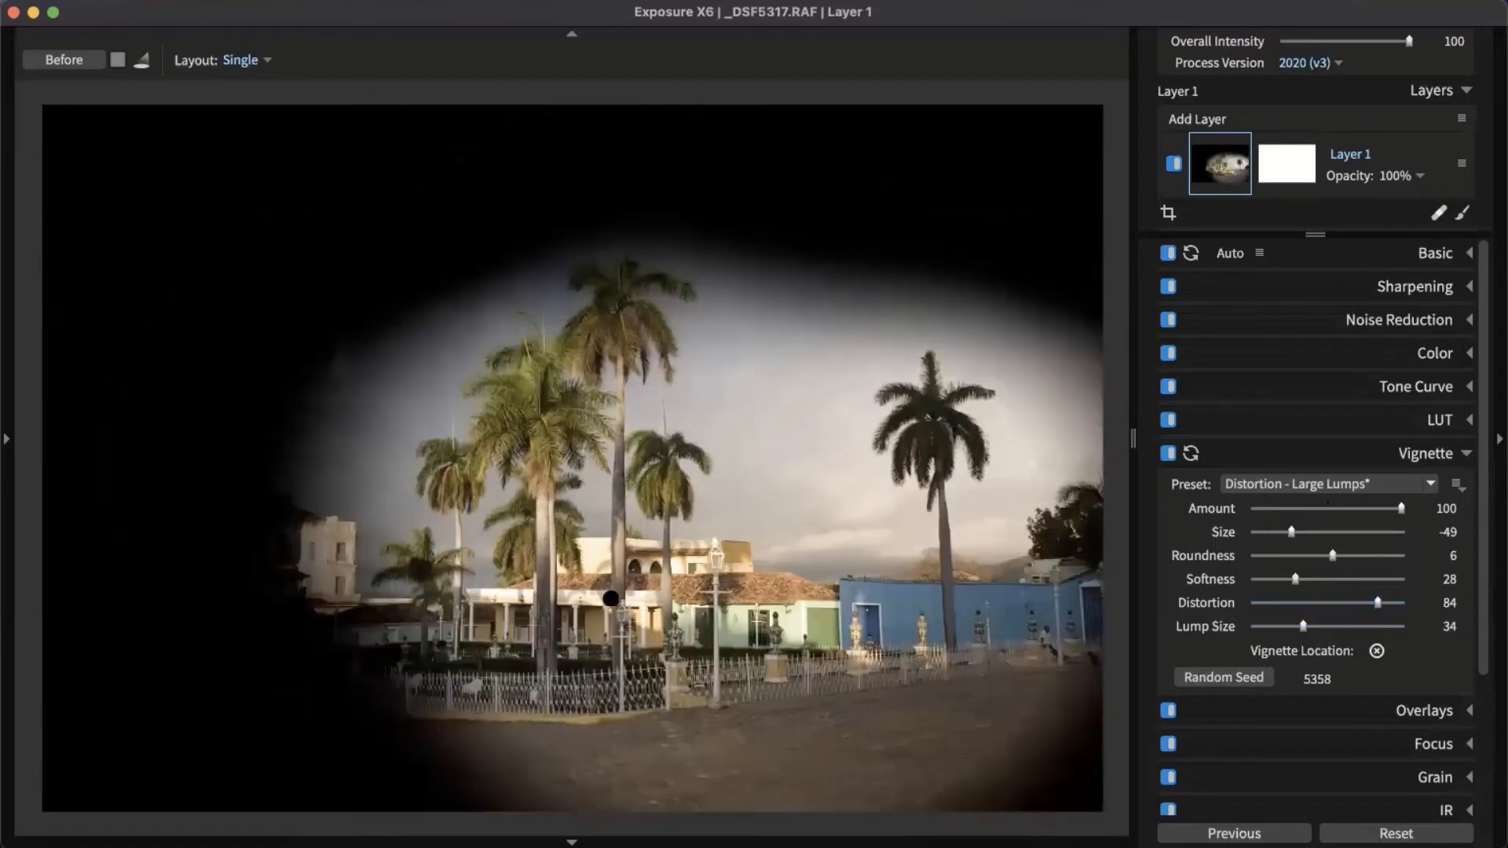
left_click(547, 580)
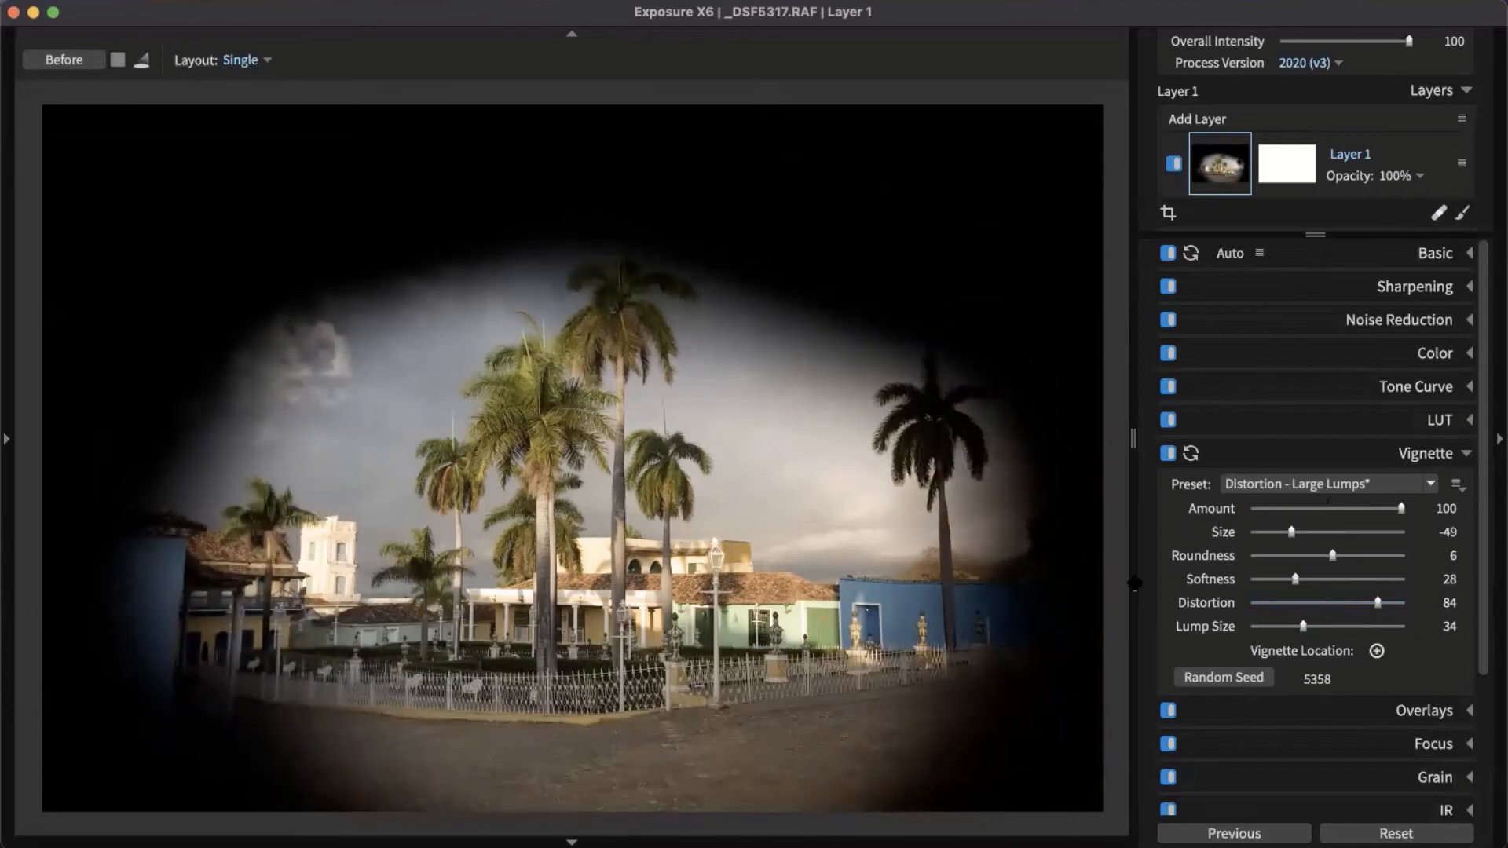
left_click_drag(1292, 581, 1367, 589)
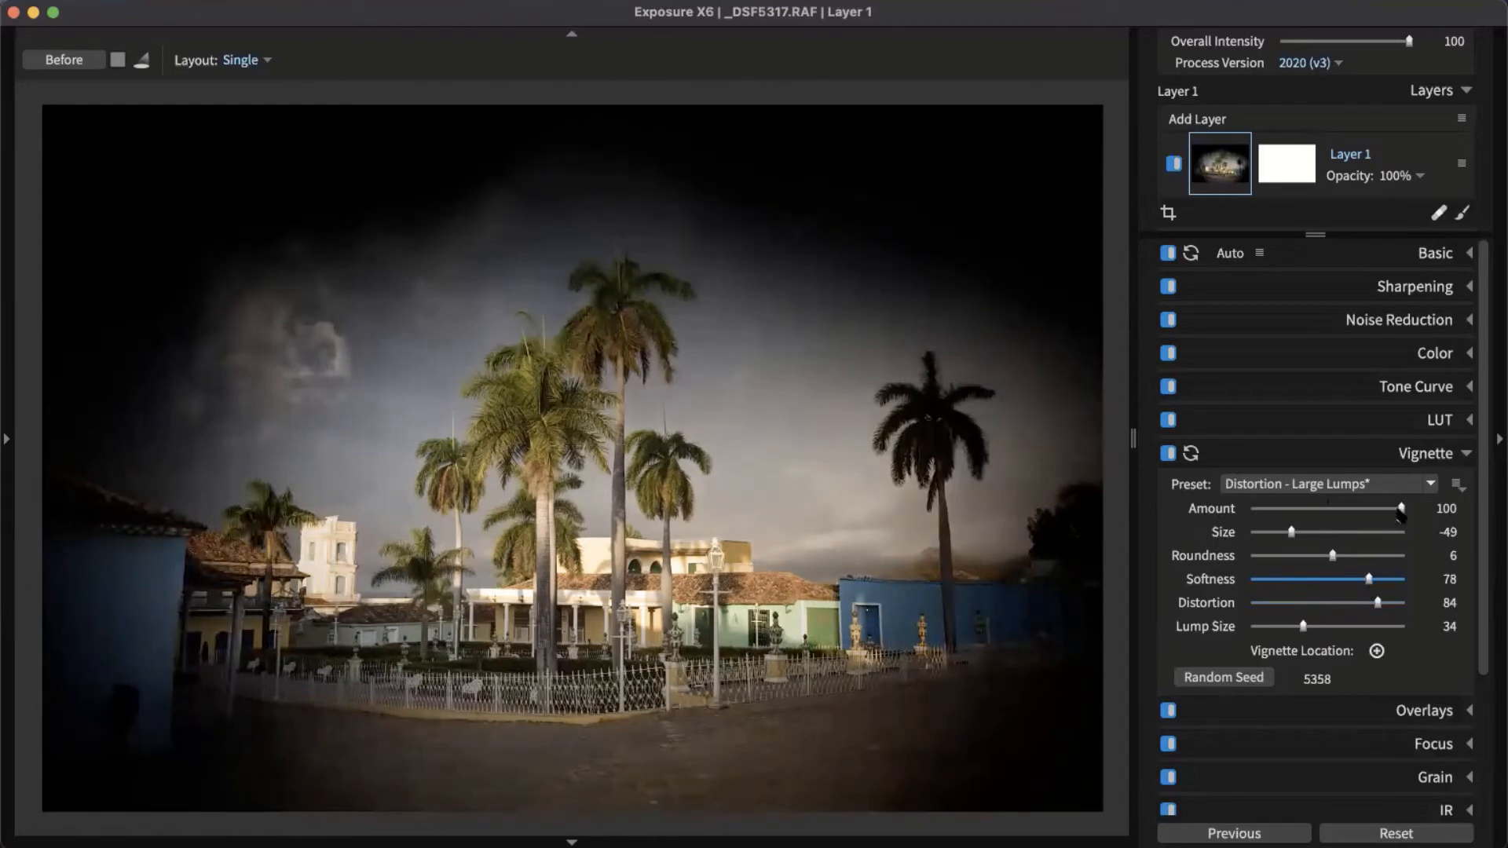
left_click_drag(1405, 514, 1333, 520)
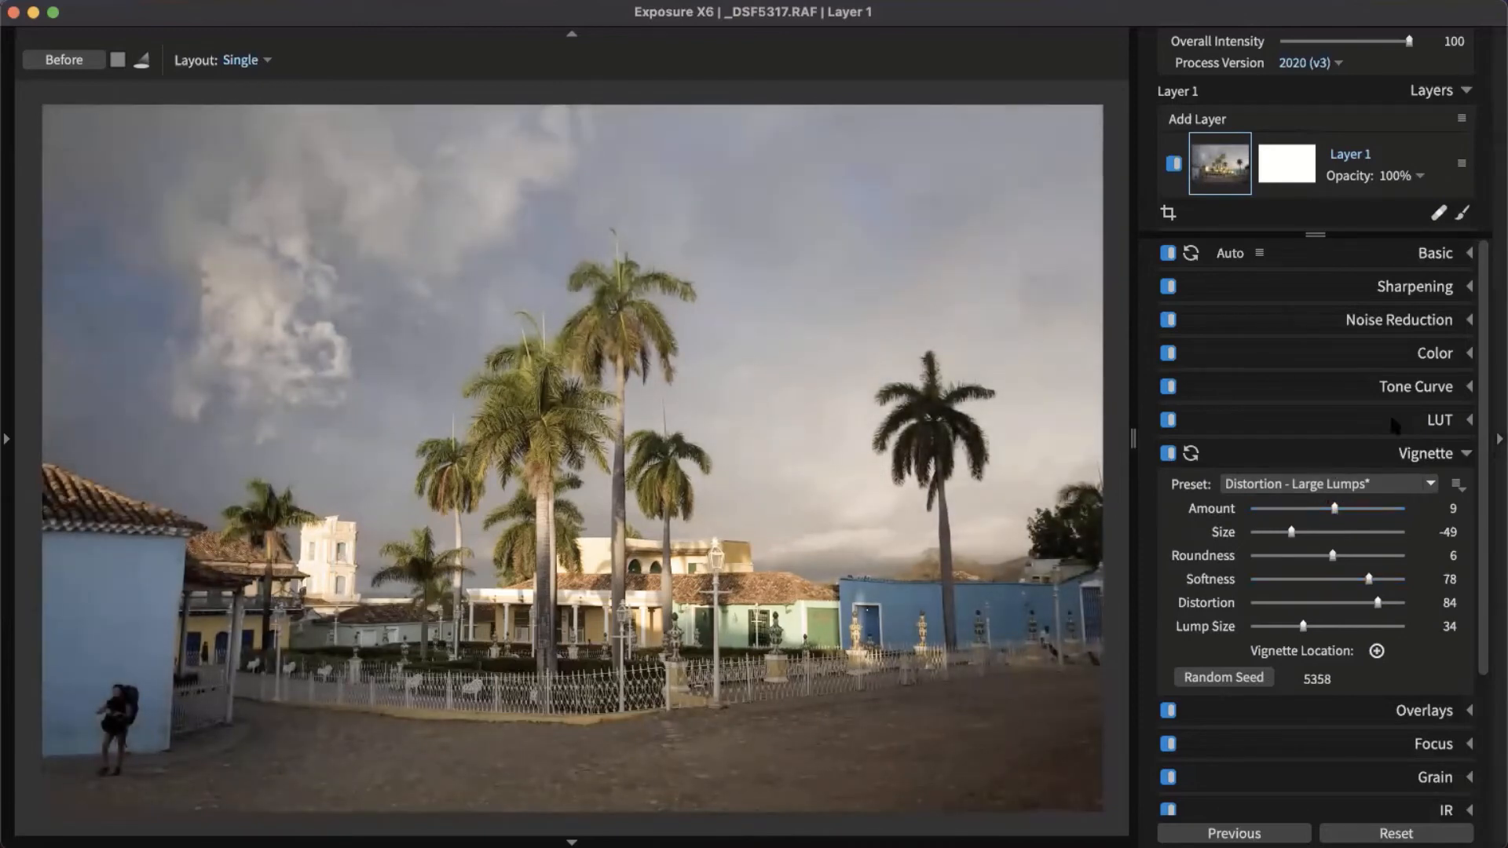
Compare the plaza photo with and without the vignette, collapse the Vignette settings, and leave the effect on.
left_click(1168, 454)
left_click(1169, 453)
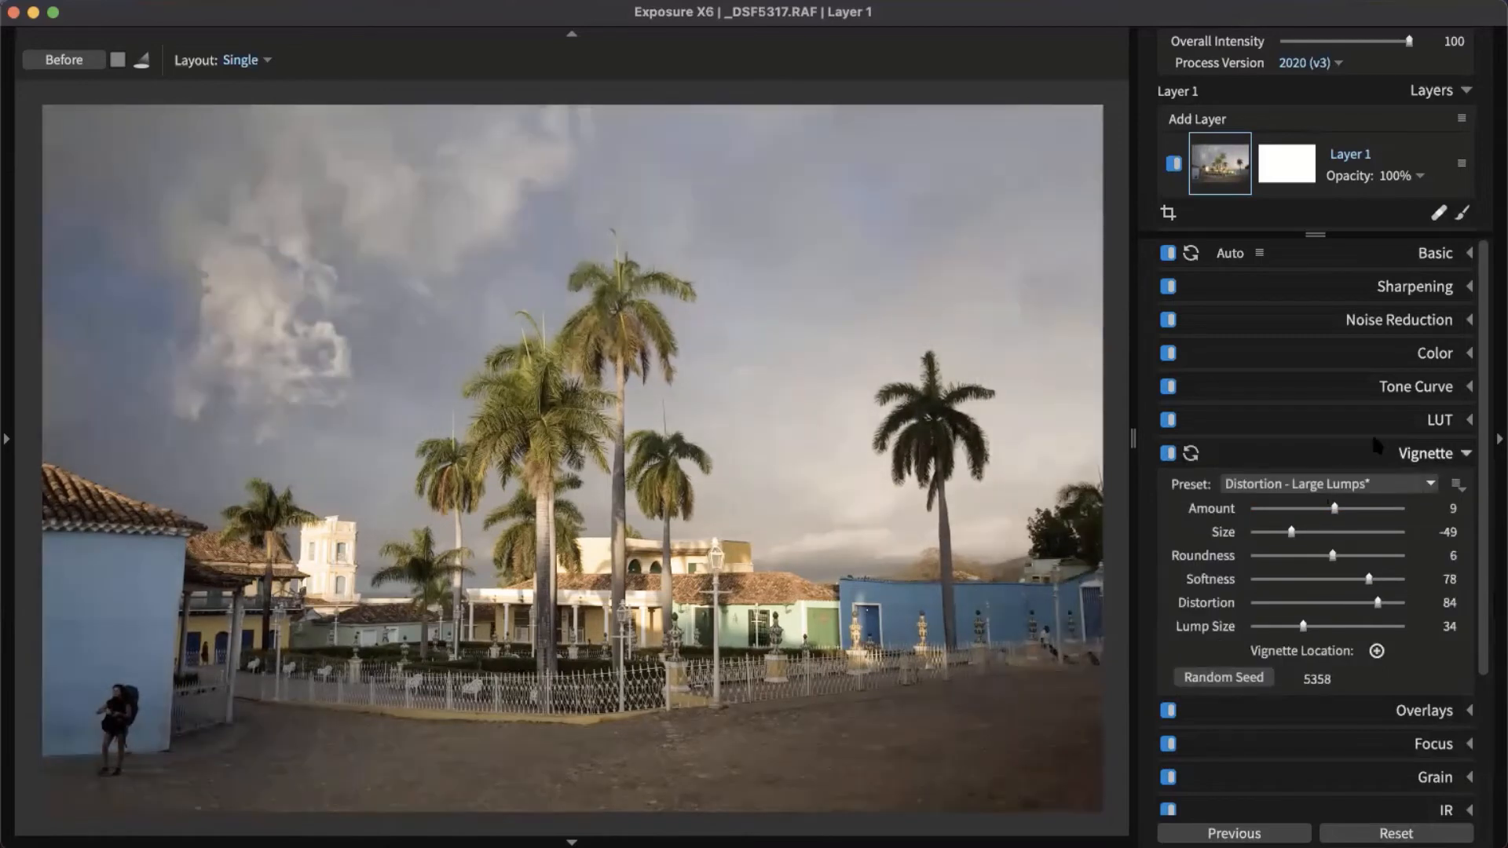
left_click(1403, 452)
left_click(1169, 454)
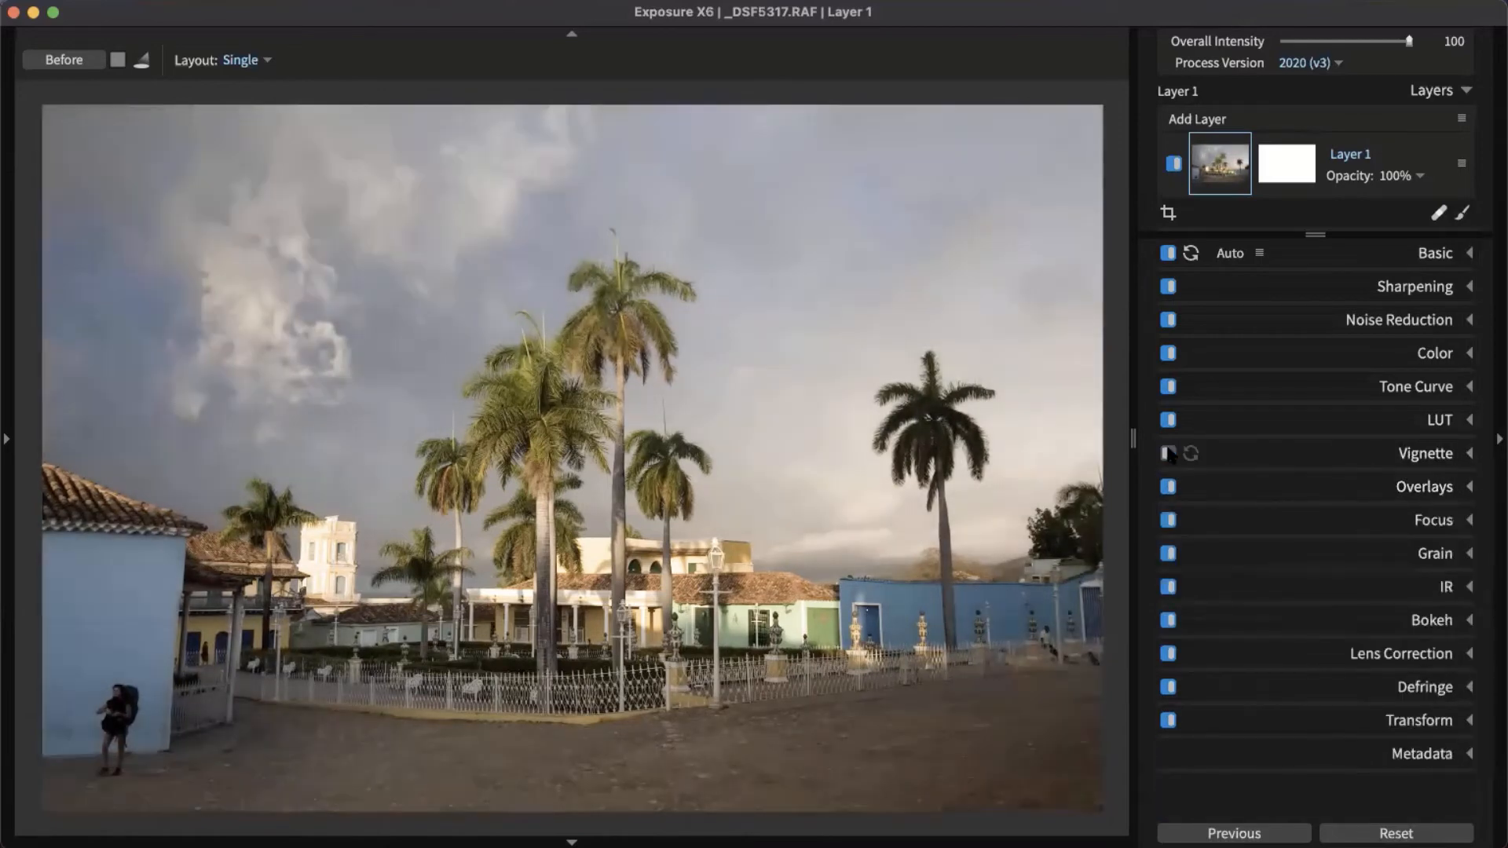
left_click(1169, 454)
left_click(1169, 454)
left_click(1168, 454)
left_click(1168, 454)
left_click(1169, 454)
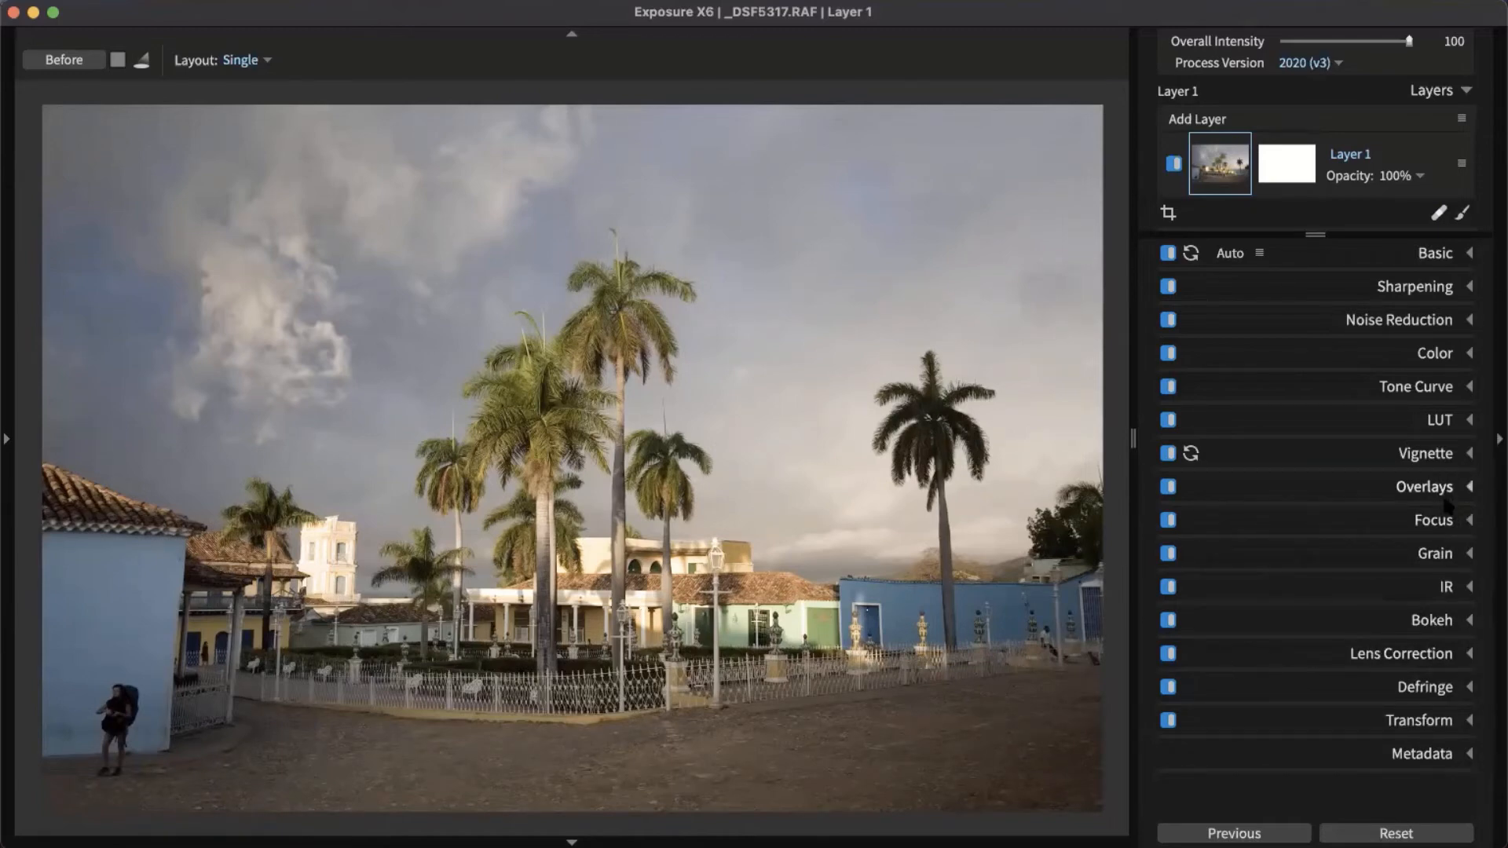
Browse the Bokeh lens presets, keep the preset at Off, and set the bokeh Amount to 19.
left_click(1433, 622)
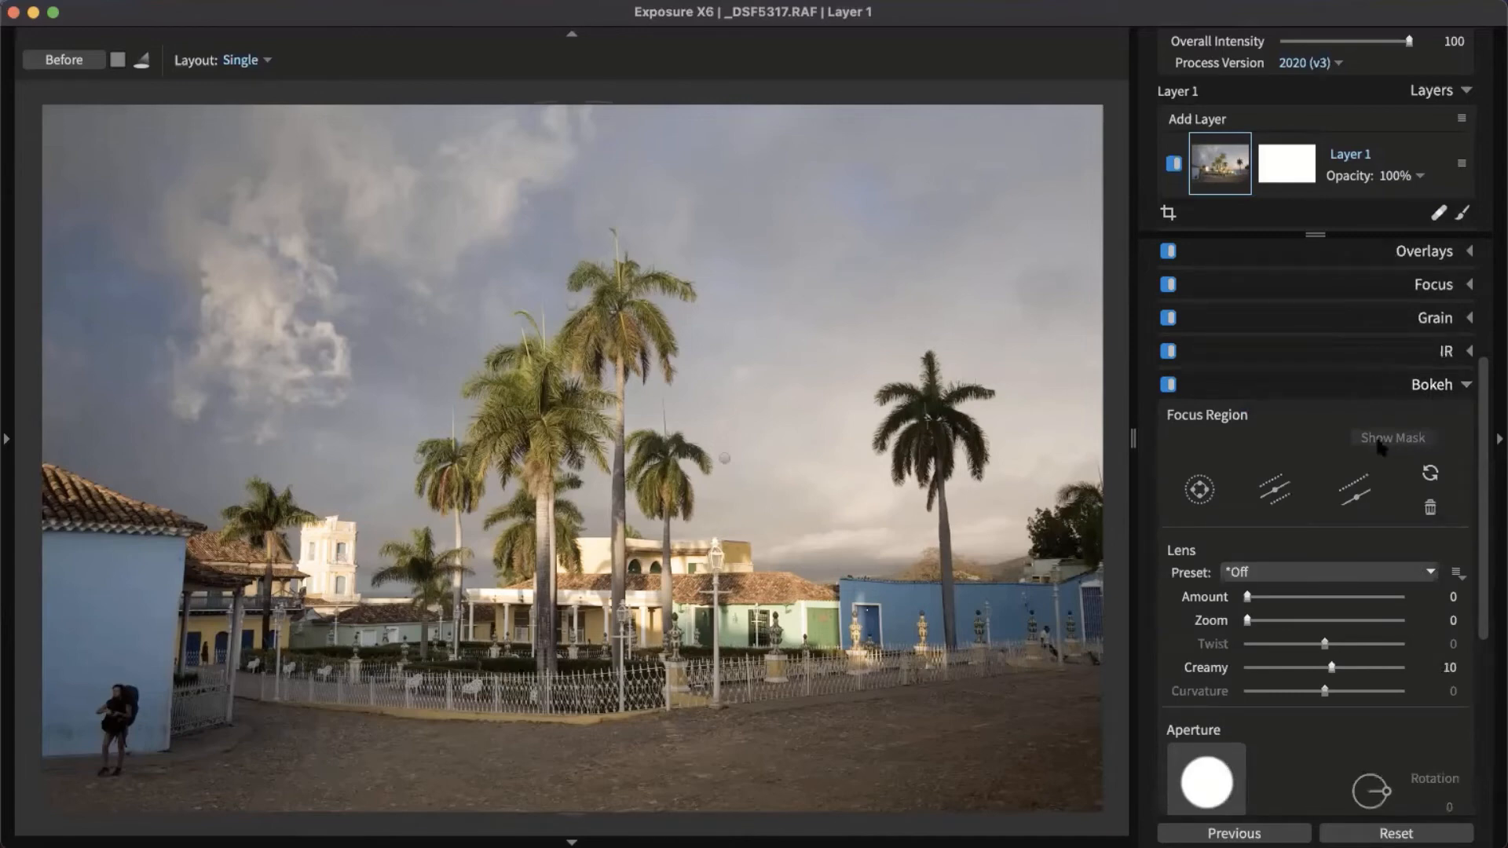
scroll(1364, 452, "down", 3)
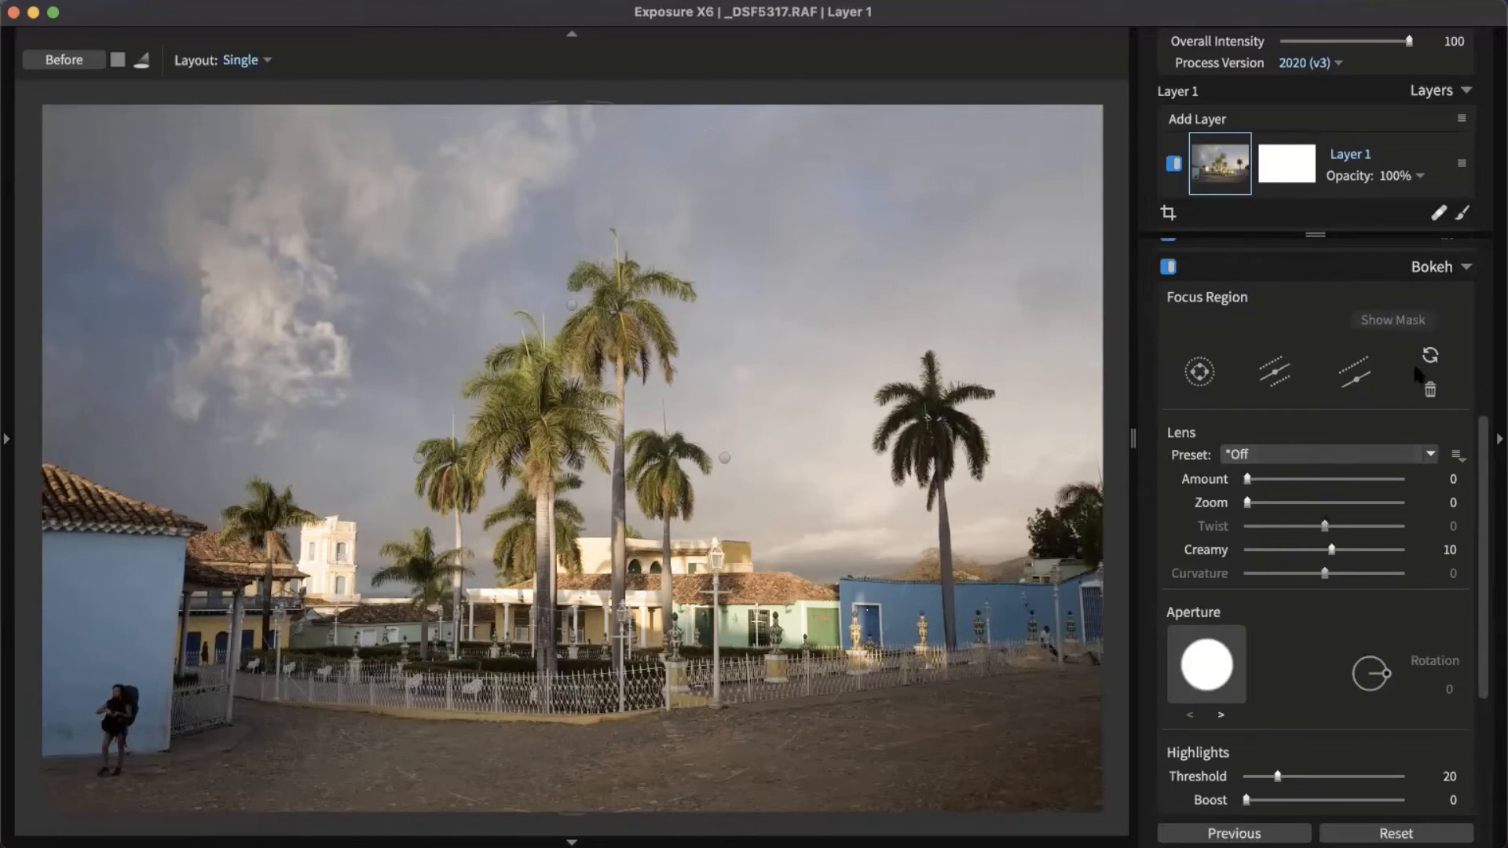
left_click(1304, 454)
mouse_move(1306, 478)
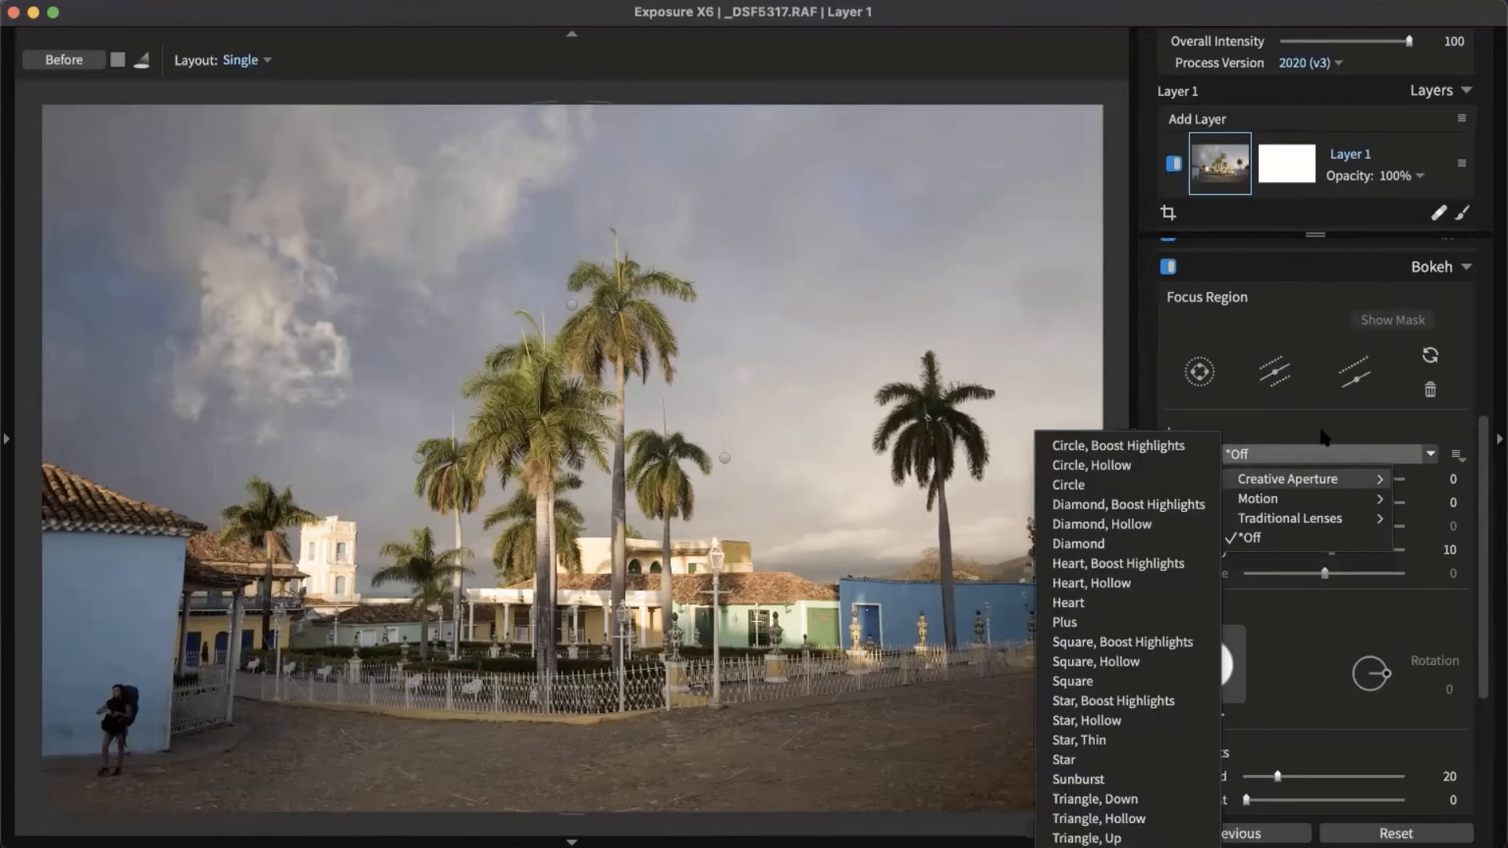
left_click(1296, 458)
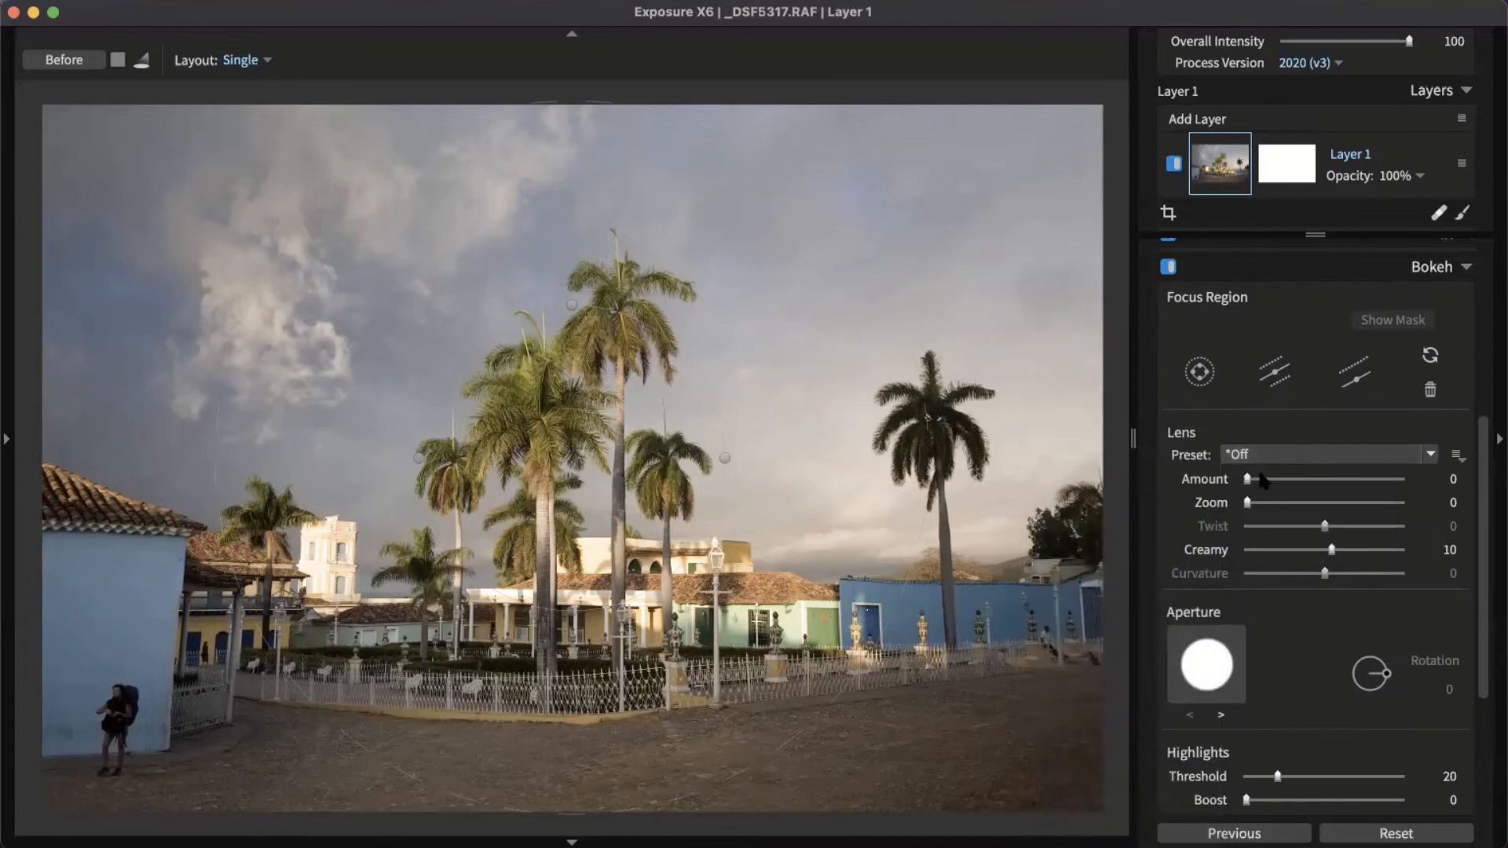
left_click_drag(1250, 477, 1287, 480)
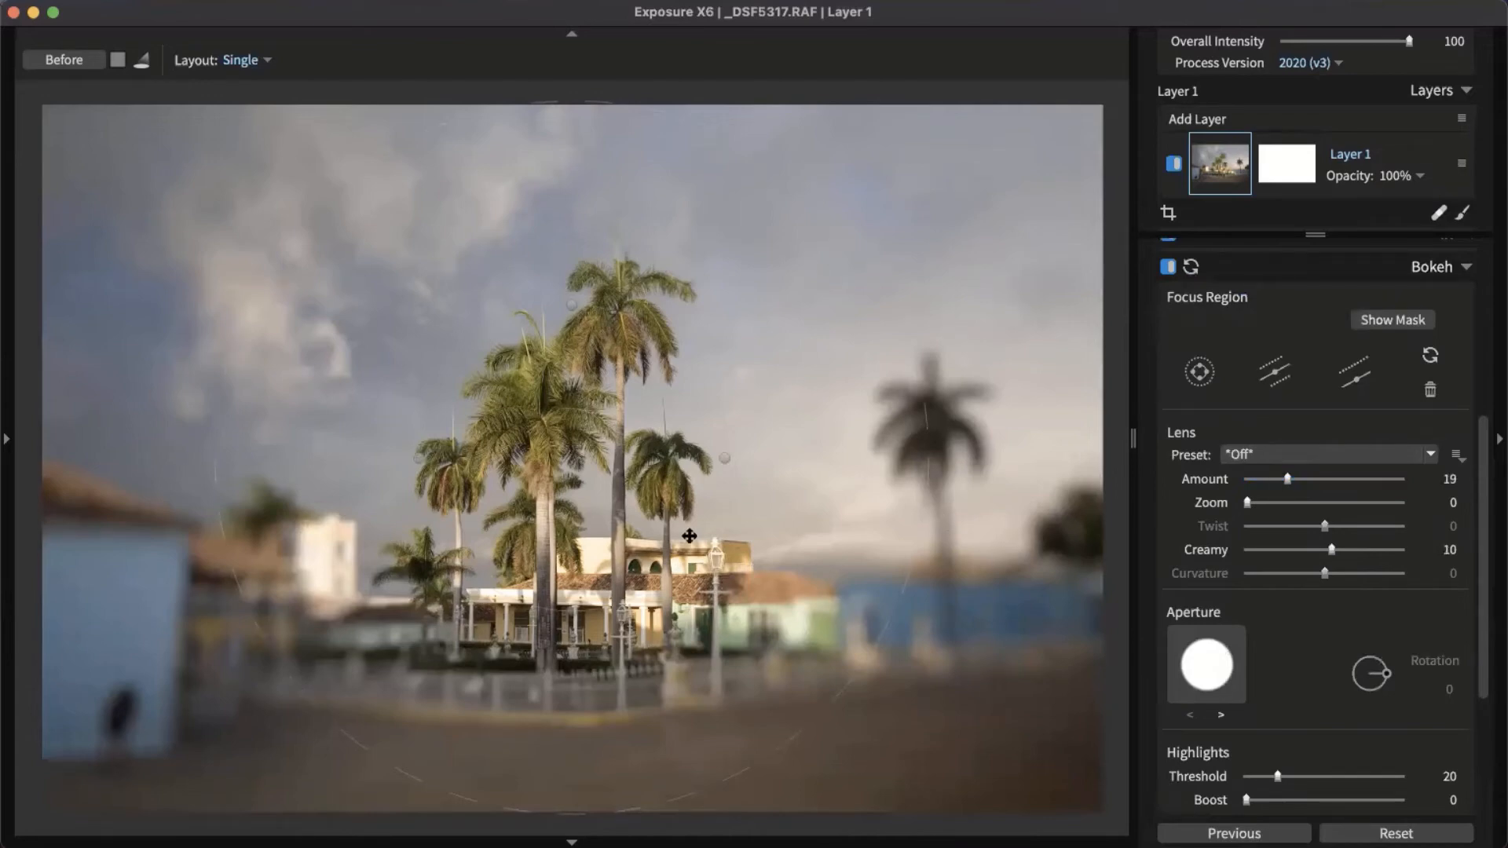
Shape the elliptical focus region around the central palm group with a wide falloff, and set the bokeh Amount to 7.
left_click_drag(594, 525, 576, 445)
left_click_drag(730, 400, 855, 401)
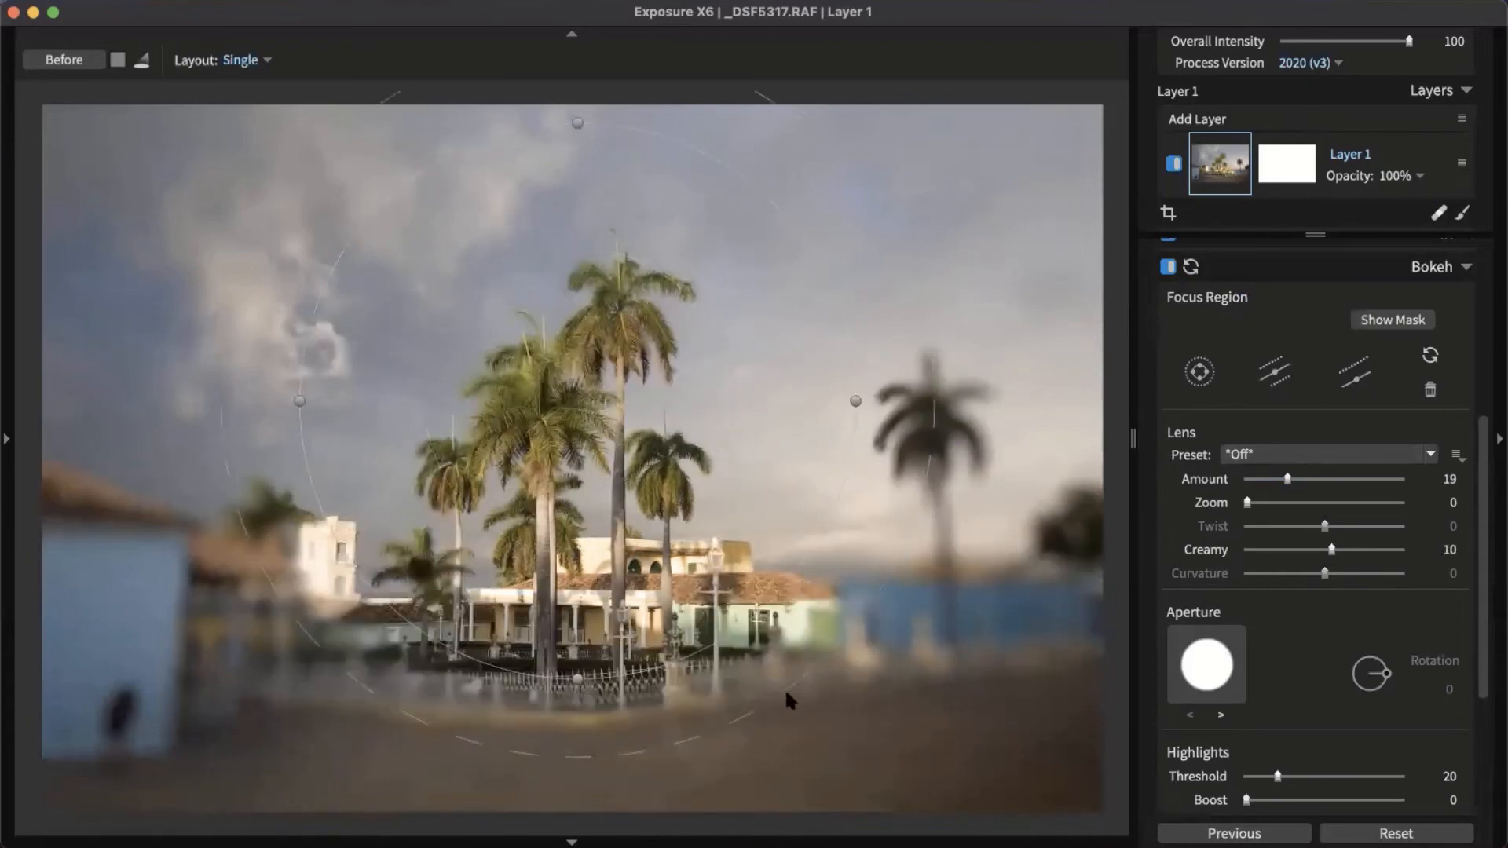
left_click_drag(754, 617, 741, 603)
left_click_drag(642, 512, 639, 606)
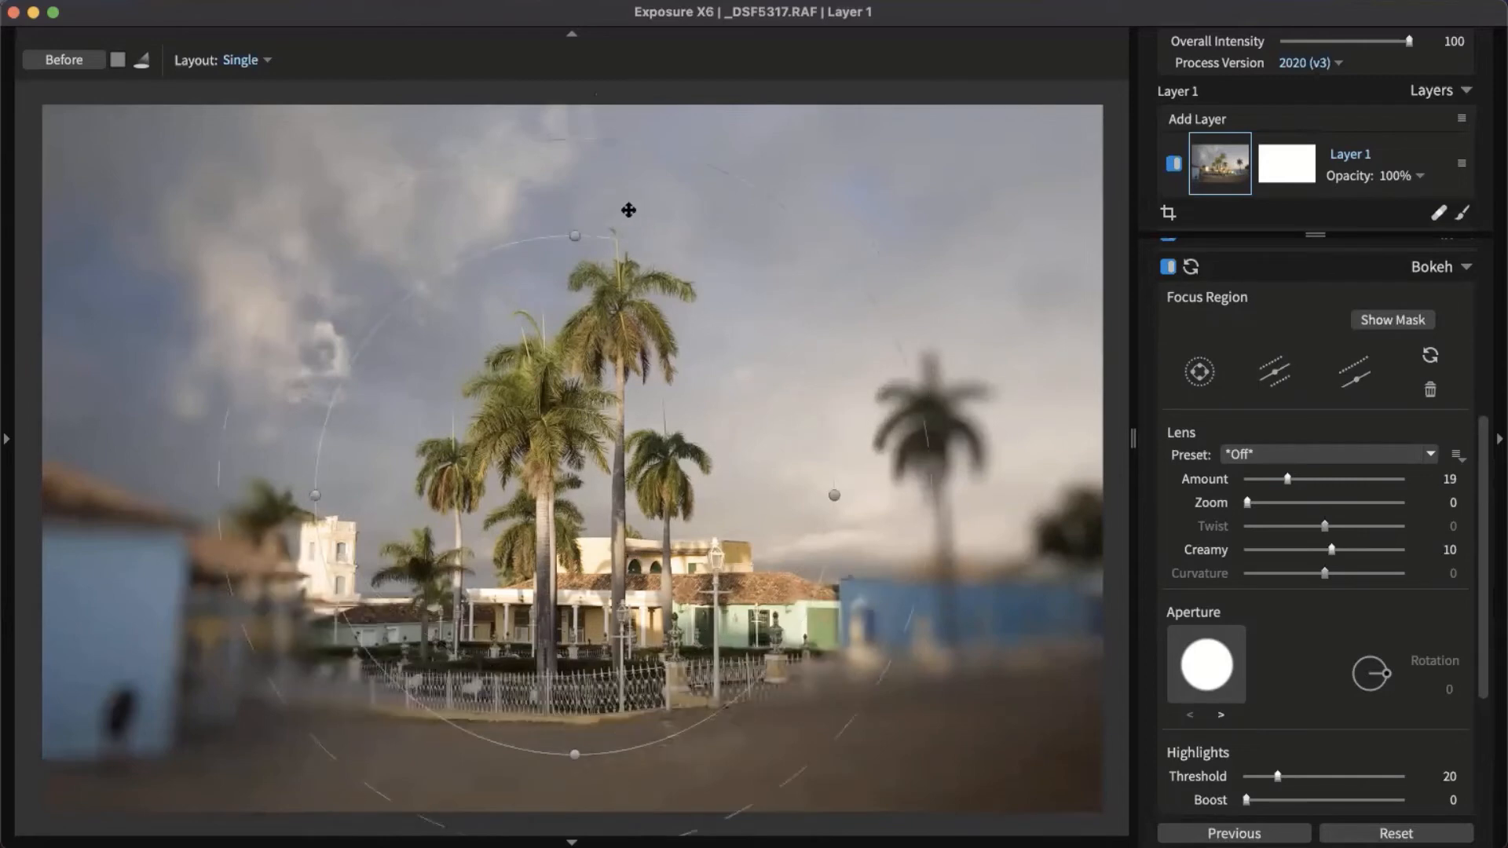
left_click_drag(574, 235, 570, 179)
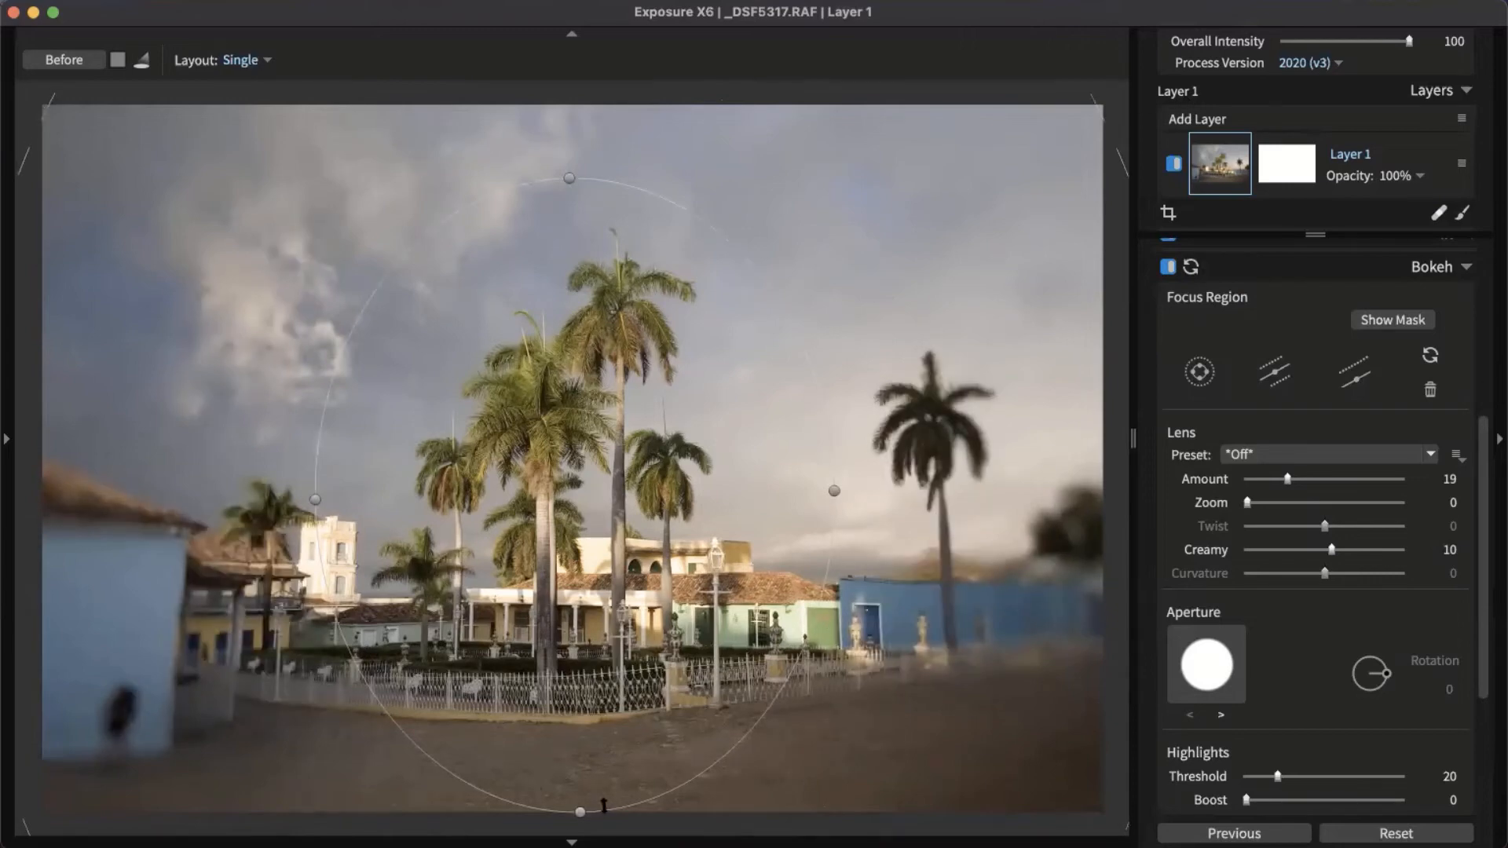
left_click_drag(580, 812, 591, 773)
left_click_drag(580, 409, 547, 401)
left_click_drag(774, 624, 766, 591)
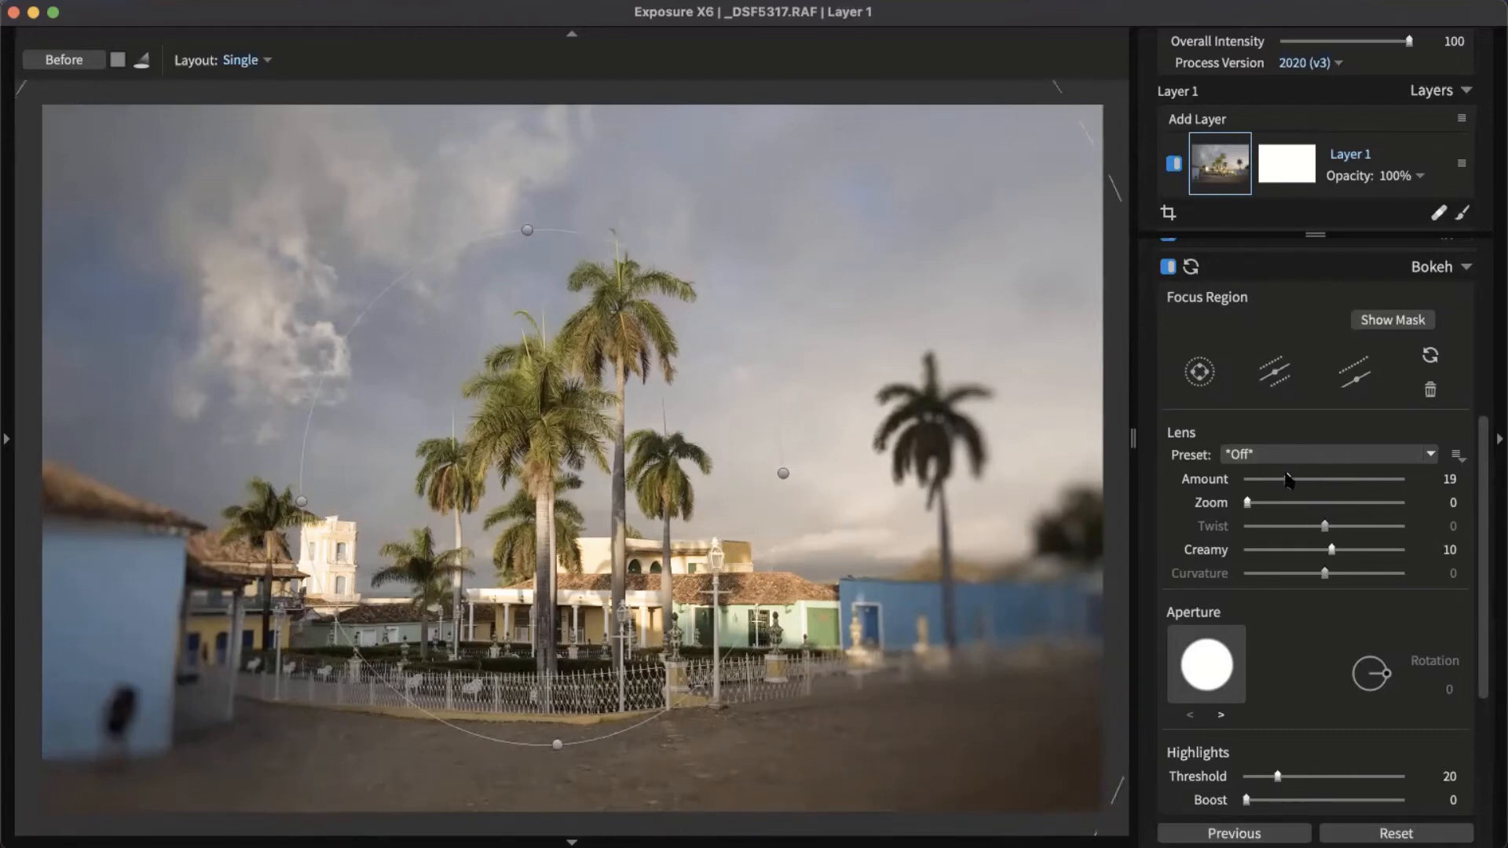
left_click_drag(1280, 480, 1270, 480)
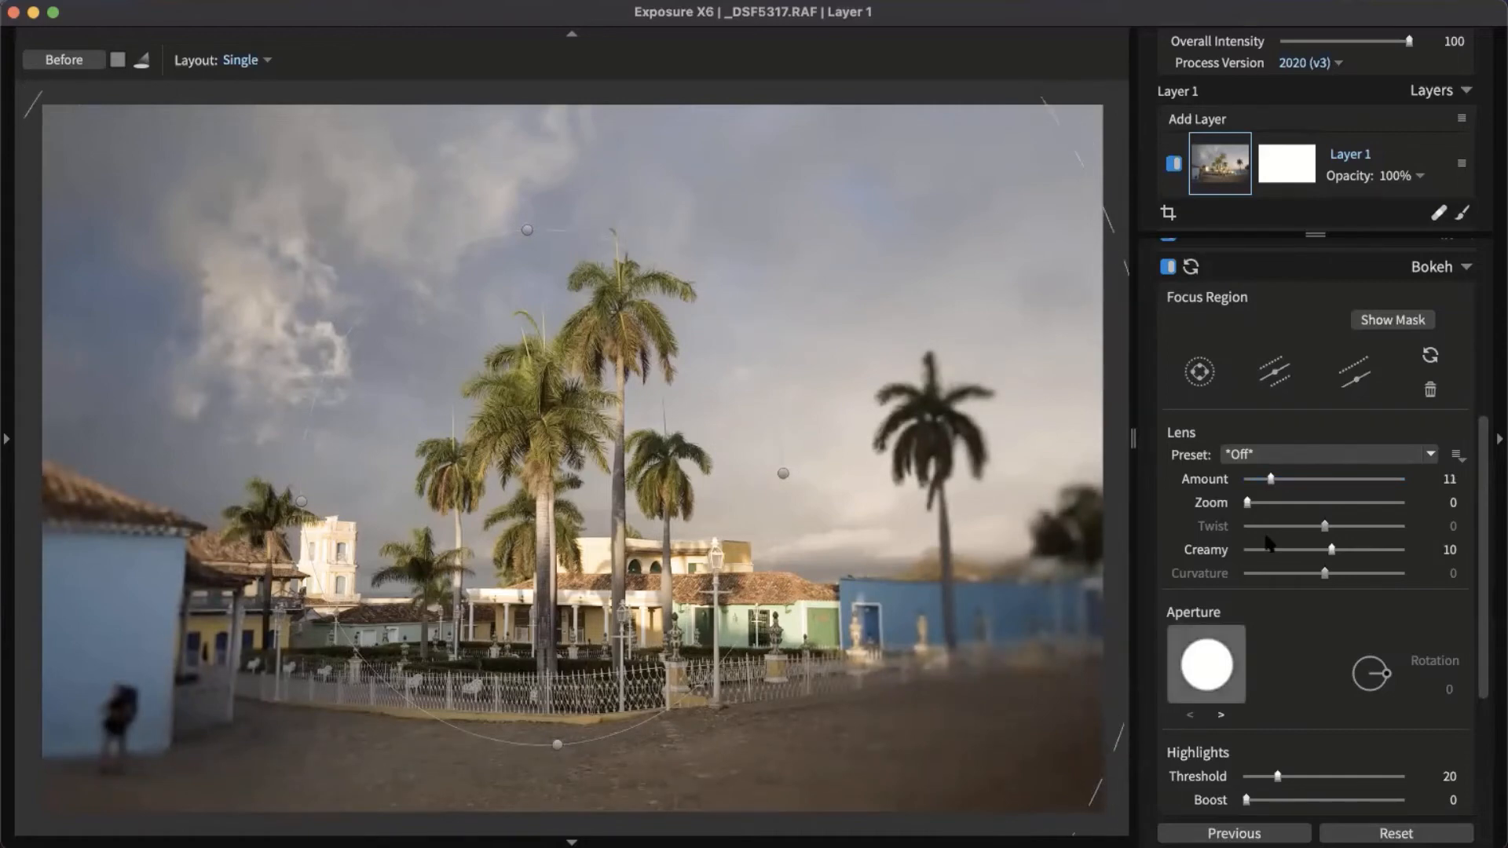
left_click_drag(1264, 480, 1259, 481)
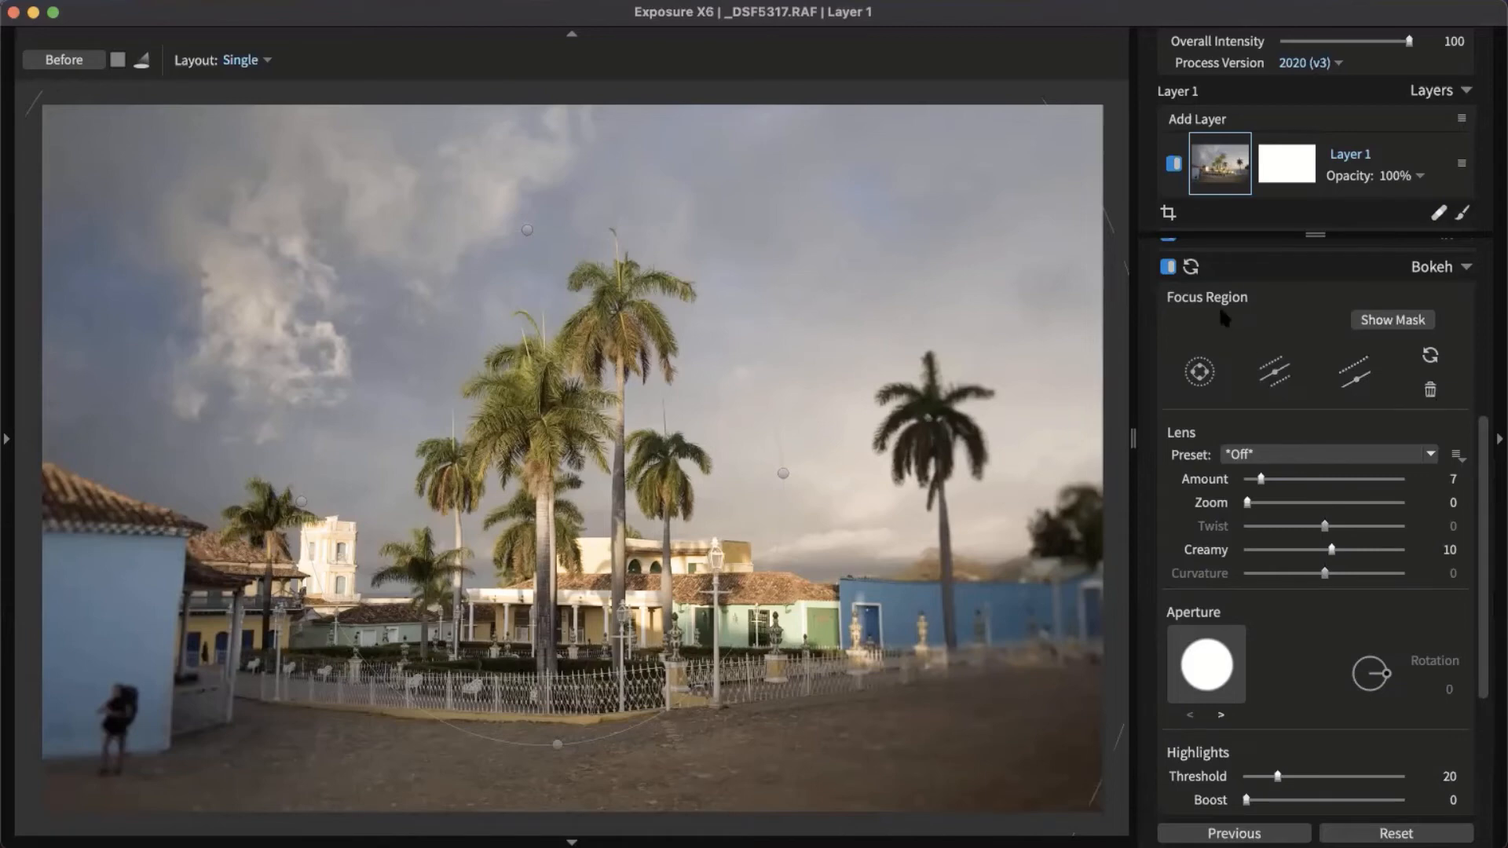
Replace the elliptical focus region with a two-sided linear one, tilted up to the right, centred on the front palm's crown and with widened falloff.
left_click(1430, 389)
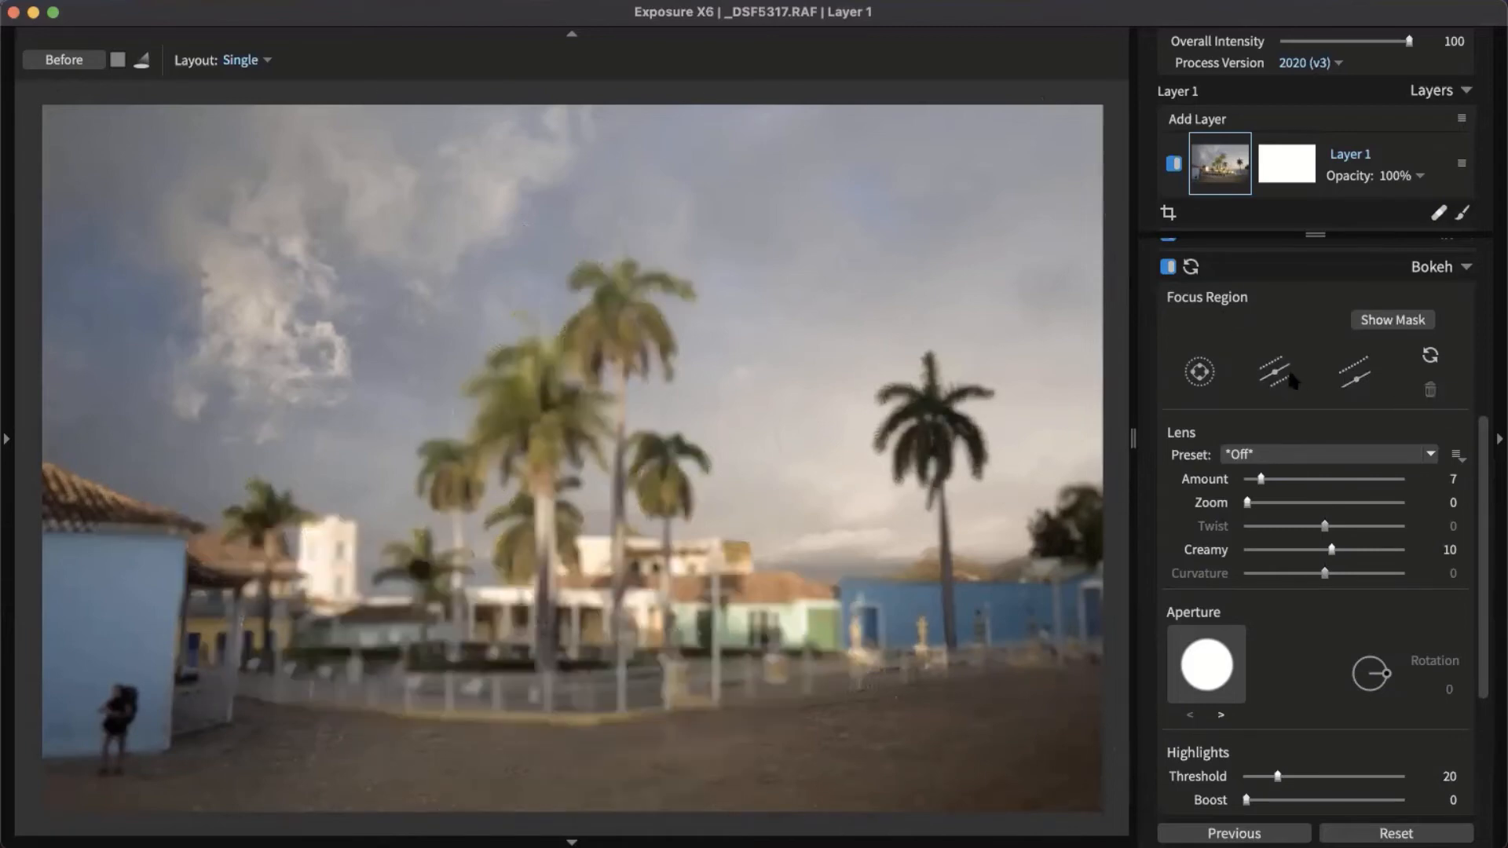
left_click(1280, 377)
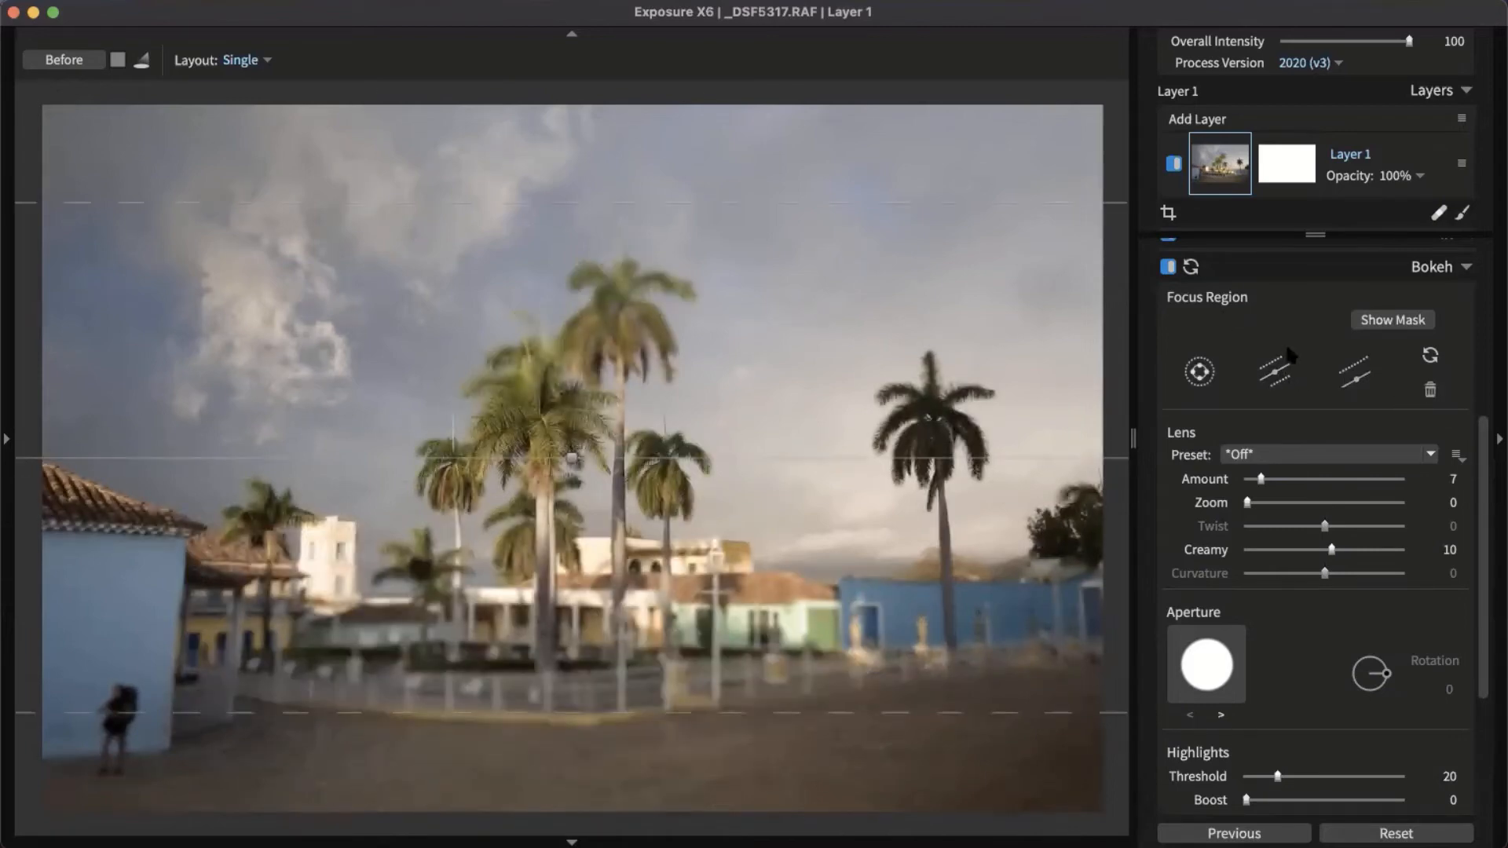
left_click_drag(574, 461, 696, 571)
left_click_drag(812, 491, 823, 488)
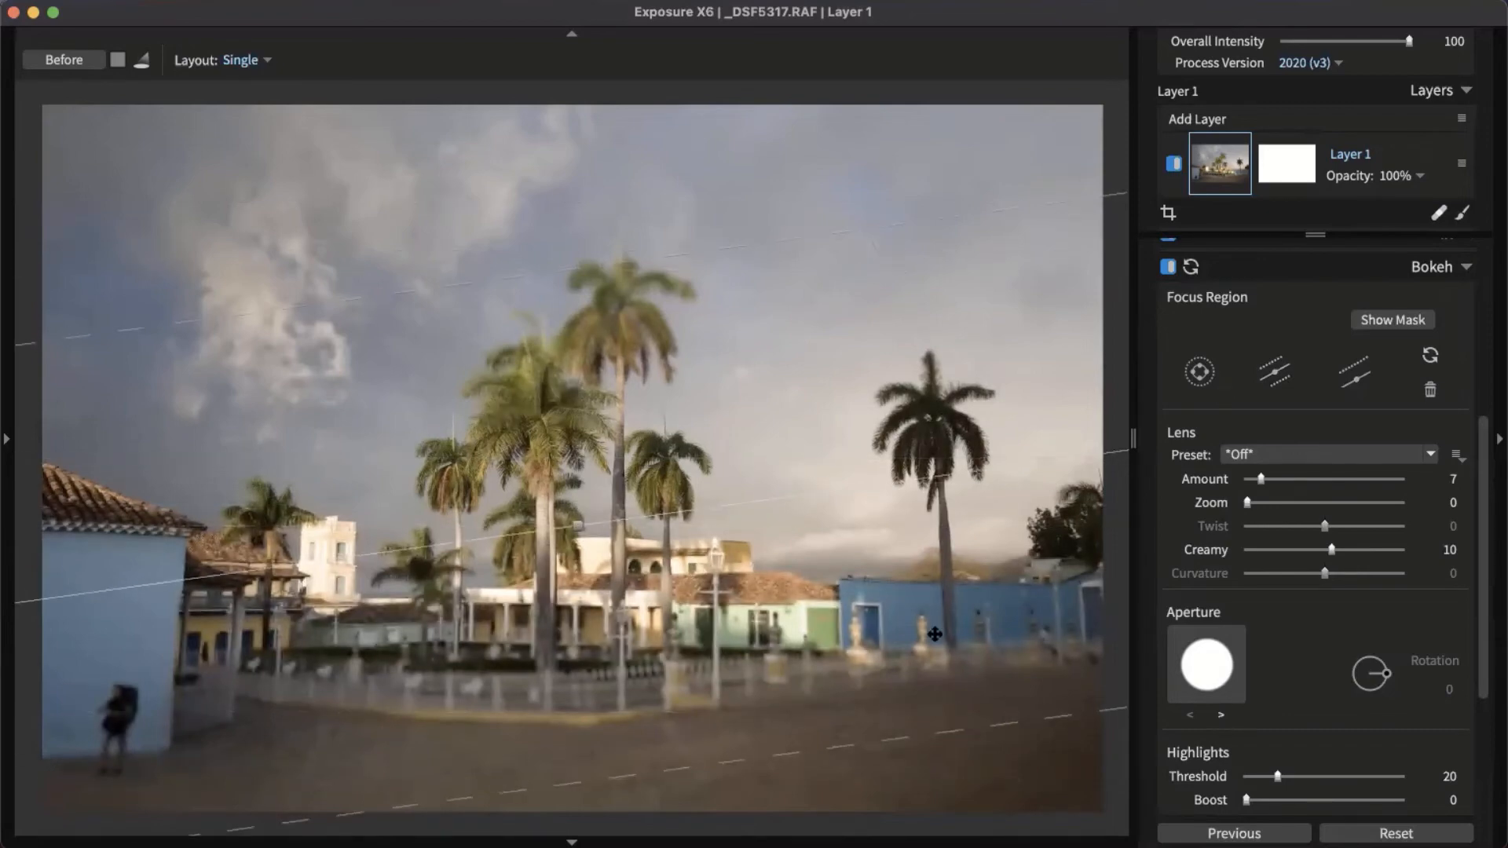
left_click_drag(601, 471, 599, 350)
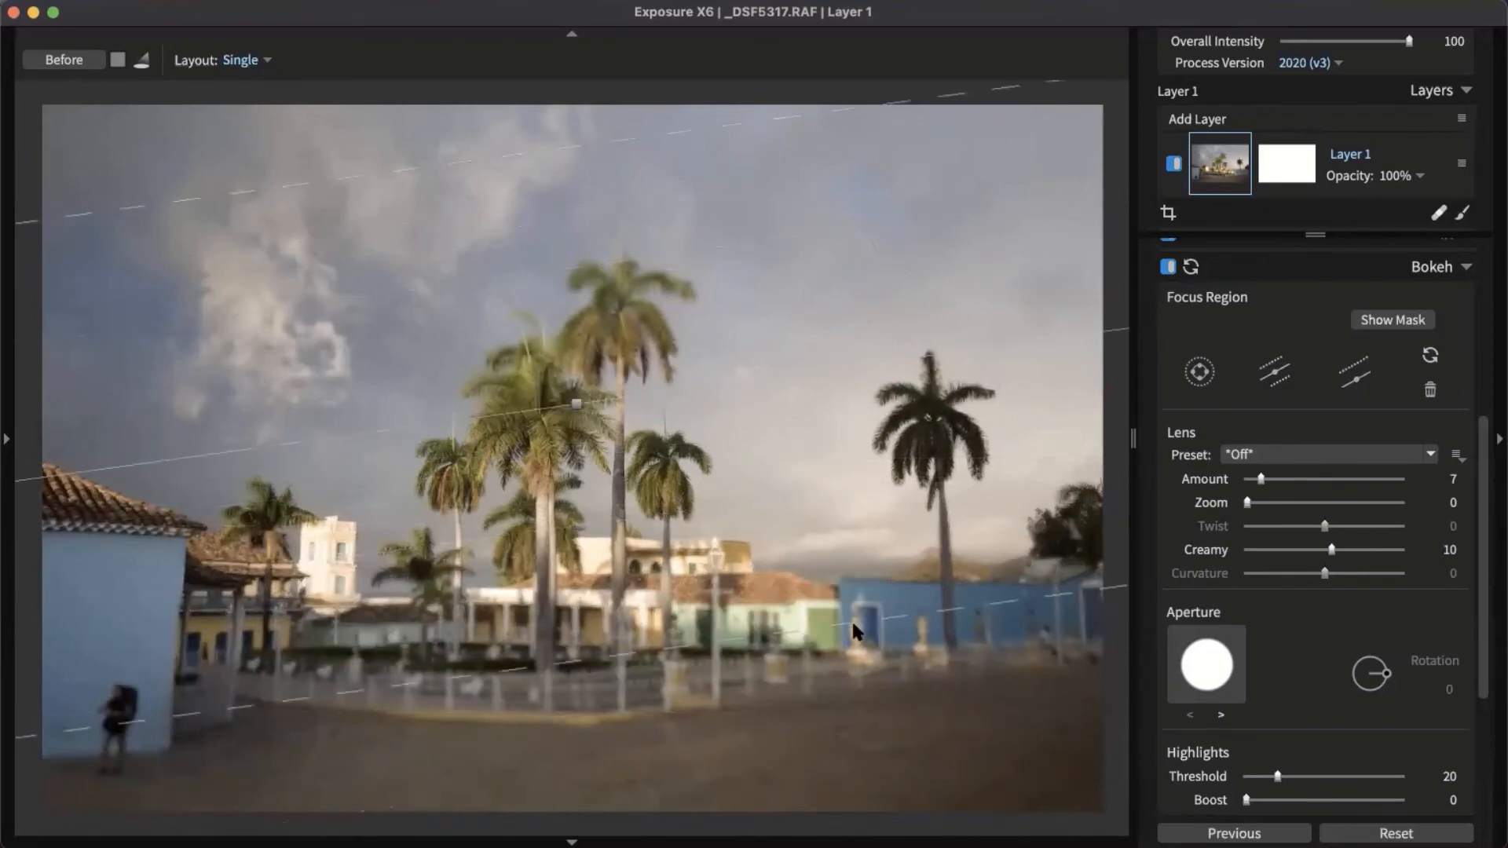
left_click_drag(845, 620, 884, 681)
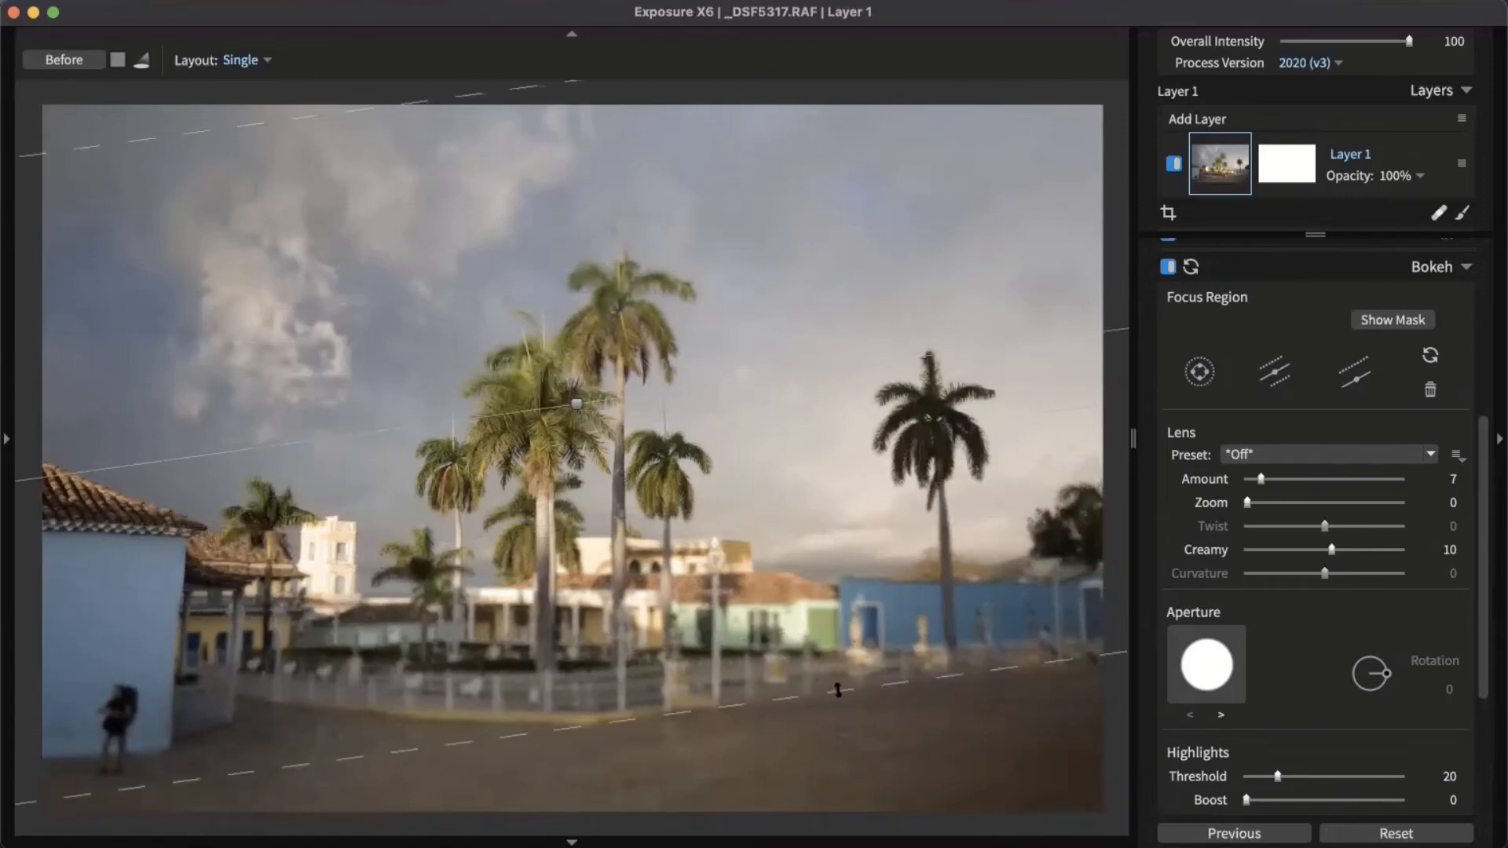
left_click_drag(934, 809, 936, 815)
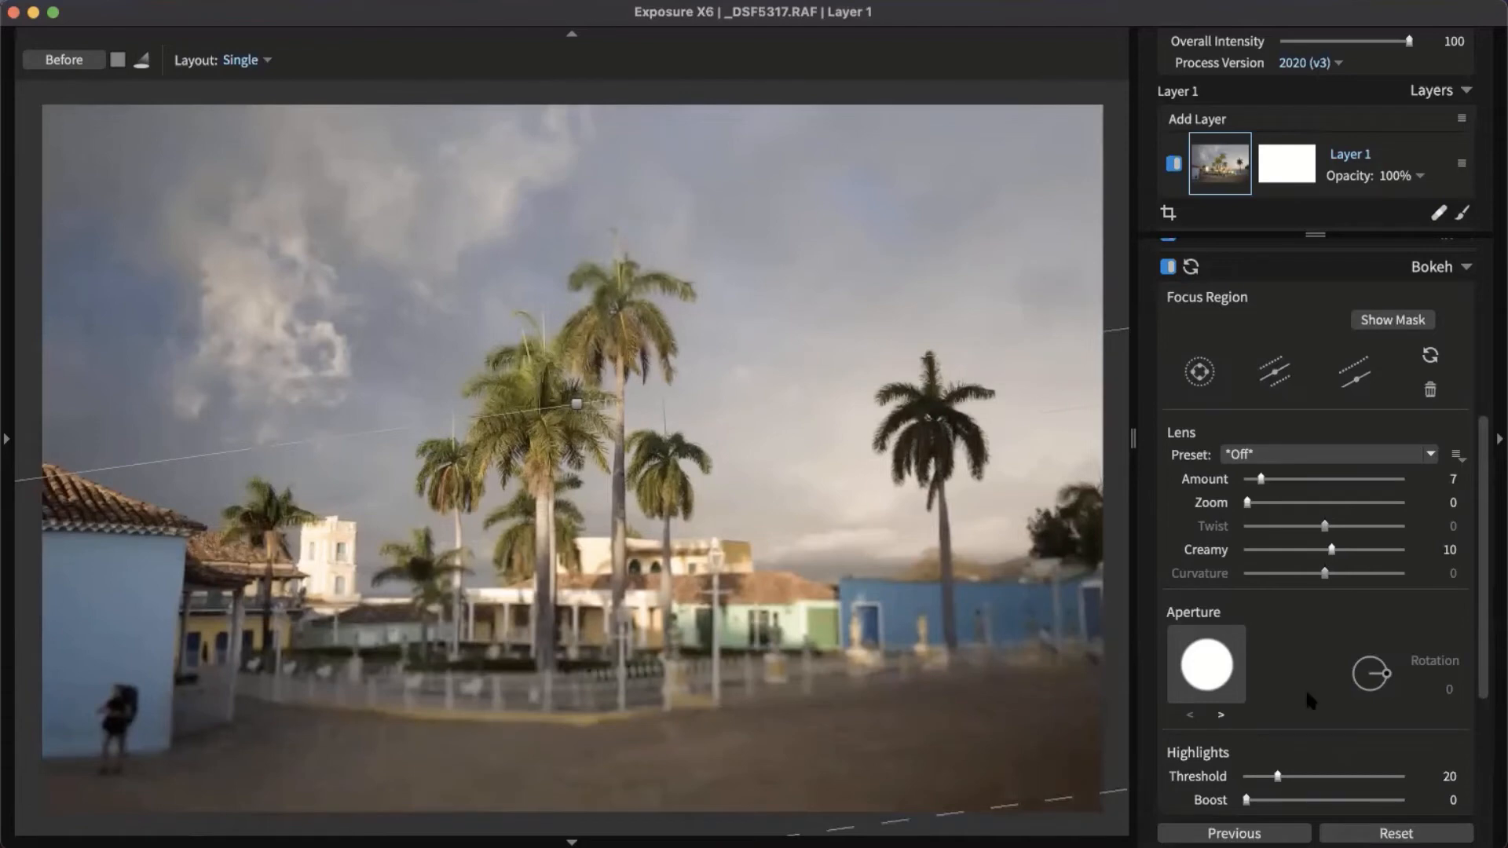
Turn off the Bokeh effect and collapse its settings.
left_click(1169, 267)
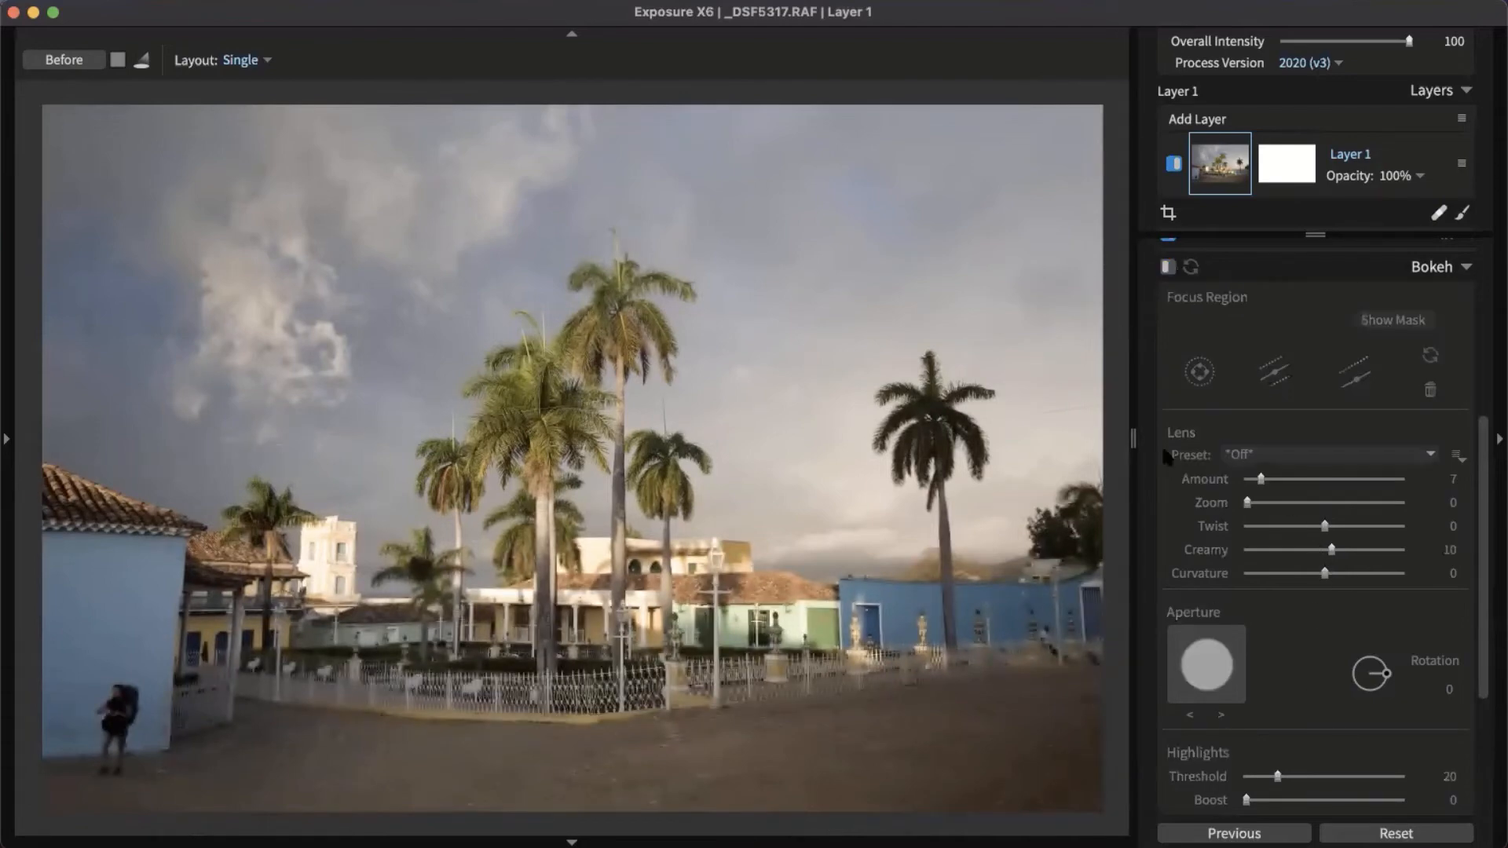
left_click(1431, 267)
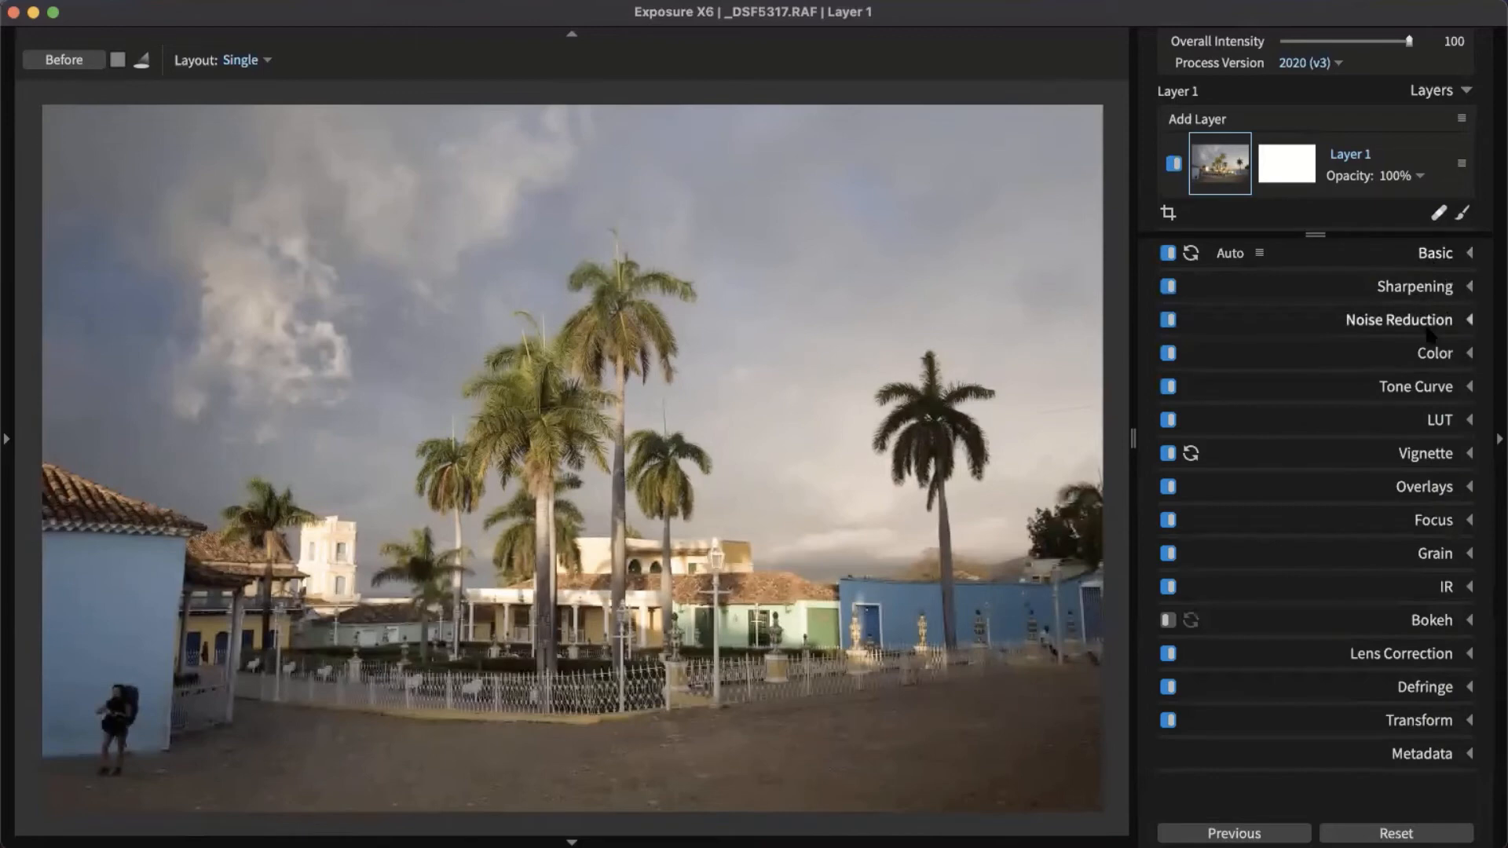
Apply the Regular Grain 50% preset to the plaza photo.
left_click(1442, 559)
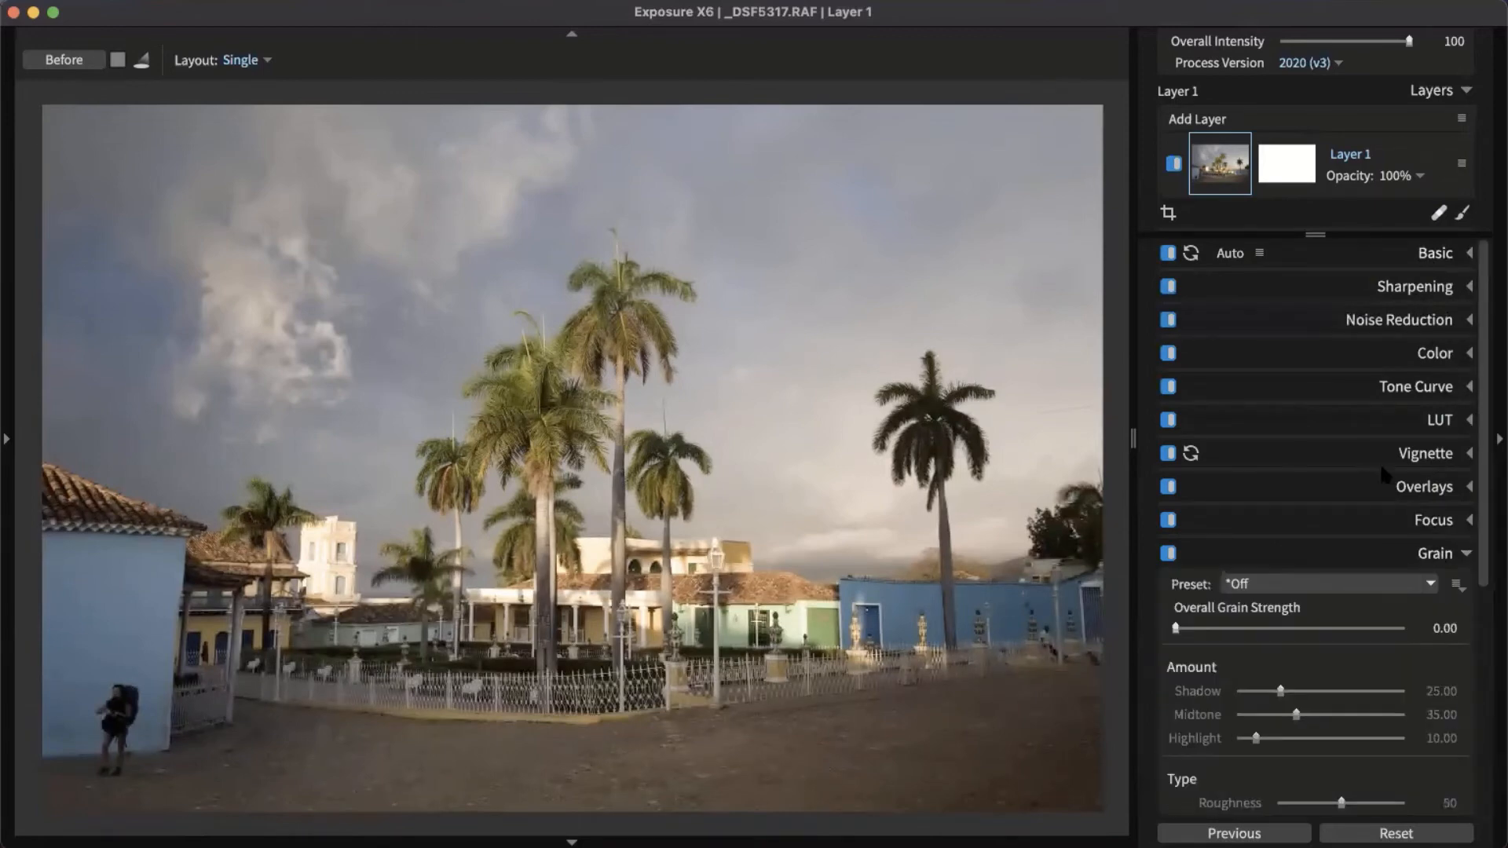
left_click(1370, 410)
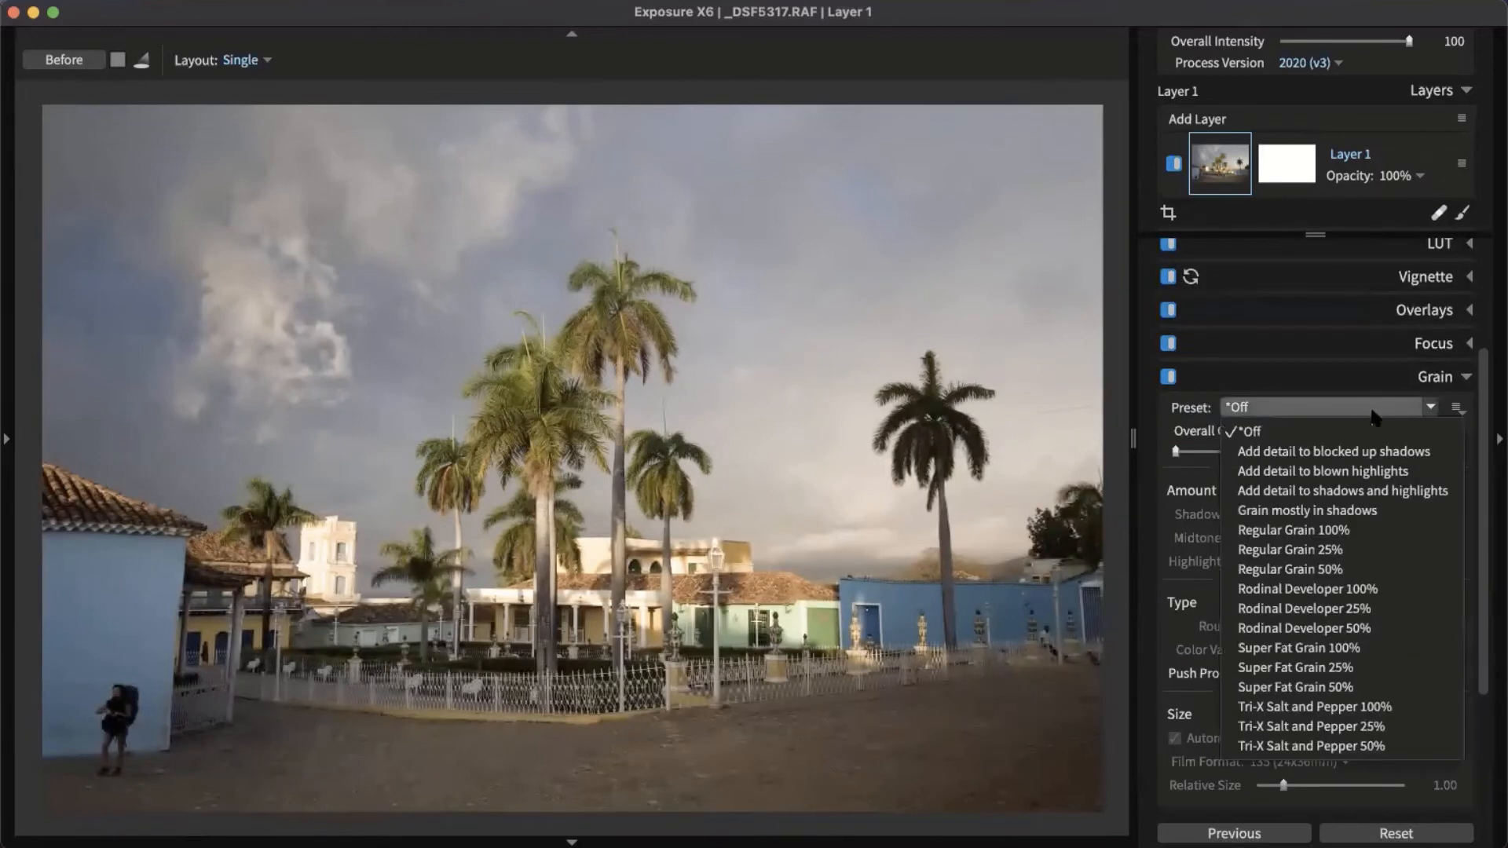
left_click(1316, 572)
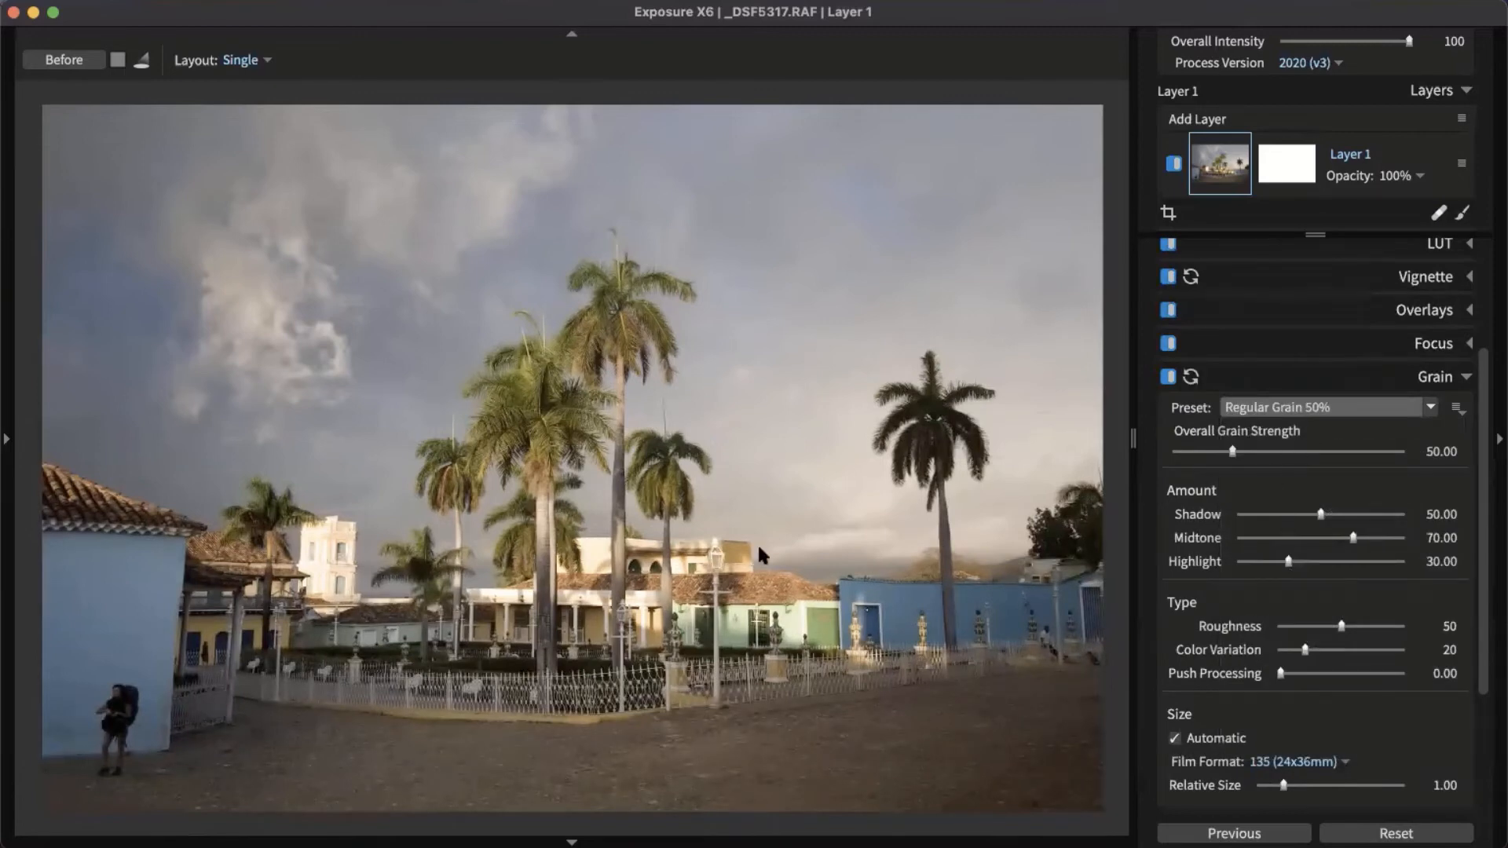
Inspect the grain up close and set its amounts to Shadow 82.53, Midtone 28.31 and Highlight 81.93.
left_click(557, 535)
left_click_drag(450, 649, 723, 484)
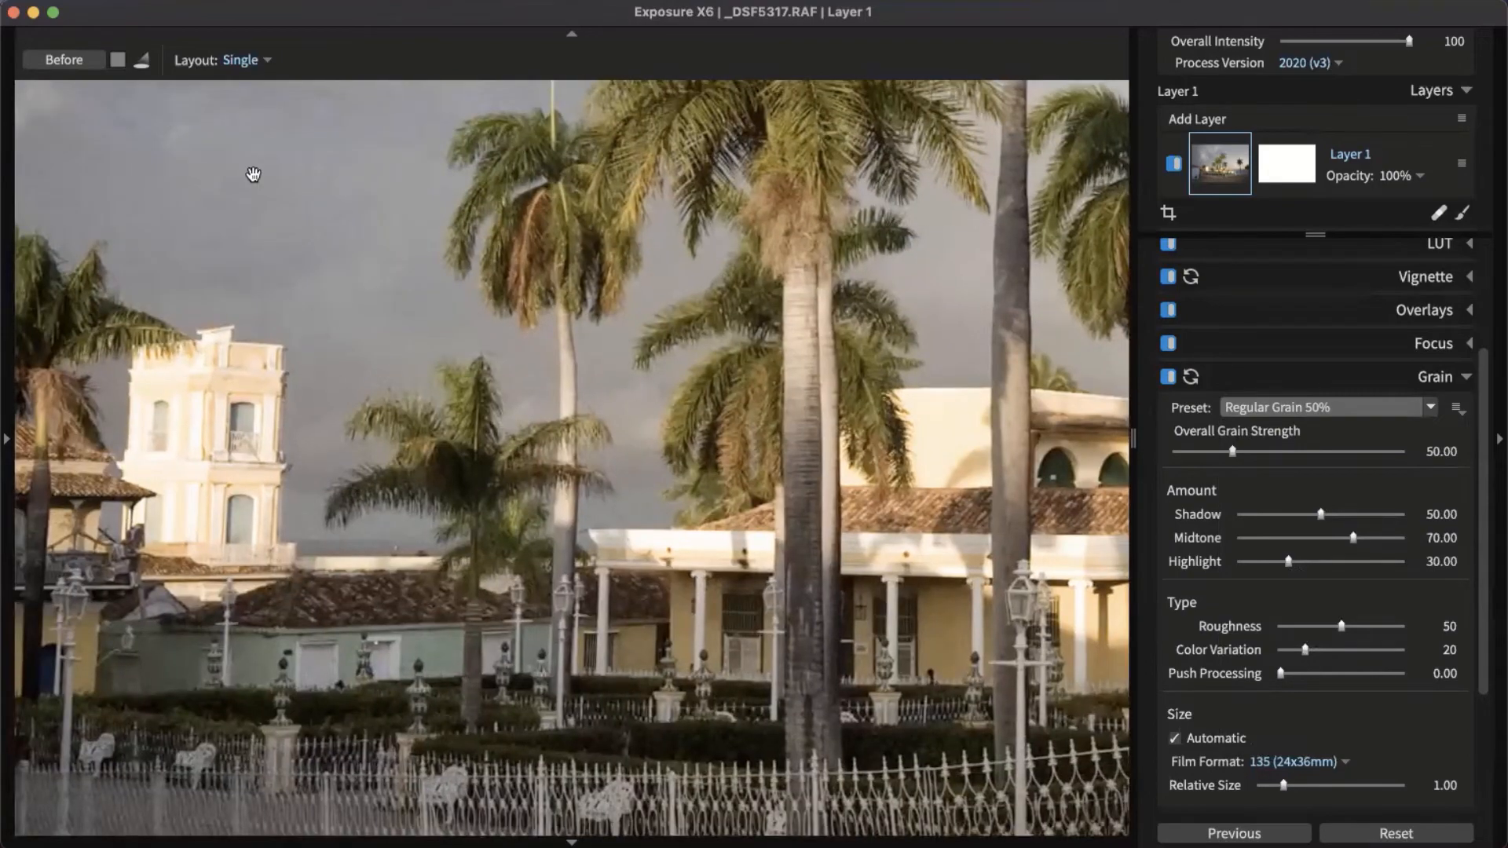
left_click_drag(331, 203, 434, 534)
left_click_drag(580, 559, 501, 512)
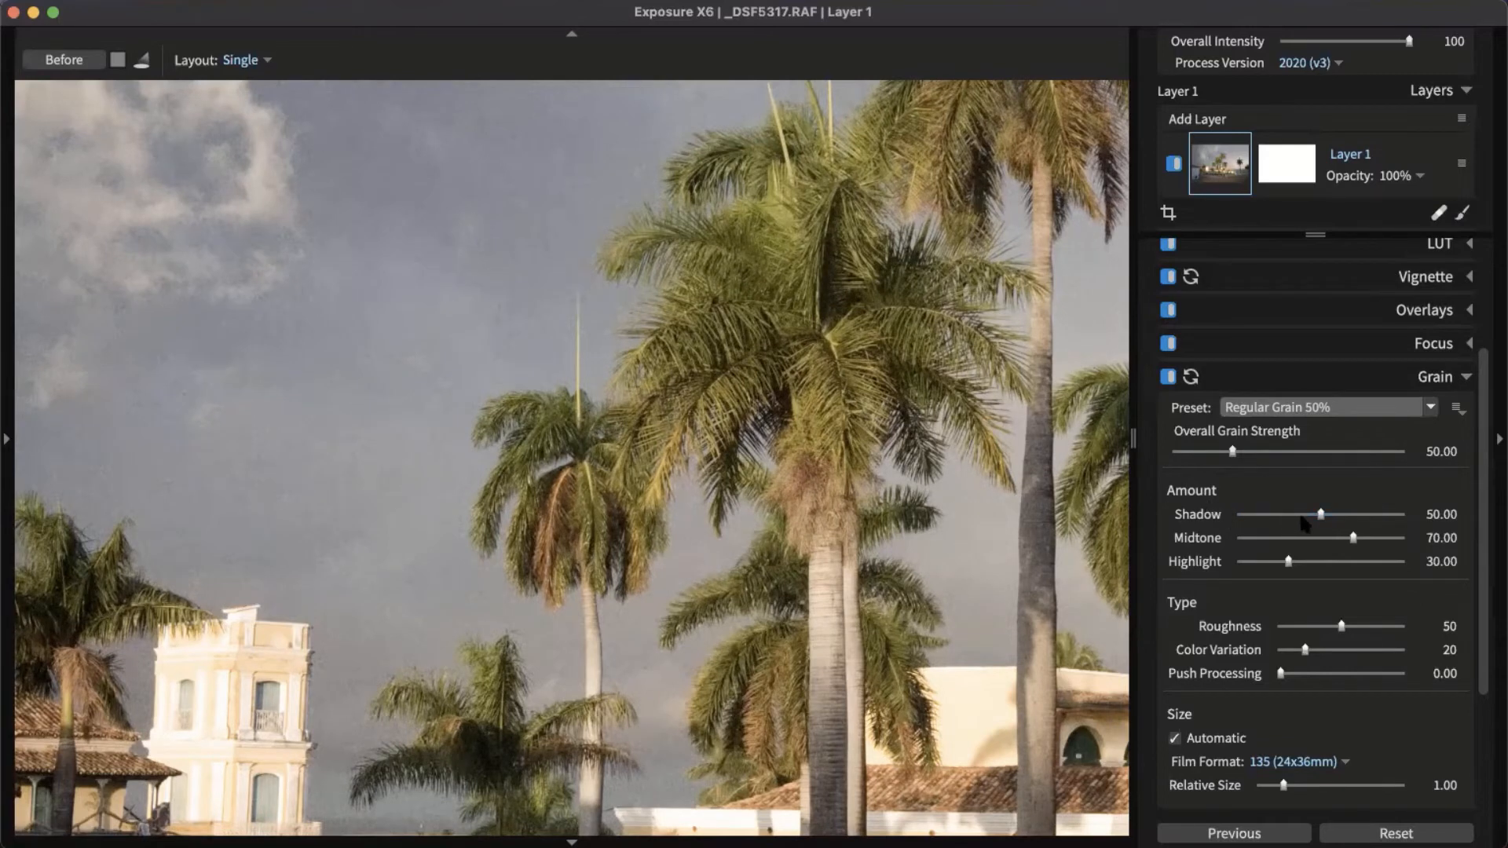
left_click_drag(1334, 516, 1279, 559)
left_click_drag(359, 431, 711, 644)
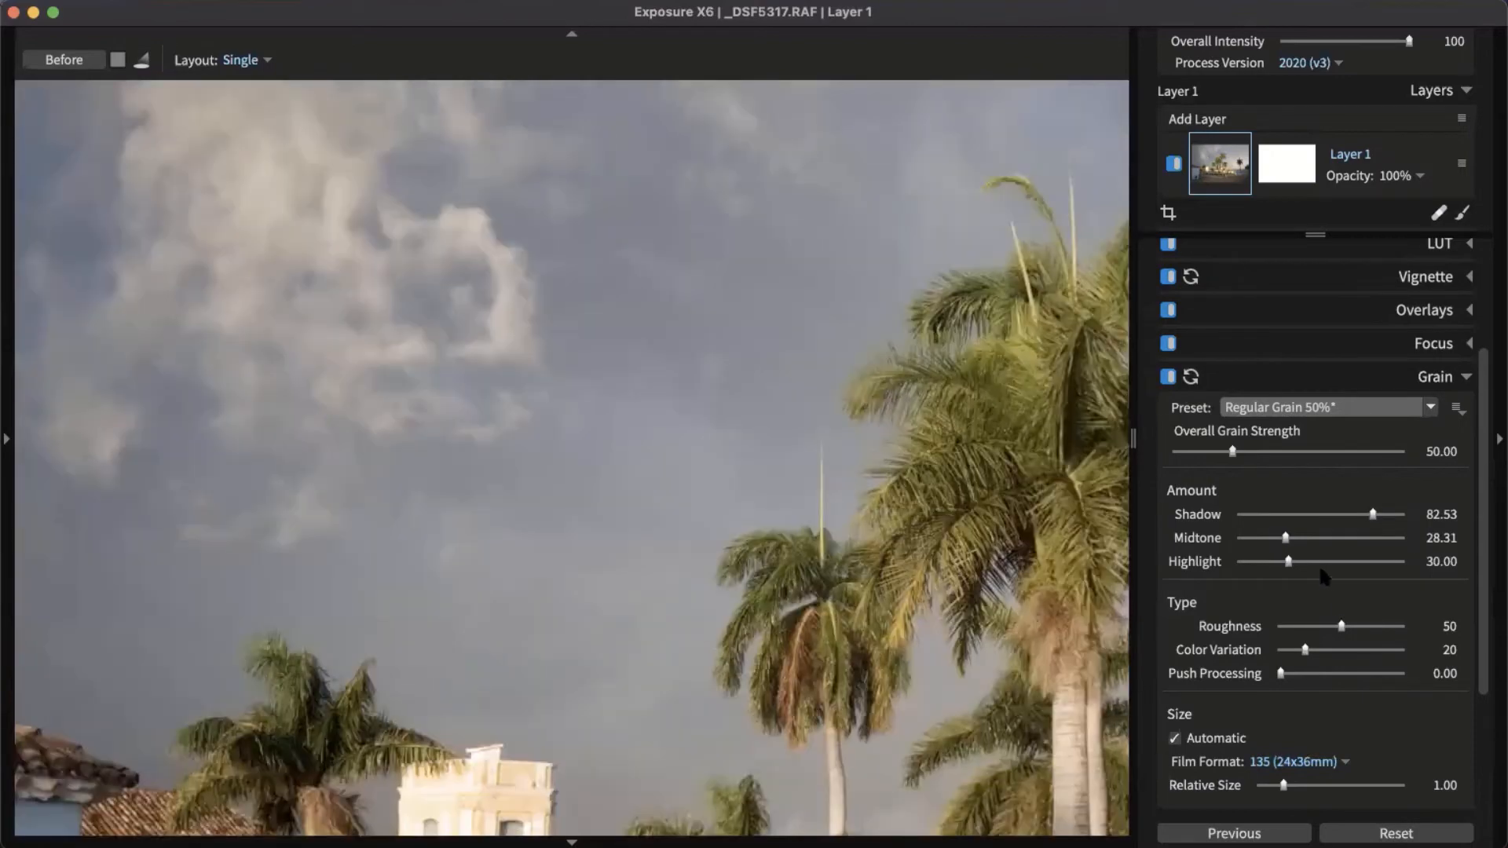
left_click_drag(1317, 564, 1373, 571)
left_click_drag(580, 301, 485, 414)
left_click(818, 714)
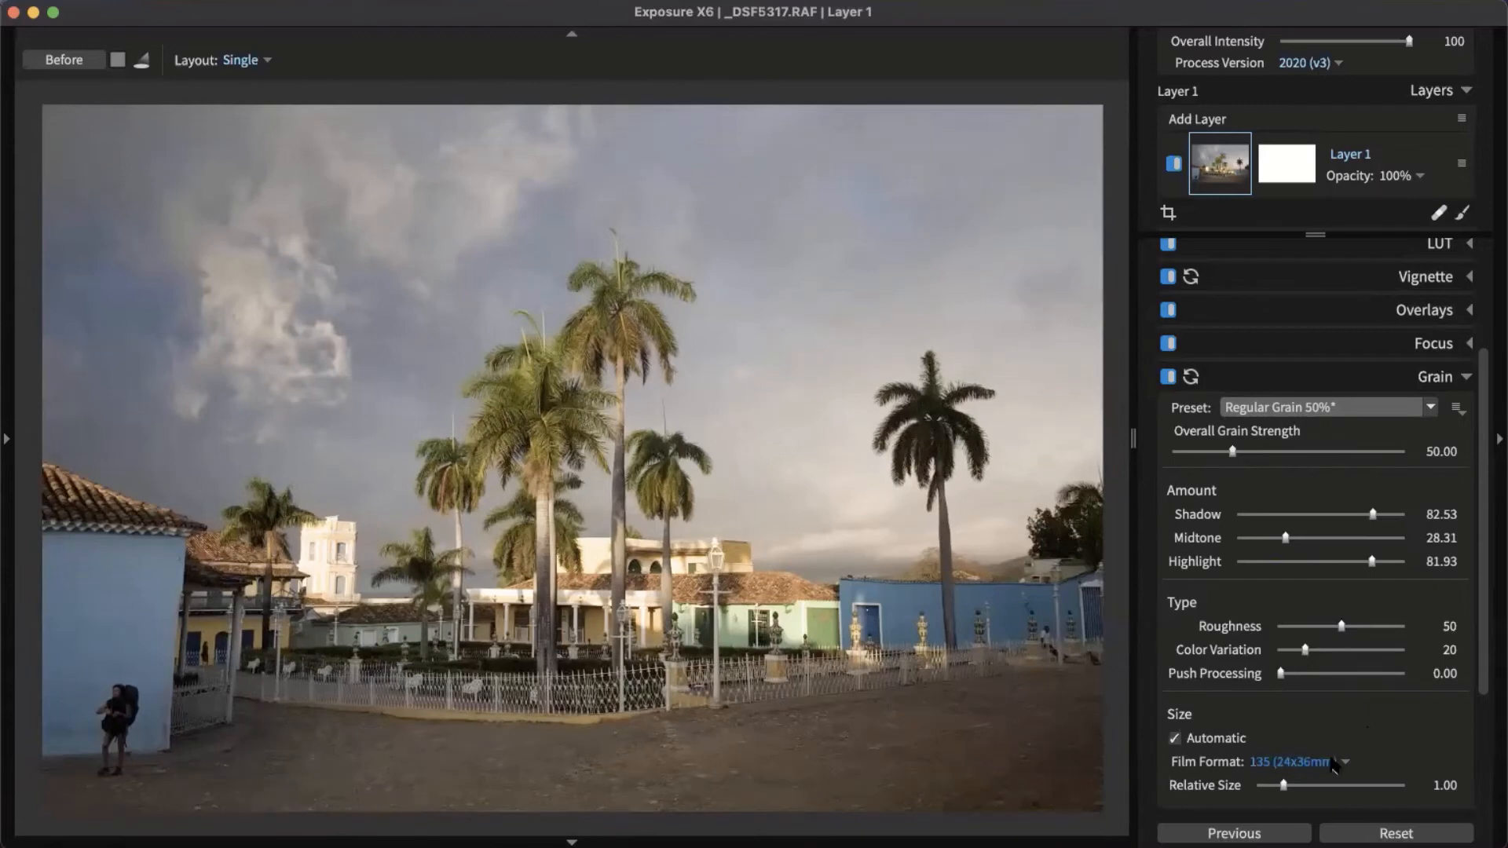
Set the grain's film format to 120 (56mm tall) and collapse the Grain settings.
left_click(1296, 761)
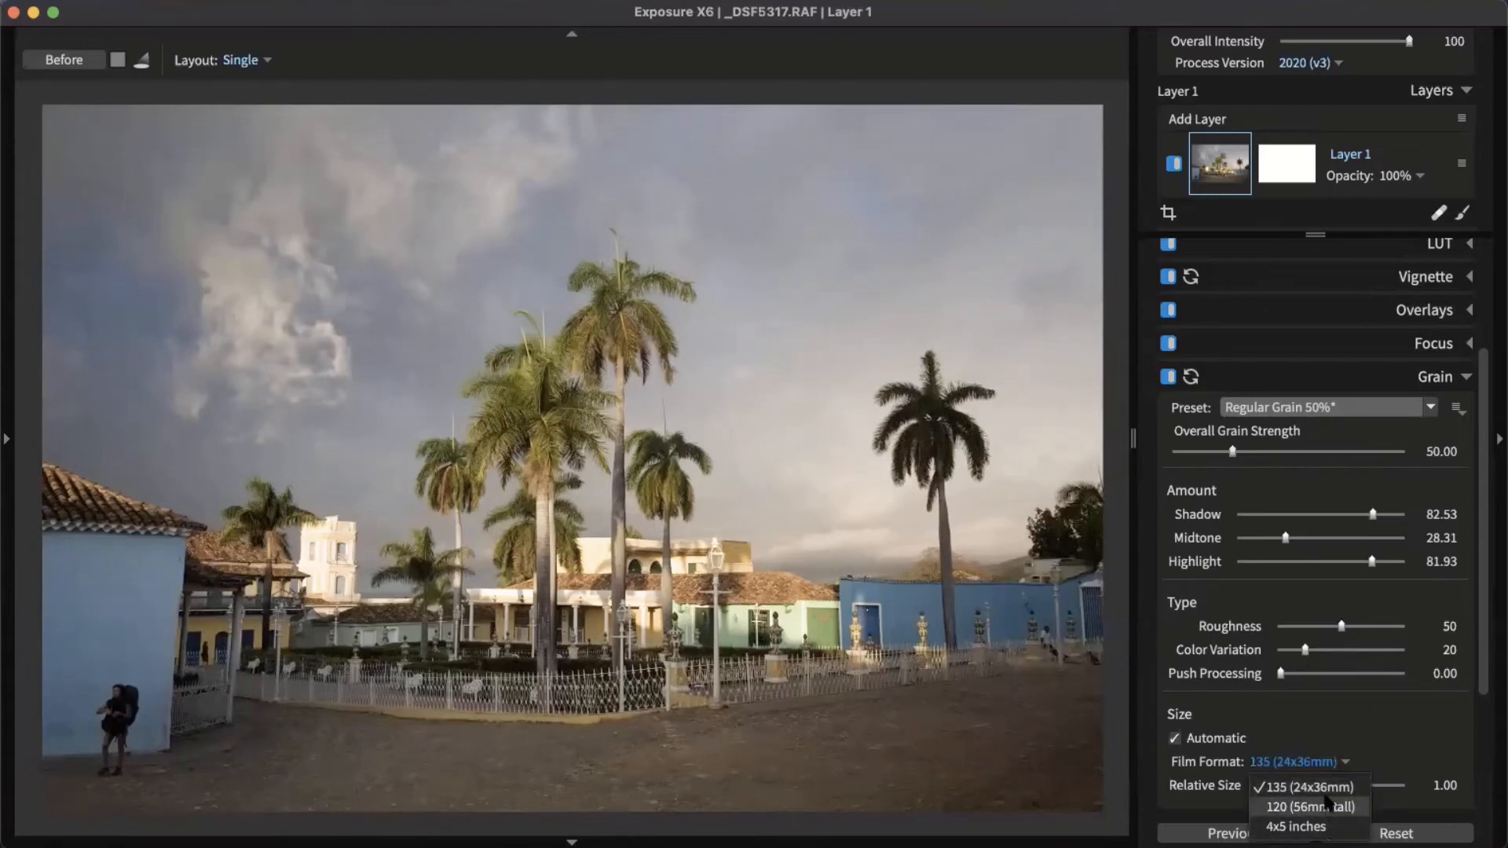
left_click(1293, 821)
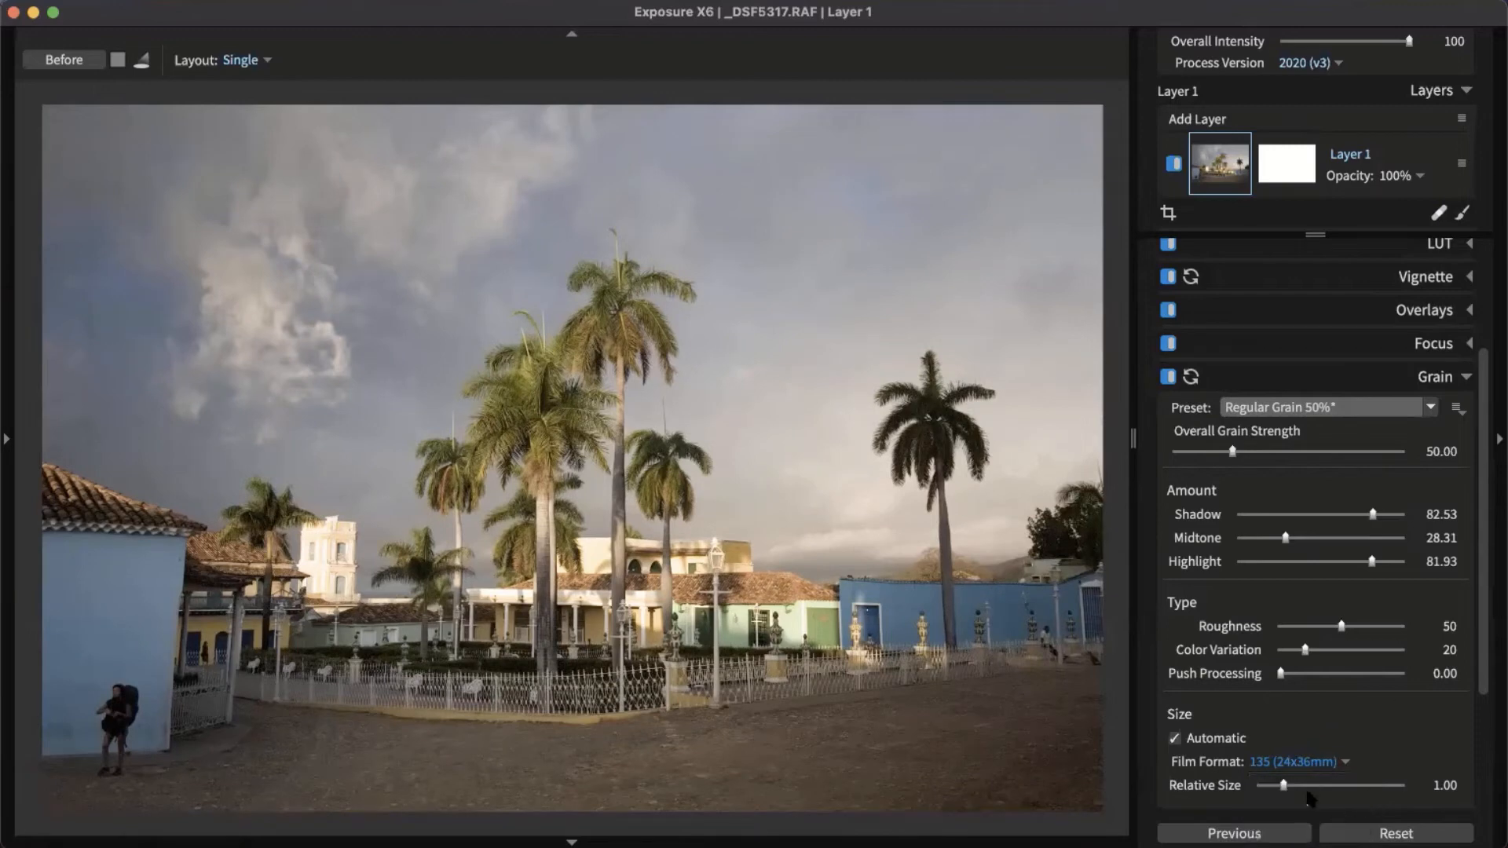
left_click(1309, 763)
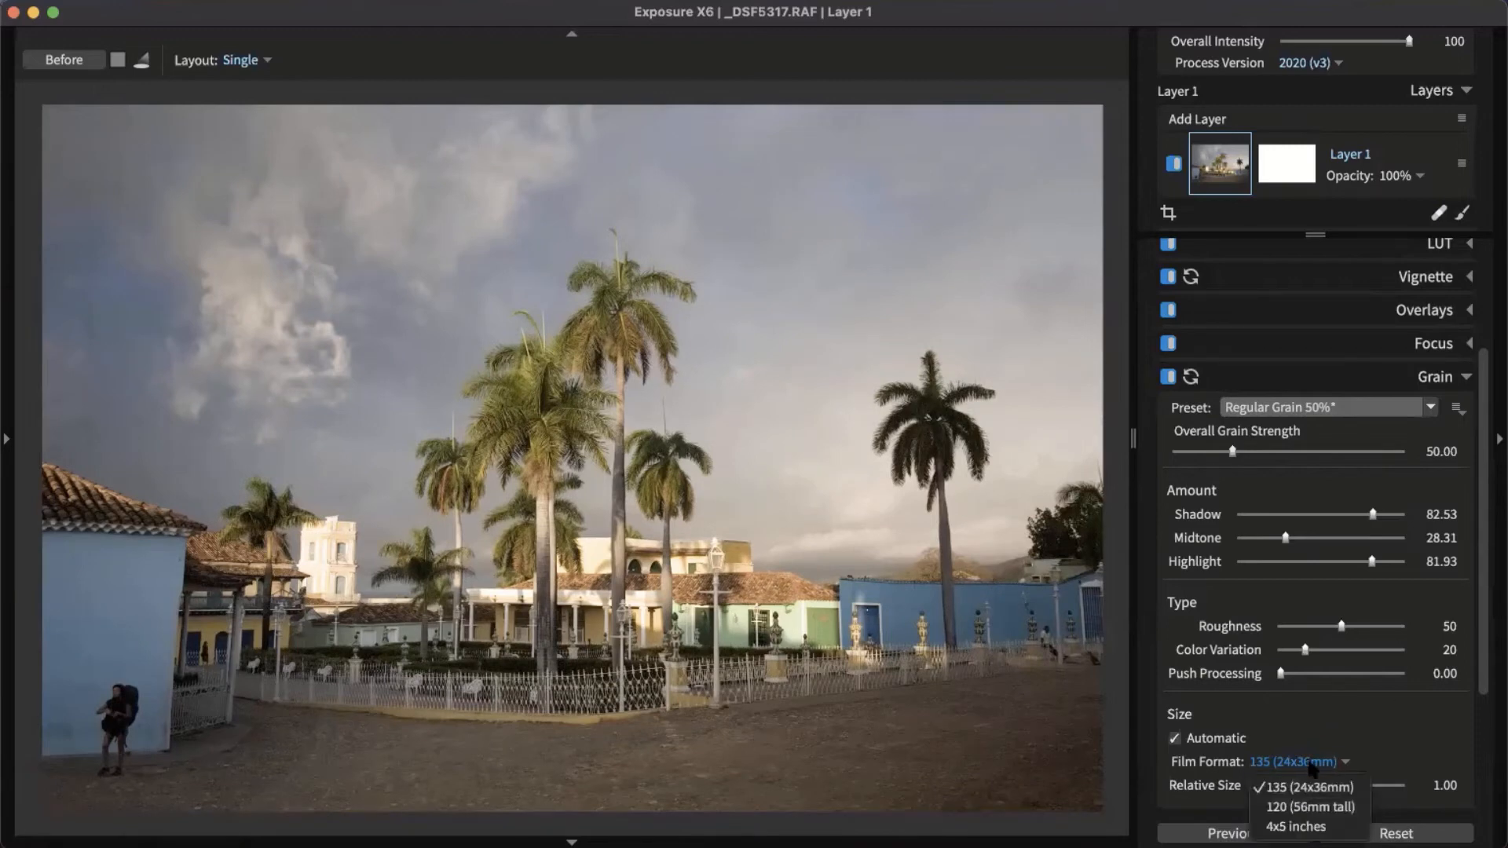
left_click(1307, 805)
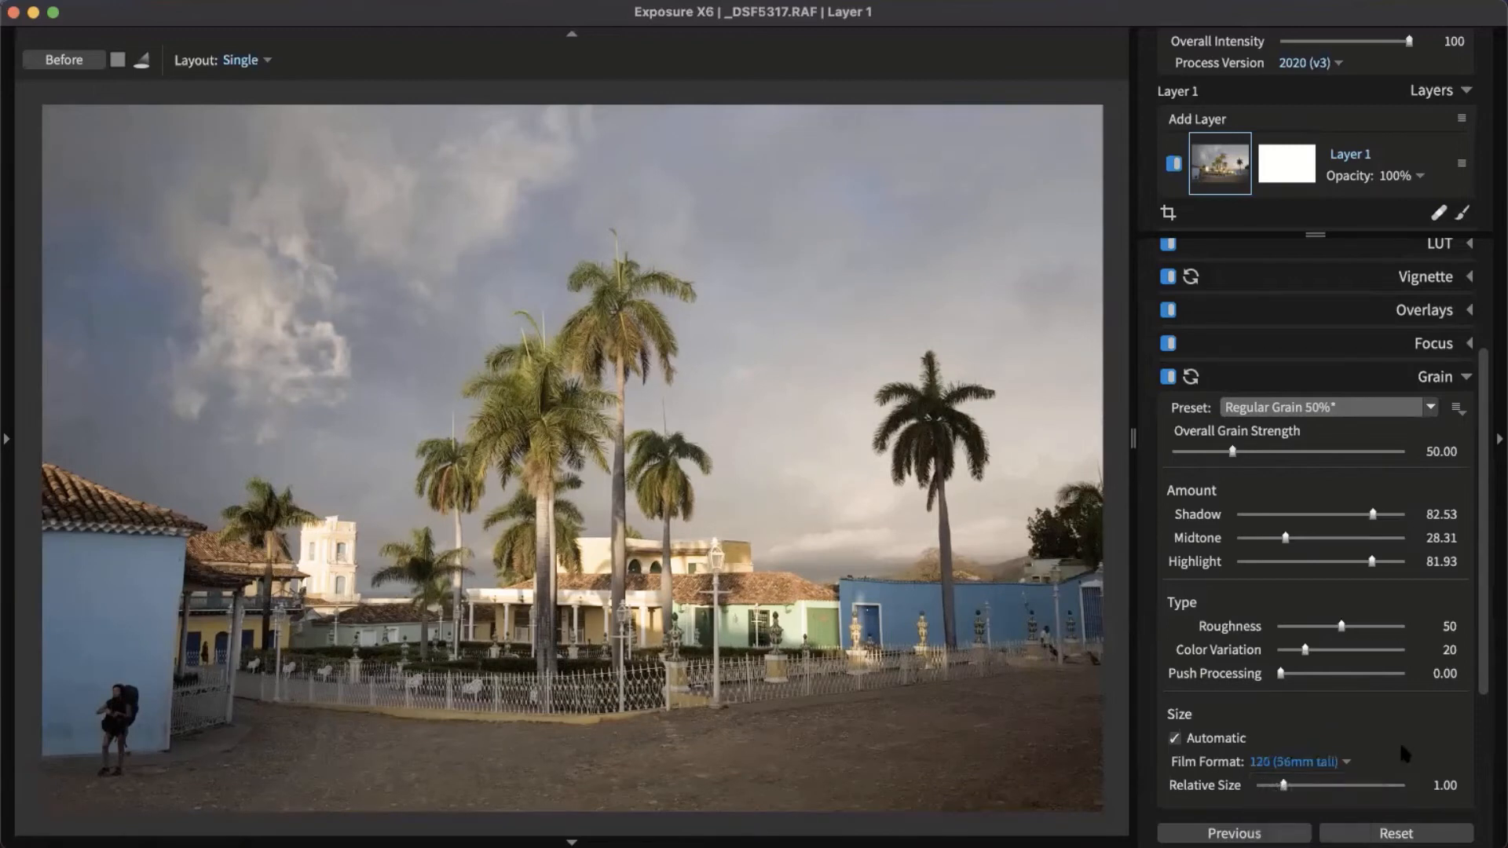
left_click(1429, 376)
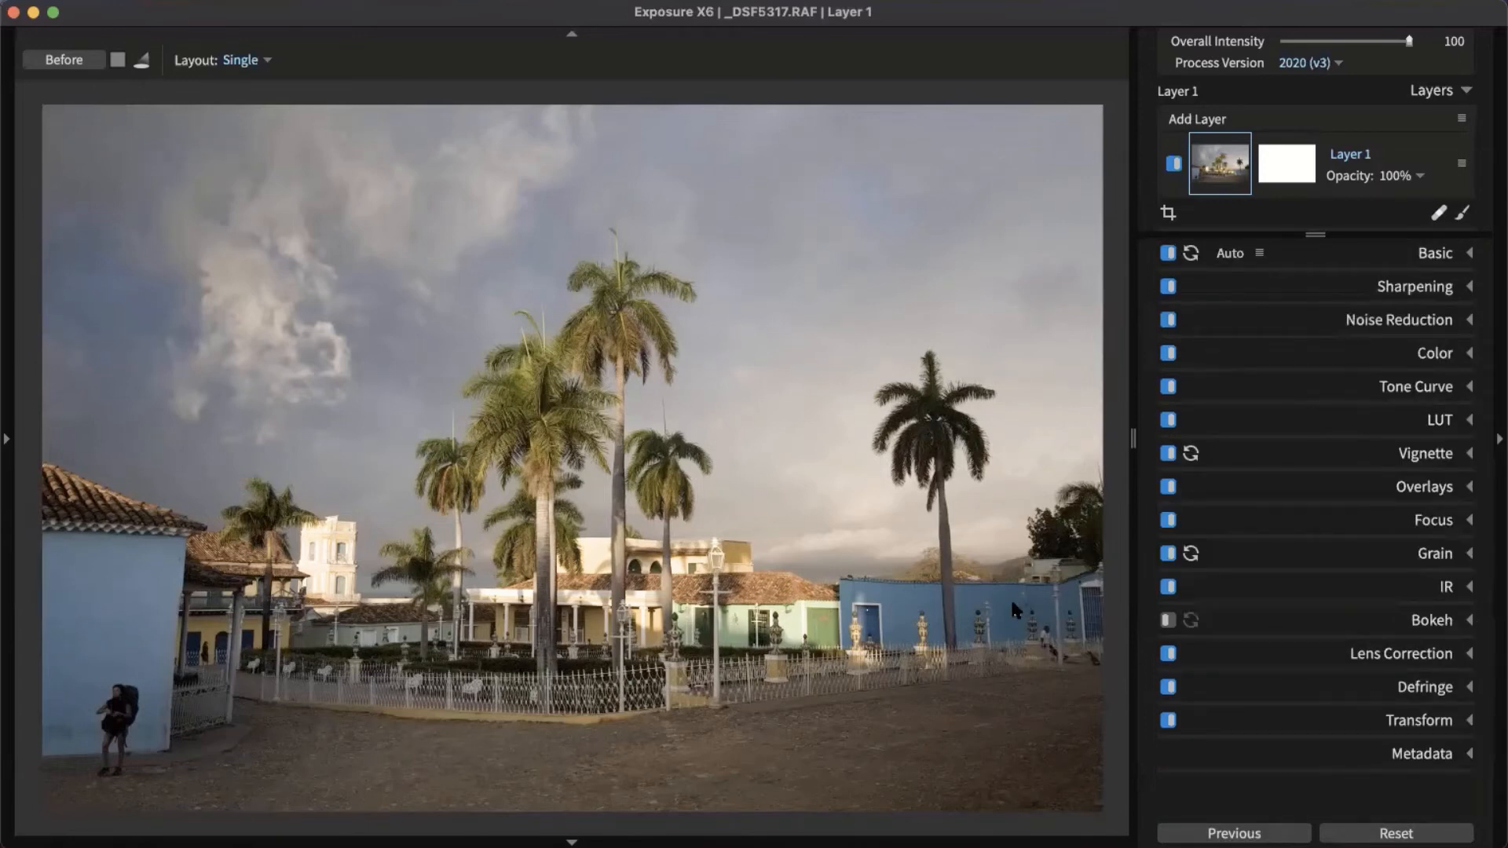
Look through the Overlays settings, turn on the Light Effect overlay and open its effect gallery.
left_click(1439, 487)
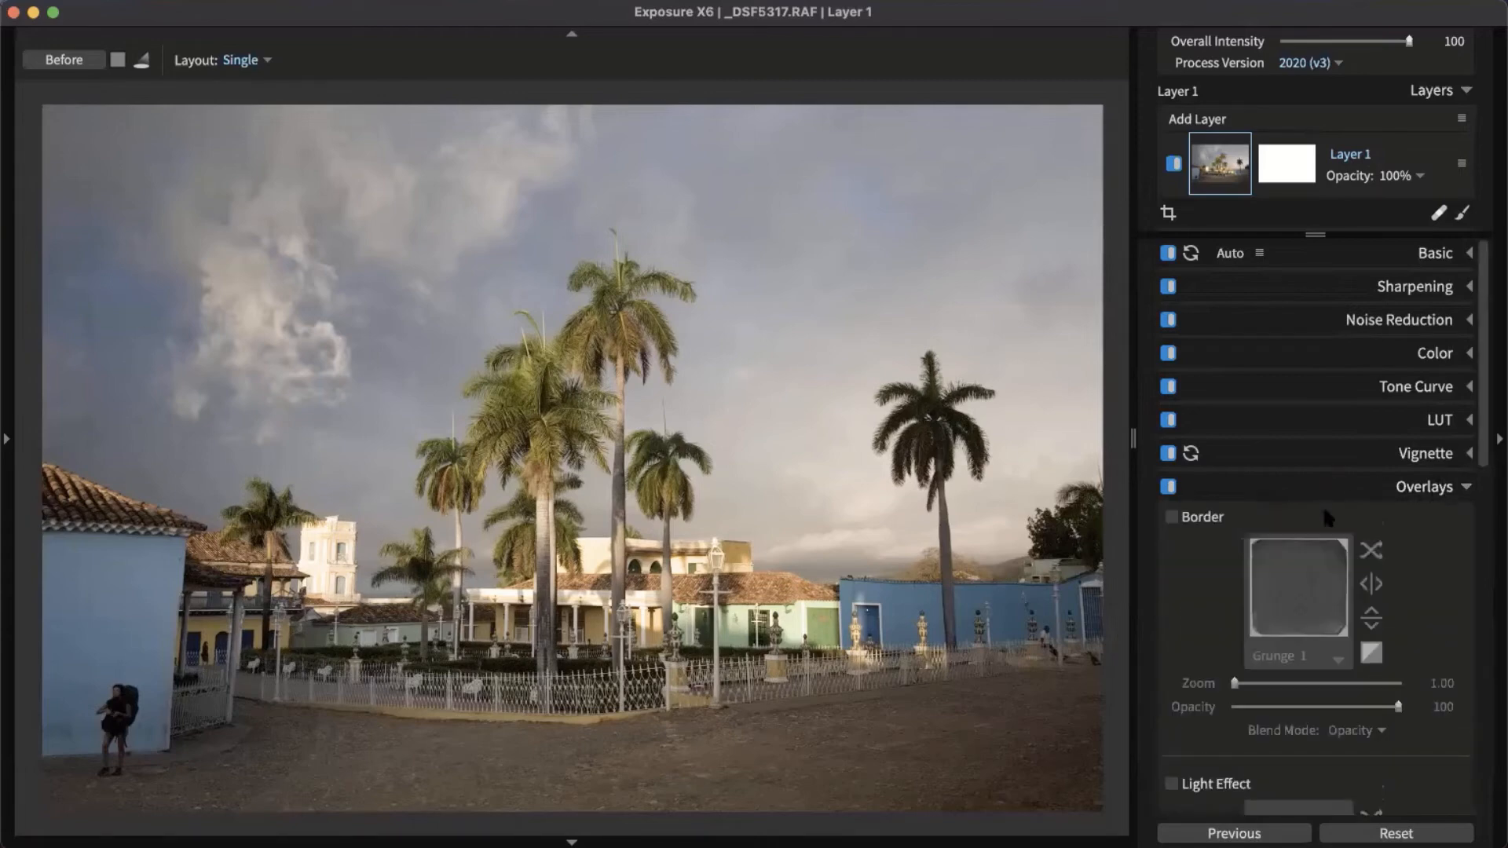
scroll(1323, 512, "down", 3)
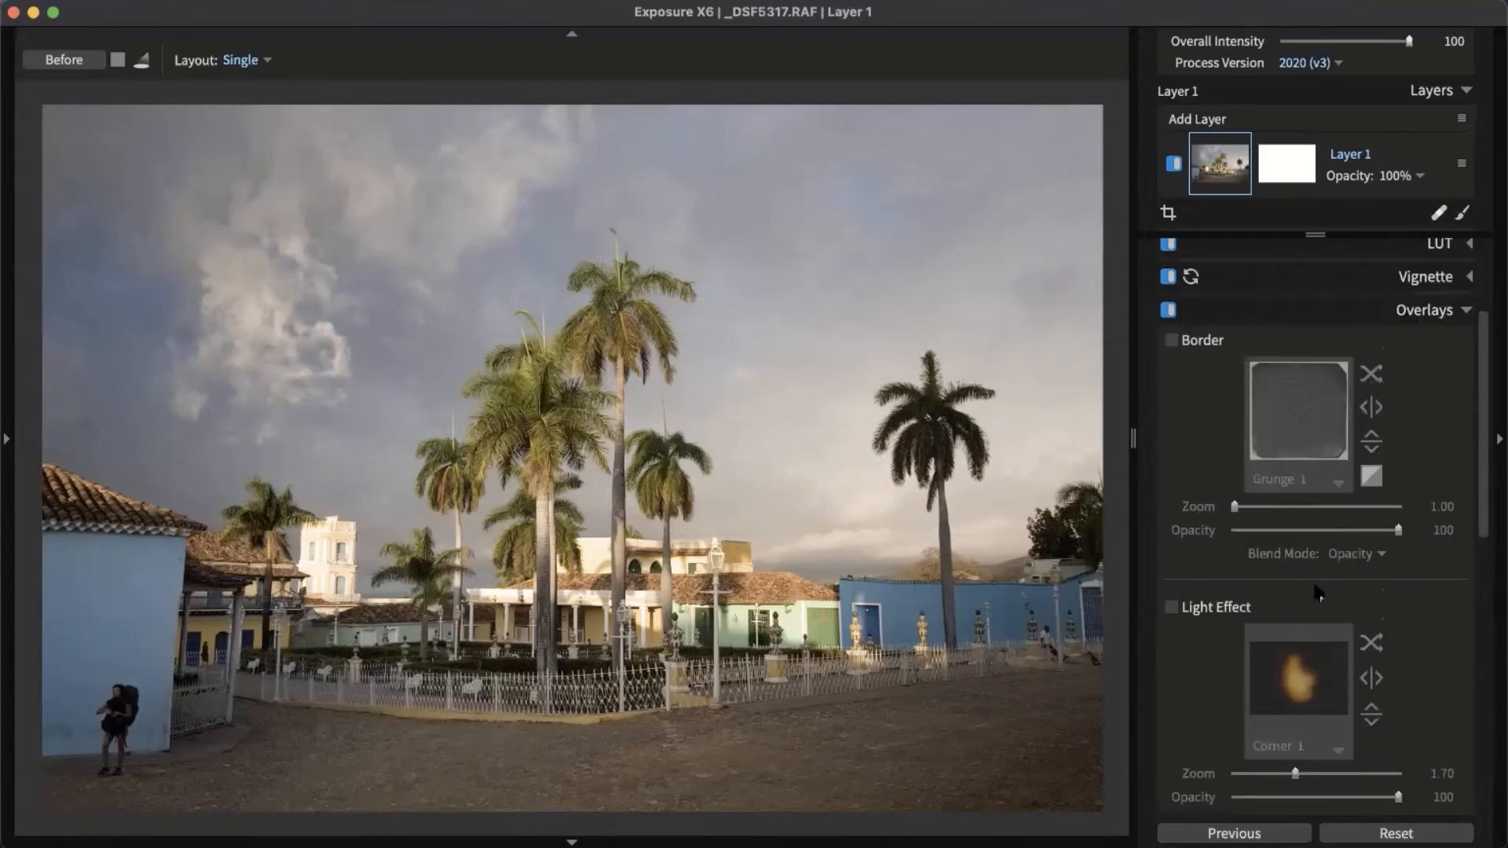
scroll(1311, 612, "down", 6)
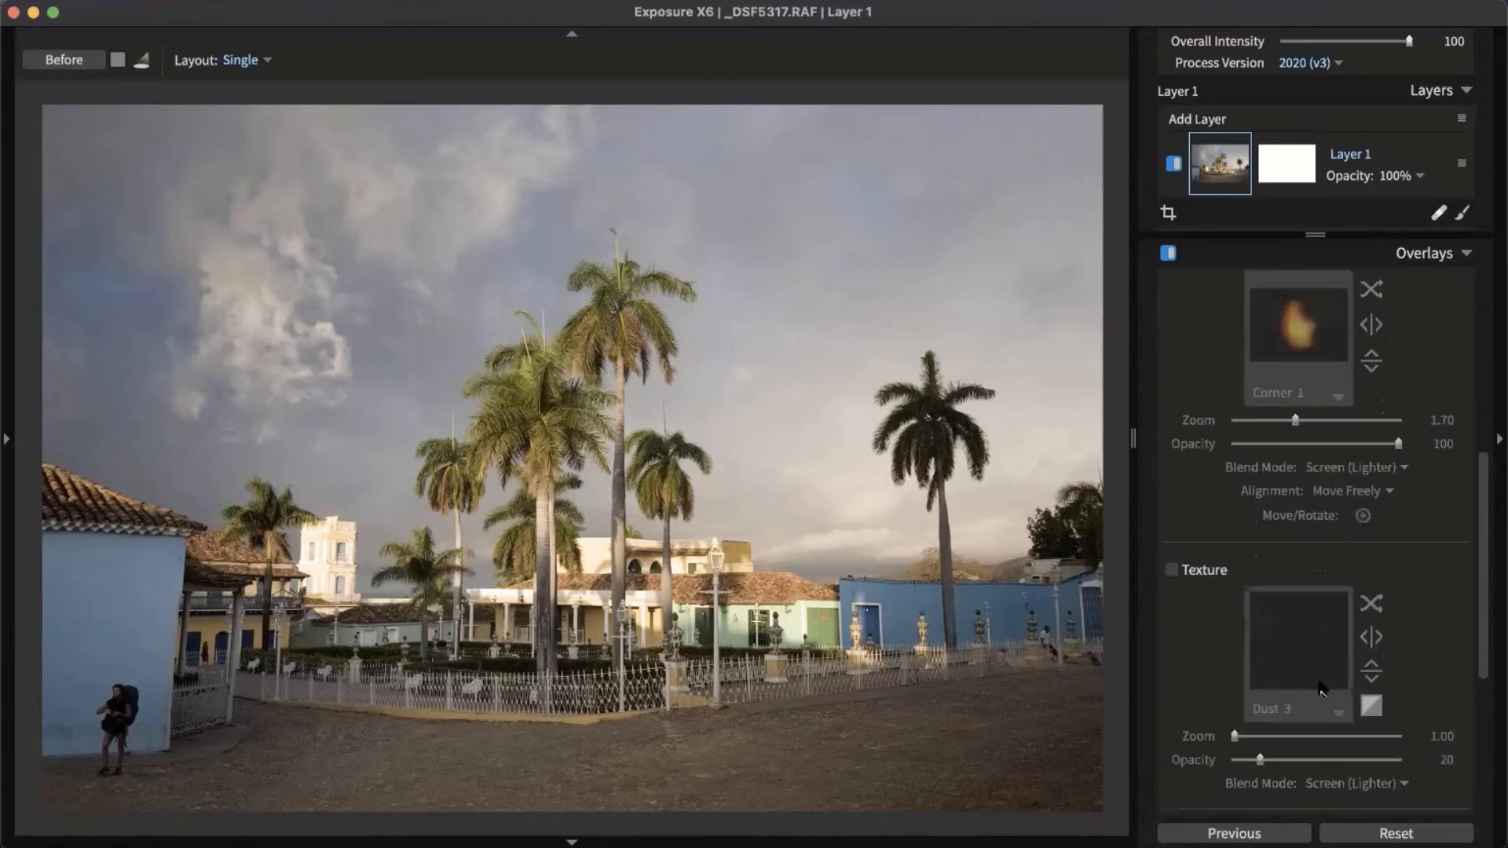
scroll(1319, 689, "up", 3)
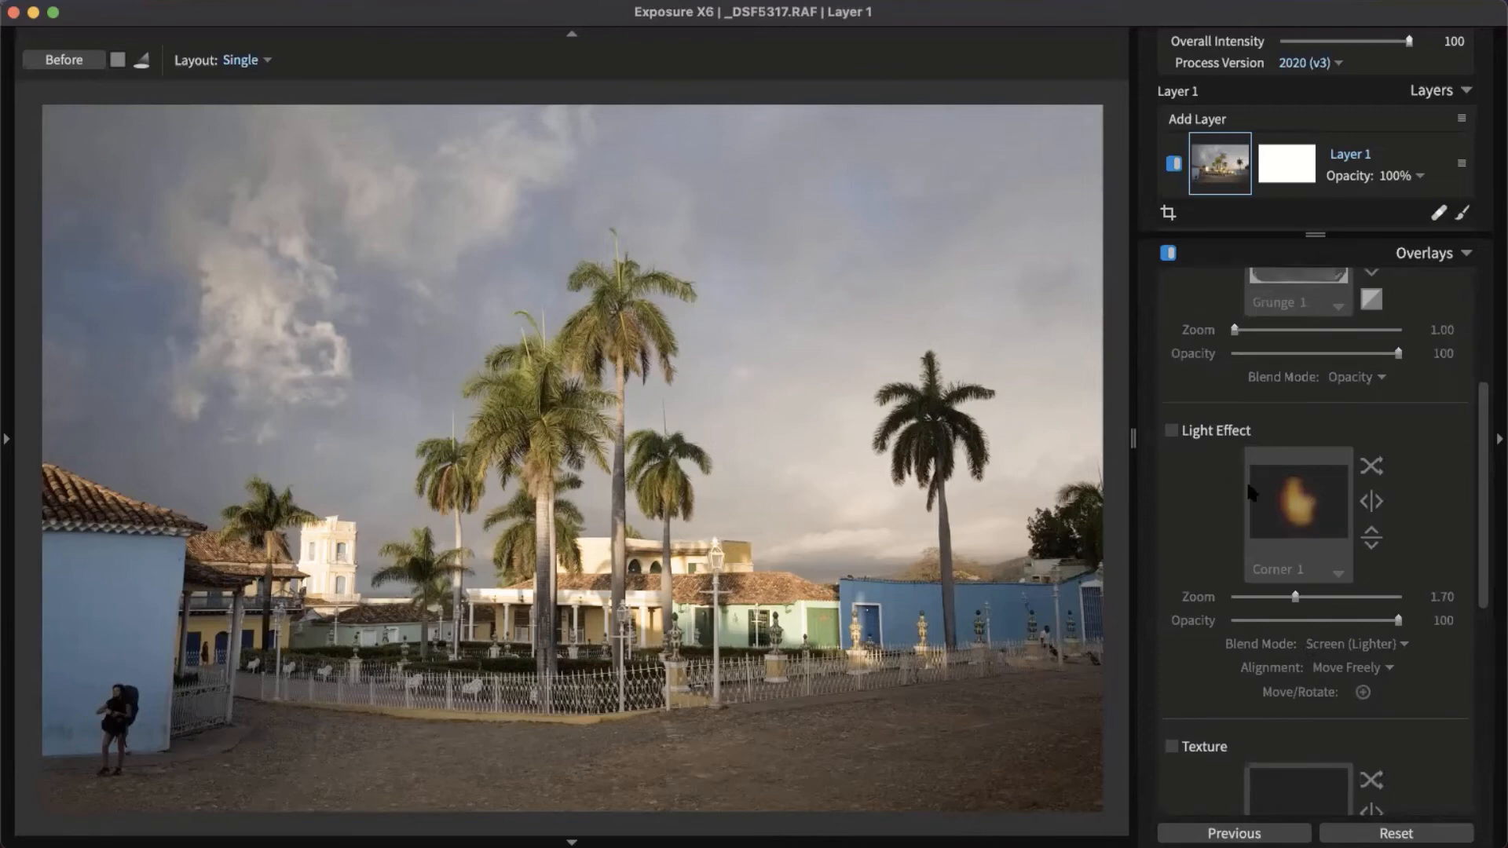
left_click(1170, 431)
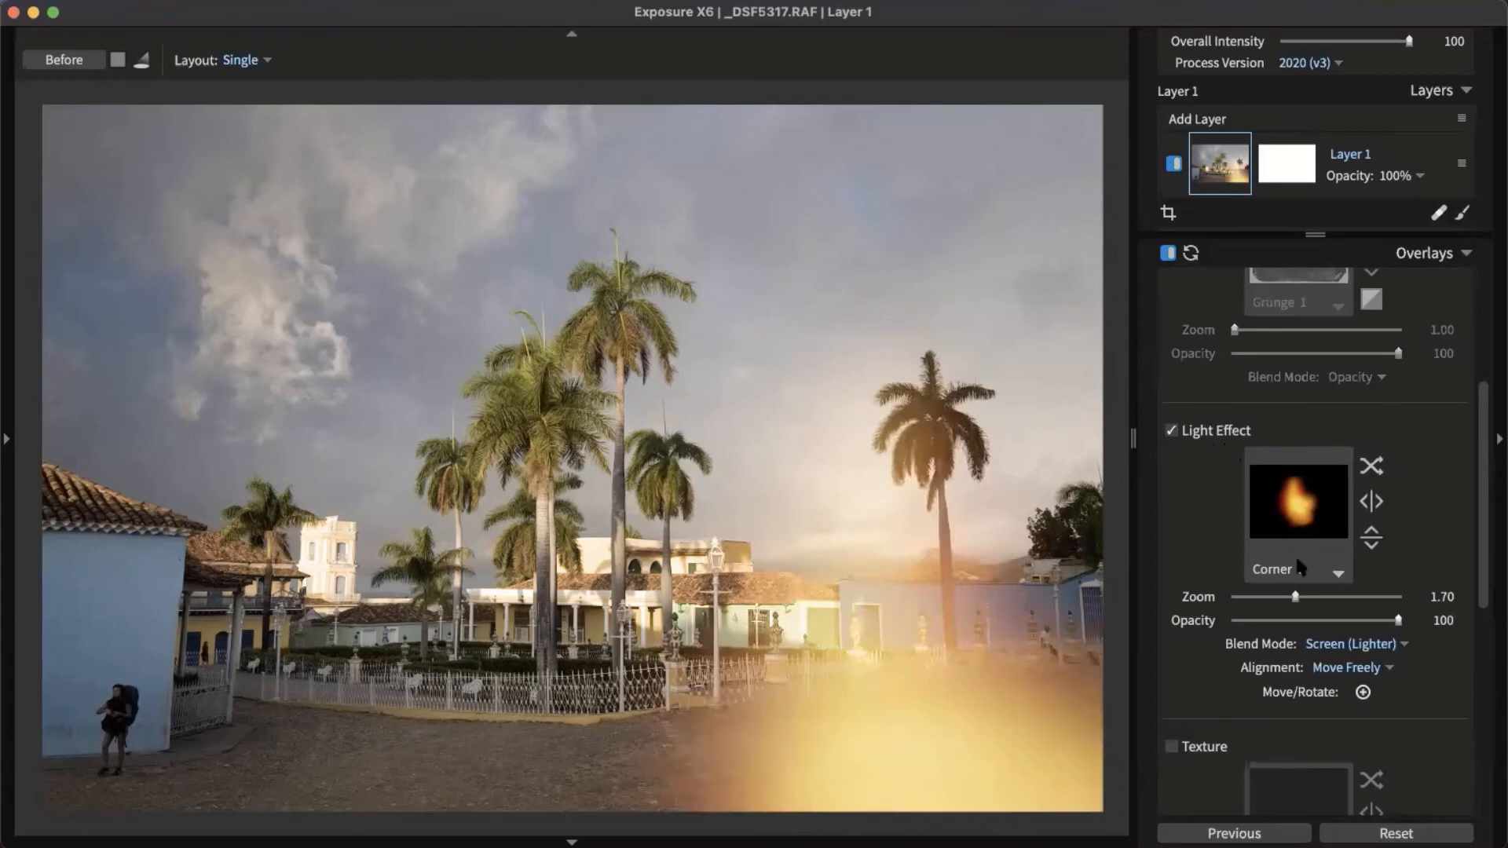
left_click(1304, 522)
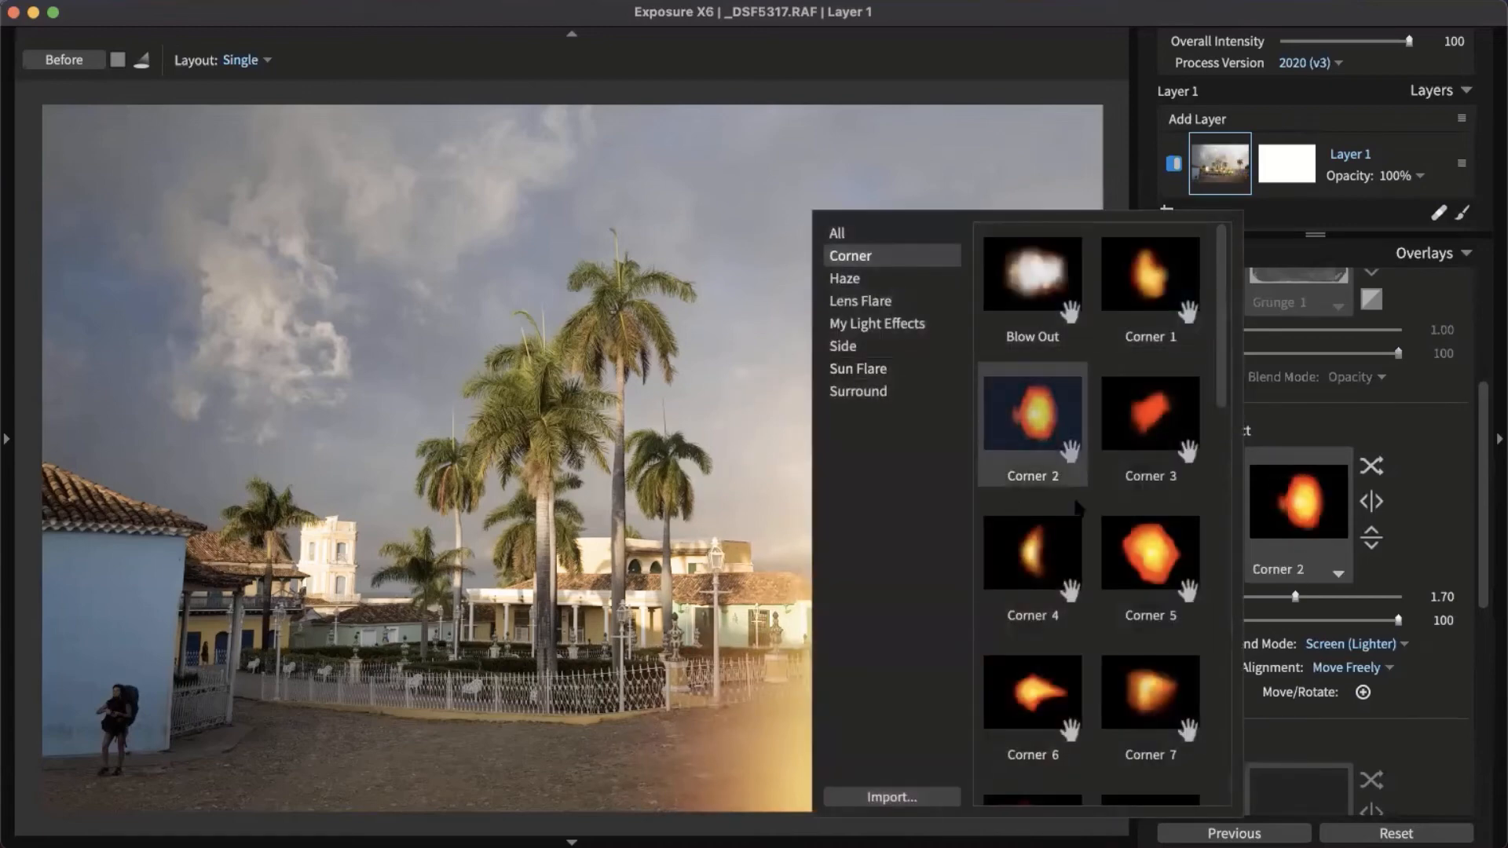
Try the Blow Out corner effect and the Blue sun flare on the photo.
left_click(1032, 283)
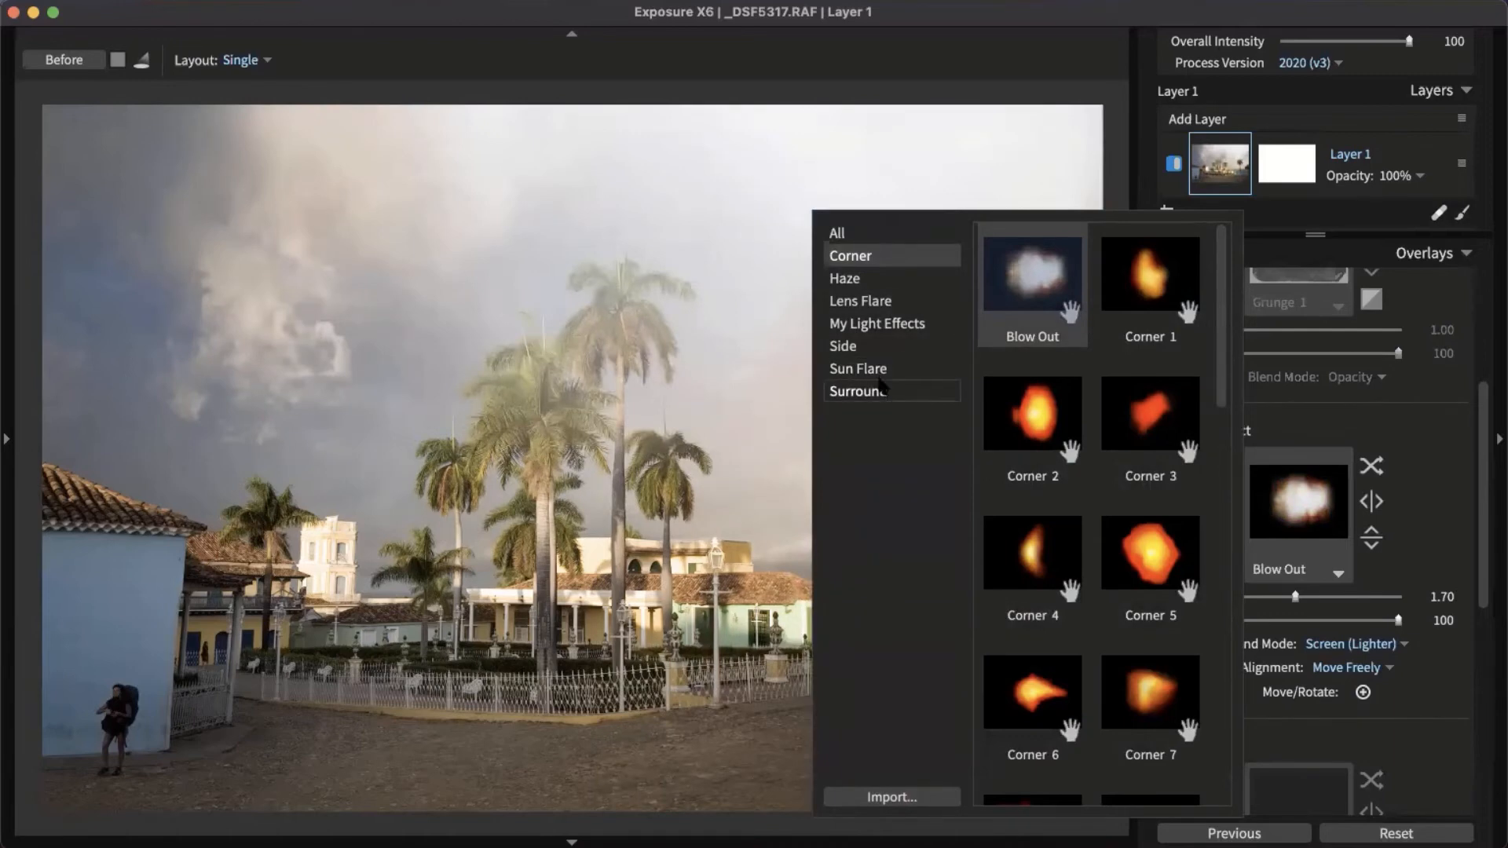
left_click(864, 368)
left_click(1018, 279)
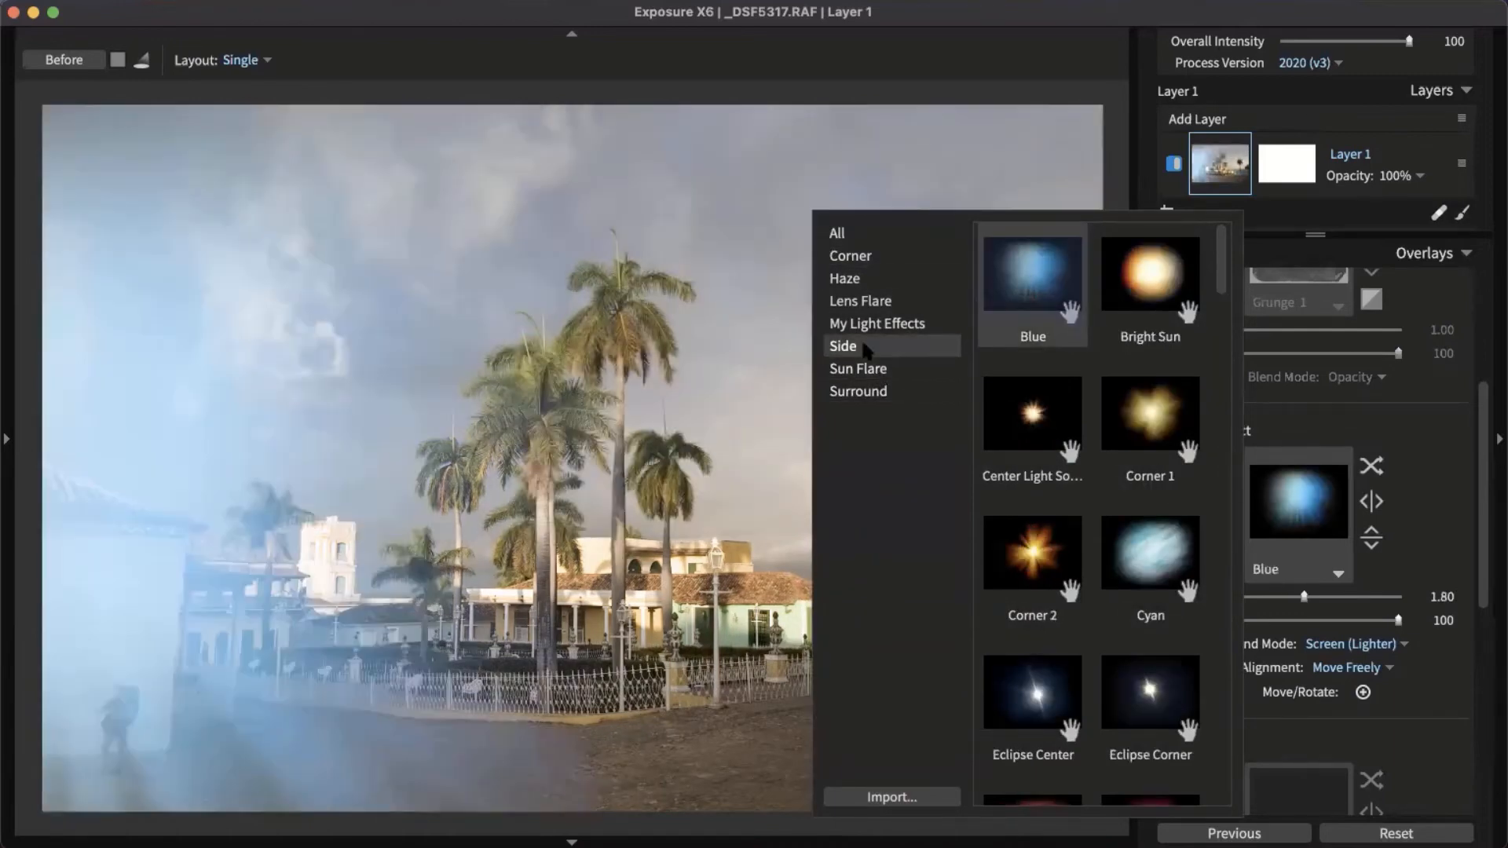
Try several Side light effects on the photo, including the blue and rainbow light leaks and Side 3.
left_click(865, 348)
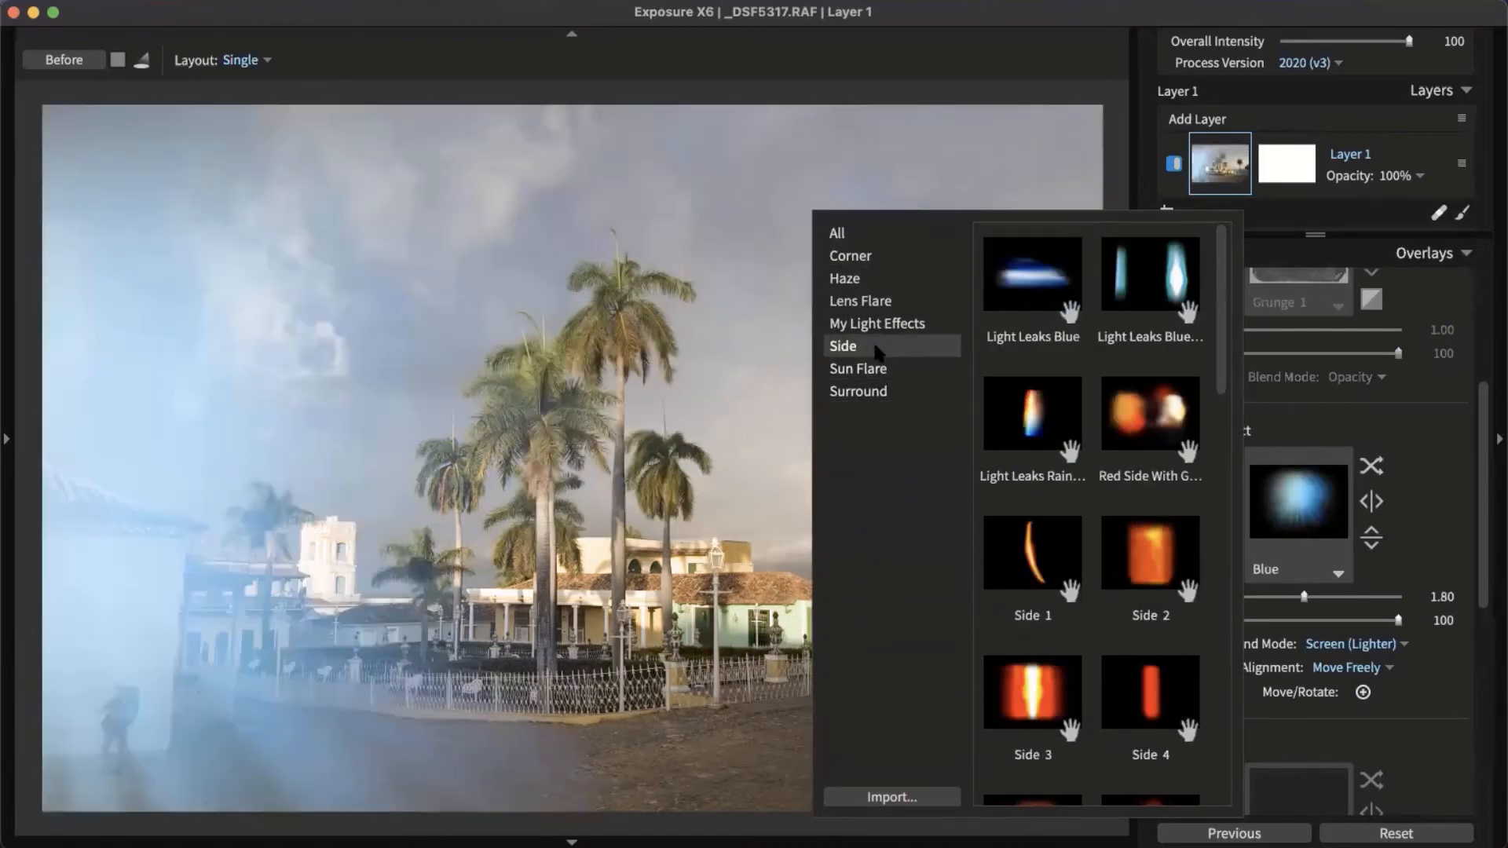
left_click(1021, 397)
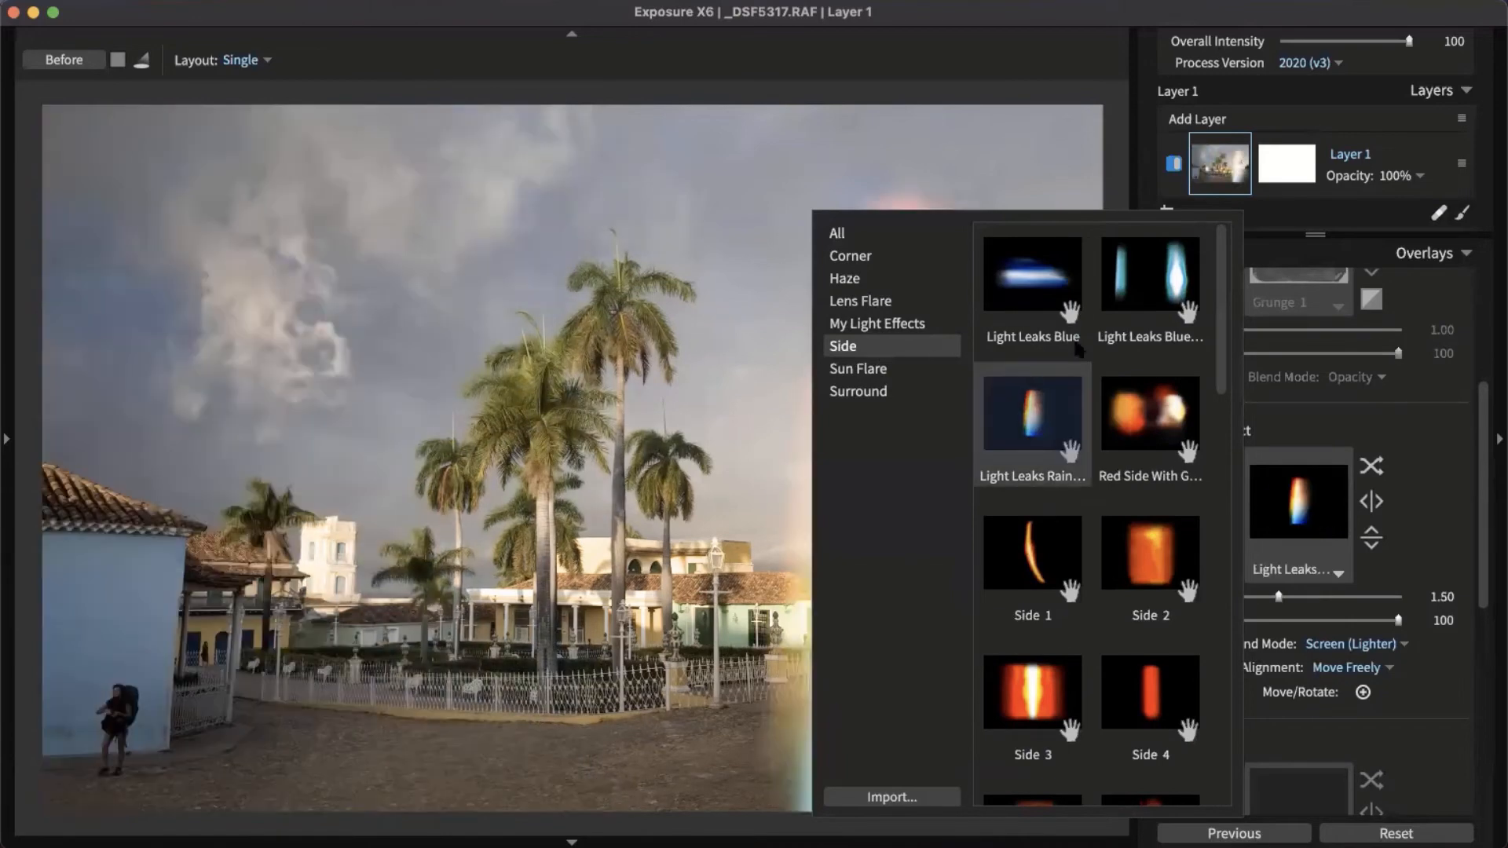
left_click(1152, 309)
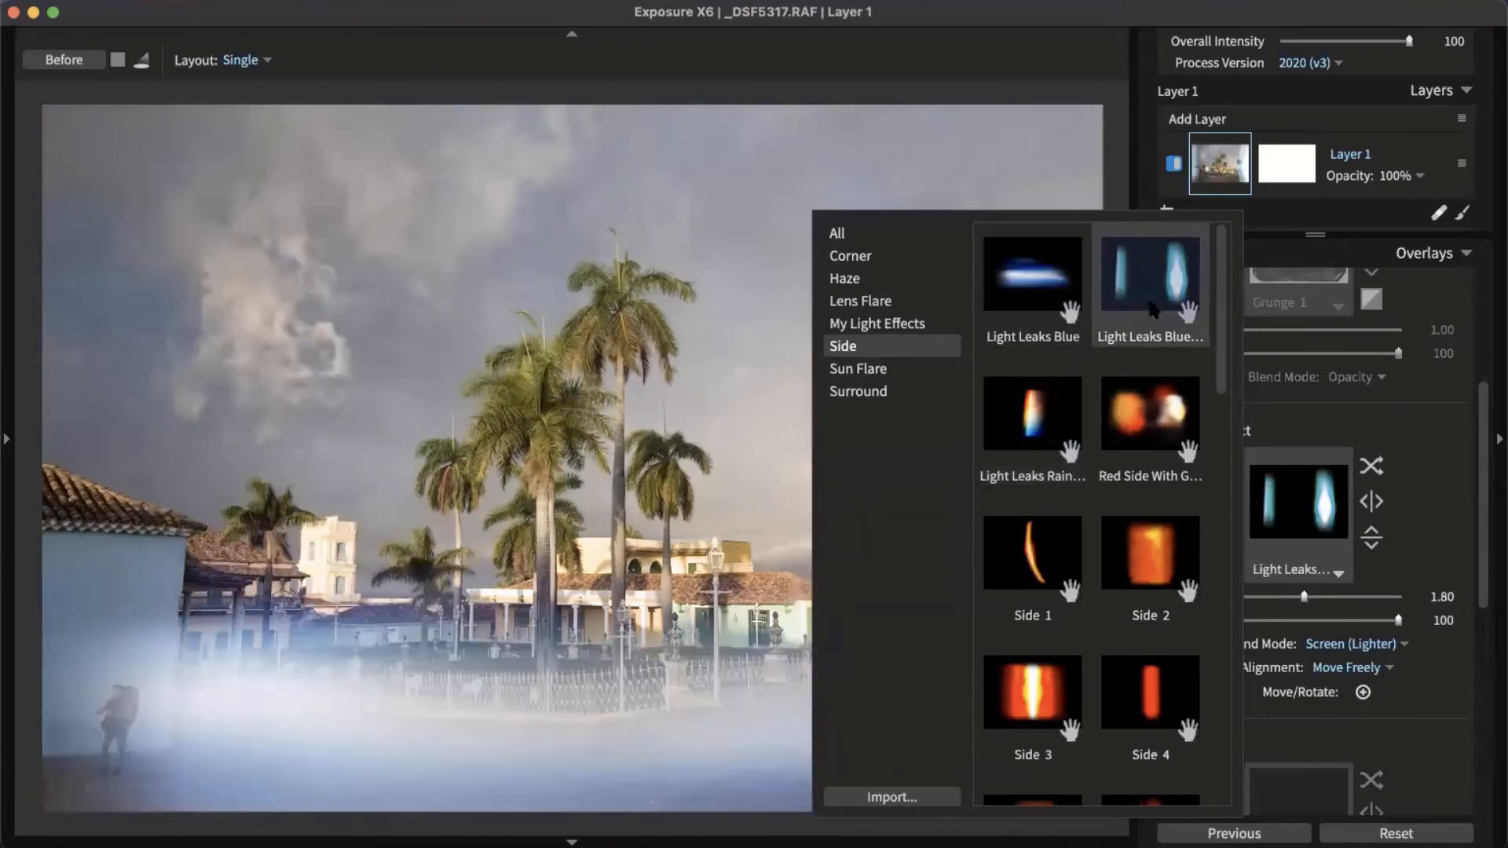
left_click(1032, 554)
left_click(1039, 682)
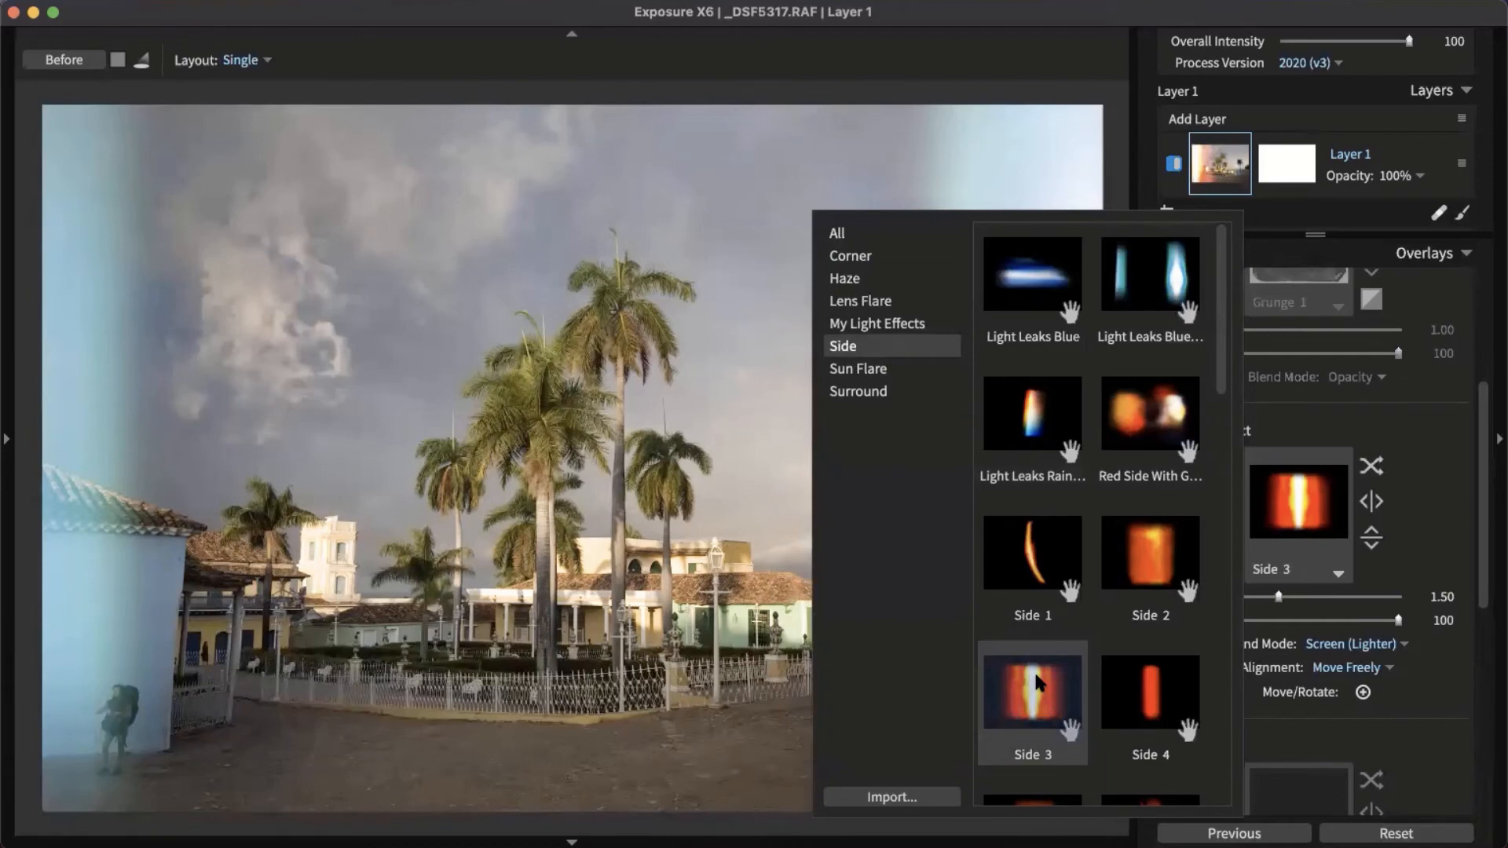
left_click(1032, 553)
left_click(1031, 414)
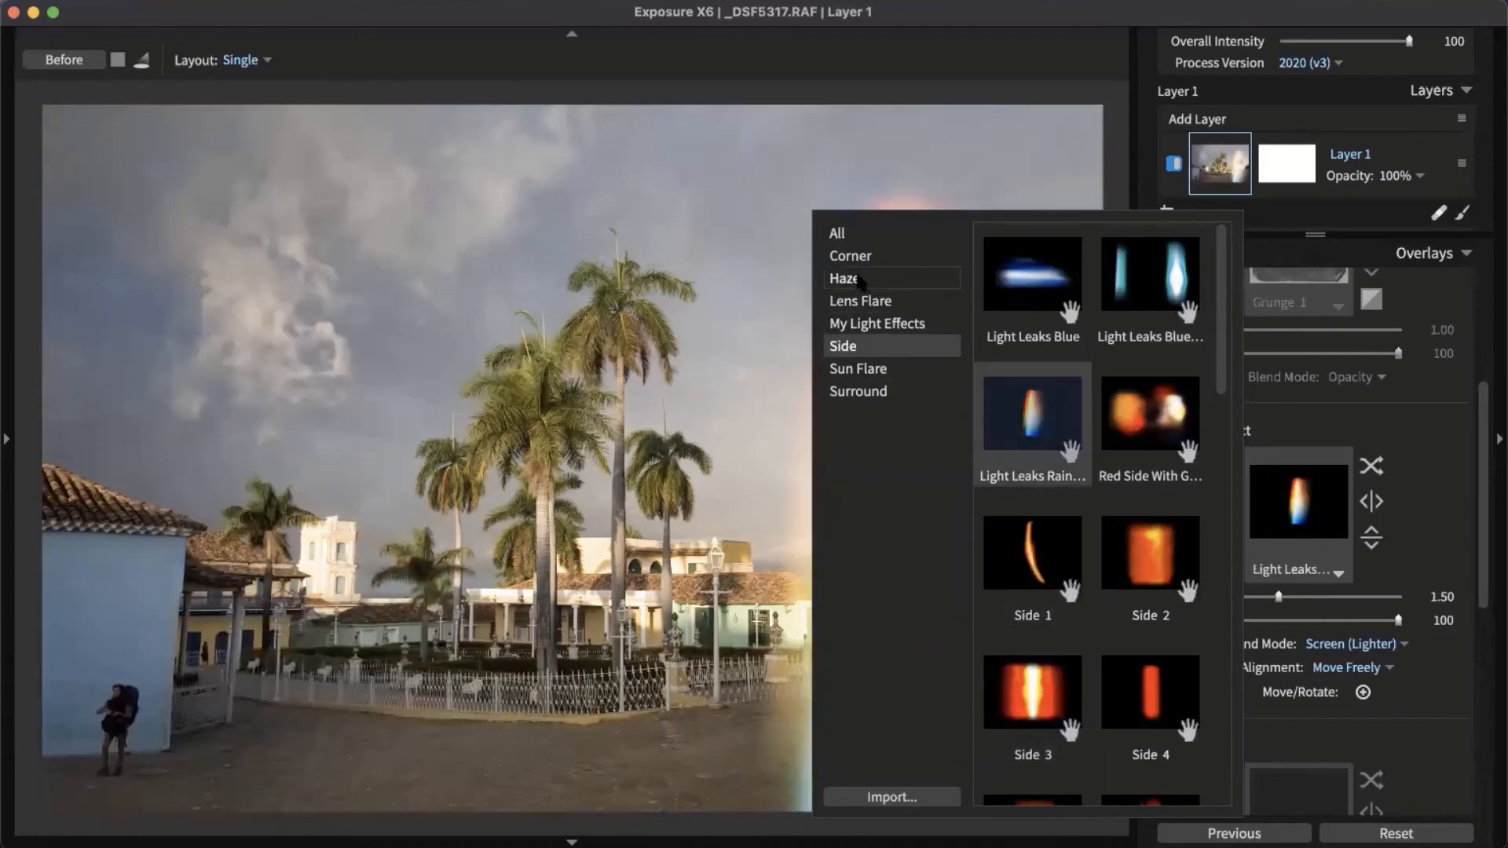
Try several Haze light effects, including Earthy, Purple and Sunrise Haze, and apply Bright Haze.
left_click(844, 278)
left_click(1021, 263)
left_click(1142, 403)
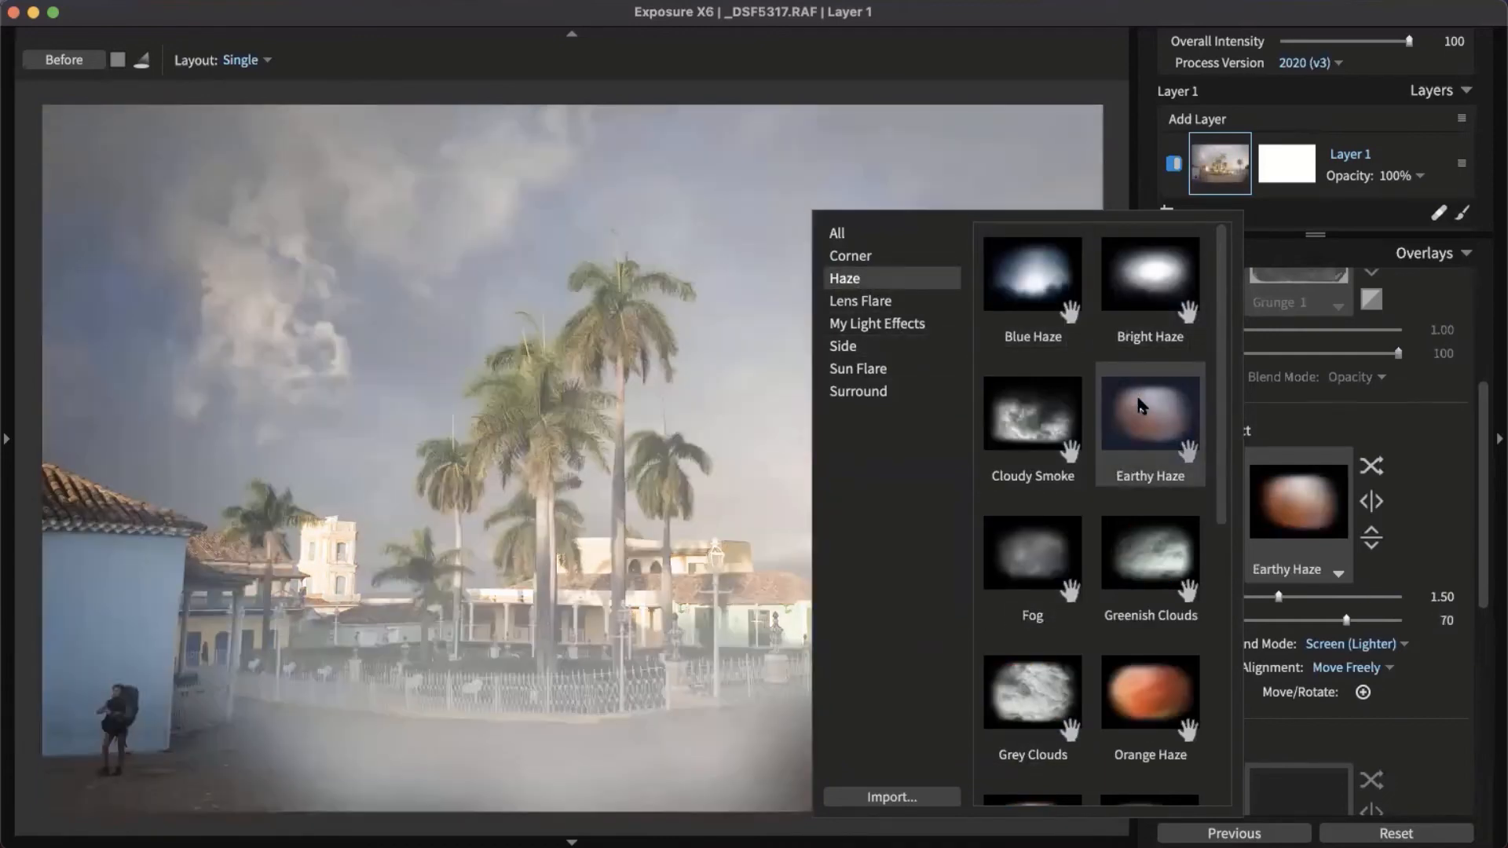
left_click(1101, 606)
scroll(1099, 609, "down", 5)
left_click(1151, 577)
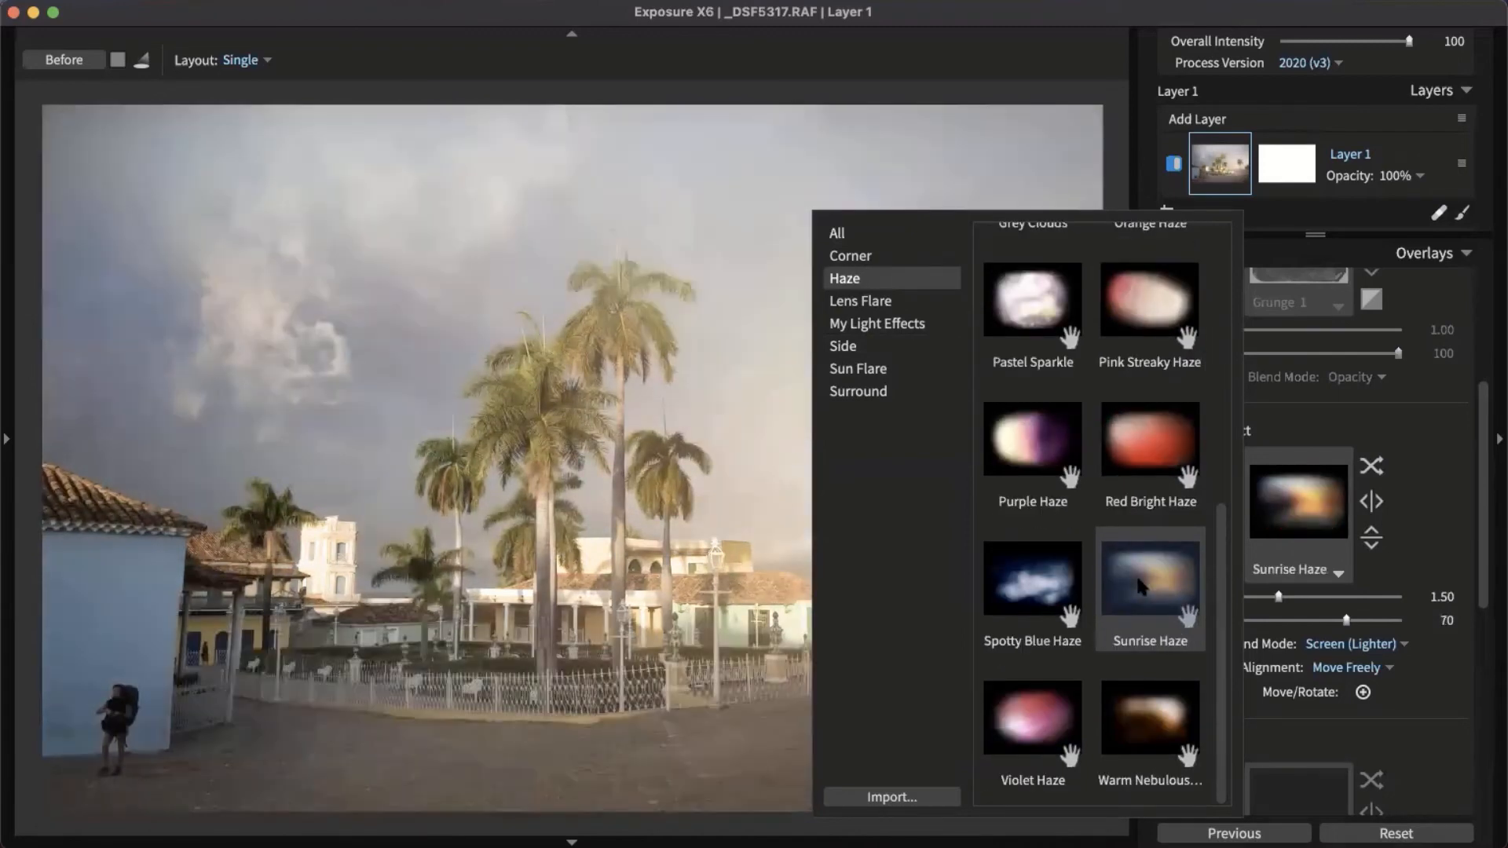
left_click(1032, 581)
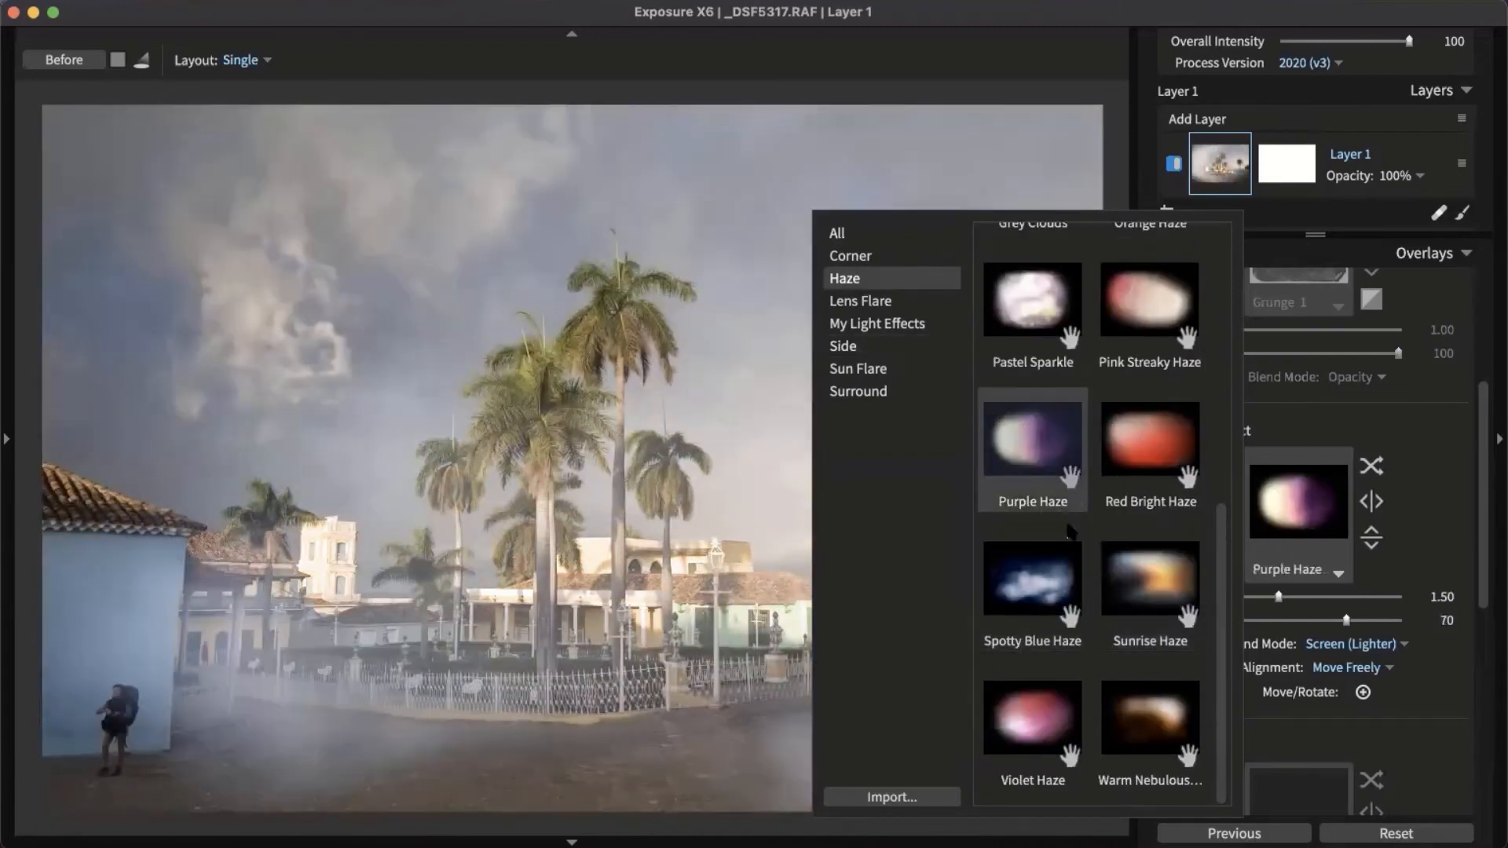
left_click(1146, 585)
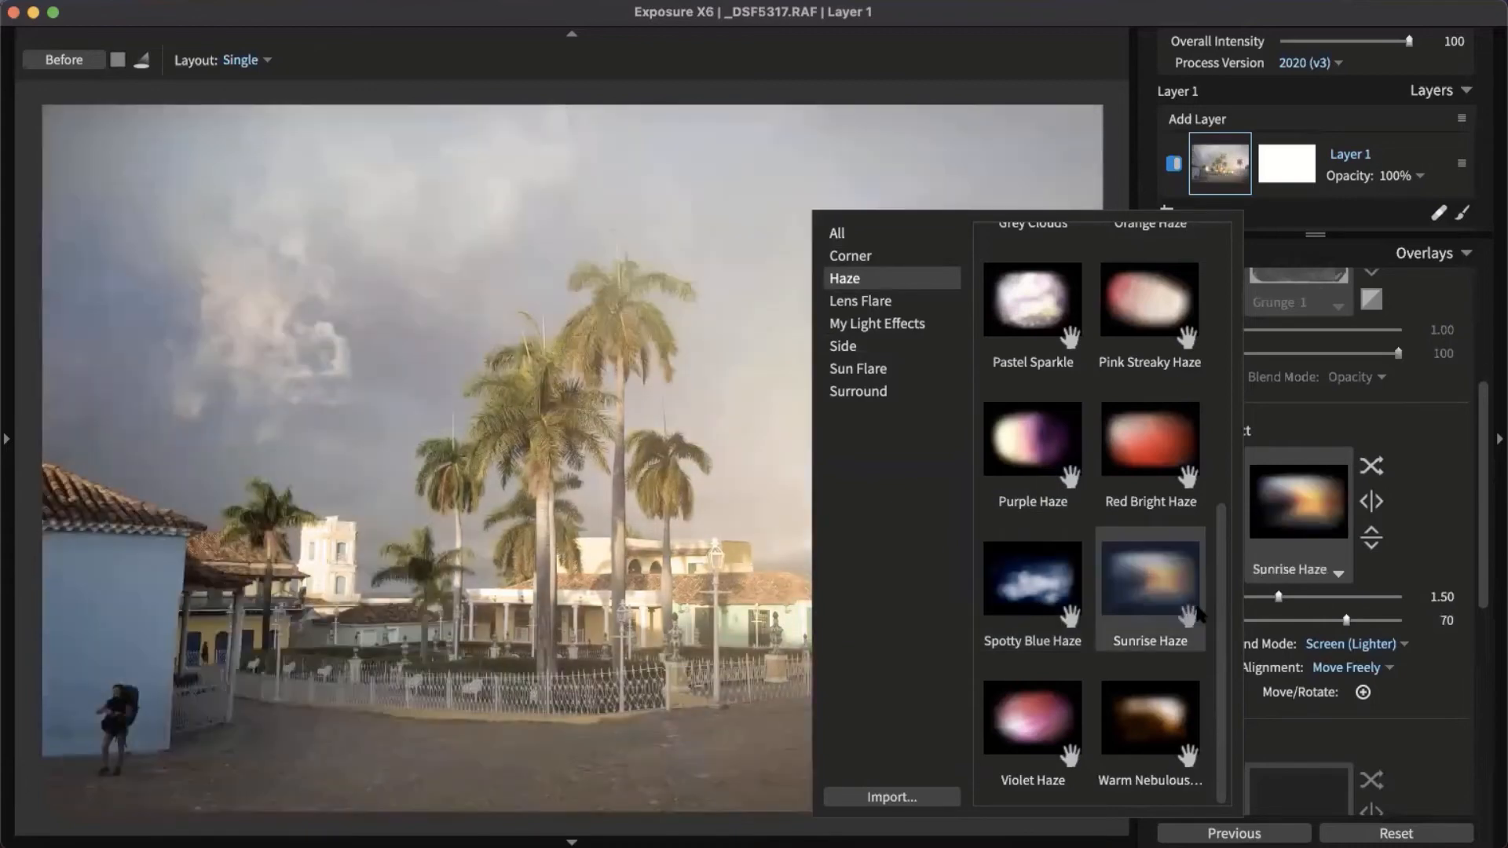
scroll(1147, 589, "up", 6)
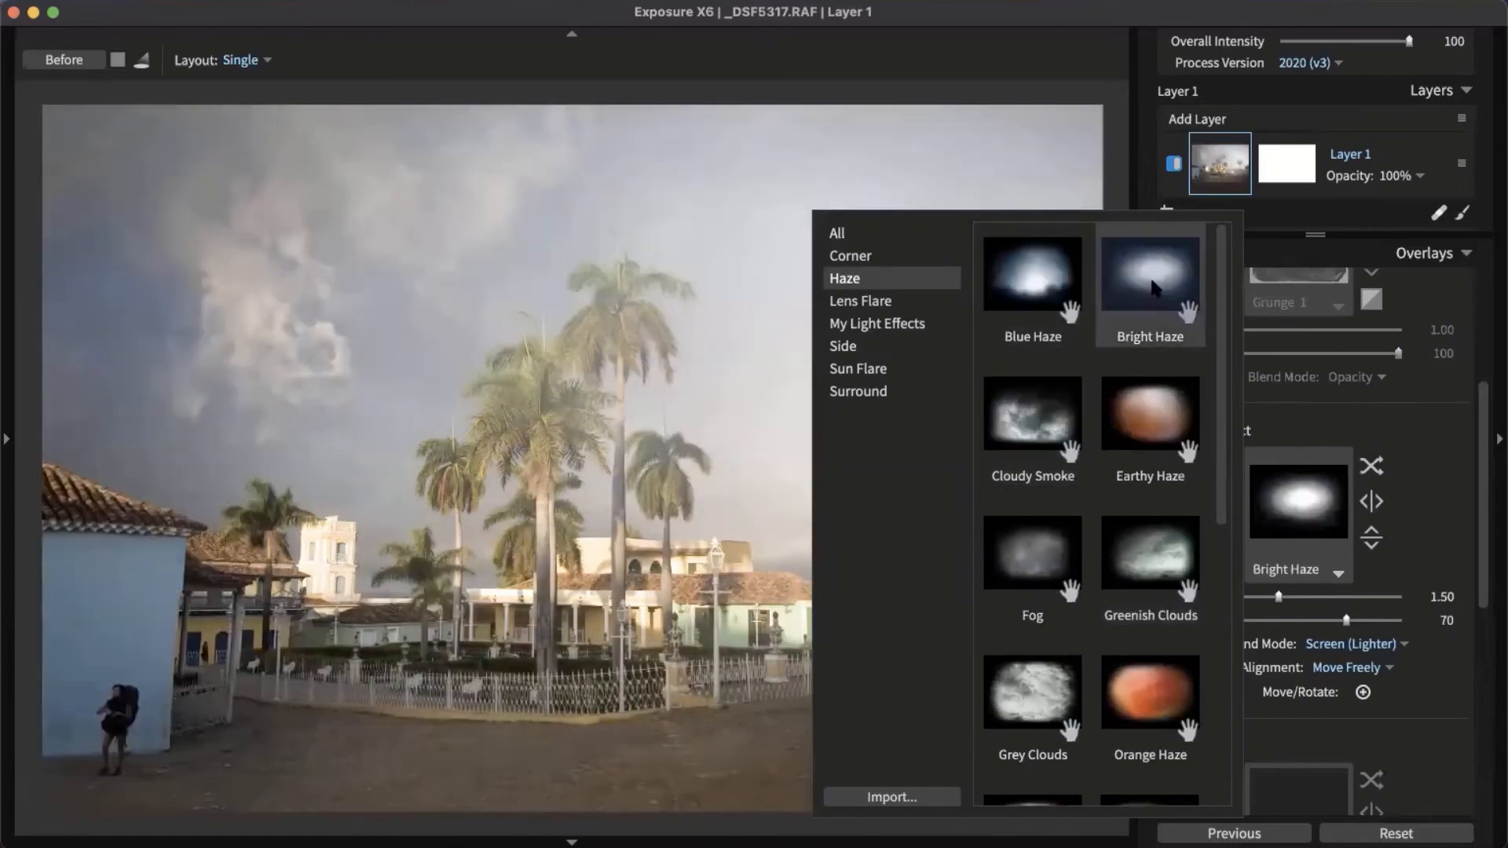
left_click(1153, 286)
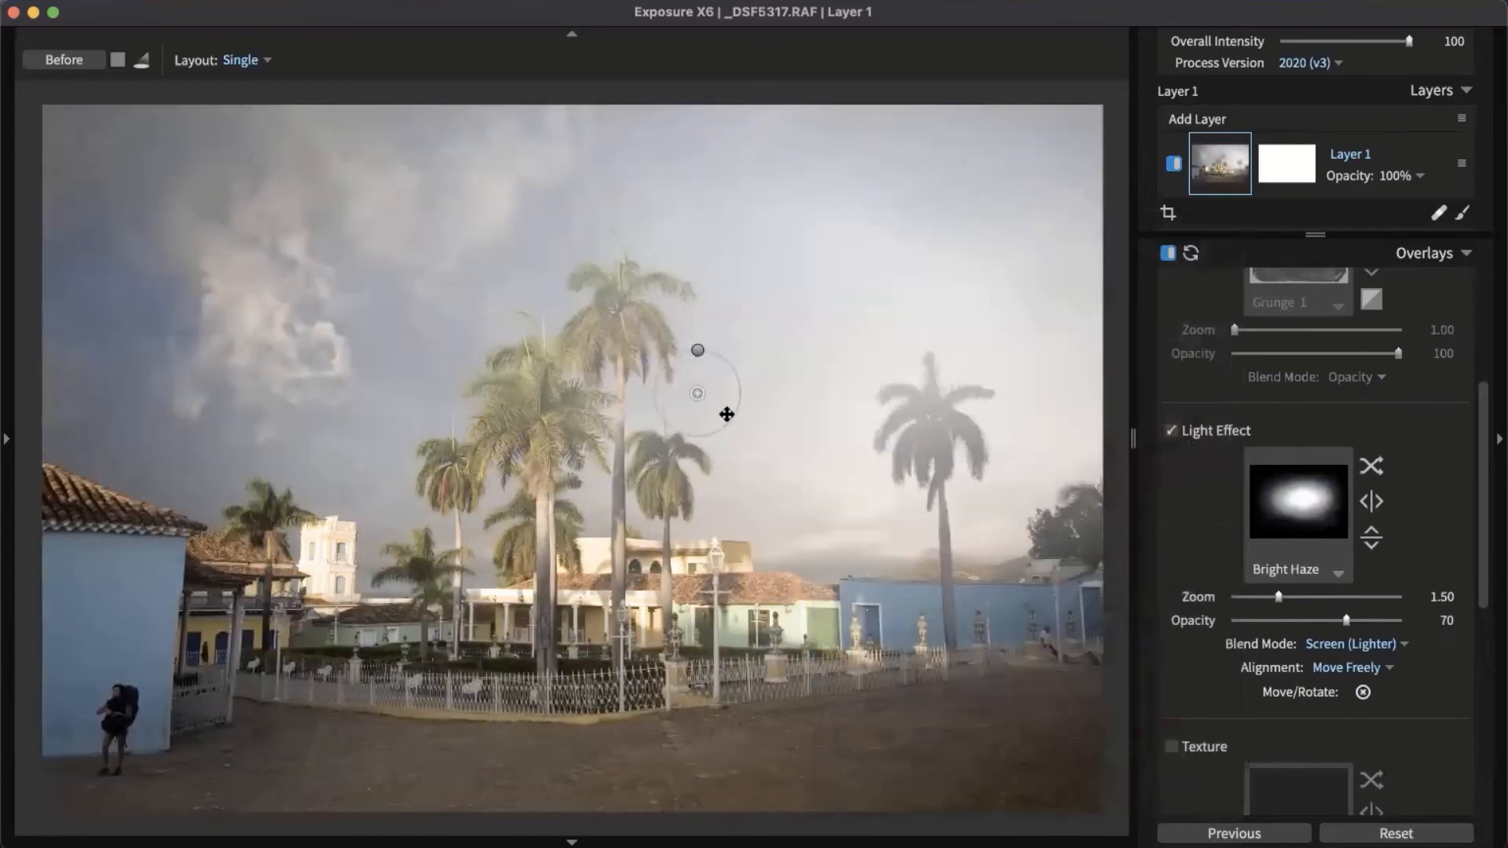
Set the Bright Haze to zoom 2.26, opacity 57 and Hard Light blending, and position it in the sky just left of the rightmost palm.
left_click_drag(696, 393, 337, 386)
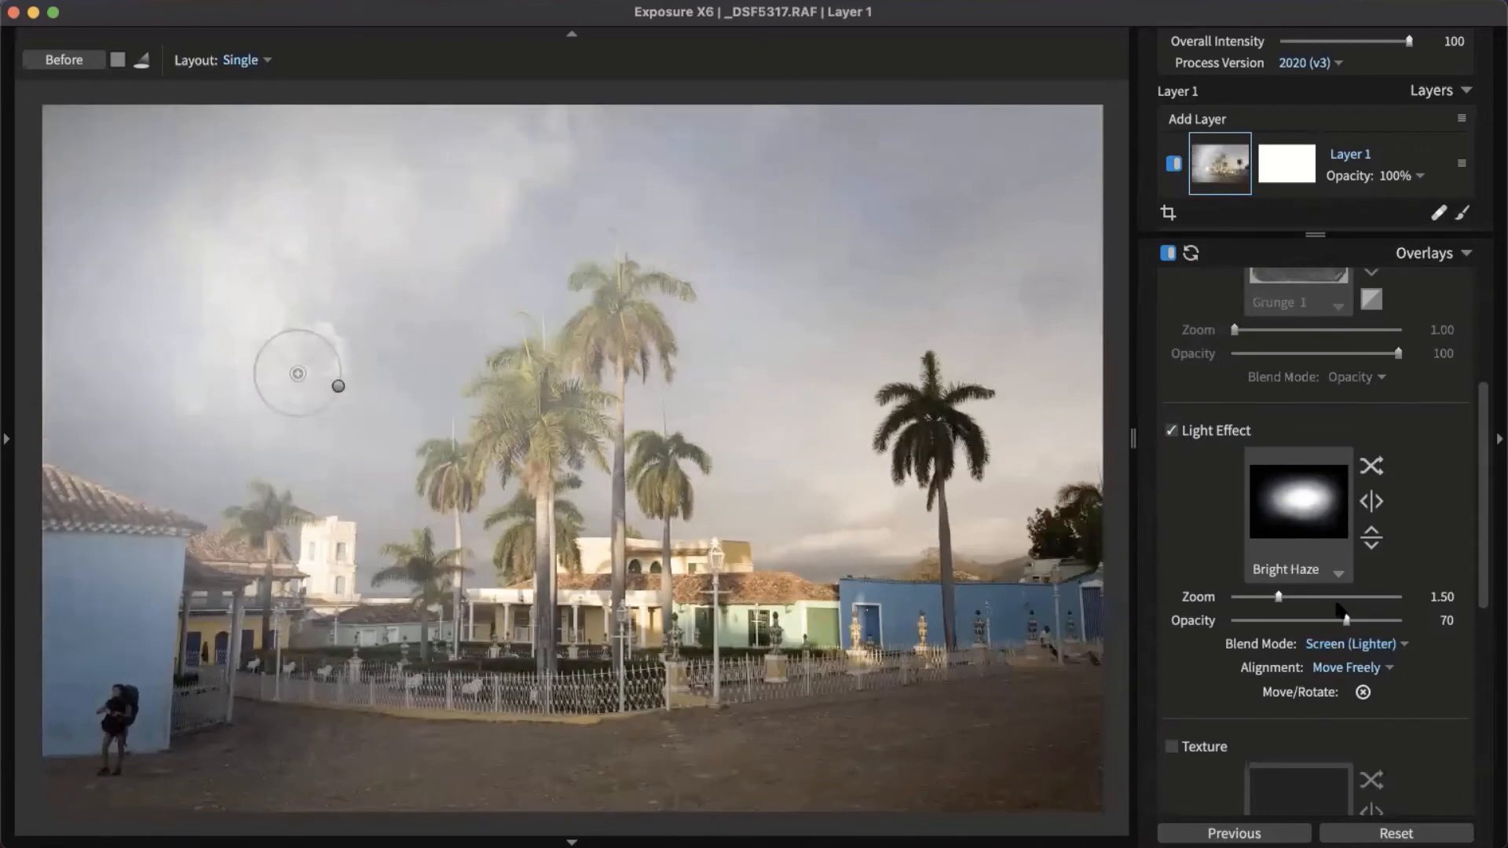
left_click_drag(1334, 599, 1261, 621)
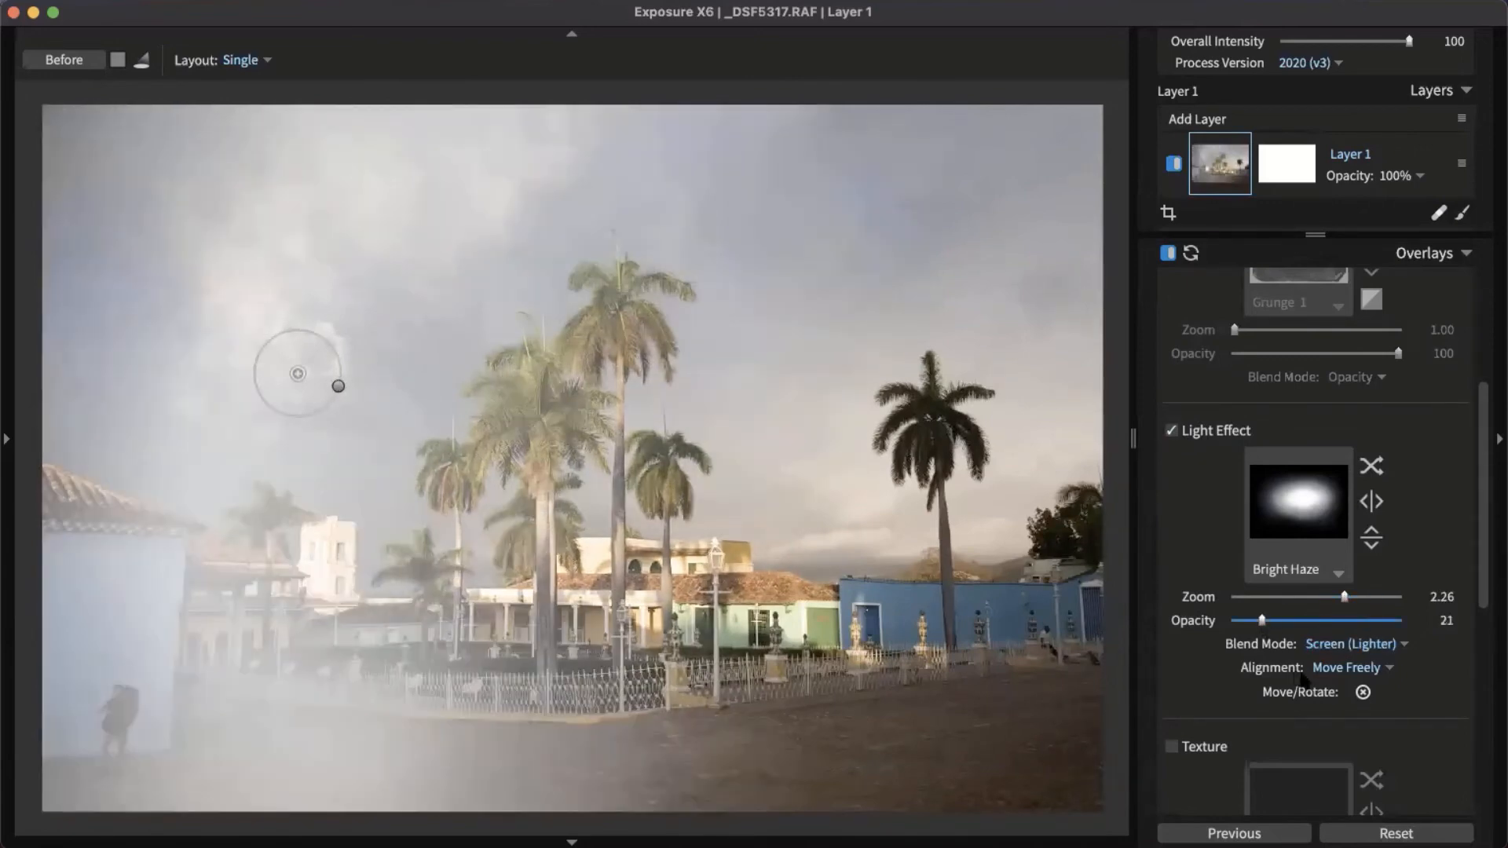
left_click(1364, 645)
left_click(1374, 748)
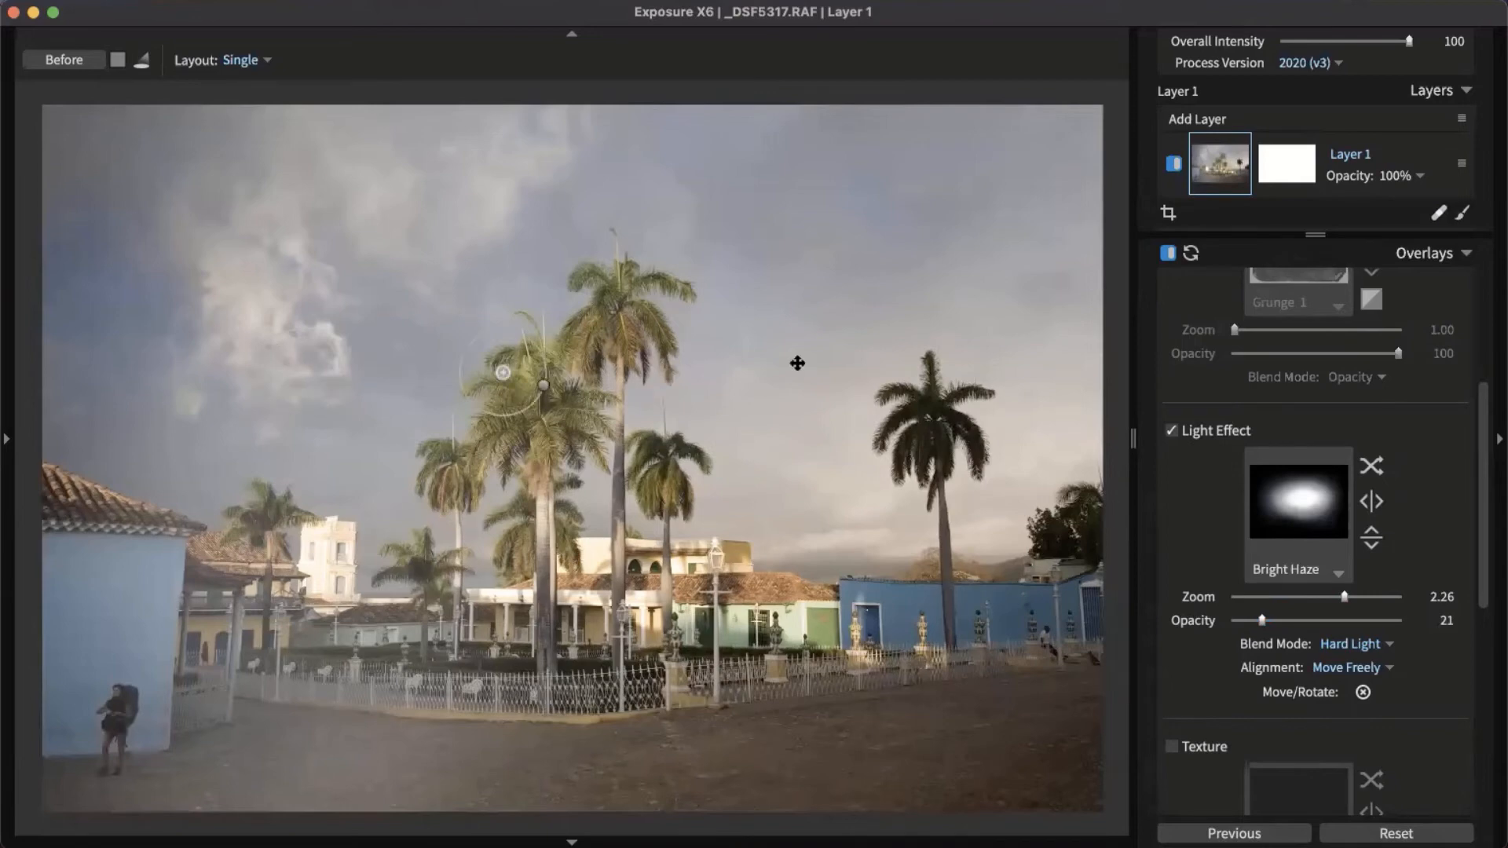
left_click(839, 362)
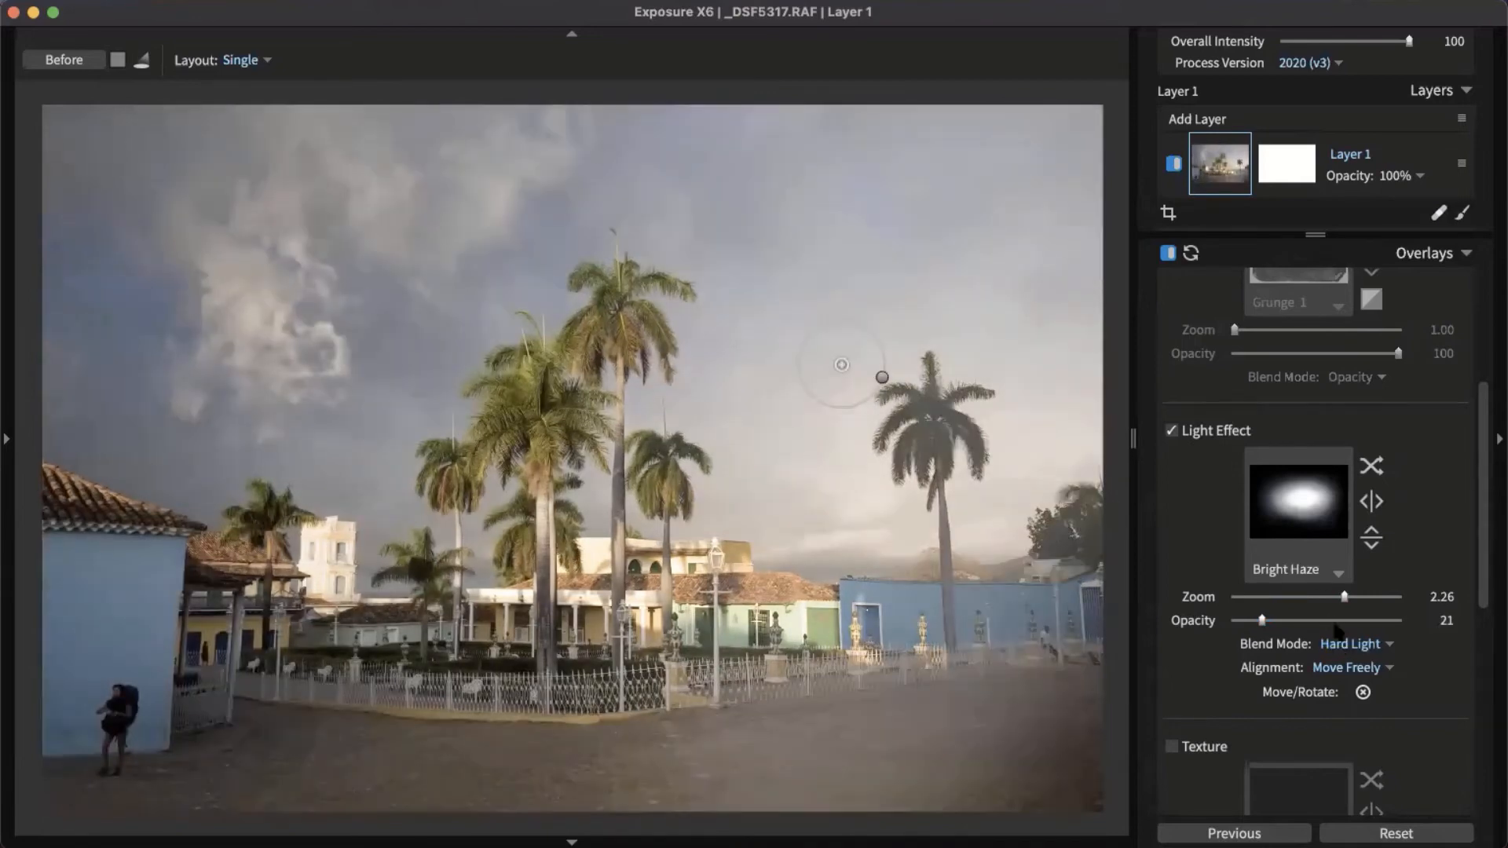
left_click_drag(1261, 620, 1326, 624)
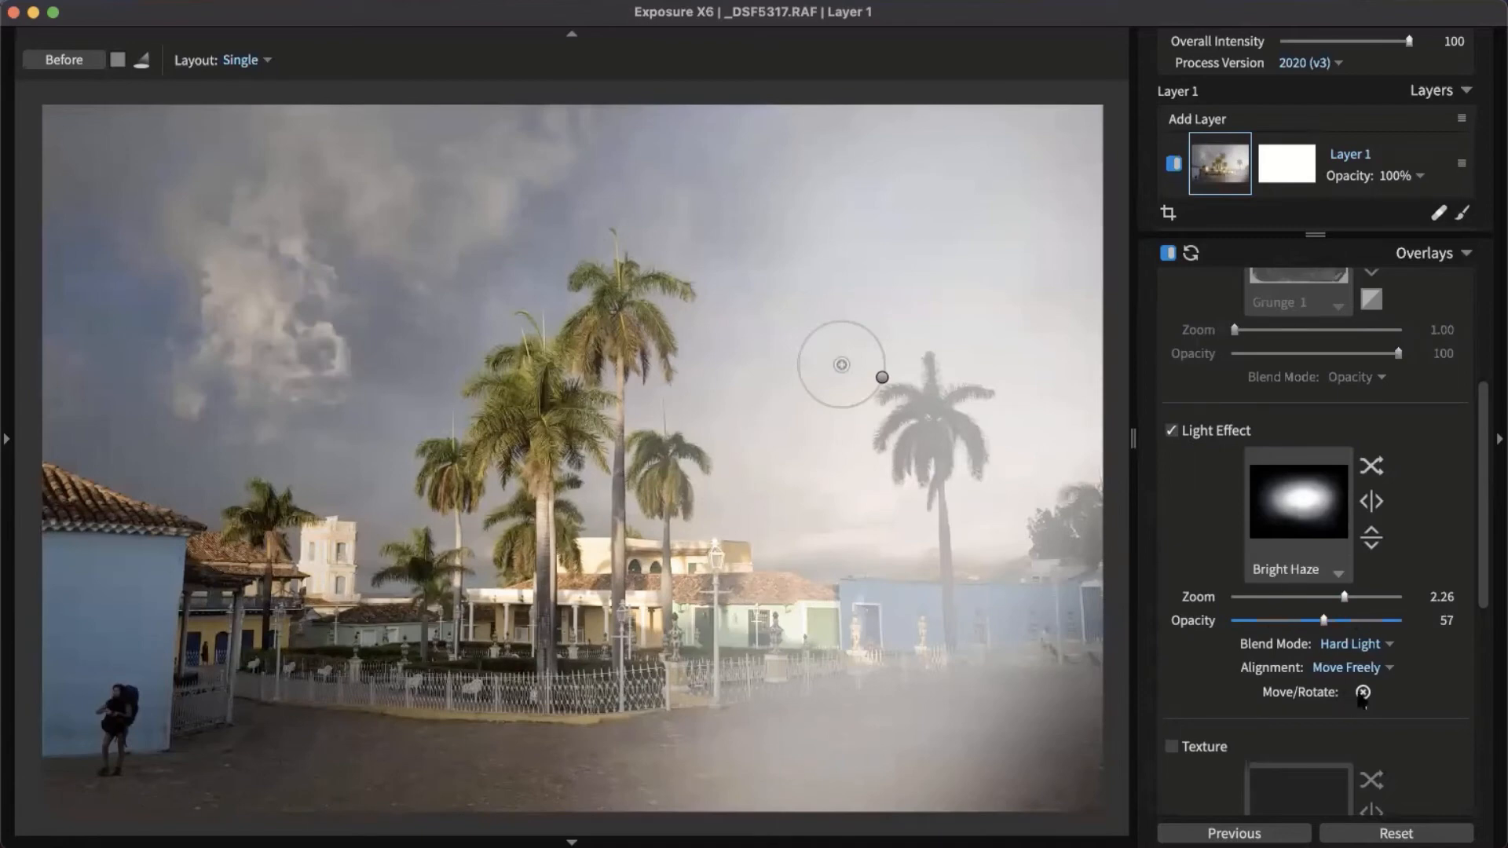
Place the overlay's protect location on the green building, set Protect to 74 and collapse the Overlays settings.
scroll(1443, 671, "down", 5)
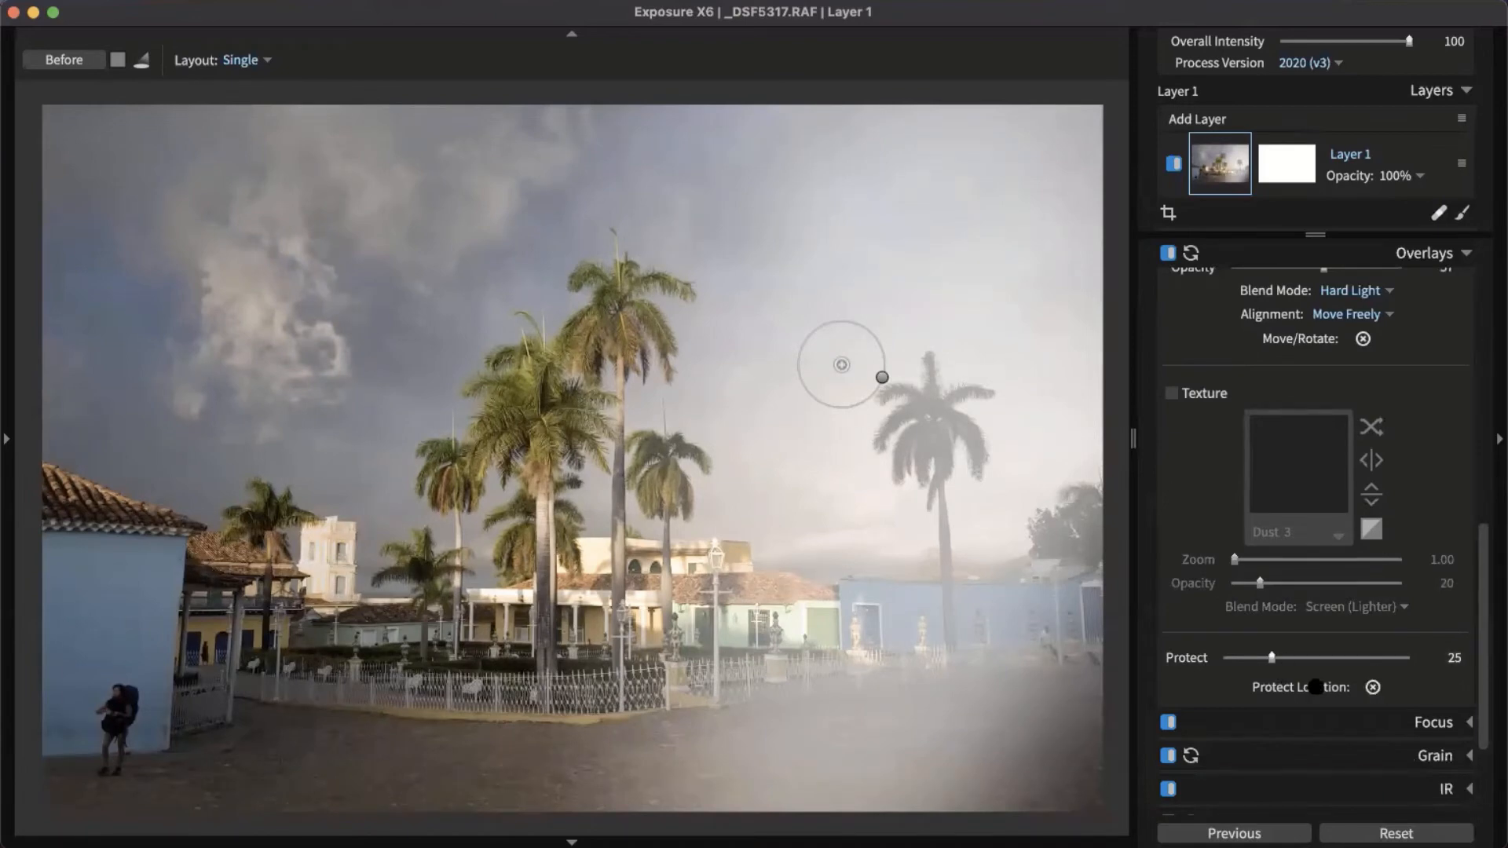
left_click(1370, 687)
left_click(791, 621)
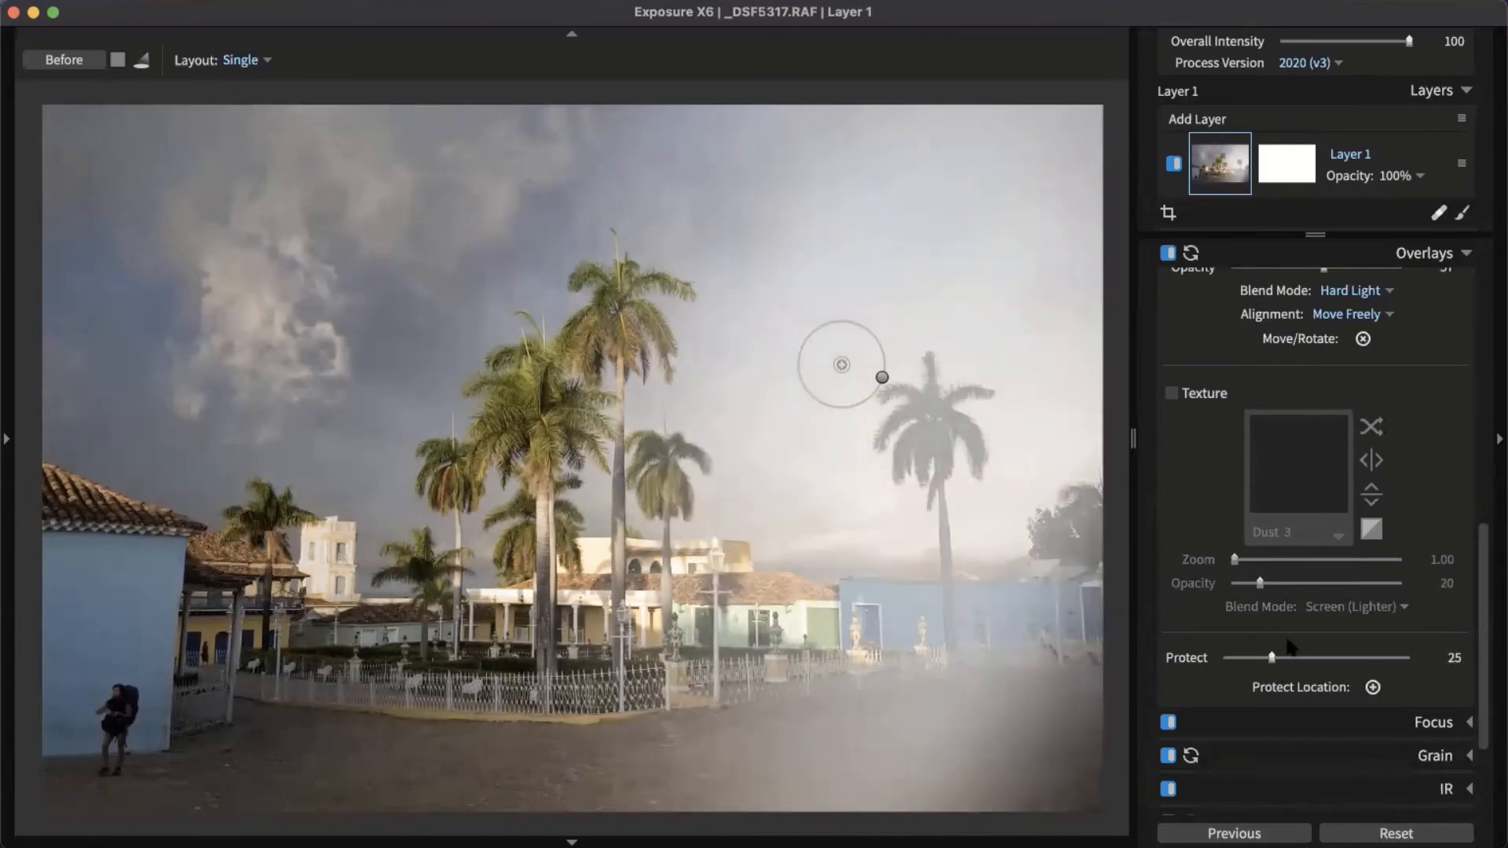
left_click_drag(1271, 658, 1353, 673)
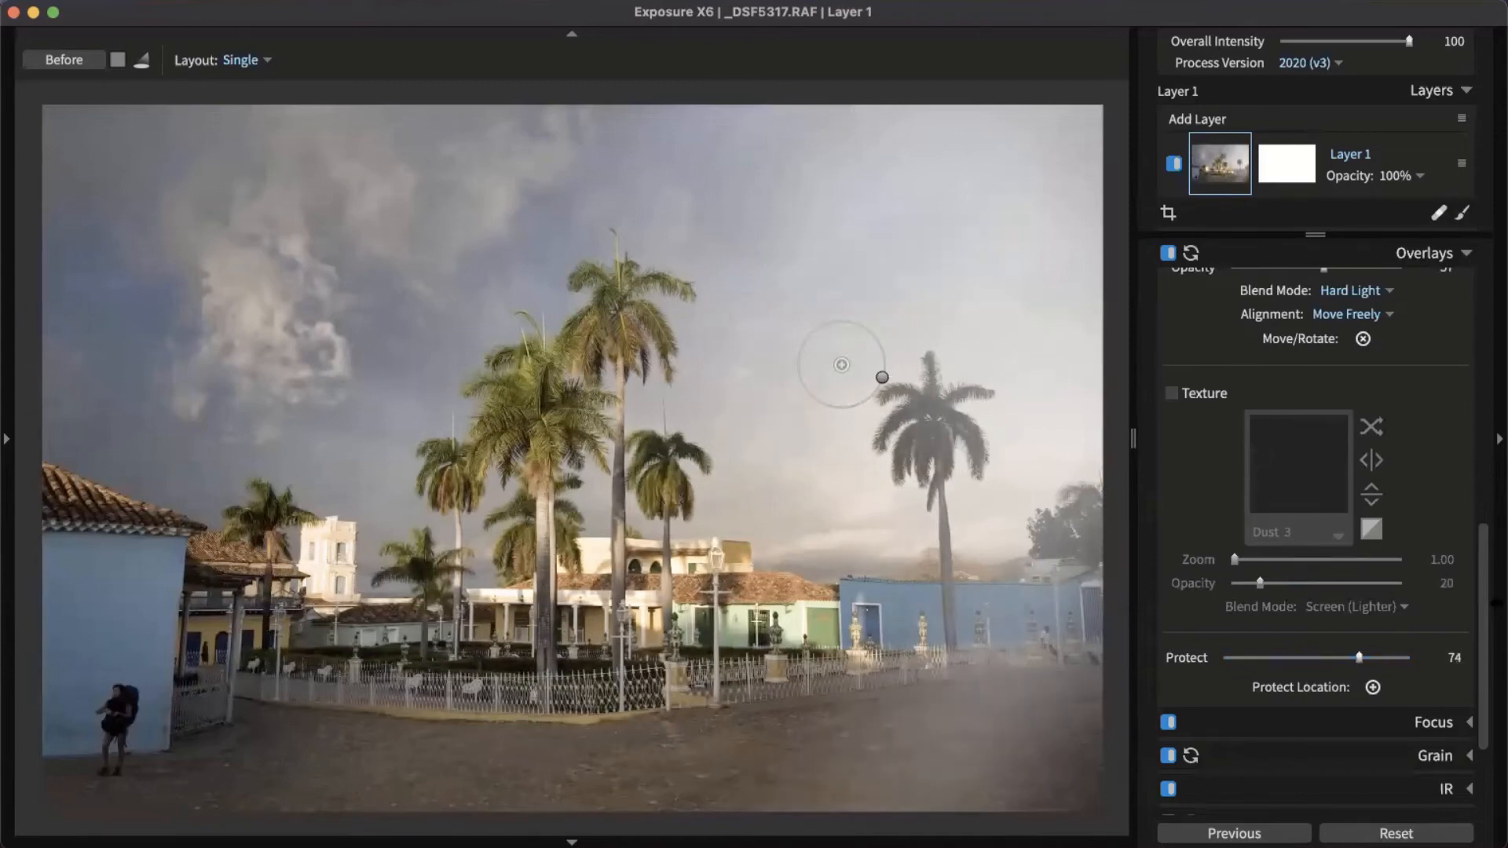
left_click_drag(1483, 595, 1492, 281)
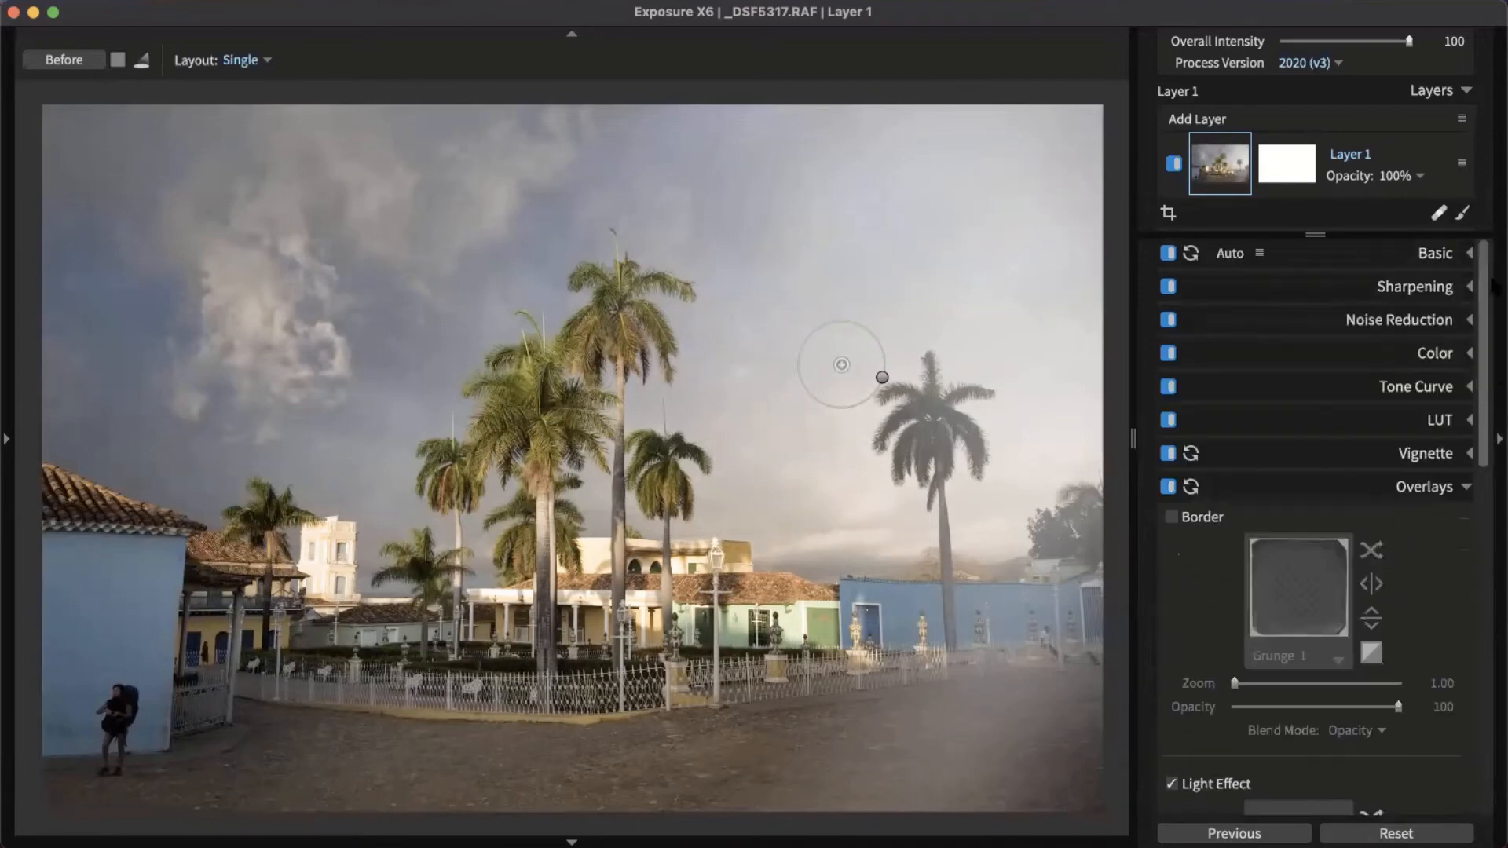
left_click(1405, 495)
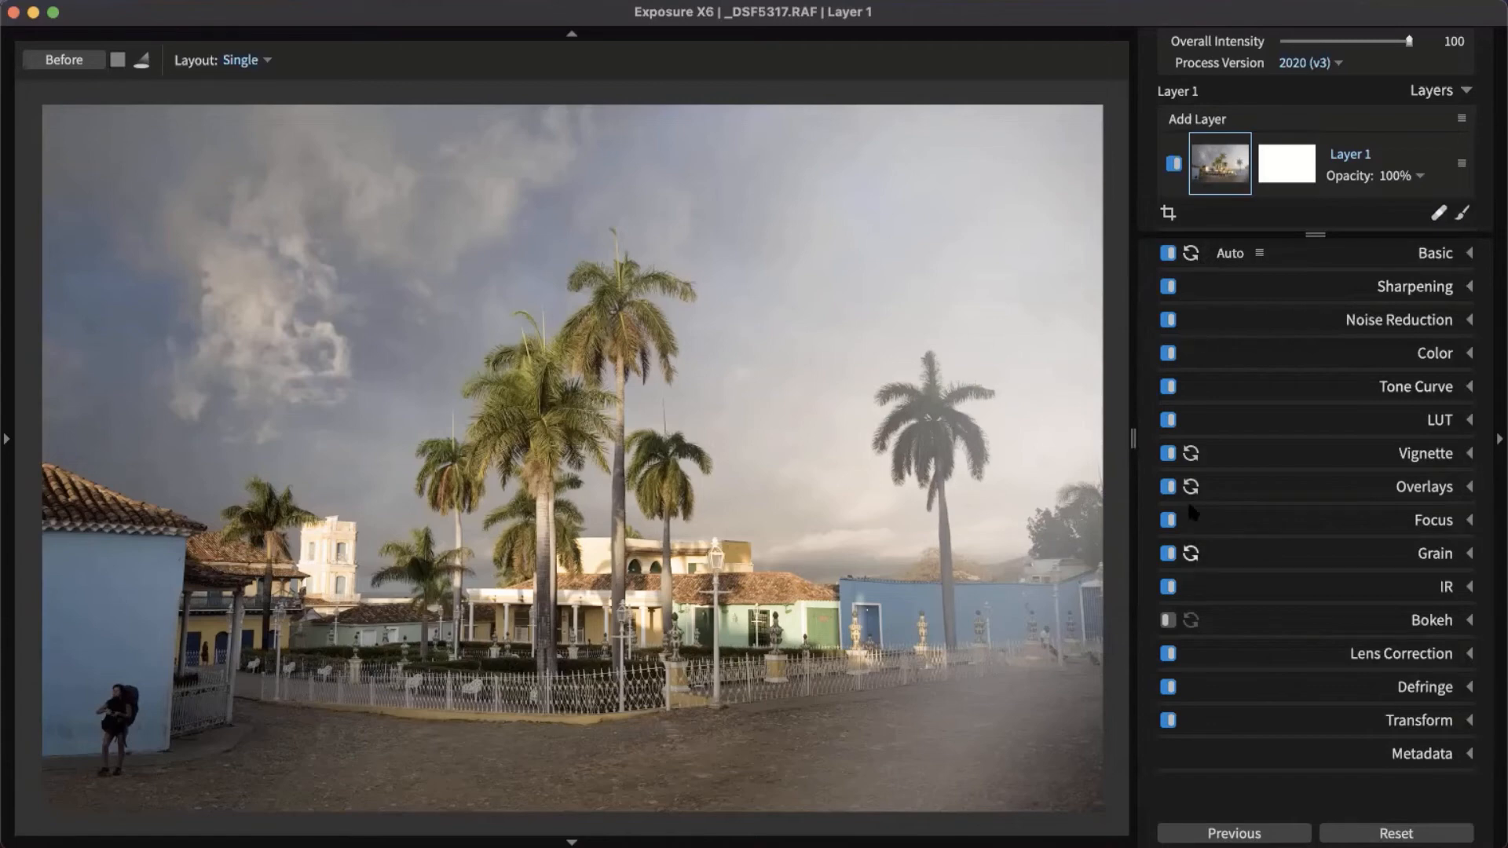
Show the presets and add the Polaroid color film preset 600 - Faded as a new layer above Layer 1.
left_click(1204, 177)
left_click(8, 405)
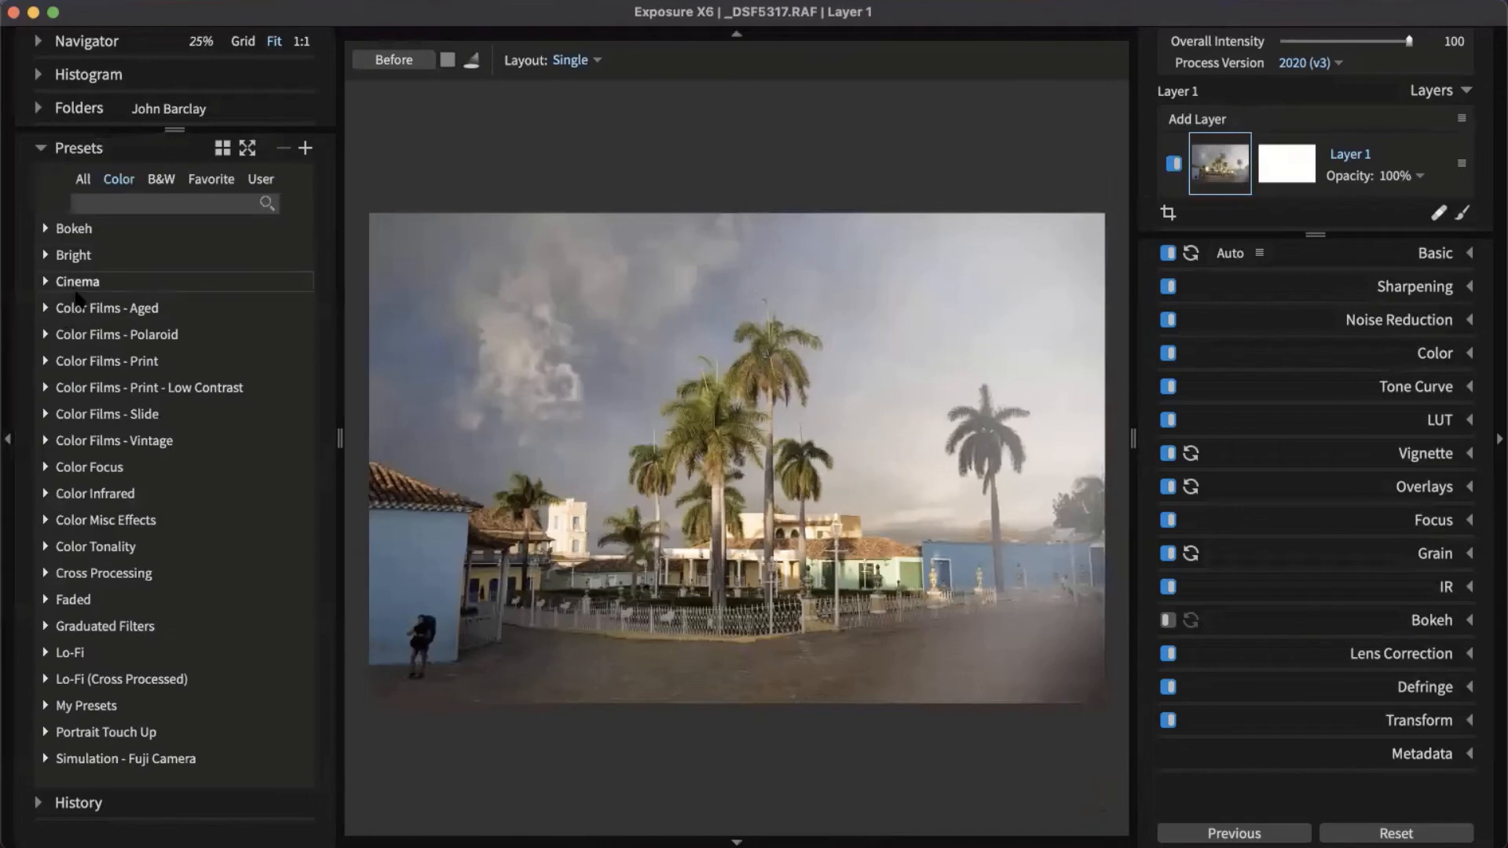
left_click(96, 336)
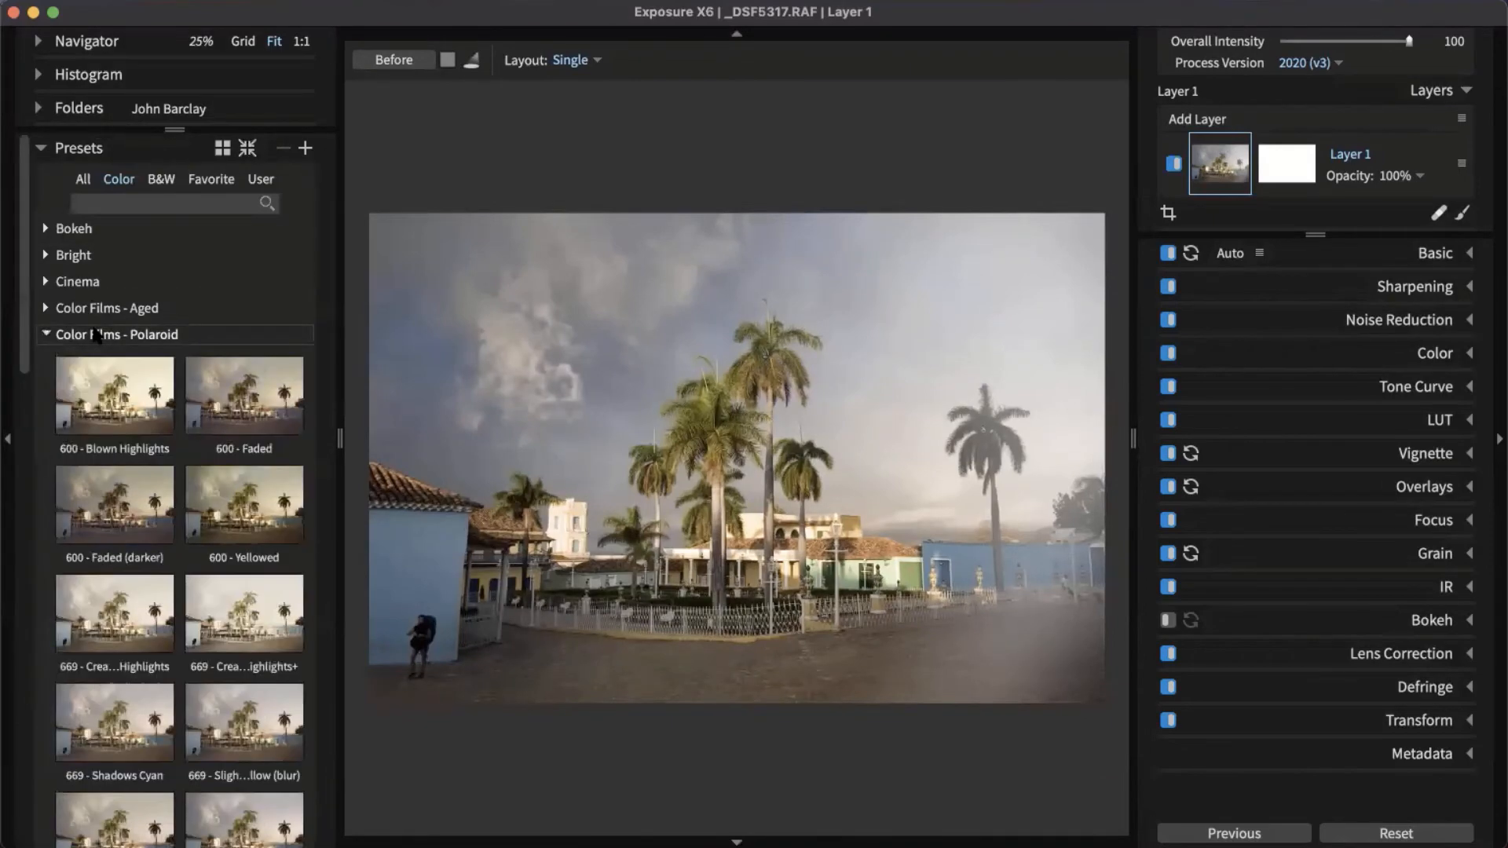
left_click_drag(202, 393, 1239, 118)
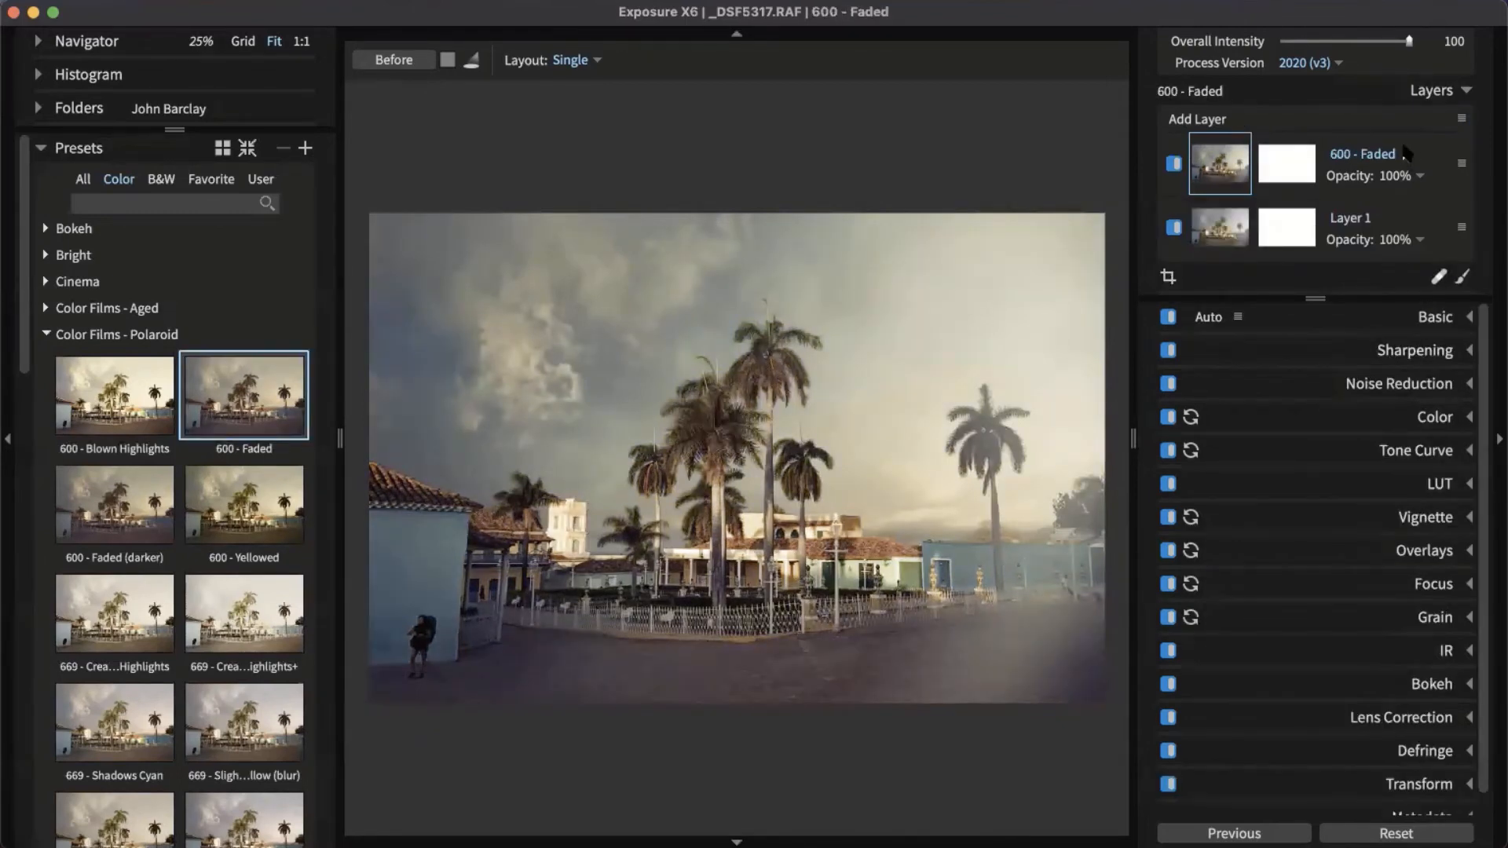
Set the 600 - Faded layer's opacity to 42% and compare the photo with Layer 1 hidden and shown.
left_click(1419, 175)
left_click_drag(1406, 215, 1306, 217)
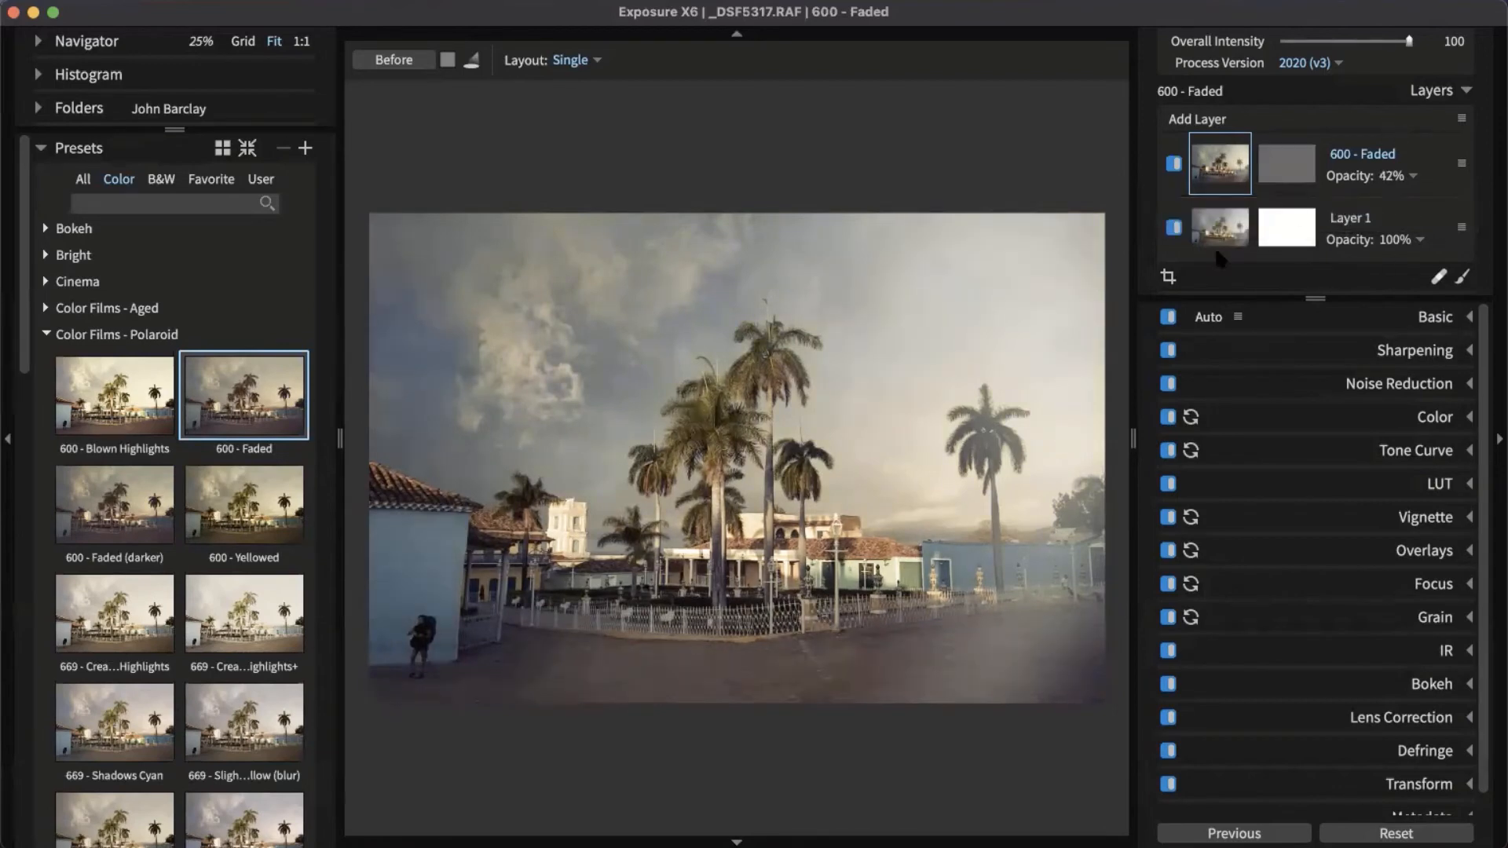
left_click(1173, 228)
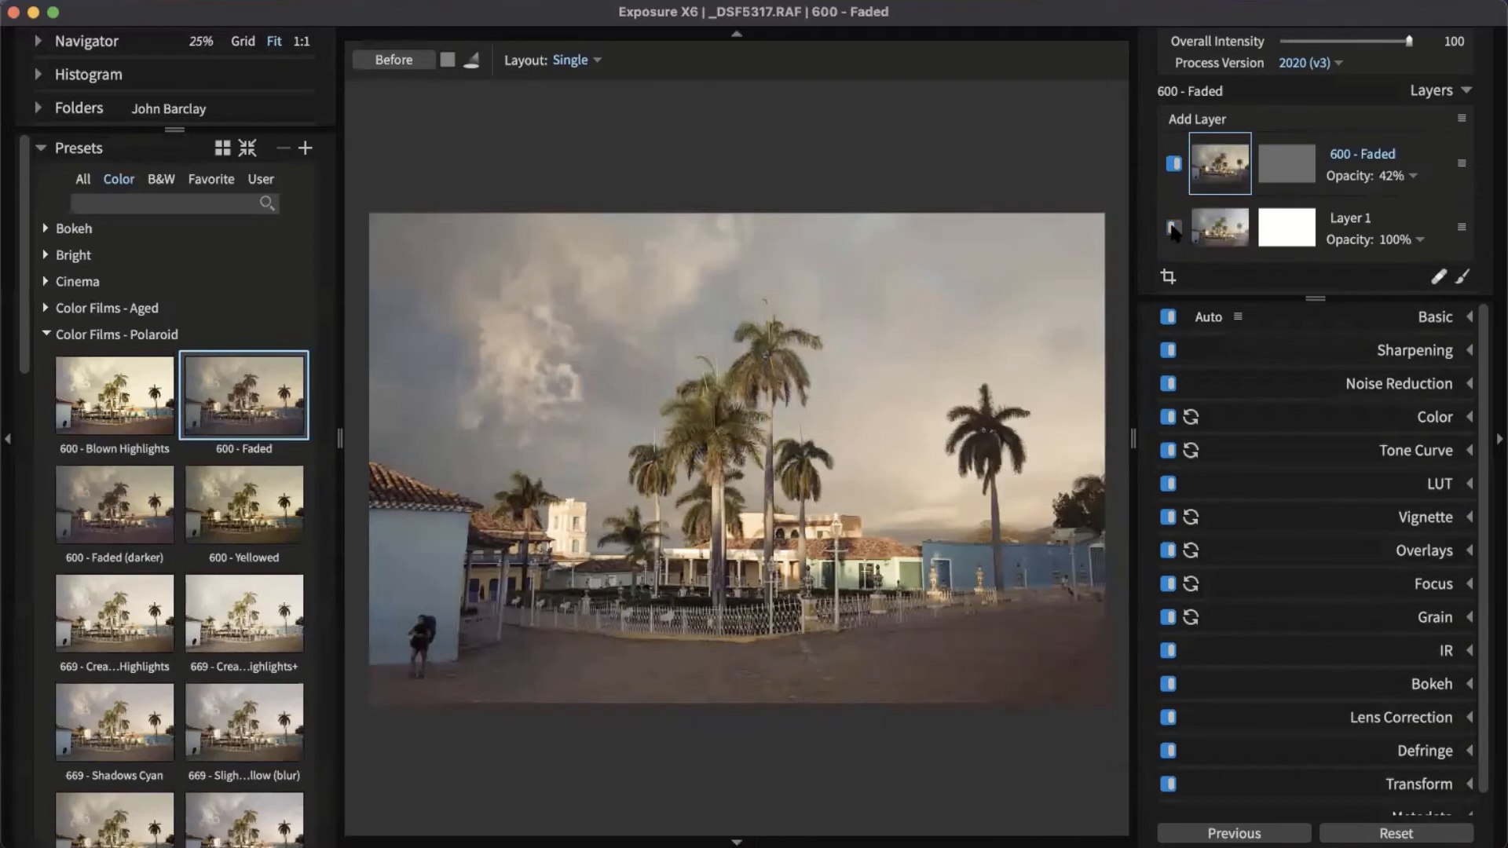
left_click(1173, 228)
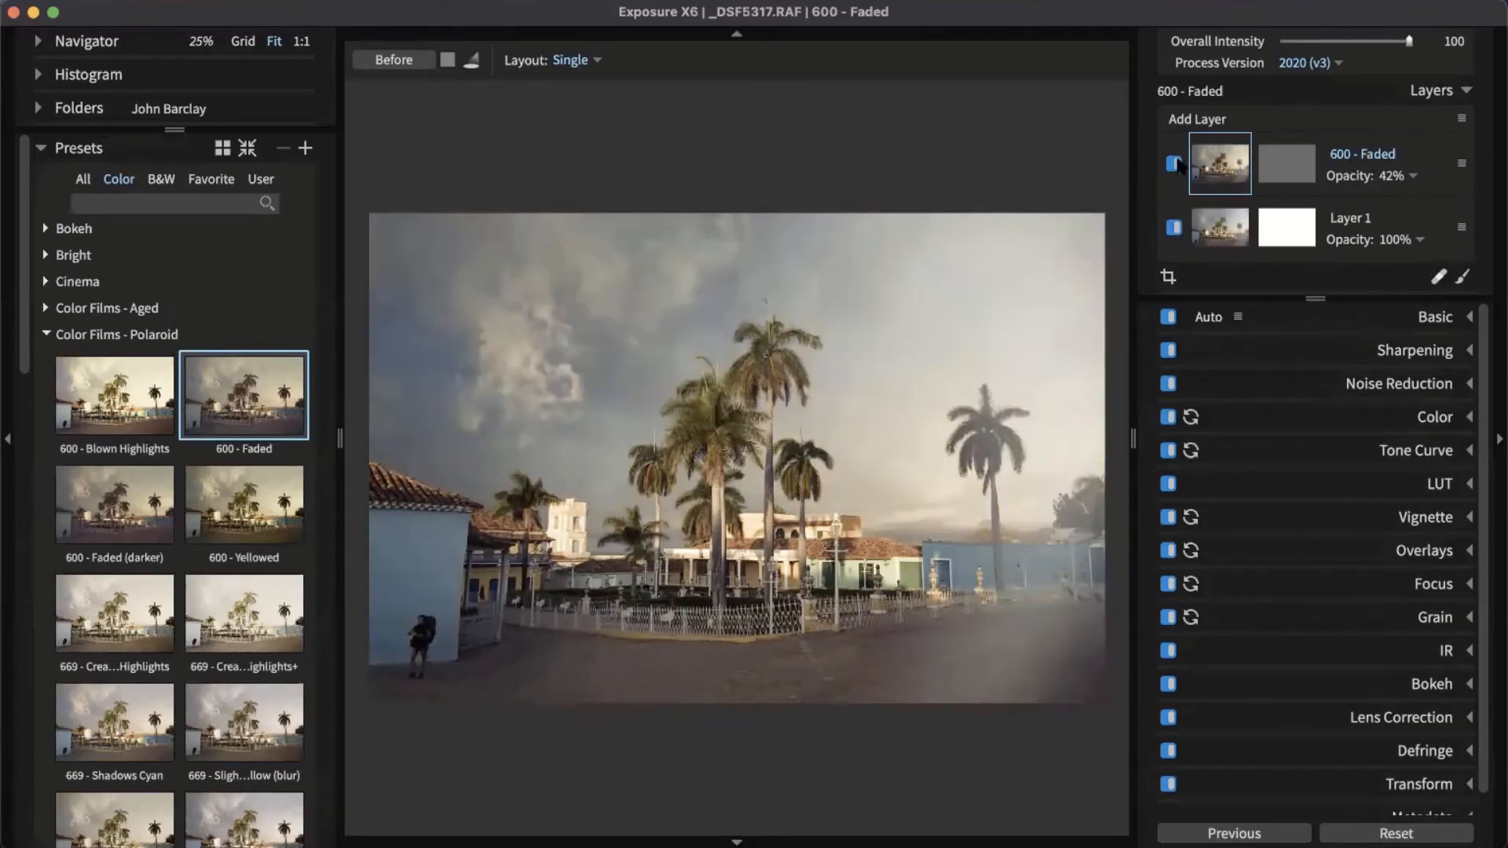
Compare the photo with the 600 - Faded layer hidden and shown, and add a new layer above it.
left_click(1174, 165)
left_click(1174, 164)
left_click(1219, 120)
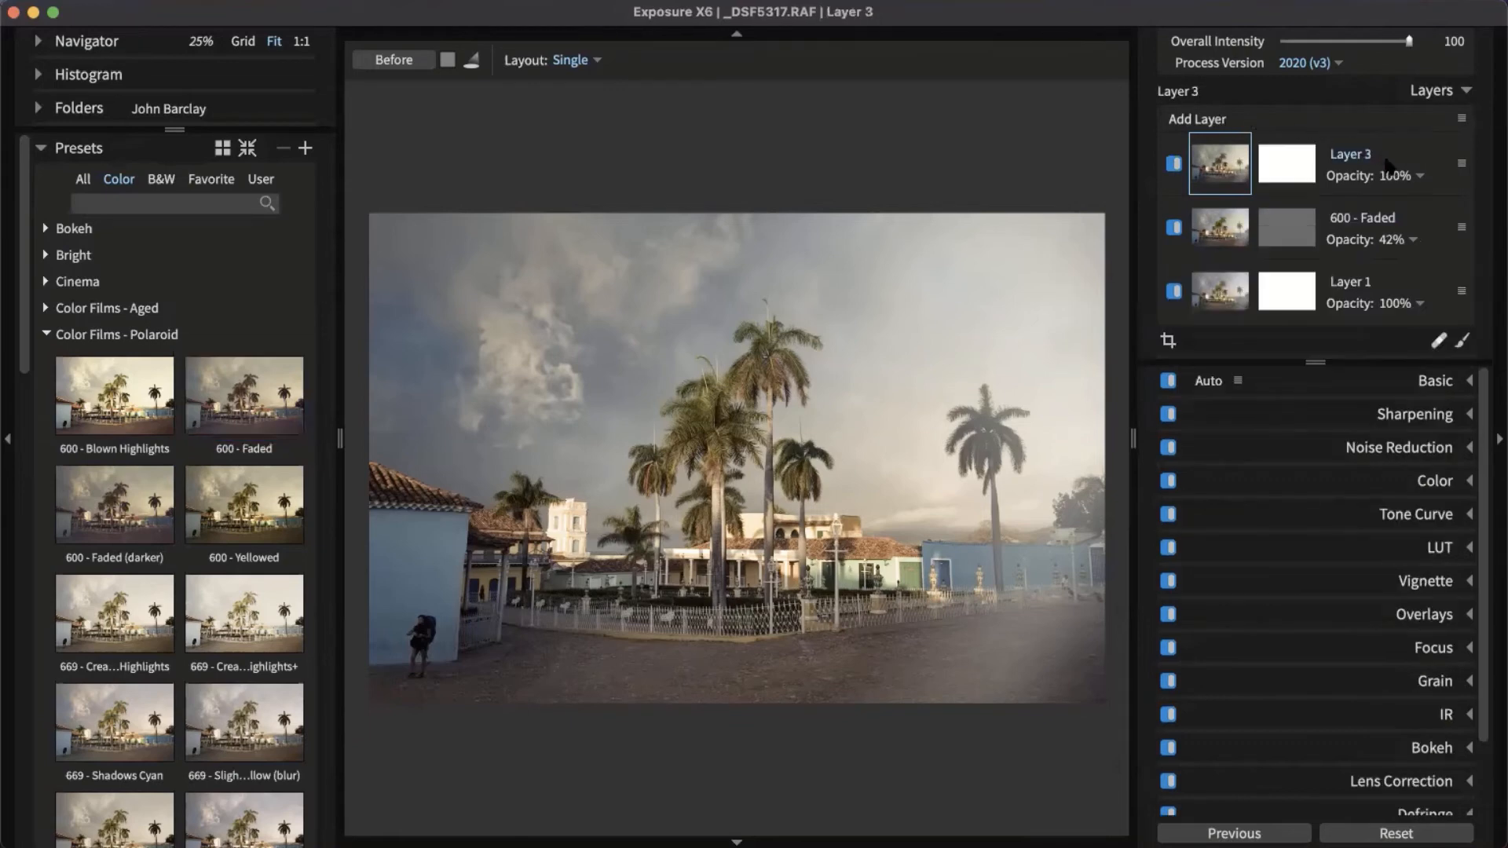
Activate the brush on the new layer's mask and choose the Dodge (Lighten) brush preset.
left_click(1463, 342)
left_click_drag(1484, 345, 1490, 386)
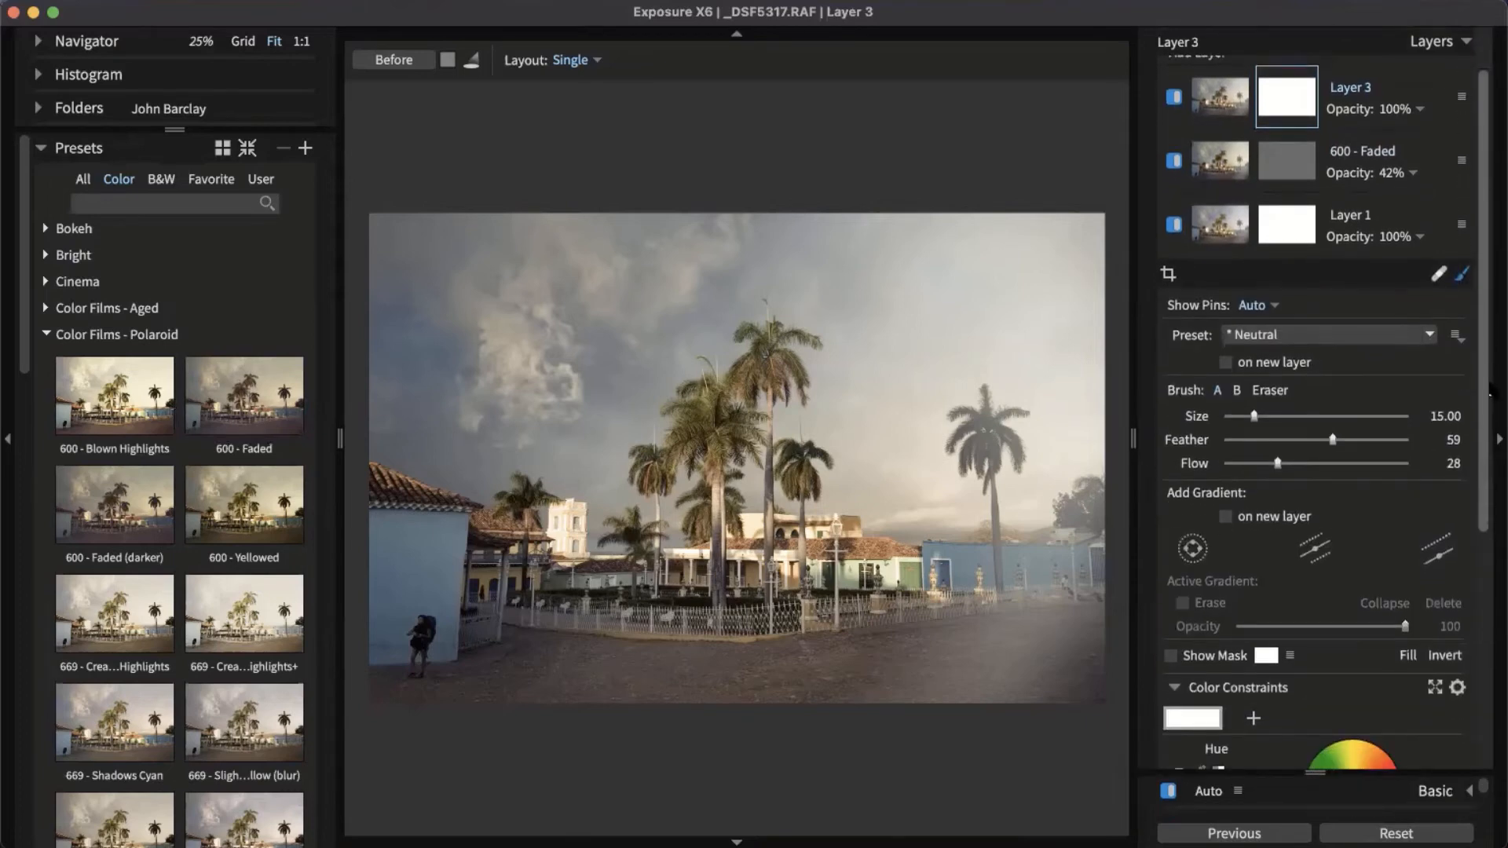
left_click(1301, 98)
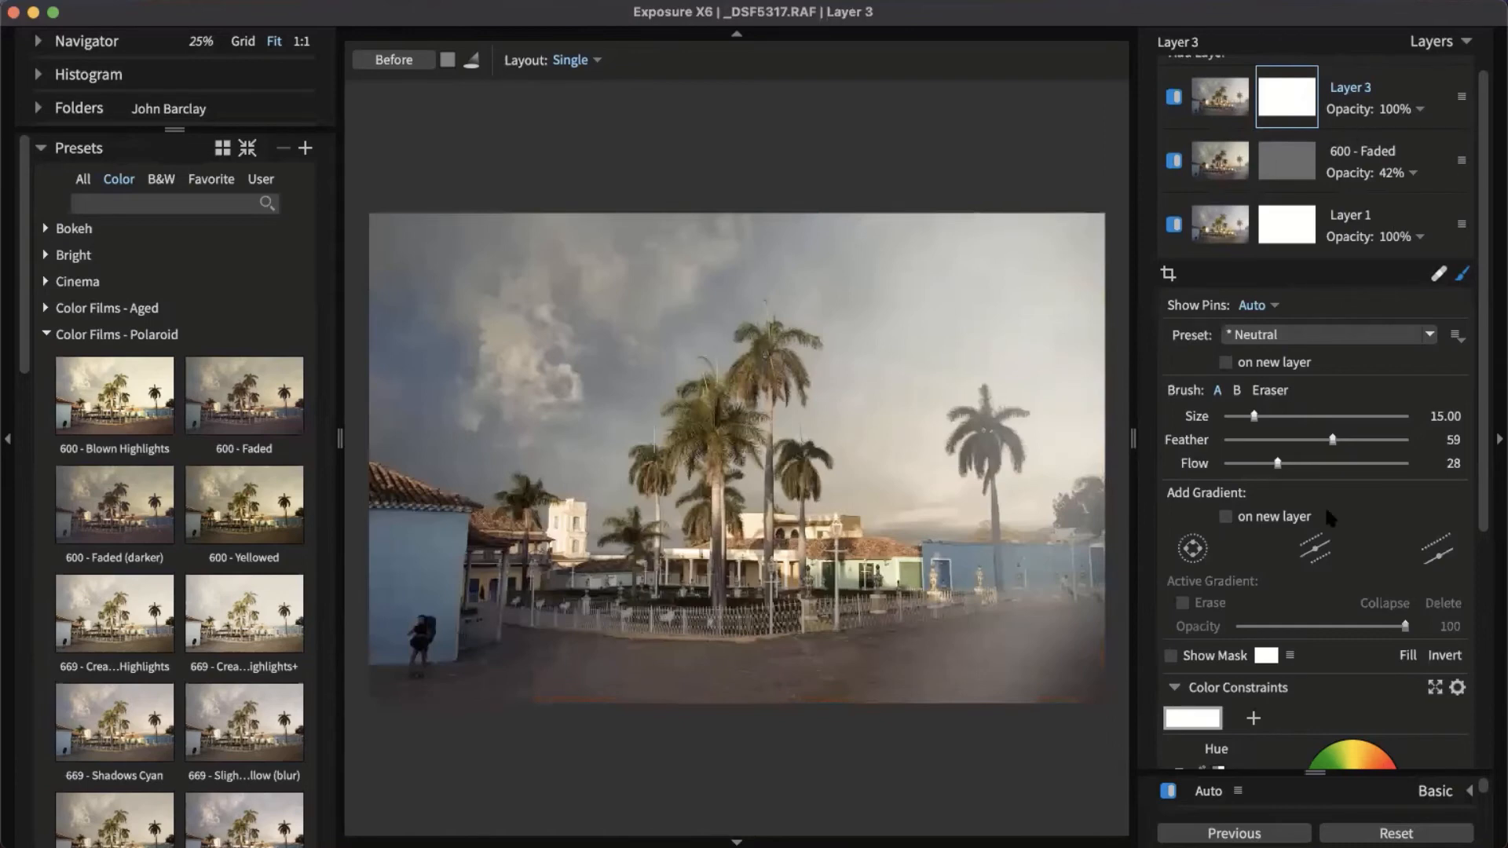
scroll(1390, 377, "down", 1)
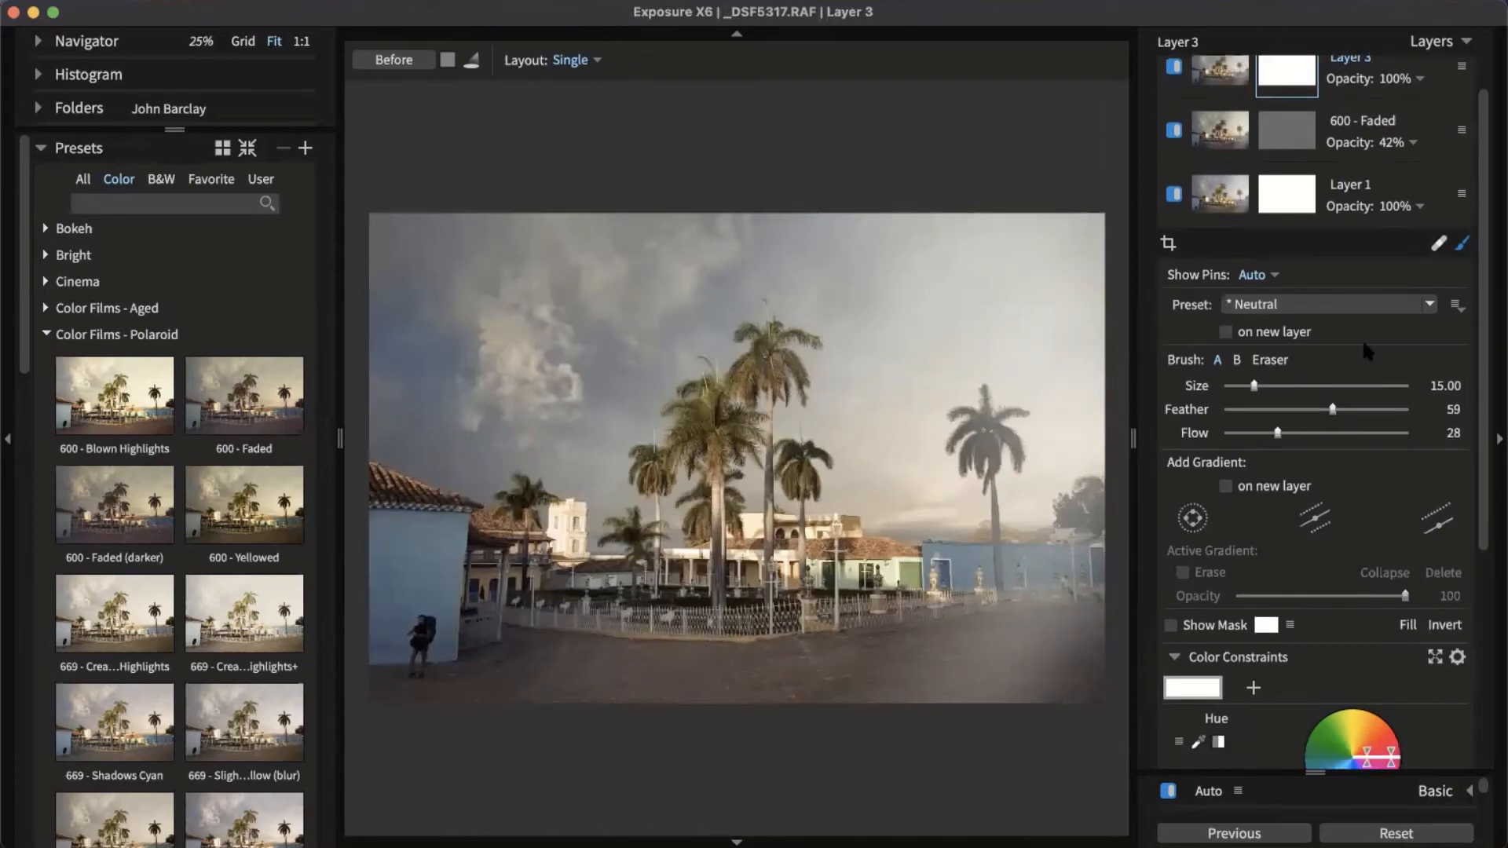
left_click(1348, 311)
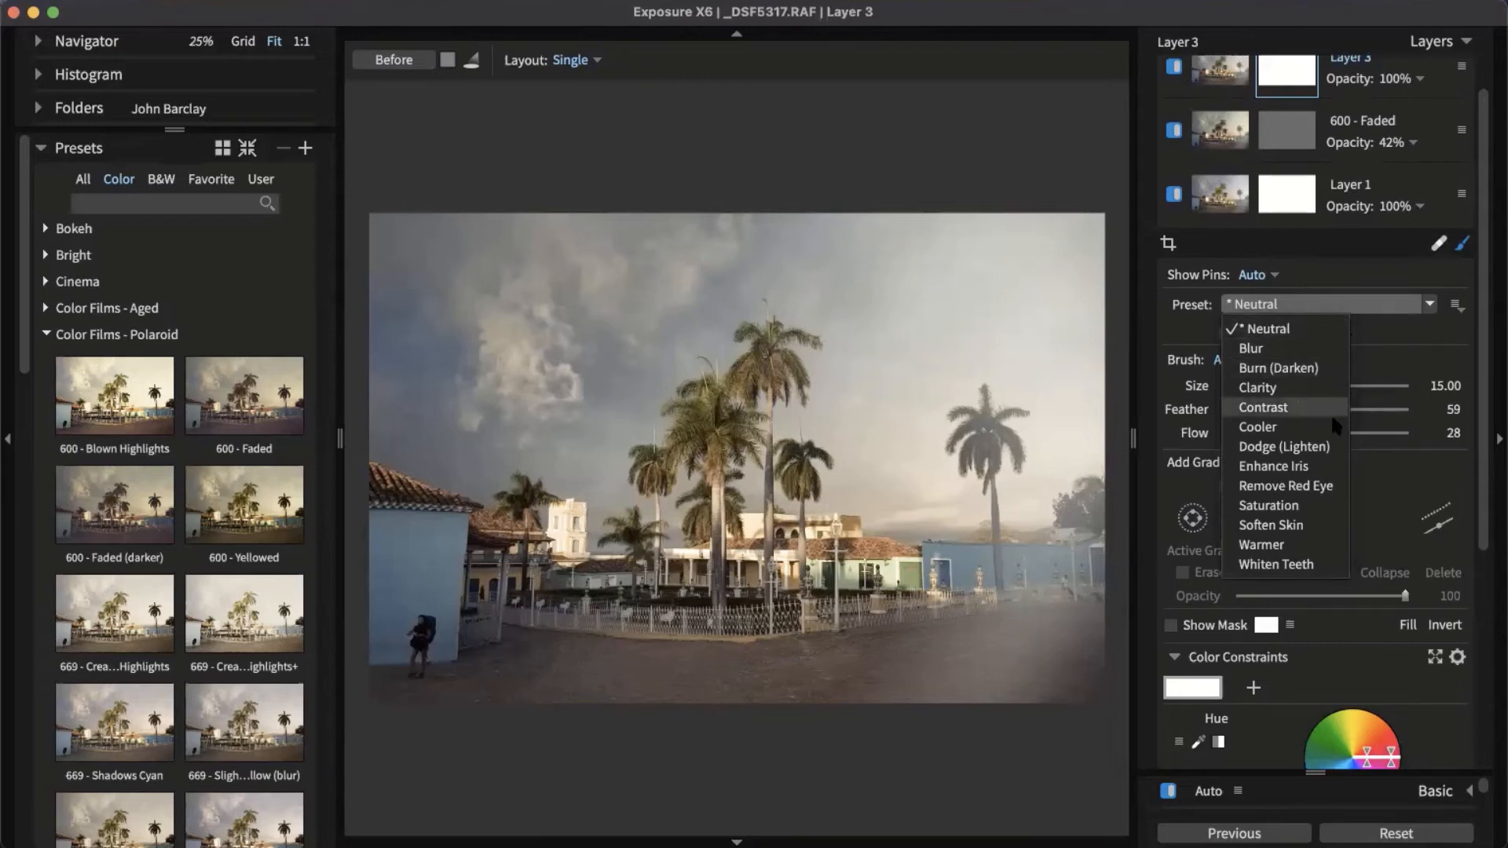
left_click(1333, 445)
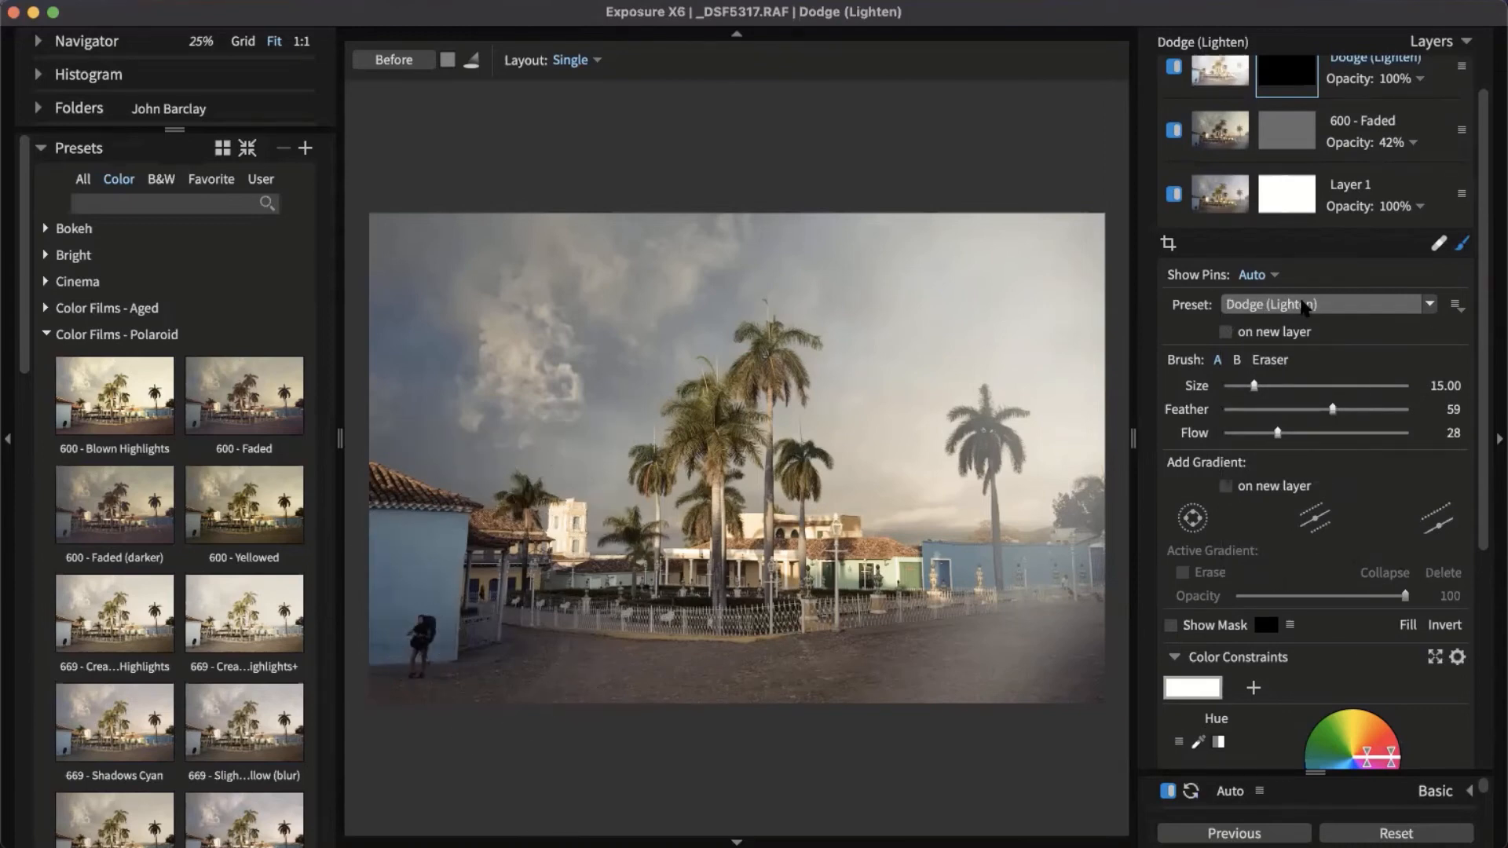
Paint the dodge over the man and the blue building beside him with brush size 54 and flow 34.
scroll(730, 527, "up", 10)
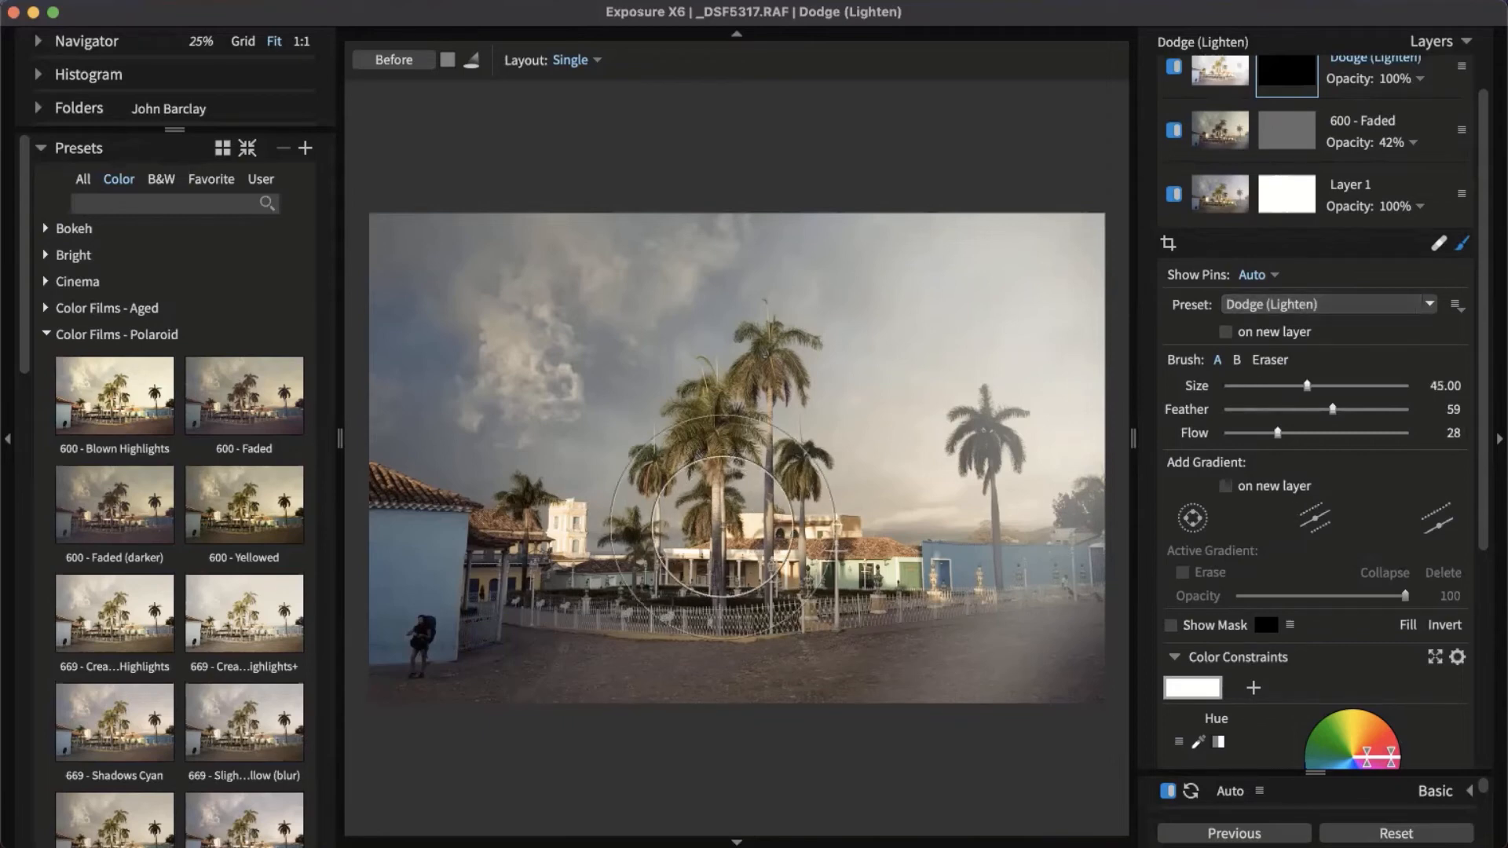
mouse_move(1288, 433)
left_mouse_down()
mouse_move(1322, 434)
mouse_move(1288, 433)
left_mouse_up()
left_click_drag(437, 623, 428, 652)
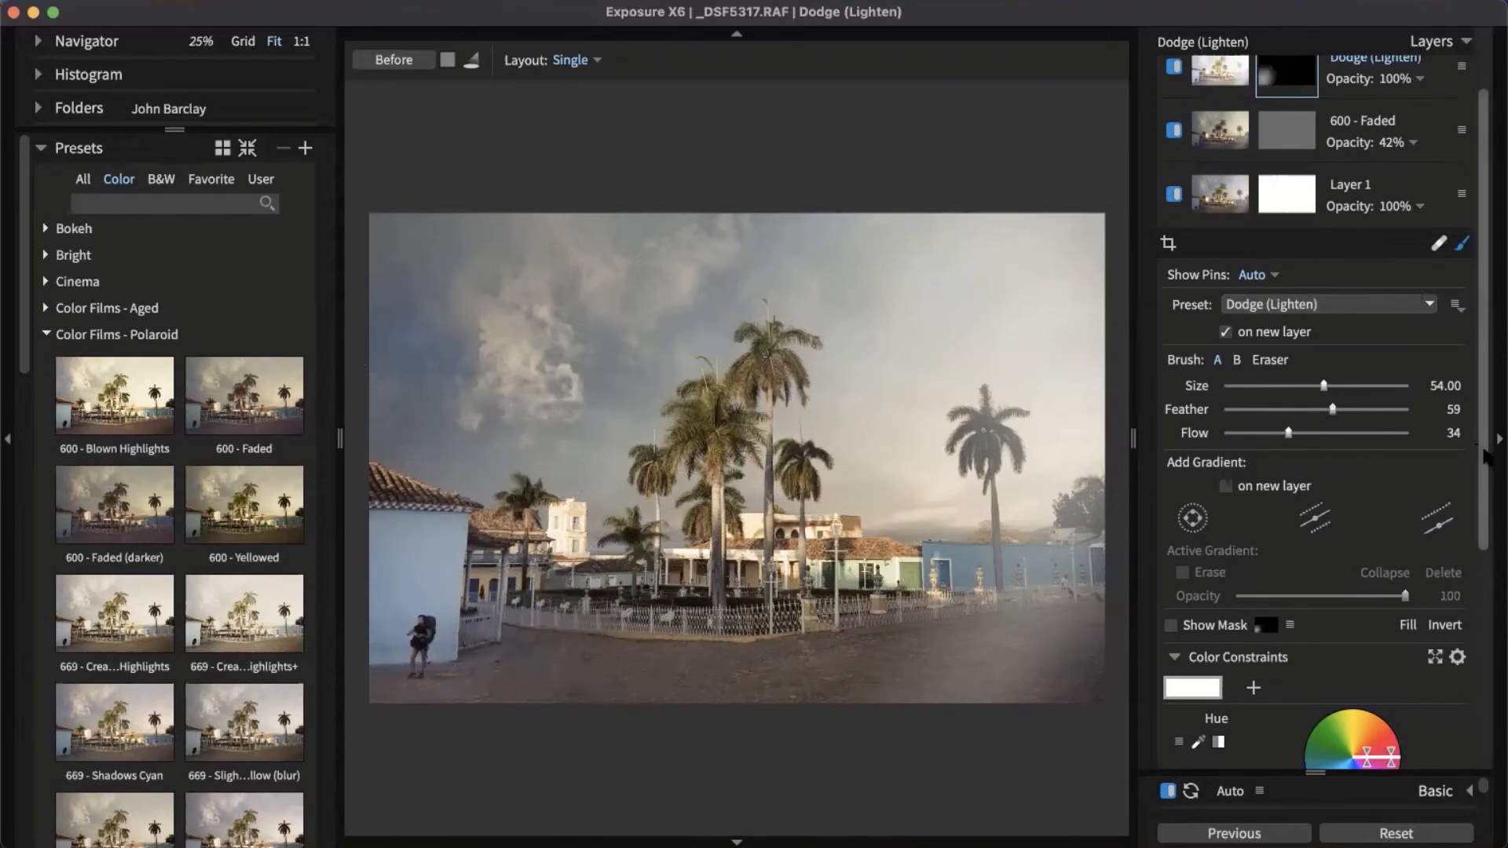
scroll(1486, 455, "up", 3)
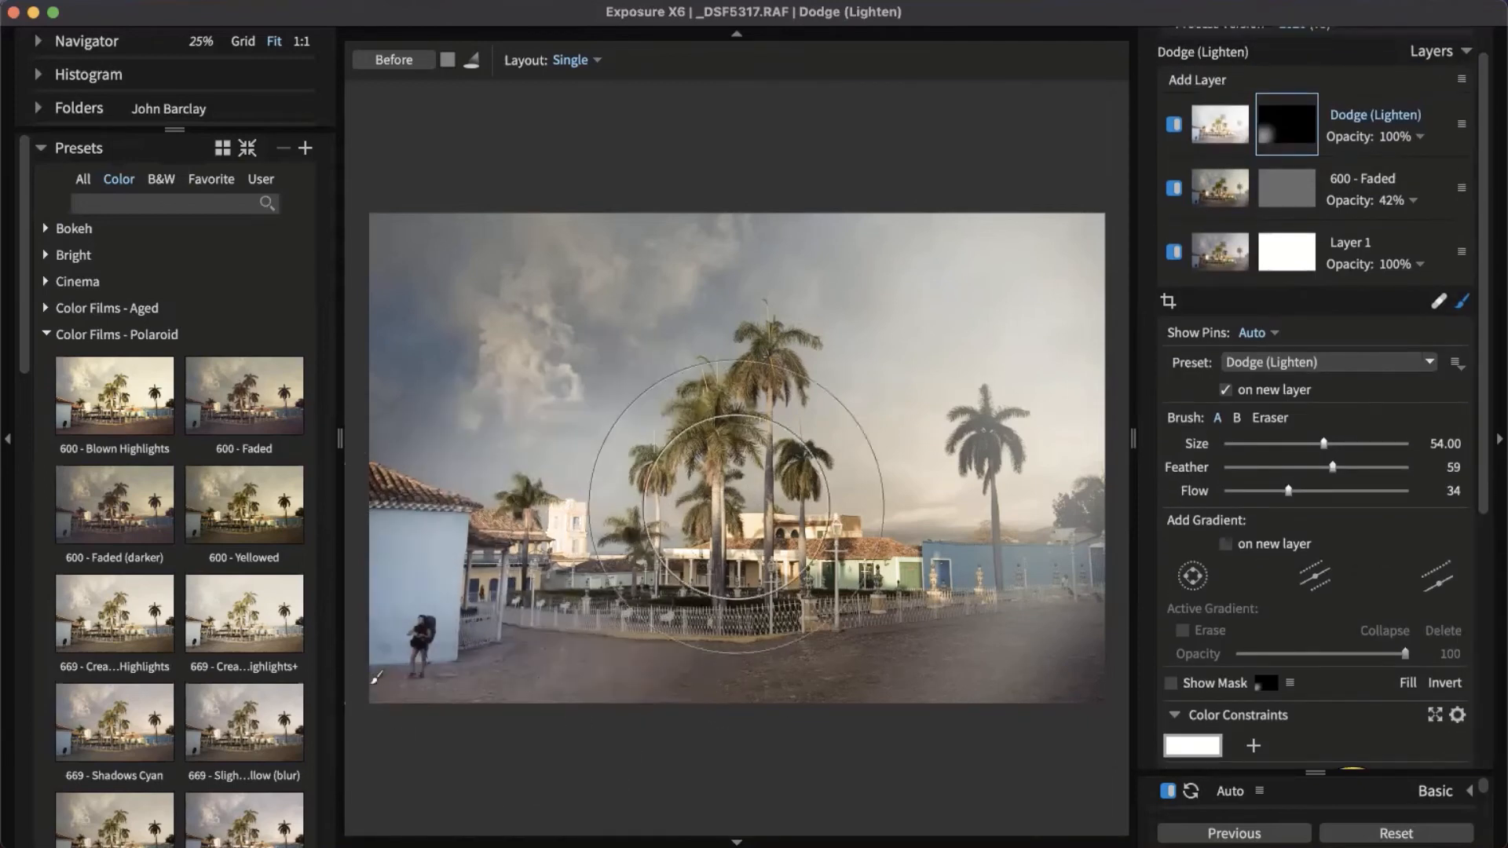
left_click_drag(359, 338, 361, 439)
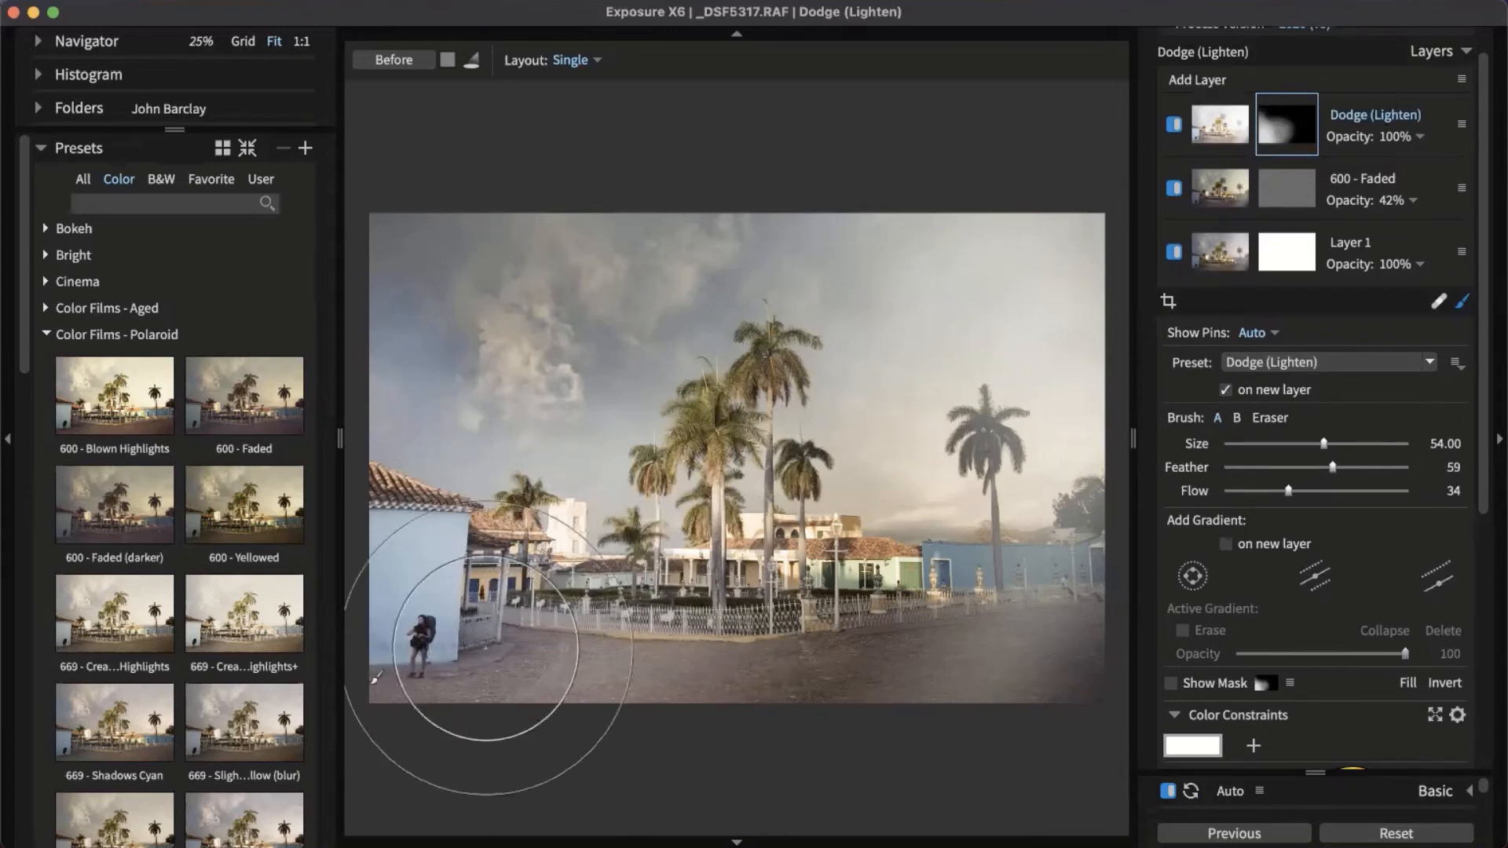
Set the Dodge (Lighten) layer's opacity to 20%, comparing the photo with the layer hidden and shown.
left_click(1397, 140)
mouse_move(1411, 176)
left_mouse_down()
mouse_move(1265, 178)
mouse_move(1280, 179)
left_mouse_up()
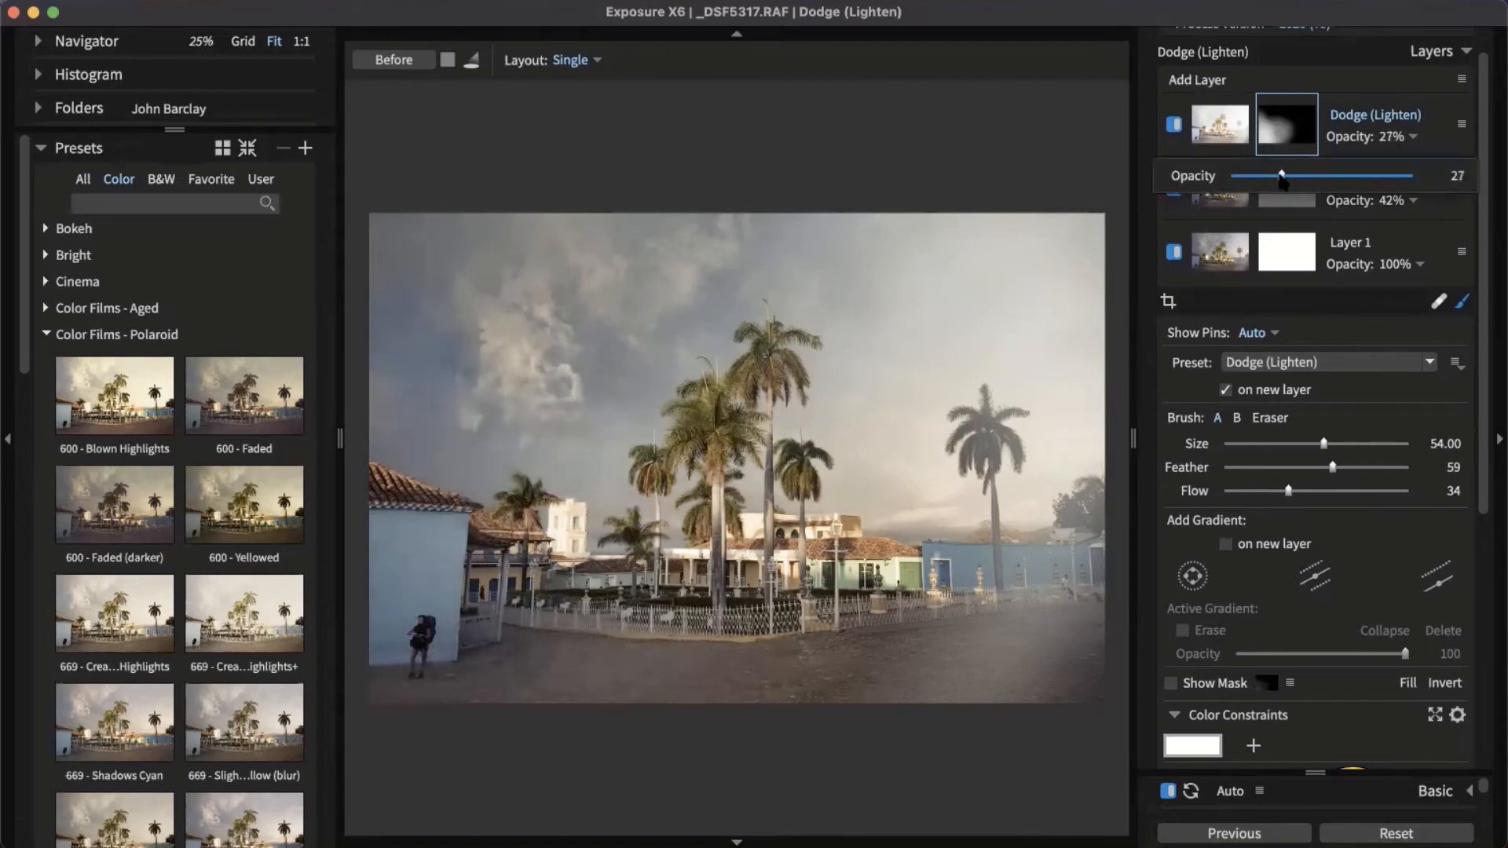
left_click(1174, 124)
left_click(1174, 124)
left_click(1174, 124)
left_click(1174, 124)
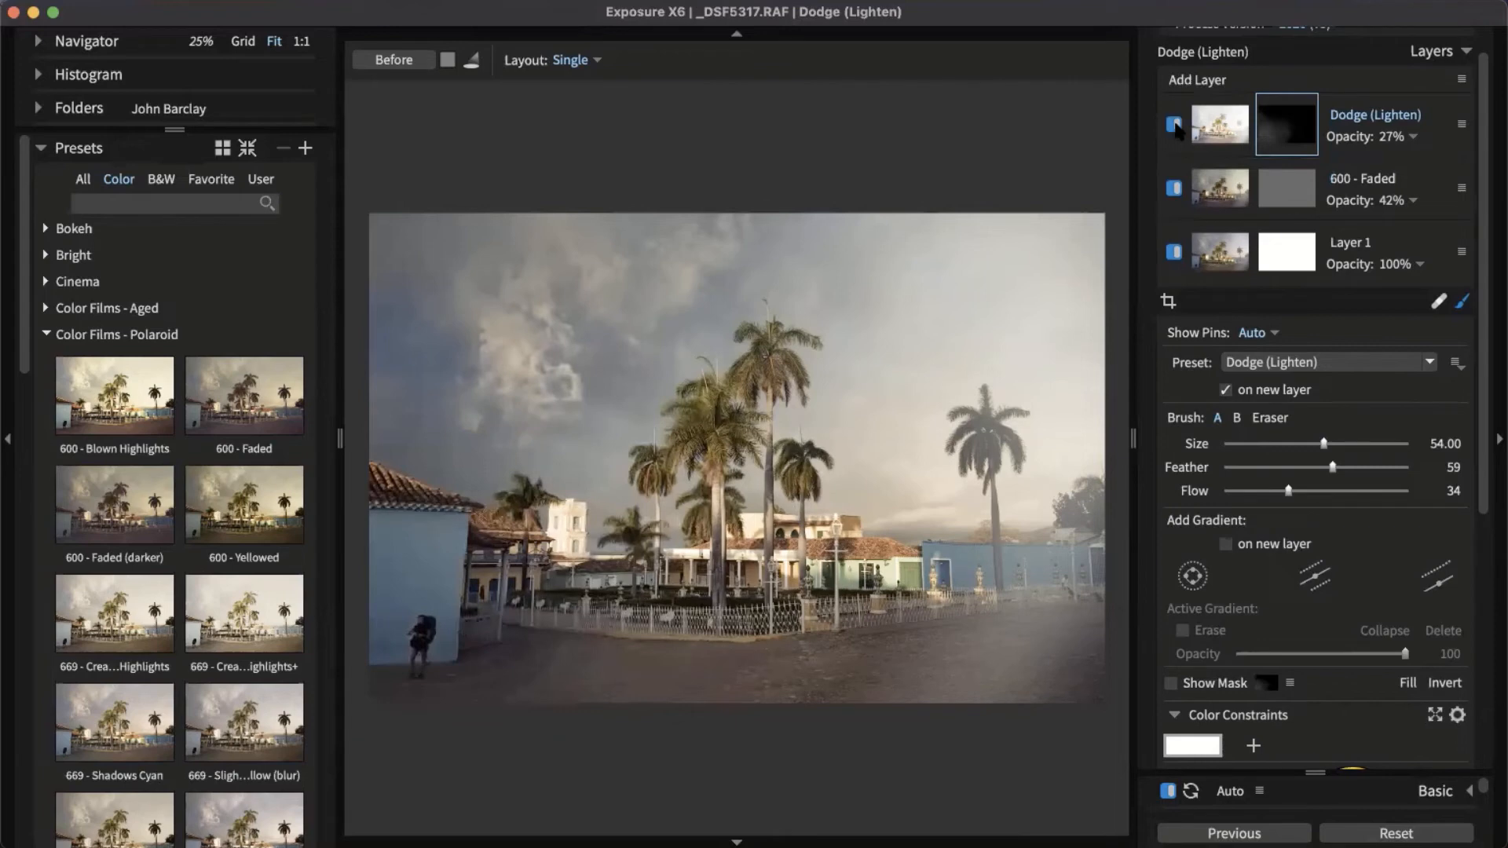
left_click(1173, 124)
left_click(1412, 137)
left_click_drag(1282, 179, 1267, 179)
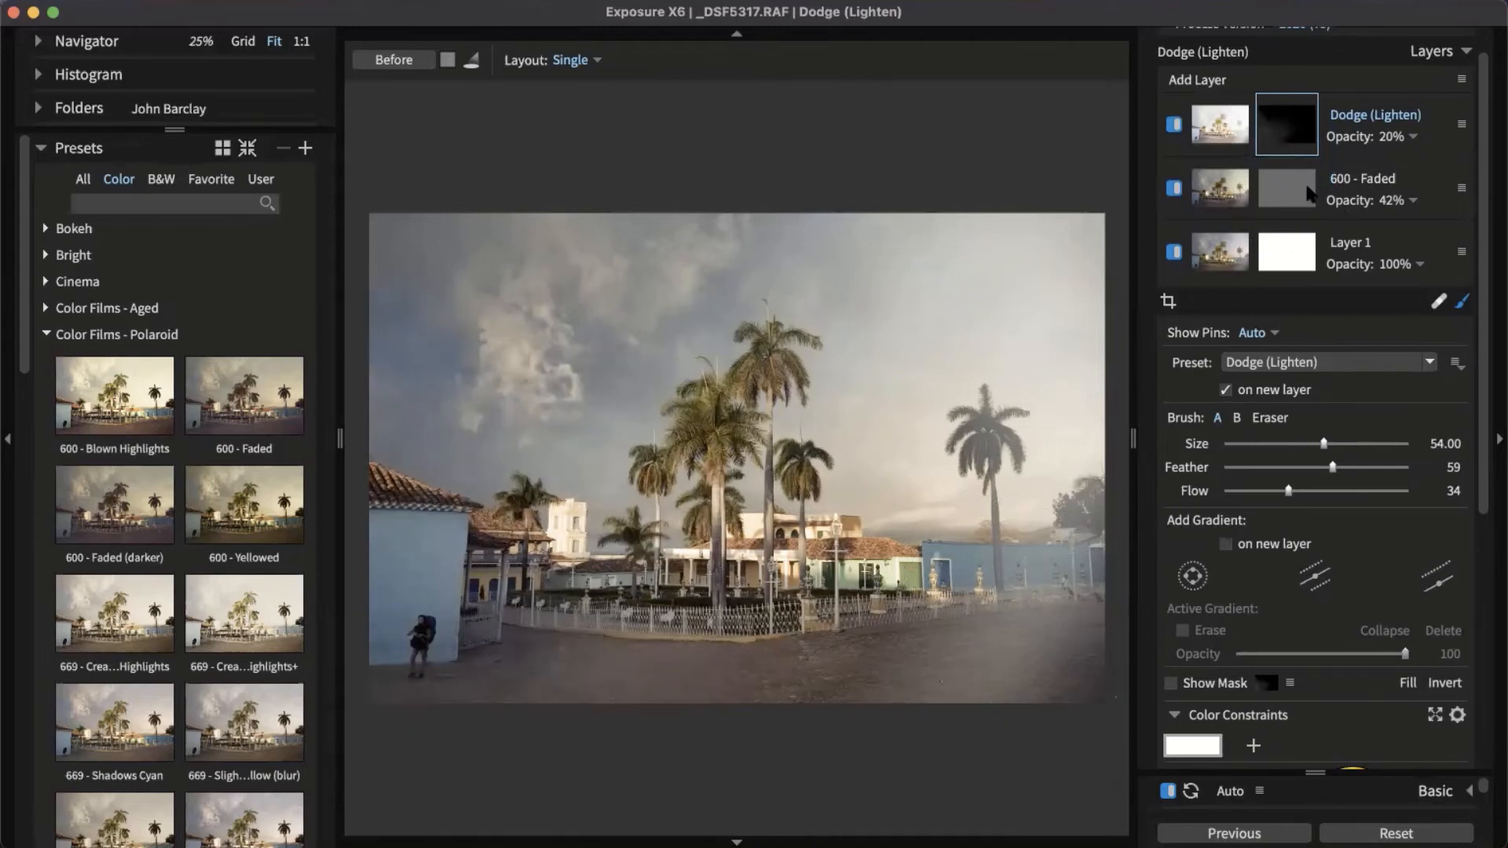
Set the opacity of Layer 1's Bright Haze overlay to 26 and collapse the Overlays settings.
left_click(1302, 259)
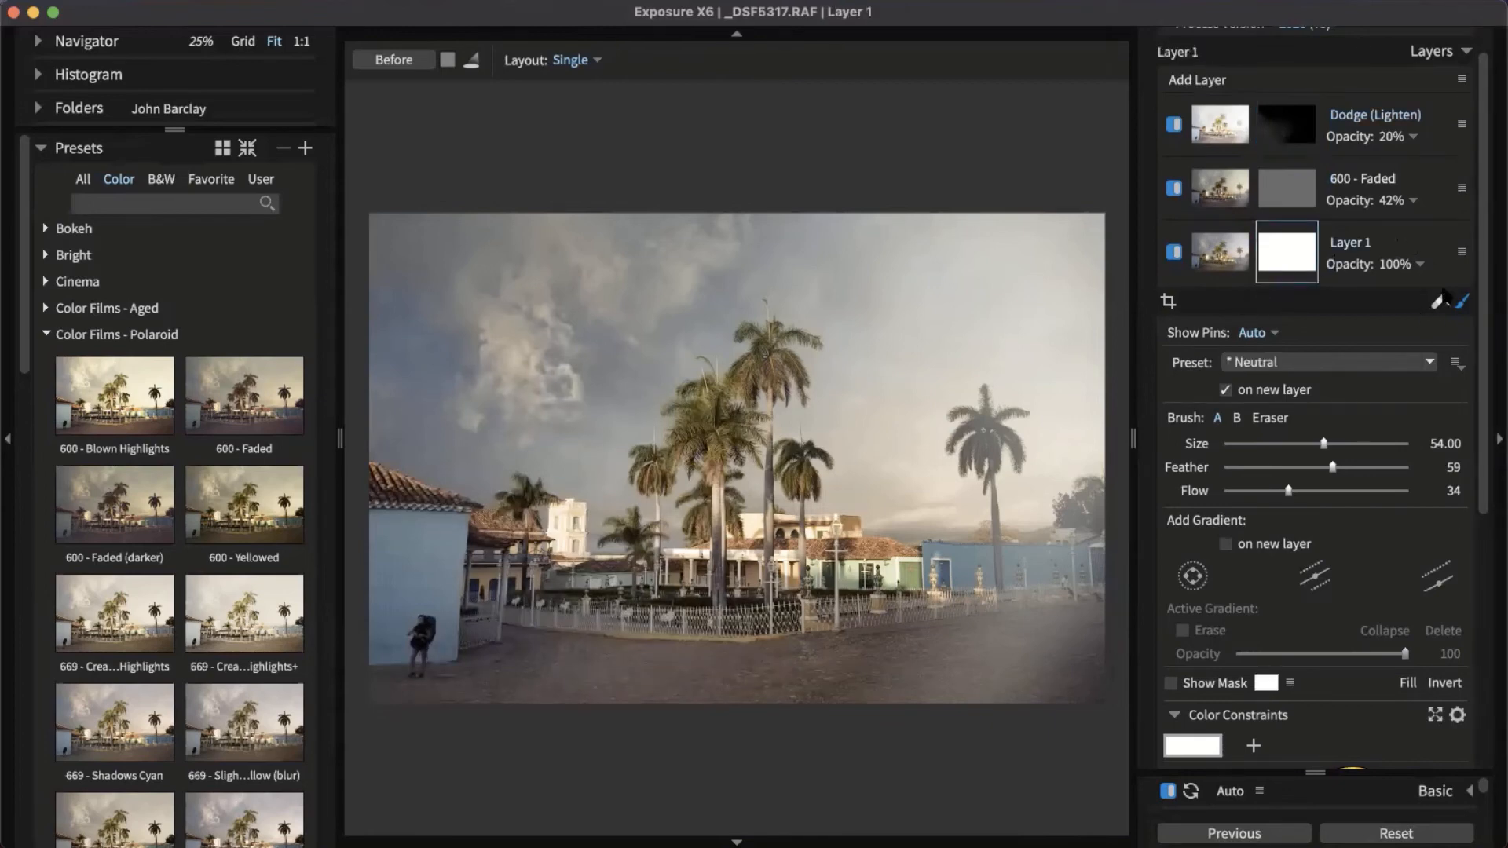
left_click(1459, 300)
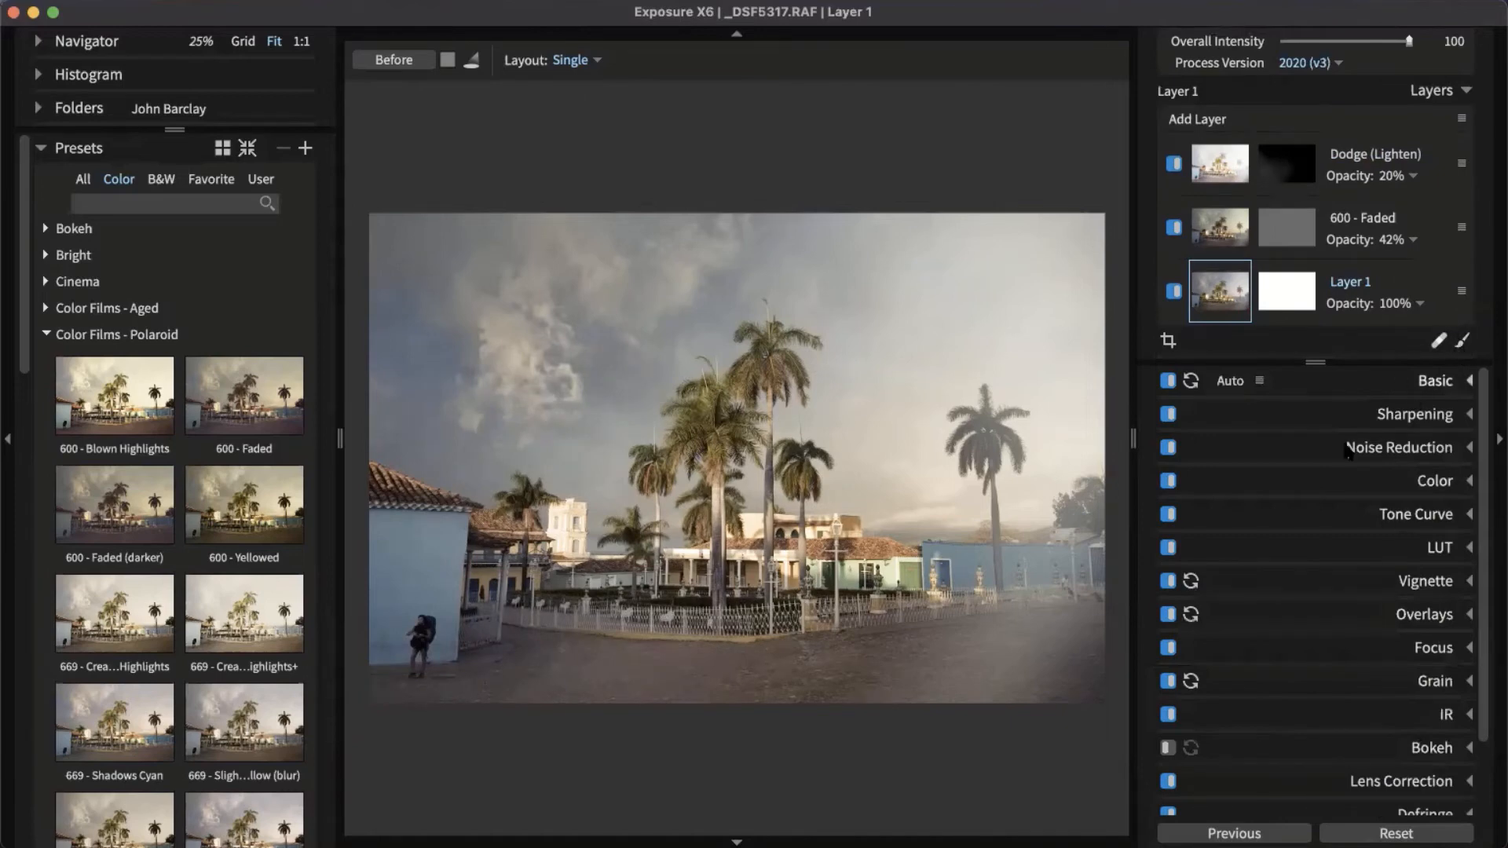
left_click(1423, 614)
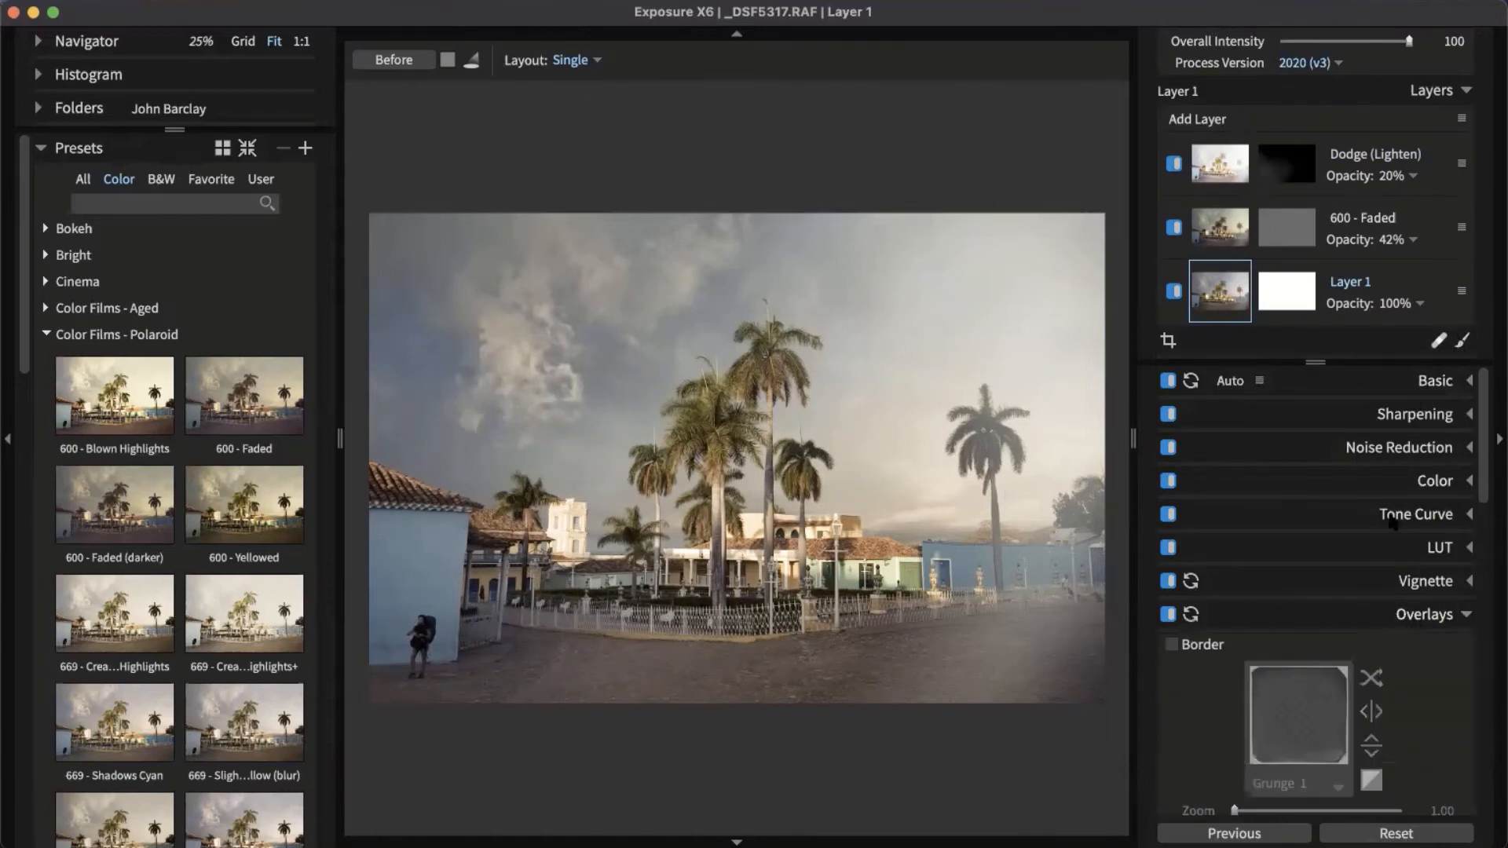
scroll(1390, 522, "down", 5)
scroll(1304, 541, "down", 3)
scroll(1303, 540, "up", 3)
left_click(1260, 572)
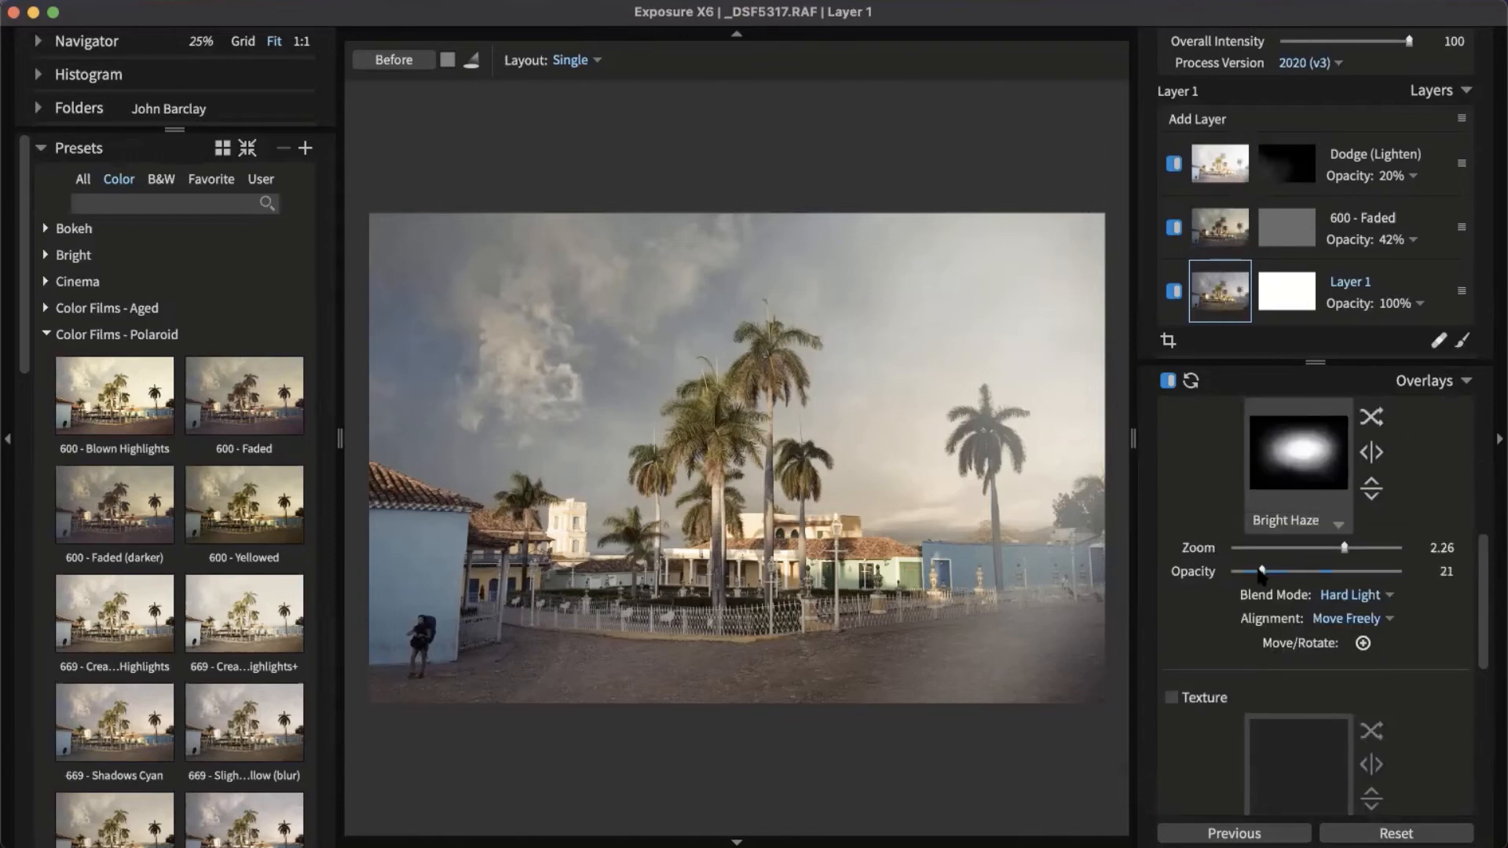
left_click_drag(1260, 572, 1270, 577)
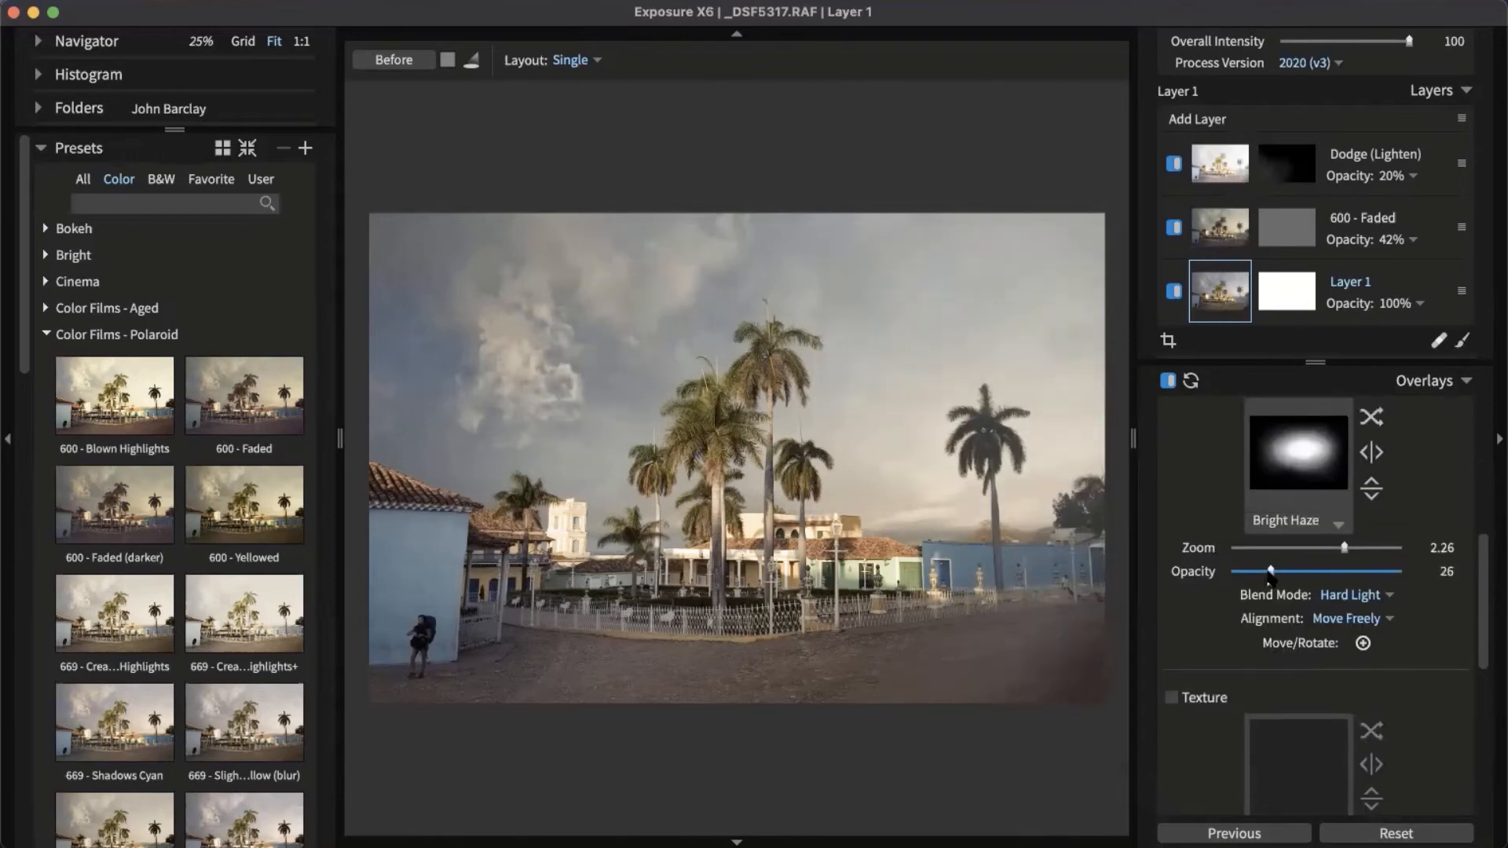
scroll(1024, 620, "down", 1)
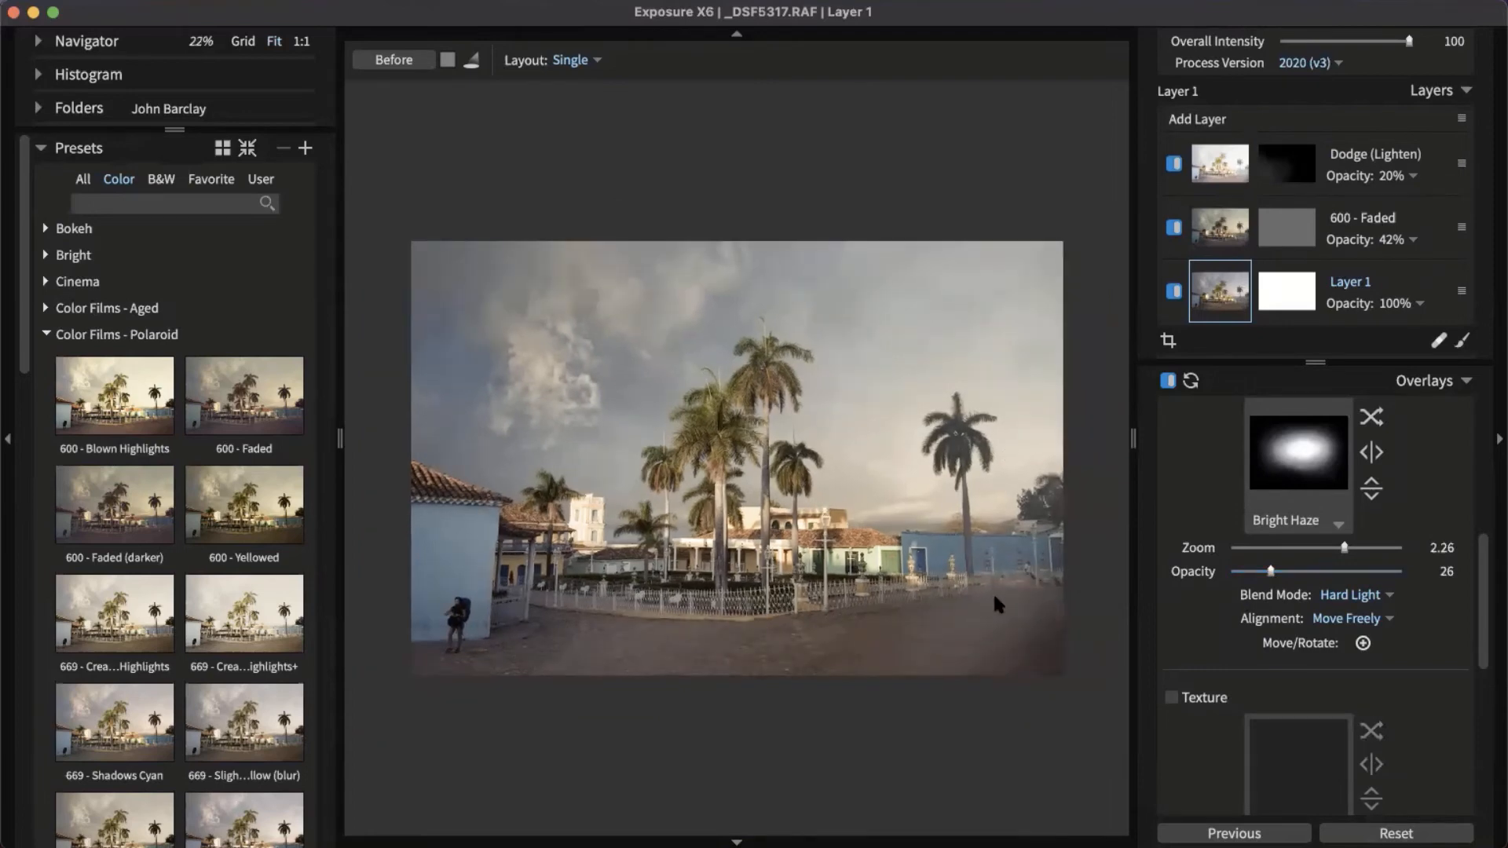
left_click(1443, 381)
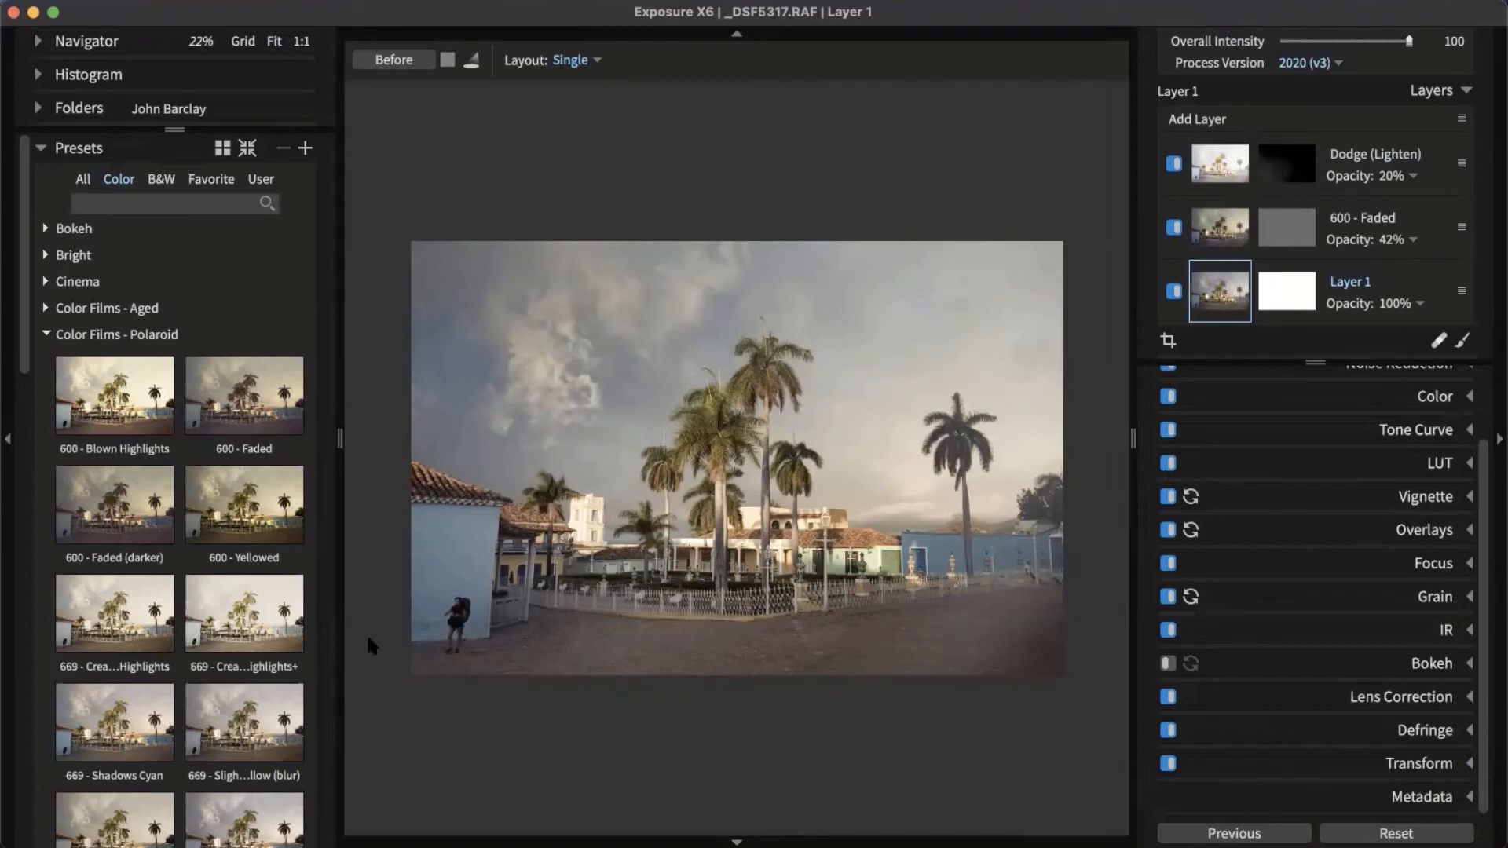
Examine the palms, buildings and fence up close and in the whole photo, and compare the edit with the original.
scroll(904, 658, "down", 1)
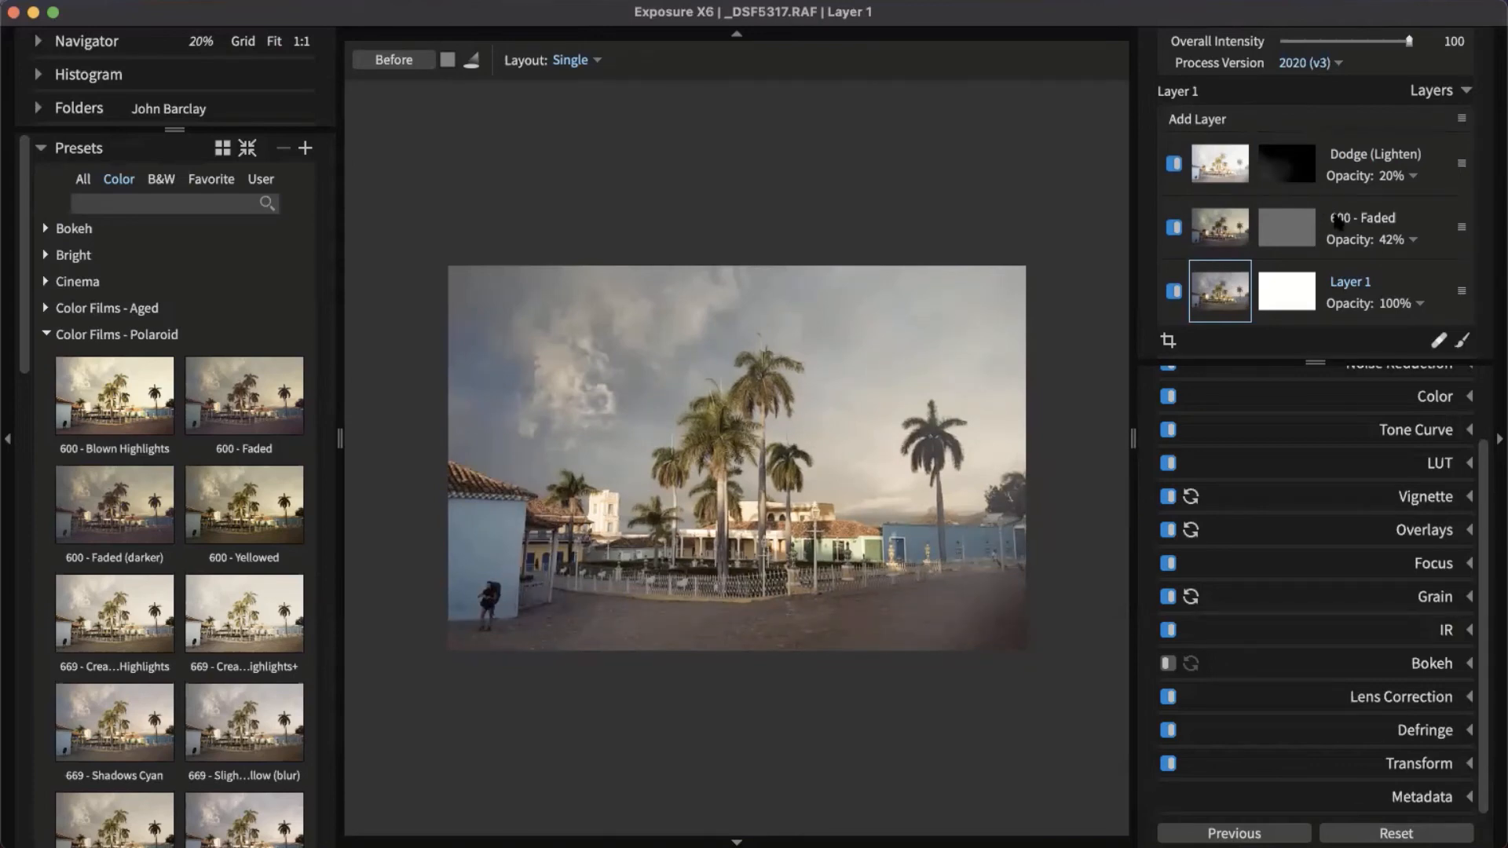
scroll(695, 600, "up", 3)
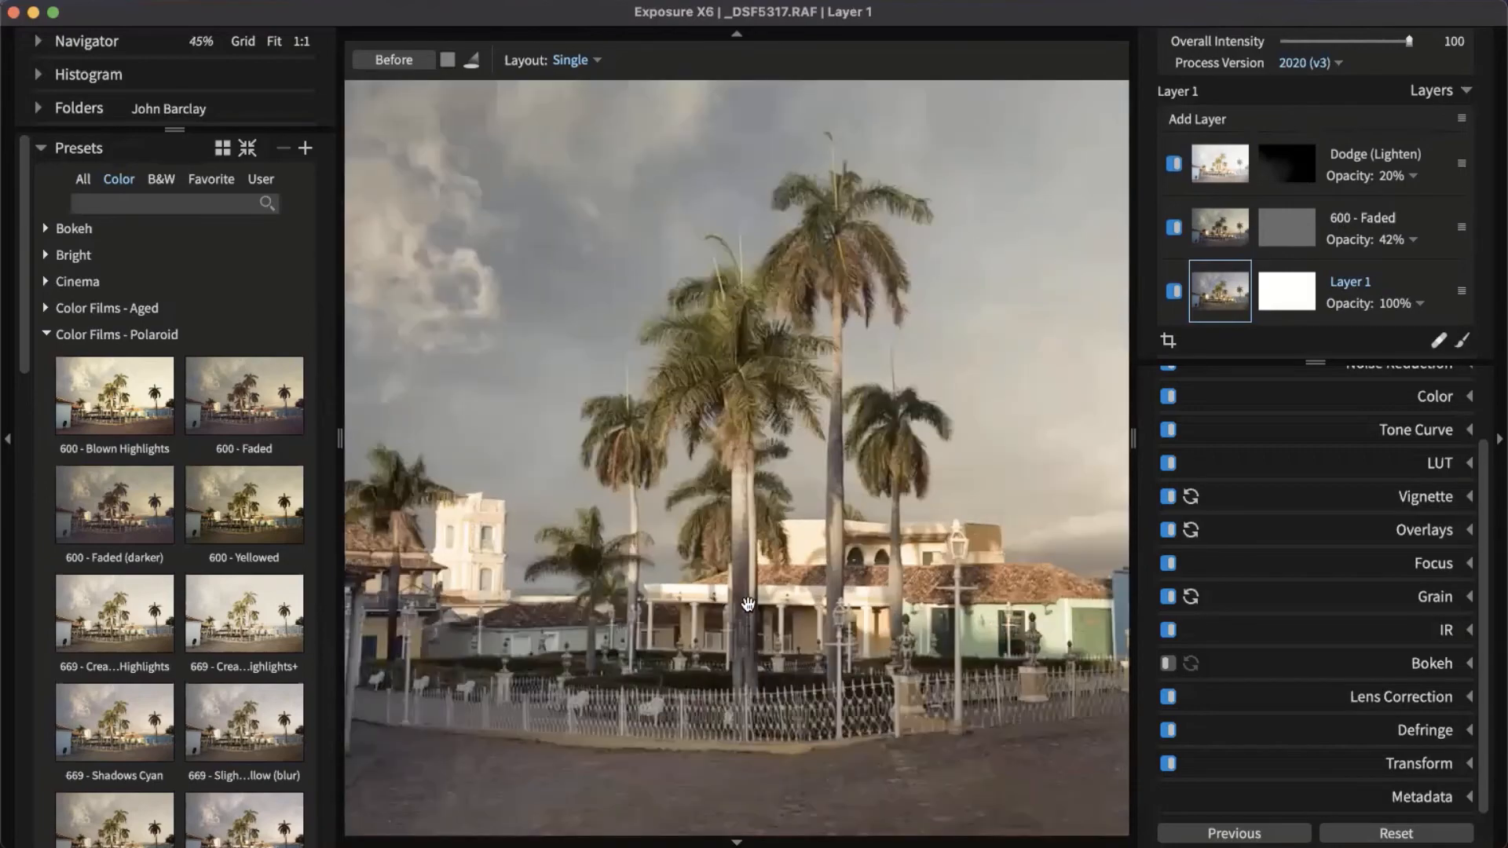
scroll(747, 603, "up", 5)
scroll(707, 542, "down", 4)
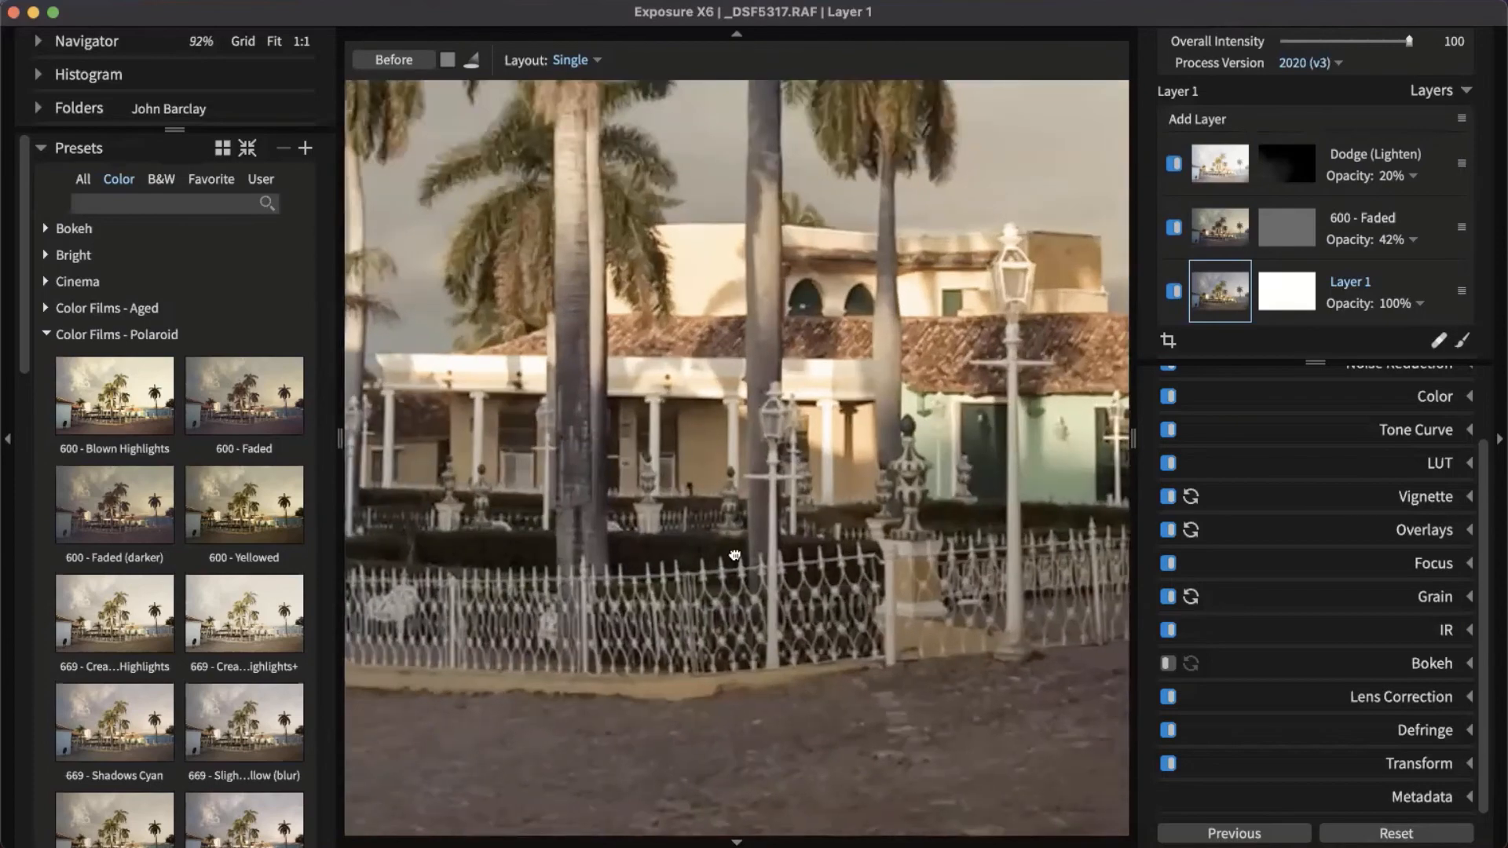
scroll(734, 555, "down", 4)
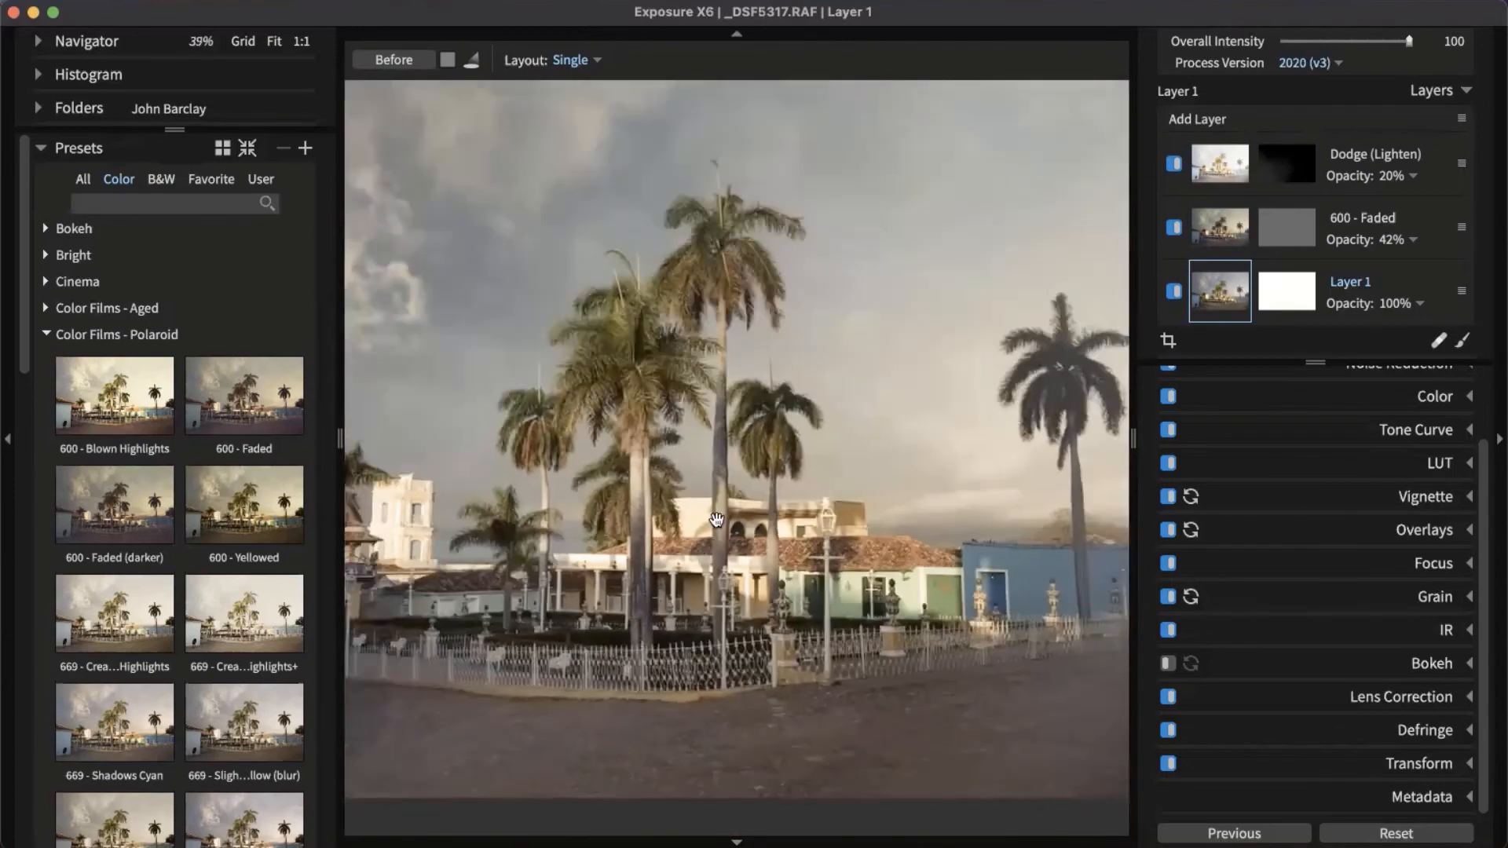
scroll(716, 519, "down", 3)
scroll(720, 522, "up", 1)
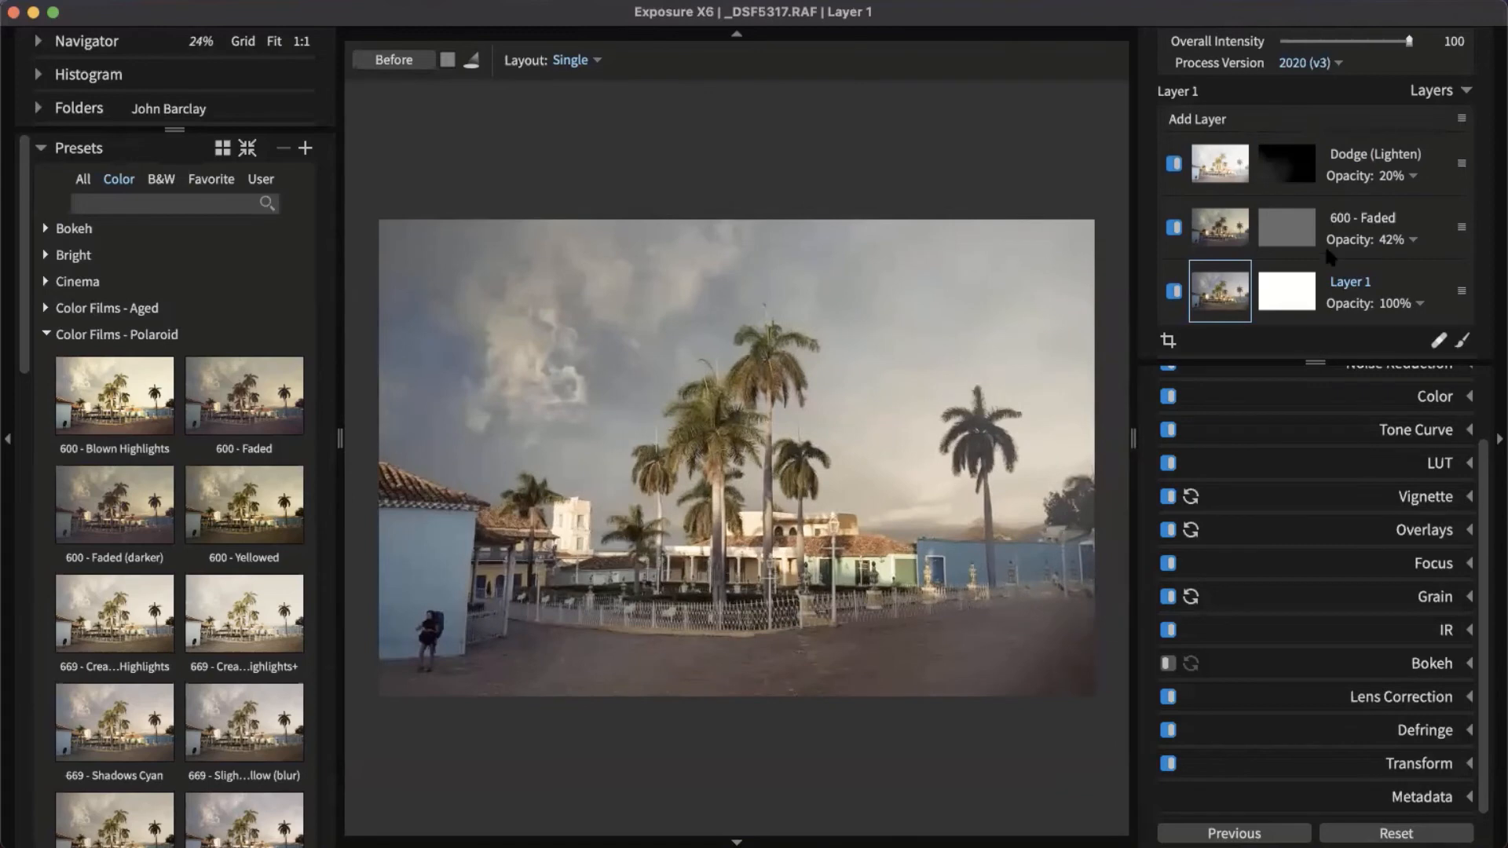
key("backslash")
Add the Color Wash - Orange preset from the Graduated Filters as a new layer on top.
left_click(186, 336)
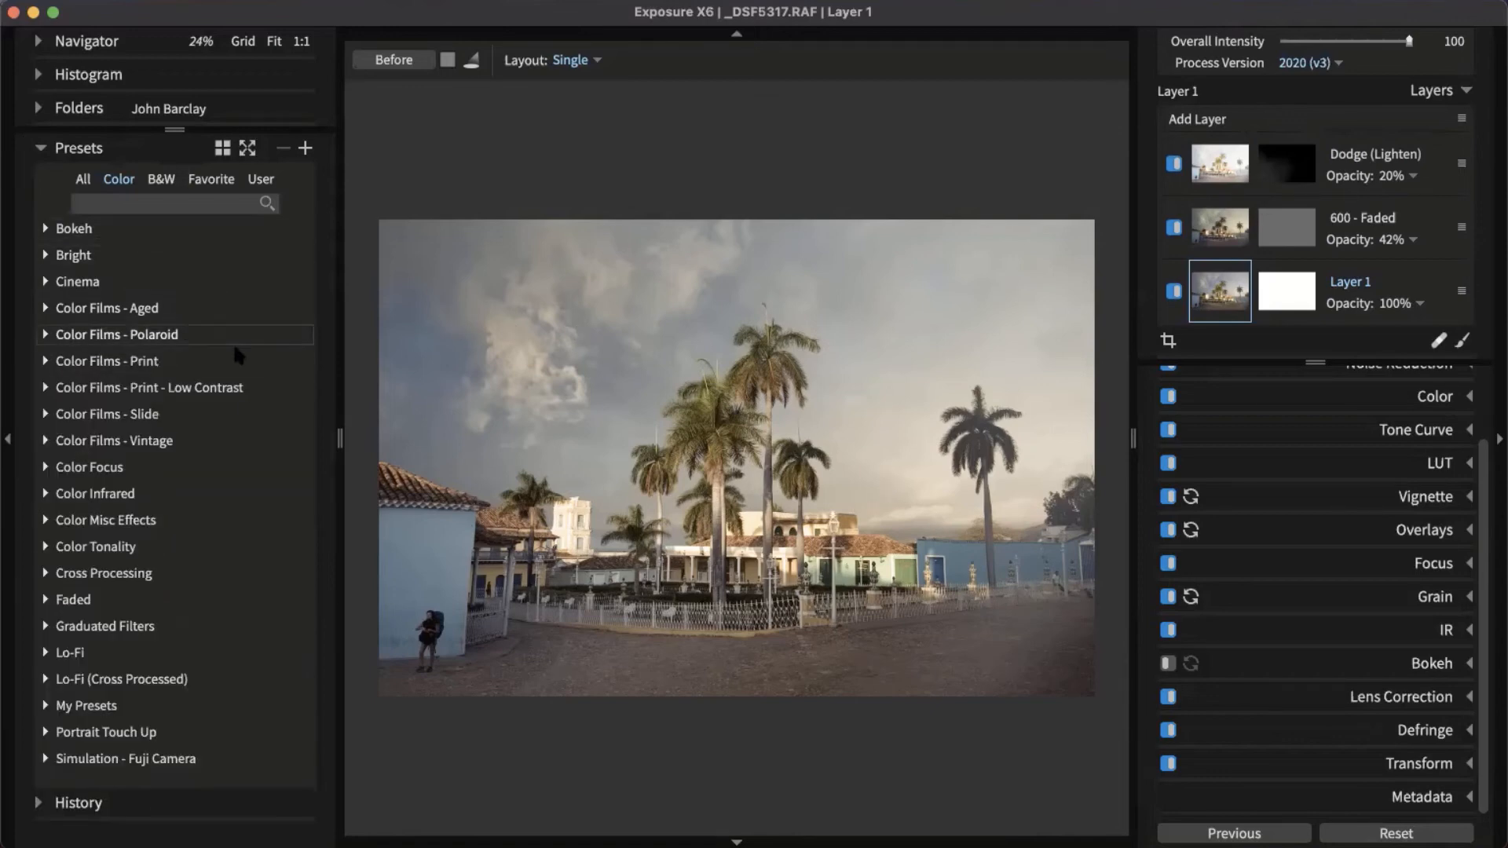
left_click(57, 630)
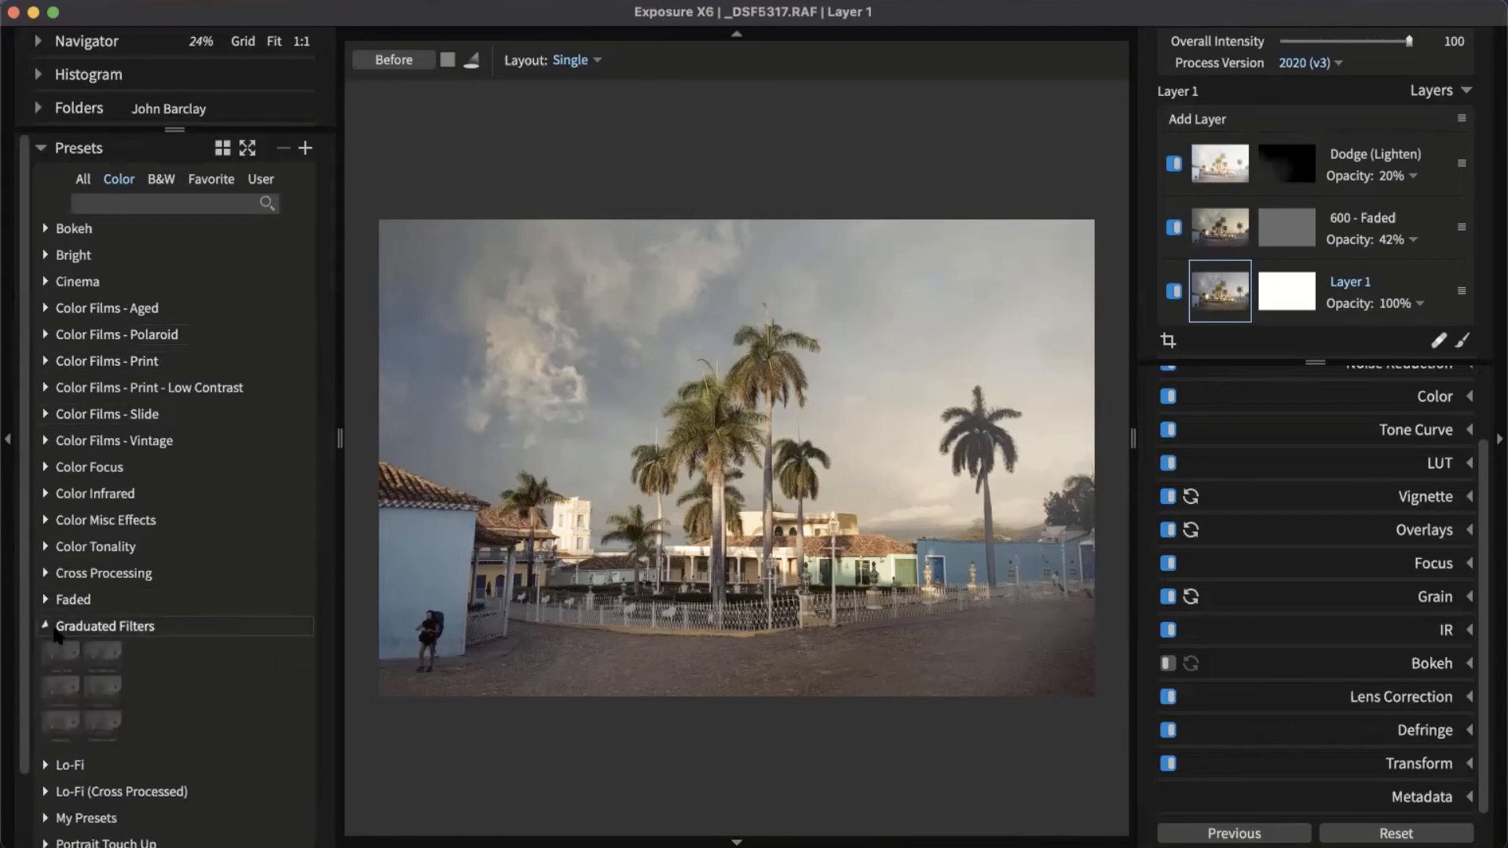
scroll(217, 430, "down", 5)
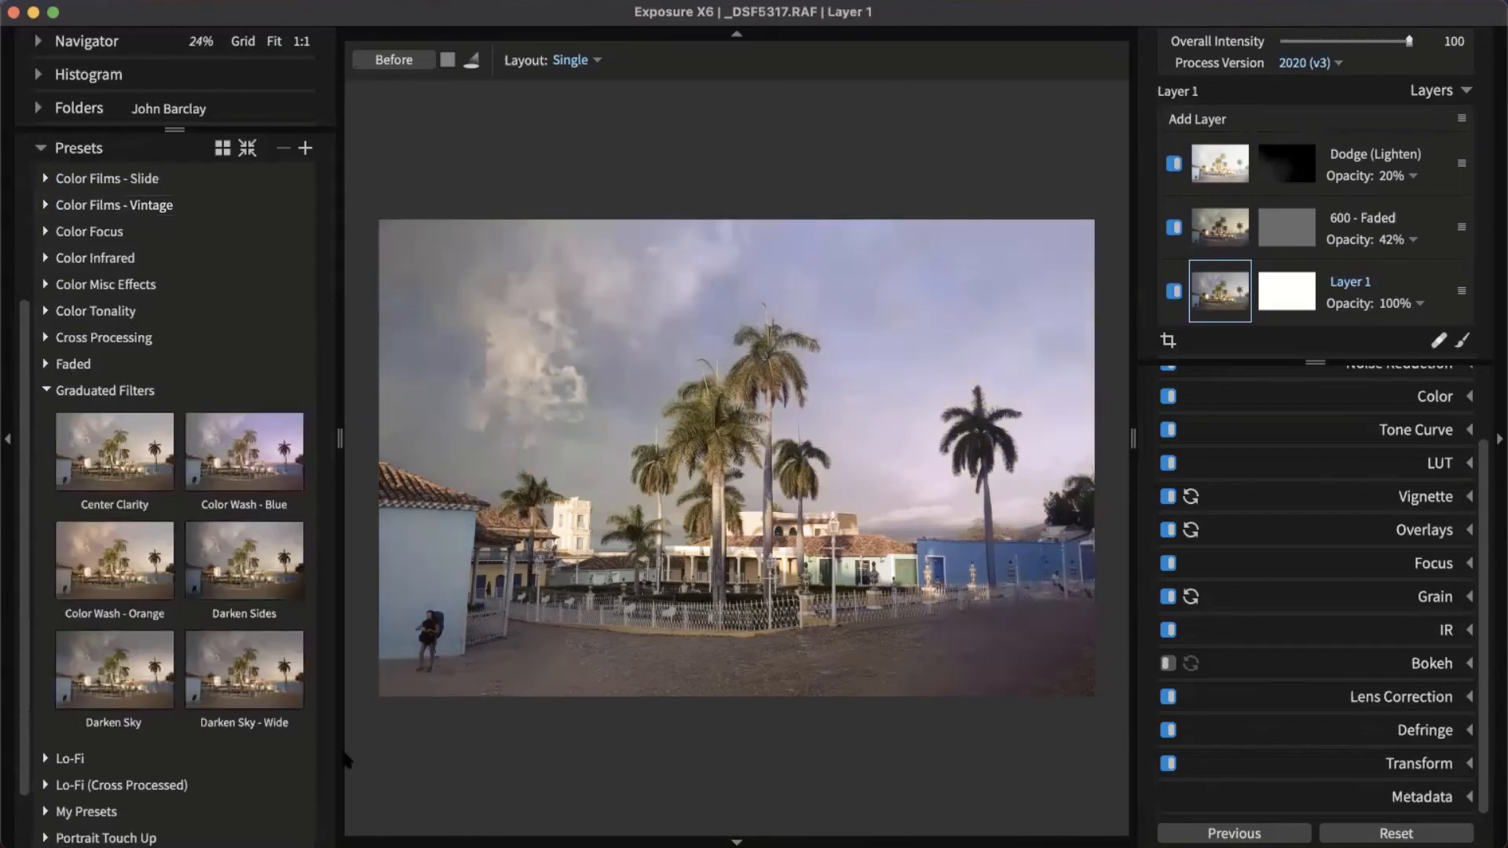
left_click(142, 565)
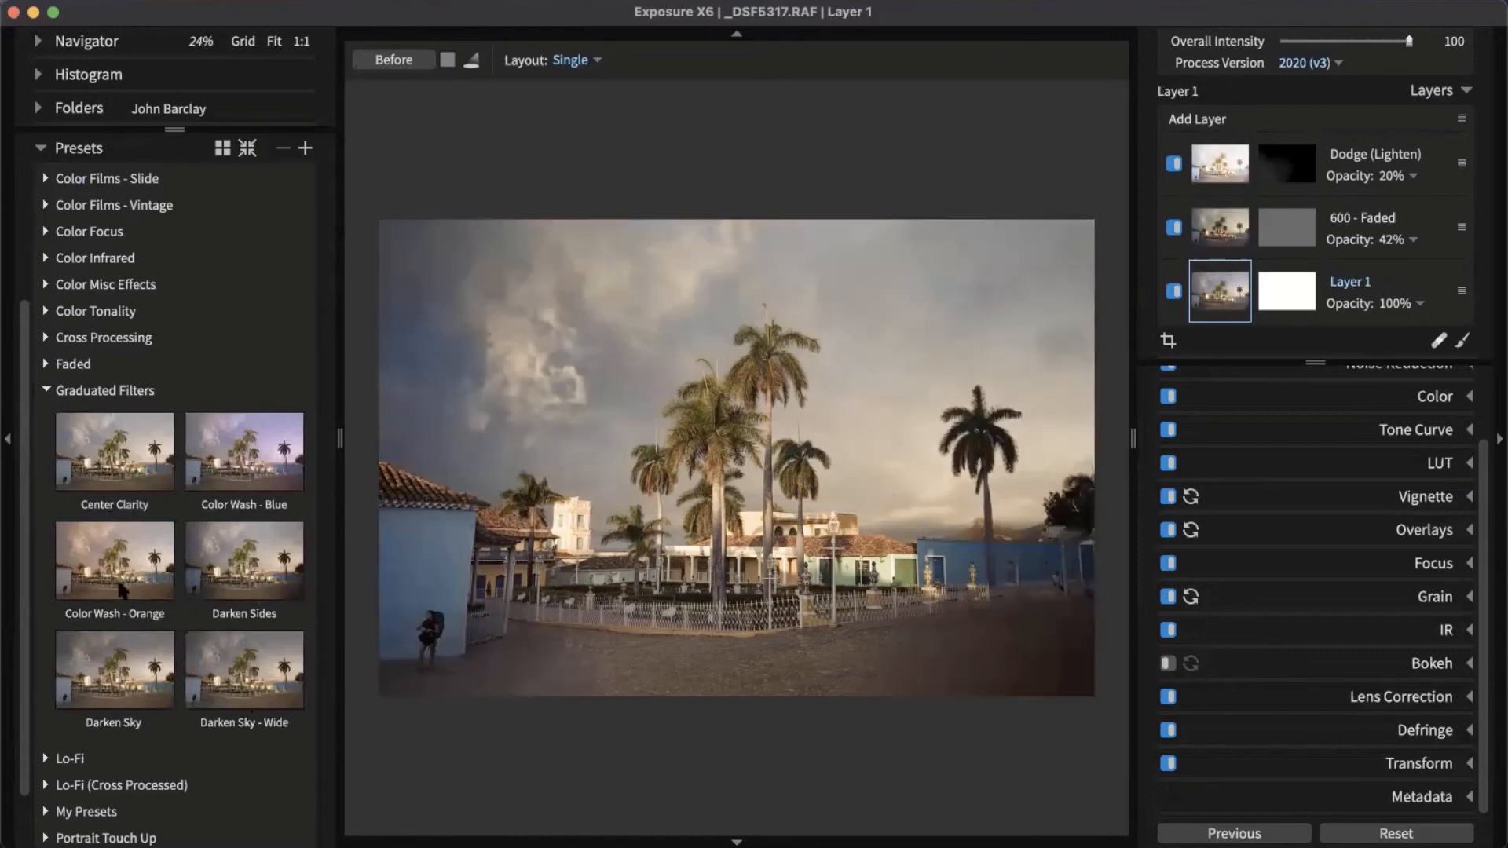
left_click_drag(93, 557, 1186, 124)
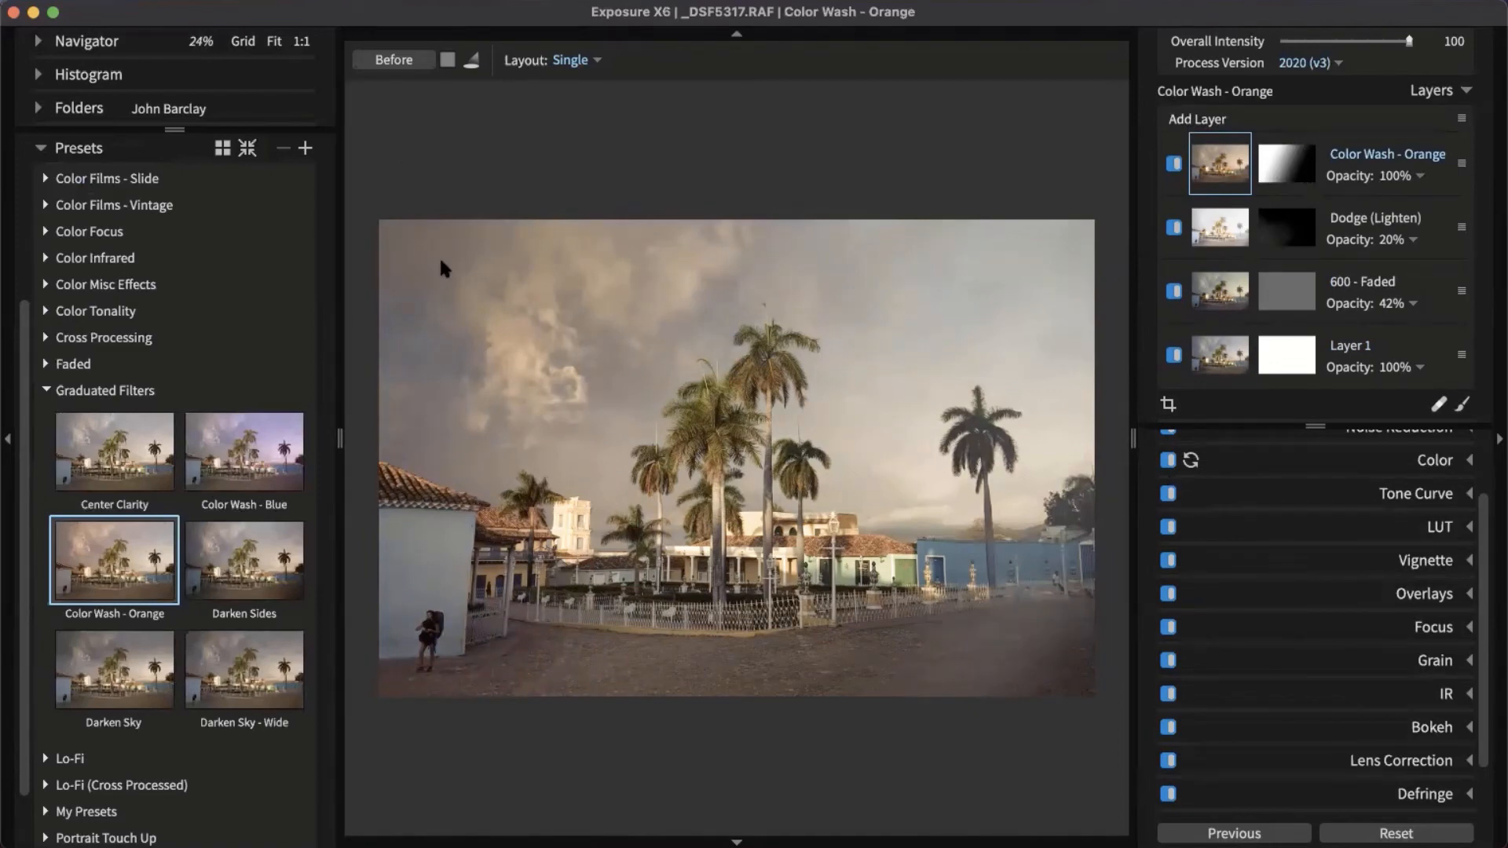
Pull the fading edge of the Color Wash - Orange mask gradient in from the rightmost palm toward the central palms.
left_click(1296, 189)
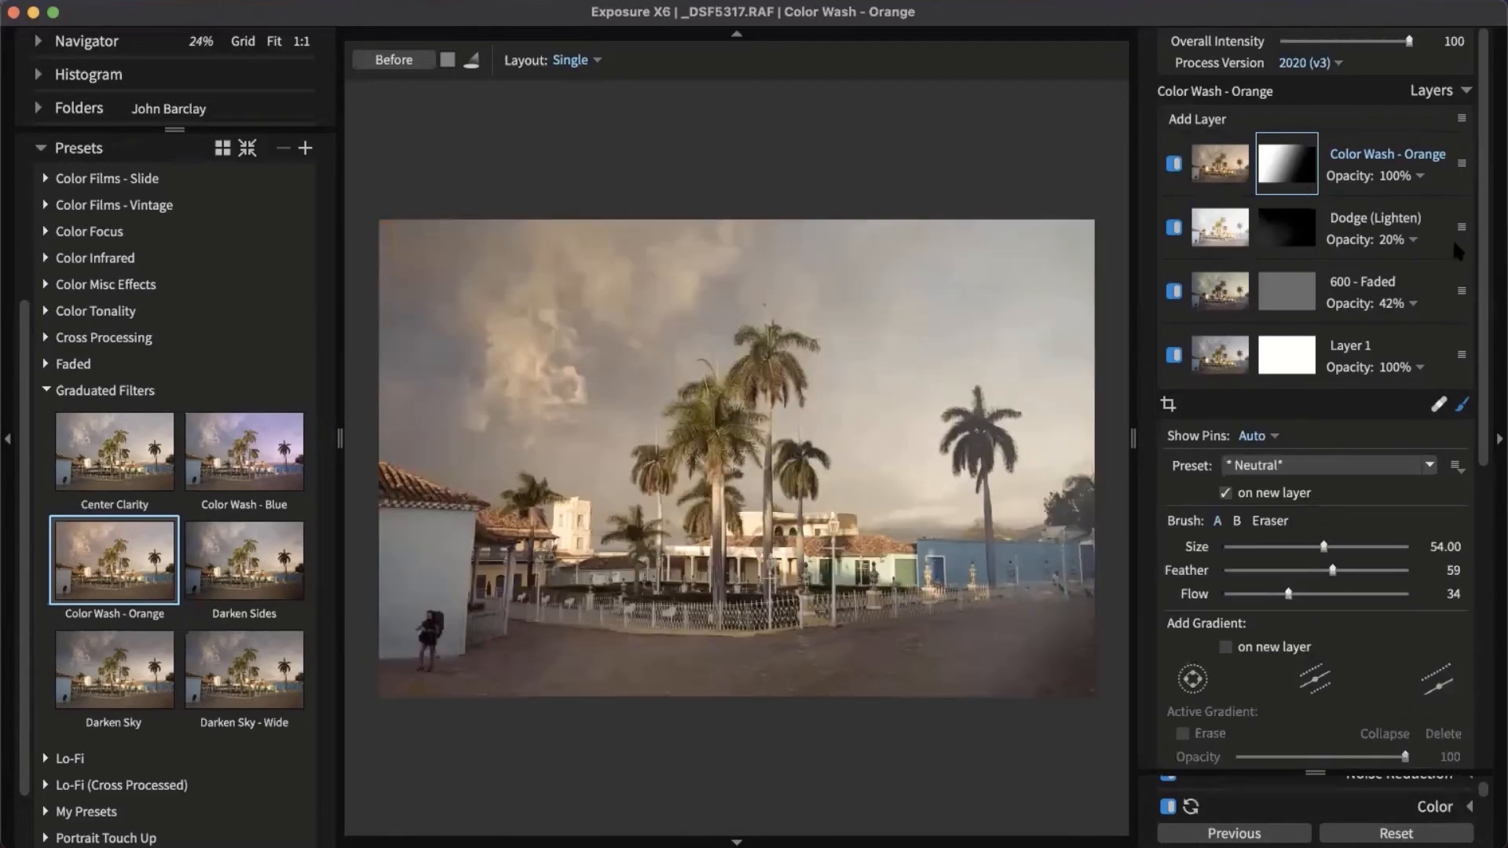
scroll(1457, 251, "down", 5)
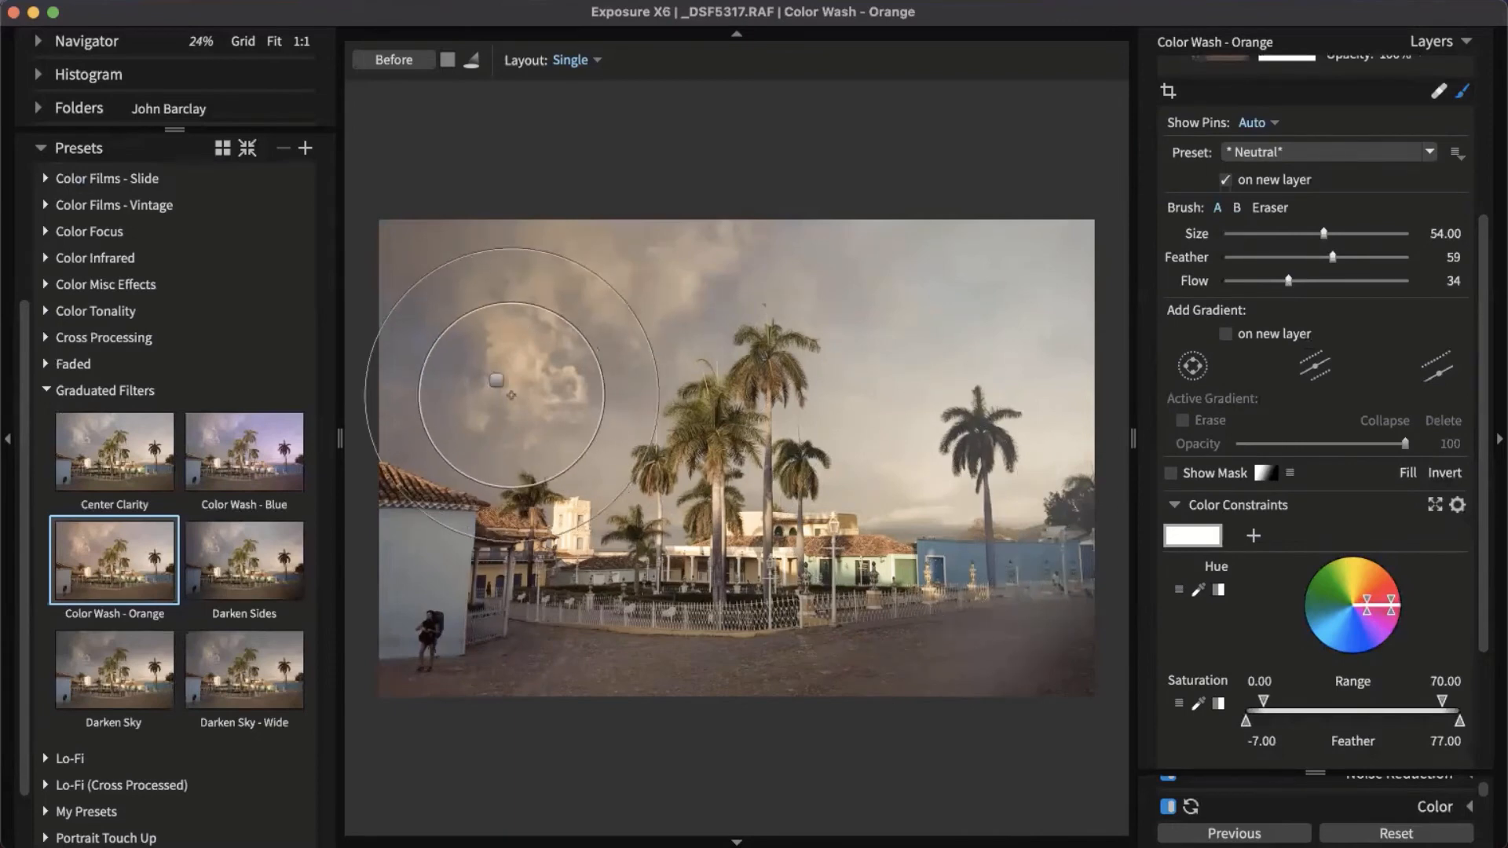
left_click(497, 382)
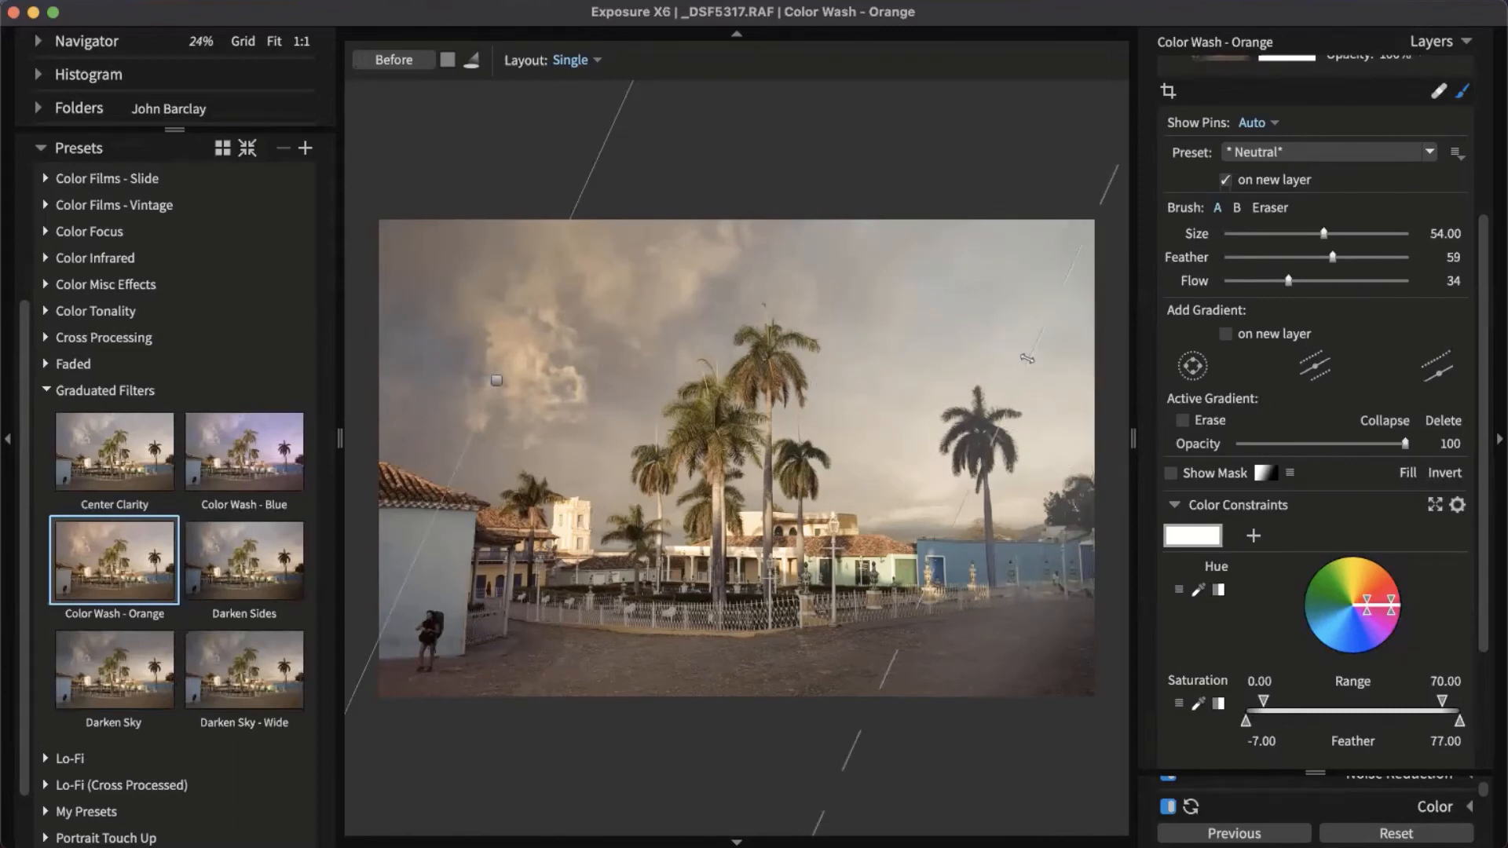
left_click_drag(1026, 358, 979, 383)
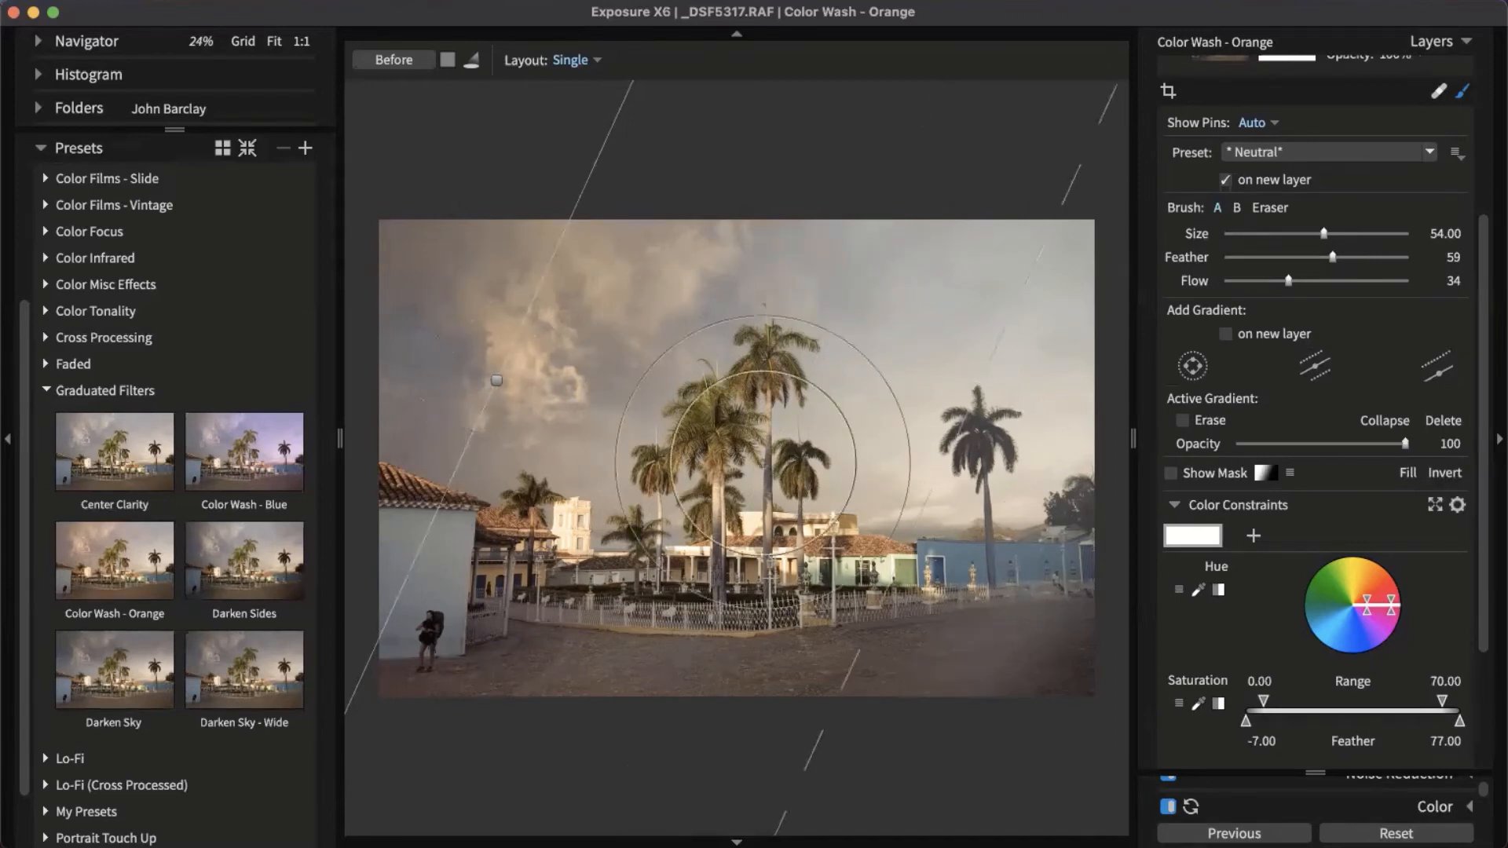
mouse_move(909, 504)
left_mouse_down()
mouse_move(703, 448)
mouse_move(773, 477)
left_mouse_up()
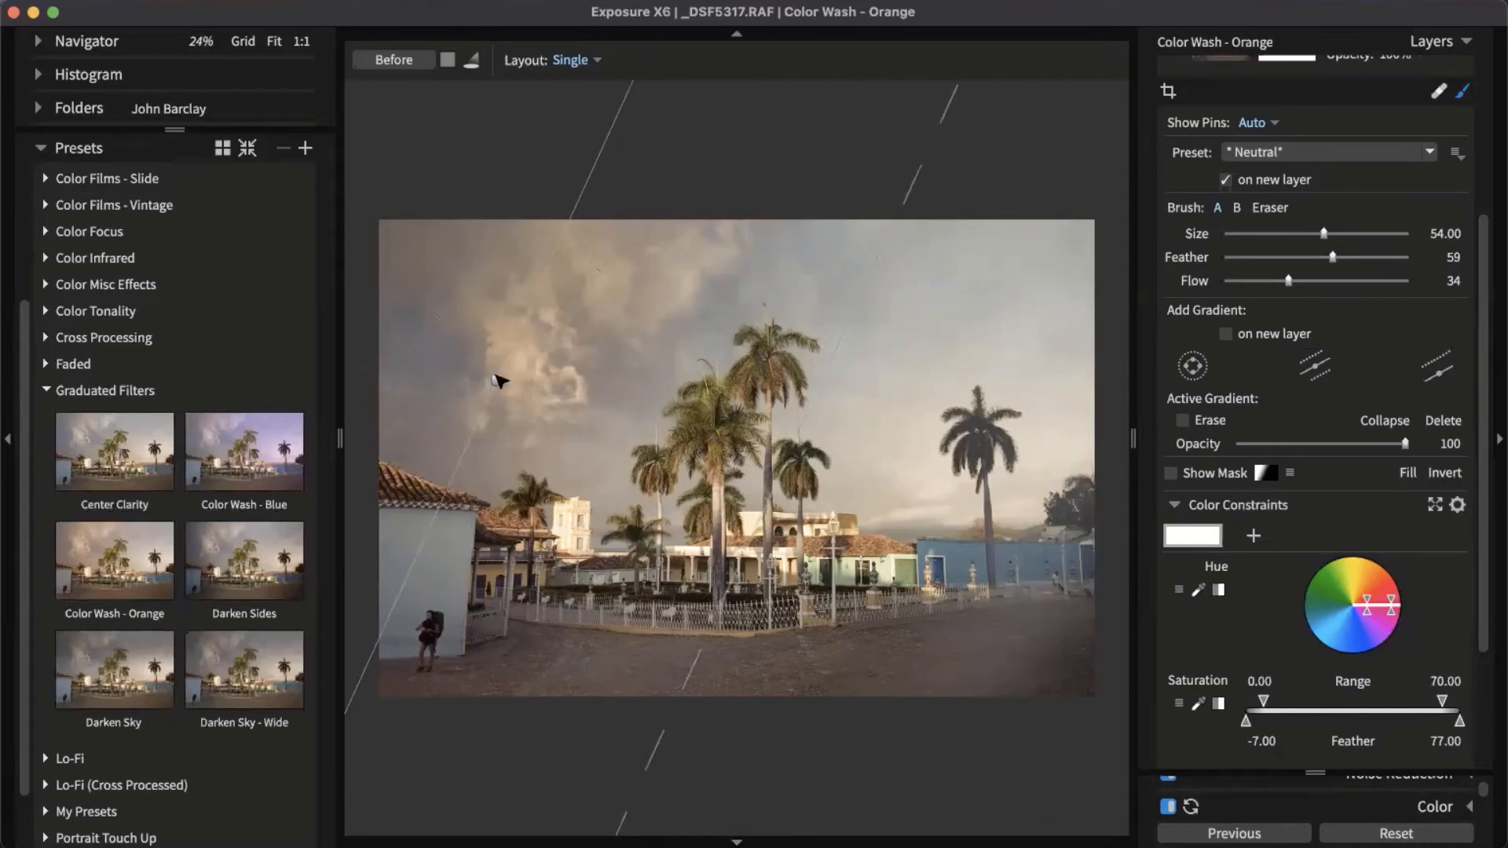
Rotate the Color Wash - Orange gradient, undo the stray brushing, and move its pin higher in the clouds before leaving the mask settings.
mouse_move(504, 359)
left_mouse_down()
mouse_move(546, 318)
mouse_move(510, 355)
left_mouse_up()
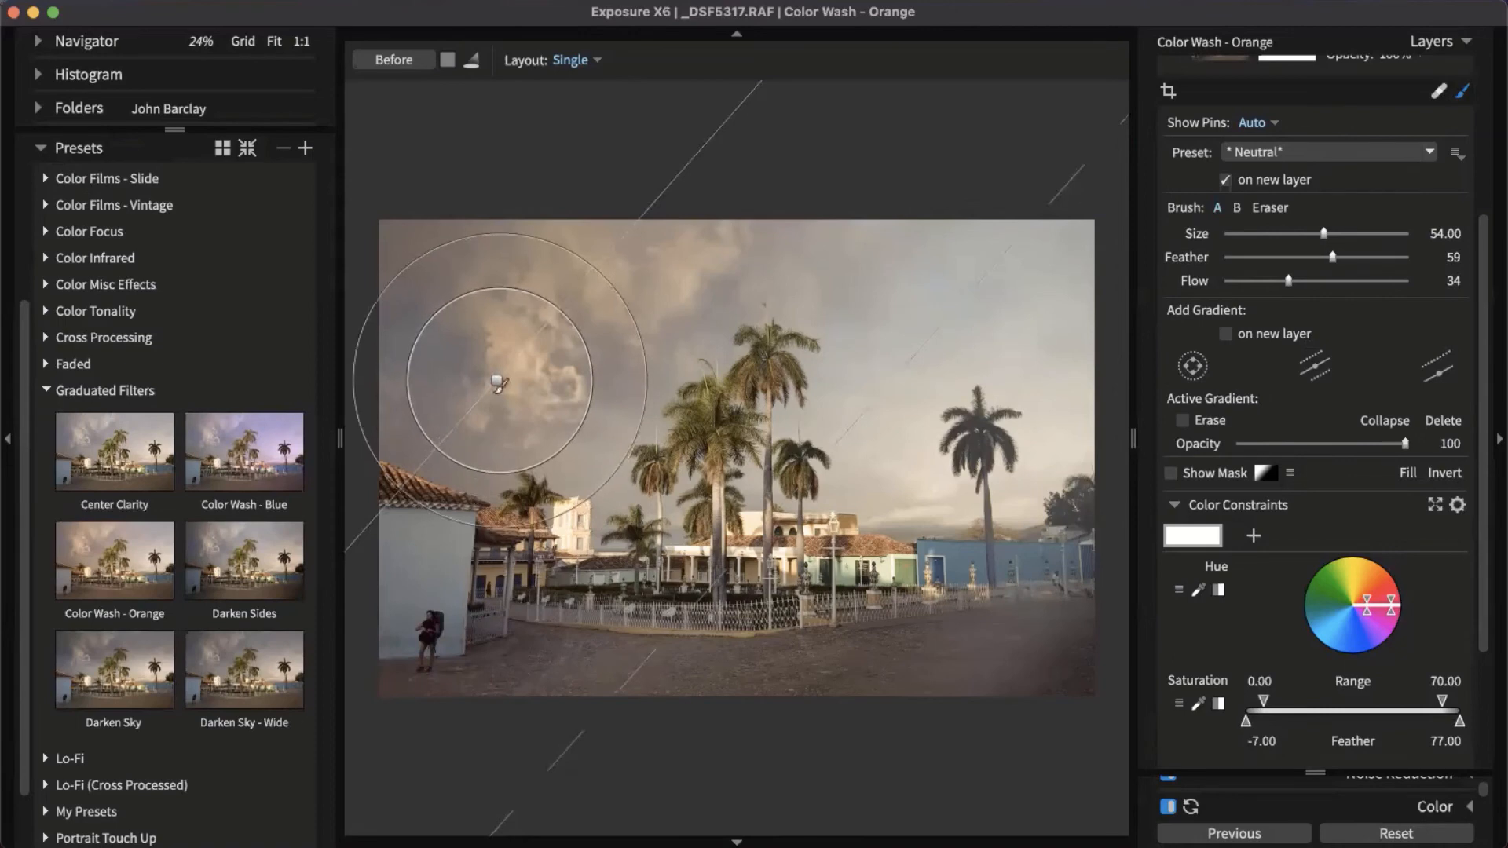
key("super+z")
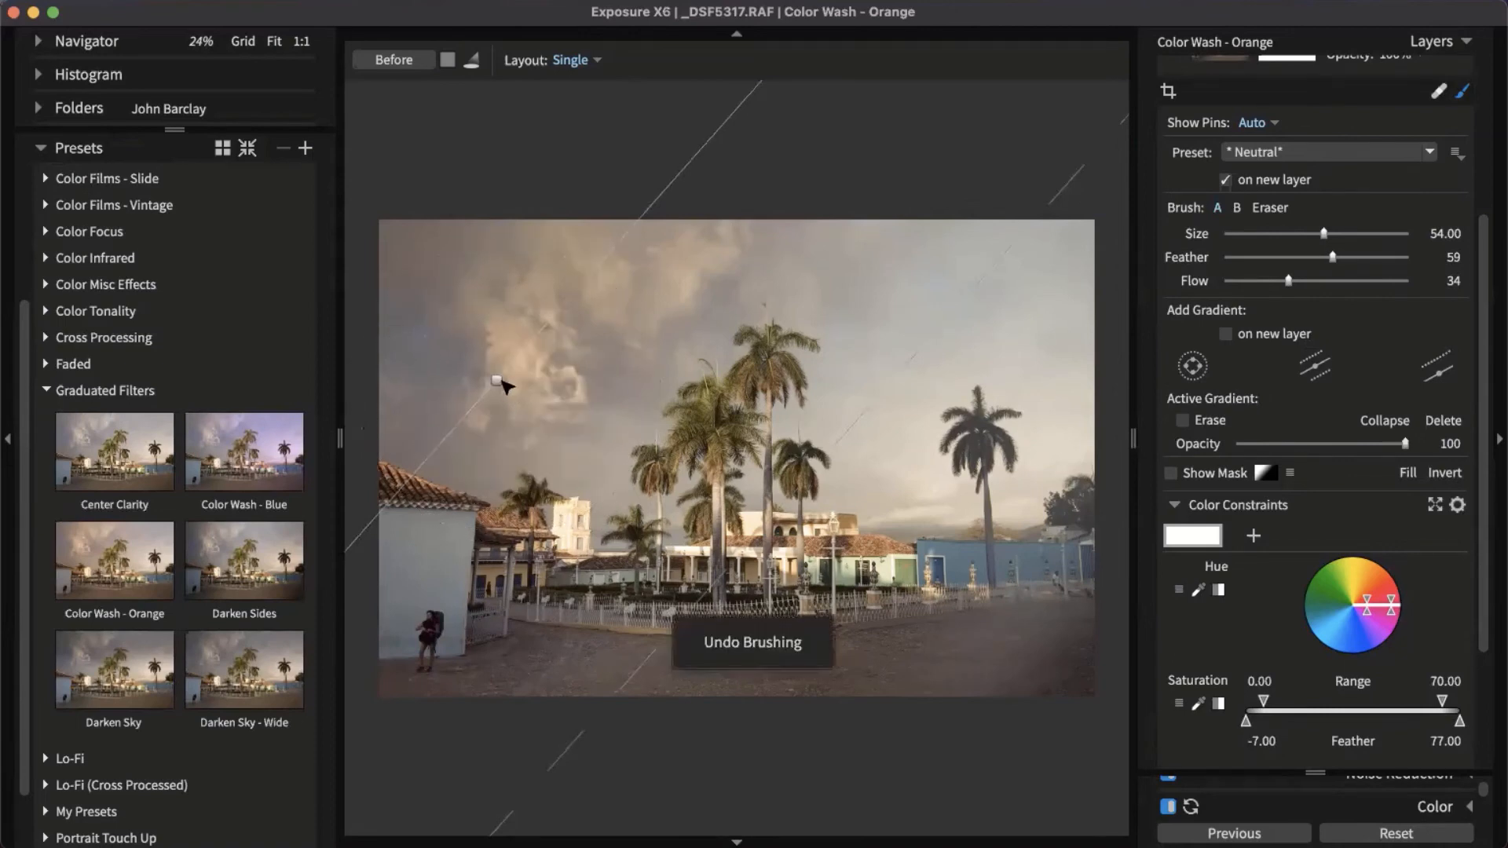
mouse_move(502, 380)
left_mouse_down()
mouse_move(431, 279)
mouse_move(437, 296)
mouse_move(482, 269)
left_mouse_up()
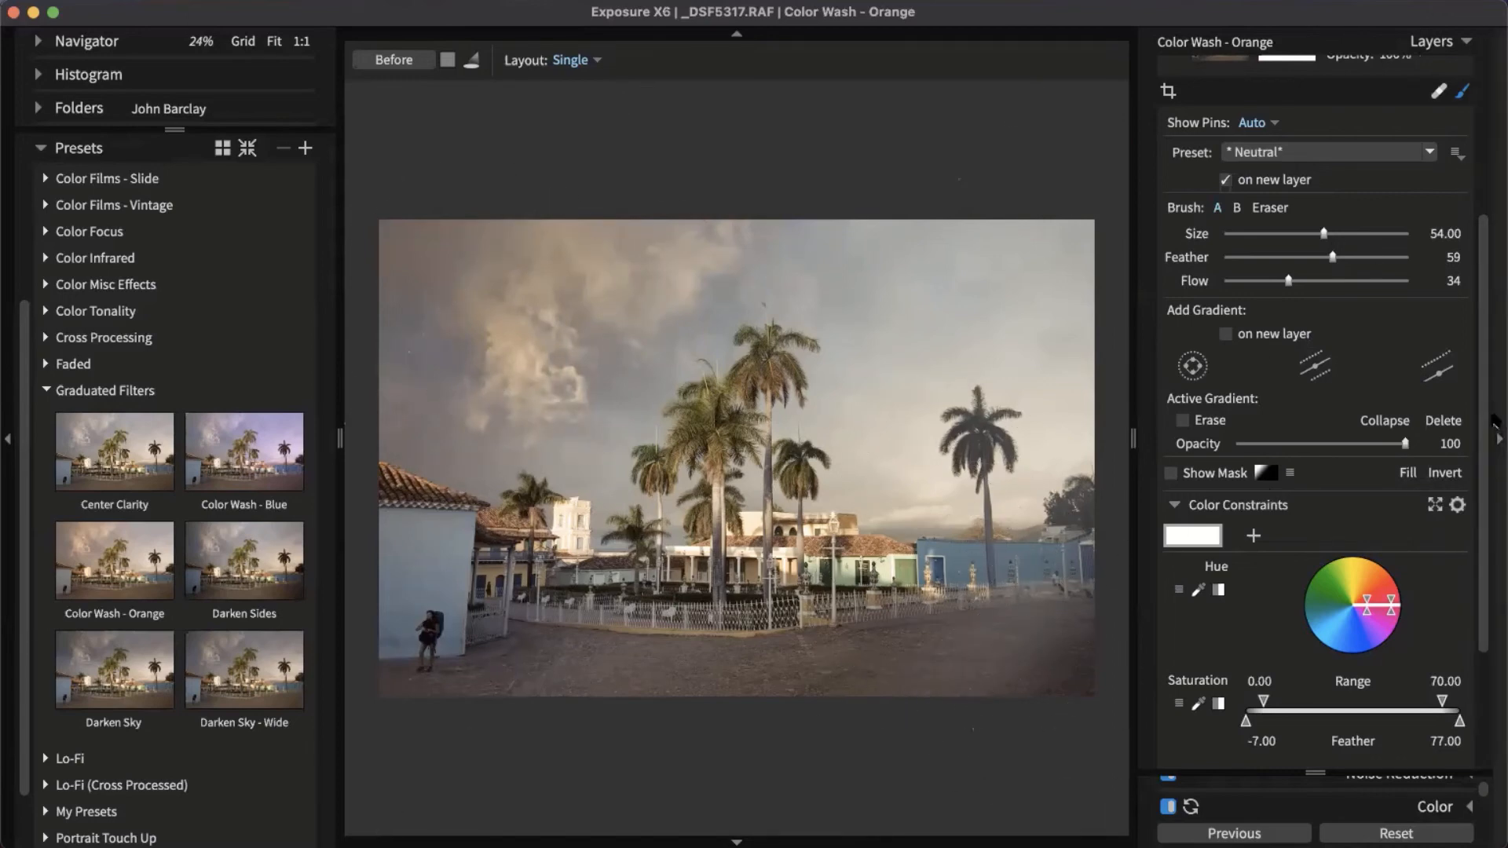
scroll(1476, 424, "up", 10)
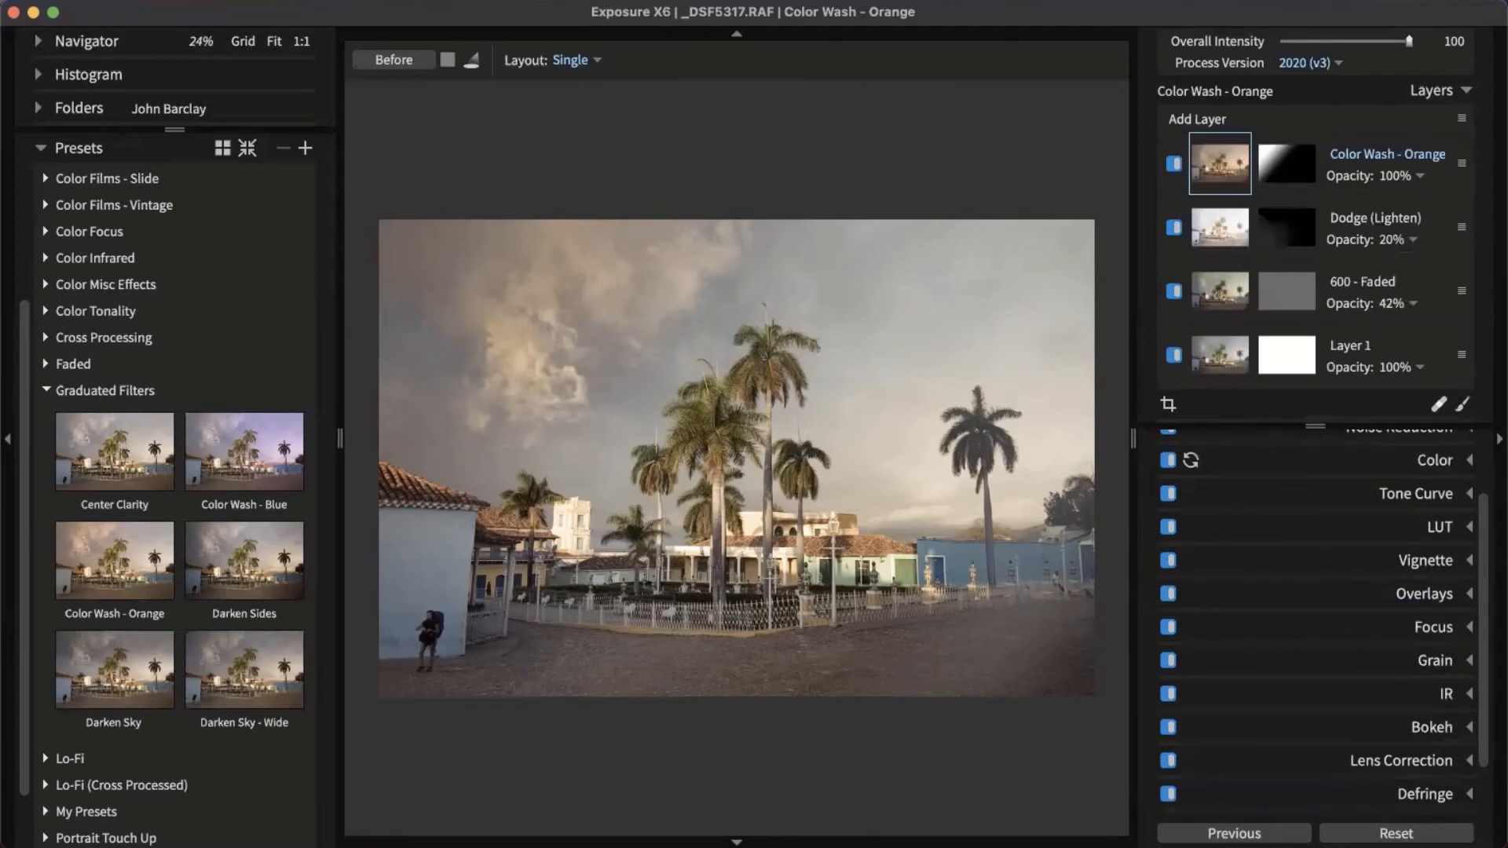
left_click(1276, 163)
mouse_move(1265, 166)
mouse_move(1285, 228)
Switch to the portrait _DSF7200.raf and expand the Color Films - Vintage presets.
key("g")
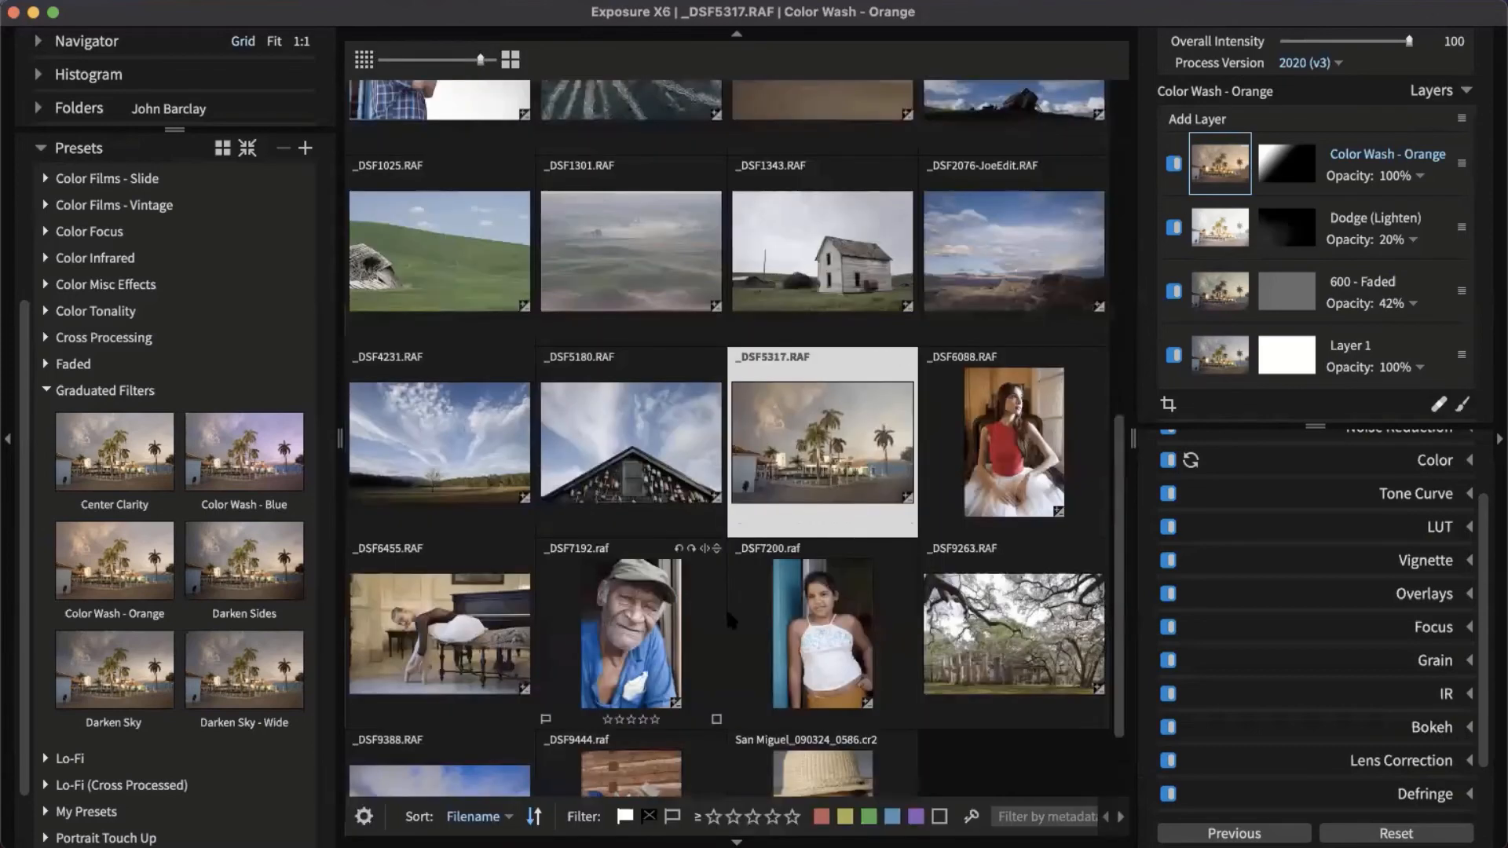
double_click(656, 644)
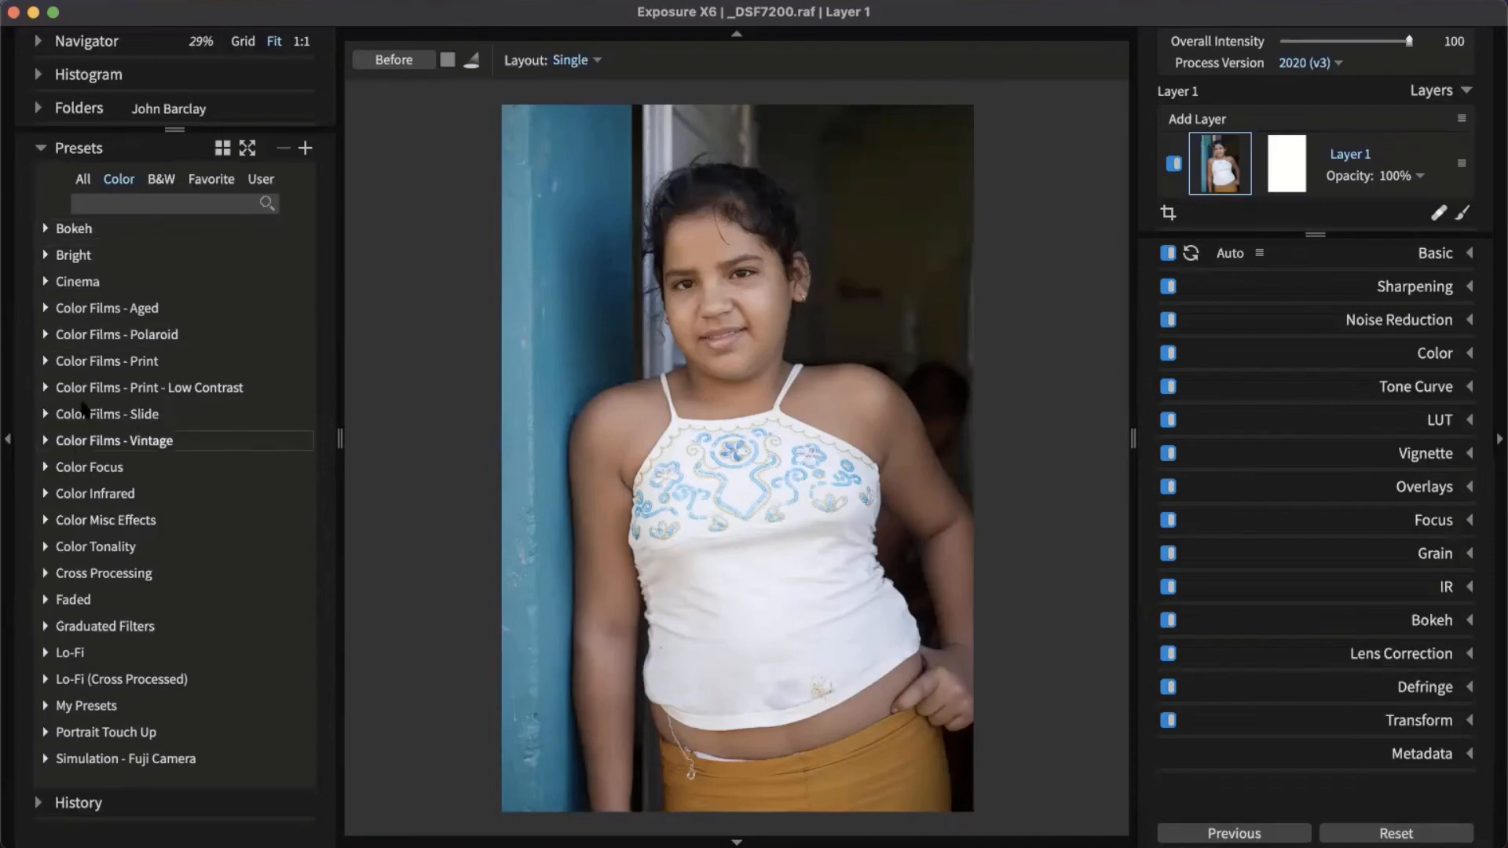
left_click(86, 441)
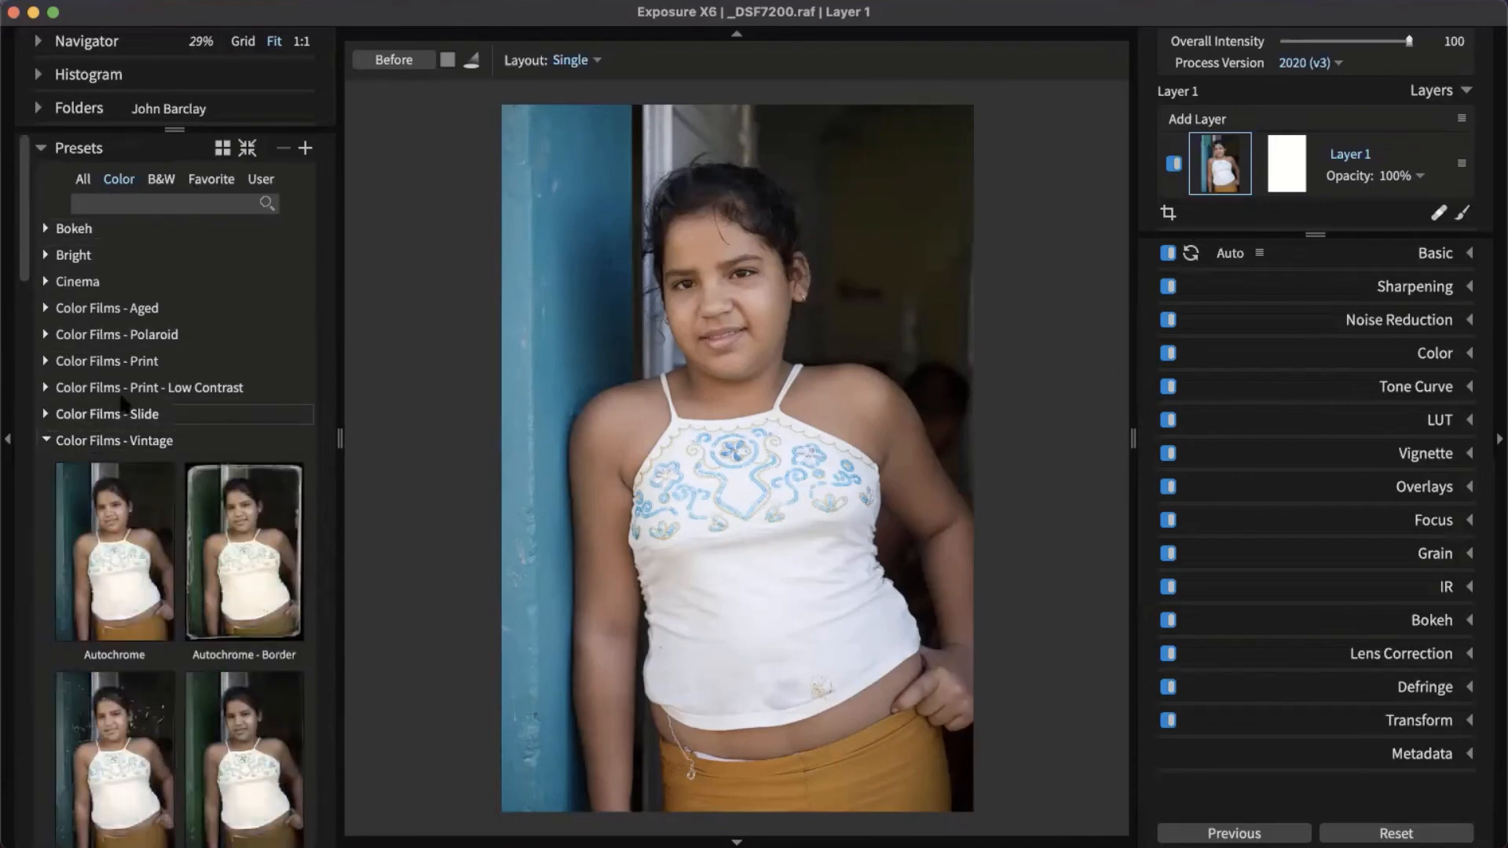
scroll(120, 385, "down", 5)
scroll(181, 511, "down", 5)
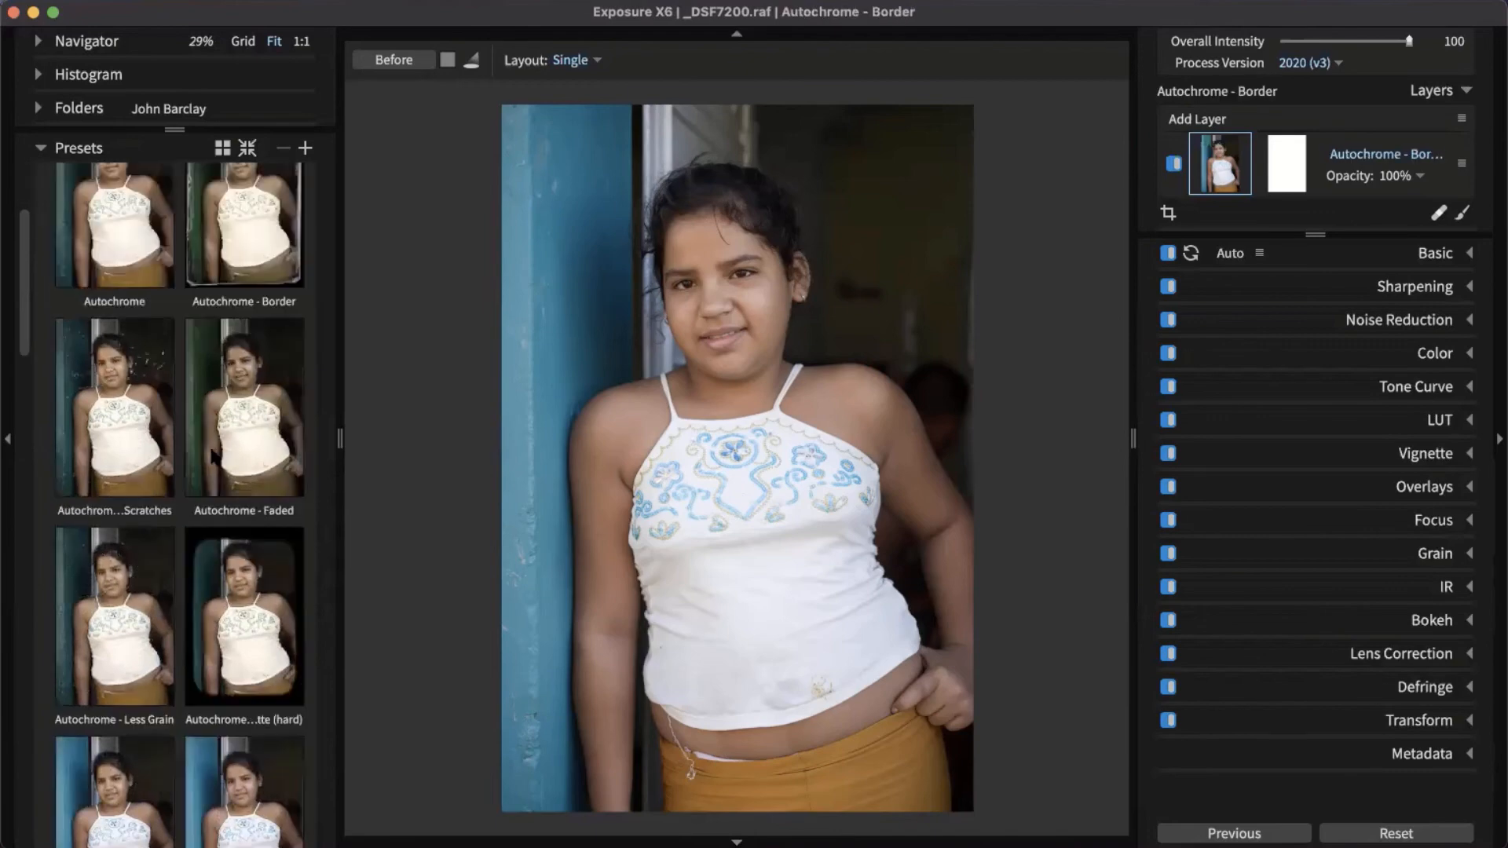
Preview the Autochrome and Kodachrome 35mm presets on the portrait and apply Kodachrome 35mm - Old.
scroll(133, 604, "down", 6)
scroll(133, 603, "down", 14)
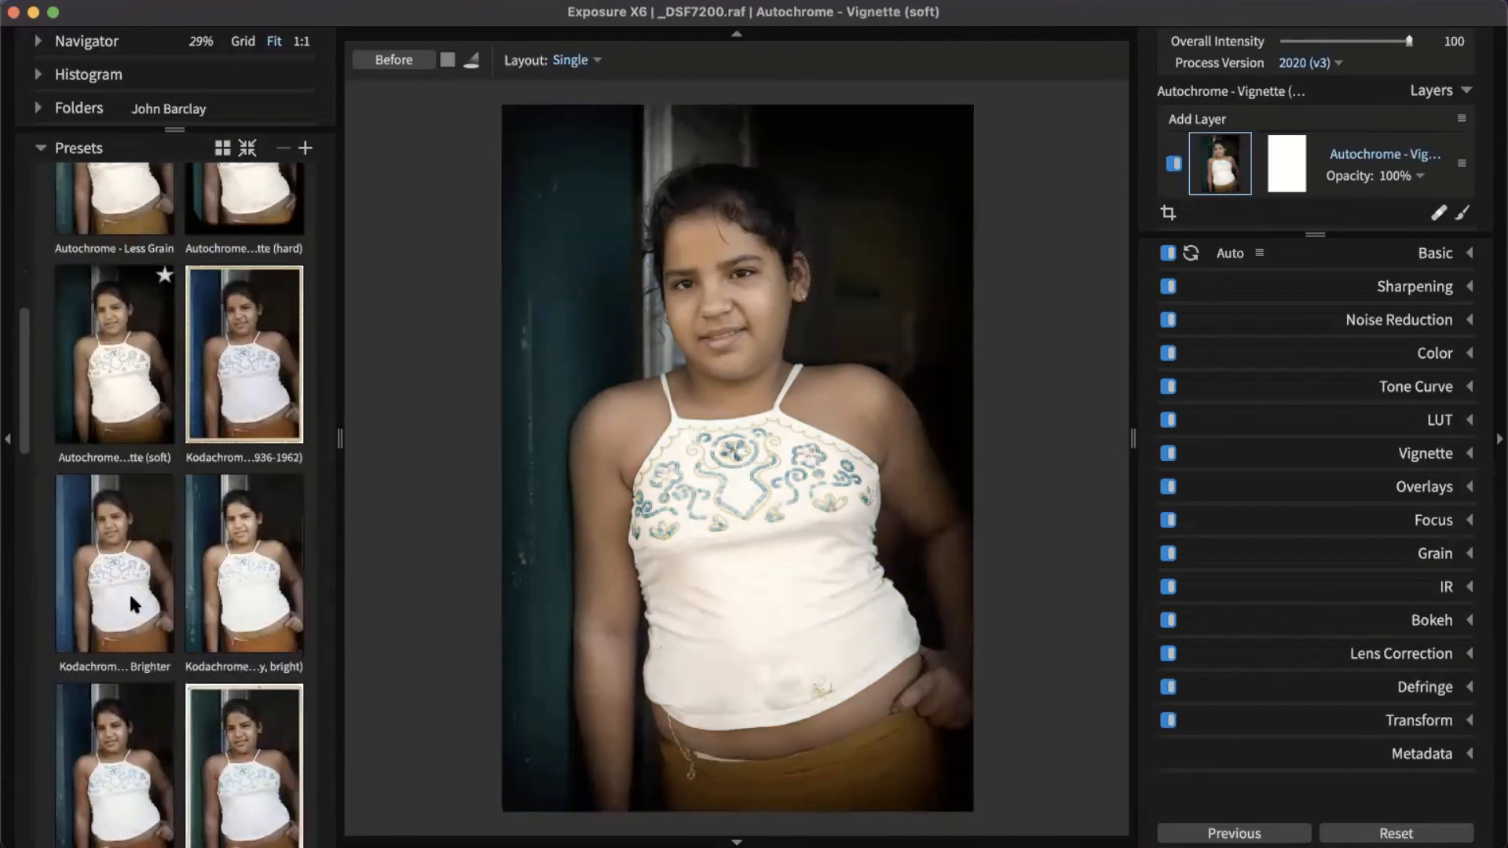
left_click(202, 503)
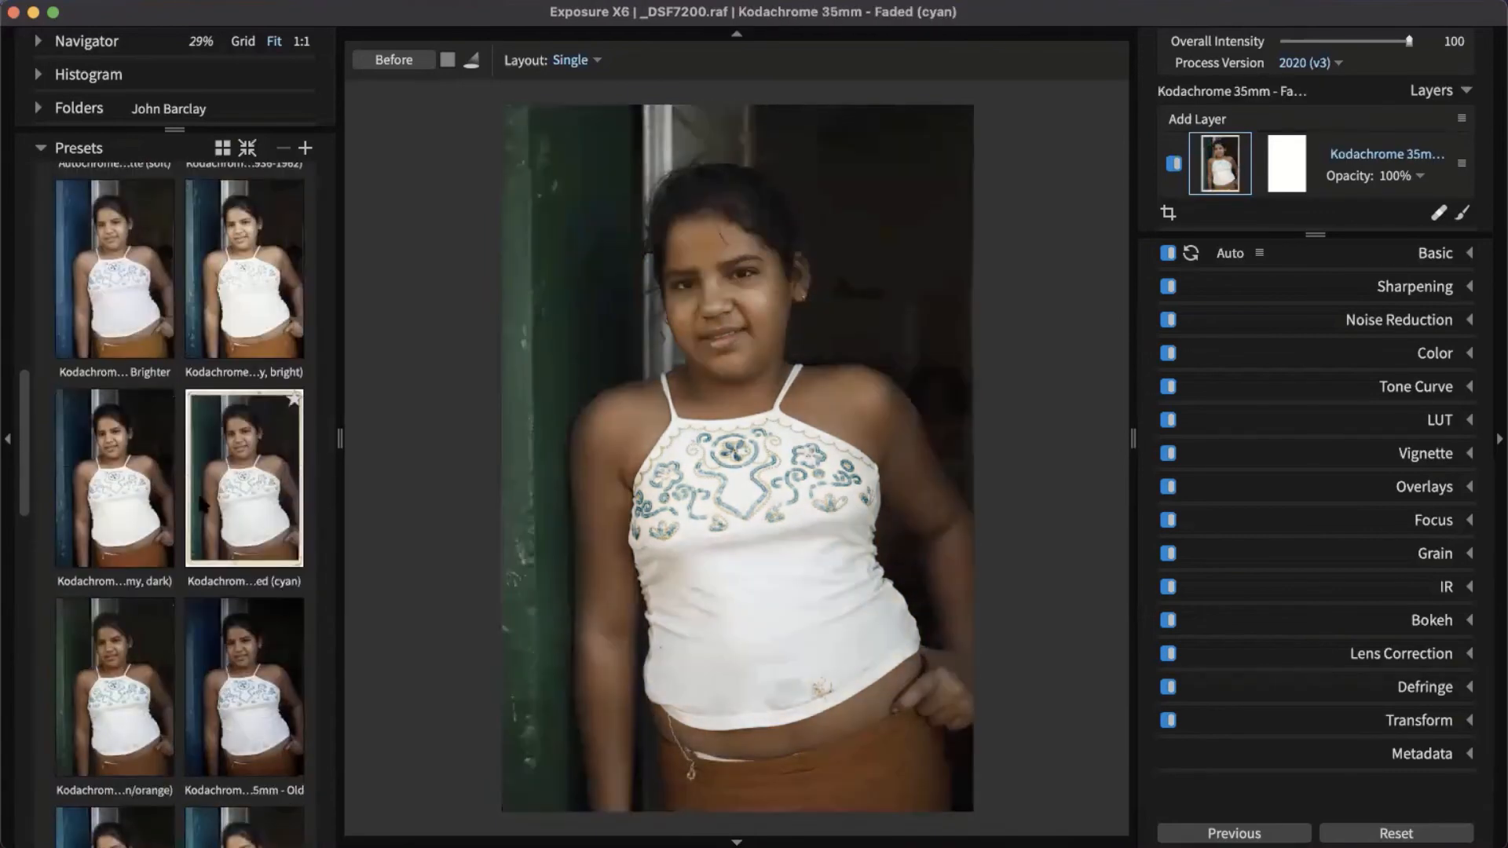
scroll(200, 494, "down", 3)
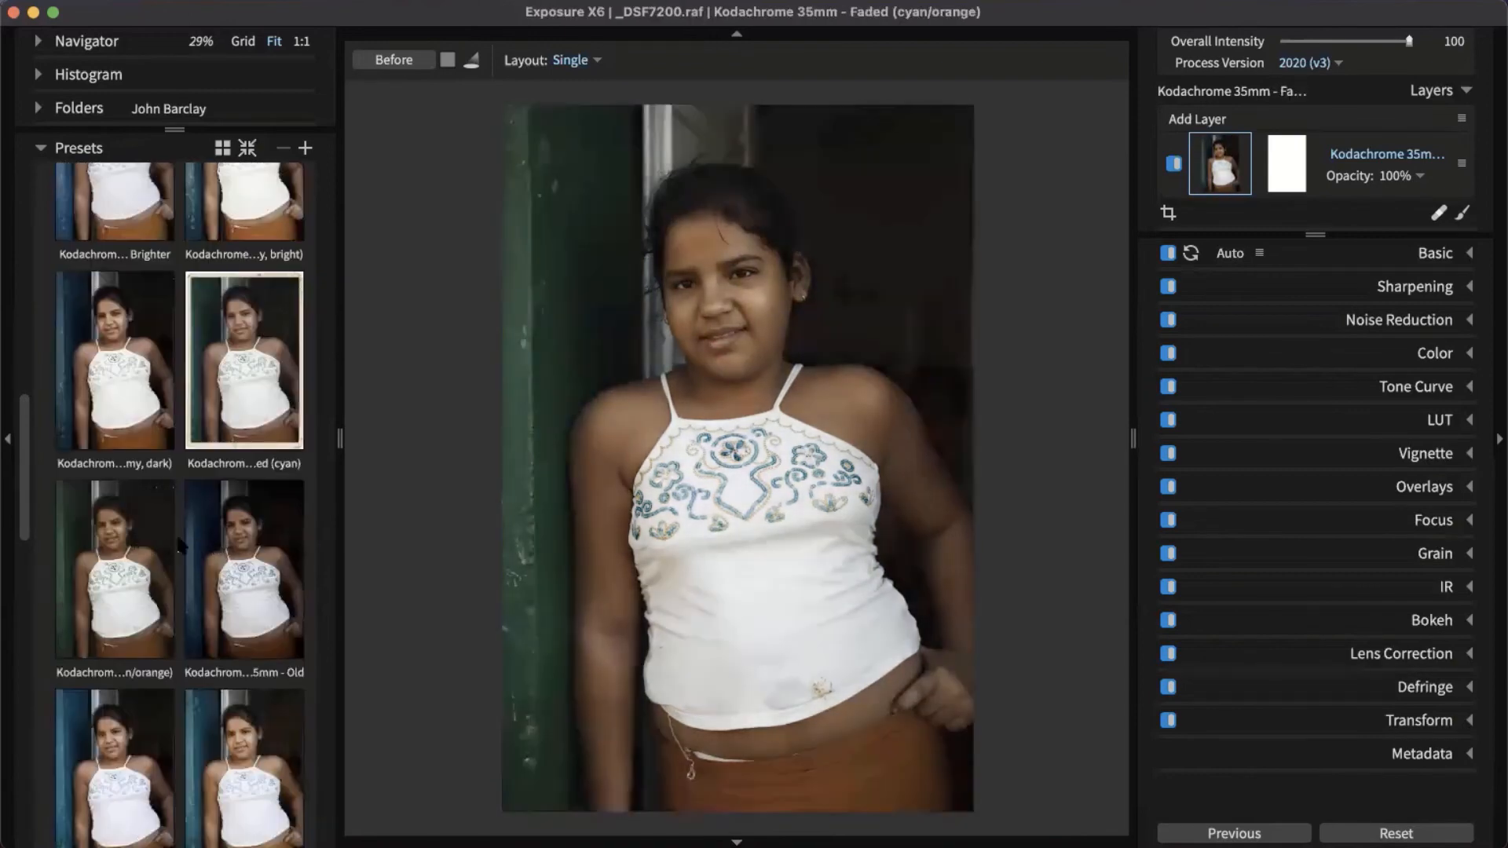
left_click_drag(233, 566, 237, 528)
left_click(245, 542)
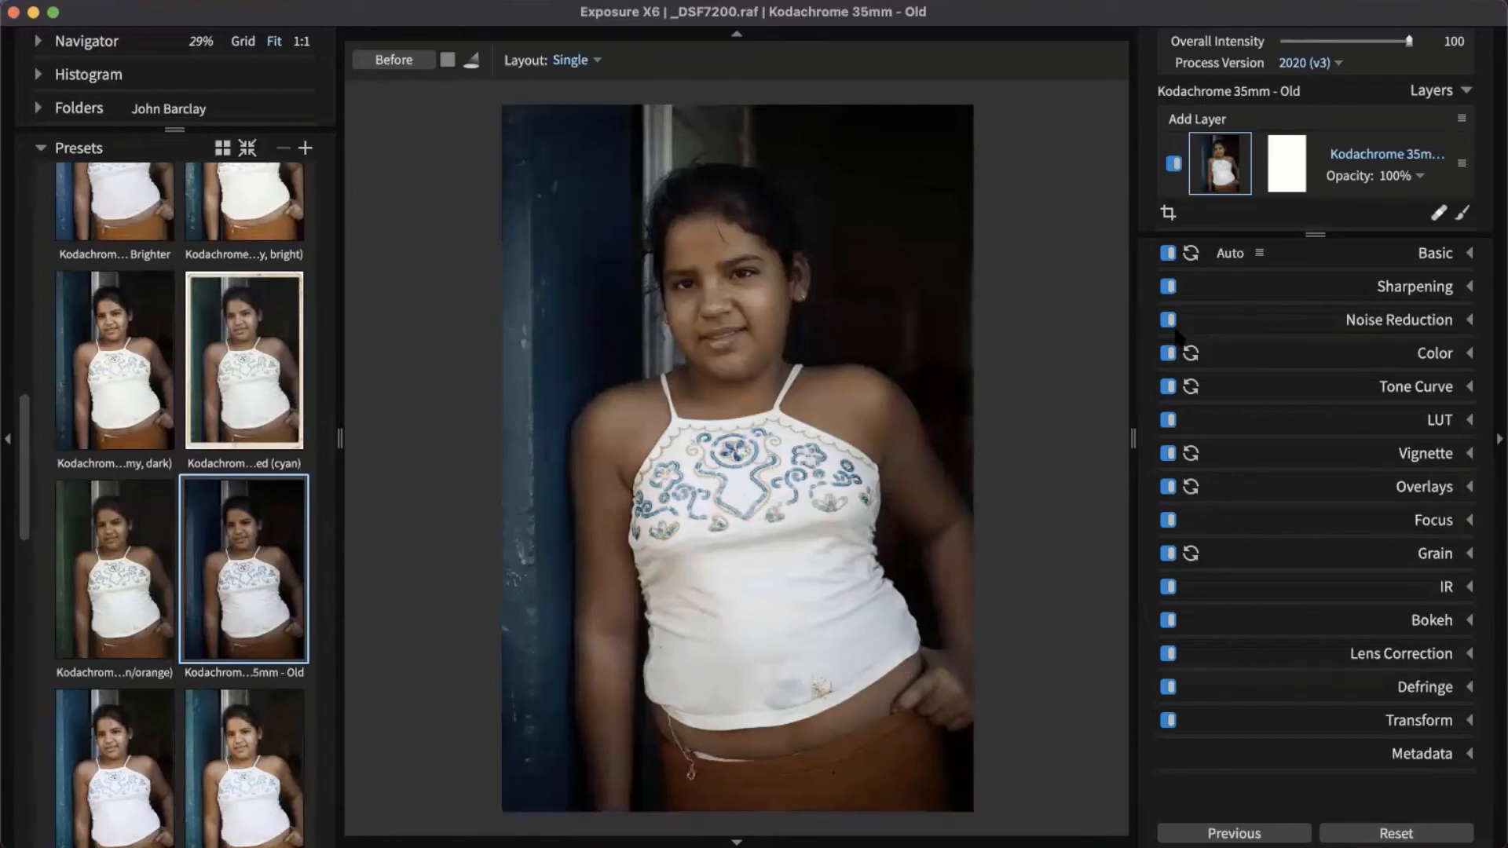
Open the Kodachrome layer's mask brush settings, inspect its mask overlay and bring up the color constraints.
left_click(1462, 213)
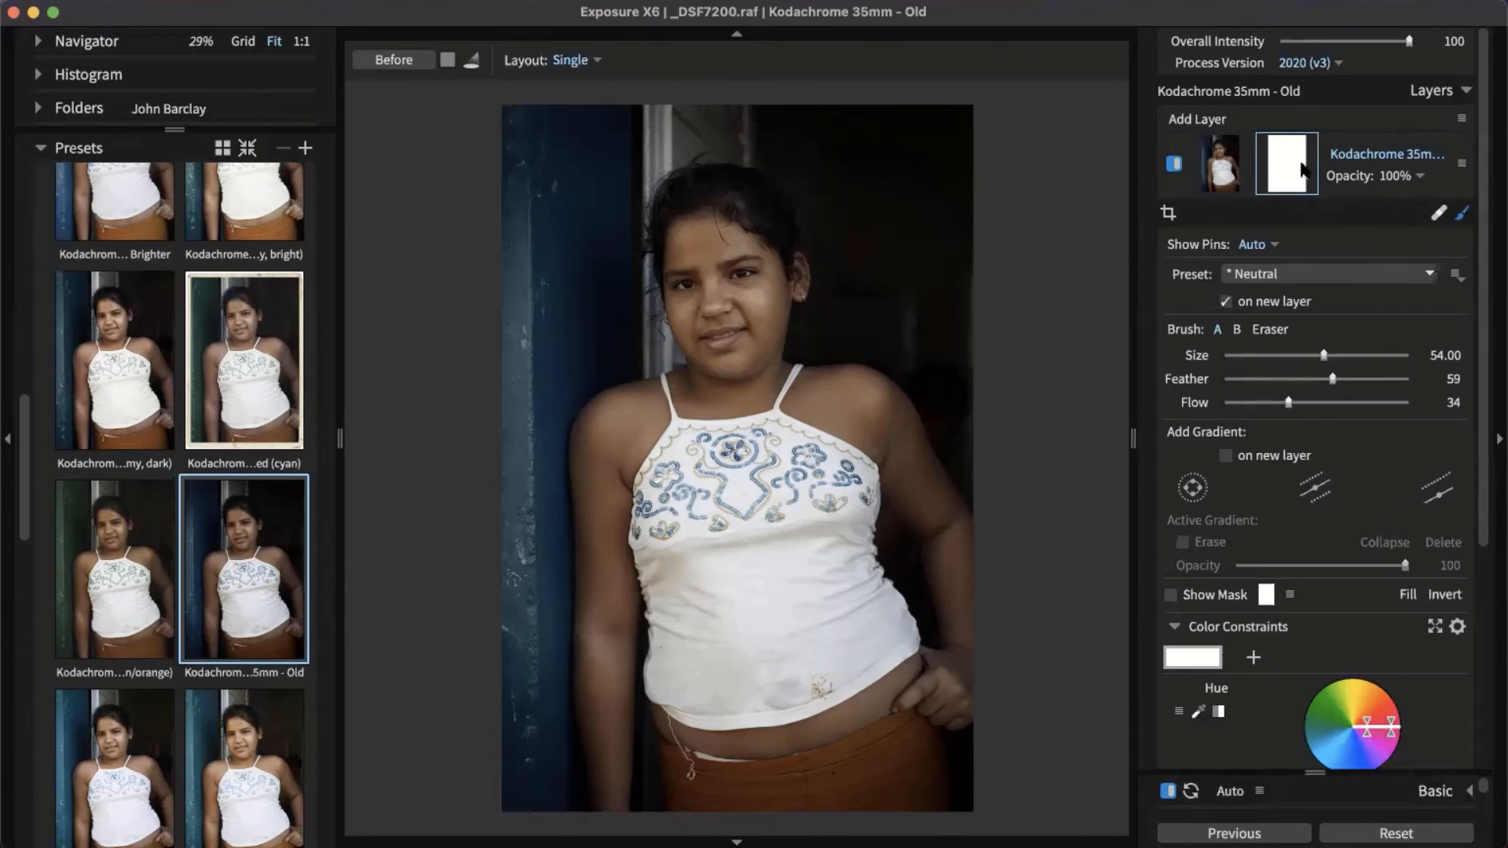
left_click(1275, 179)
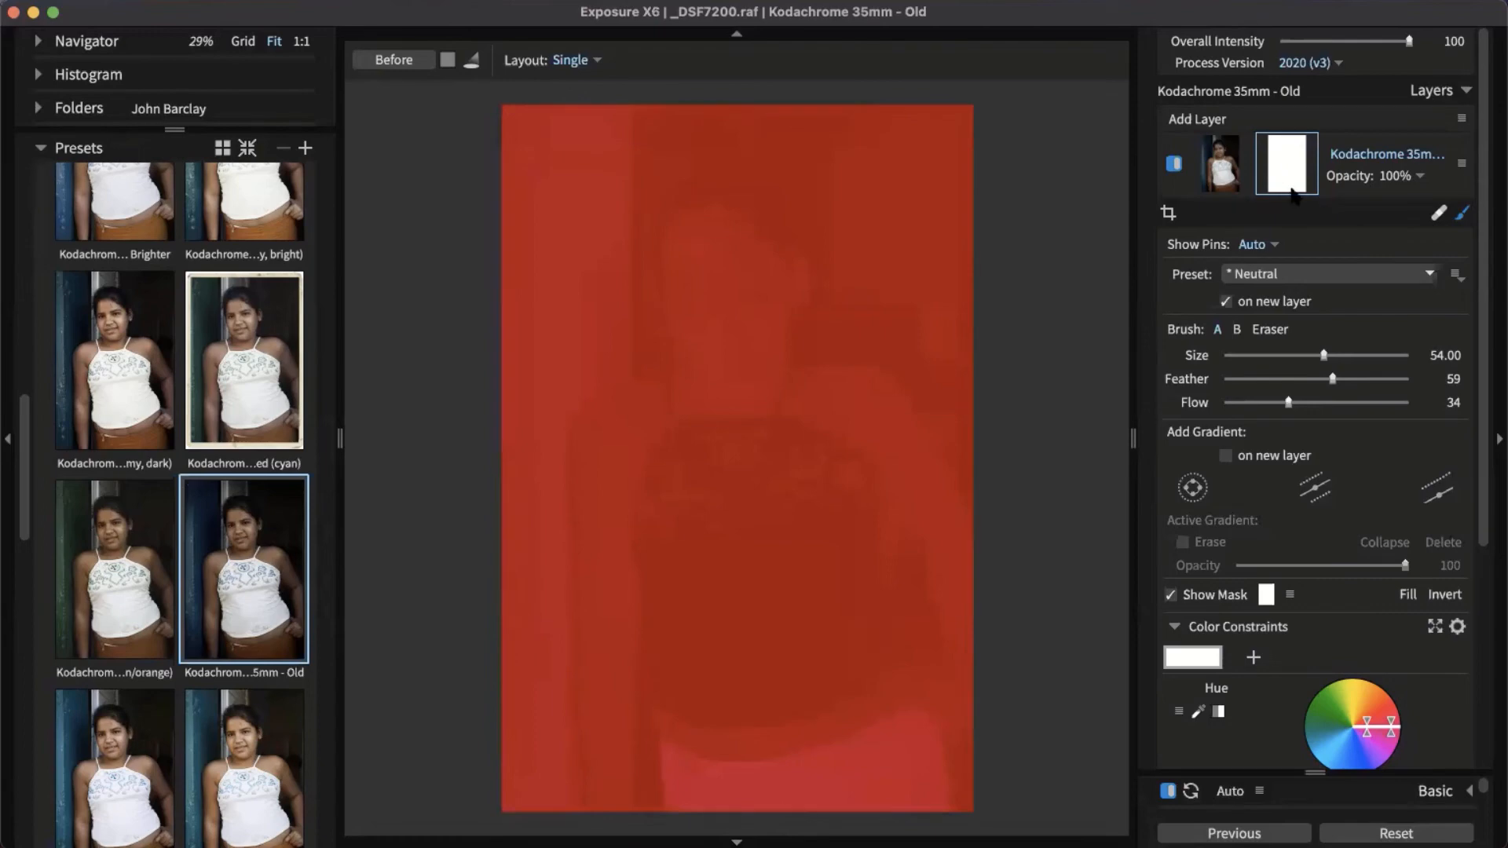
left_click(1280, 180)
scroll(1339, 318, "down", 5)
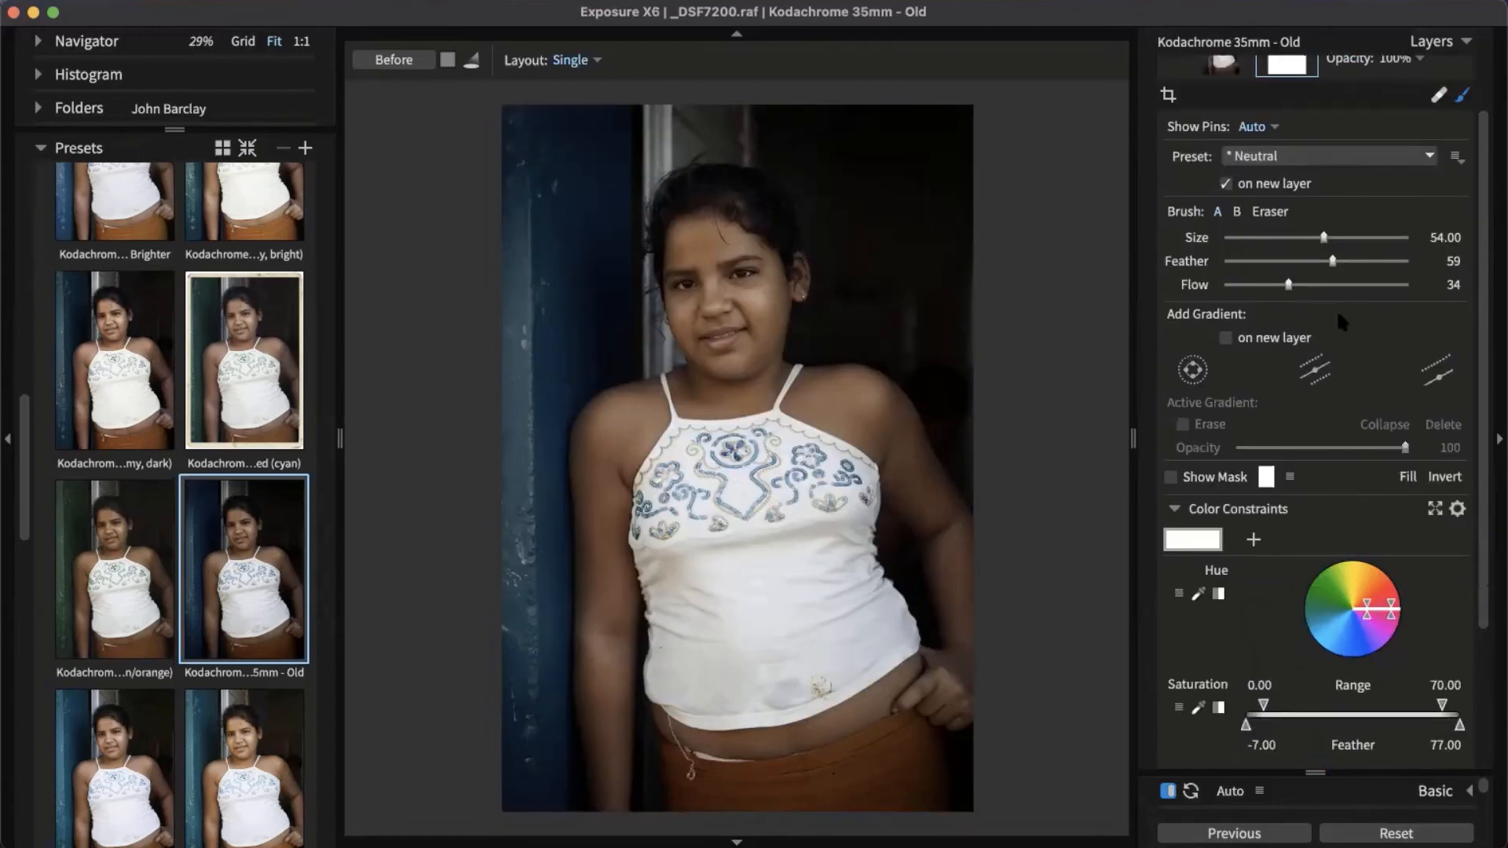
scroll(1267, 536, "down", 4)
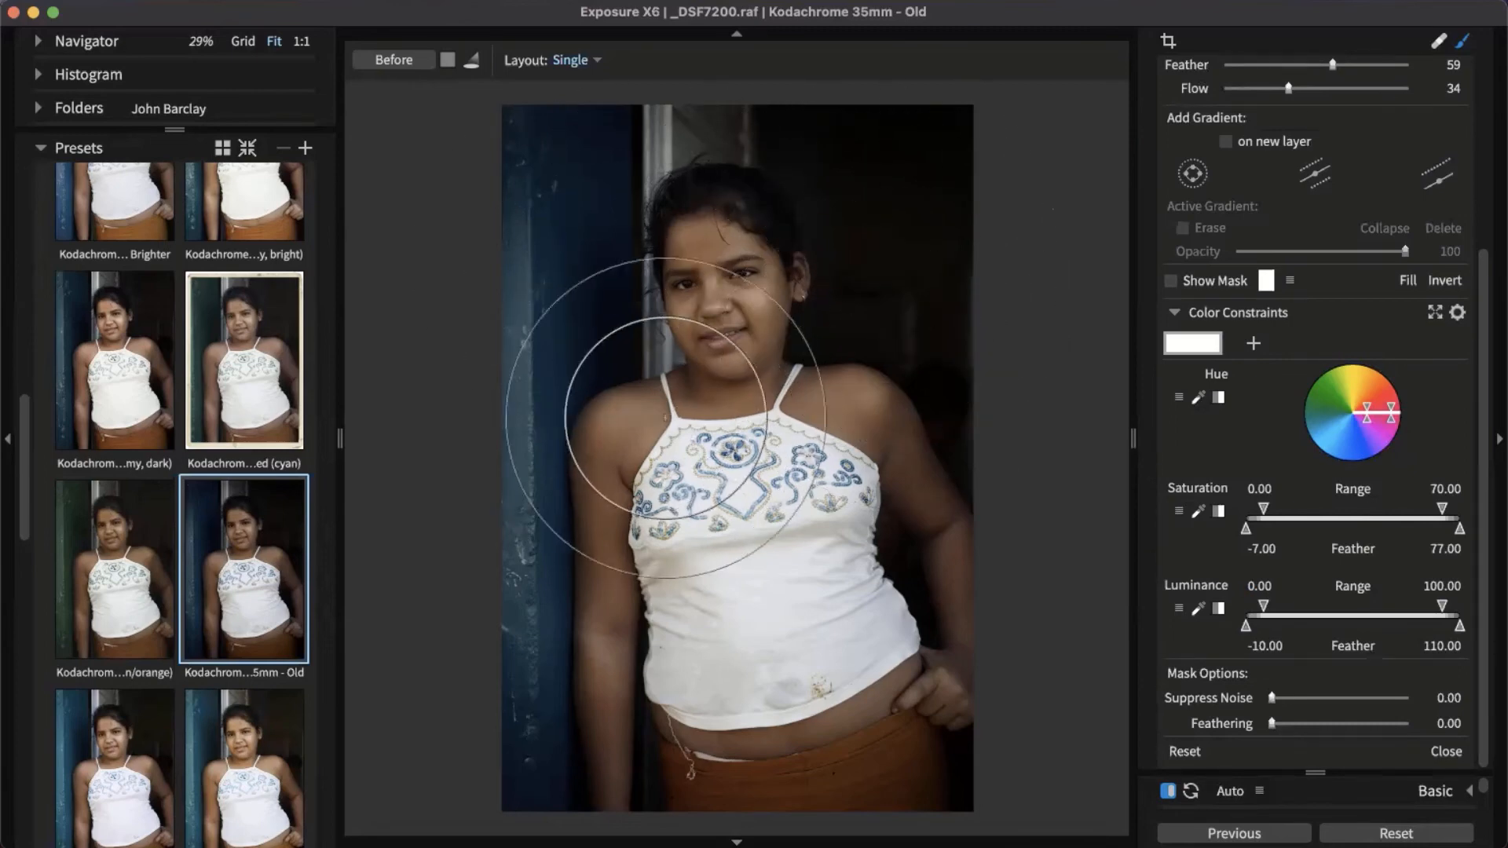
Try limiting the layer's mask to the orange hue range preset, and reset the color constraints.
left_click(1179, 398)
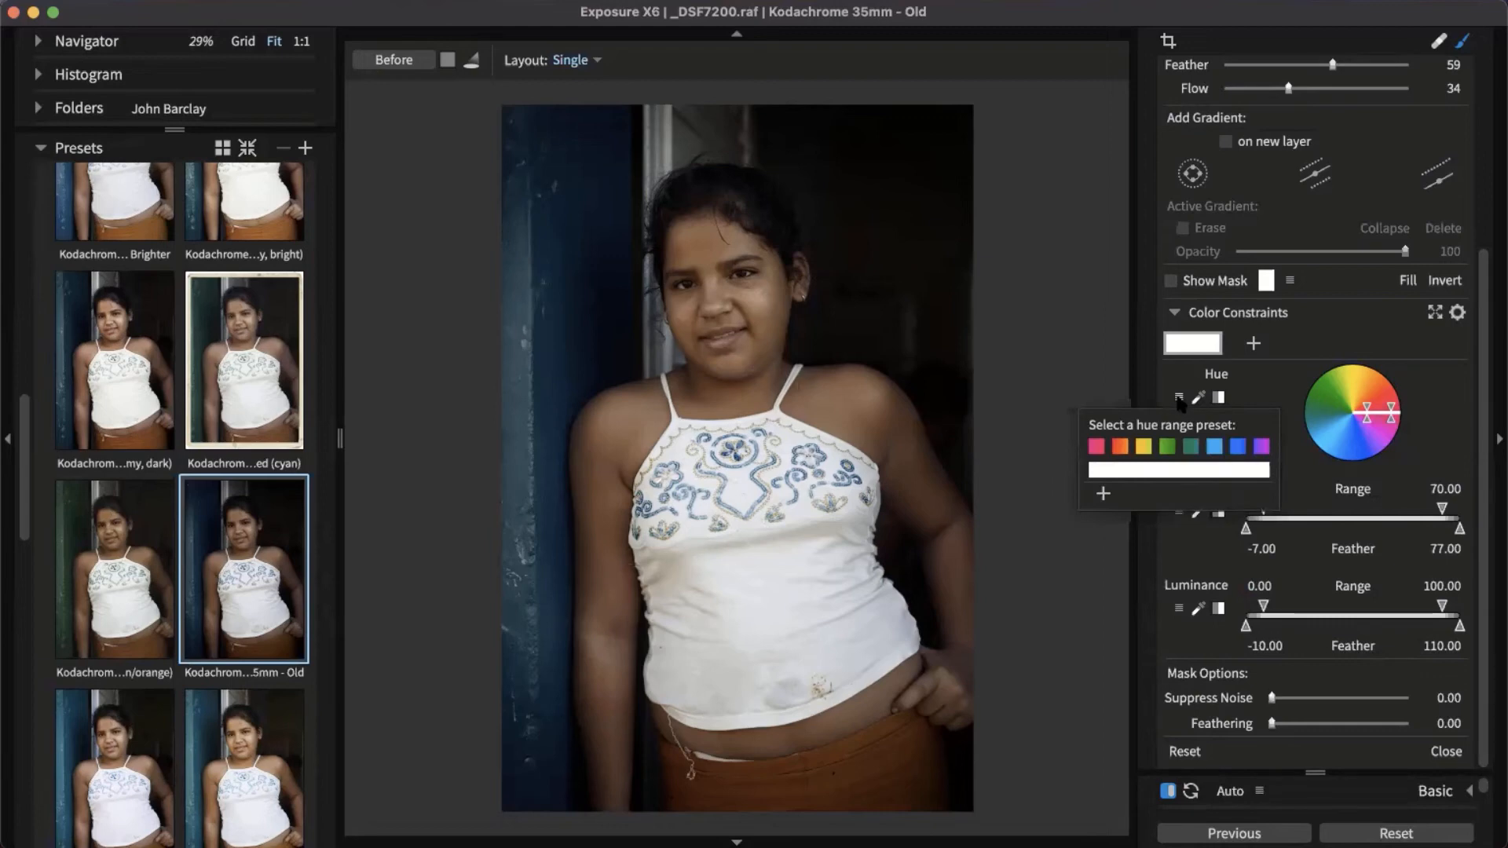
left_click(1121, 449)
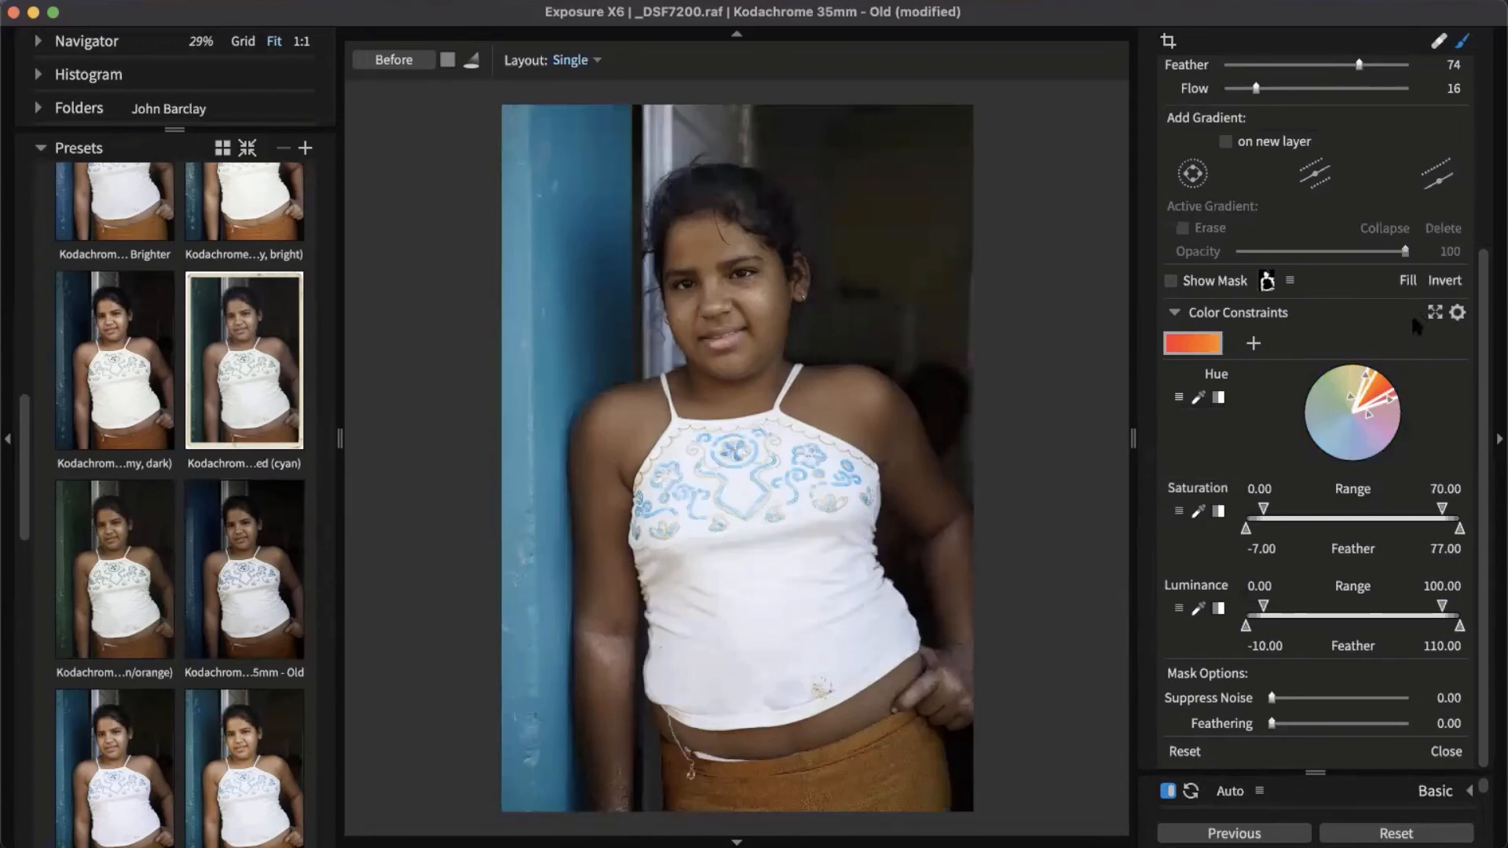
left_click(1184, 750)
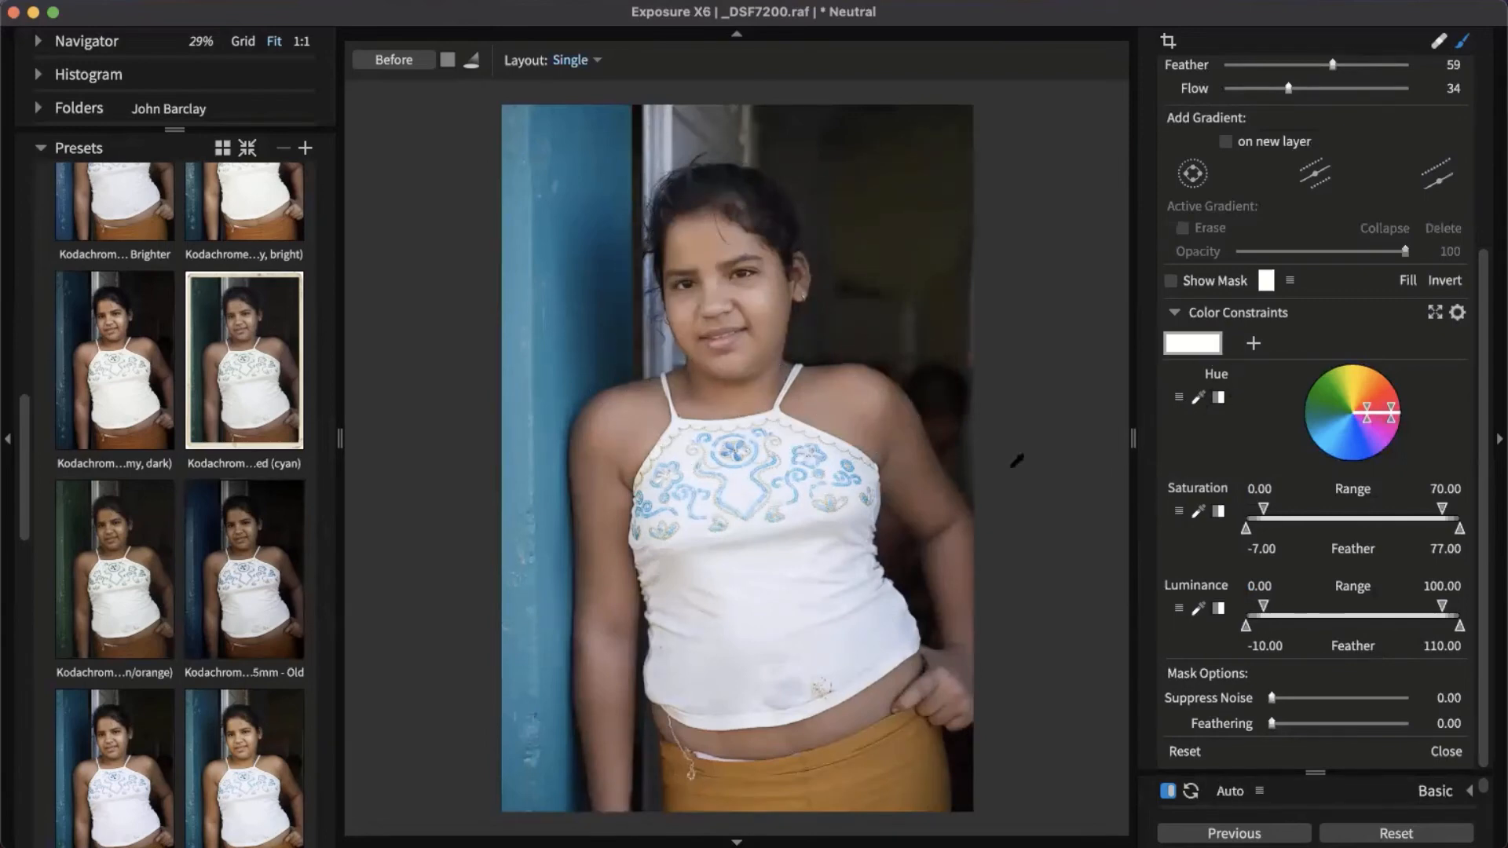
Constrain the mask to the skin hue sampled from the girl's shoulder and show the mask overlay.
left_click(1199, 397)
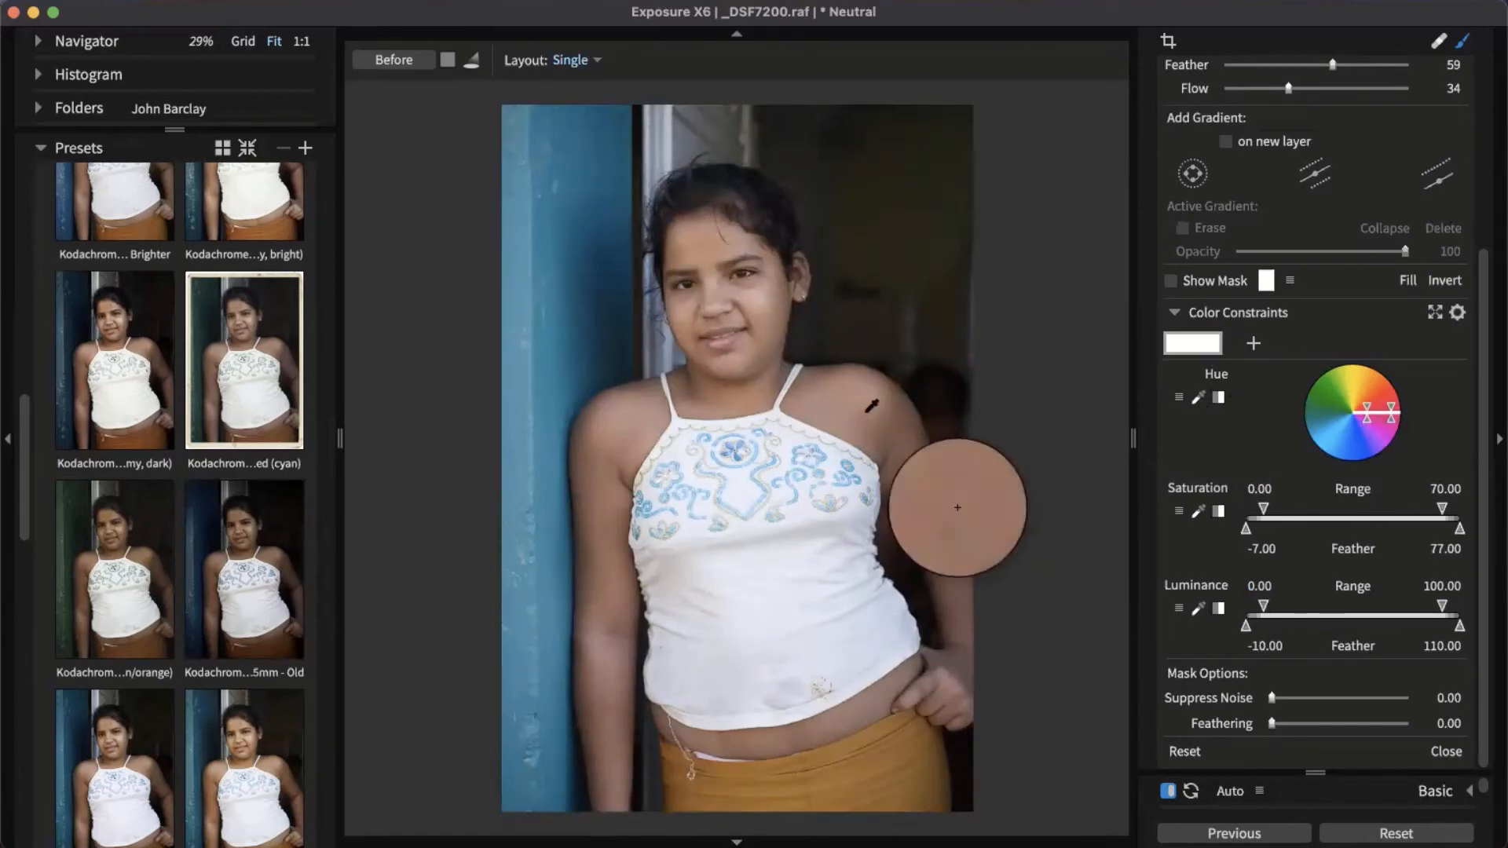
left_click(856, 406)
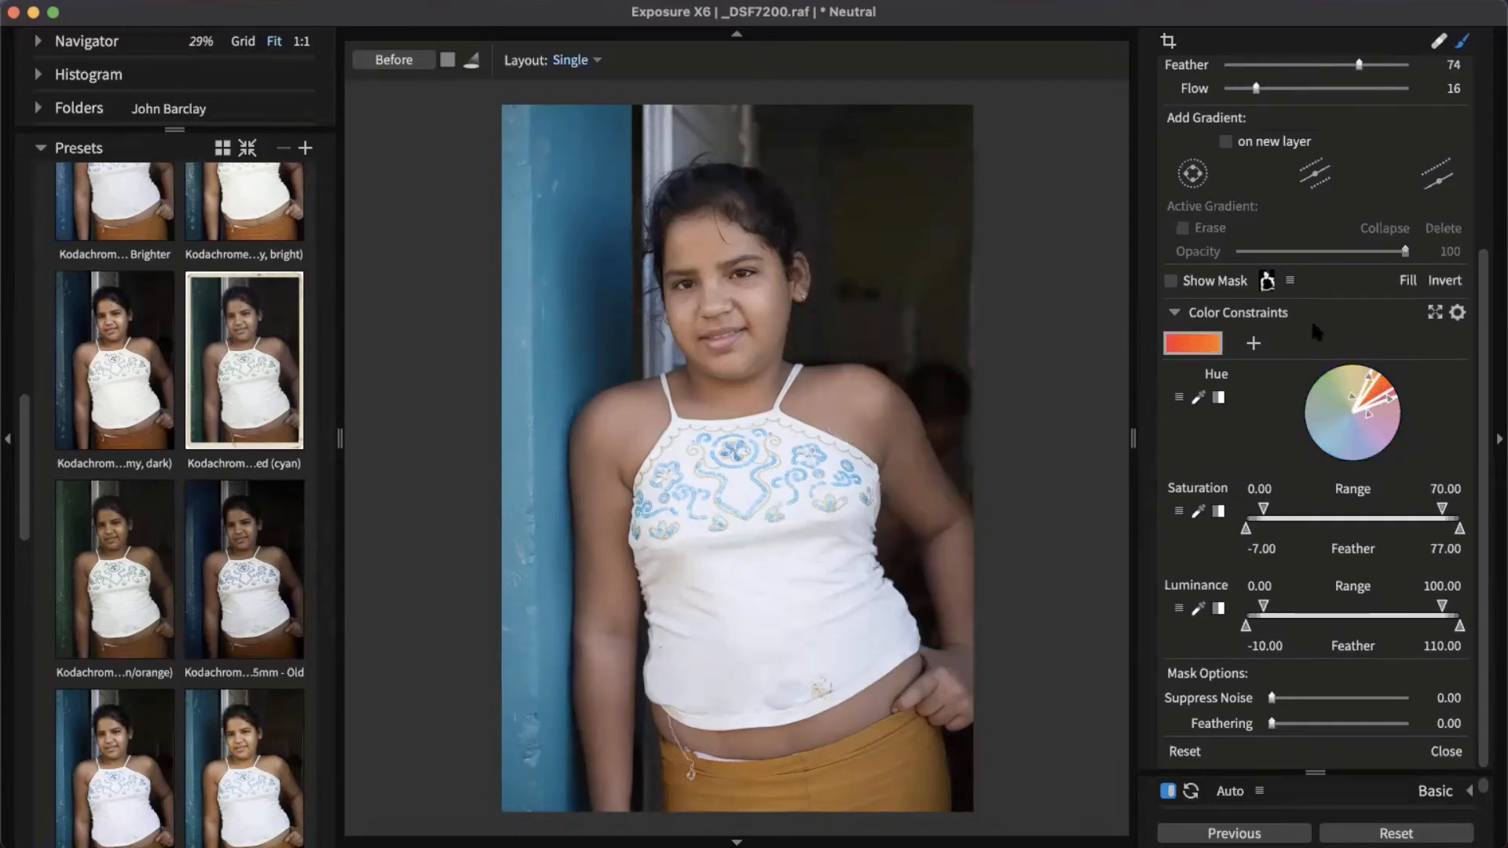
left_click(1171, 281)
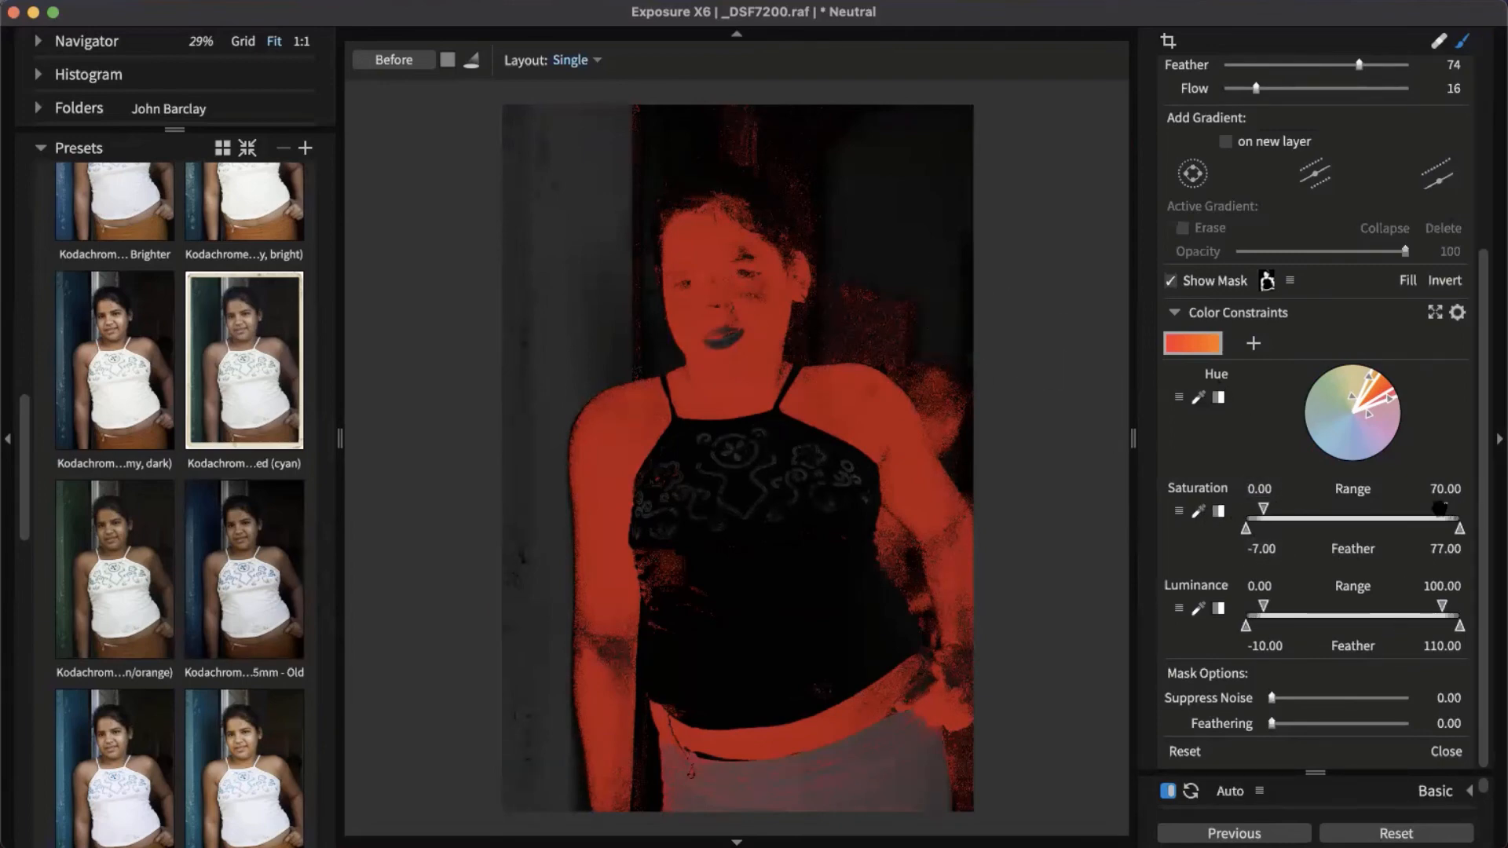
Narrow the mask's saturation range to 19.27–52.66, raise the luminance range's lower limit to 19.27, and hide the mask overlay.
left_click_drag(1442, 509, 1376, 515)
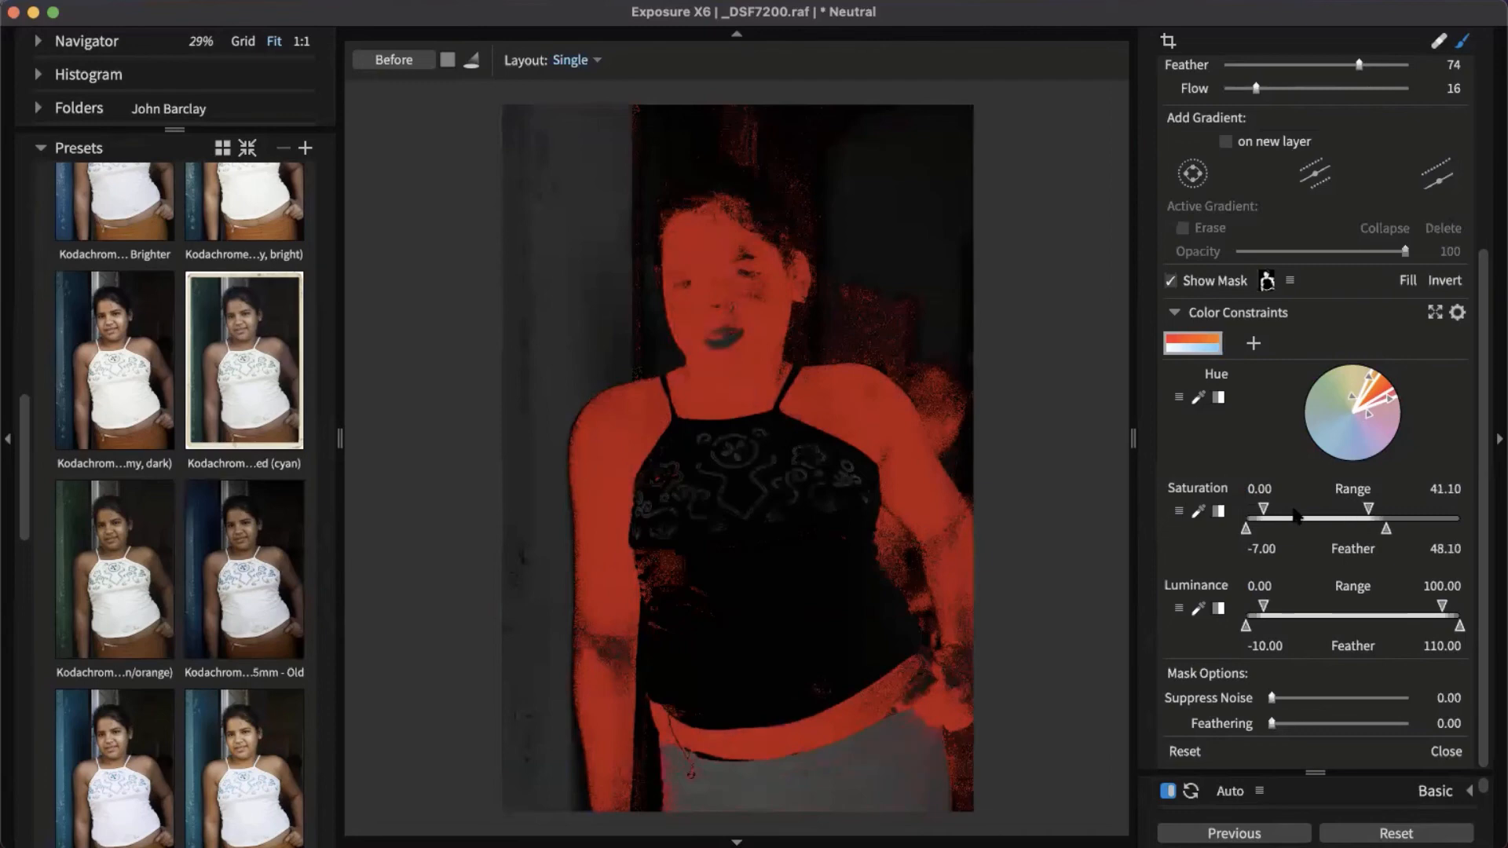
left_click_drag(1263, 508, 1396, 512)
mouse_move(1442, 606)
left_mouse_down()
mouse_move(1344, 602)
mouse_move(1457, 613)
left_mouse_up()
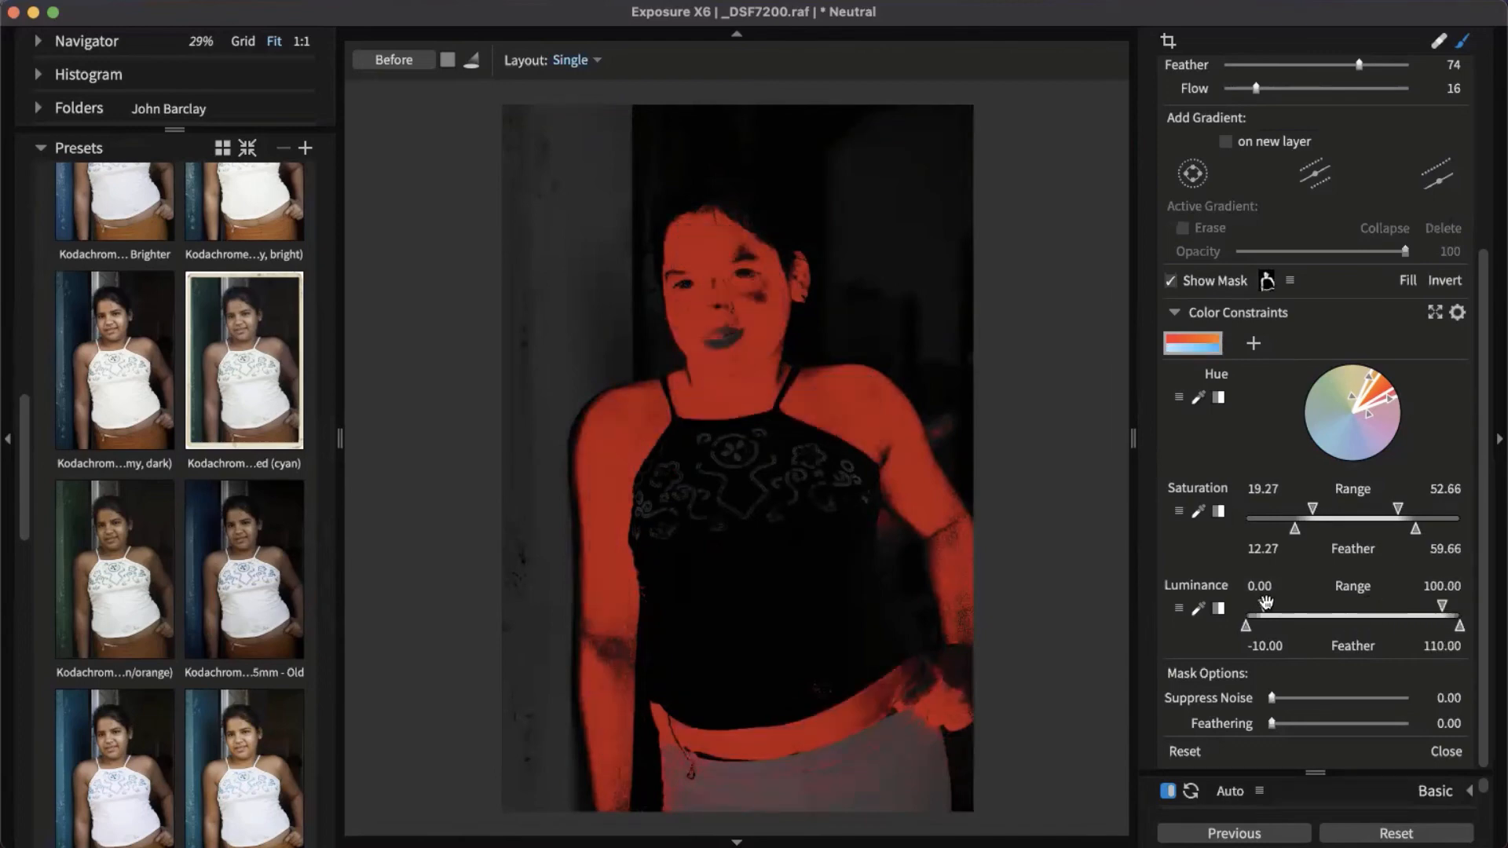
left_click_drag(1265, 603, 1297, 606)
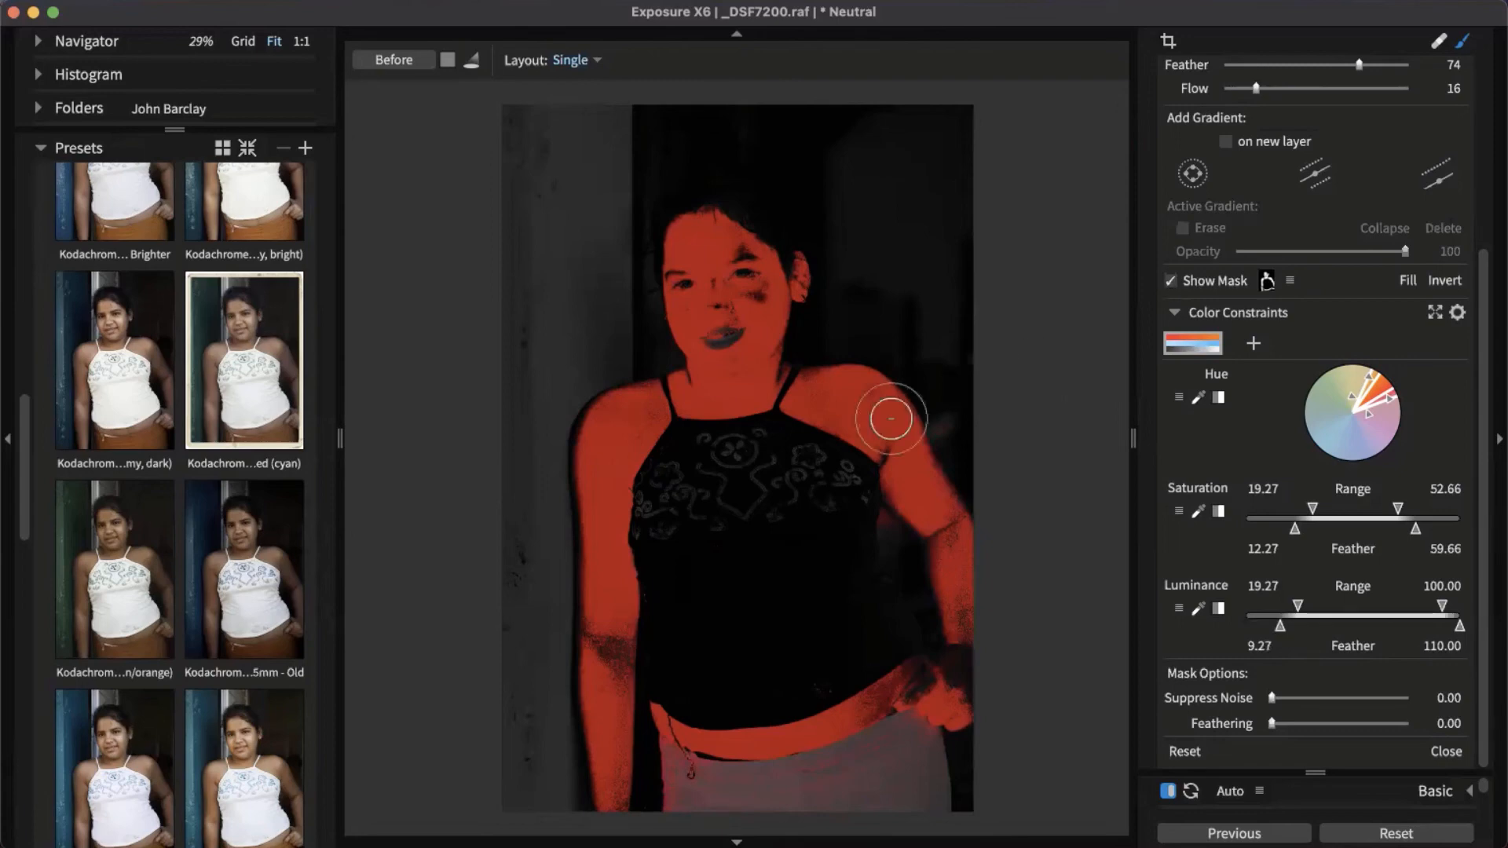
left_click(1171, 281)
scroll(1472, 350, "up", 8)
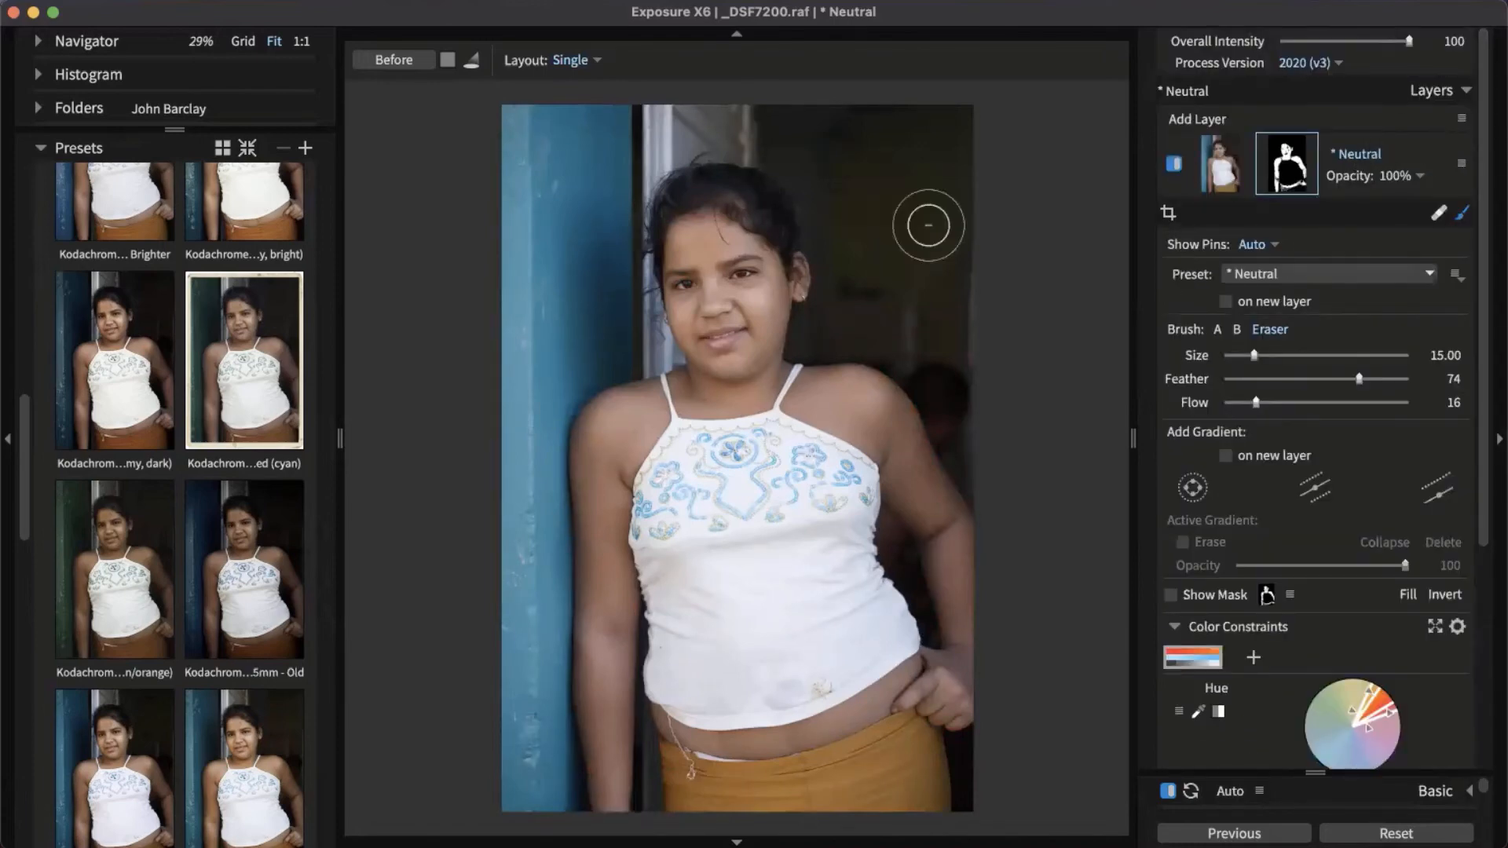
Apply the Kodachrome 35mm - Old preset to the skin-masked layer and invert its mask.
left_click(243, 578)
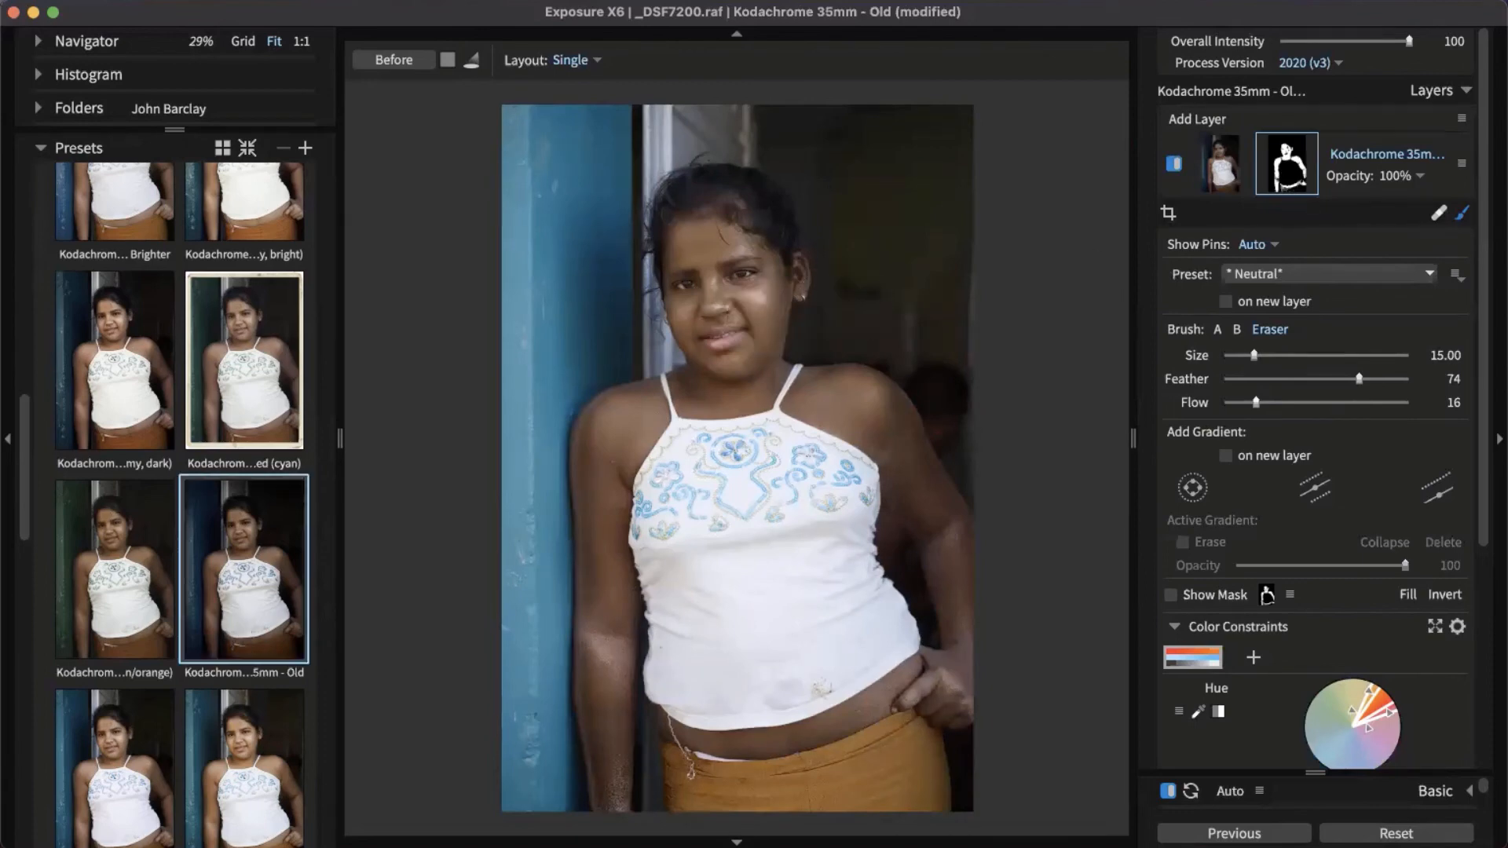
left_click(1173, 164)
left_click(1173, 163)
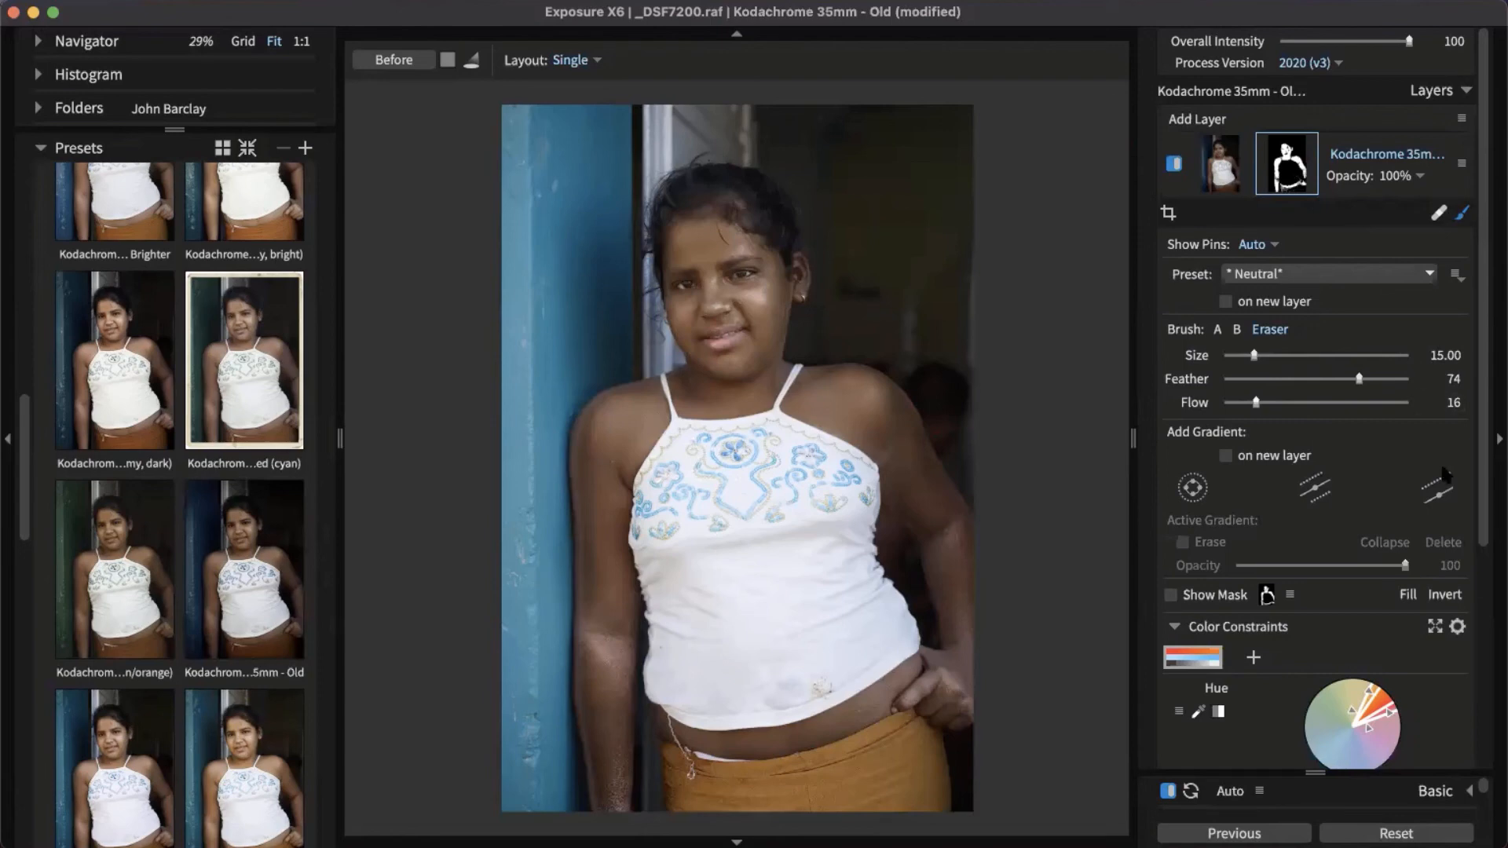
left_click(1453, 599)
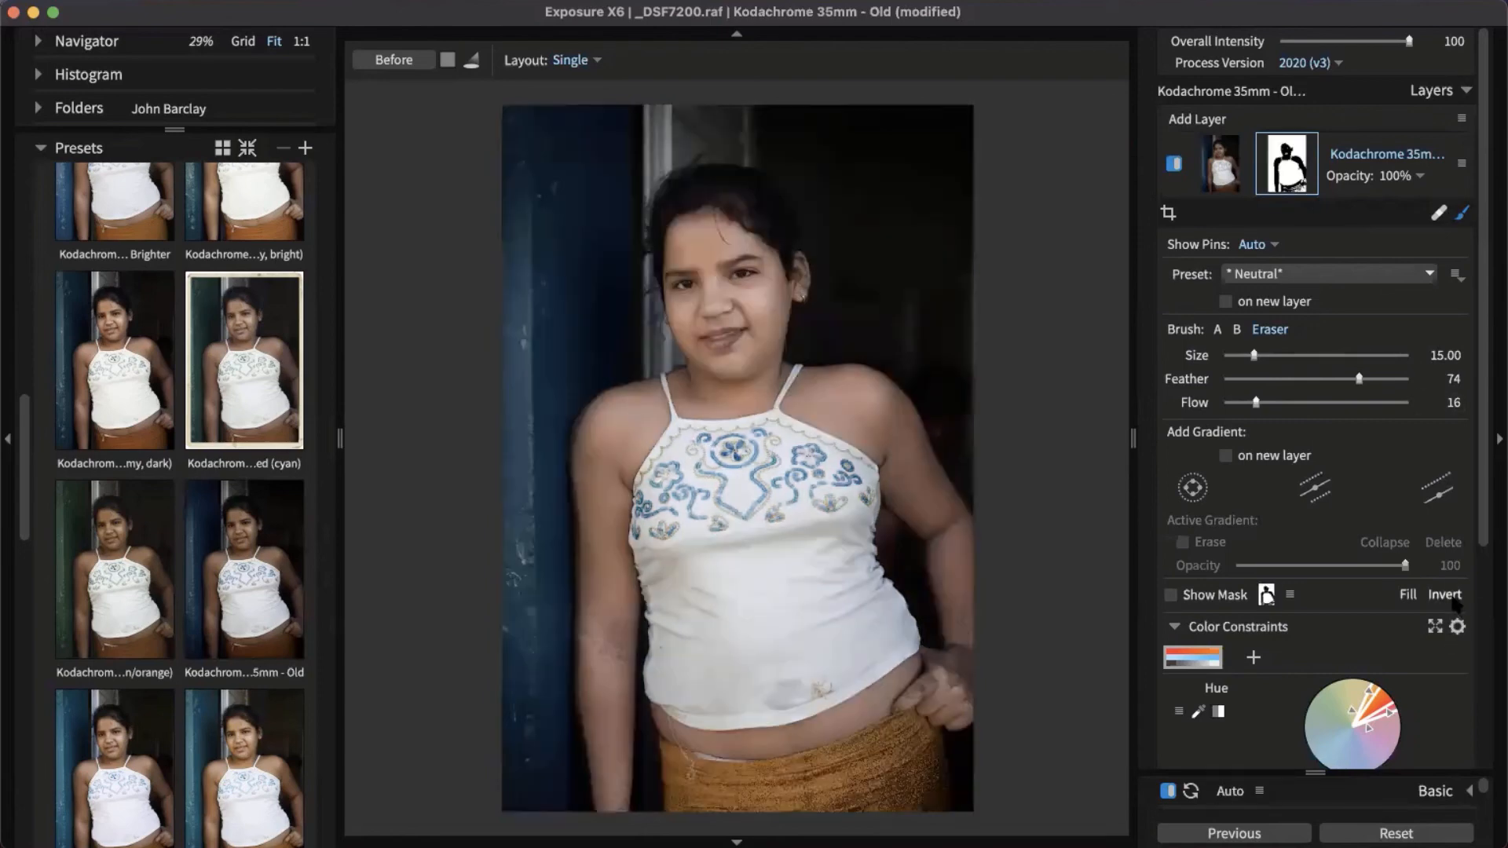
Compare the portrait with the Kodachrome layer switched off and on.
left_click(1174, 163)
left_click(1173, 163)
left_click(1174, 163)
left_click(1174, 163)
Touch up the layer's mask over the girl's mouth and nose with a small brush, finishing with the Eraser at size 12.
key("bracketright")
key("bracketright")
key("bracketleft")
key("bracketleft")
key("bracketleft")
key("bracketleft")
left_click_drag(717, 341, 749, 325)
left_click(1217, 329)
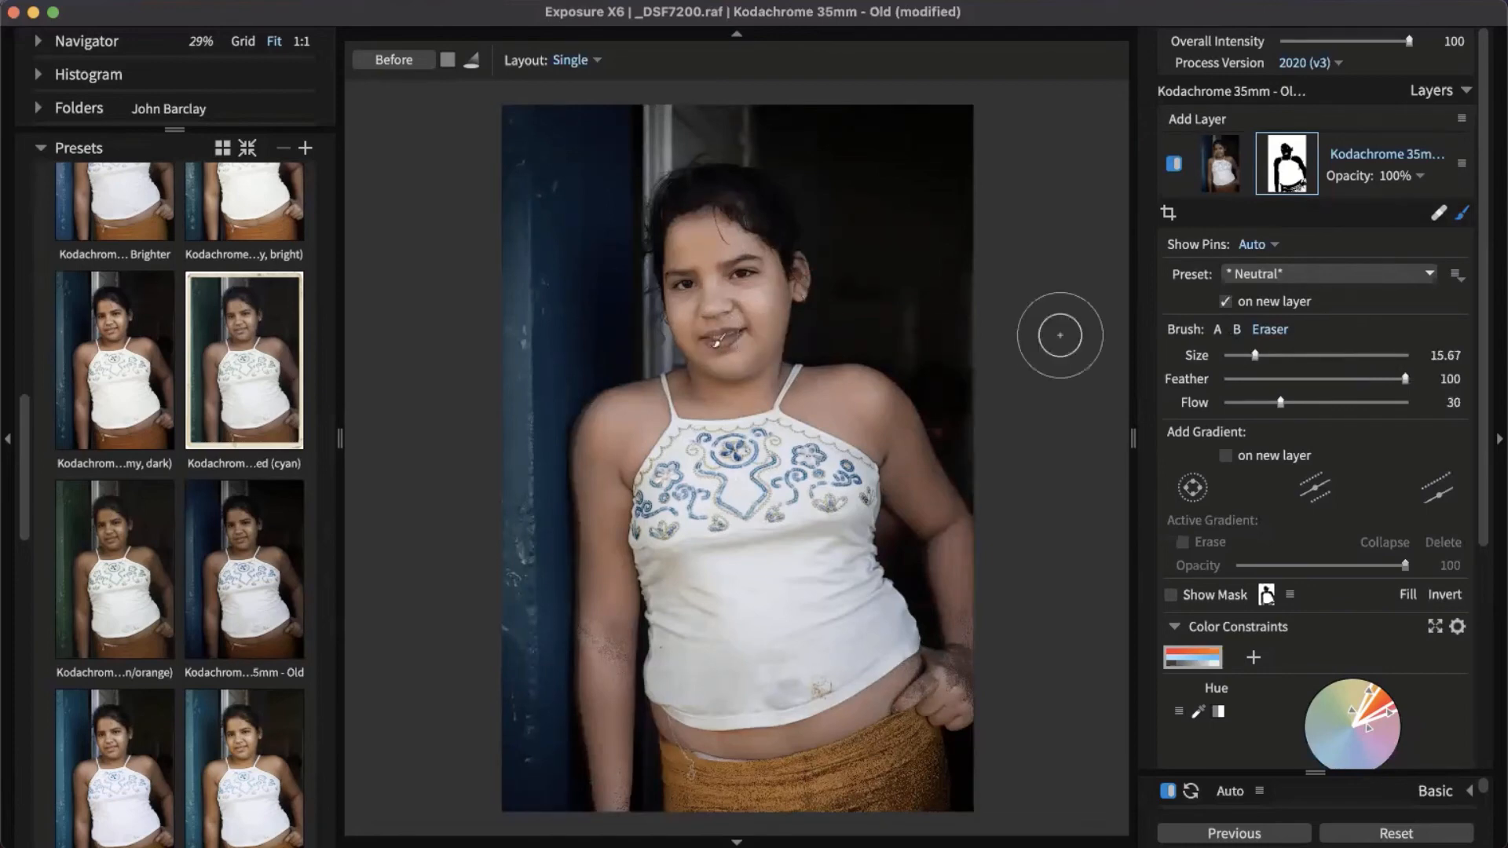
left_click(1236, 329)
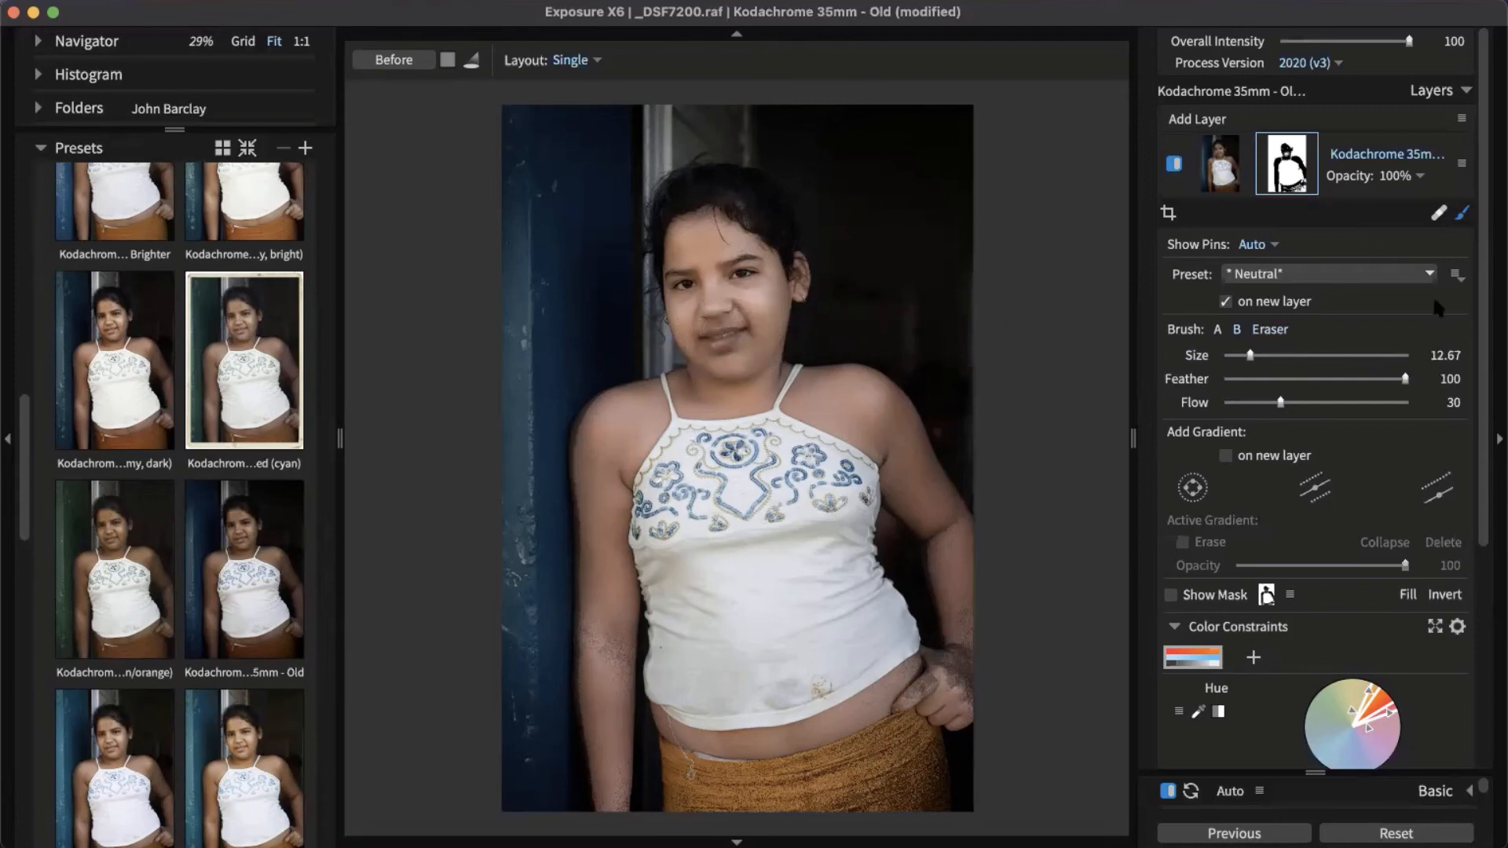
left_click(1269, 329)
mouse_move(731, 332)
left_mouse_down()
mouse_move(760, 333)
mouse_move(758, 354)
mouse_move(711, 342)
mouse_move(732, 347)
mouse_move(720, 355)
mouse_move(715, 330)
mouse_move(736, 353)
mouse_move(752, 326)
mouse_move(706, 336)
mouse_move(741, 307)
left_mouse_up()
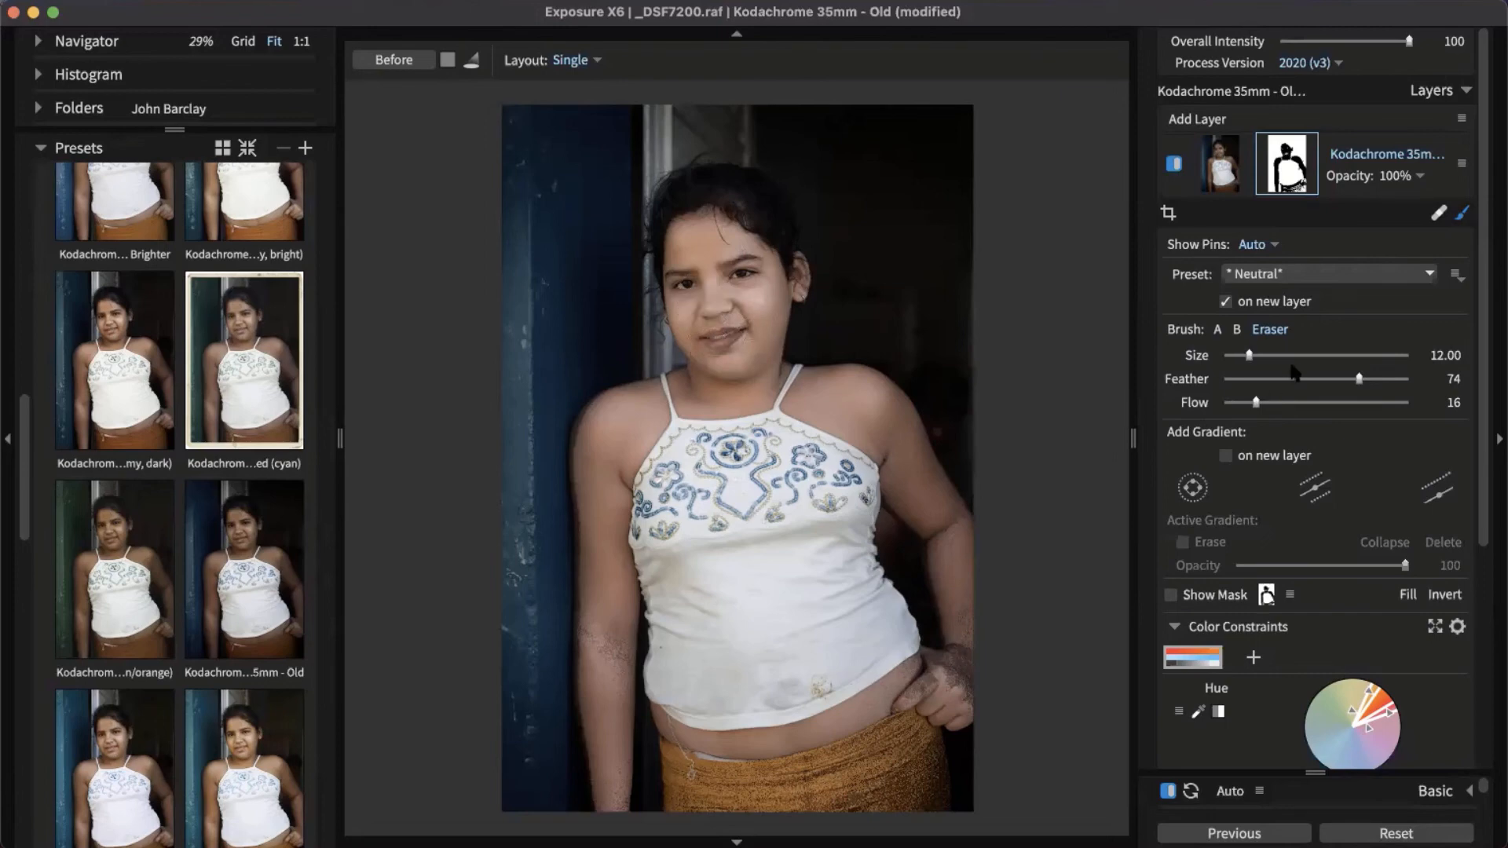
Close the mask brush settings, check the layer's effect on the portrait, and reopen the mask brush settings.
left_click(1462, 214)
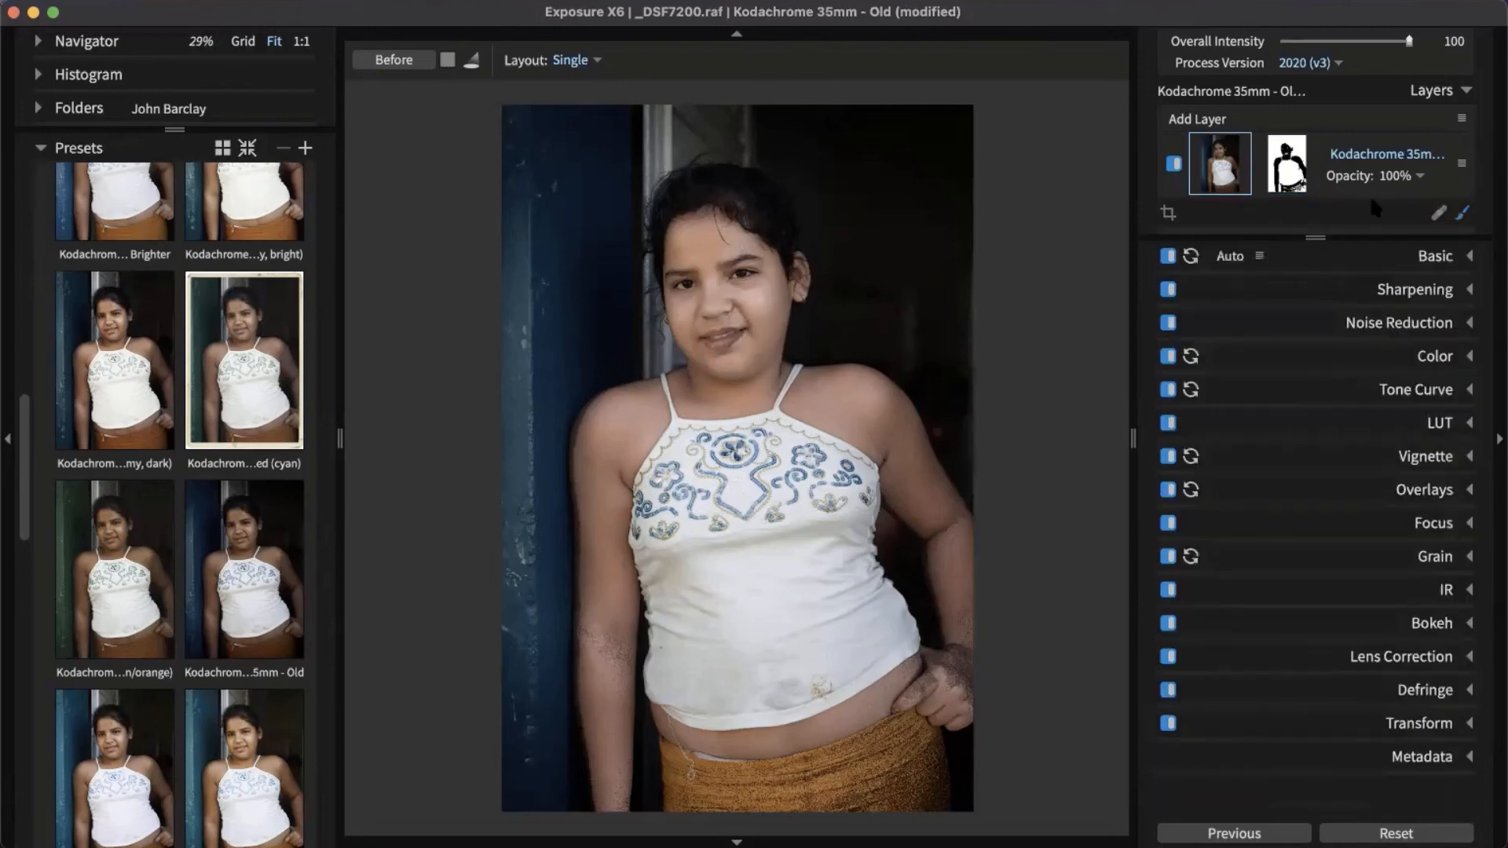
left_click(1174, 164)
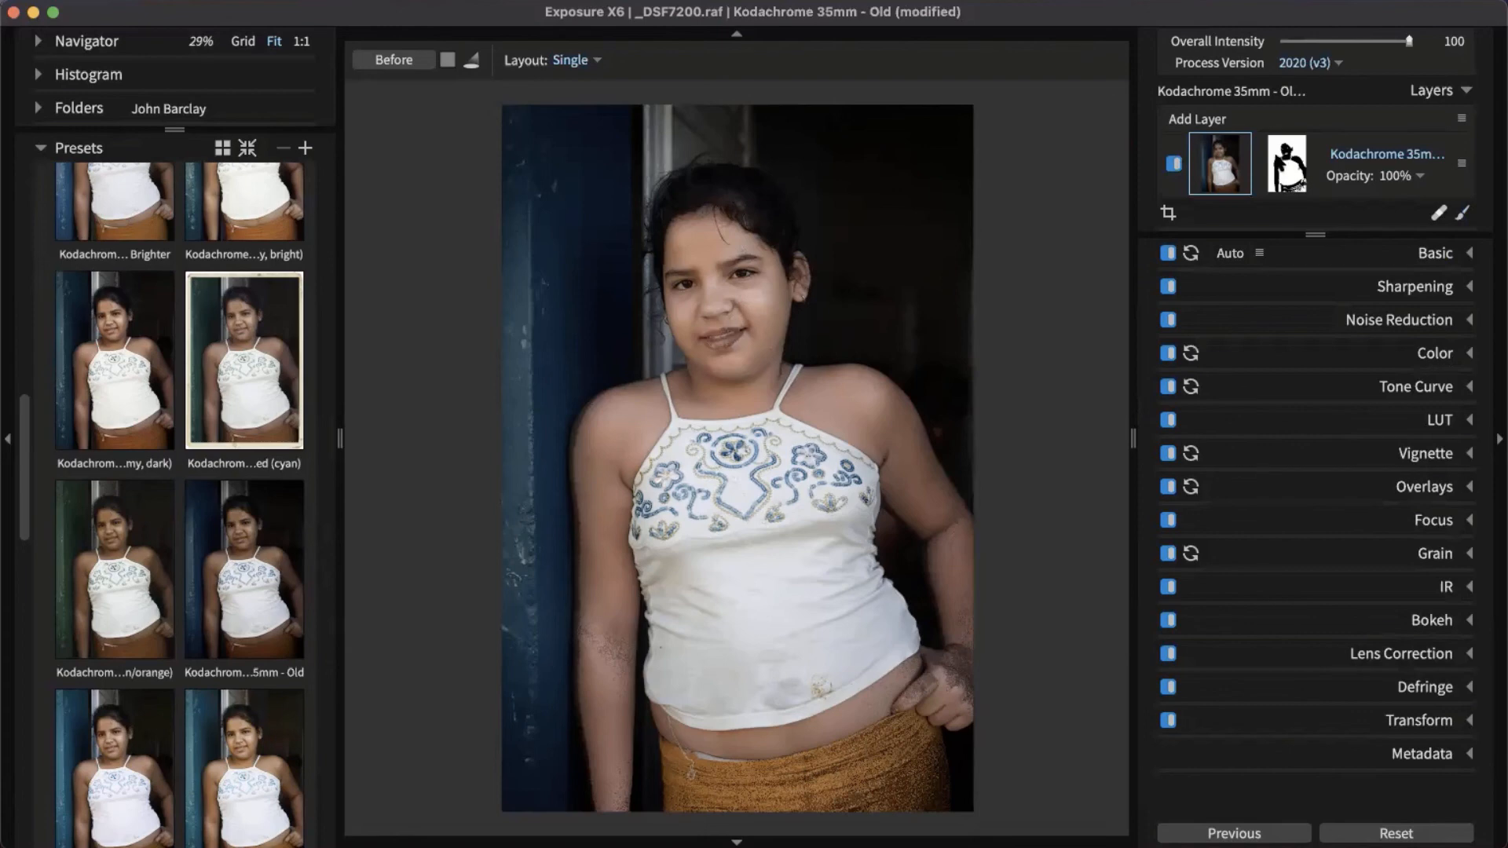
mouse_move(1276, 160)
left_click(1461, 212)
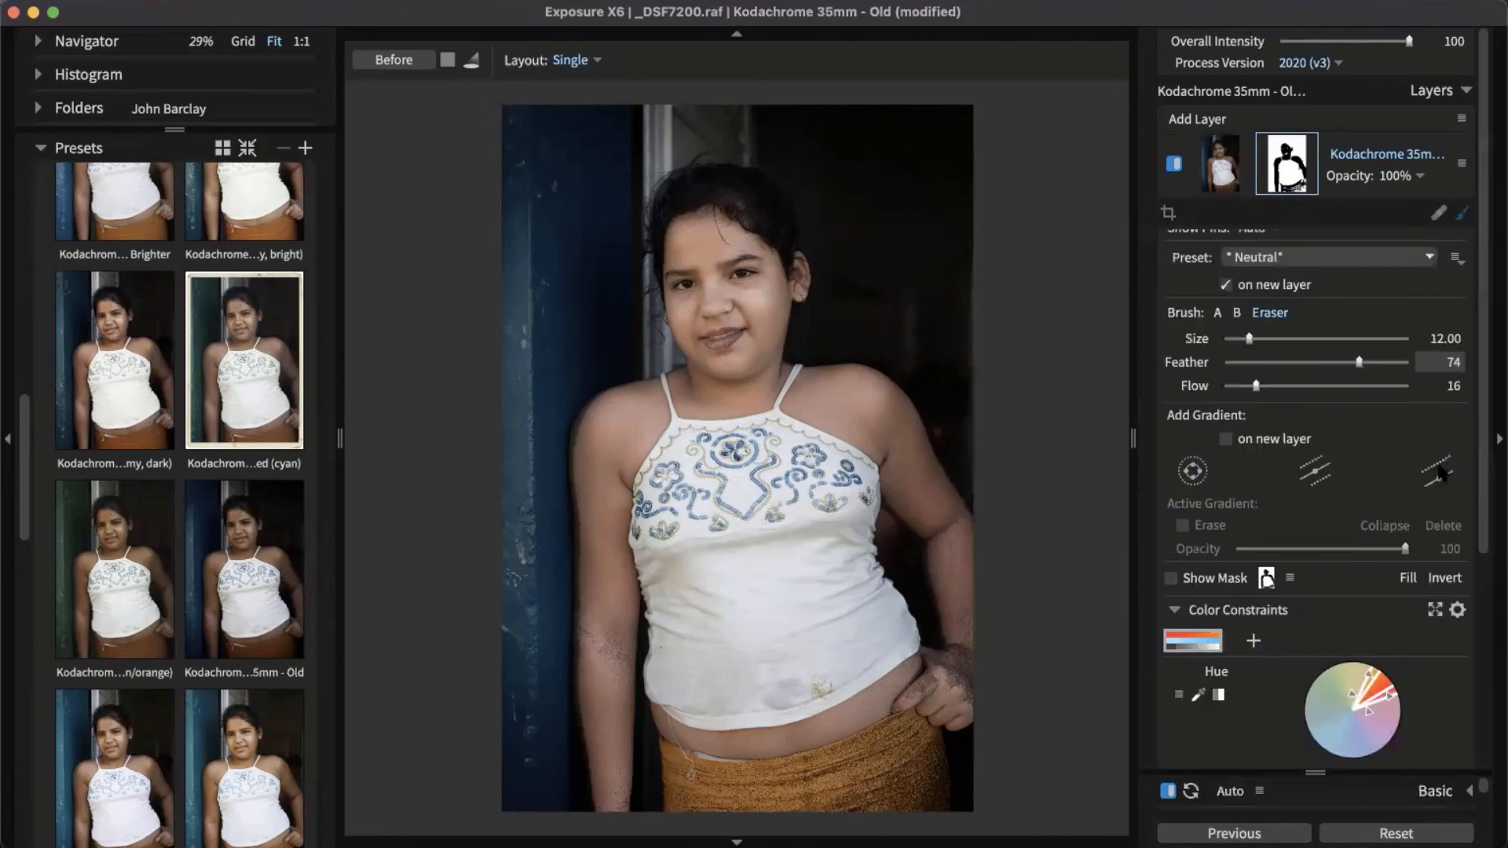
Collapse the color constraints, look through the available brush presets, and return to the thumbnail grid.
scroll(1331, 607, "down", 4)
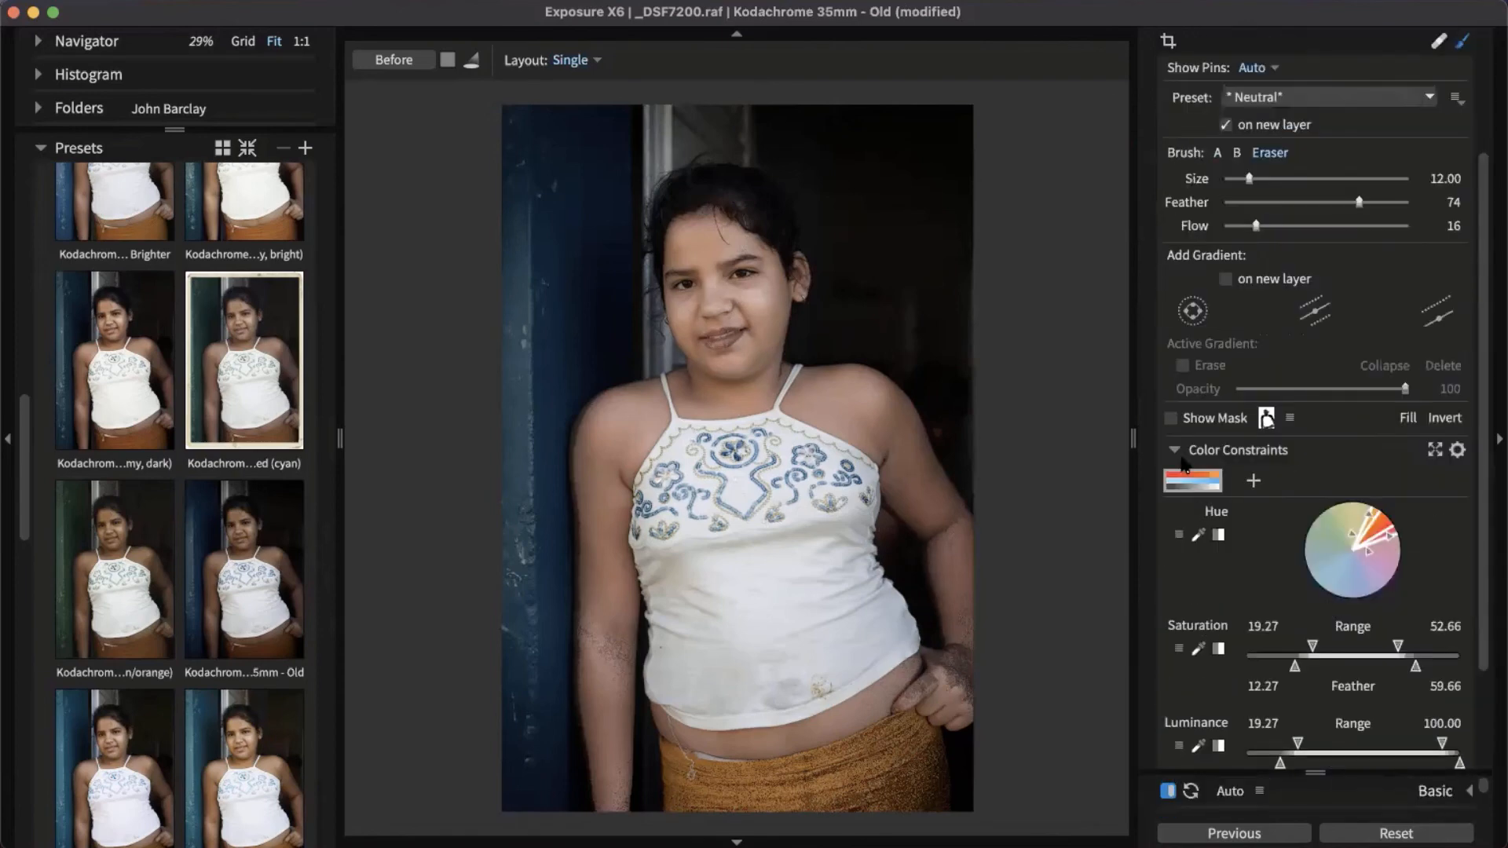
left_click(1176, 451)
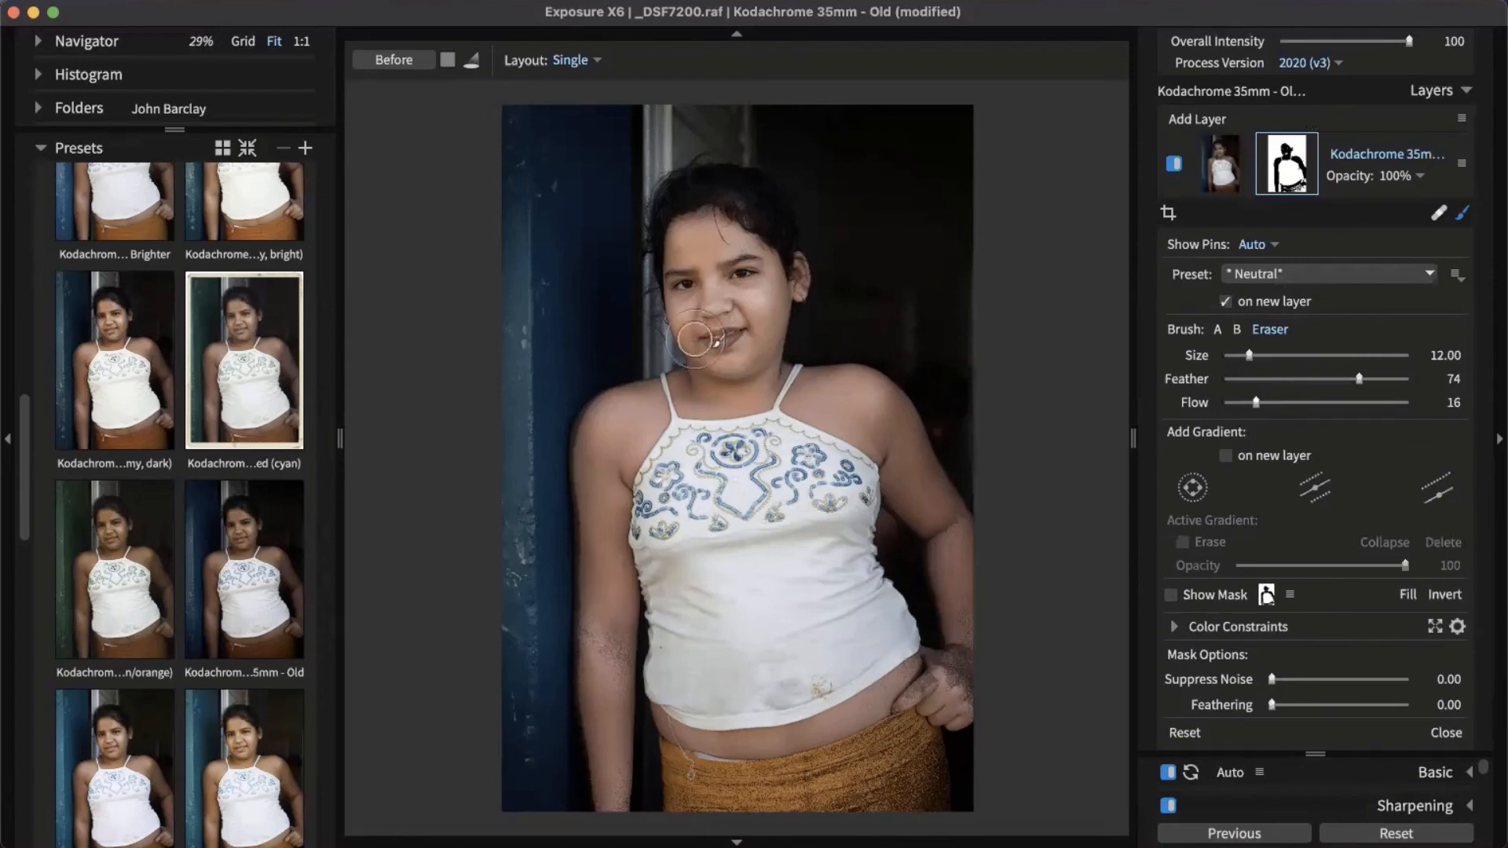
left_click_drag(858, 391, 927, 471)
left_click(1429, 275)
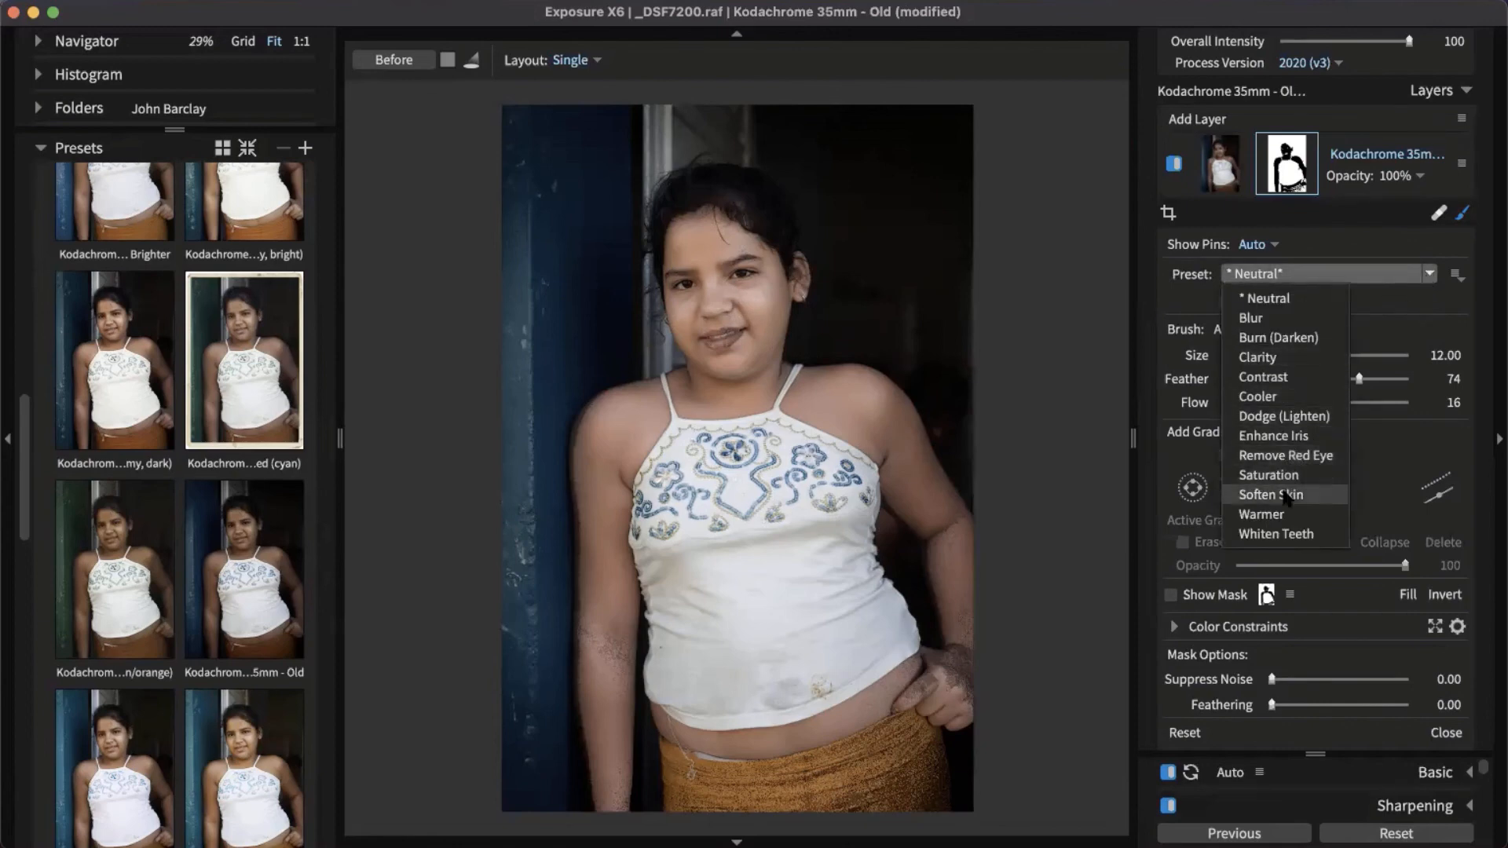
left_click(1418, 229)
key("g")
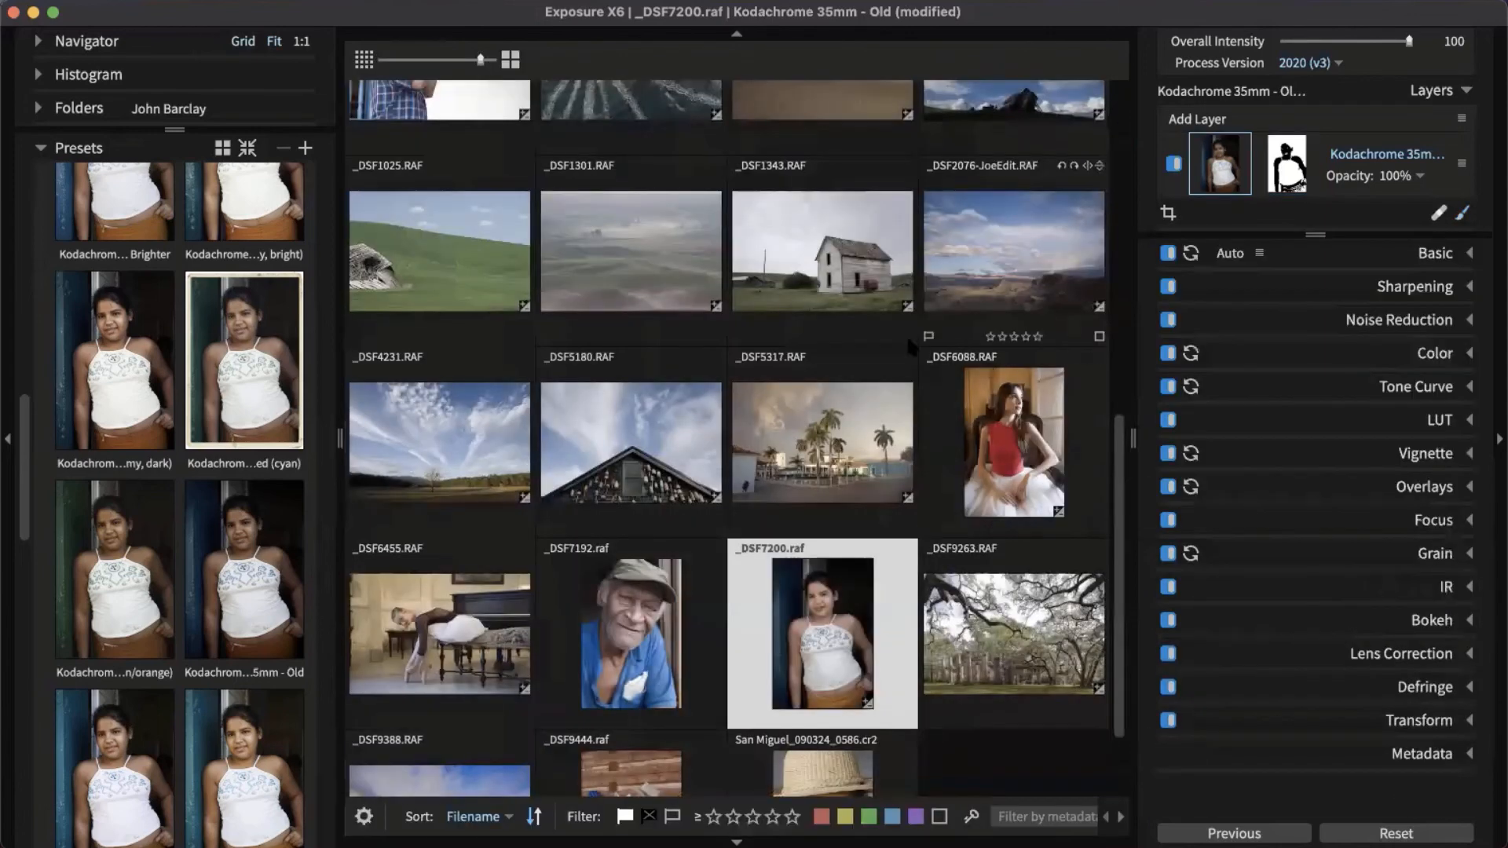
Collapse the presets and expand the edit history of the _DSF7200.raf portrait.
scroll(913, 351, "down", 2)
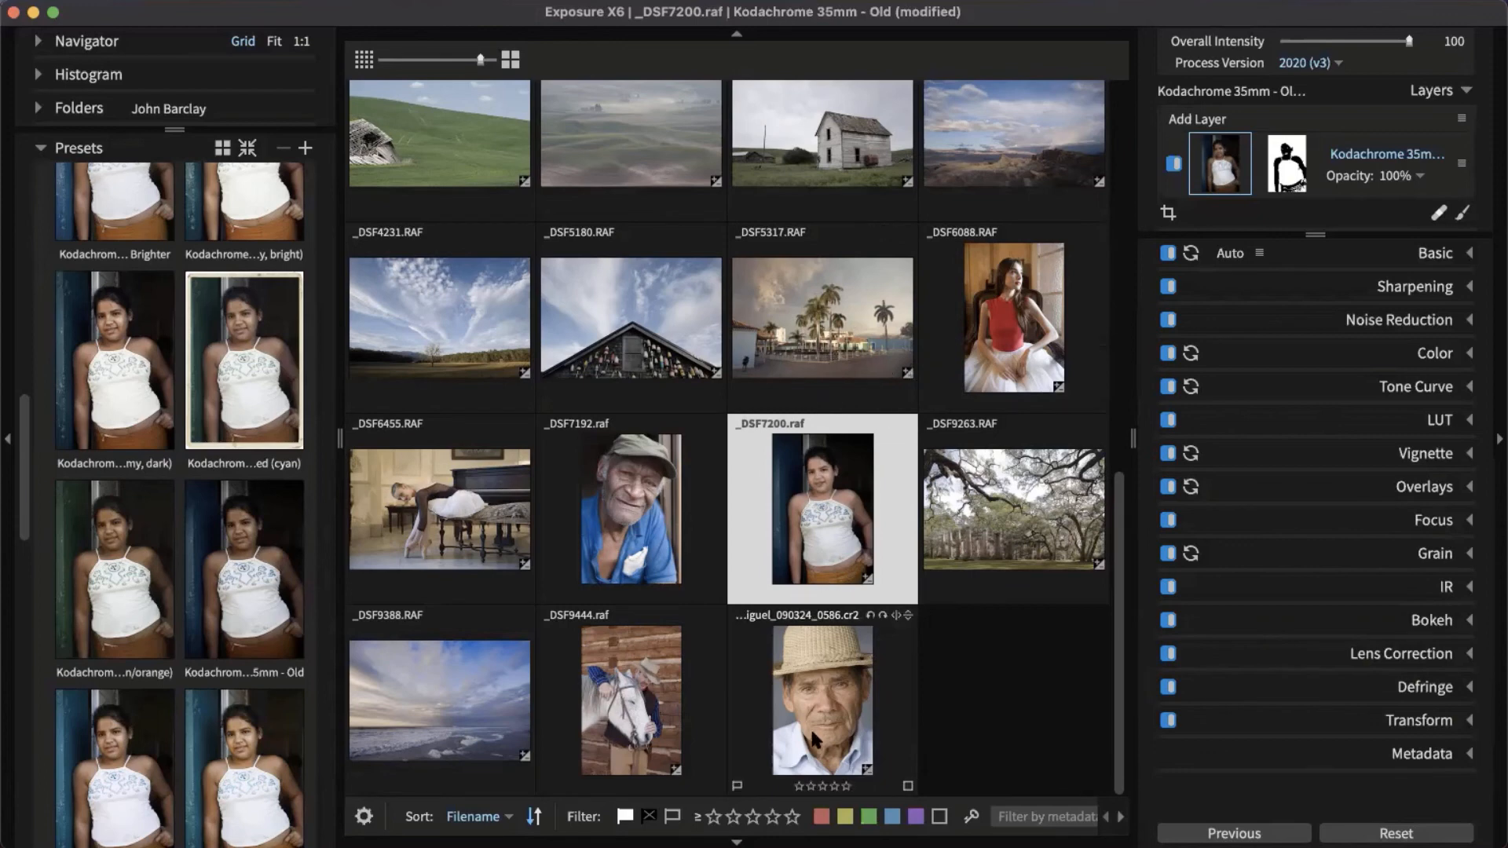
left_click(82, 148)
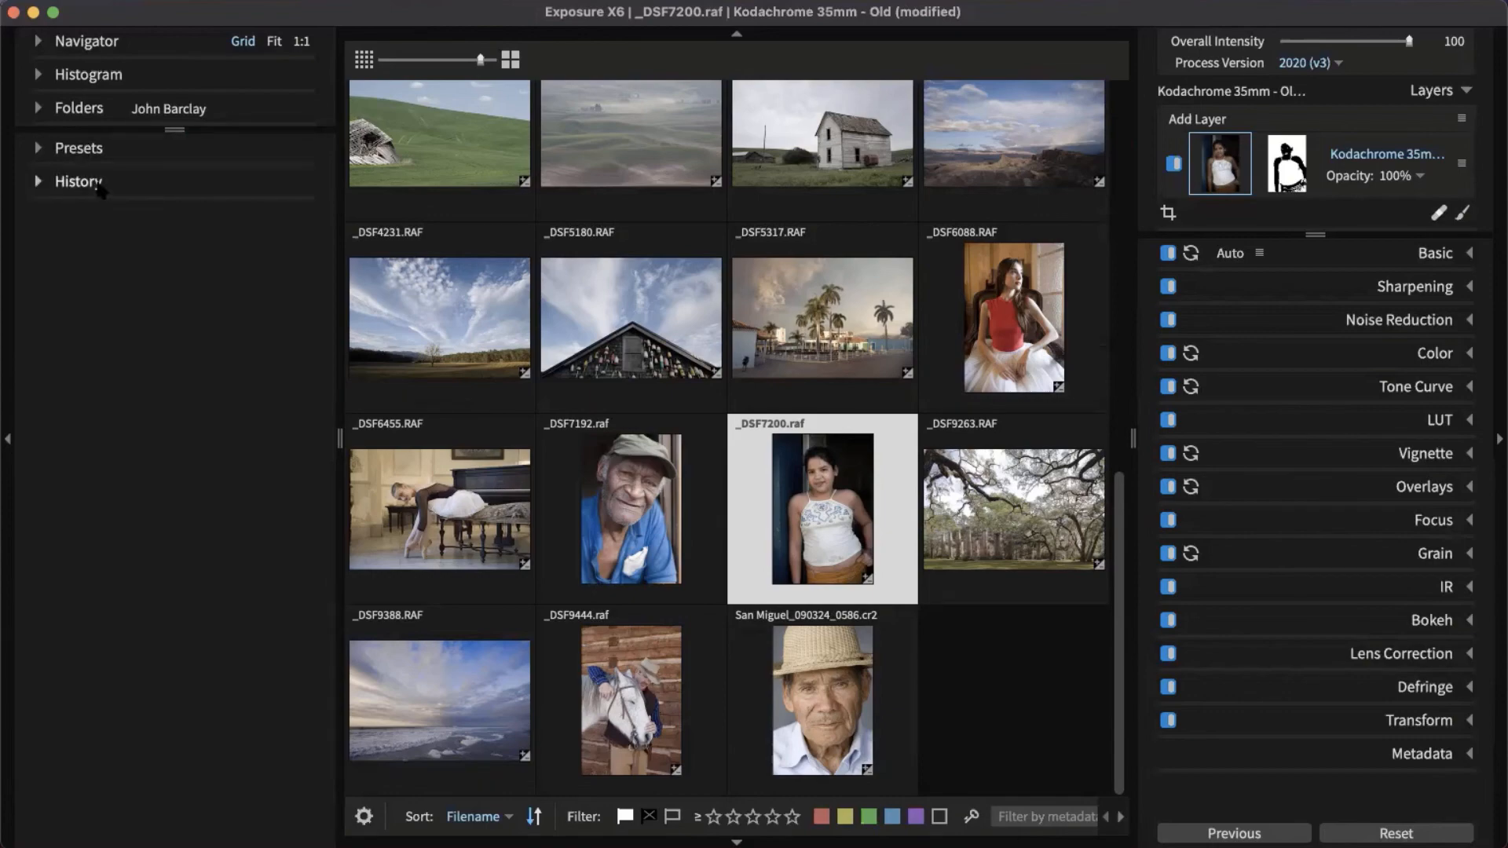
left_click(78, 181)
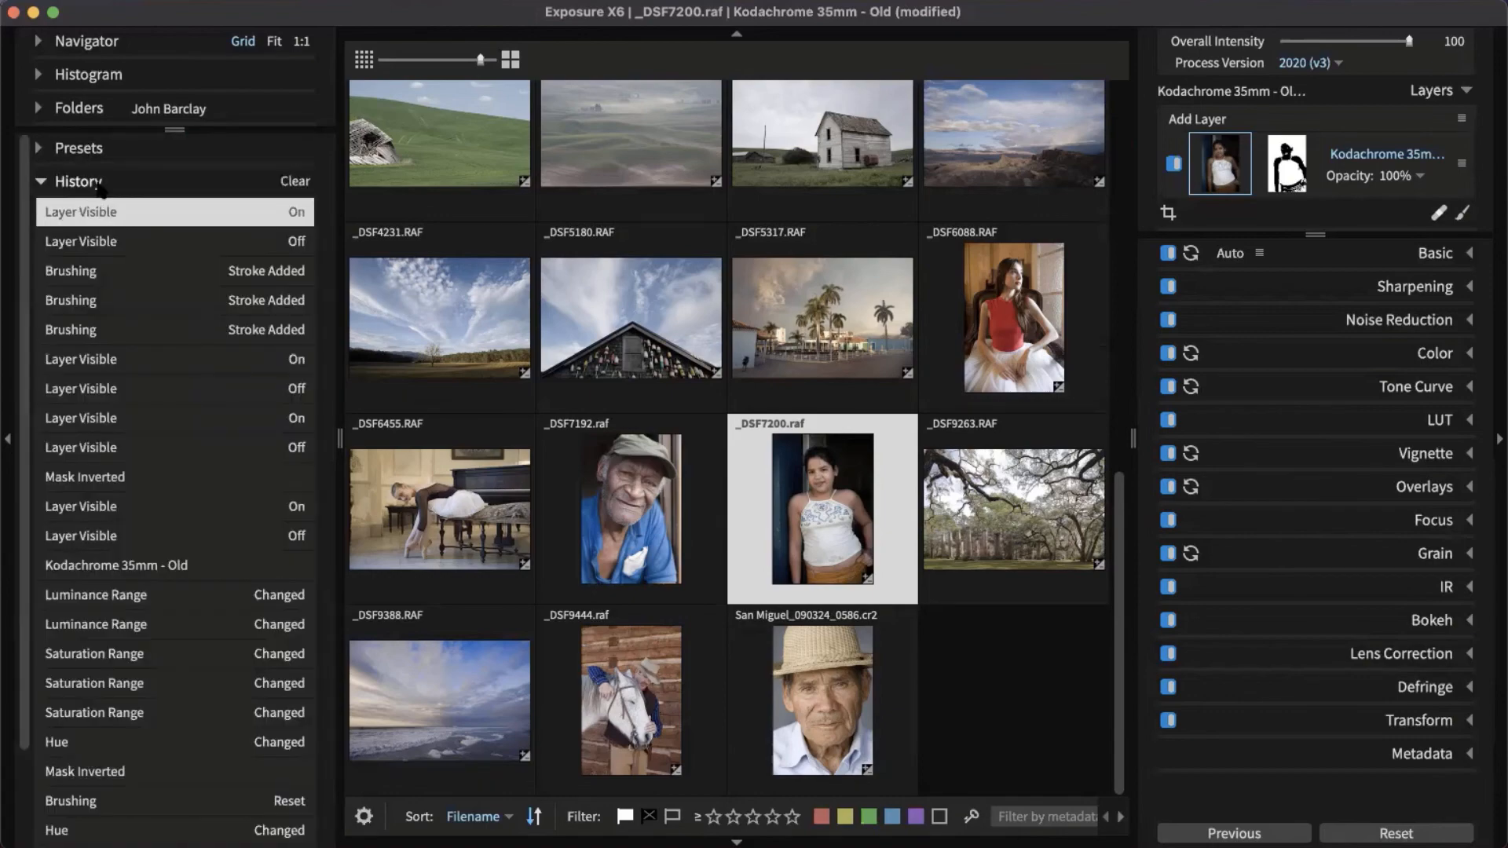
Step back through the portrait's edit history, past the Kodachrome 35mm - Old preset, to the Hue change.
left_click(133, 238)
left_click(137, 213)
left_click(144, 241)
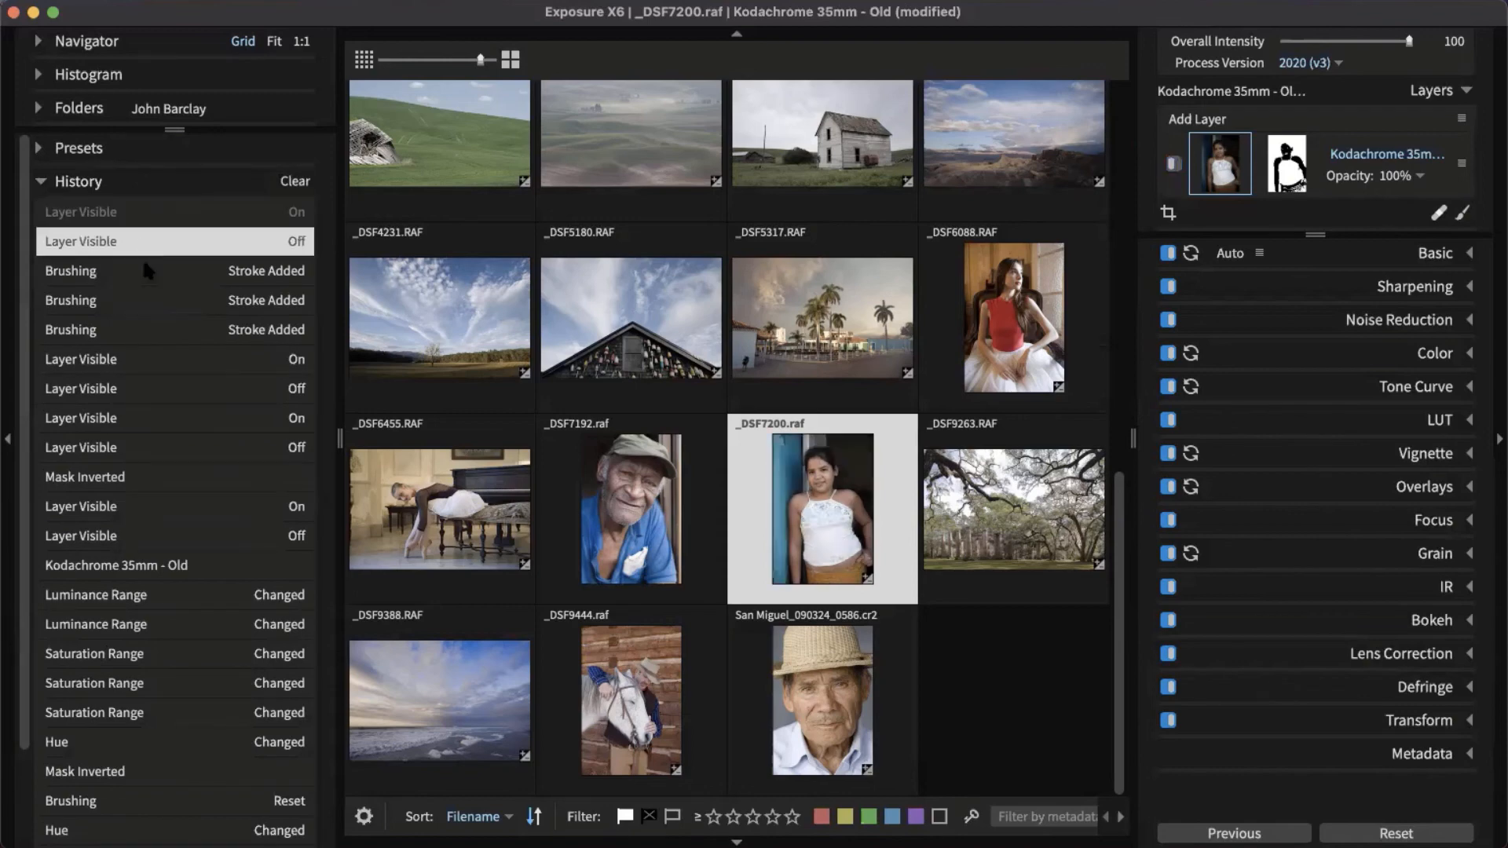
scroll(157, 314, "down", 3)
left_click(157, 273)
left_click(161, 332)
left_click(173, 362)
left_click(179, 421)
left_click(178, 450)
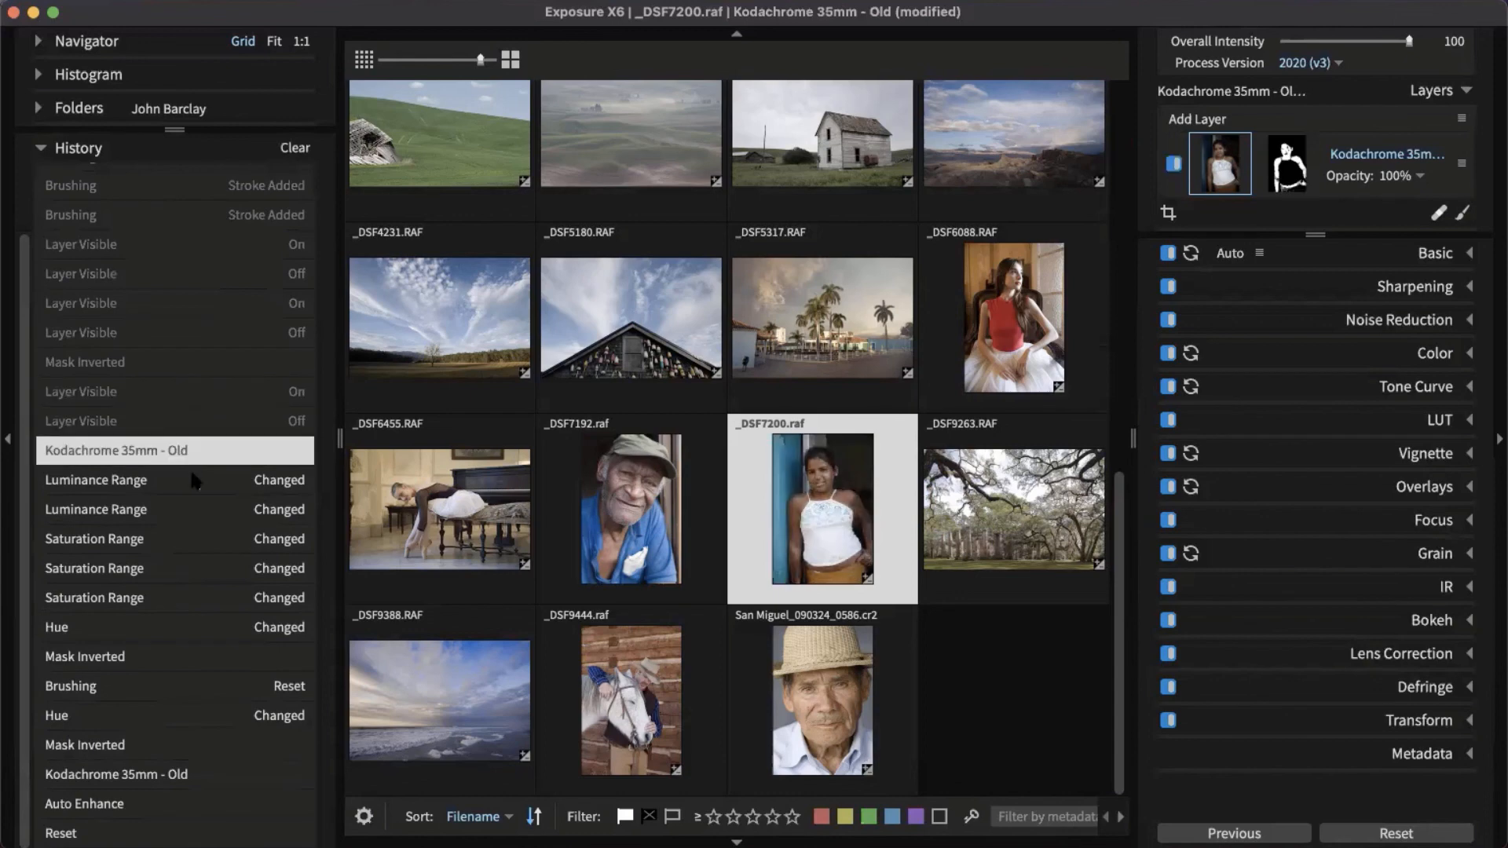
left_click(176, 508)
left_click(176, 538)
left_click(174, 598)
left_click(175, 627)
Step forward through the portrait's edit history to the most recent Layer Visible On state.
left_click(178, 588)
left_click(176, 567)
left_click(174, 539)
left_click(172, 480)
left_click(173, 420)
left_click(173, 391)
left_click(173, 362)
left_click(175, 332)
left_click(188, 303)
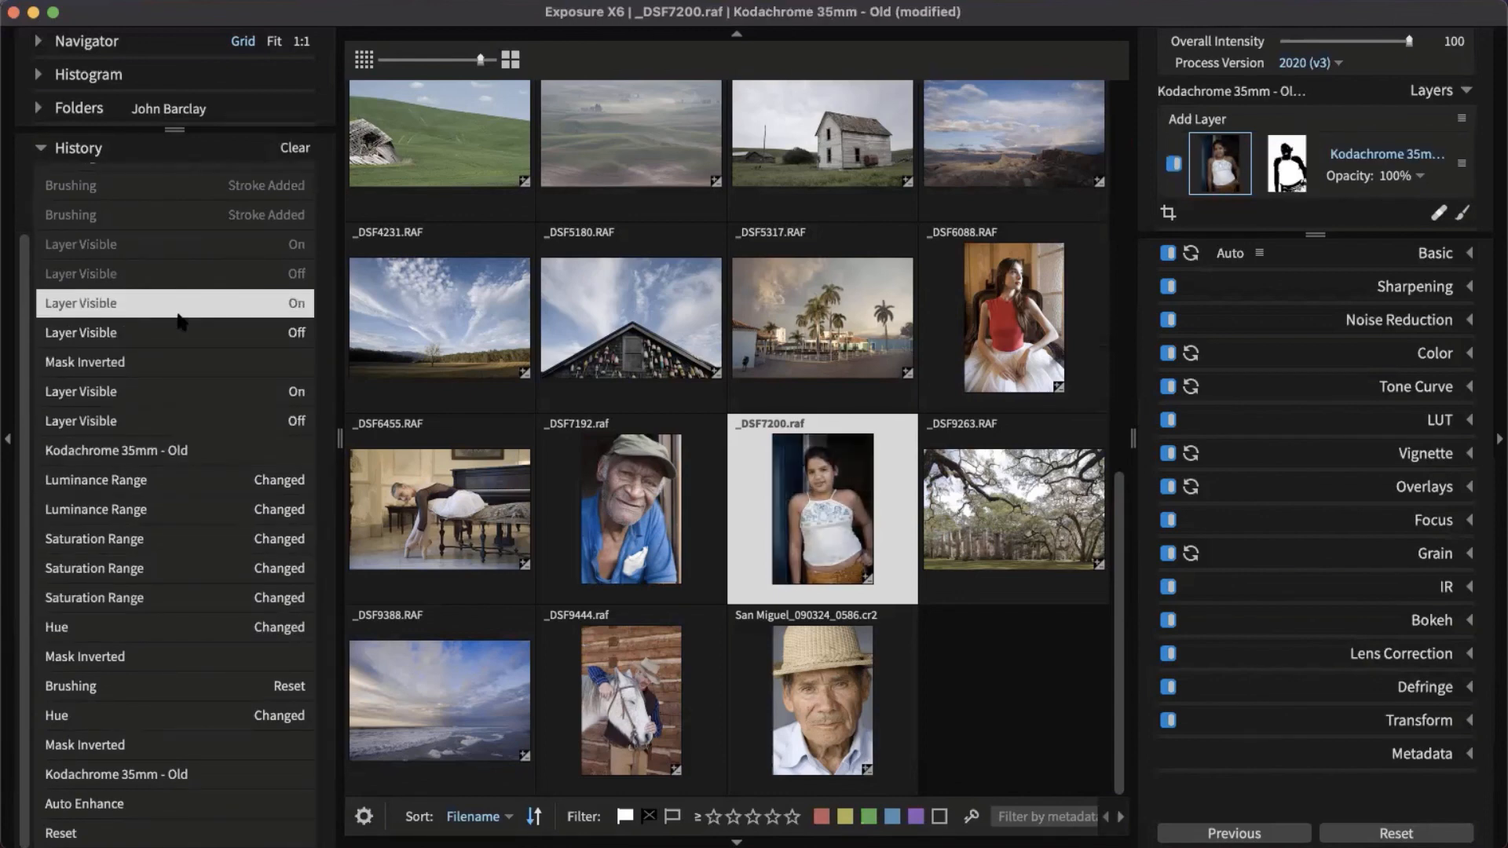
left_click(224, 273)
left_click(247, 214)
left_click(262, 185)
left_click(270, 166)
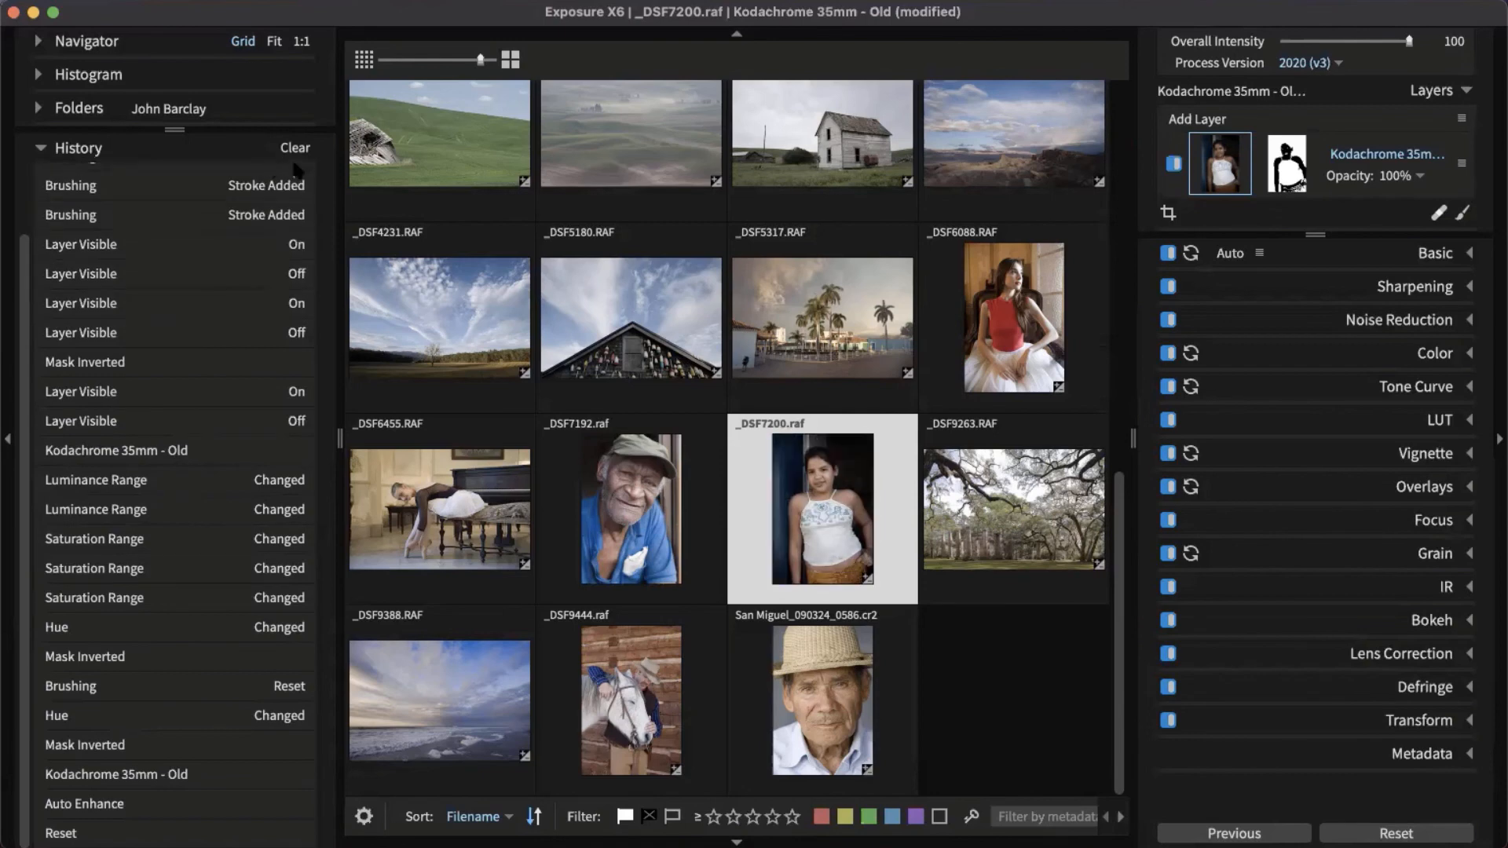
scroll(225, 367, "up", 3)
left_click(226, 361)
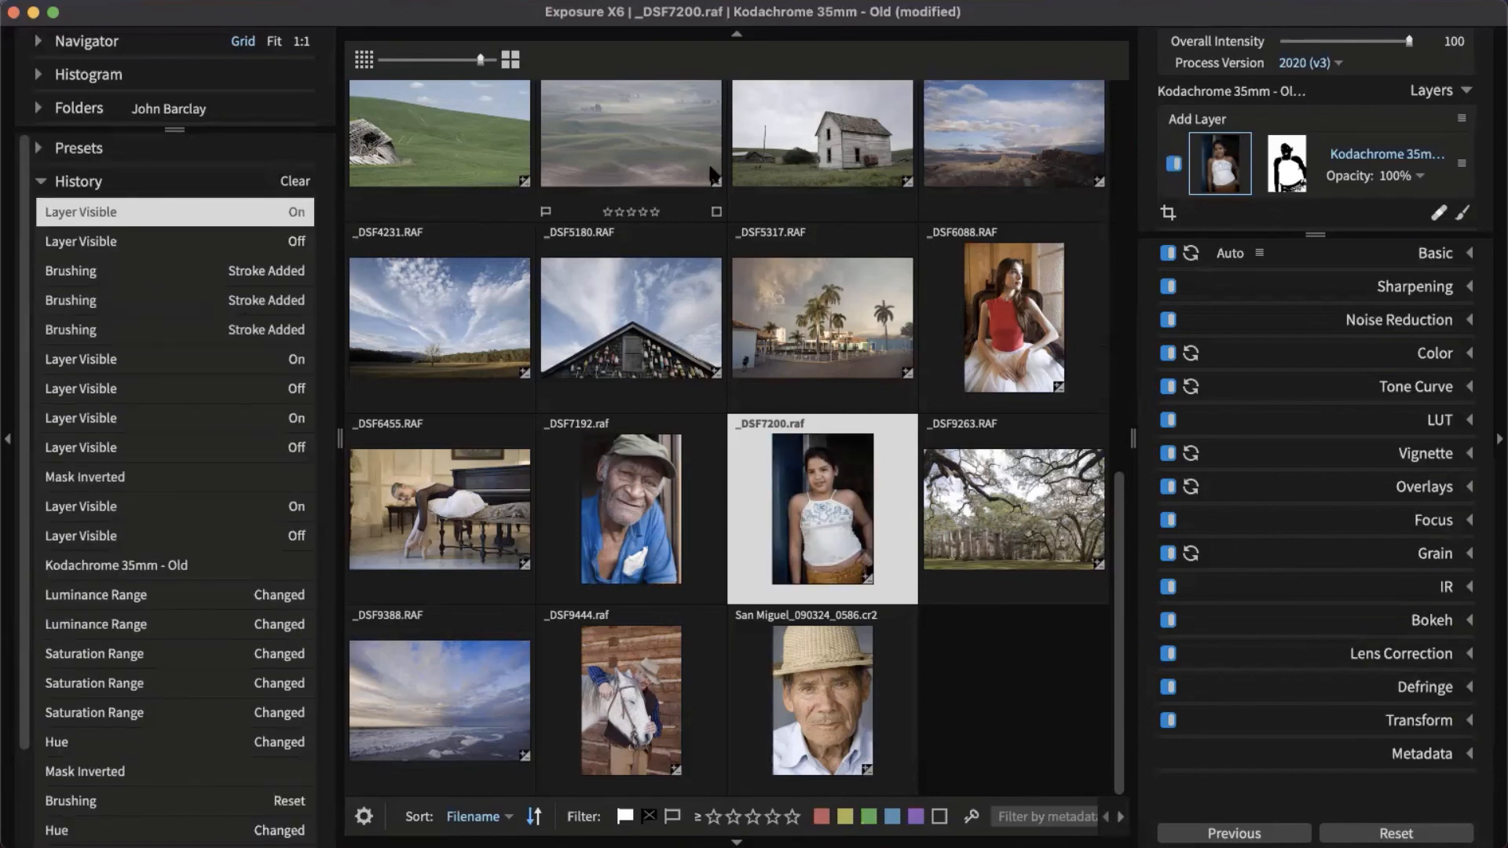
Review the edit history of the seascape _DSF9388.RAF, and collapse the history list.
left_click(426, 714)
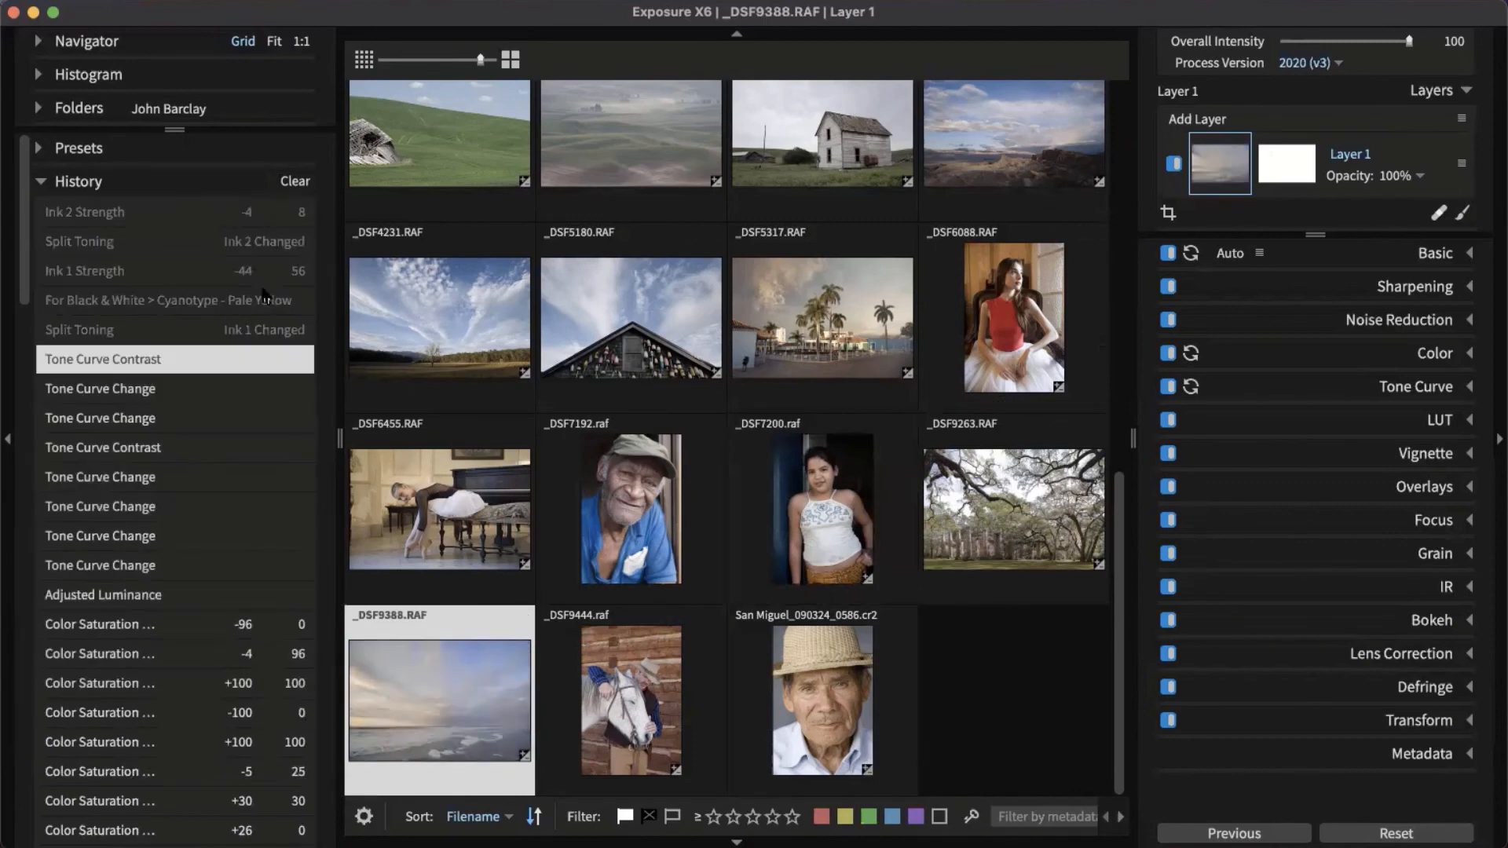
left_click(100, 181)
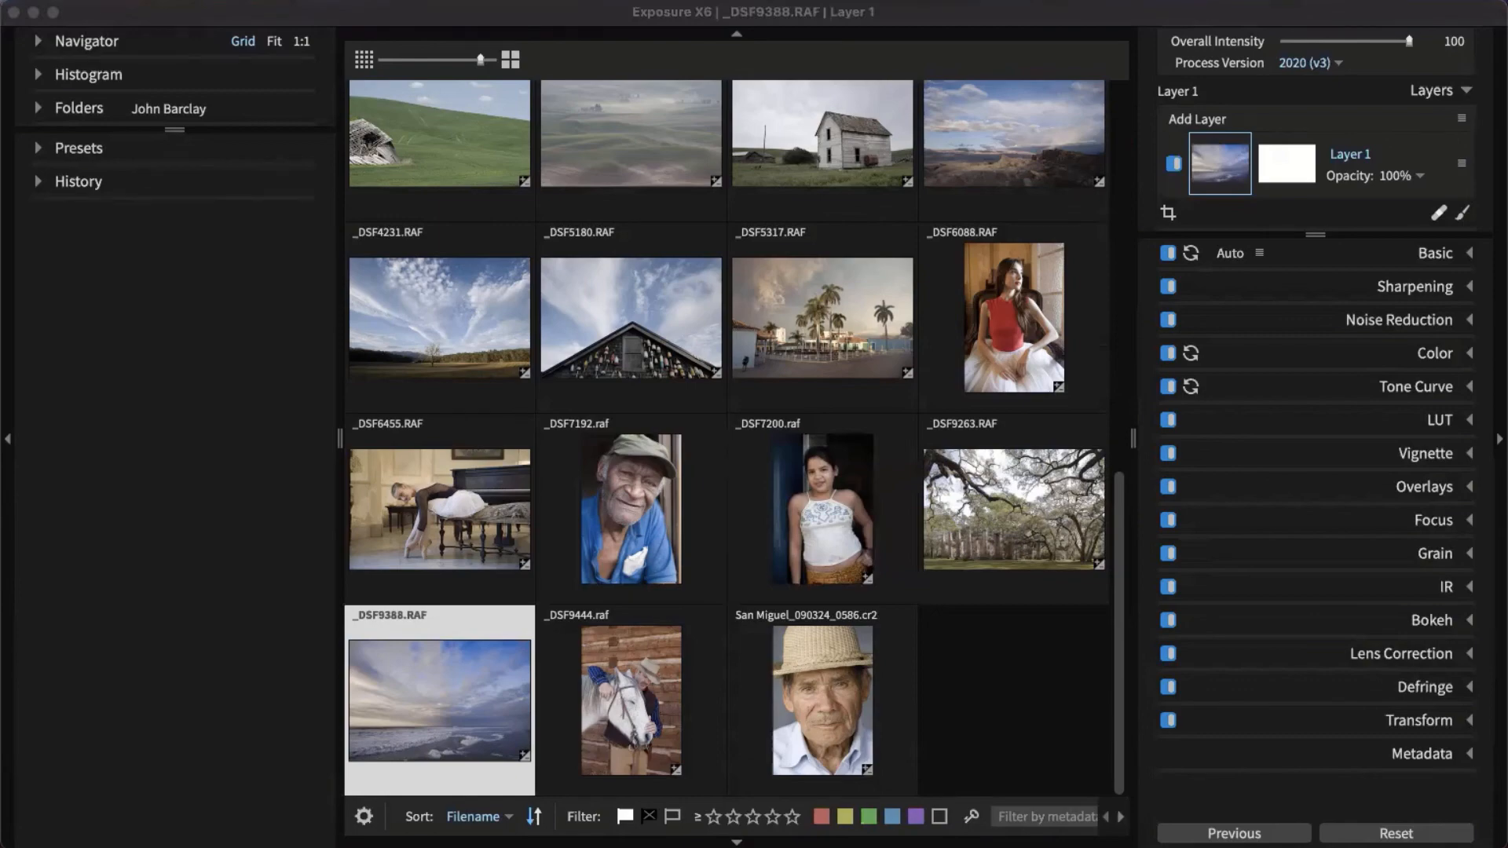
Switch to Finder and open the Exposure Software subfolder inside the photographer's photo folder.
left_click_drag(463, 845, 870, 367)
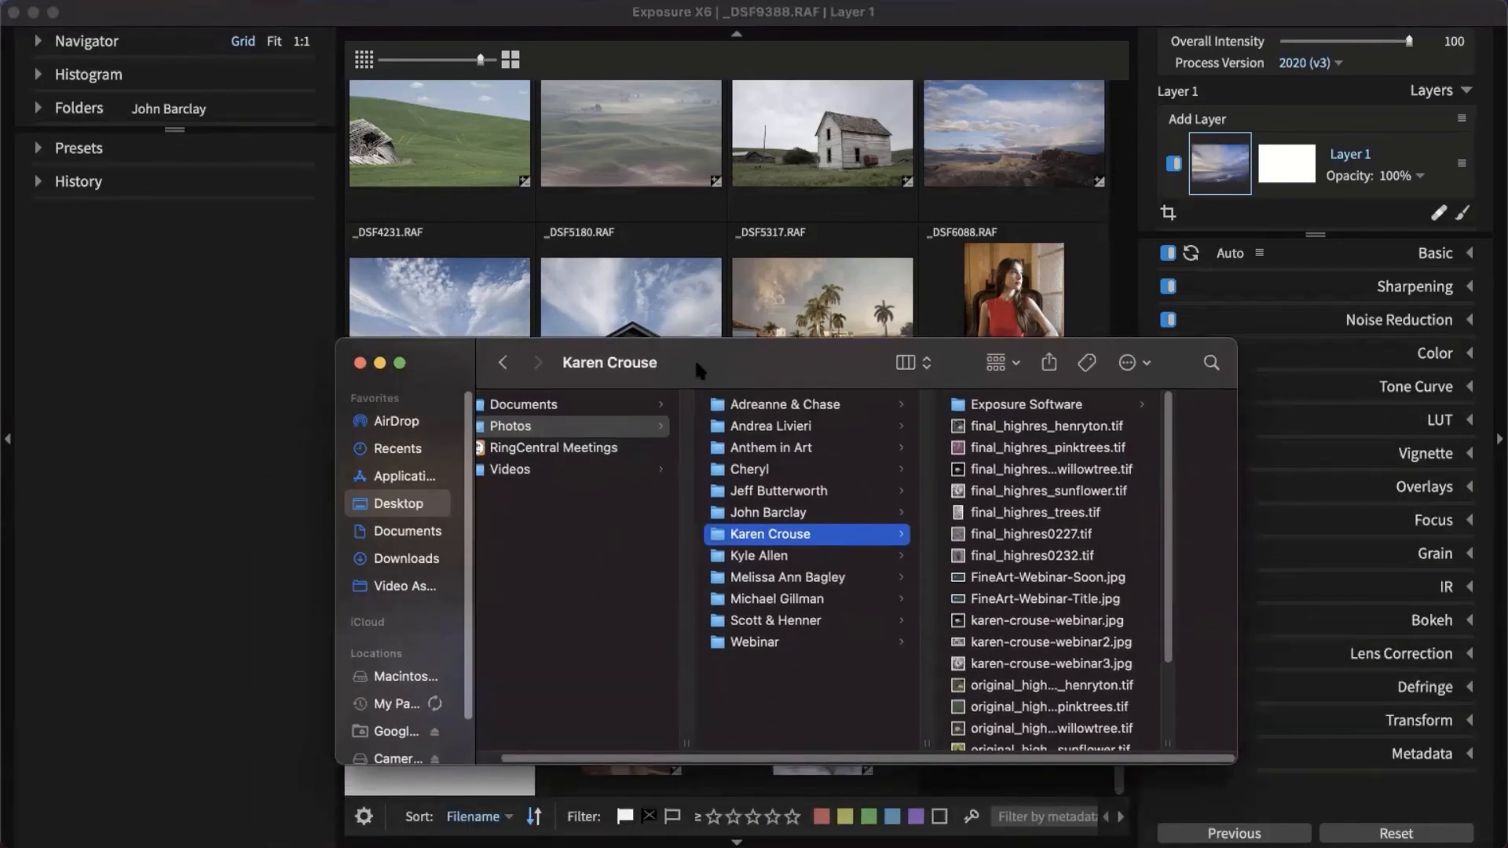
left_click_drag(694, 357, 605, 243)
left_click(703, 401)
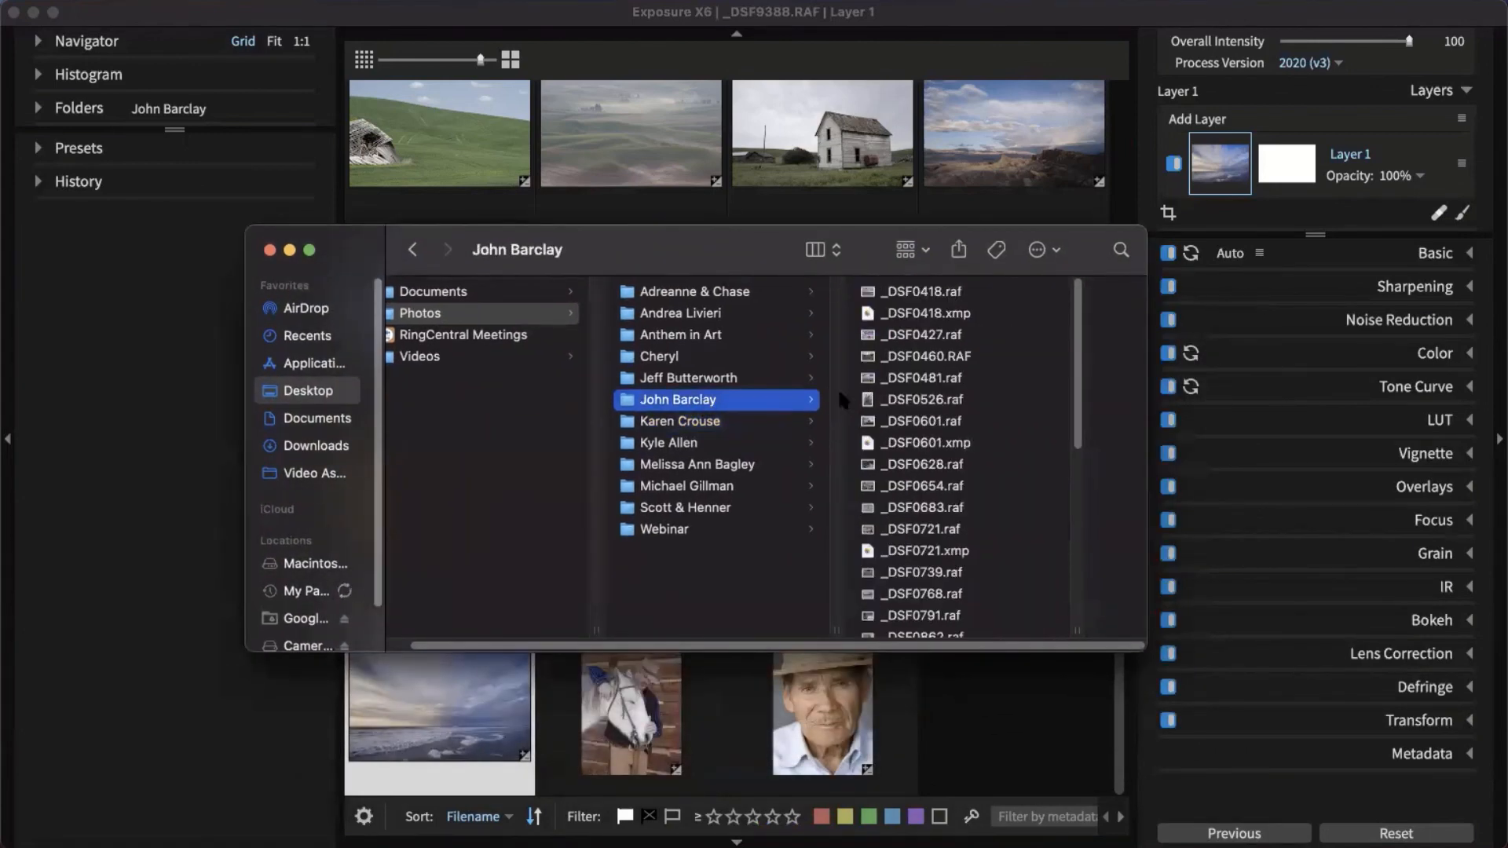
scroll(1006, 374, "down", 10)
left_click(977, 598)
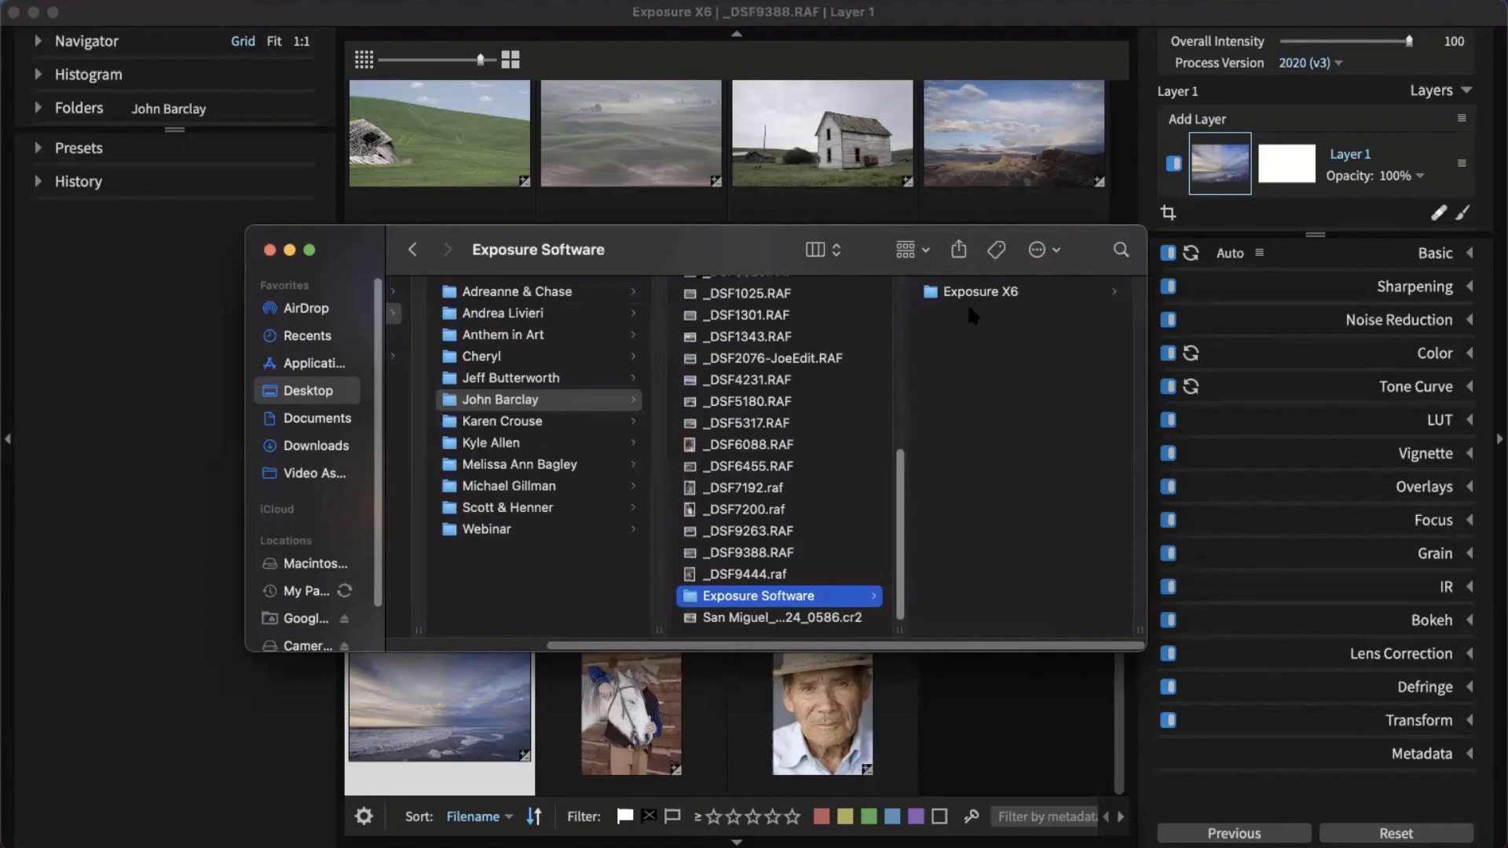
Move the Finder window out of the way, return to Exposure X6, and clear the photo selection.
left_click_drag(710, 235, 1022, 181)
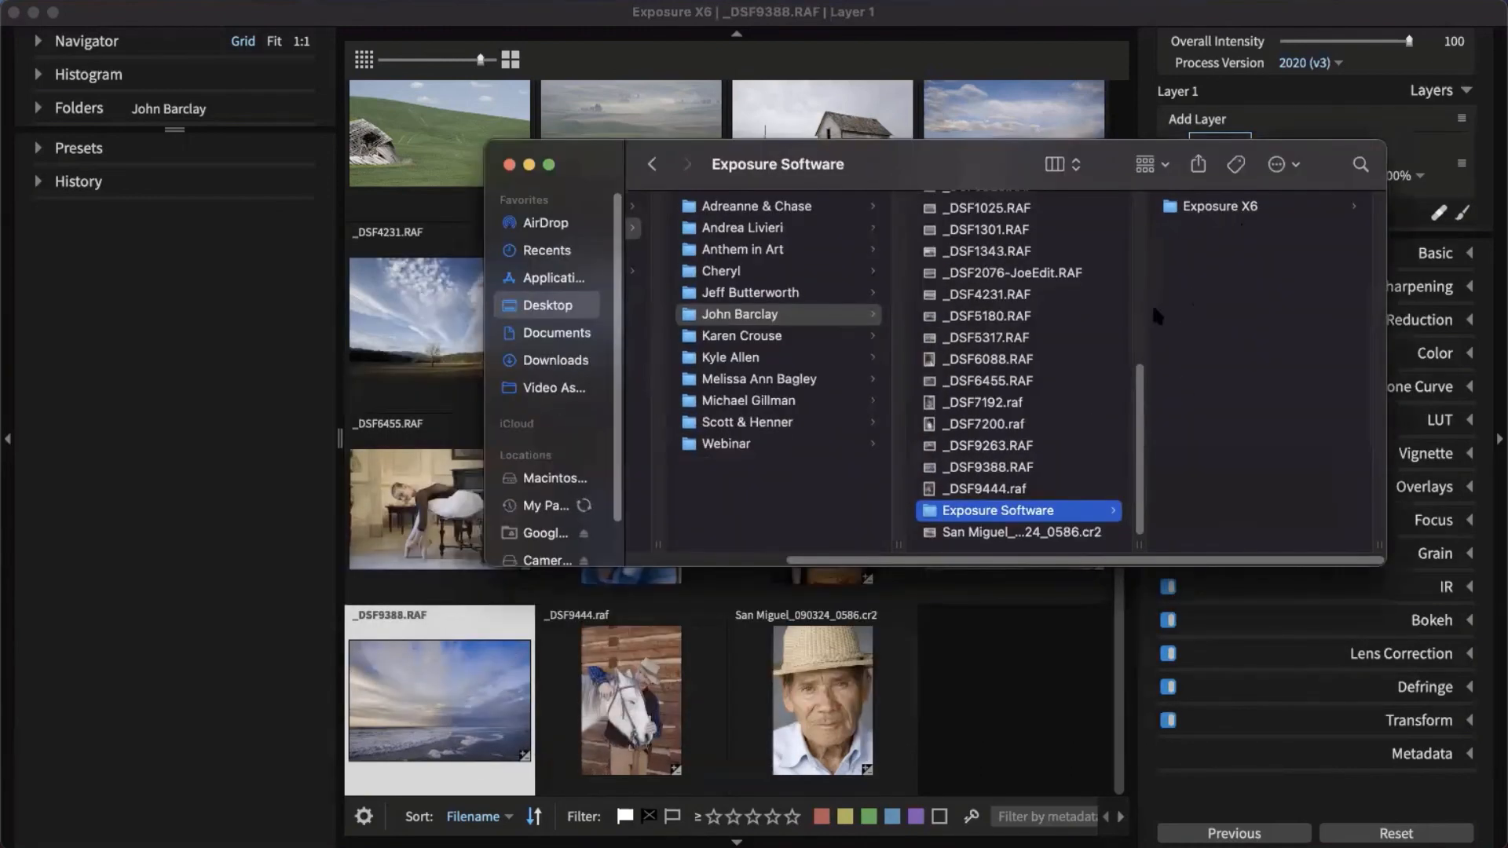
left_click_drag(1005, 148, 936, 168)
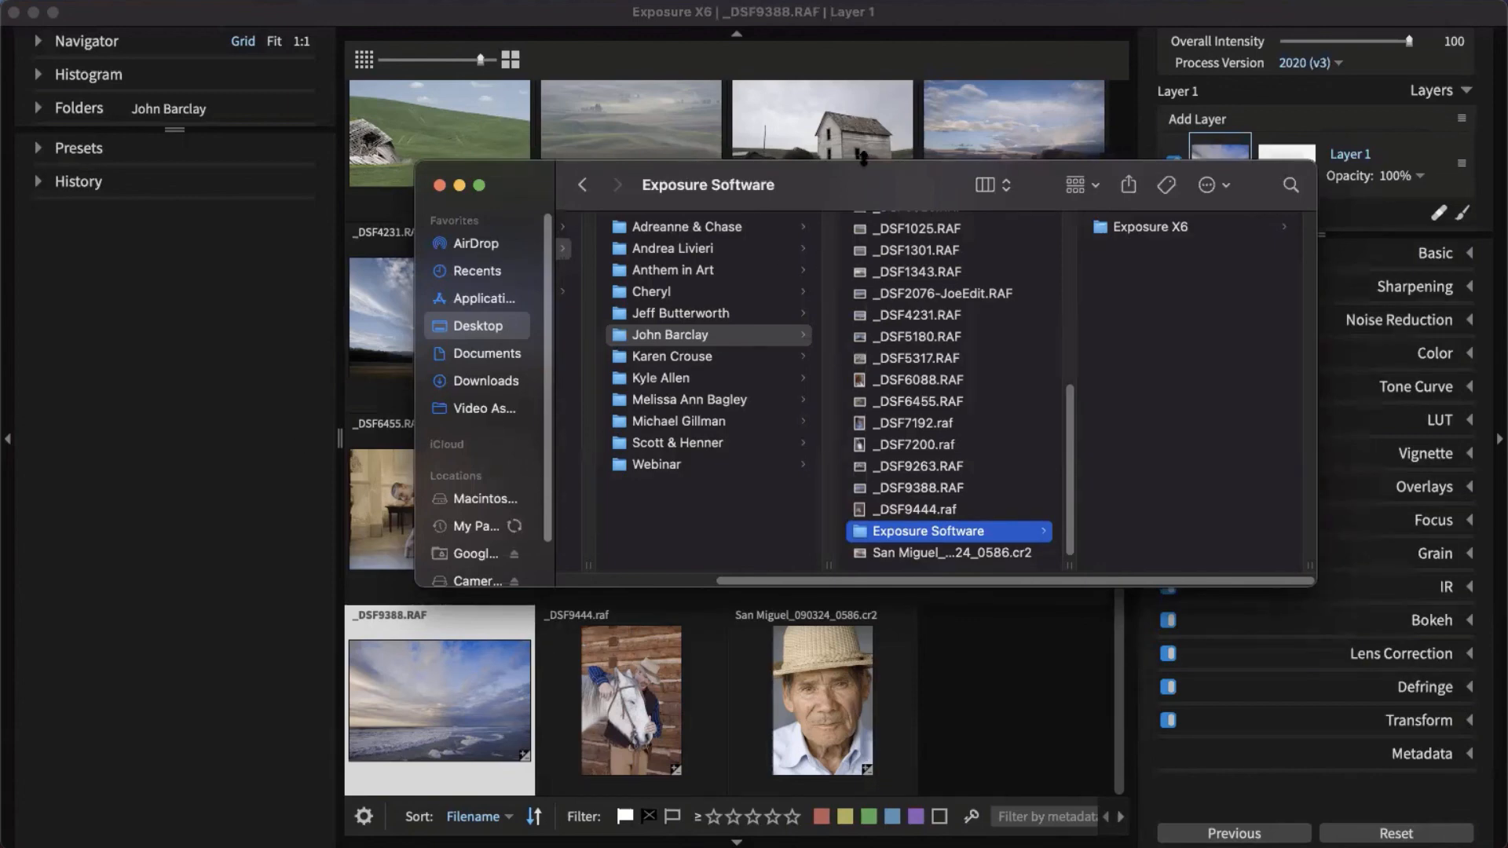
left_click_drag(878, 172, 0, 640)
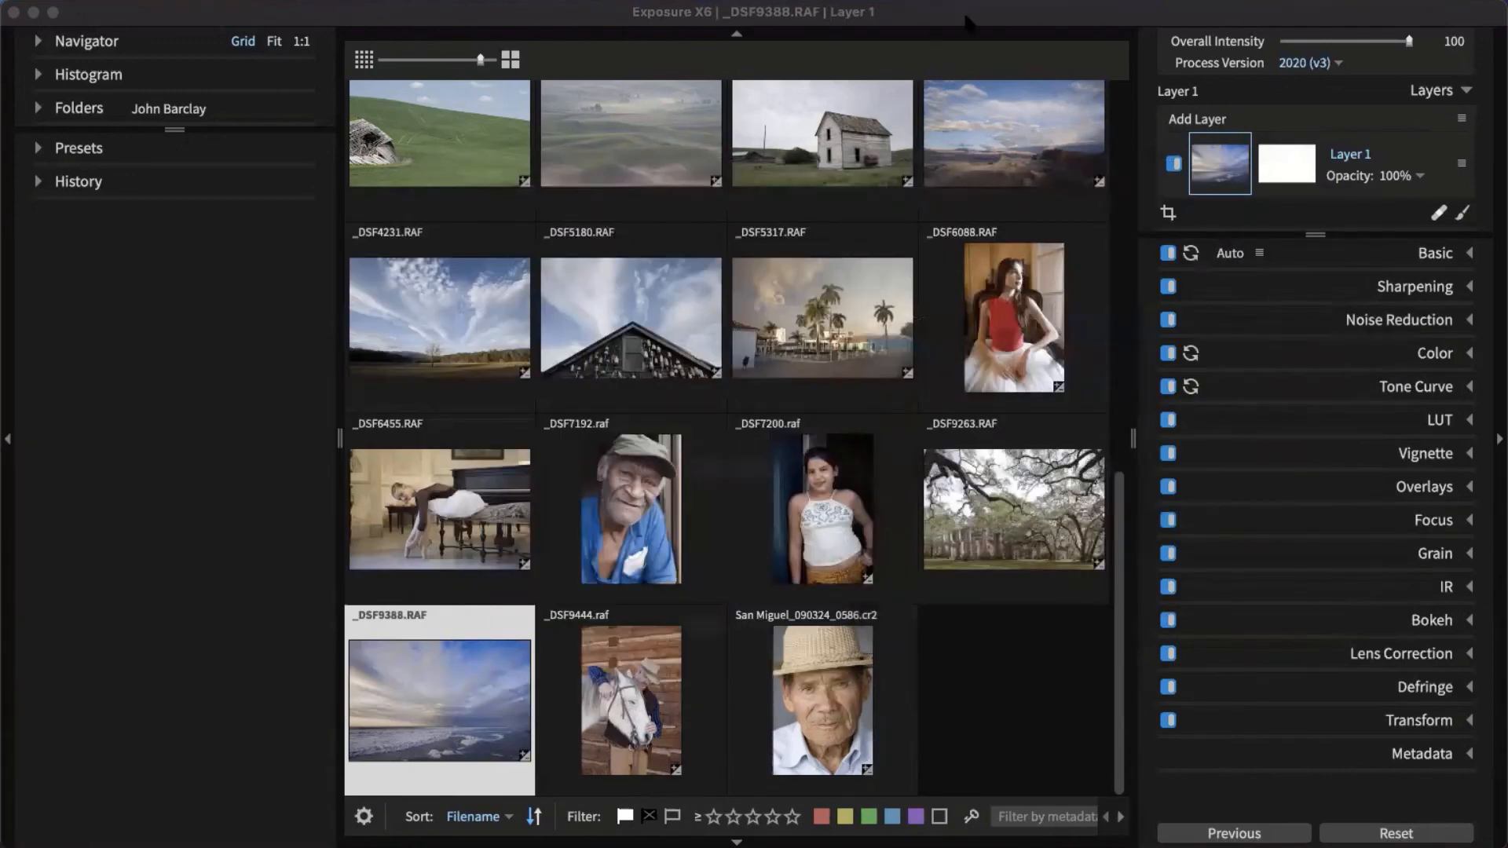
left_click(991, 13)
left_click(973, 667)
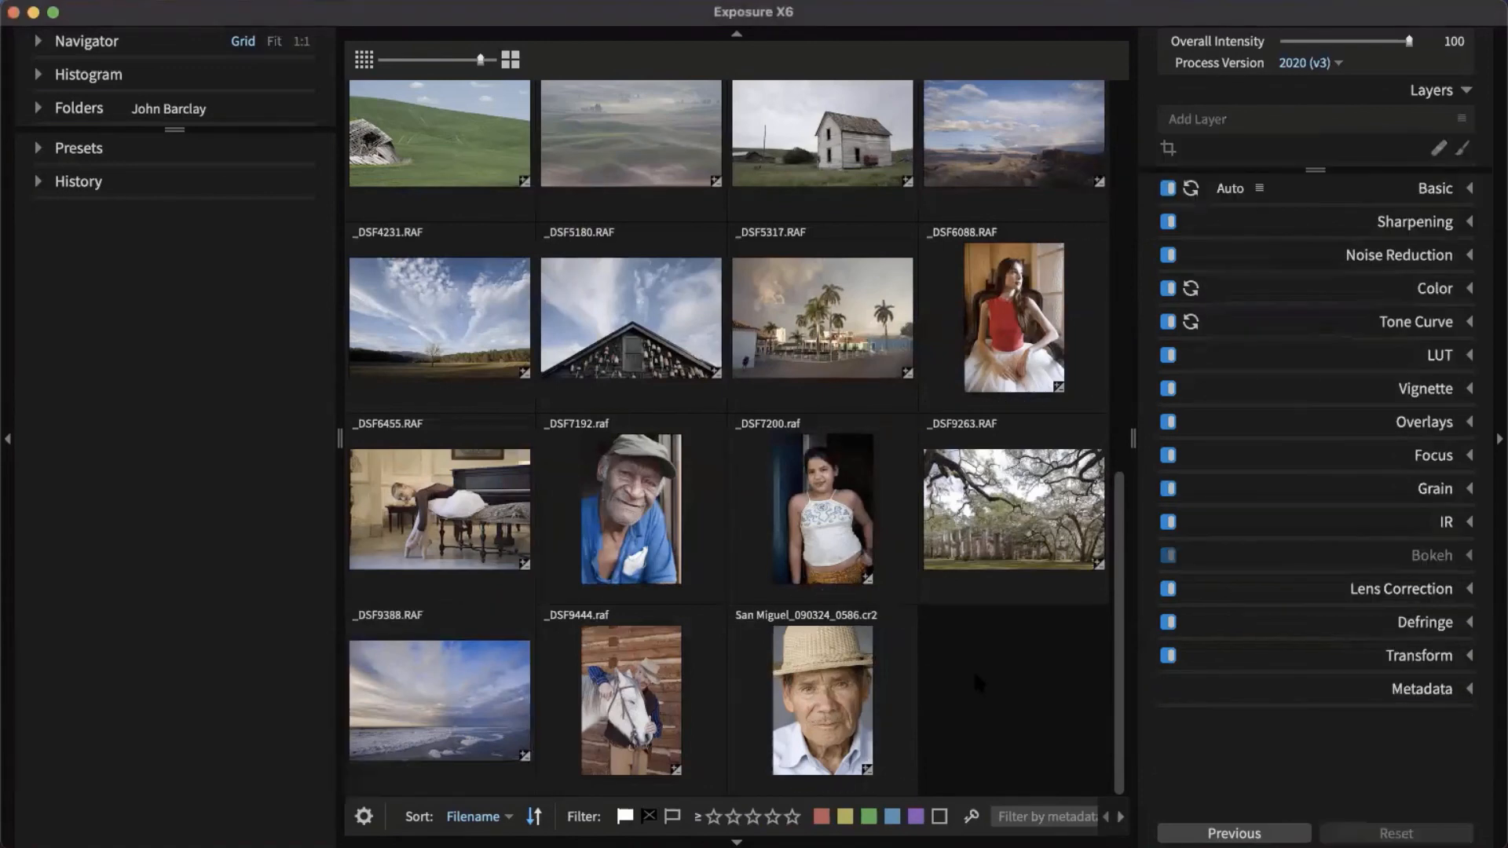
Open the full export settings for _DSF9388.RAF and collapse the destination and file naming sections after reviewing them.
left_click(445, 666)
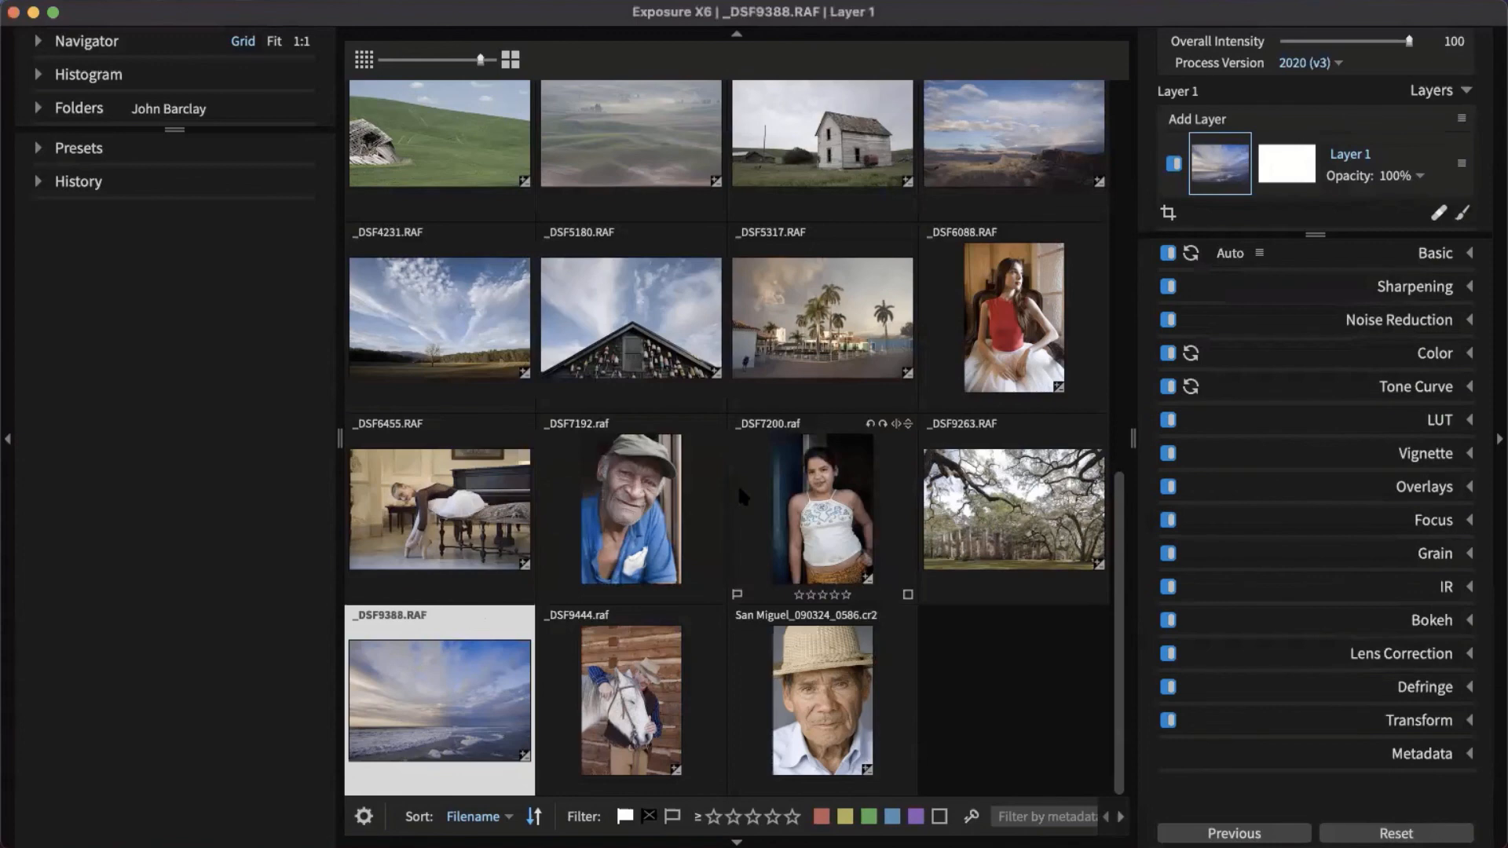
left_click(172, 0)
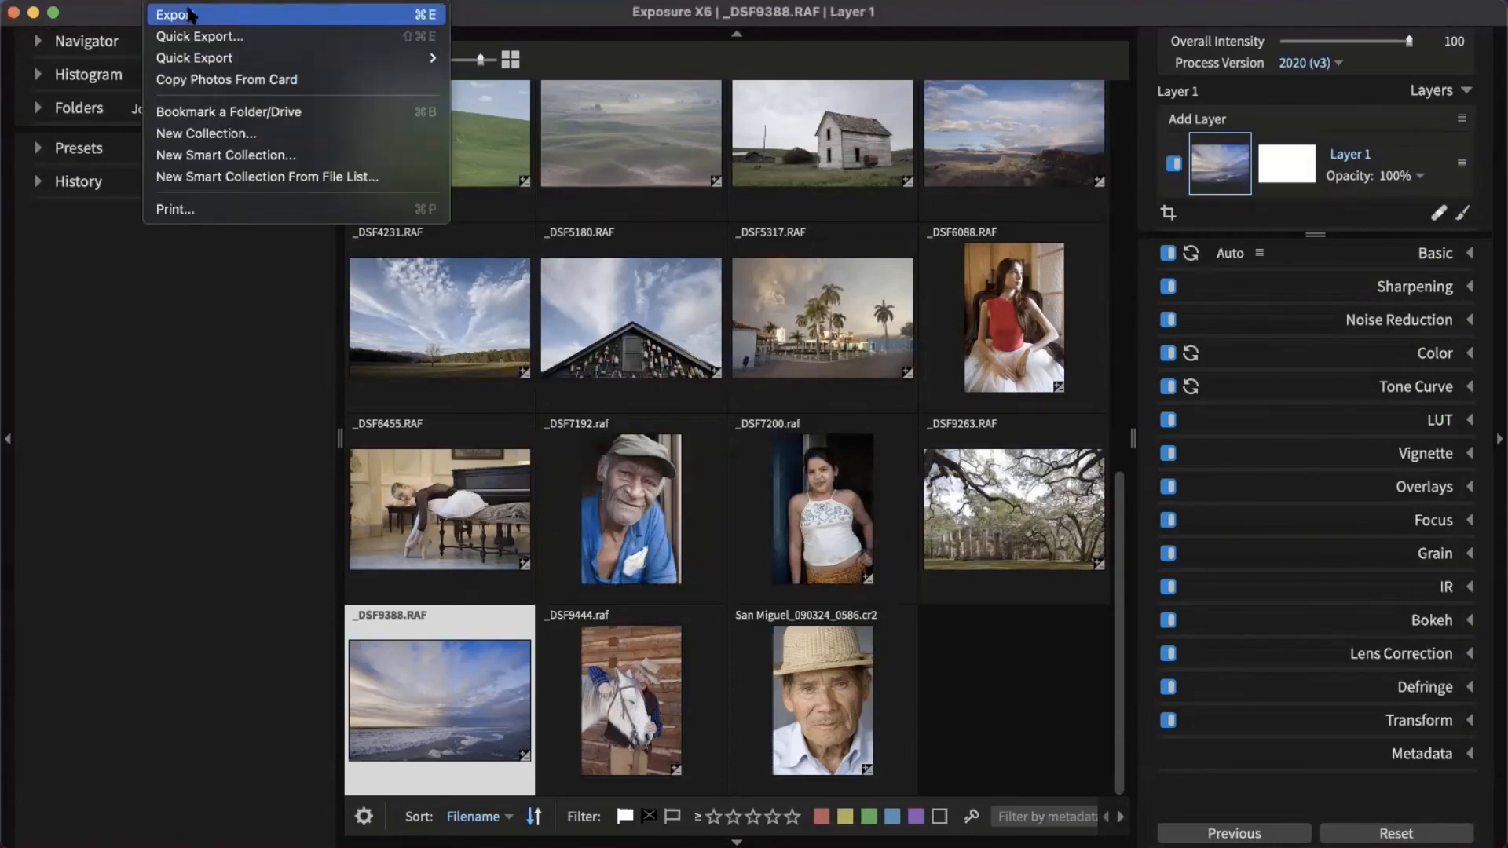
left_click(189, 14)
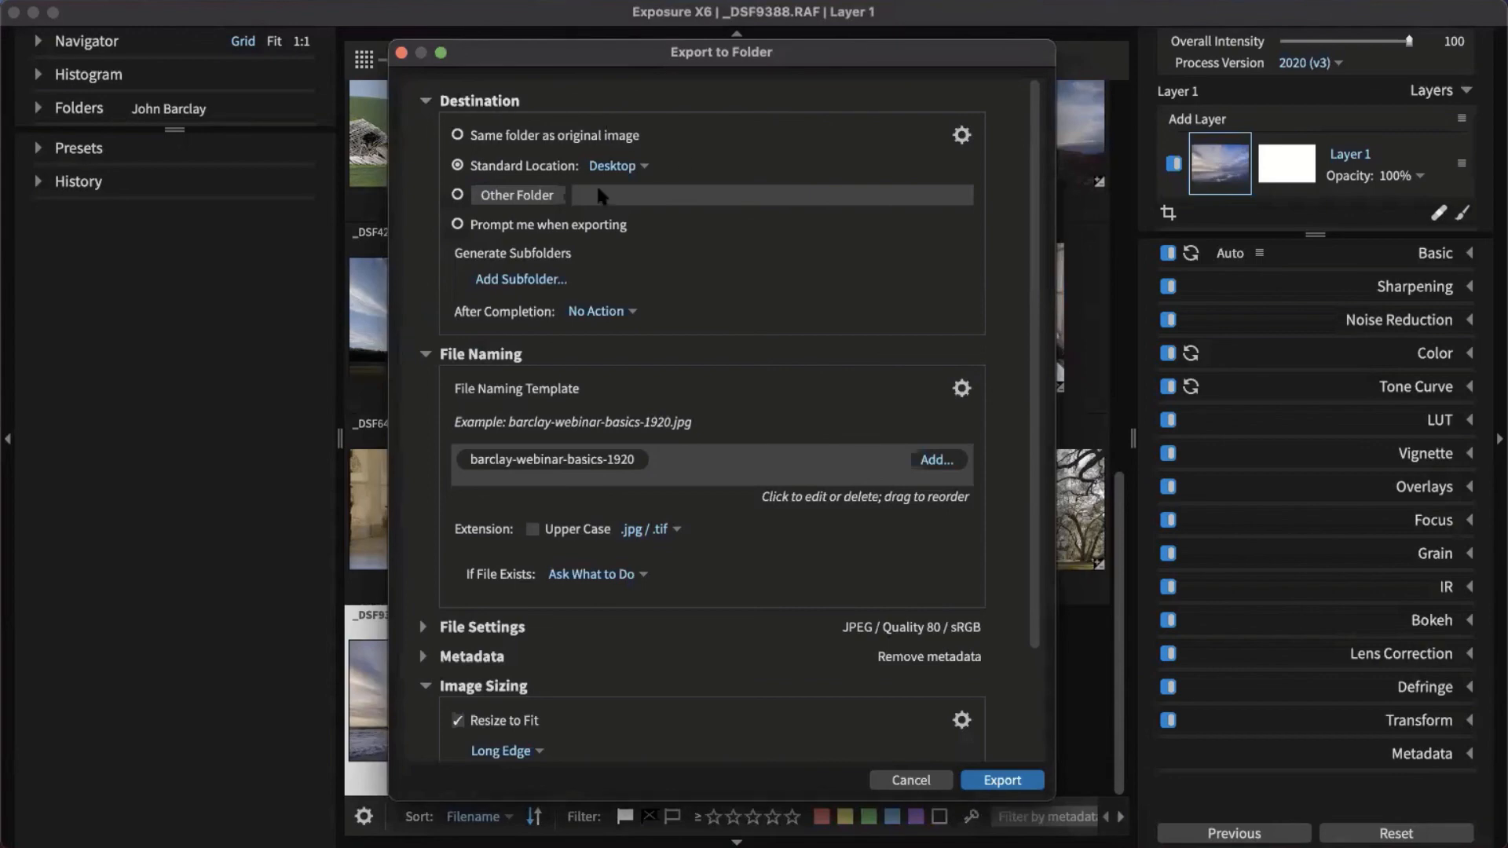
left_click(426, 101)
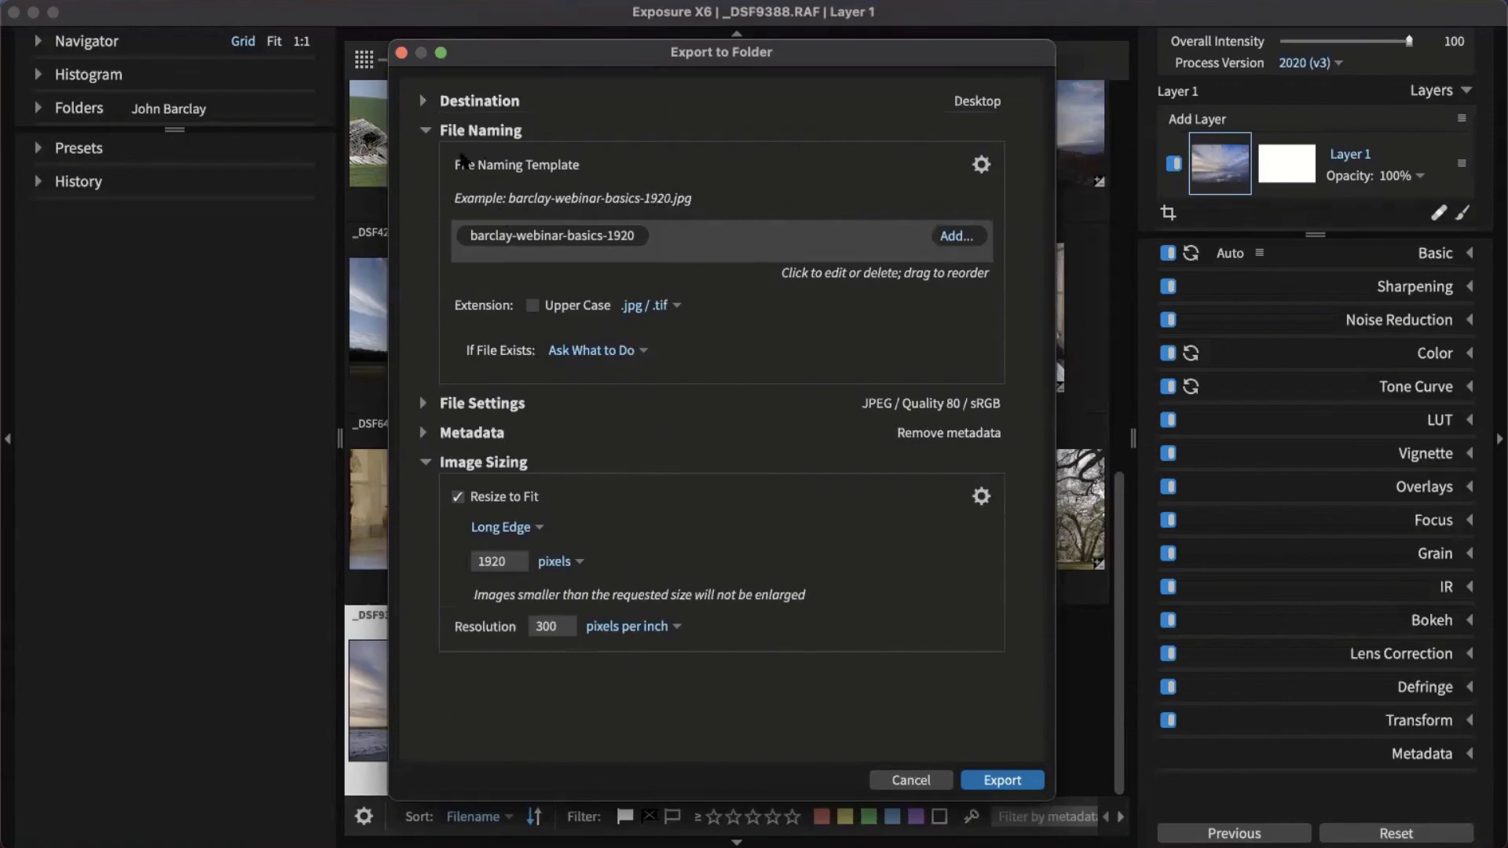
left_click(426, 131)
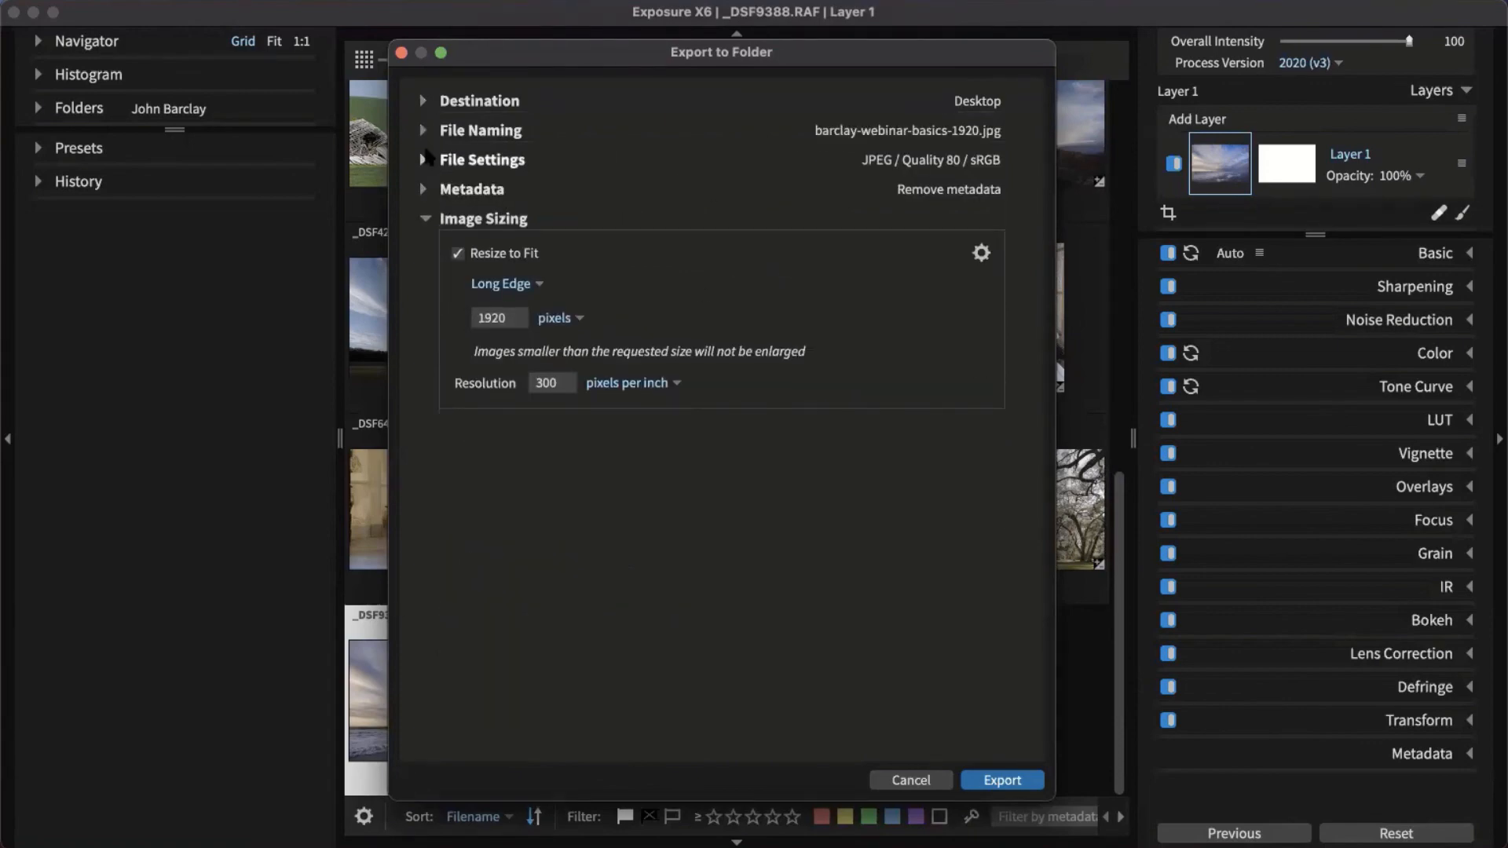
Examine the export file settings and the choice of JPEG, TIFF, PSD and Original file types.
left_click(480, 160)
left_click(554, 196)
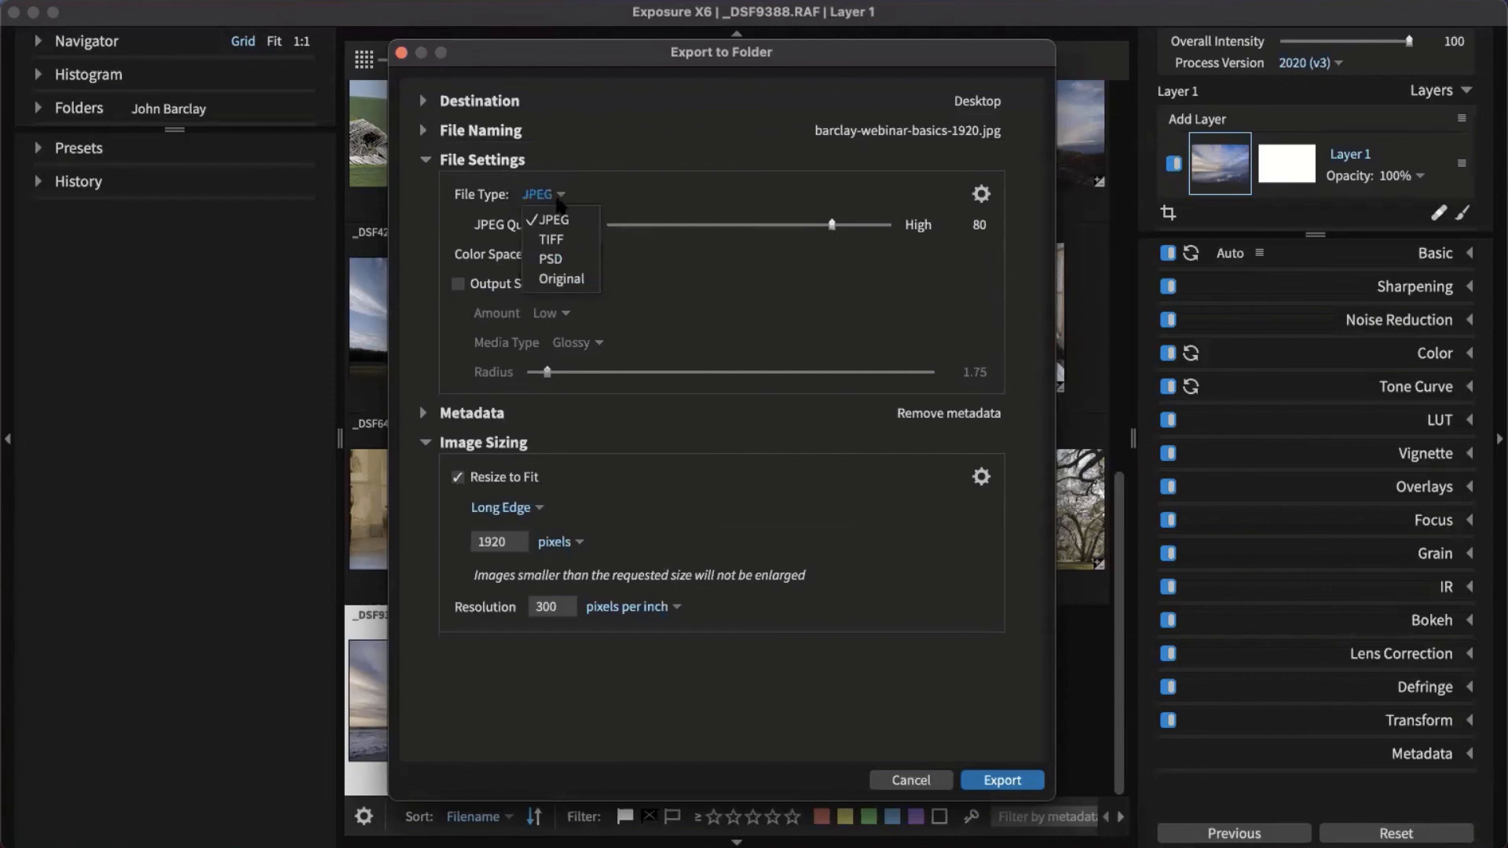
left_click(426, 163)
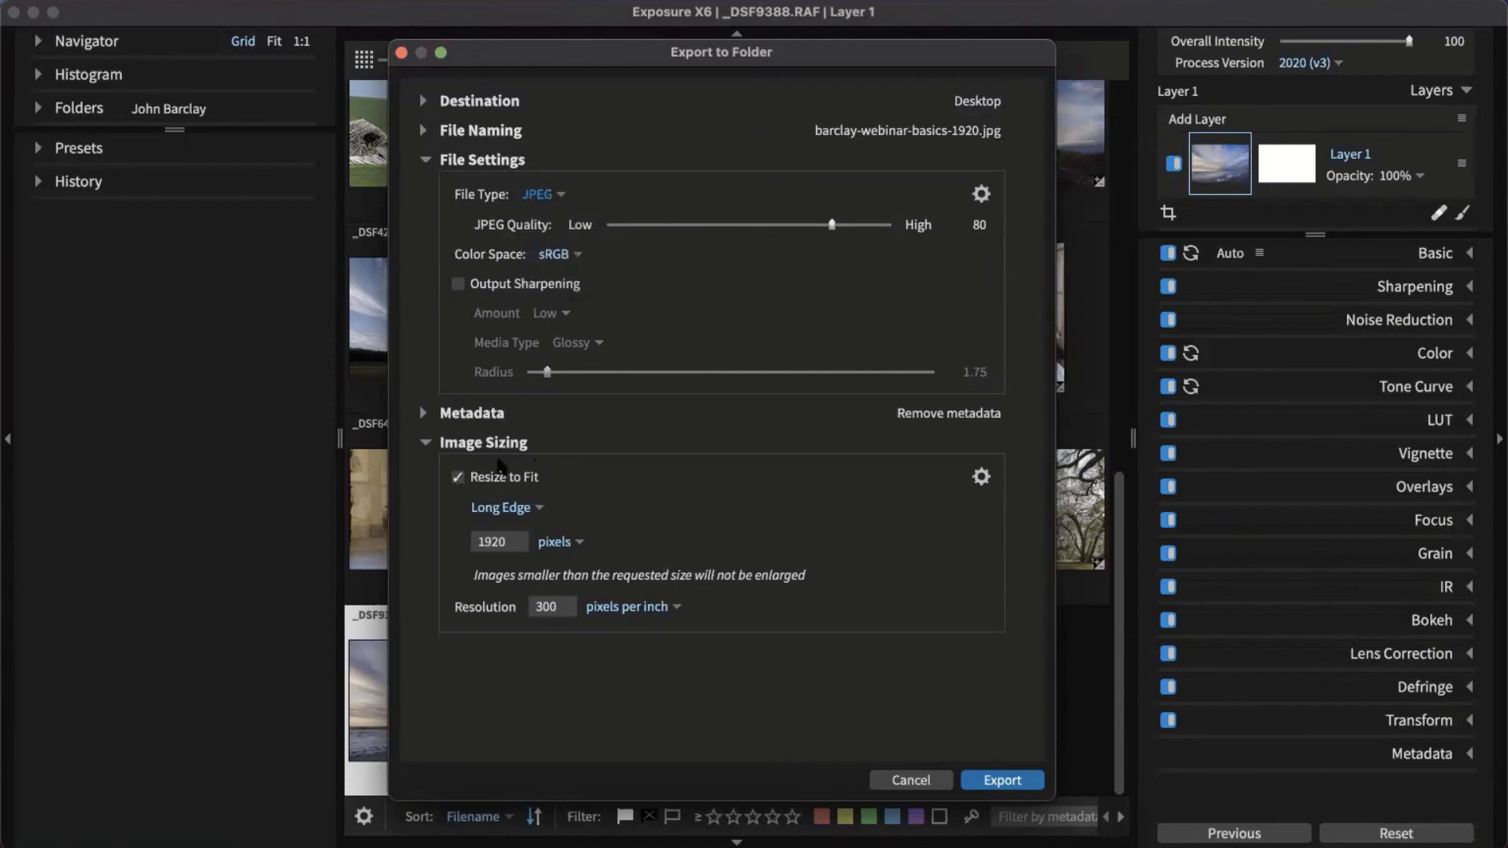
Examine the export metadata and watermark options, and cancel the export without changing them.
left_click(463, 414)
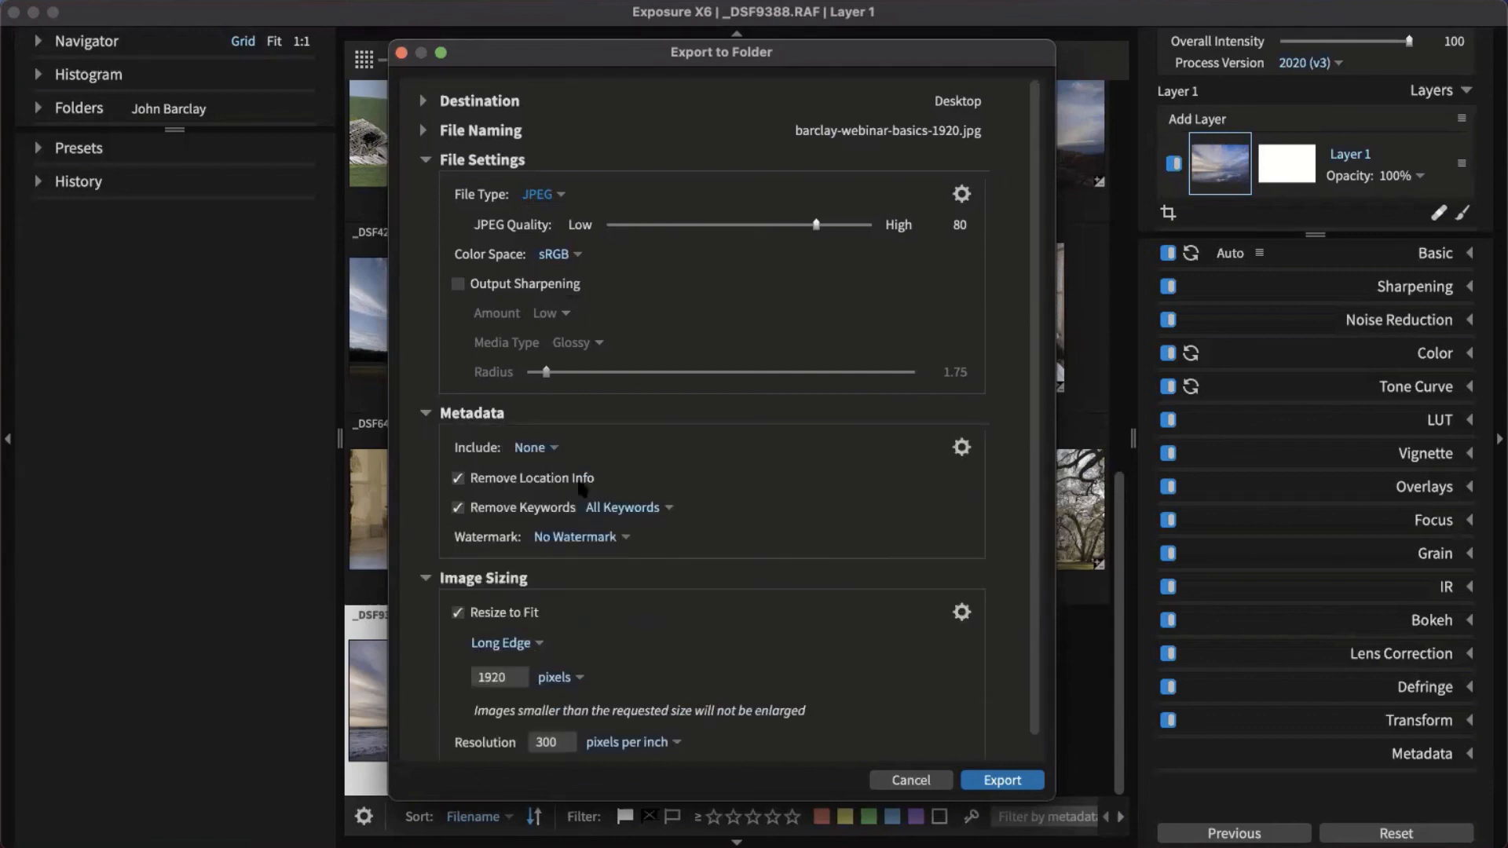
left_click(585, 539)
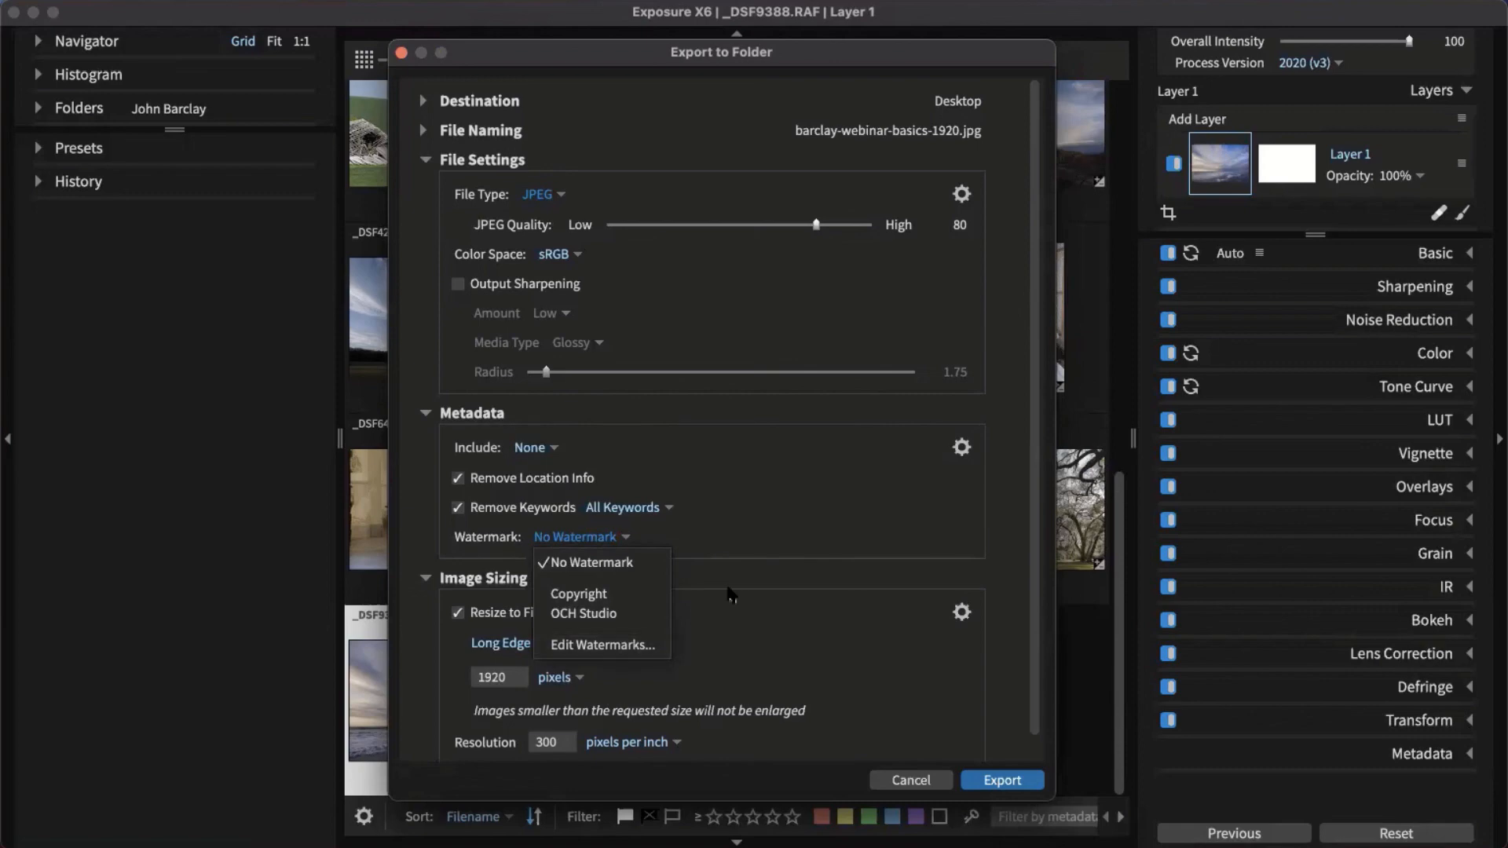
left_click(756, 545)
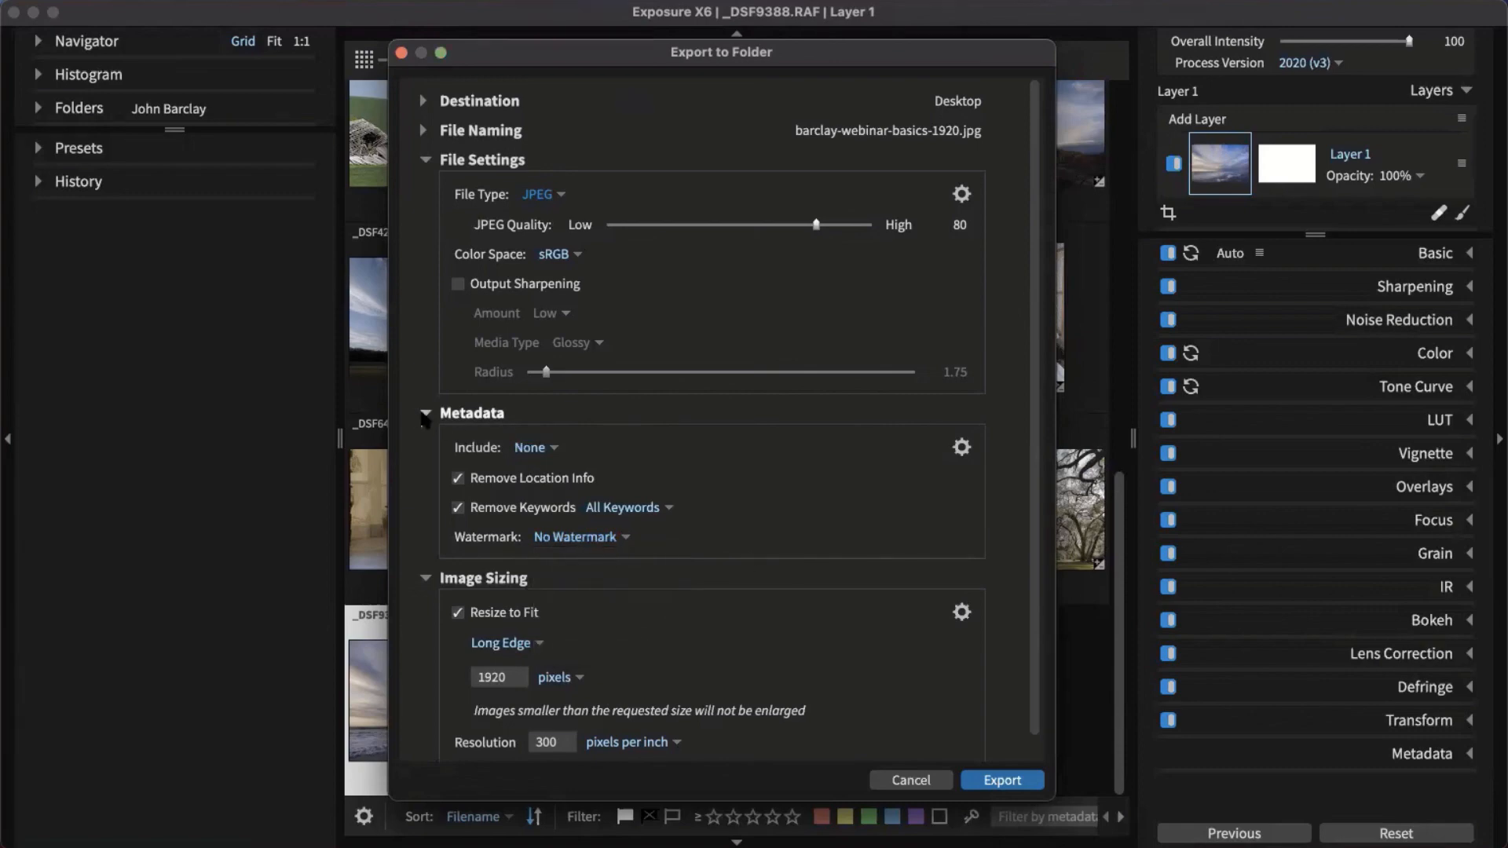
left_click(471, 414)
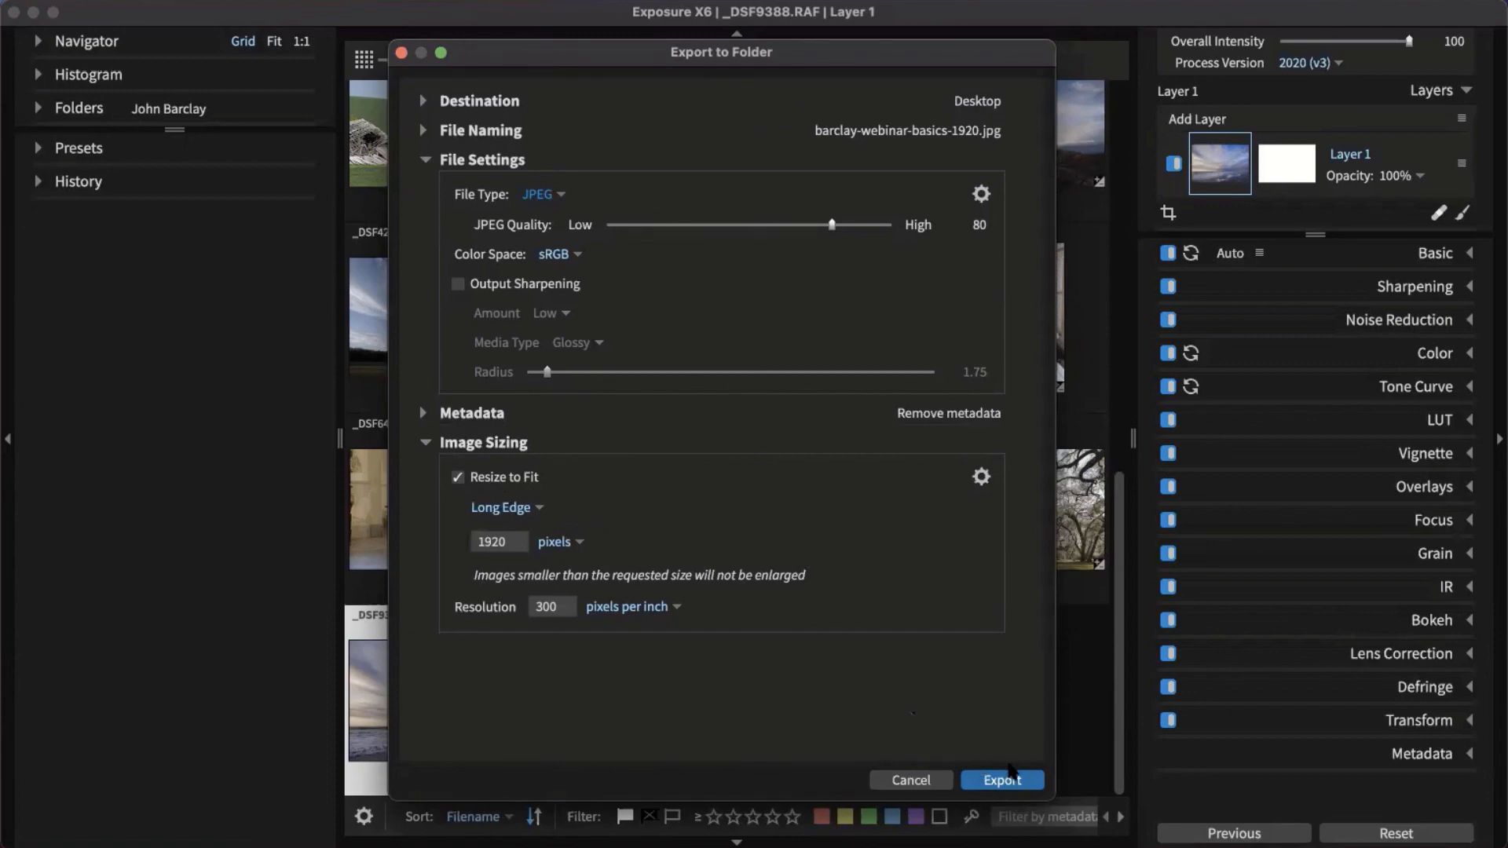
left_click(935, 782)
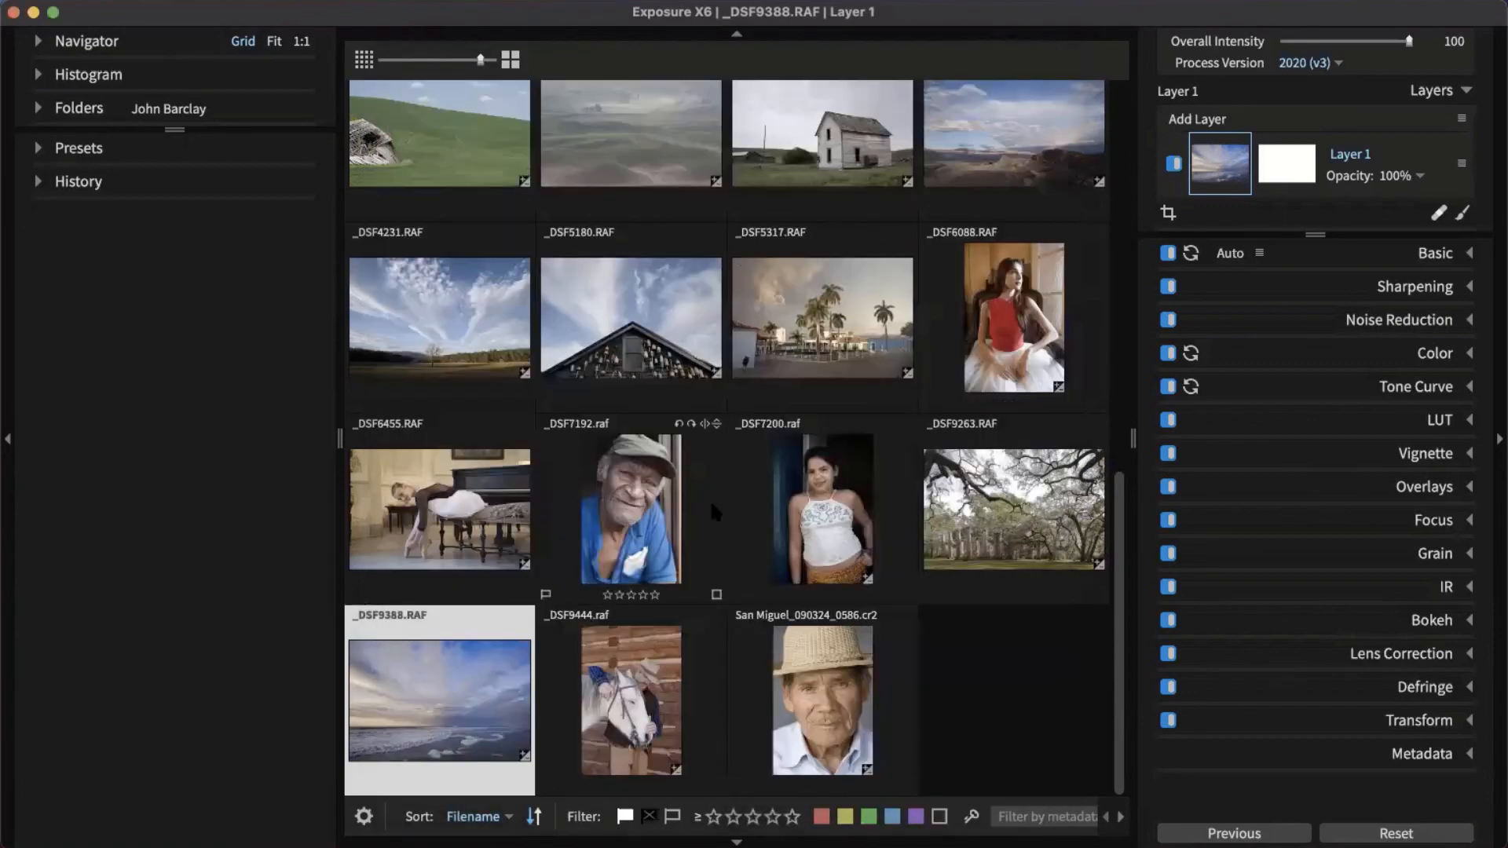
Quick-export _DSF9388.RAF with multiple profiles selected: Facebook Share, Twitter Share, Instagram Share and 500px.
left_click(654, 594)
left_click(173, 2)
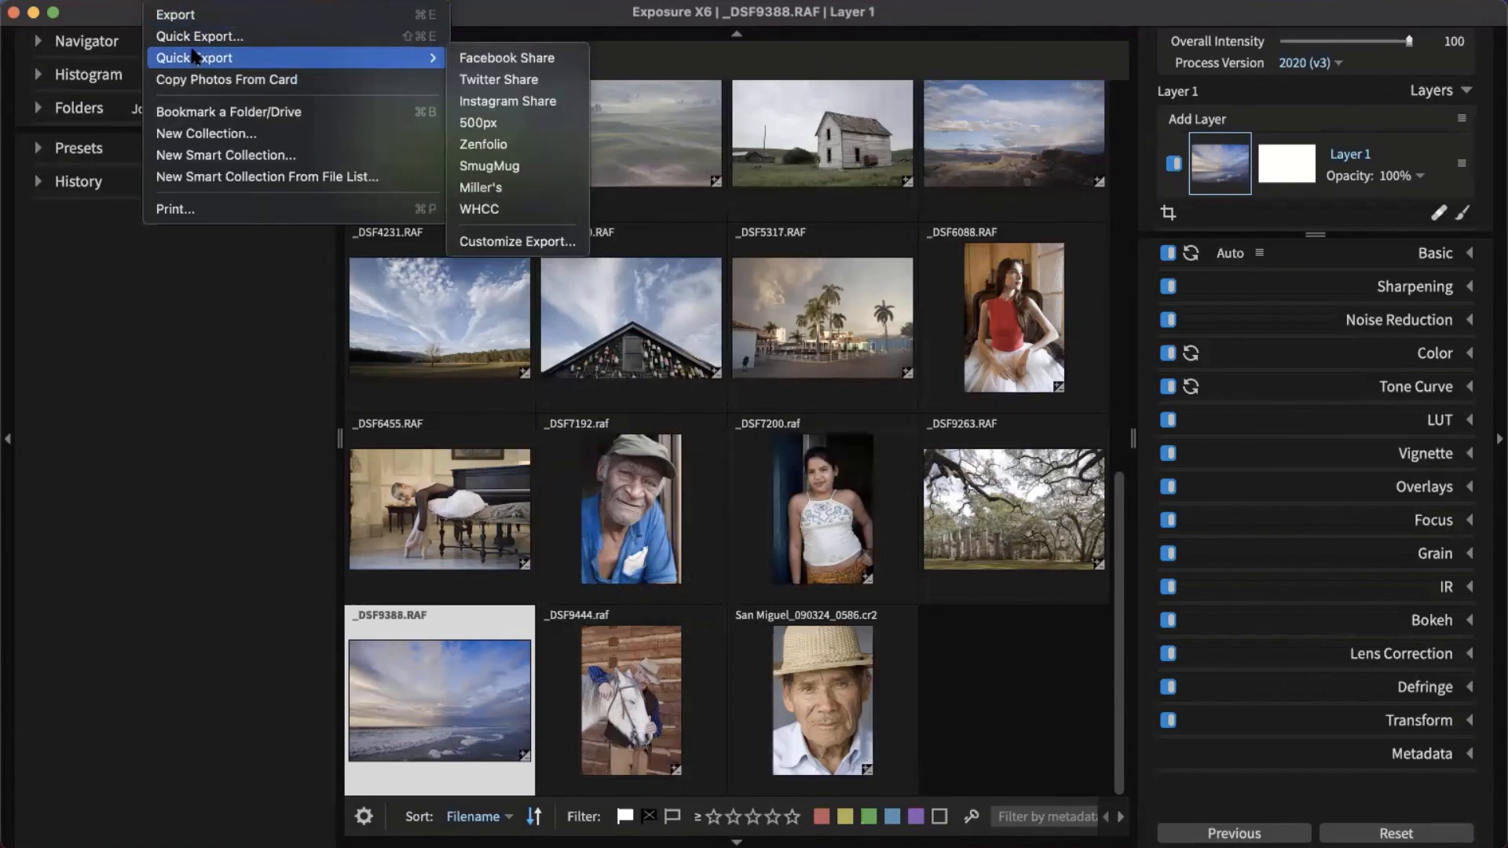
left_click(183, 36)
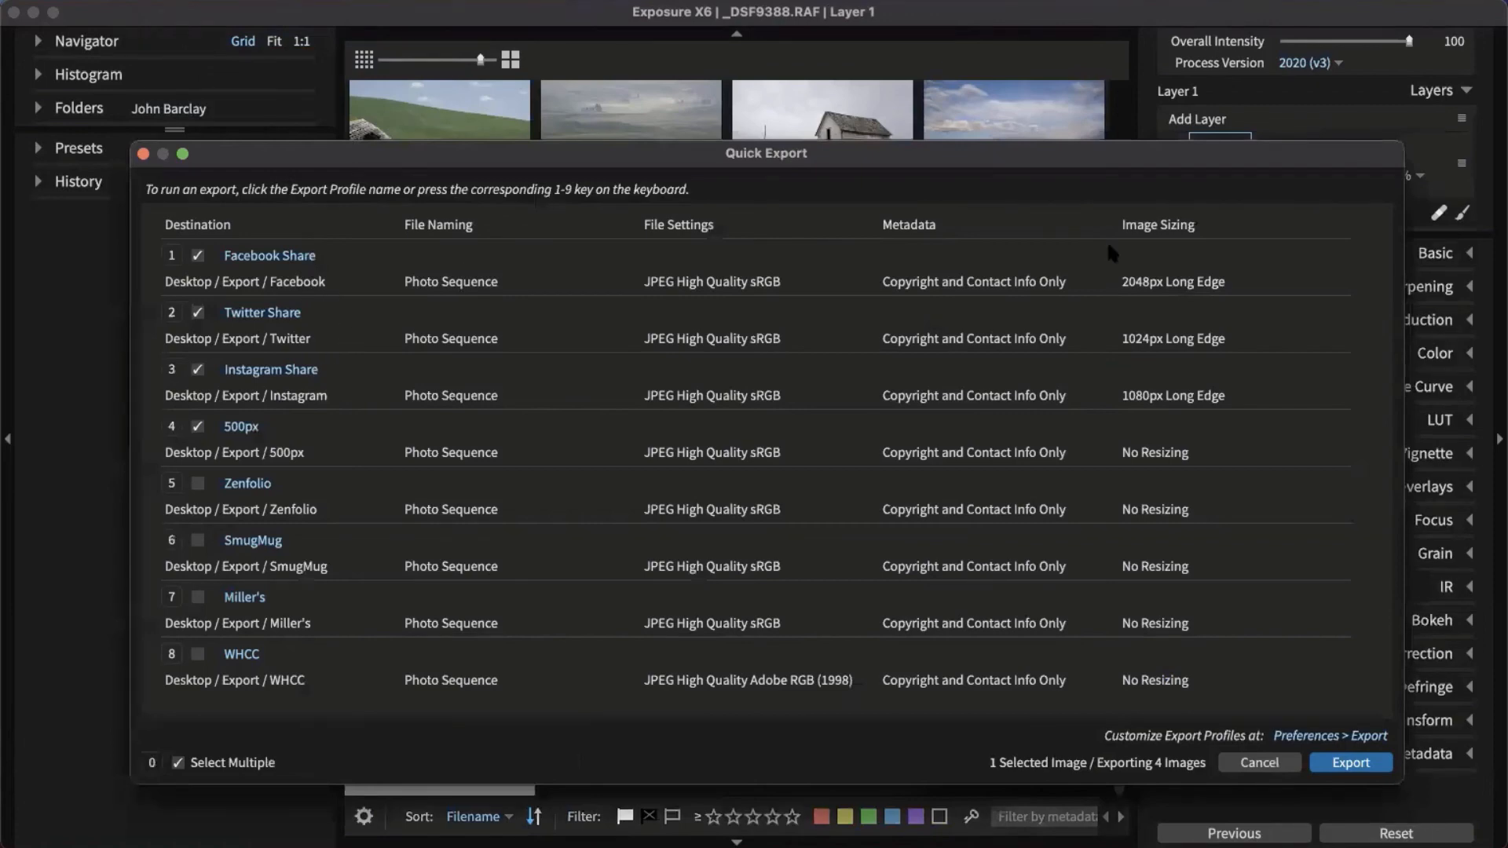
left_click(179, 763)
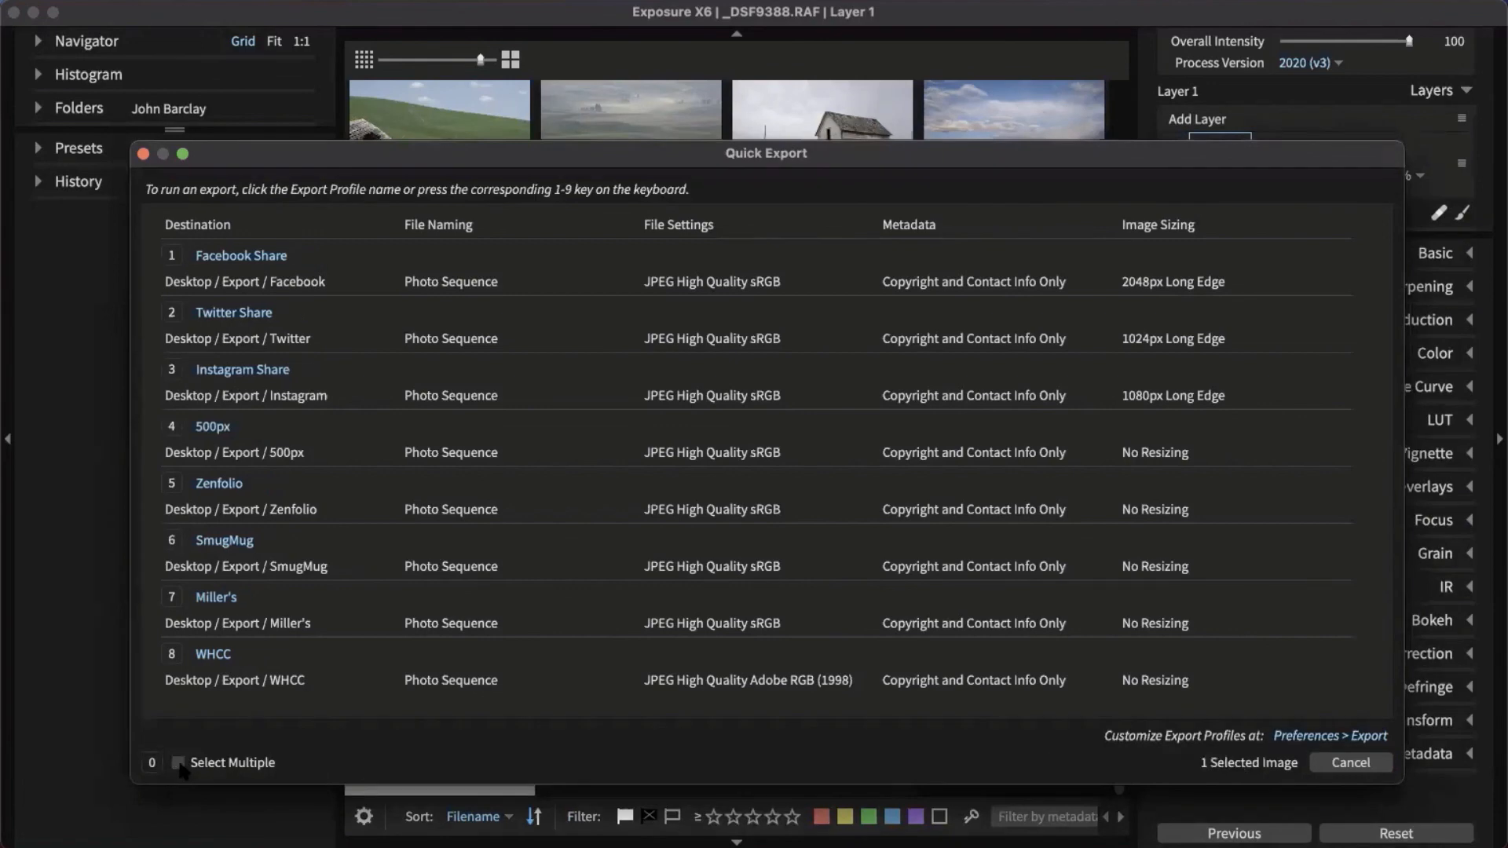
left_click(179, 763)
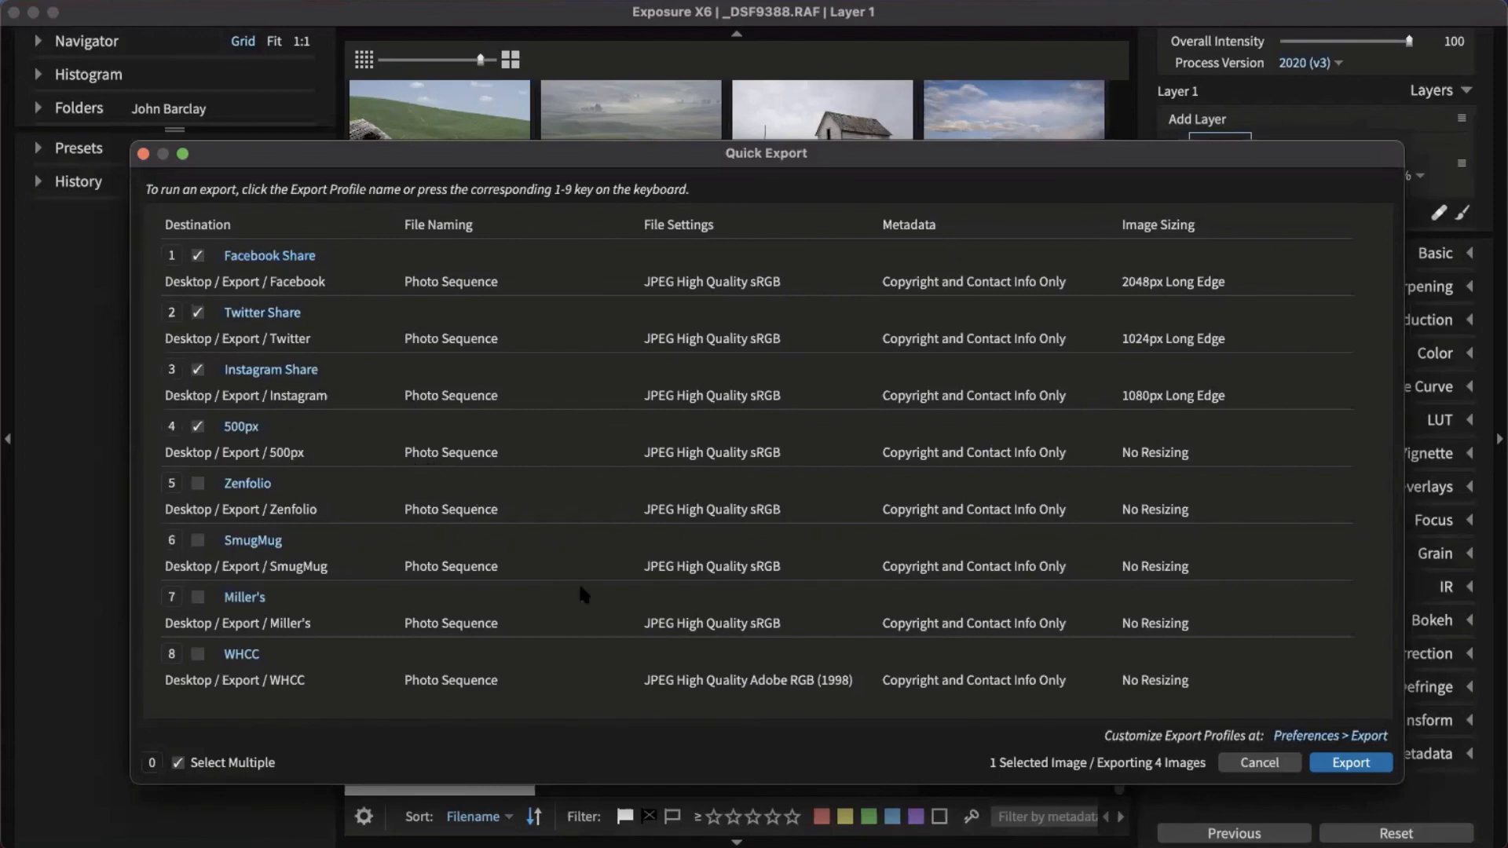
left_click(1347, 763)
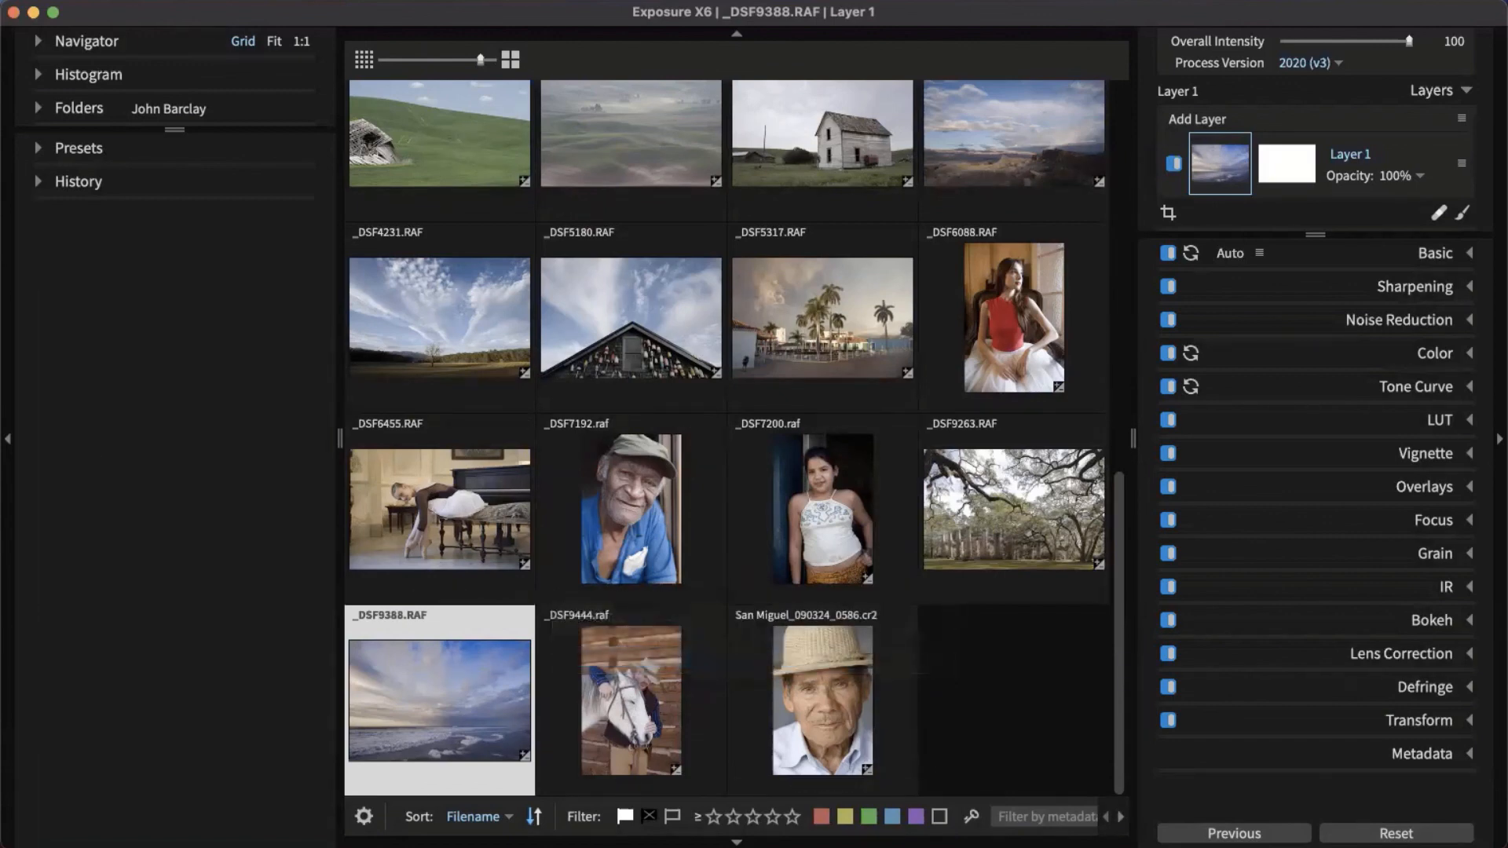
key("super+Tab")
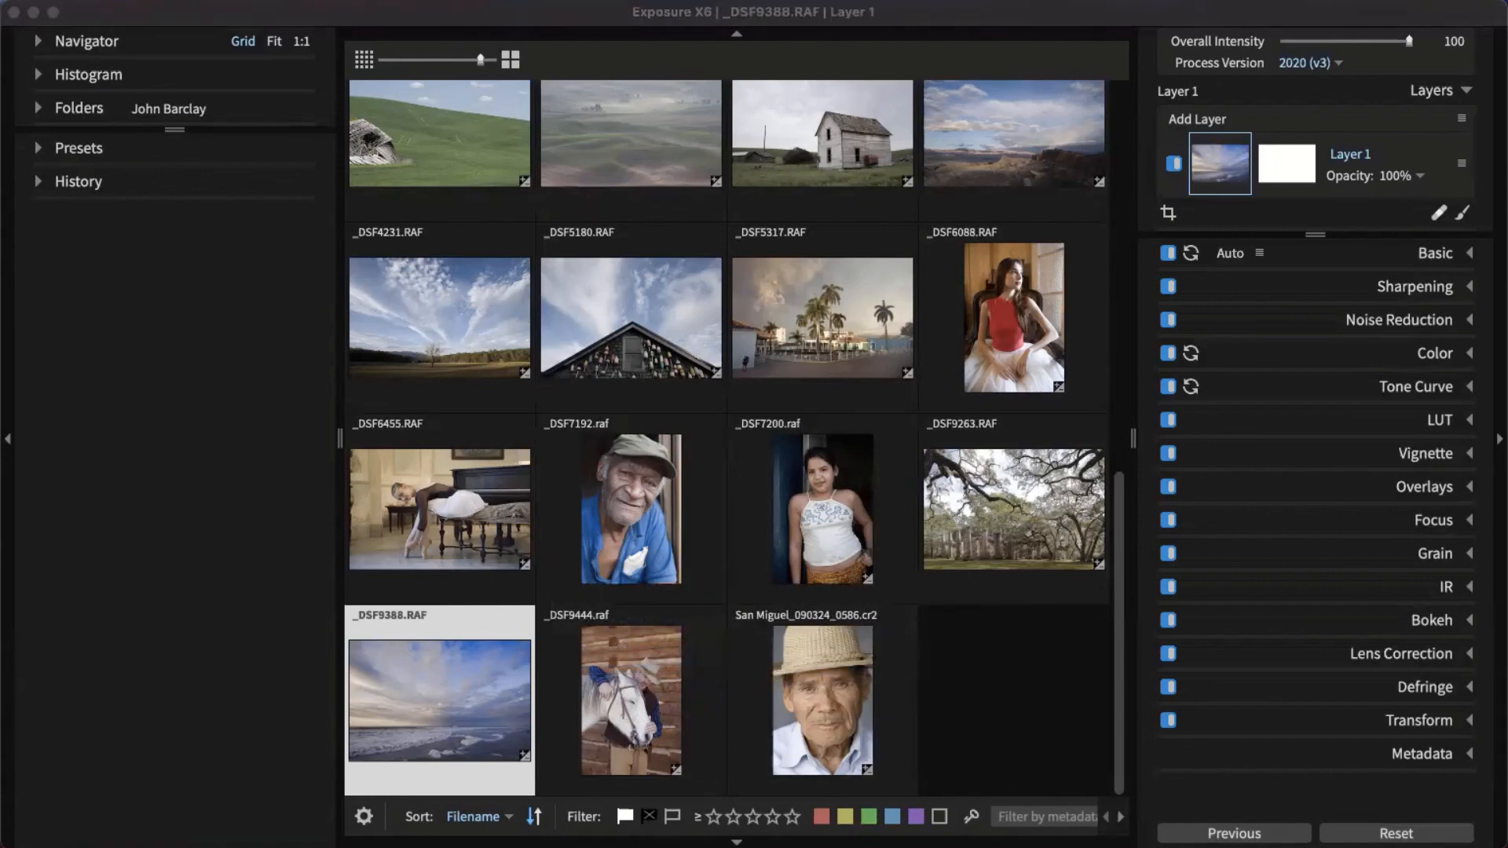